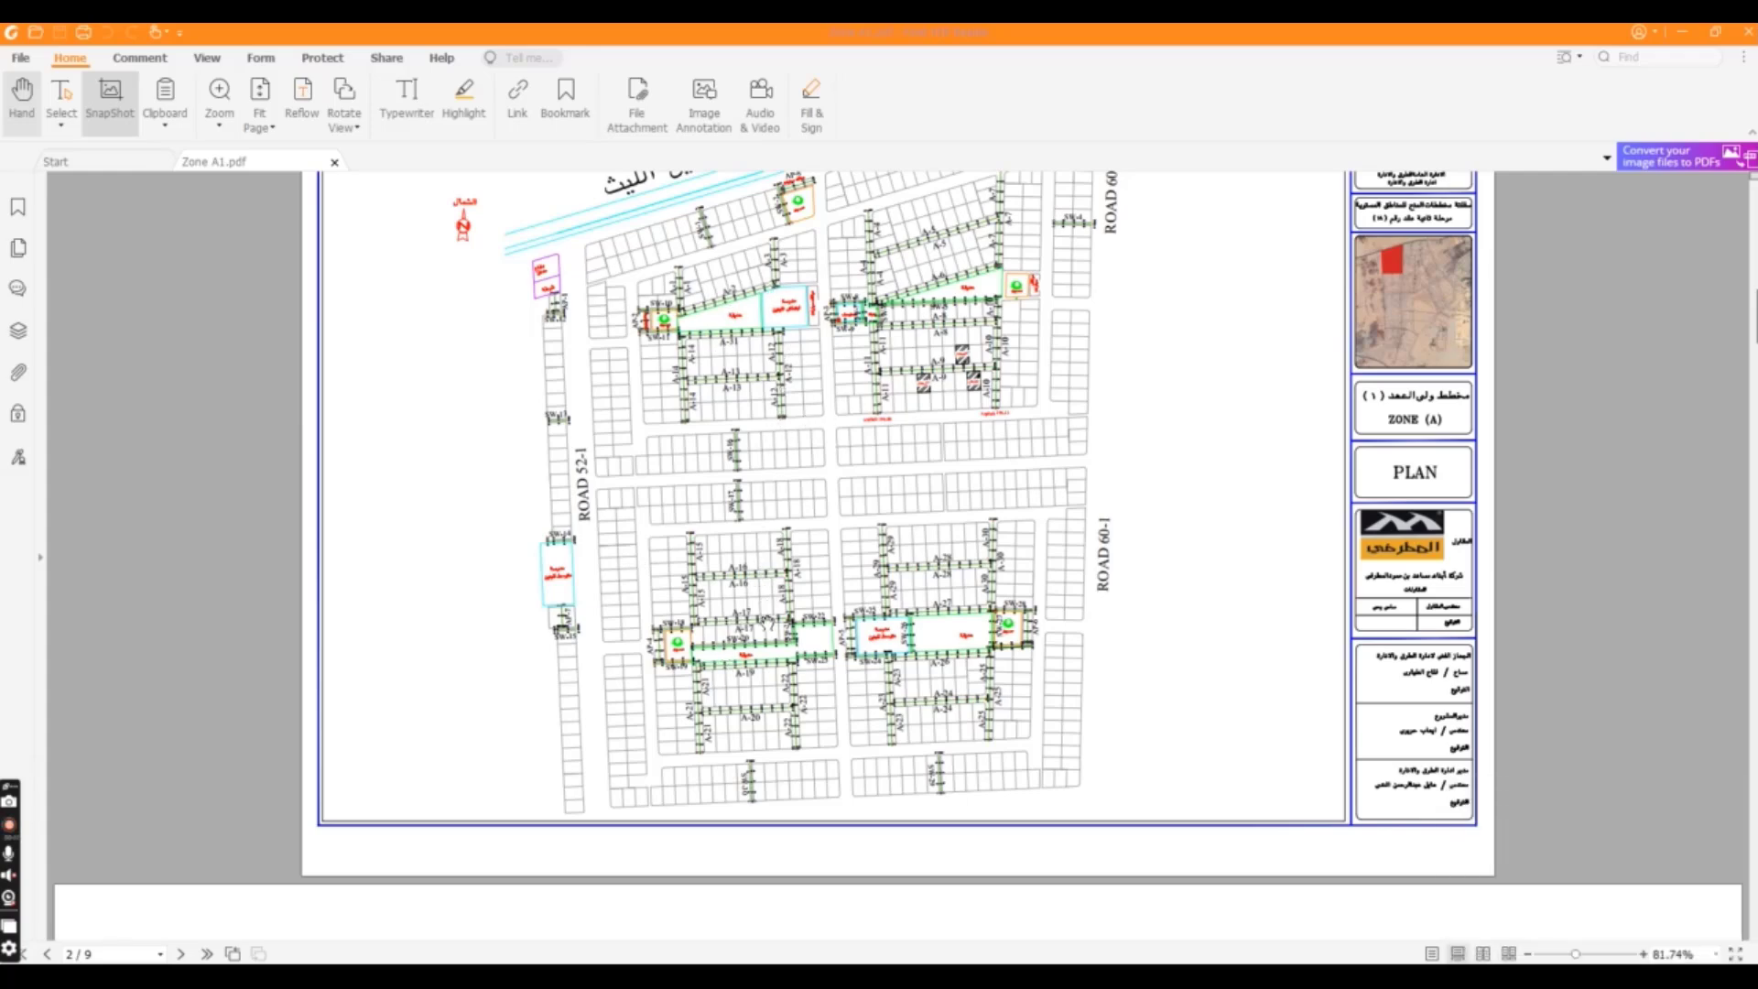
# Examine the Zone A plan and the A-1, A-2 and A-3 road profiles in Zone A1.pdf and switch to AutoCAD Civil 3D.
pyautogui.scroll(-10, 898, 549)
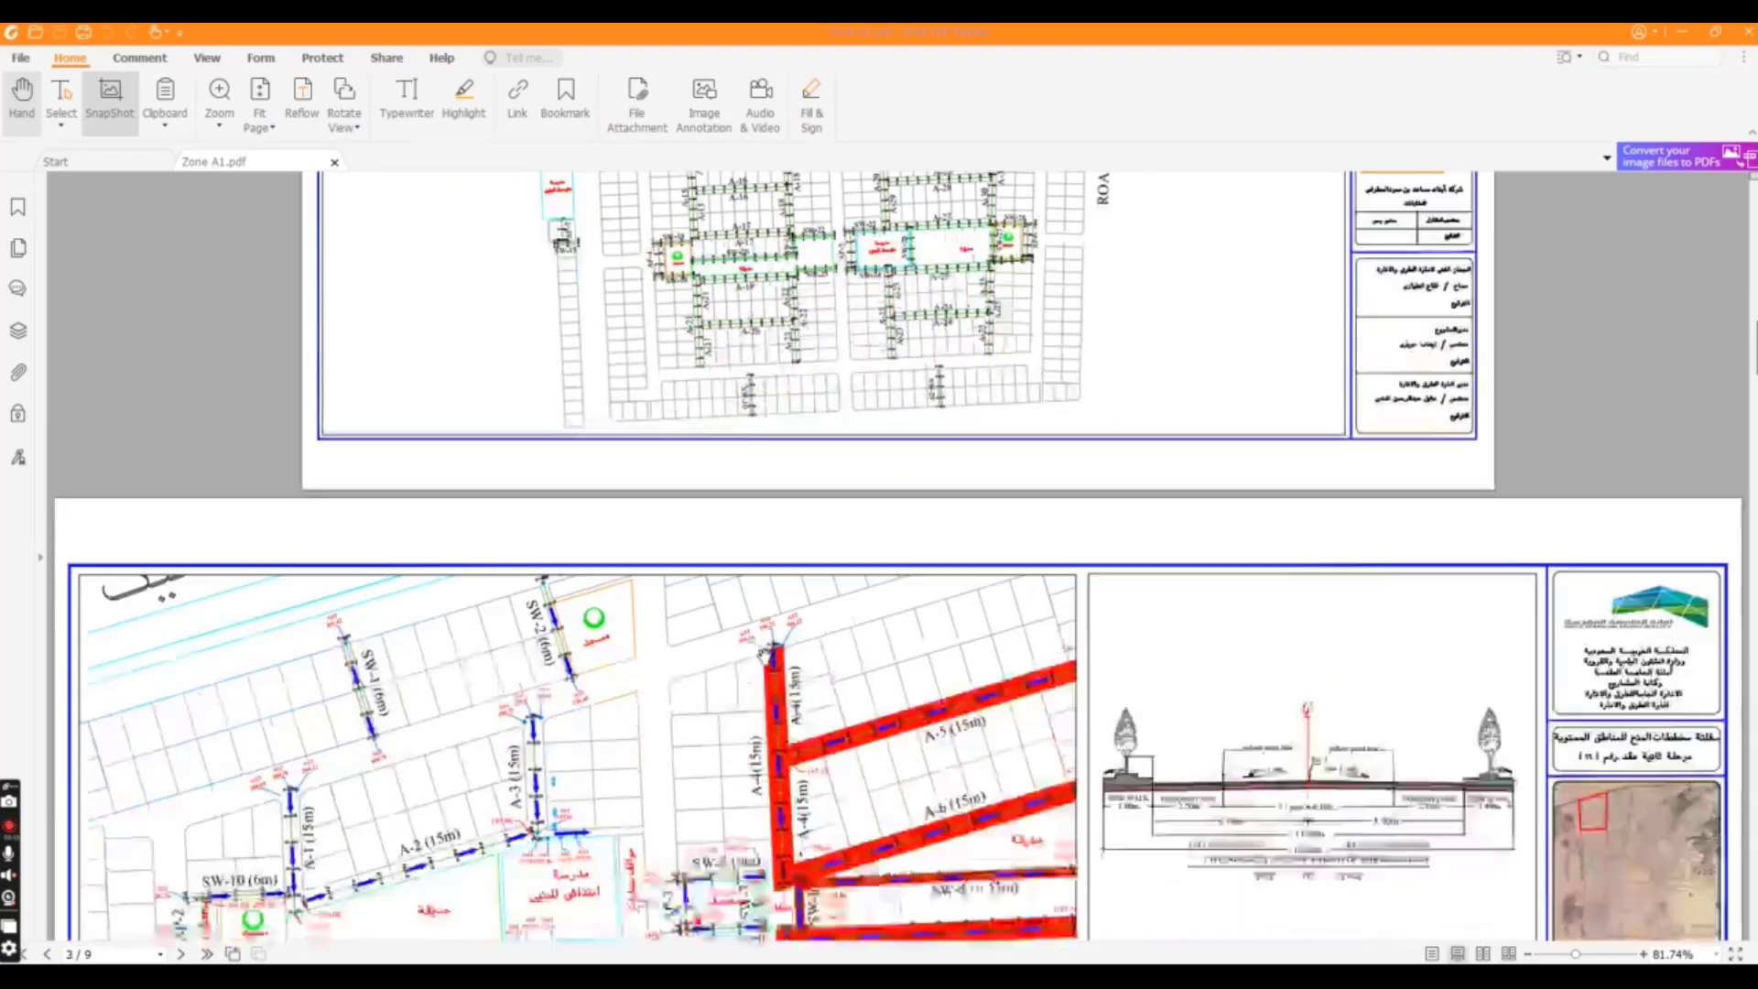
pyautogui.scroll(-3, 283, 799)
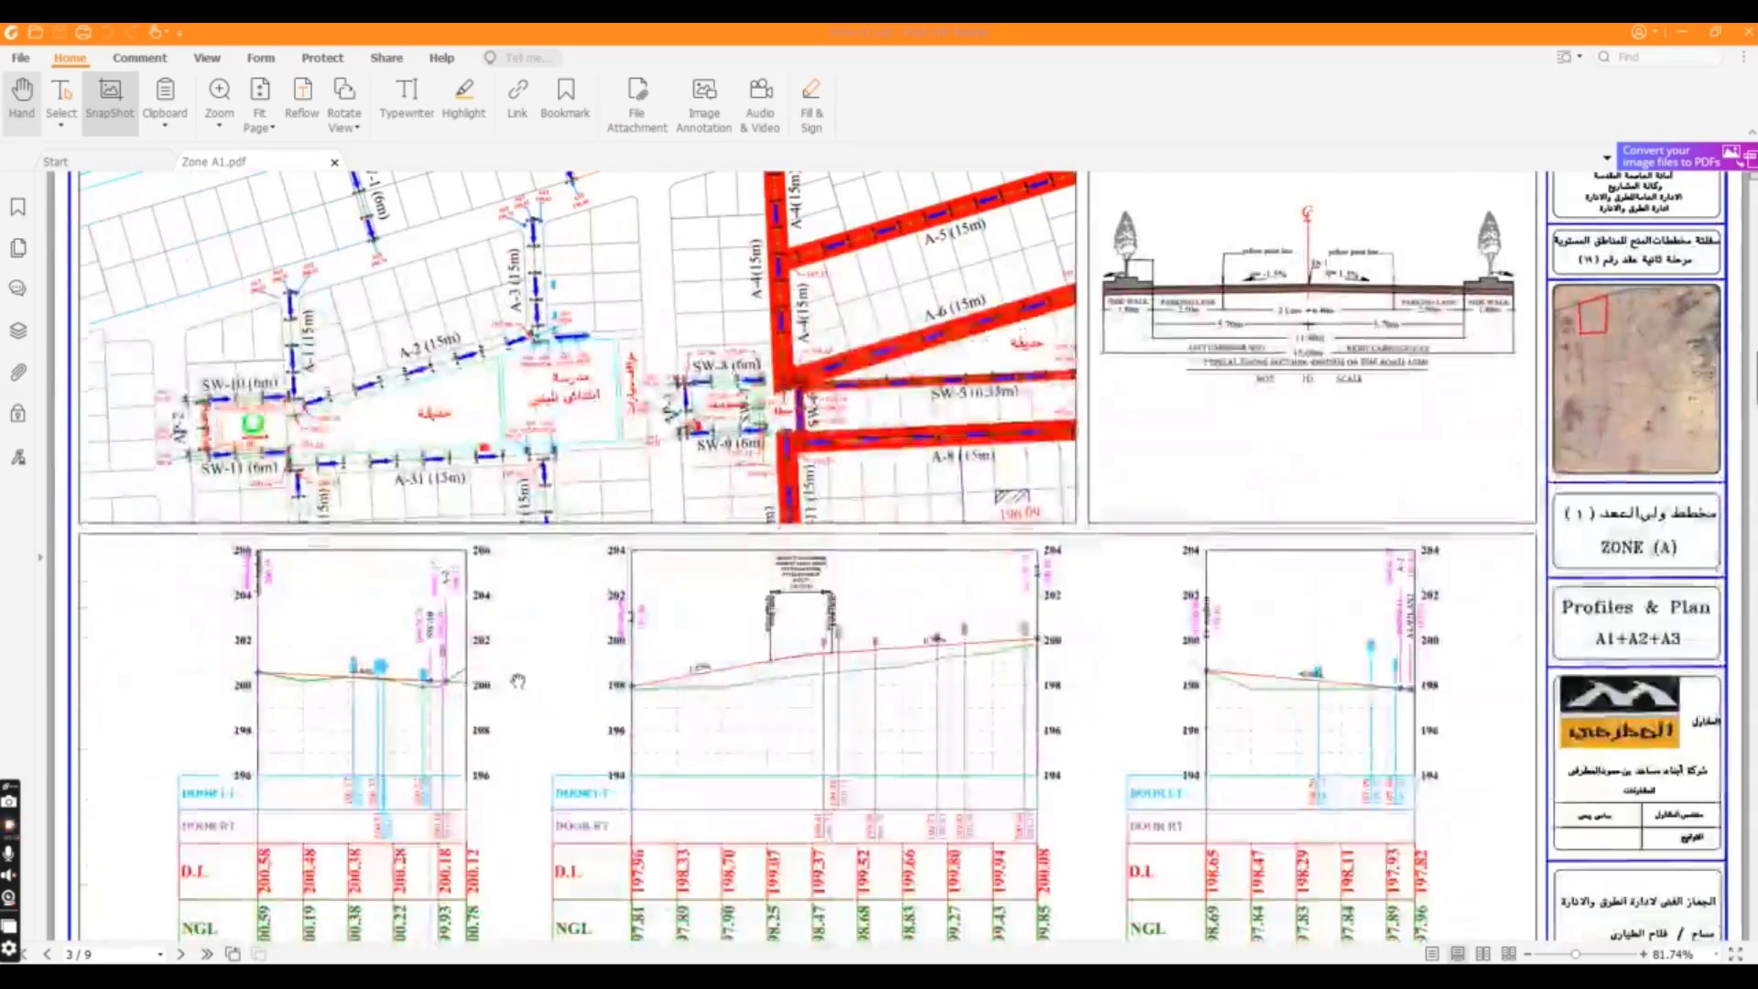
pyautogui.scroll(2, 284, 799)
pyautogui.scroll(-2, 284, 799)
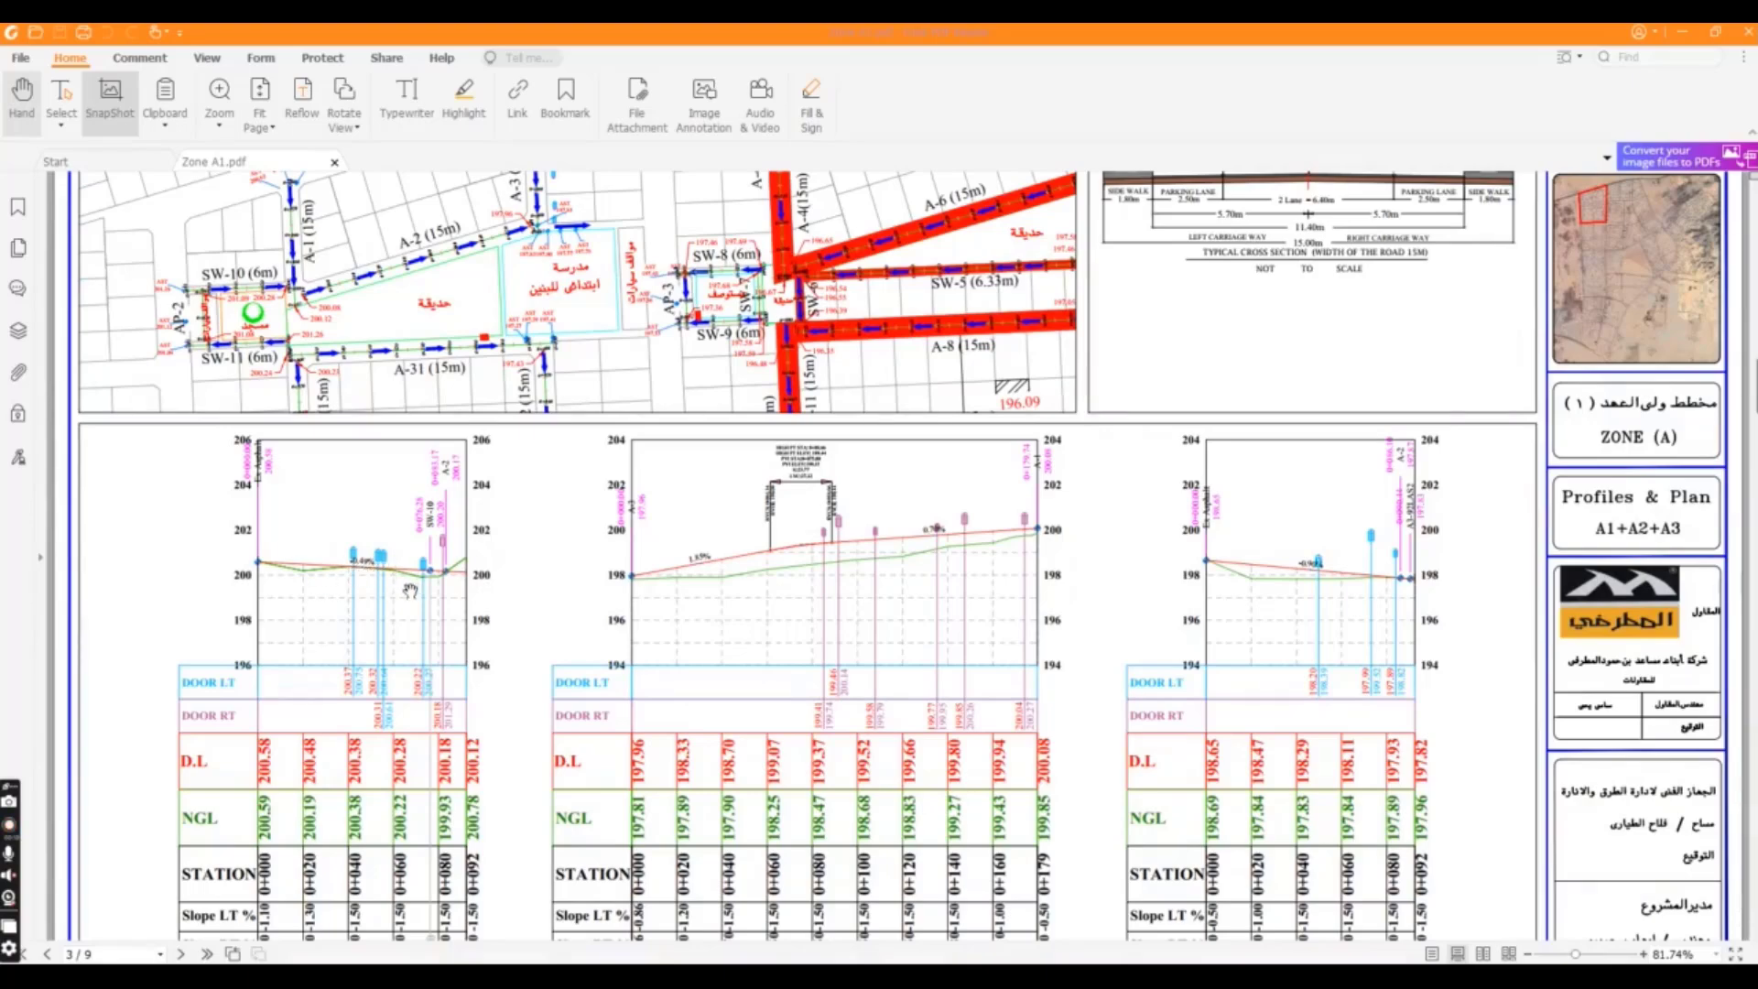
pyautogui.scroll(-1, 363, 604)
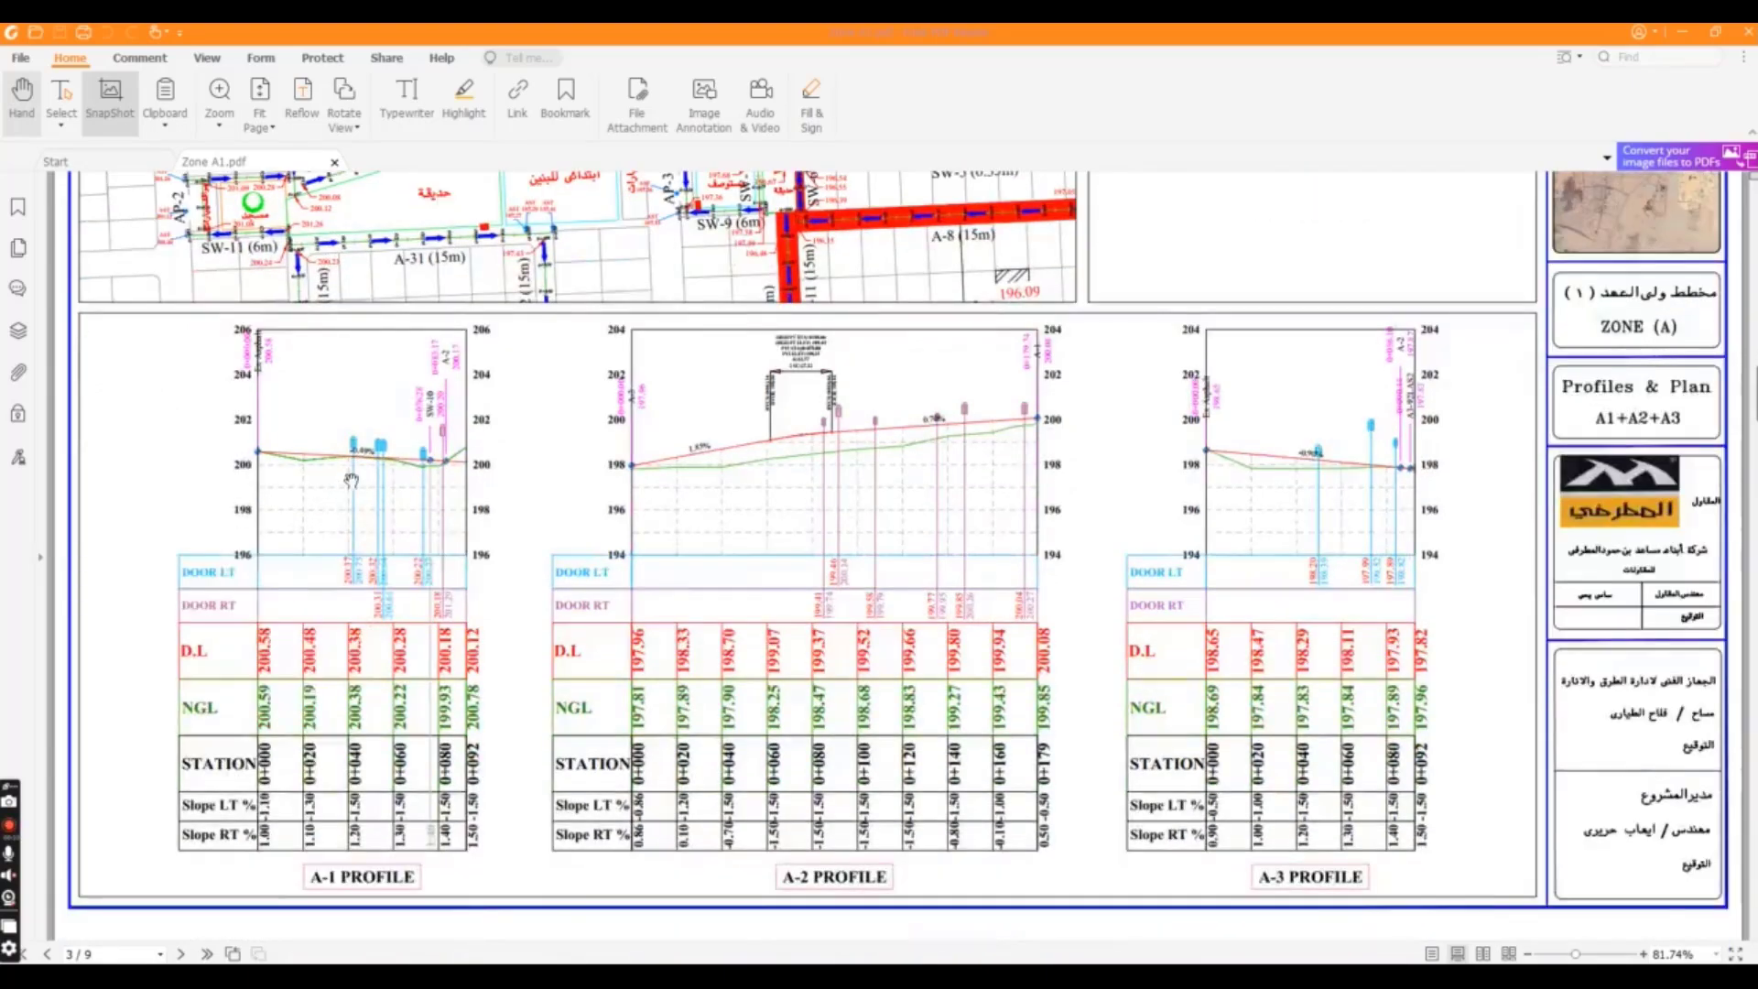
pyautogui.scroll(1, 351, 480)
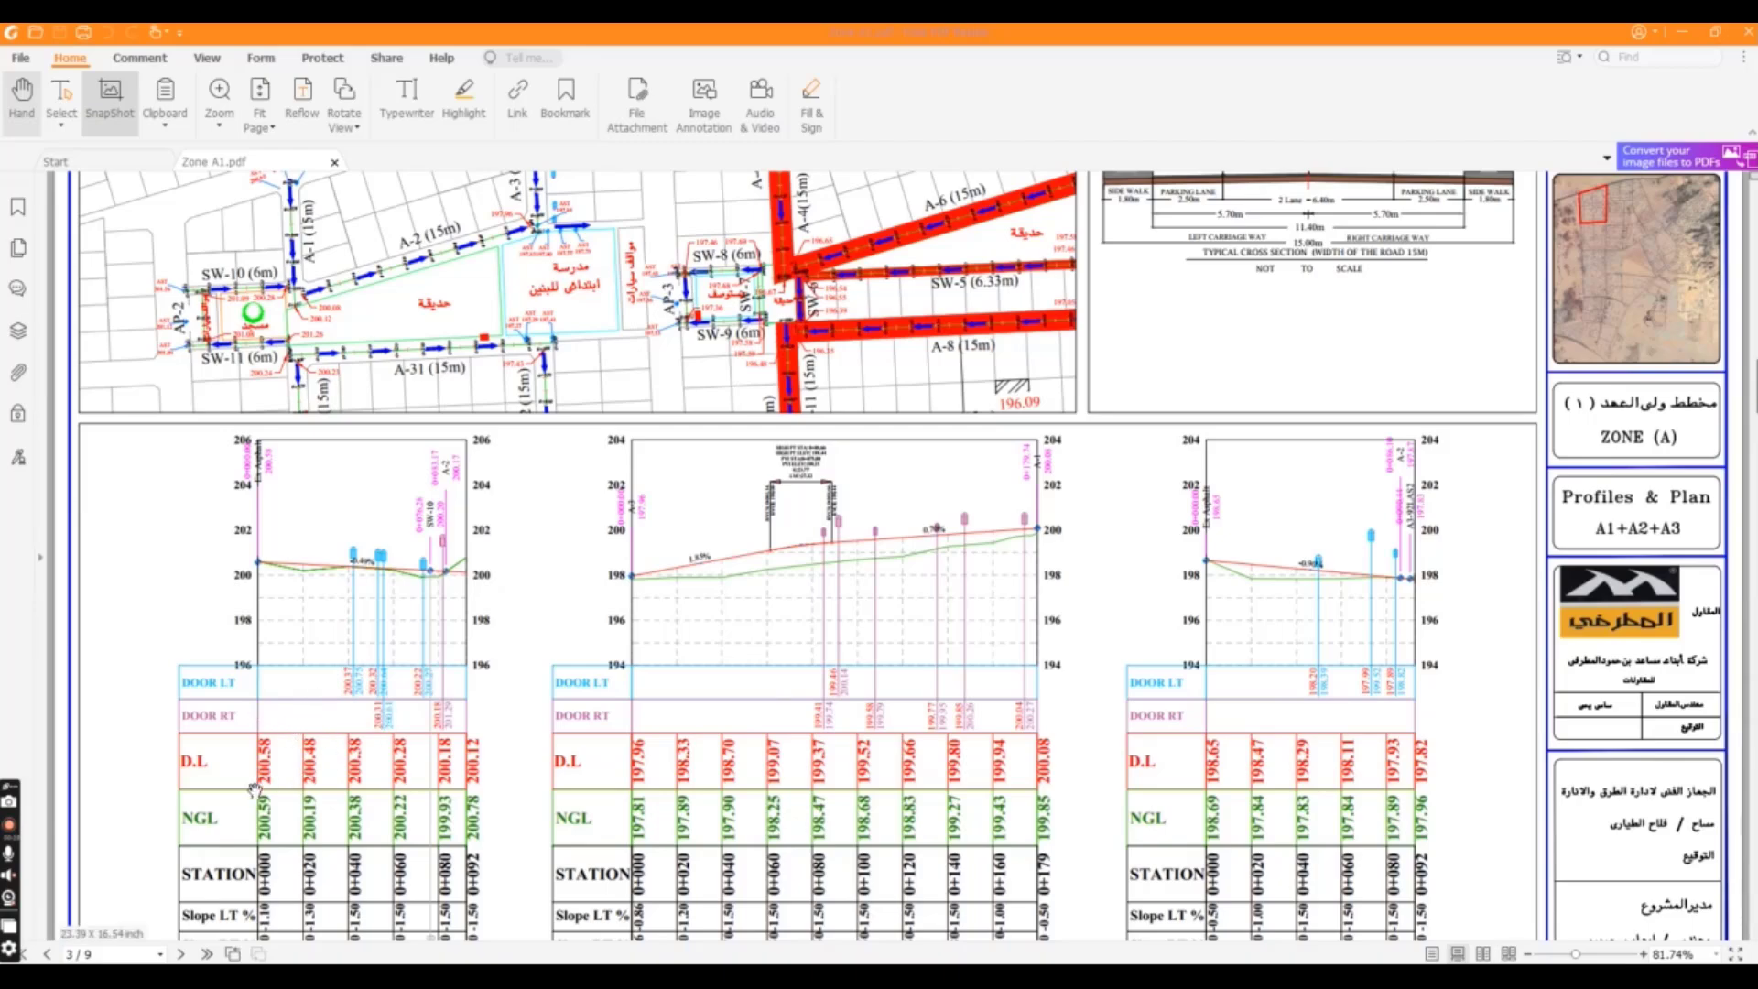
pyautogui.scroll(-3, 256, 789)
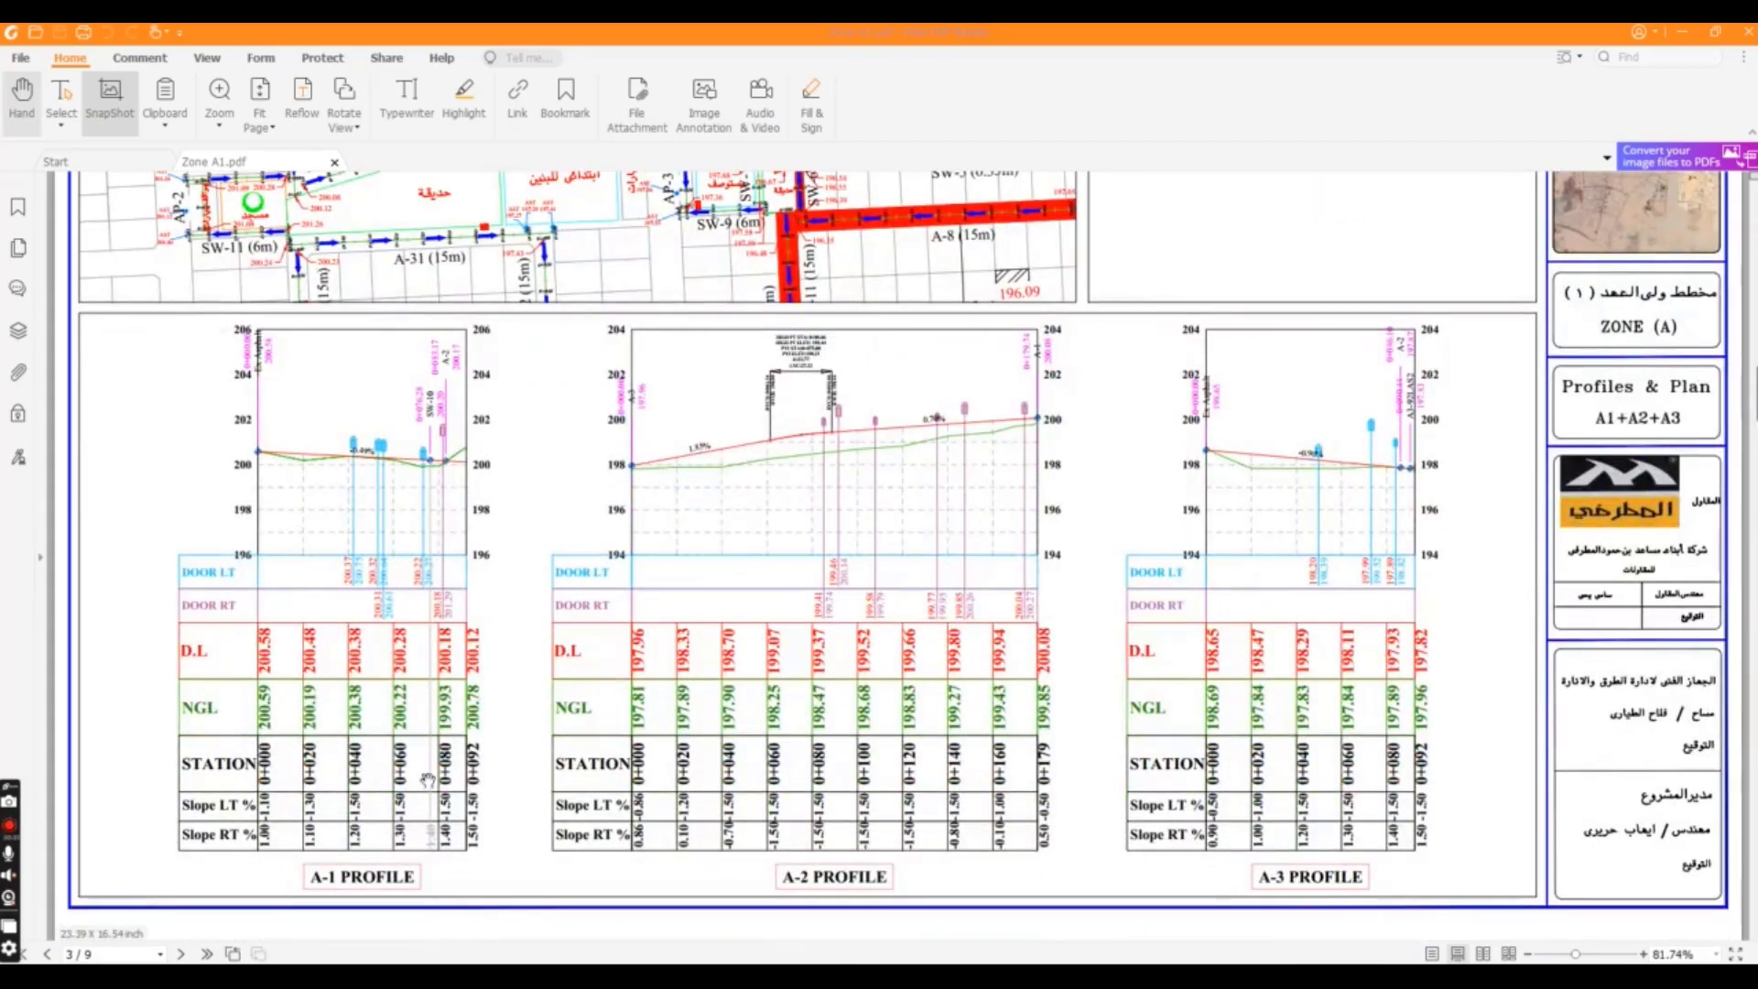
pyautogui.scroll(5, 497, 678)
pyautogui.scroll(-5, 988, 661)
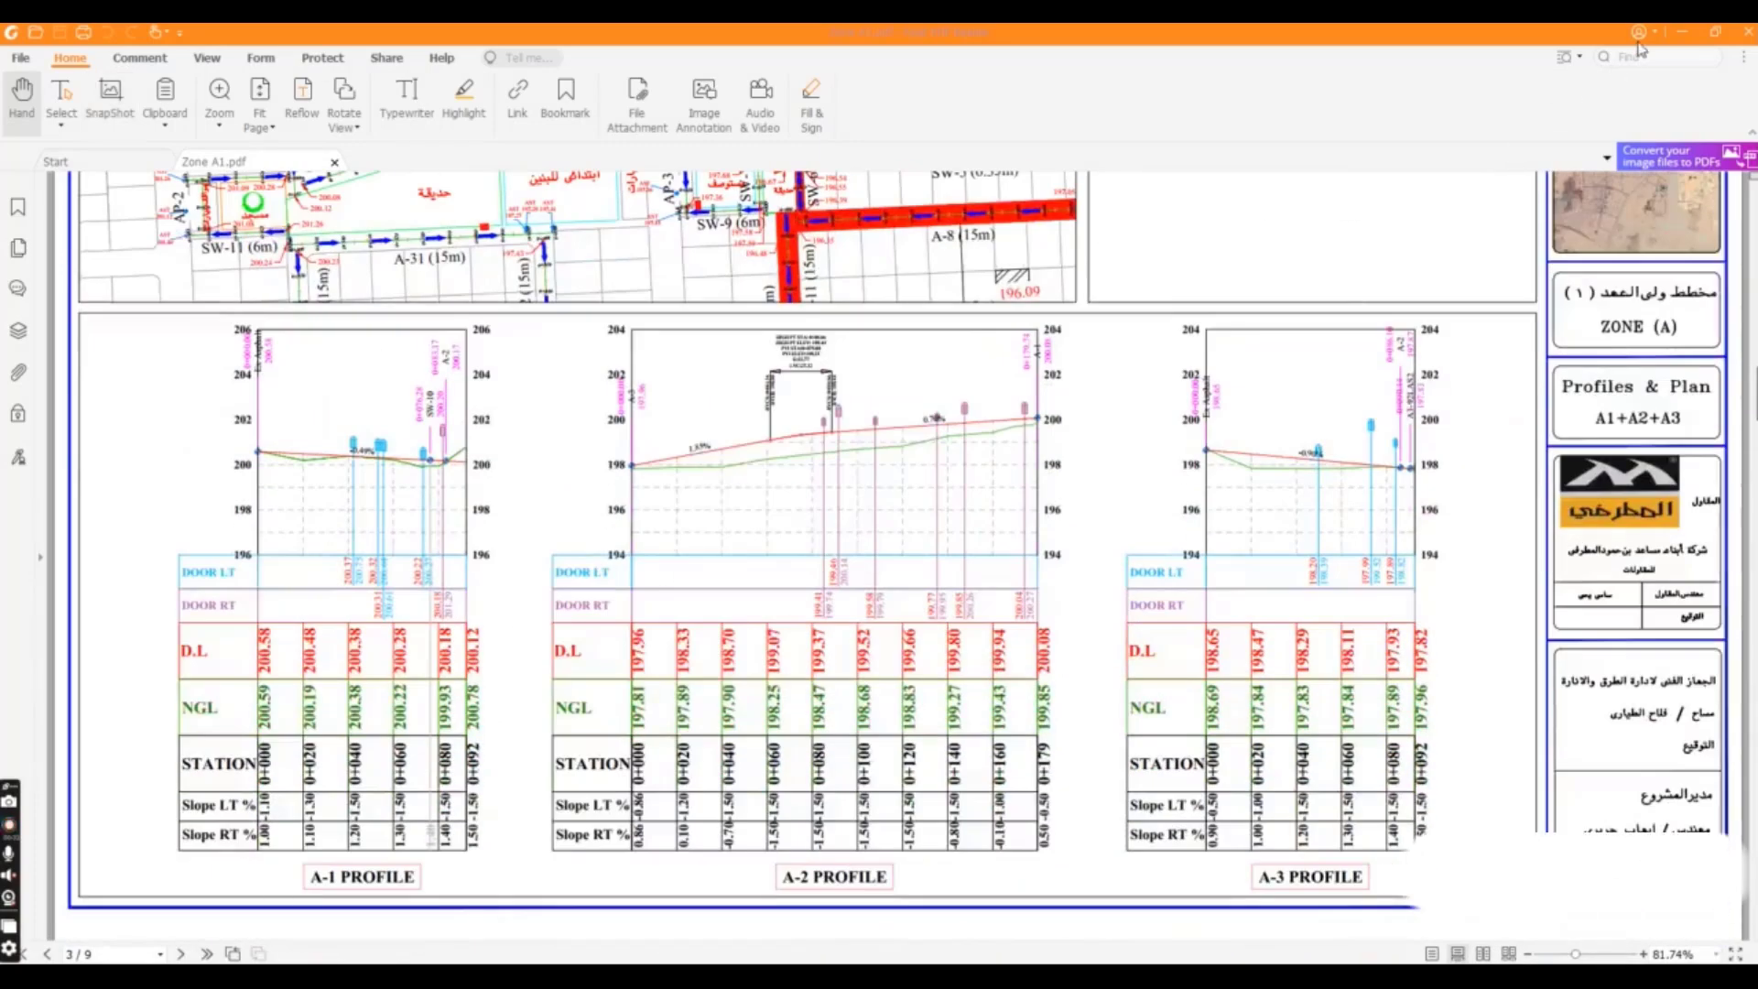
pyautogui.click(1687, 35)
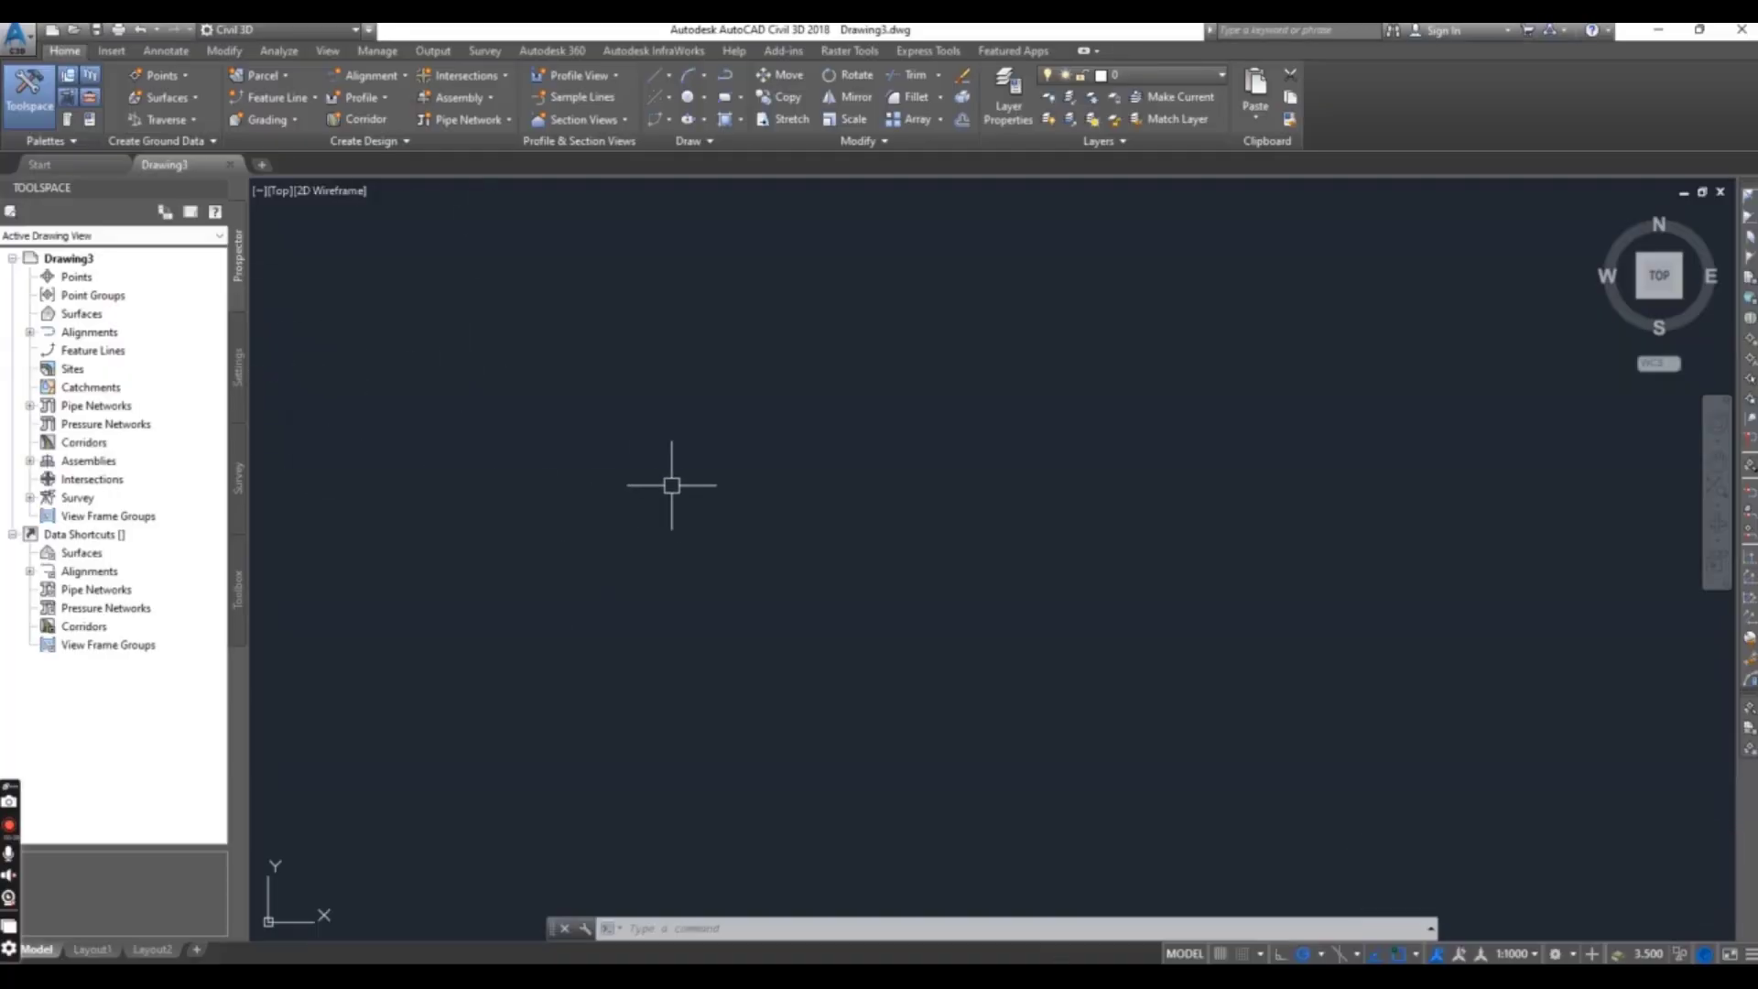
# Start a point import with the point creation tools and load doors.csv from Downloads as the source file.
pyautogui.click(114, 51)
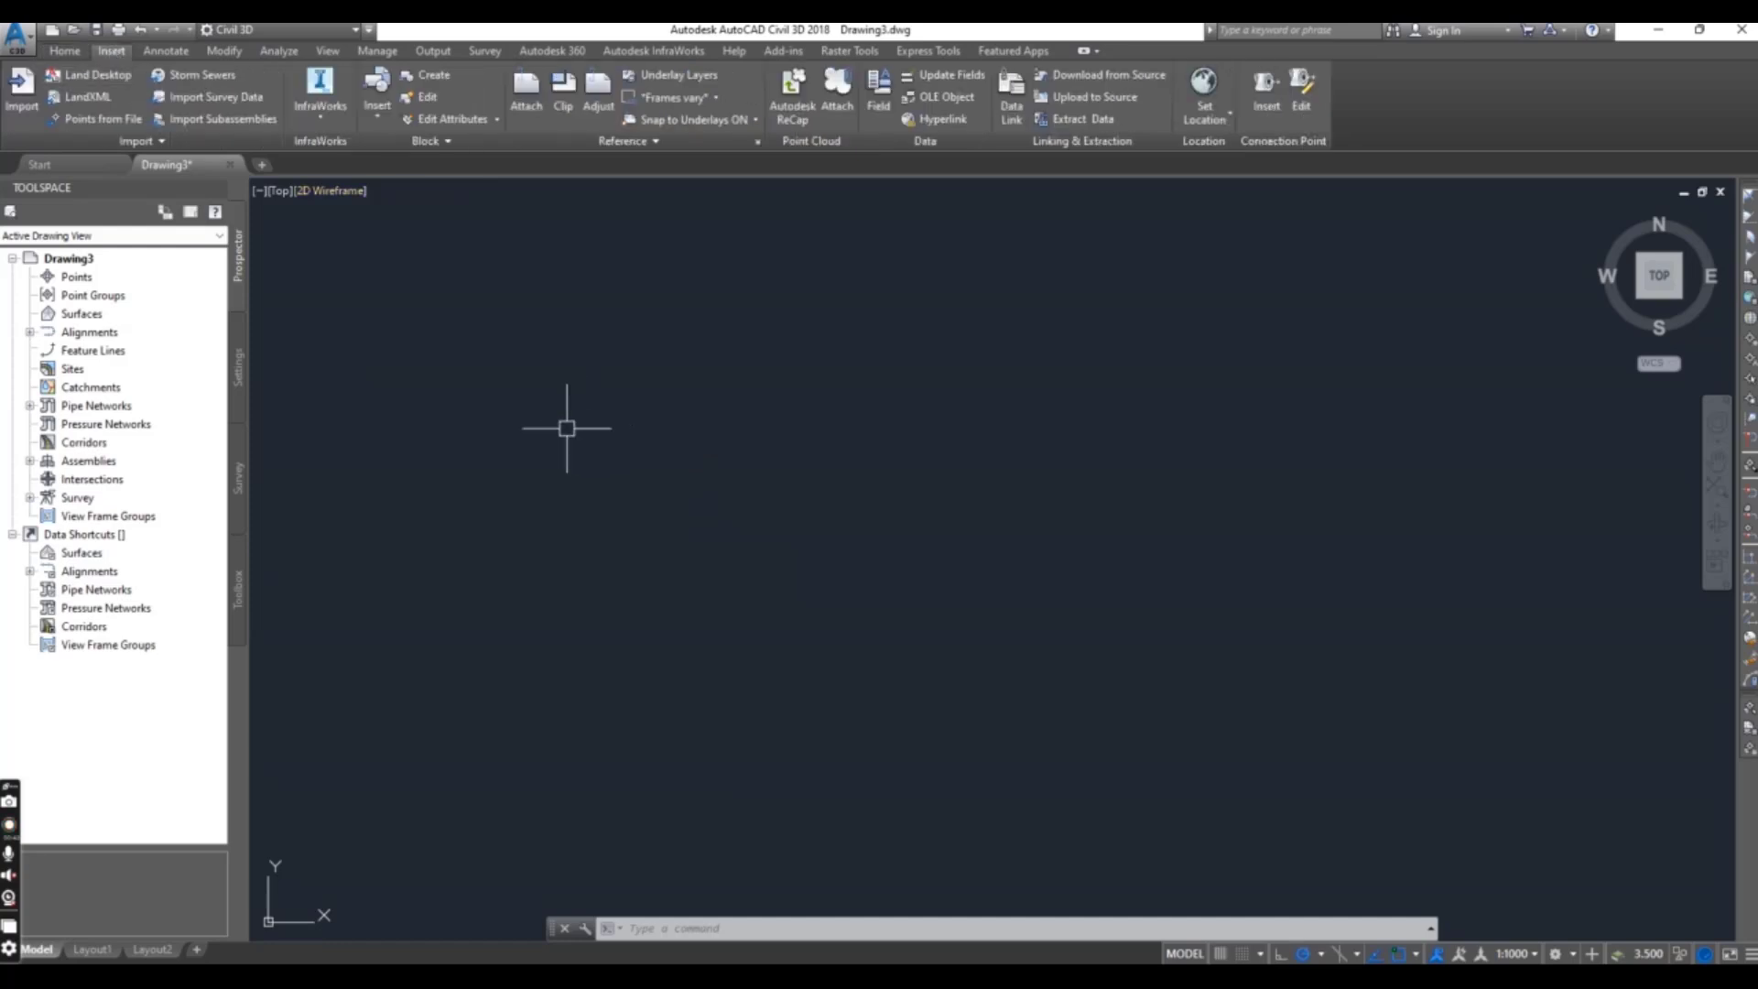
pyautogui.click(61, 51)
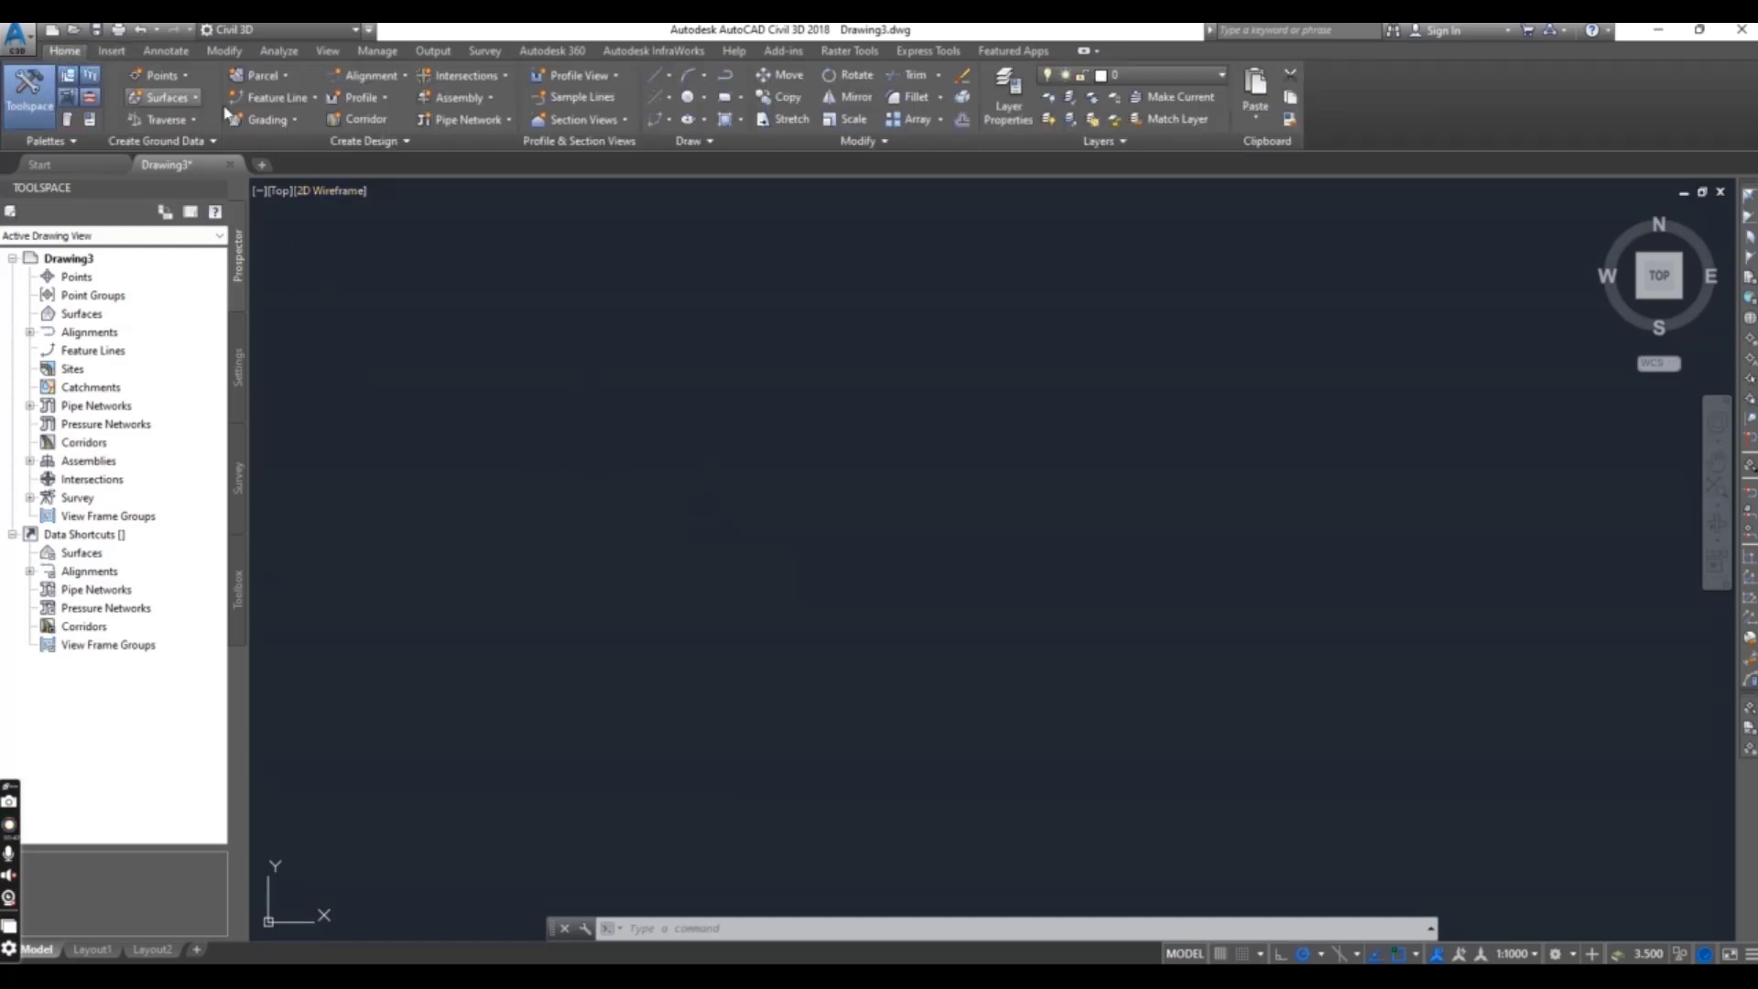
pyautogui.click(179, 74)
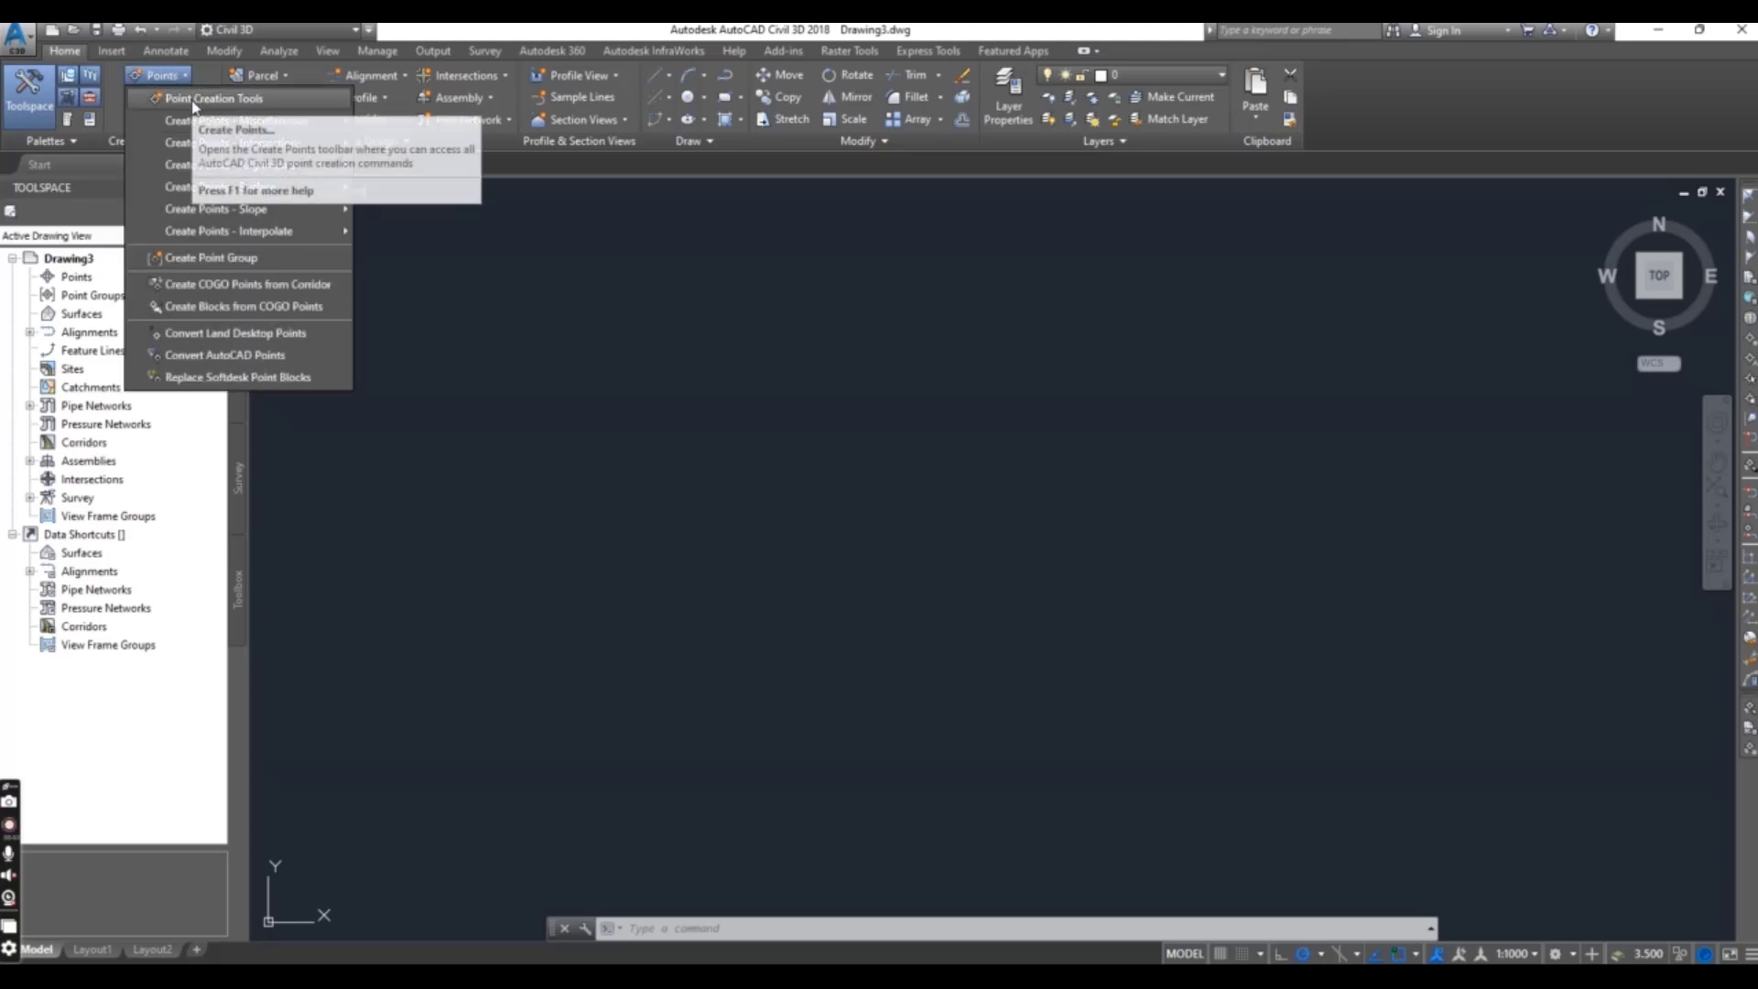
pyautogui.click(195, 103)
pyautogui.click(281, 63)
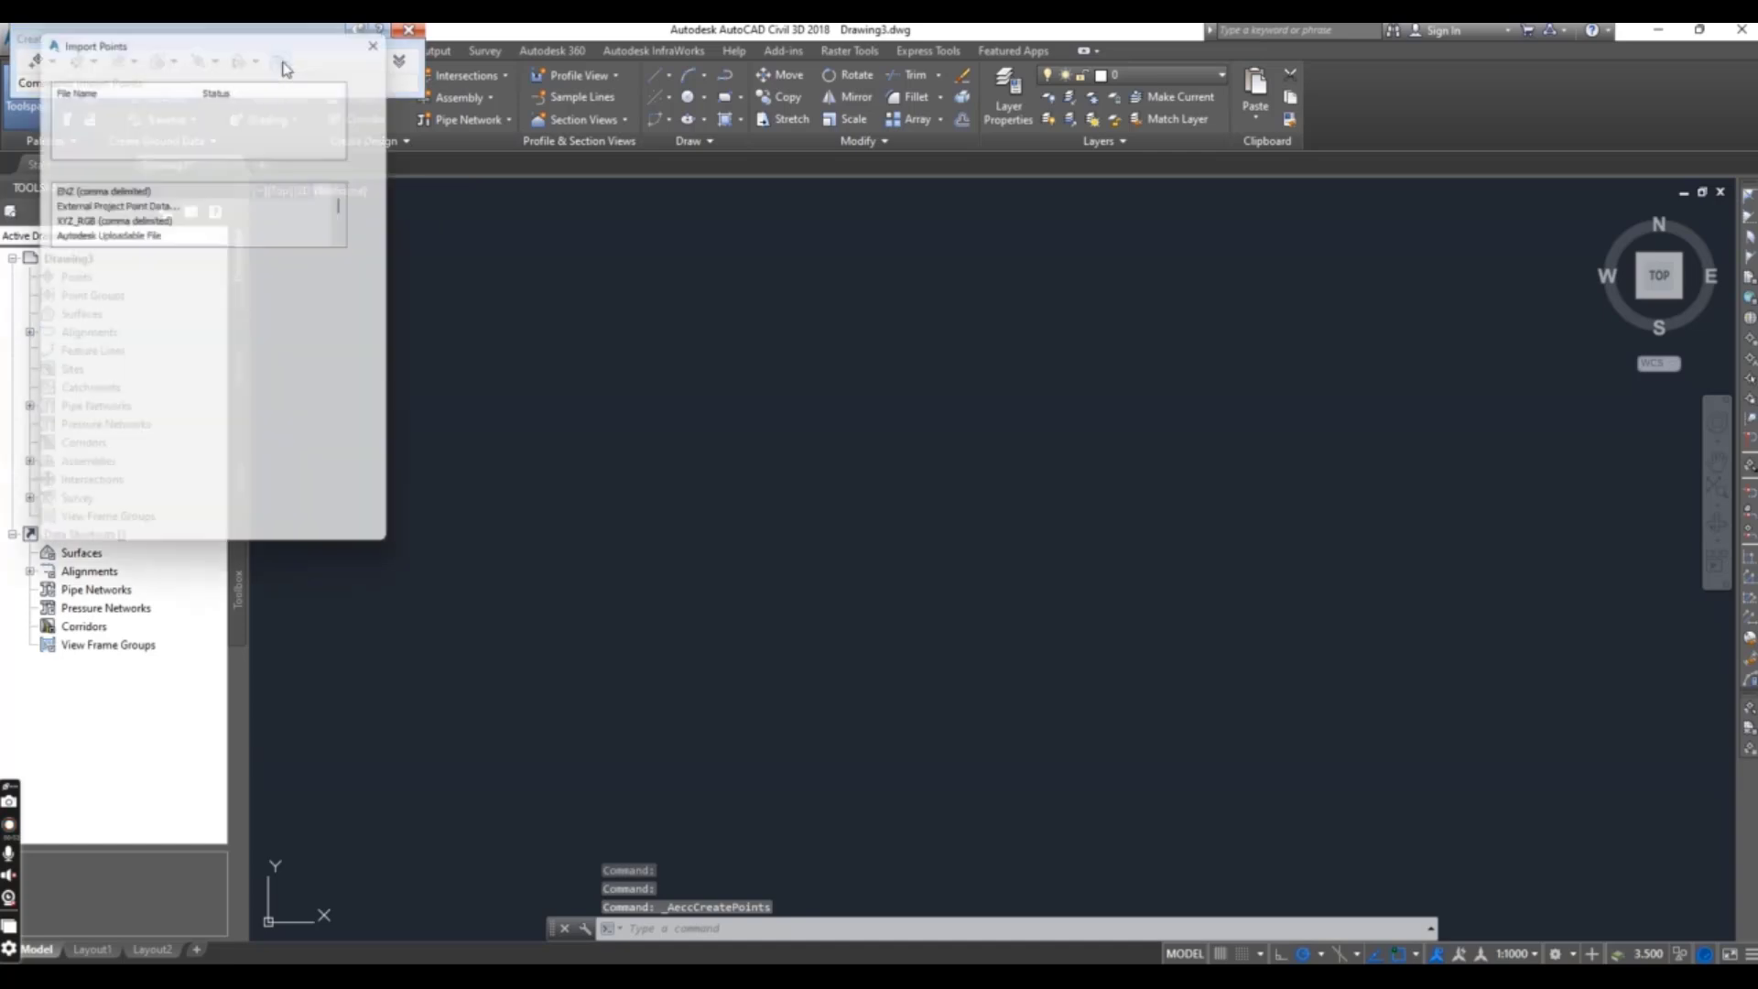
pyautogui.click(376, 80)
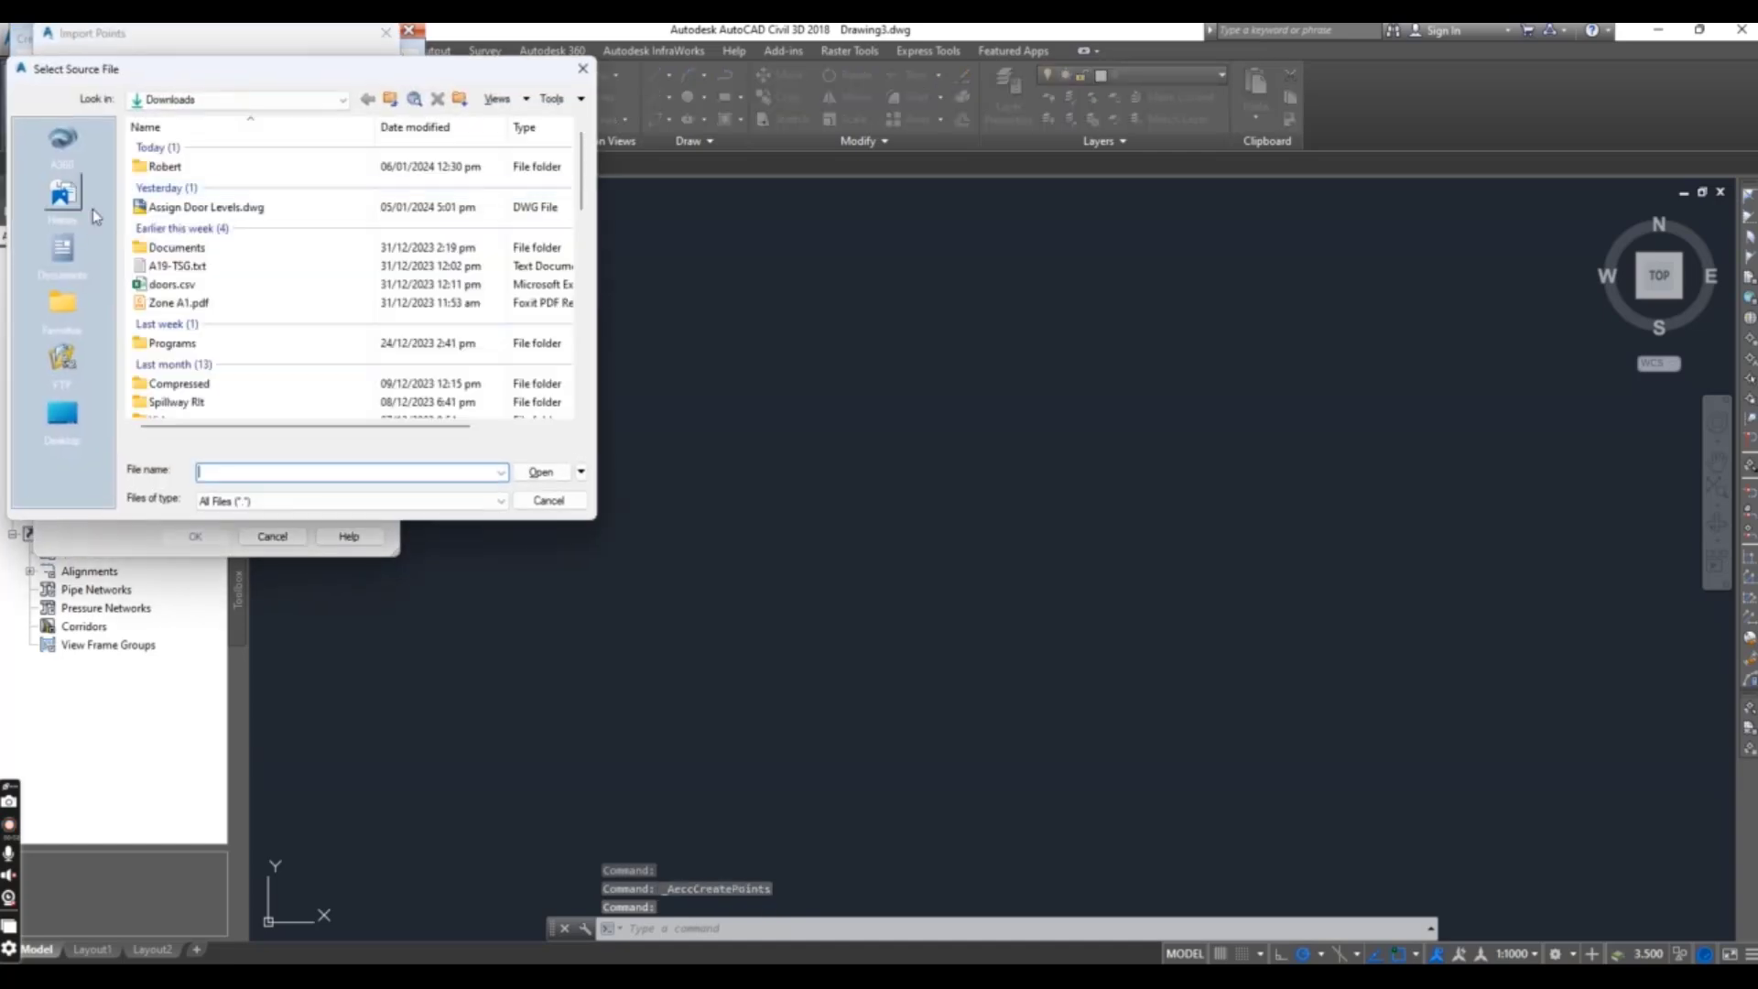
pyautogui.doubleClick(177, 289)
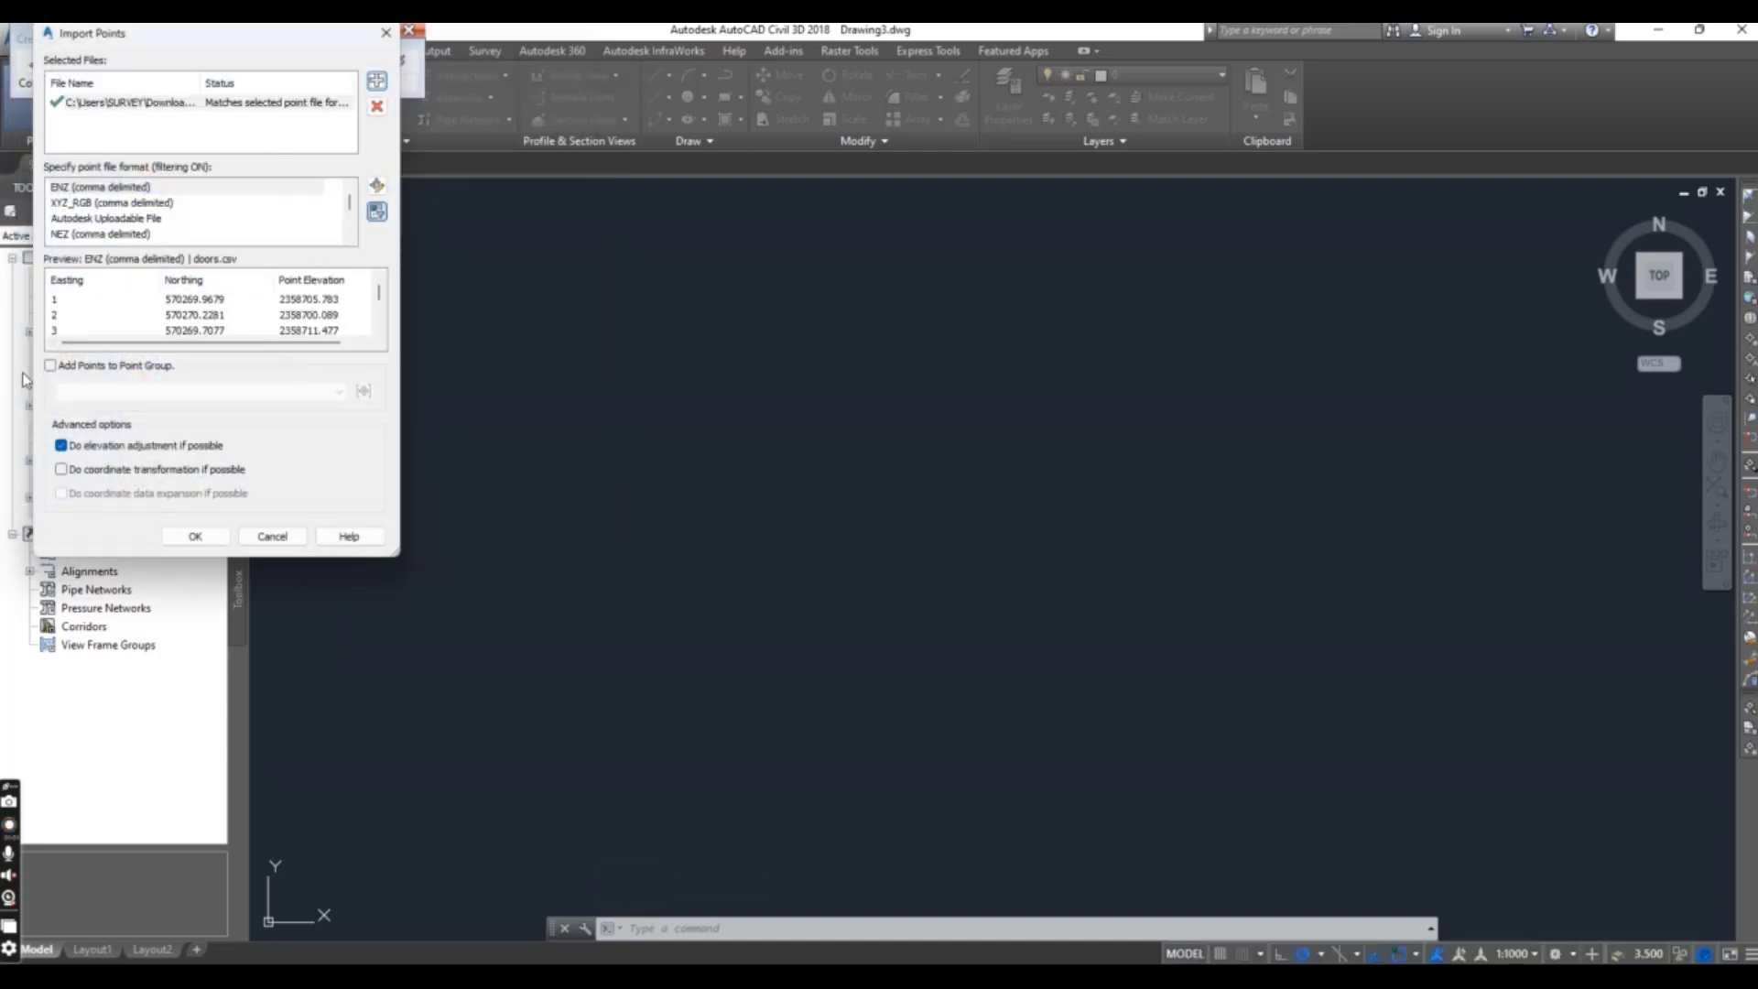
# Import the doors.csv points in ENZ (comma delimited) format into a new point group named road.
pyautogui.click(51, 367)
pyautogui.click(364, 391)
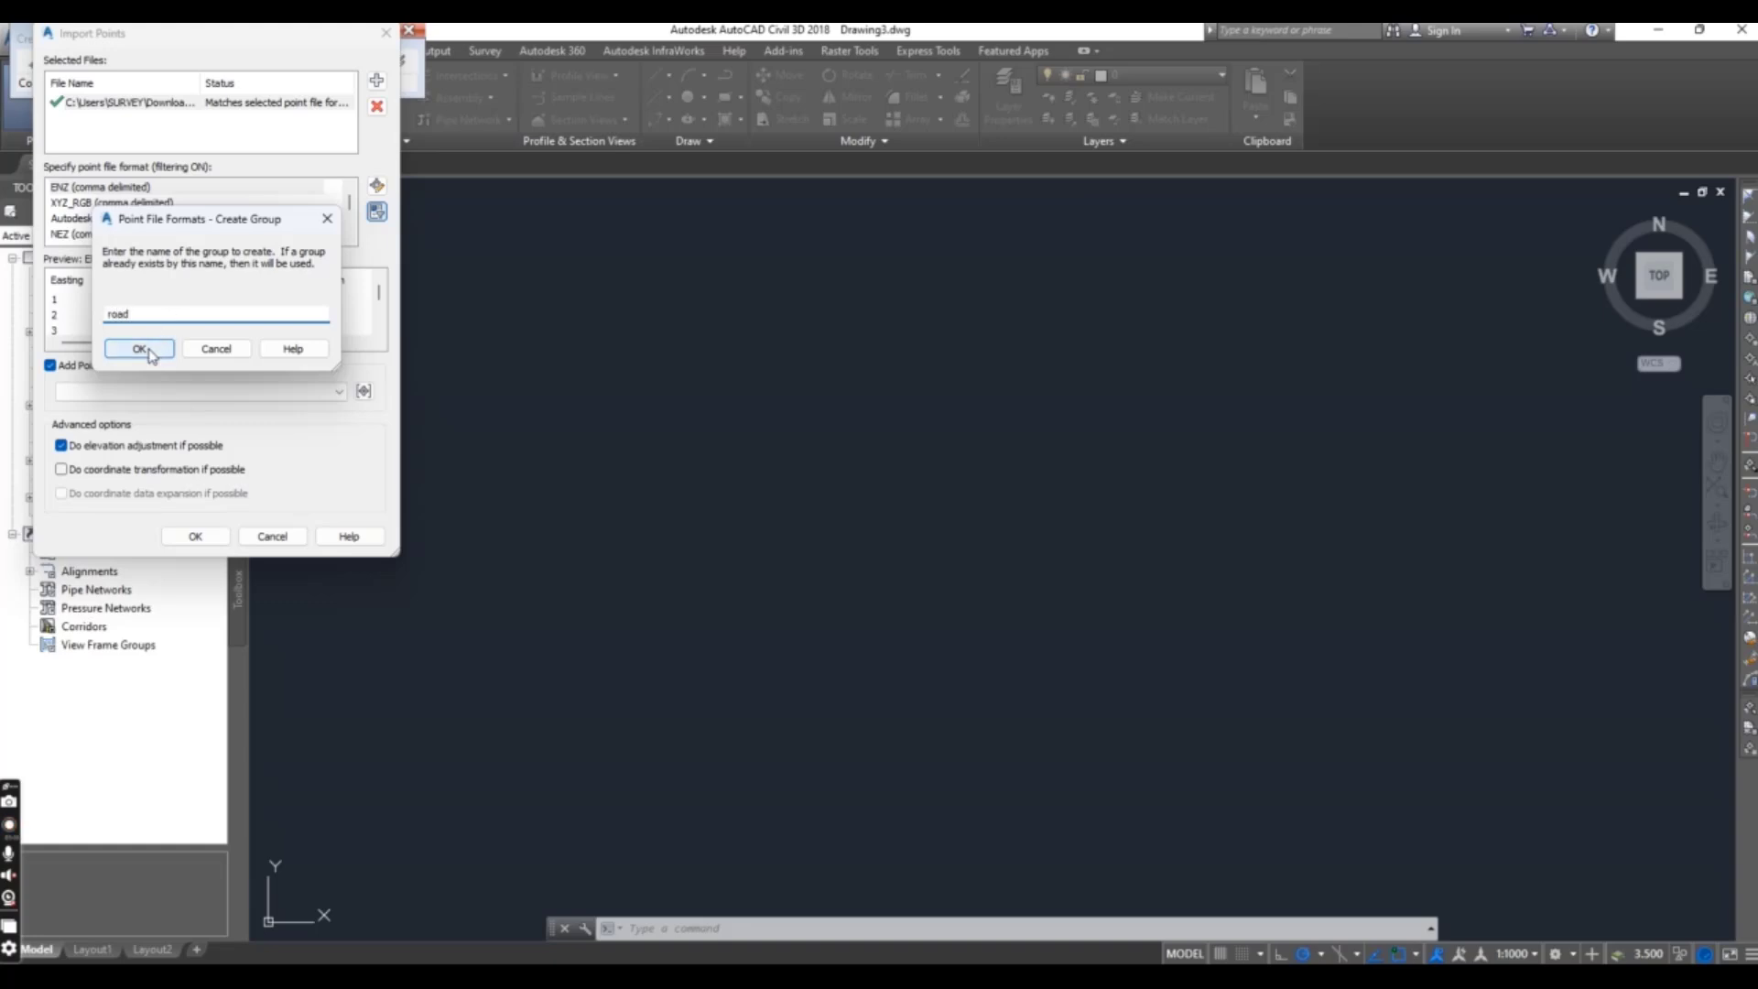
pyautogui.click(146, 349)
pyautogui.click(195, 535)
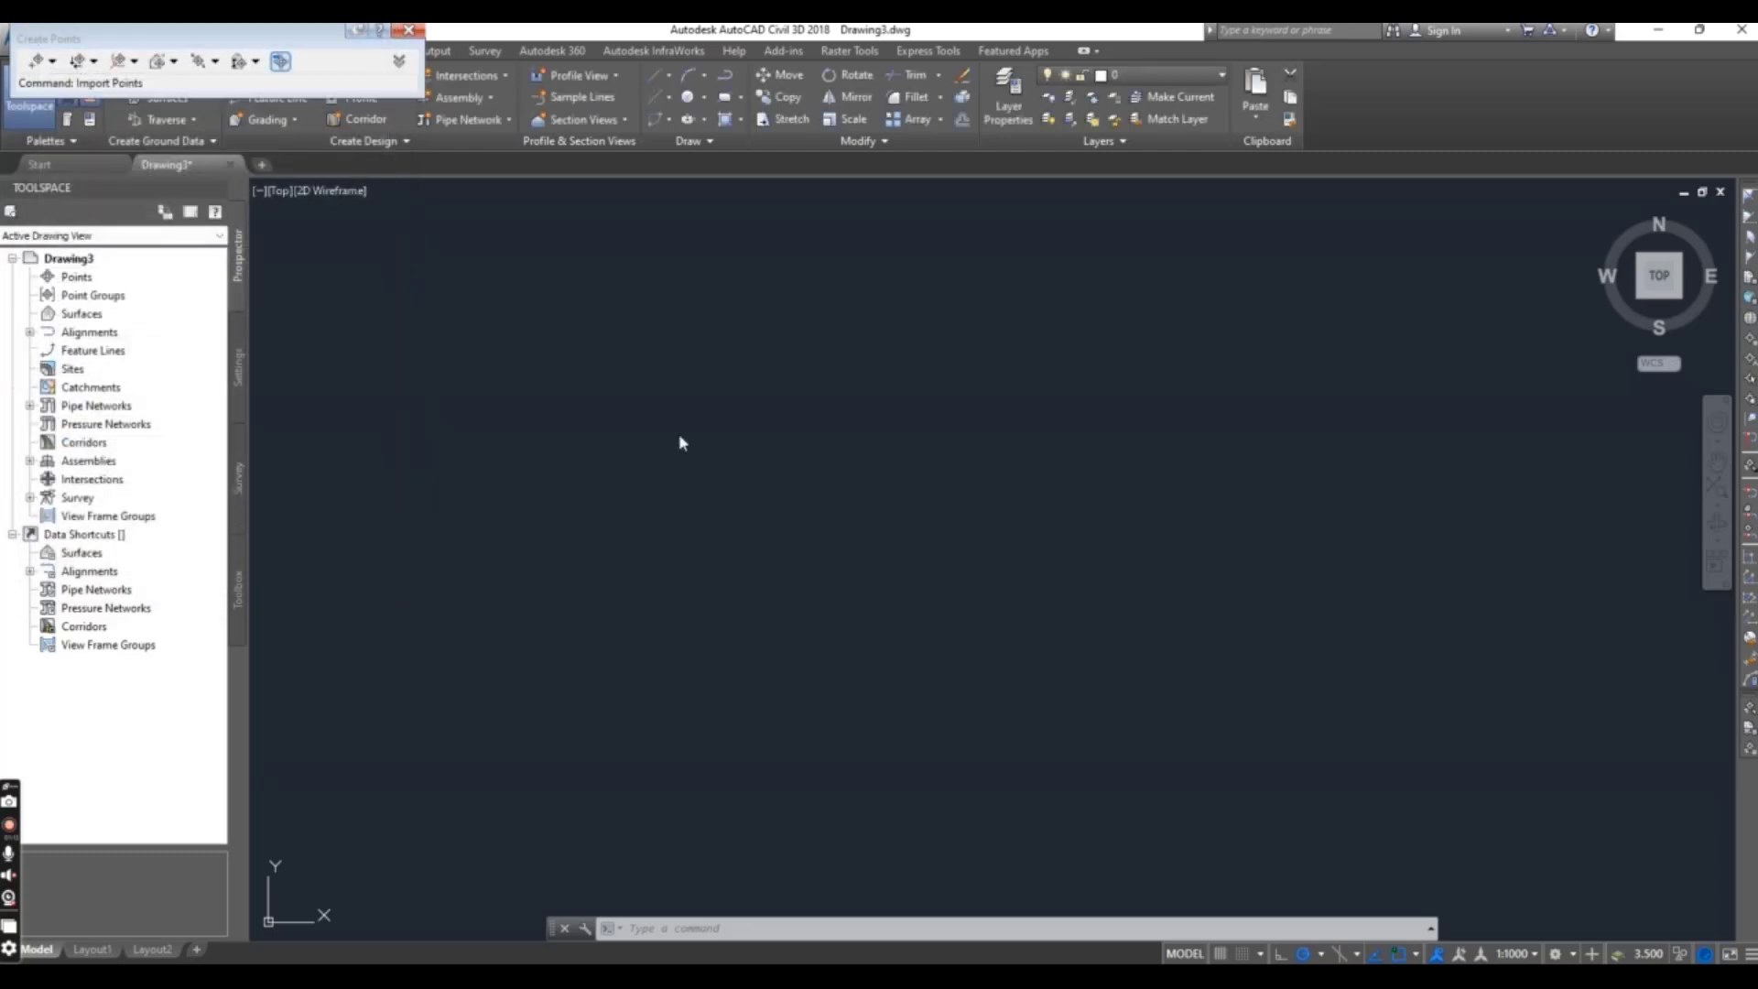
pyautogui.click(408, 29)
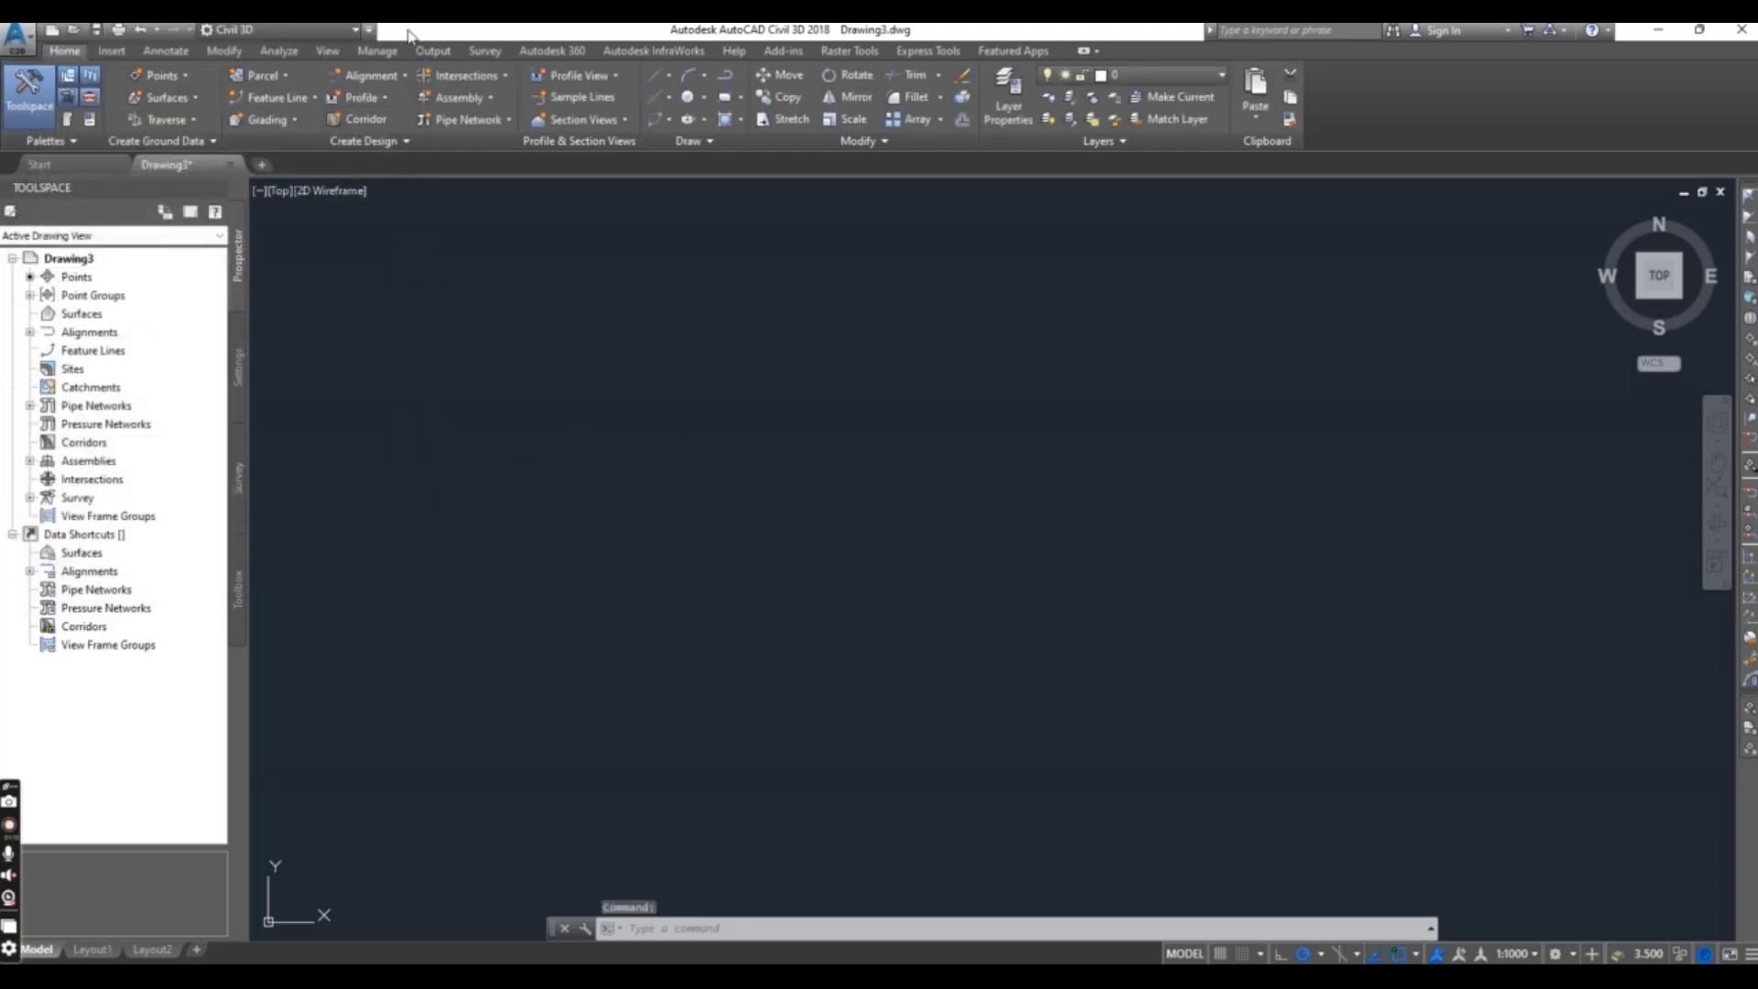
# Inspect the labels of the imported points and undo the point import.
pyautogui.middleClick(862, 499)
pyautogui.middleClick(862, 499)
pyautogui.scroll(-4, 915, 540)
pyautogui.scroll(8, 924, 568)
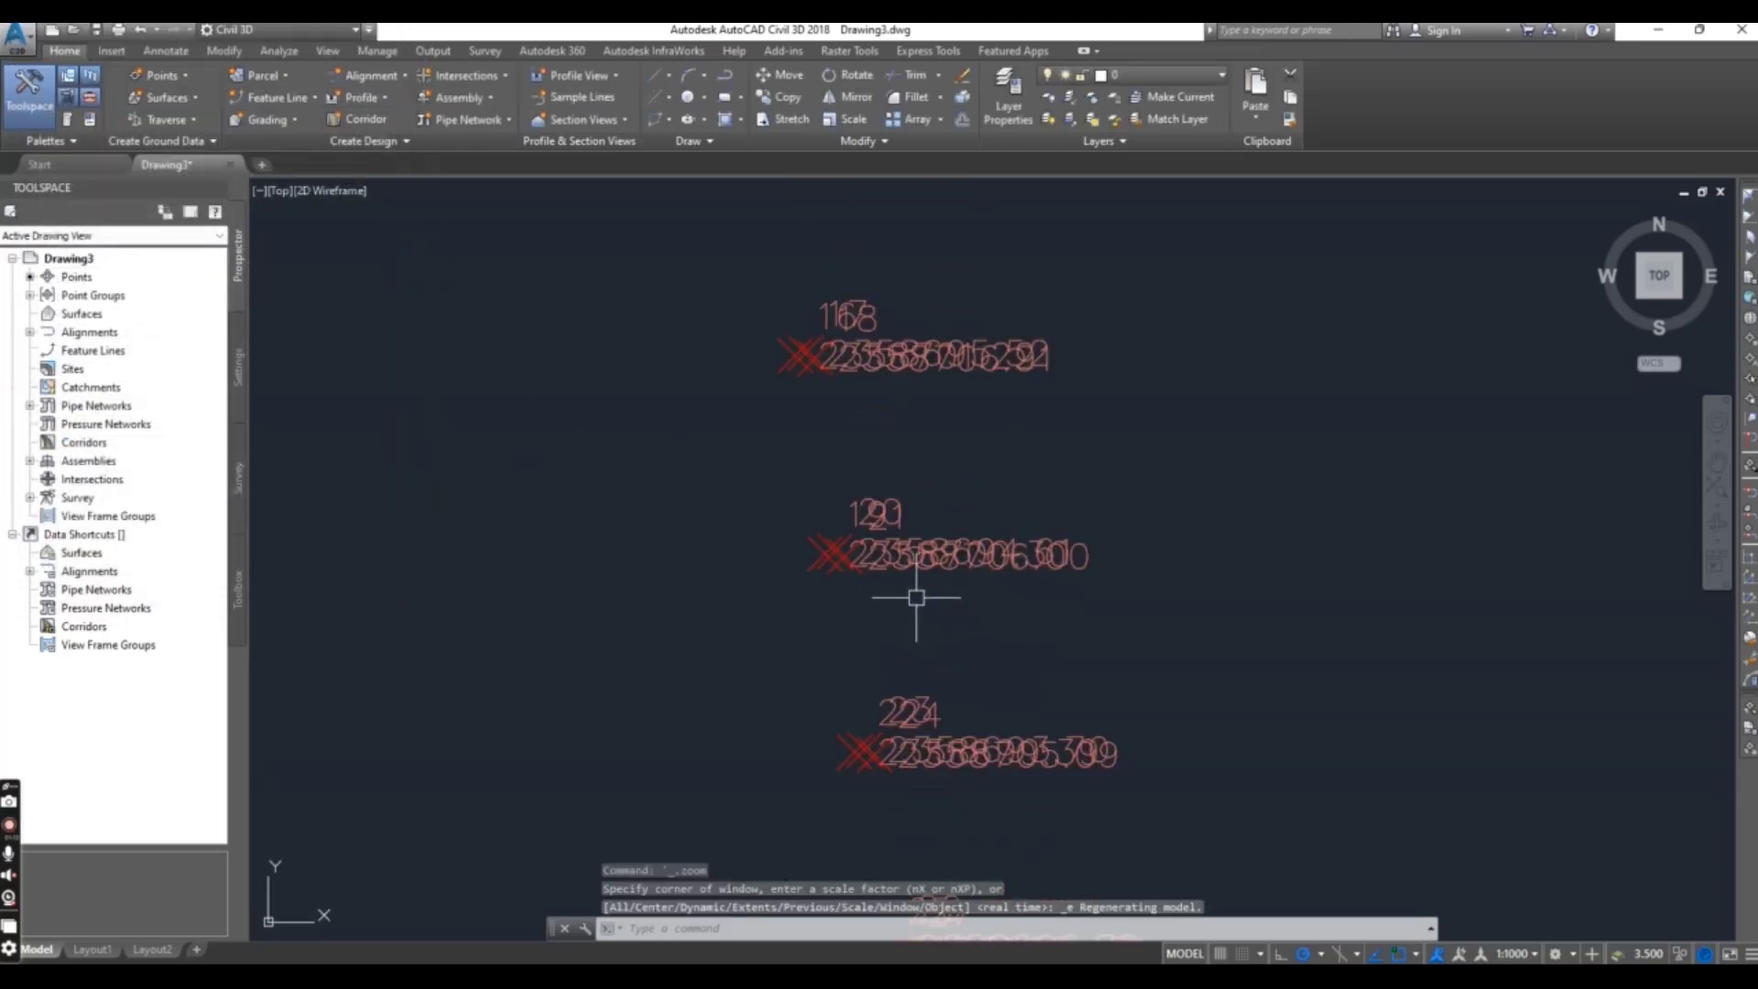
pyautogui.hotkey('ctrl', 'z')
pyautogui.hotkey('ctrl', 'z')
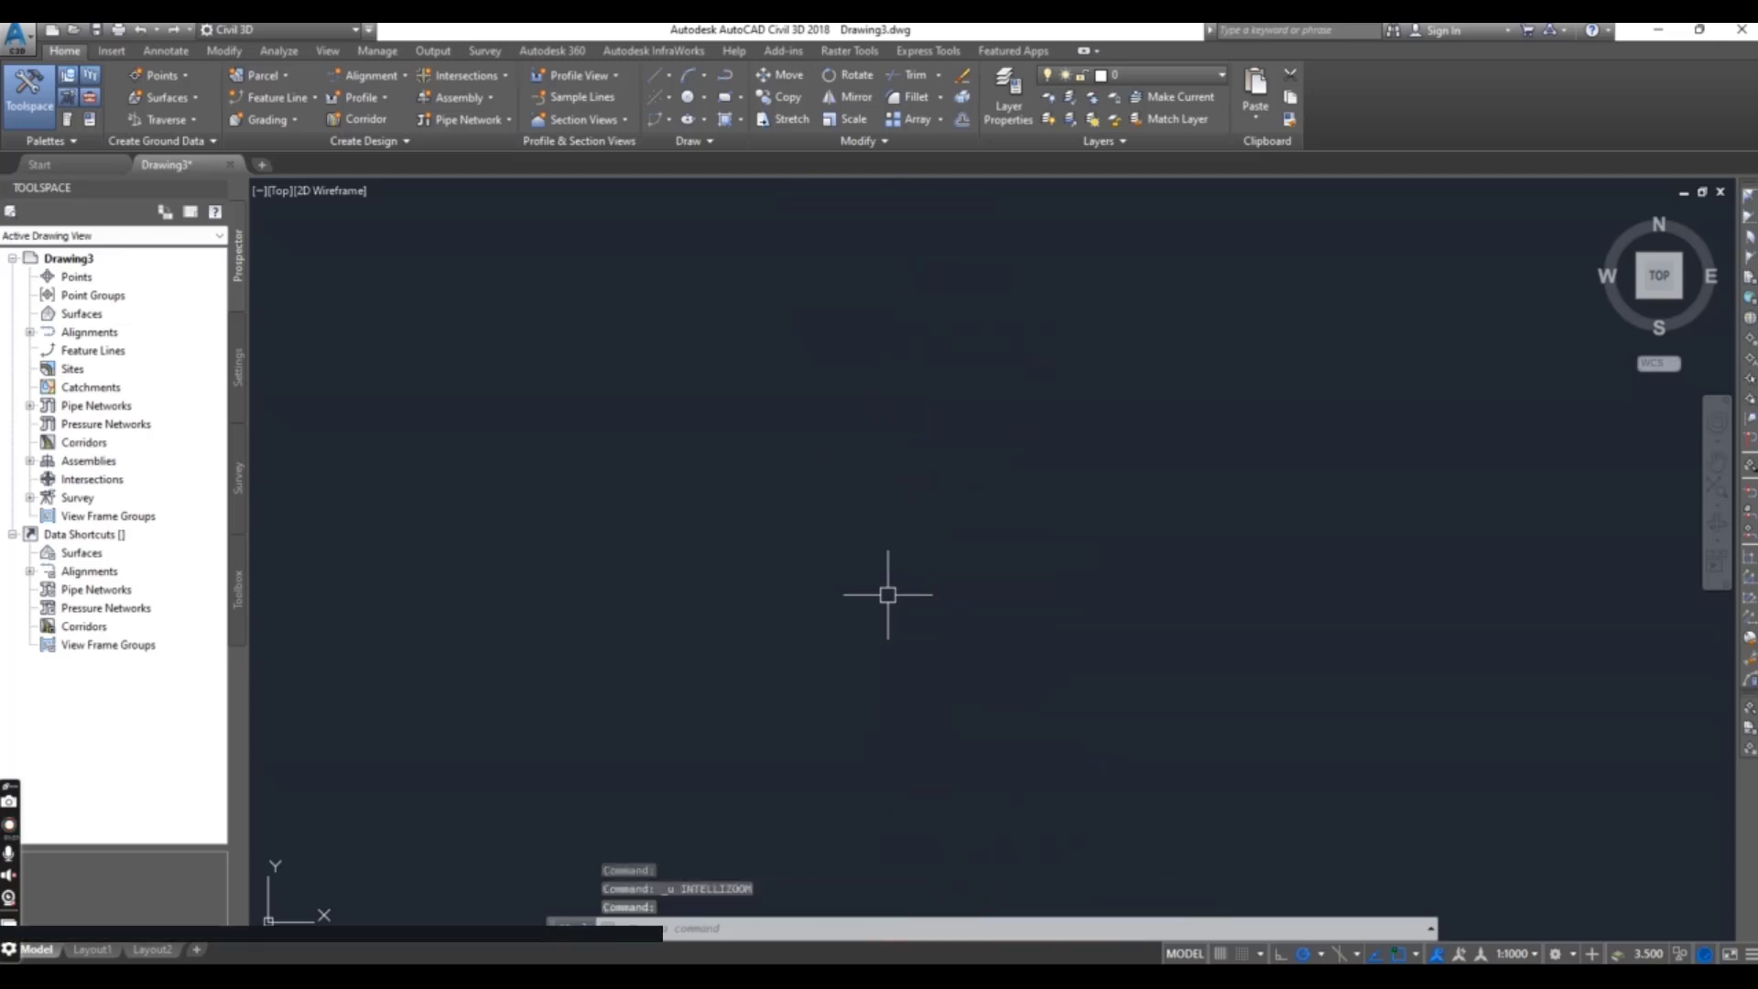
# Reopen the point creation tools and start a new point import.
pyautogui.click(166, 87)
pyautogui.click(169, 99)
pyautogui.click(280, 62)
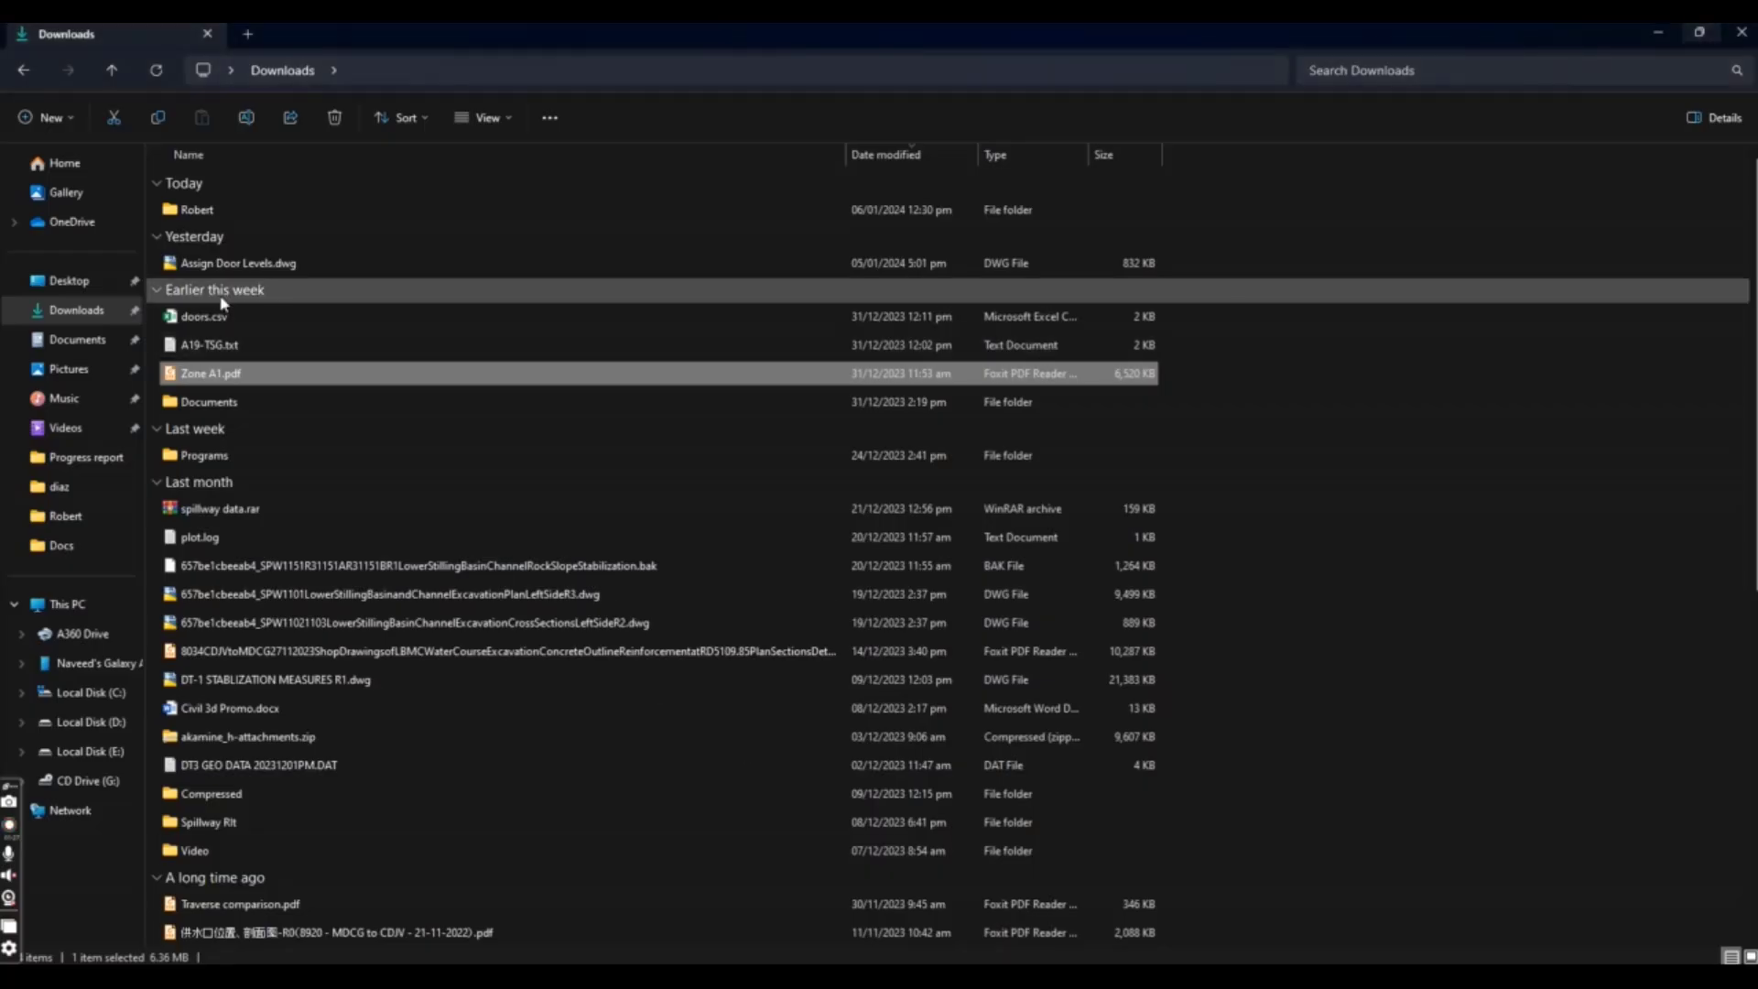
# Open doors.csv from the Downloads folder in Excel to check its column order, close it and return to Civil 3D.
pyautogui.click(197, 320)
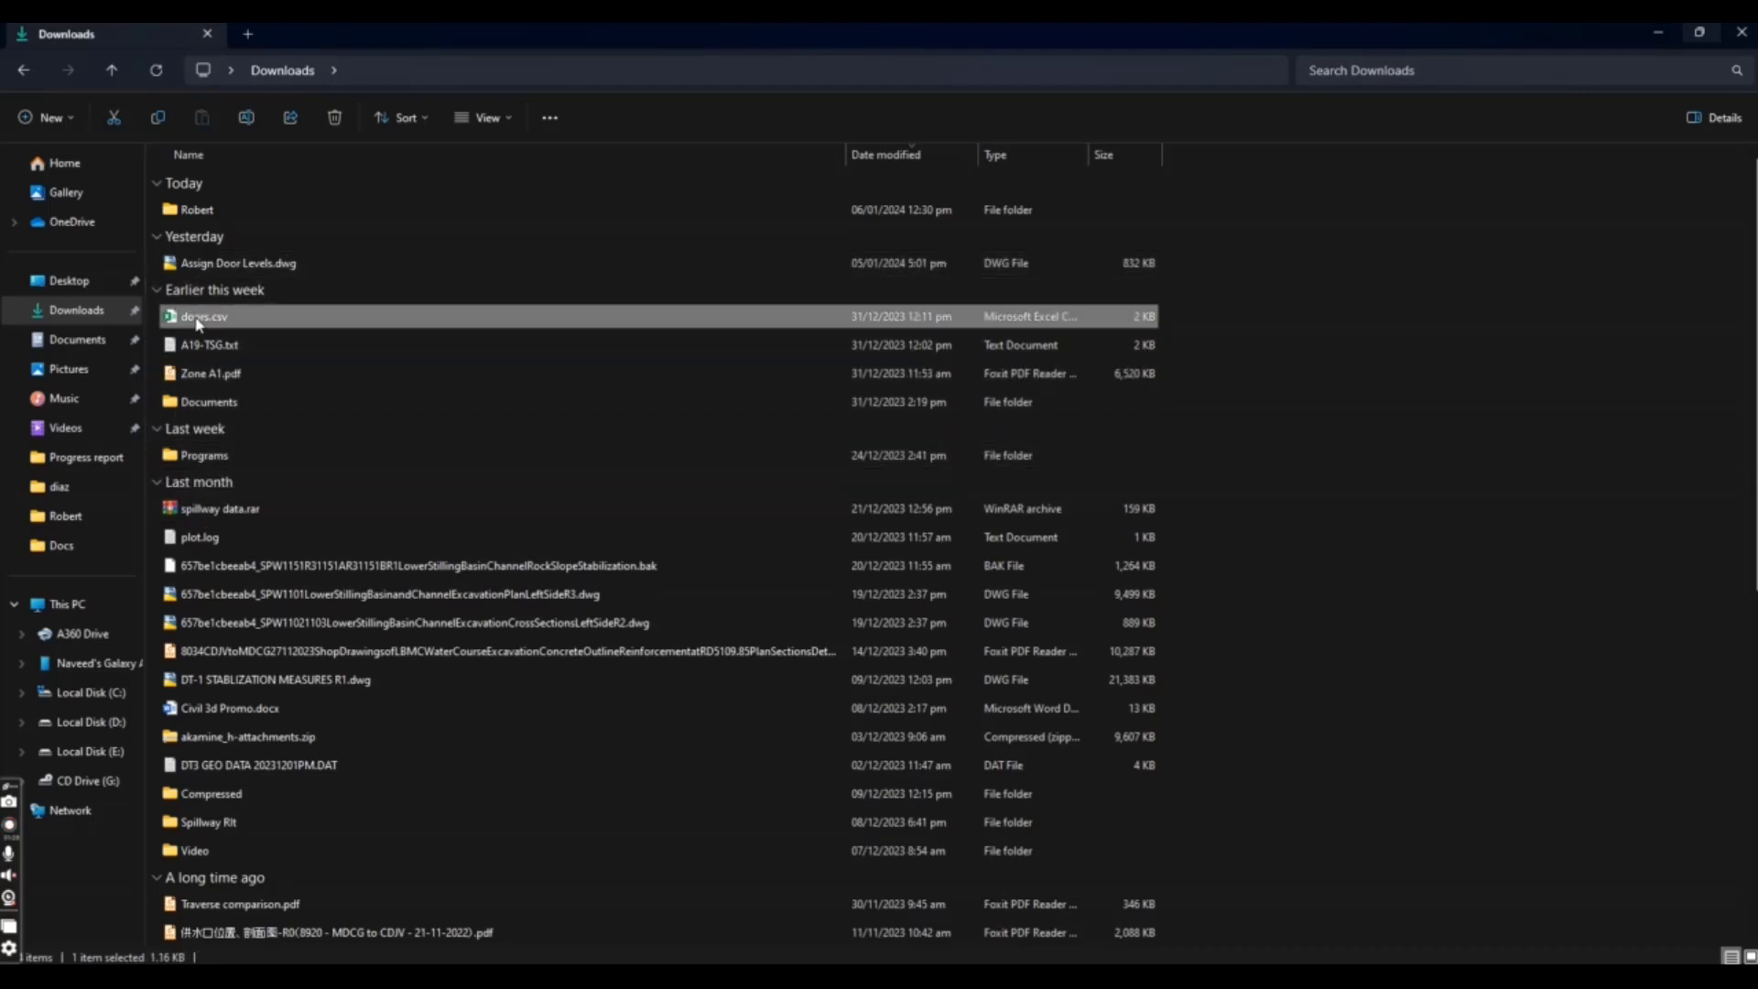
pyautogui.doubleClick(198, 319)
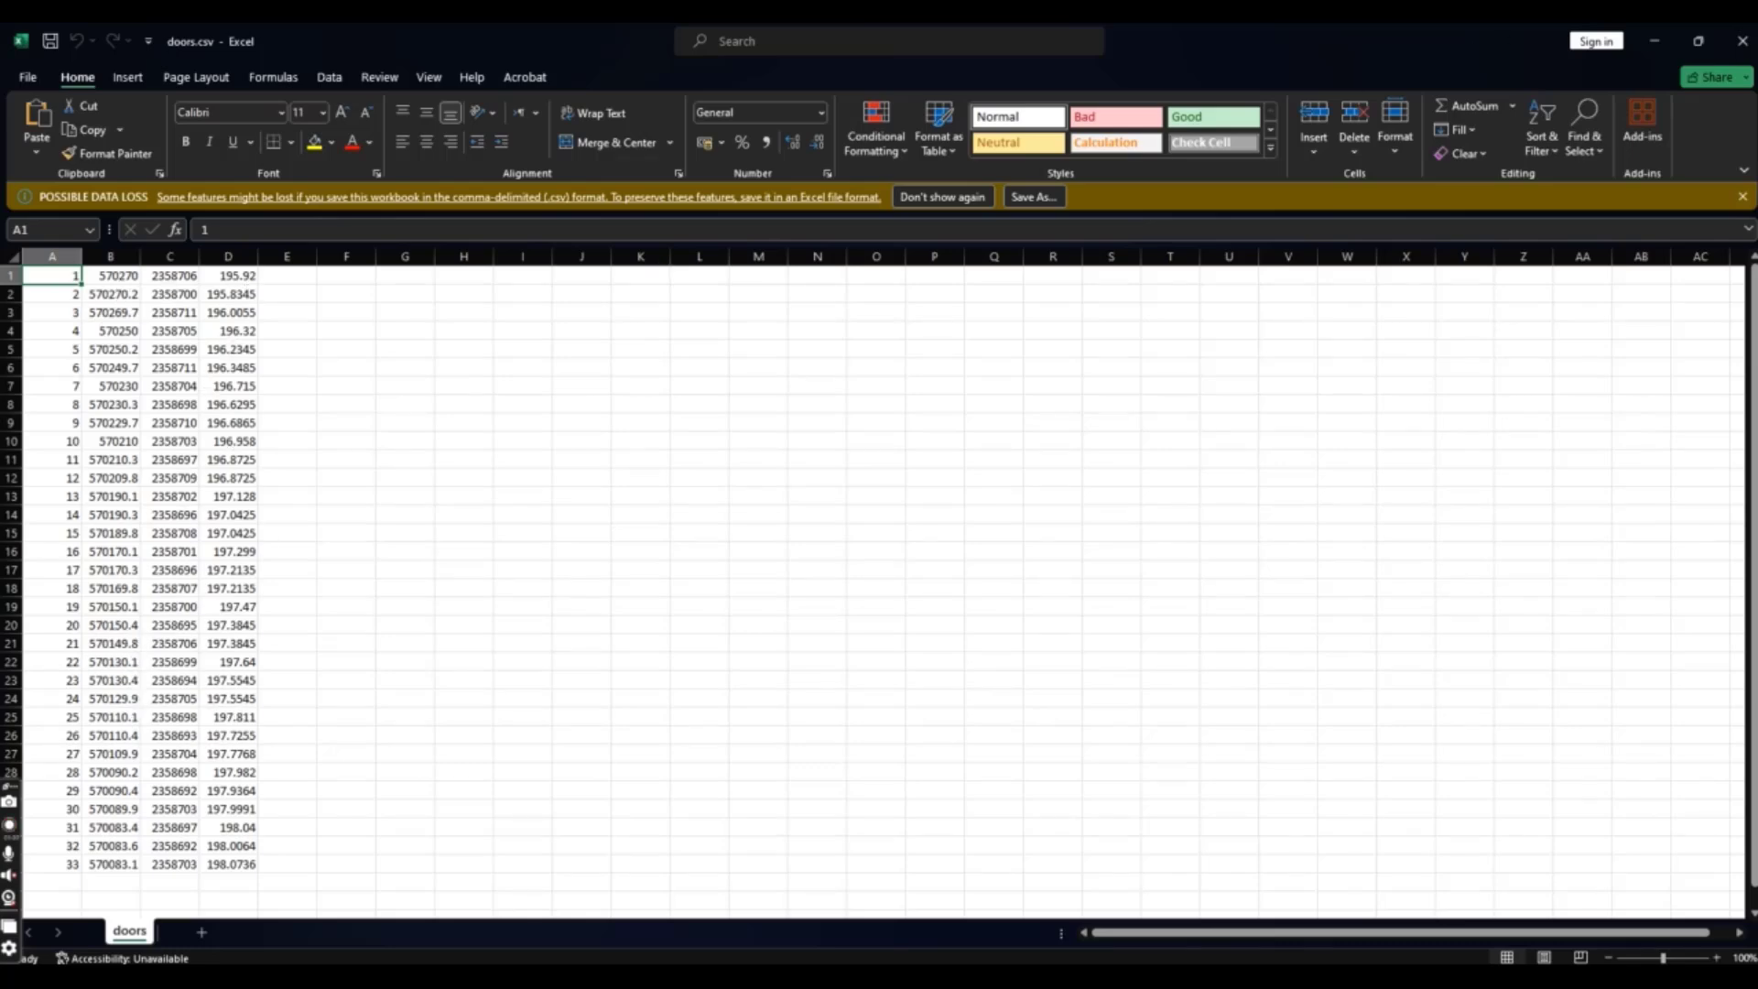
pyautogui.click(1743, 41)
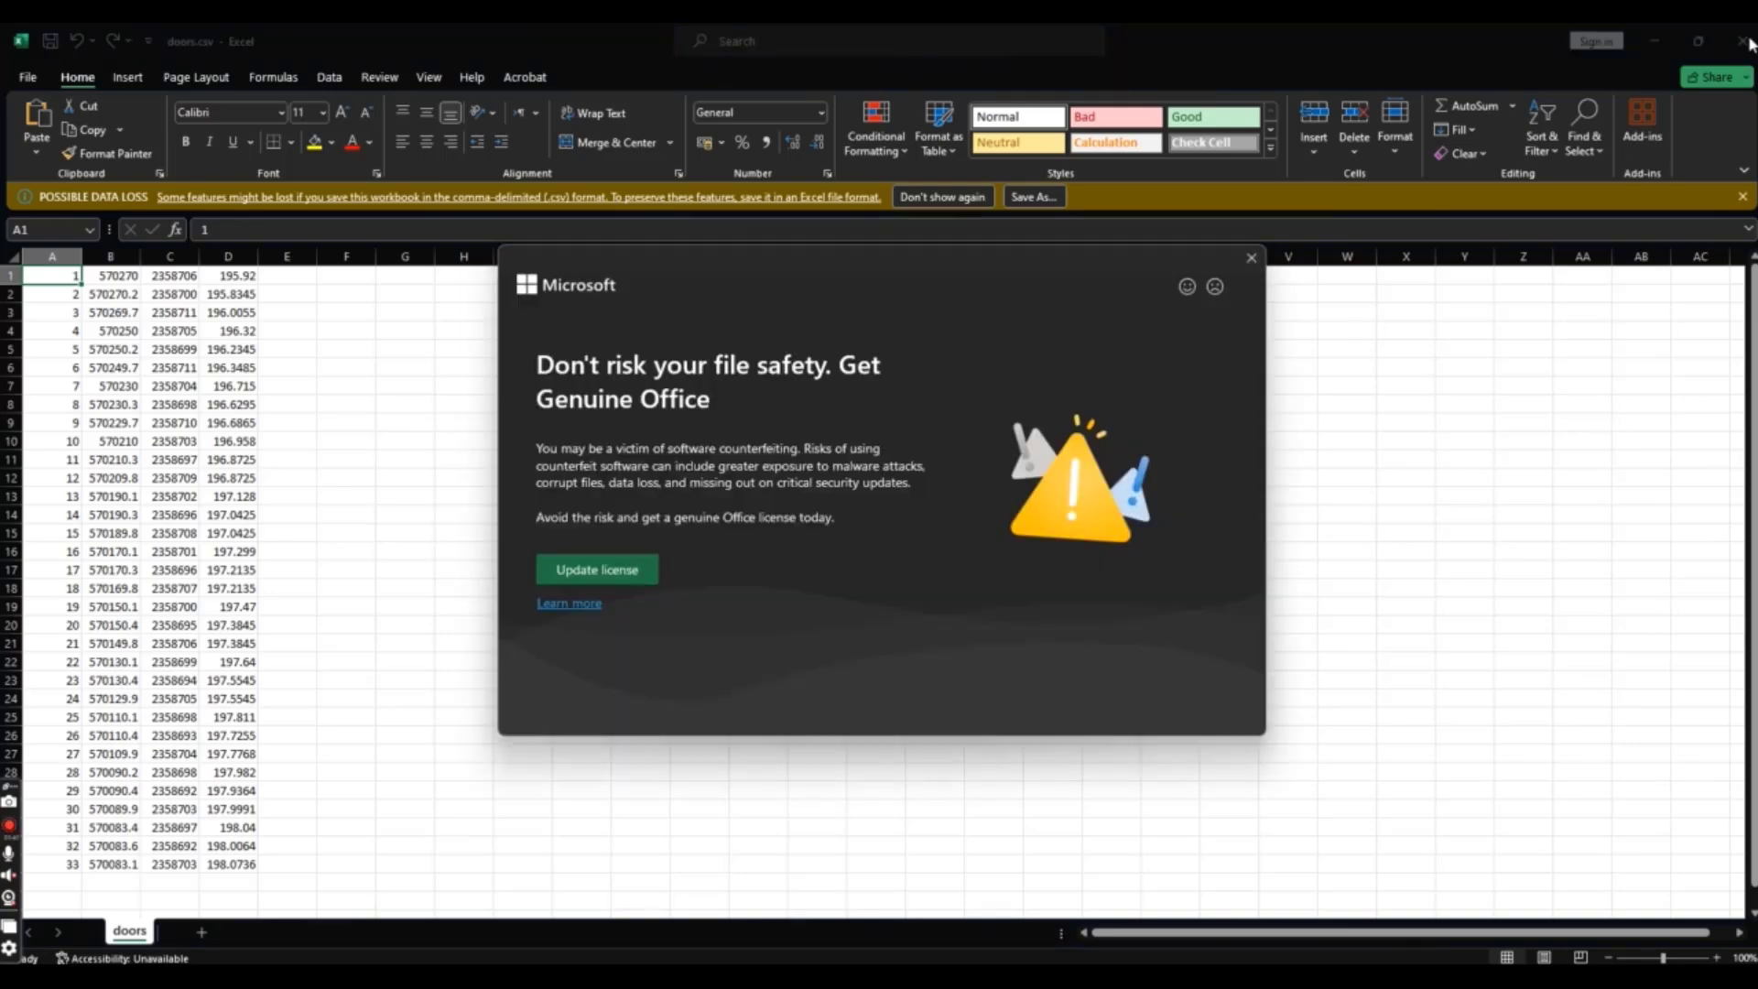
pyautogui.click(1250, 257)
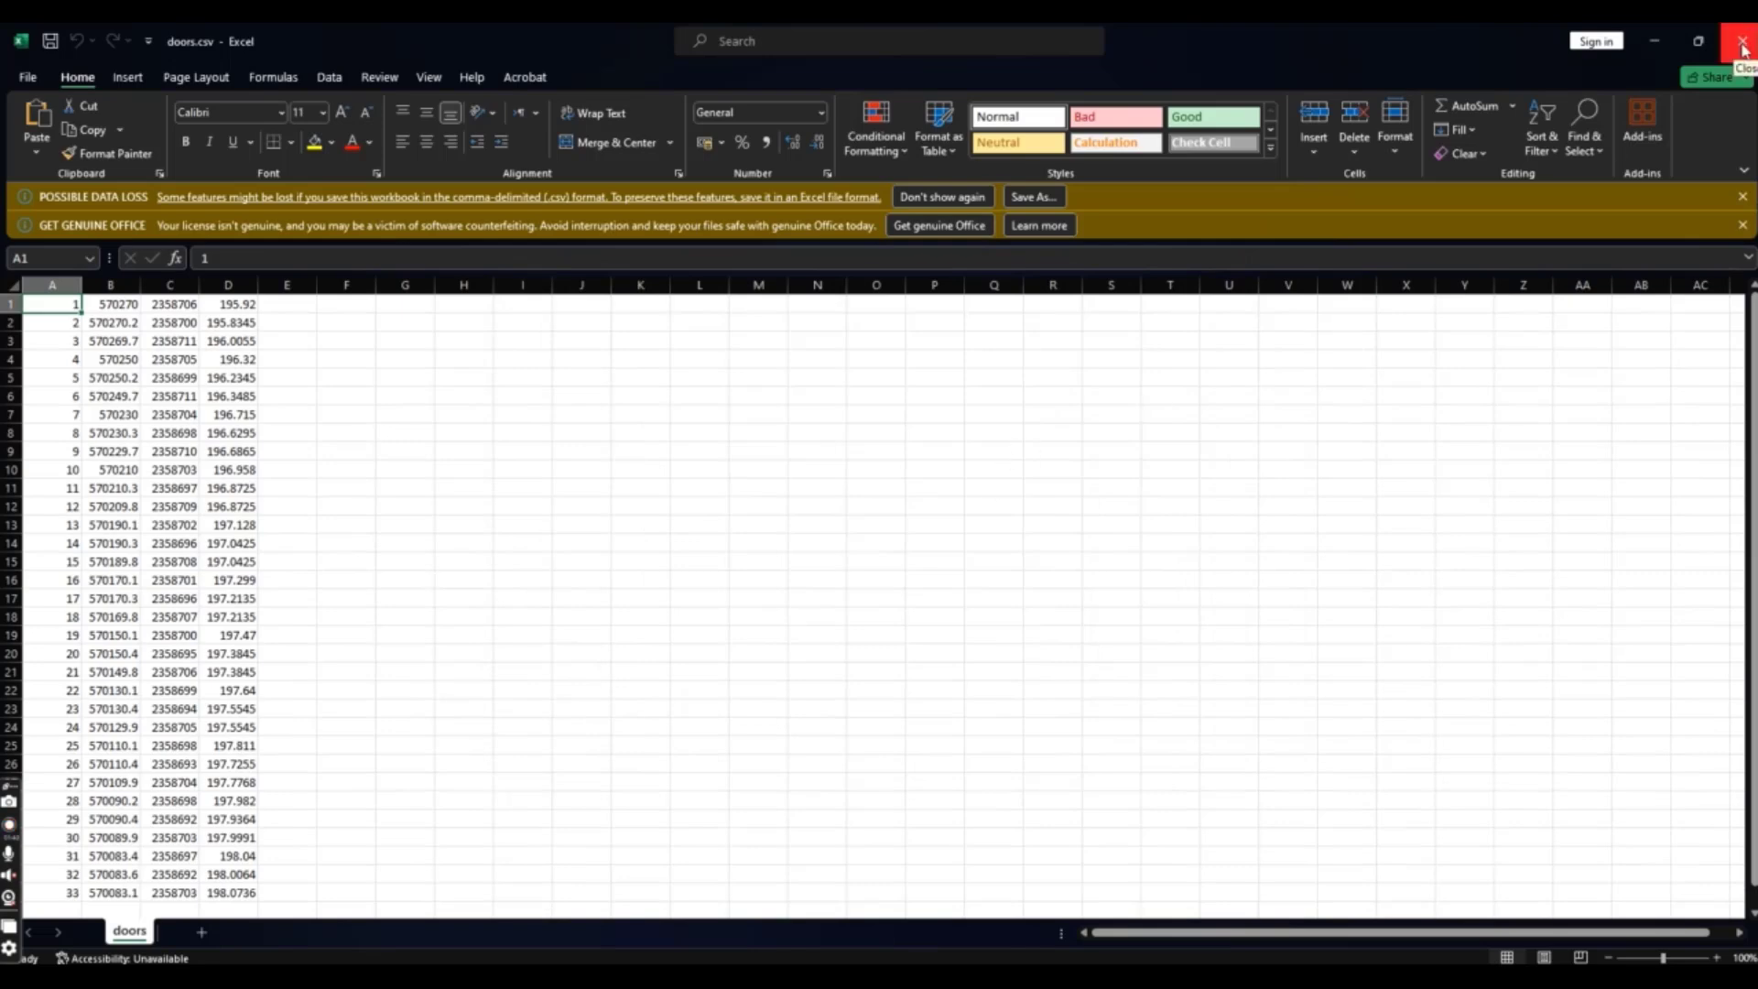
pyautogui.click(1743, 41)
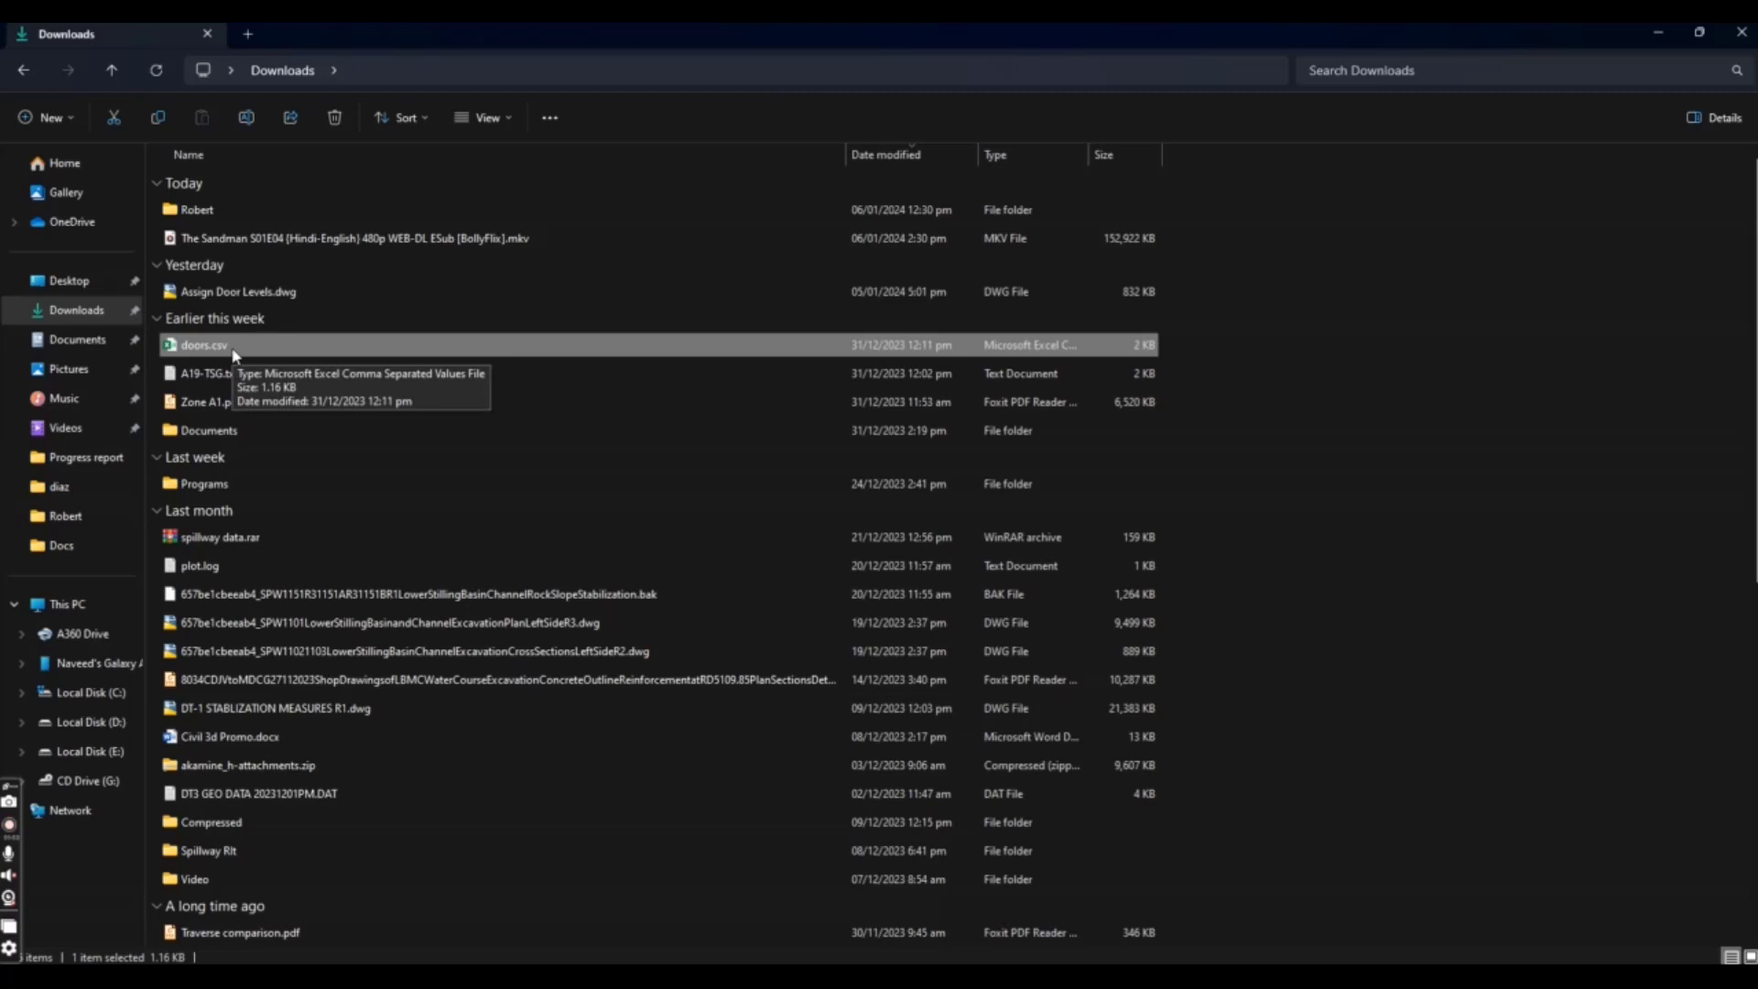
pyautogui.moveTo(1031, 976)
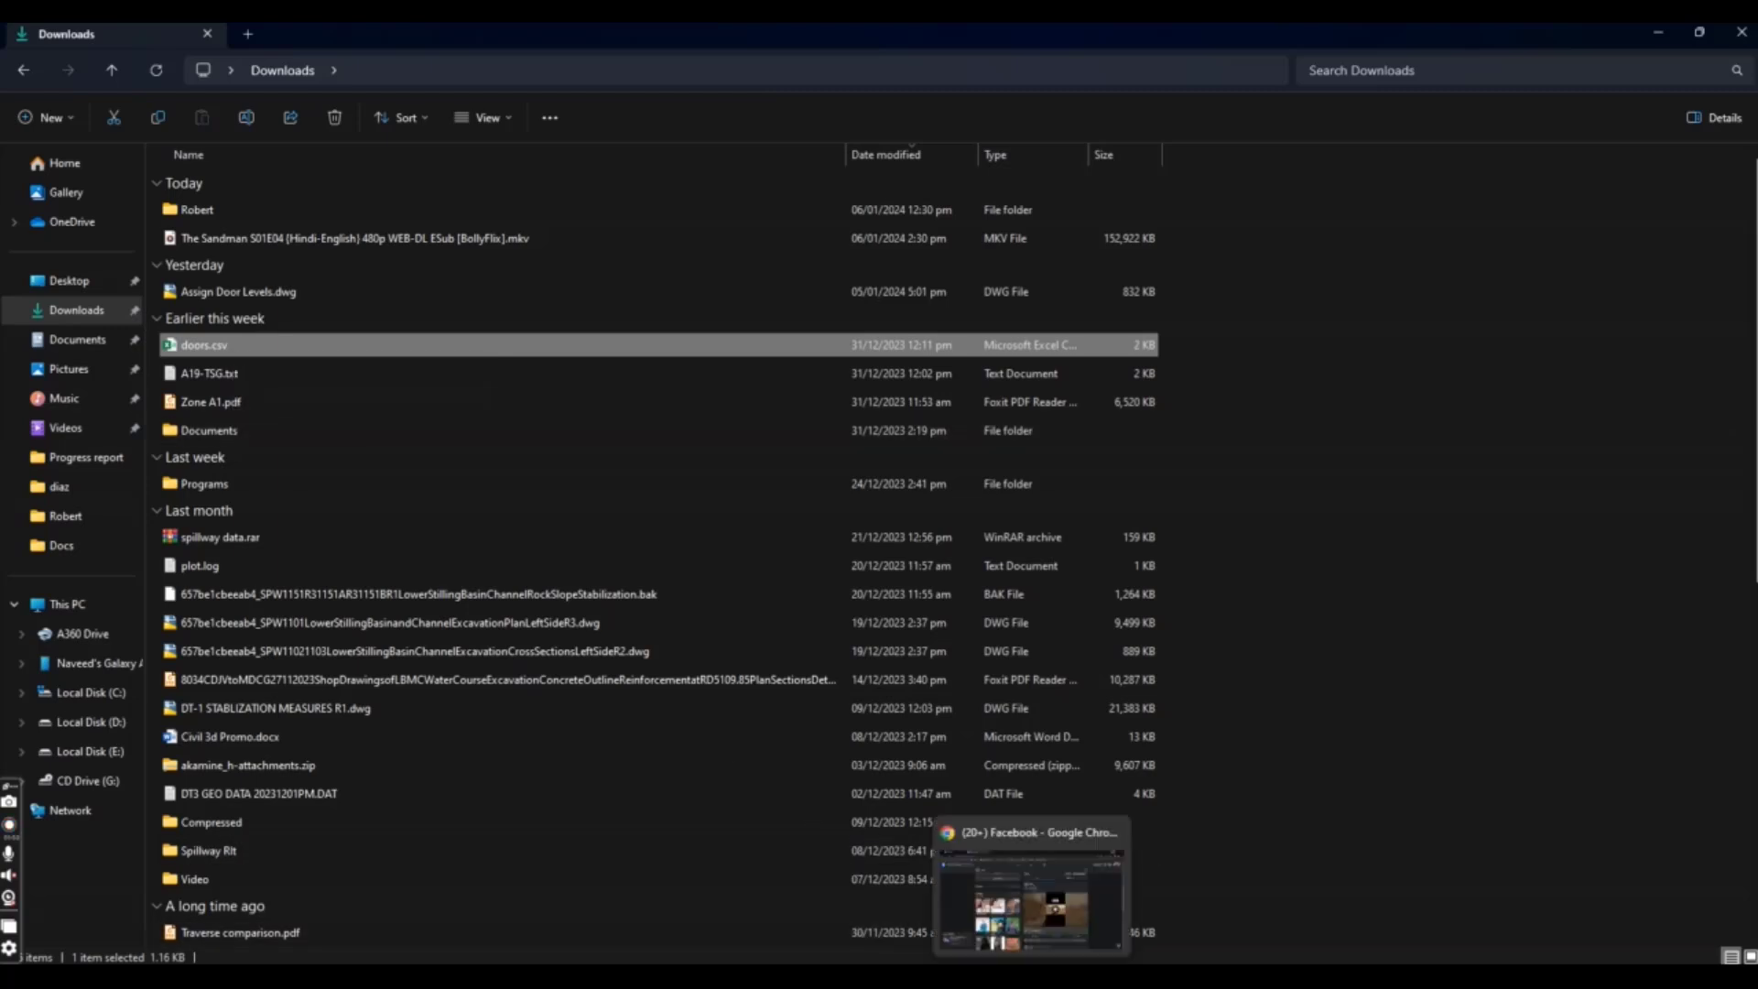
pyautogui.click(1135, 976)
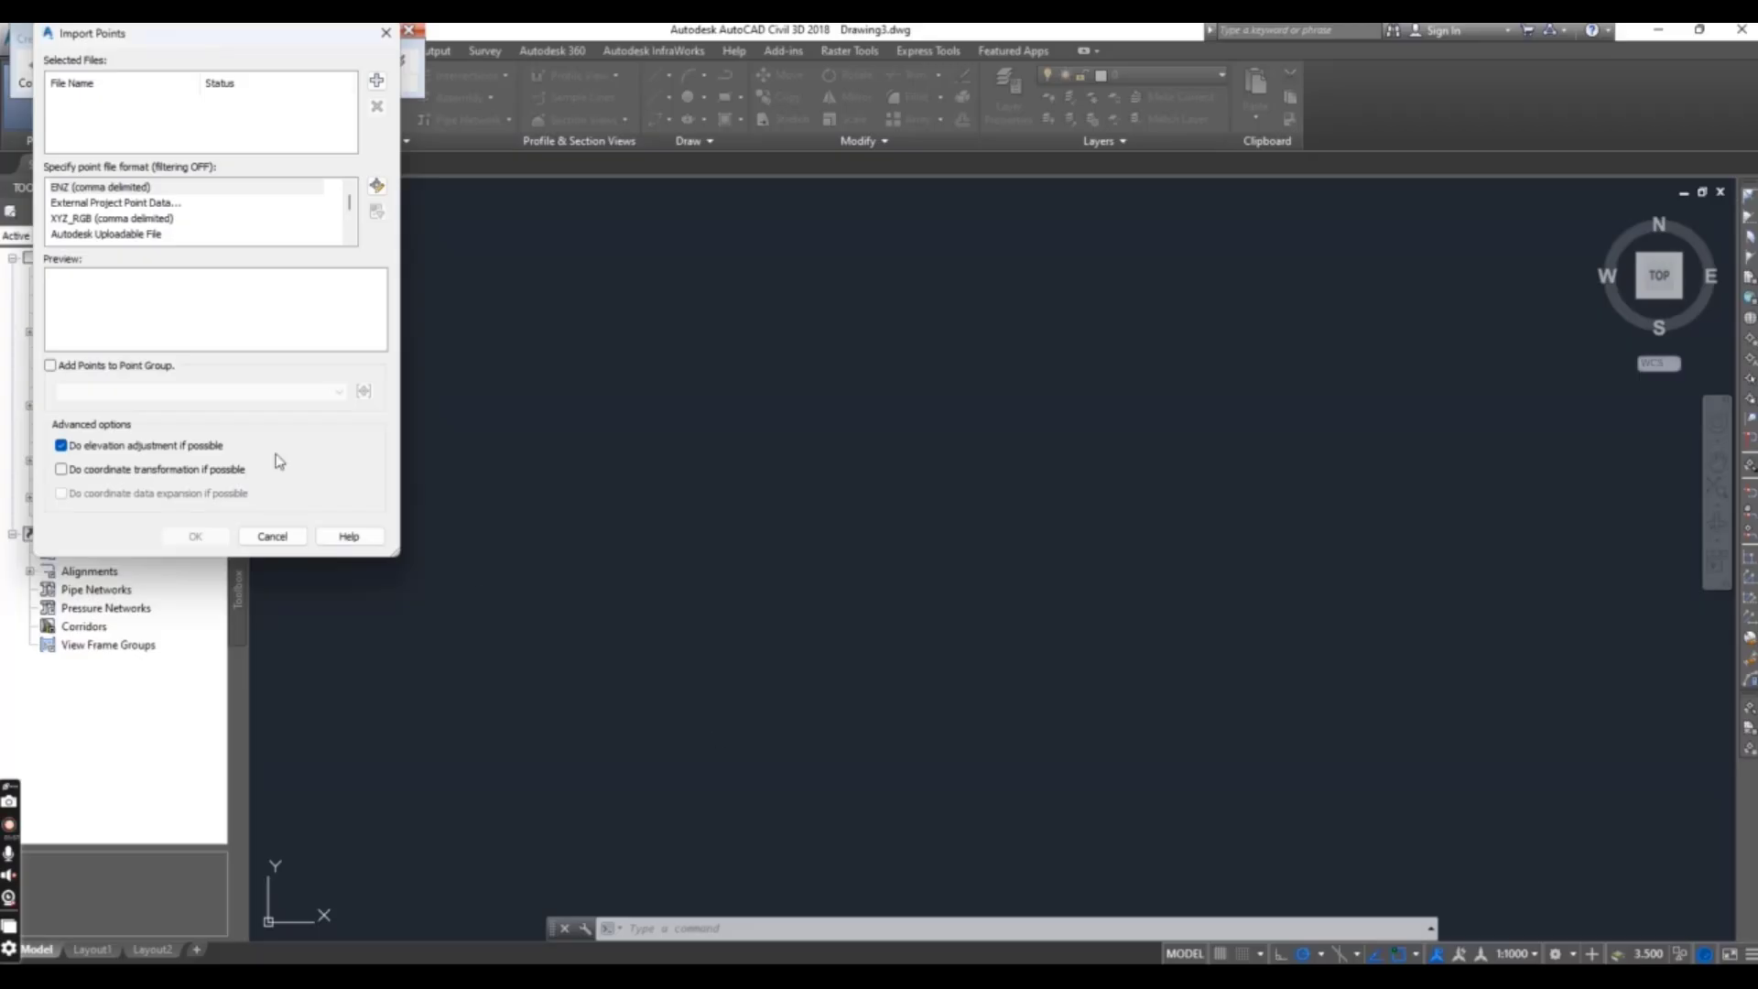
# Load doors.csv as the import source and set the point file format to PENZ (comma delimited).
pyautogui.click(376, 81)
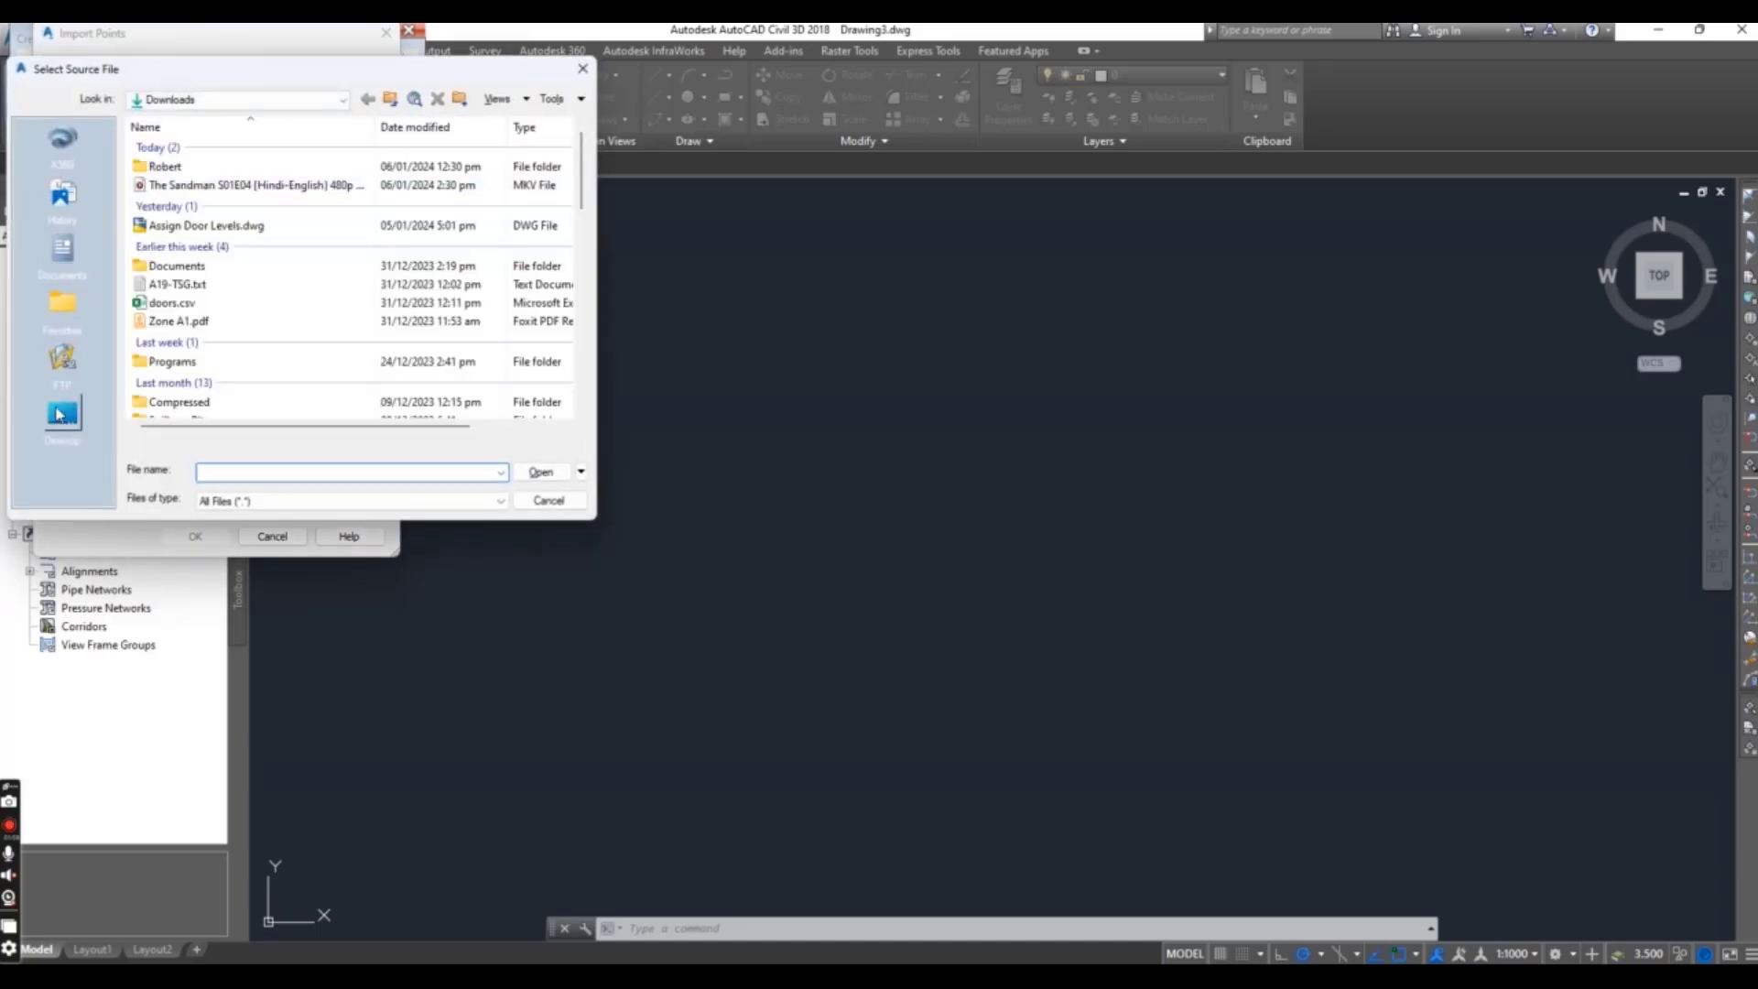
pyautogui.doubleClick(172, 302)
pyautogui.scroll(-1, 66, 236)
pyautogui.click(75, 220)
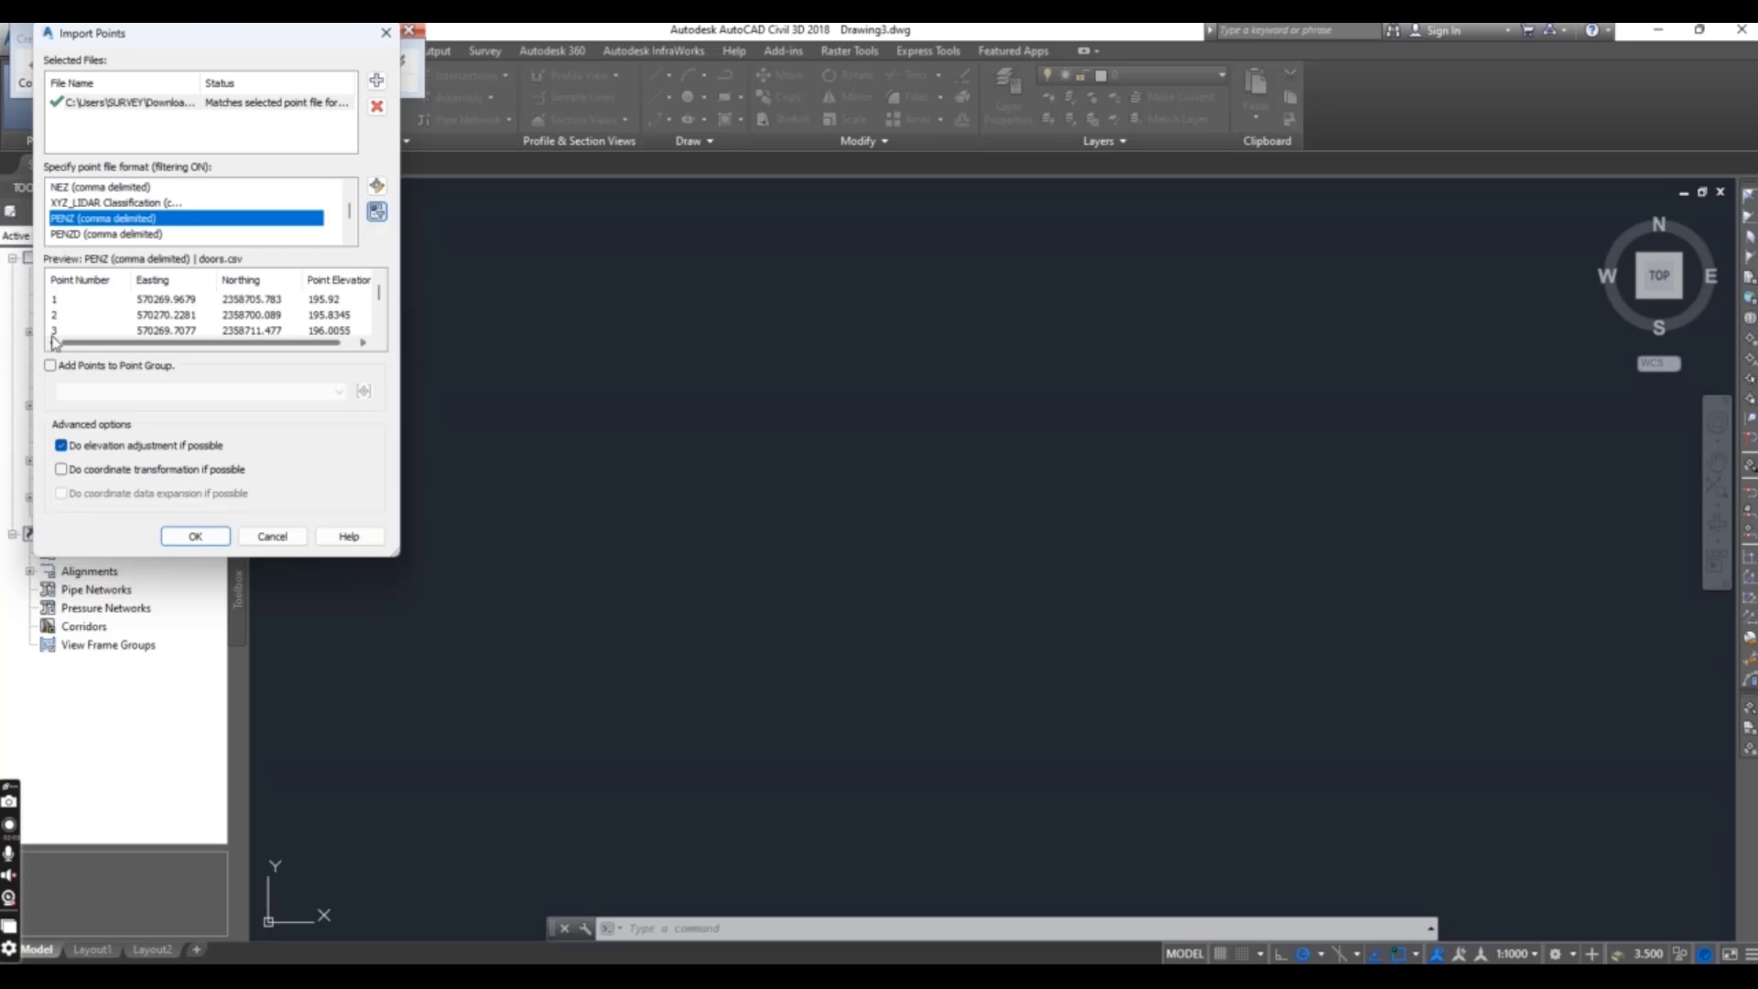
# Assign the points to a new point group named road, run the import and close the point creation tools.
pyautogui.click(51, 365)
pyautogui.click(363, 391)
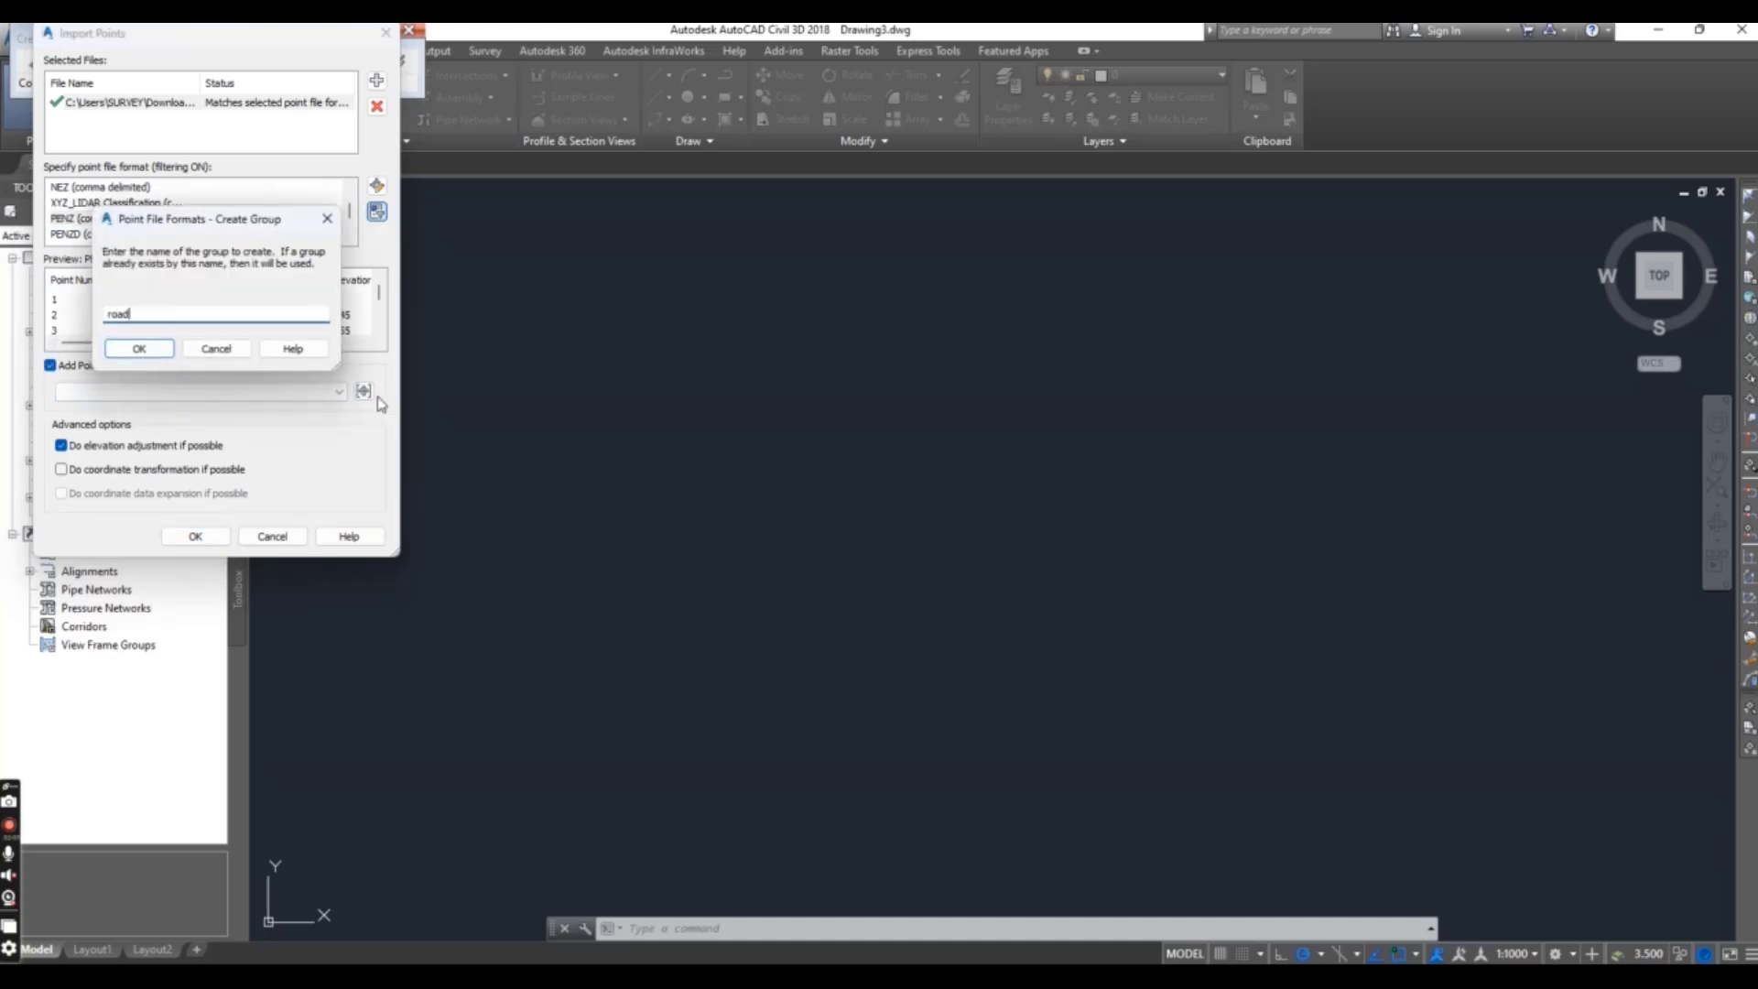
pyautogui.click(139, 349)
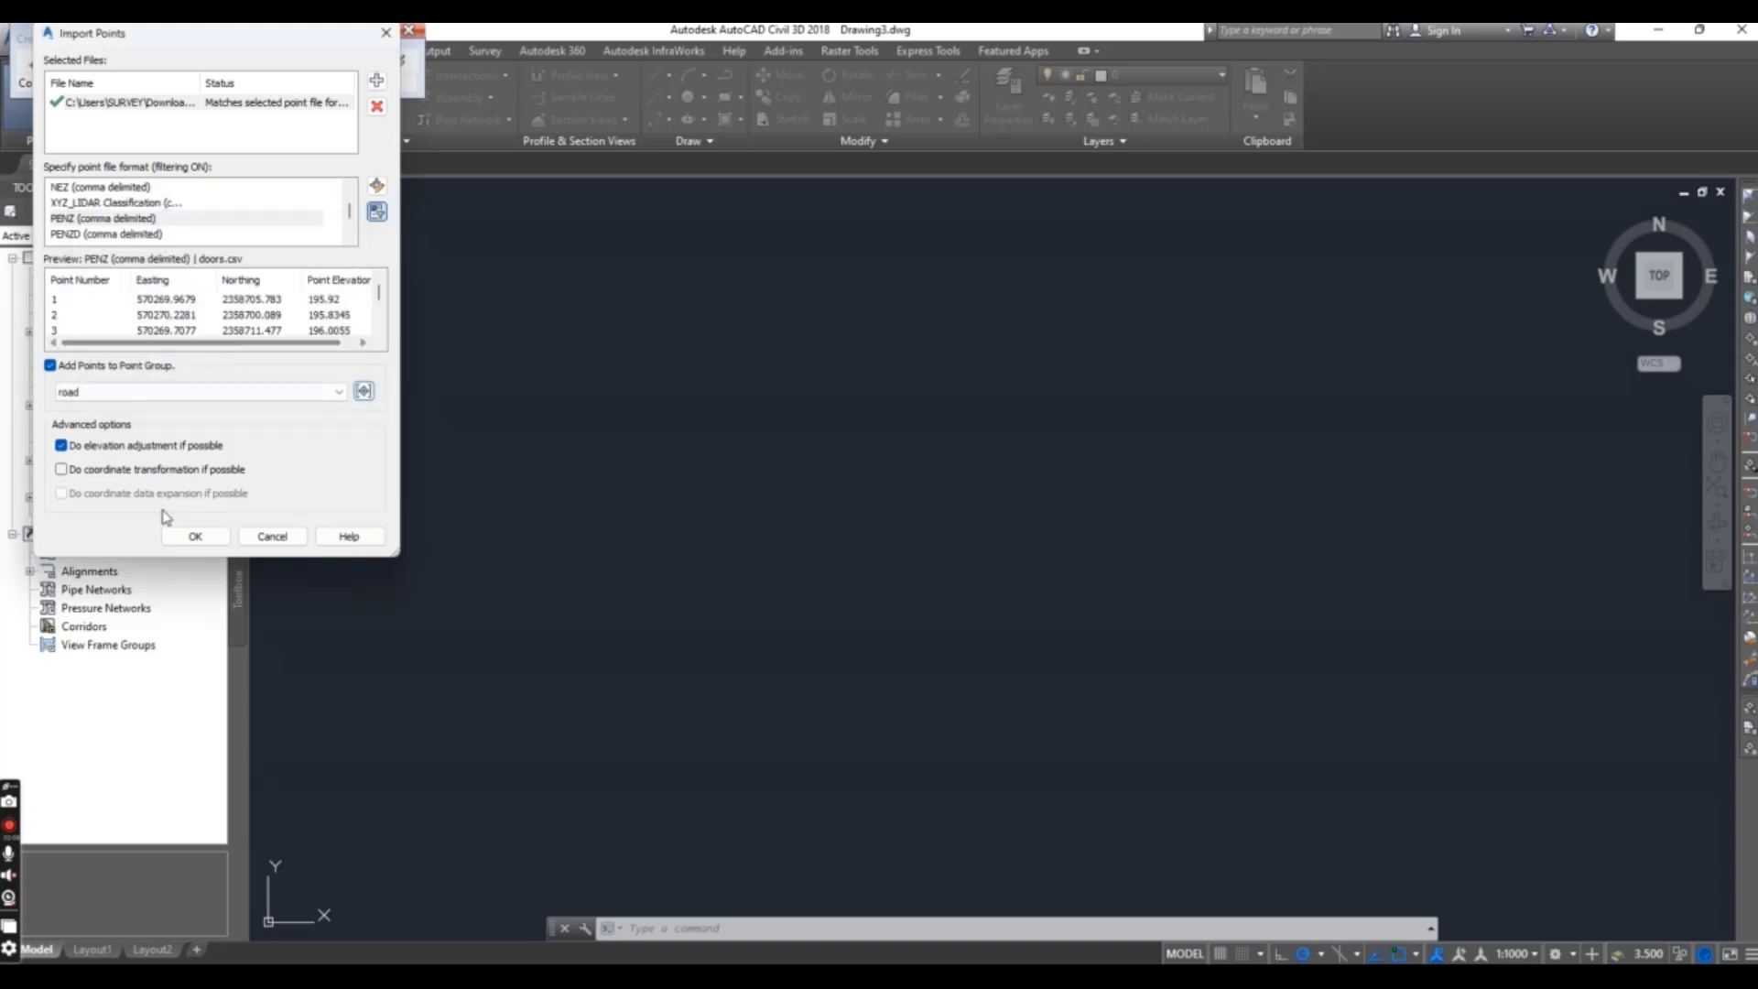
pyautogui.click(195, 536)
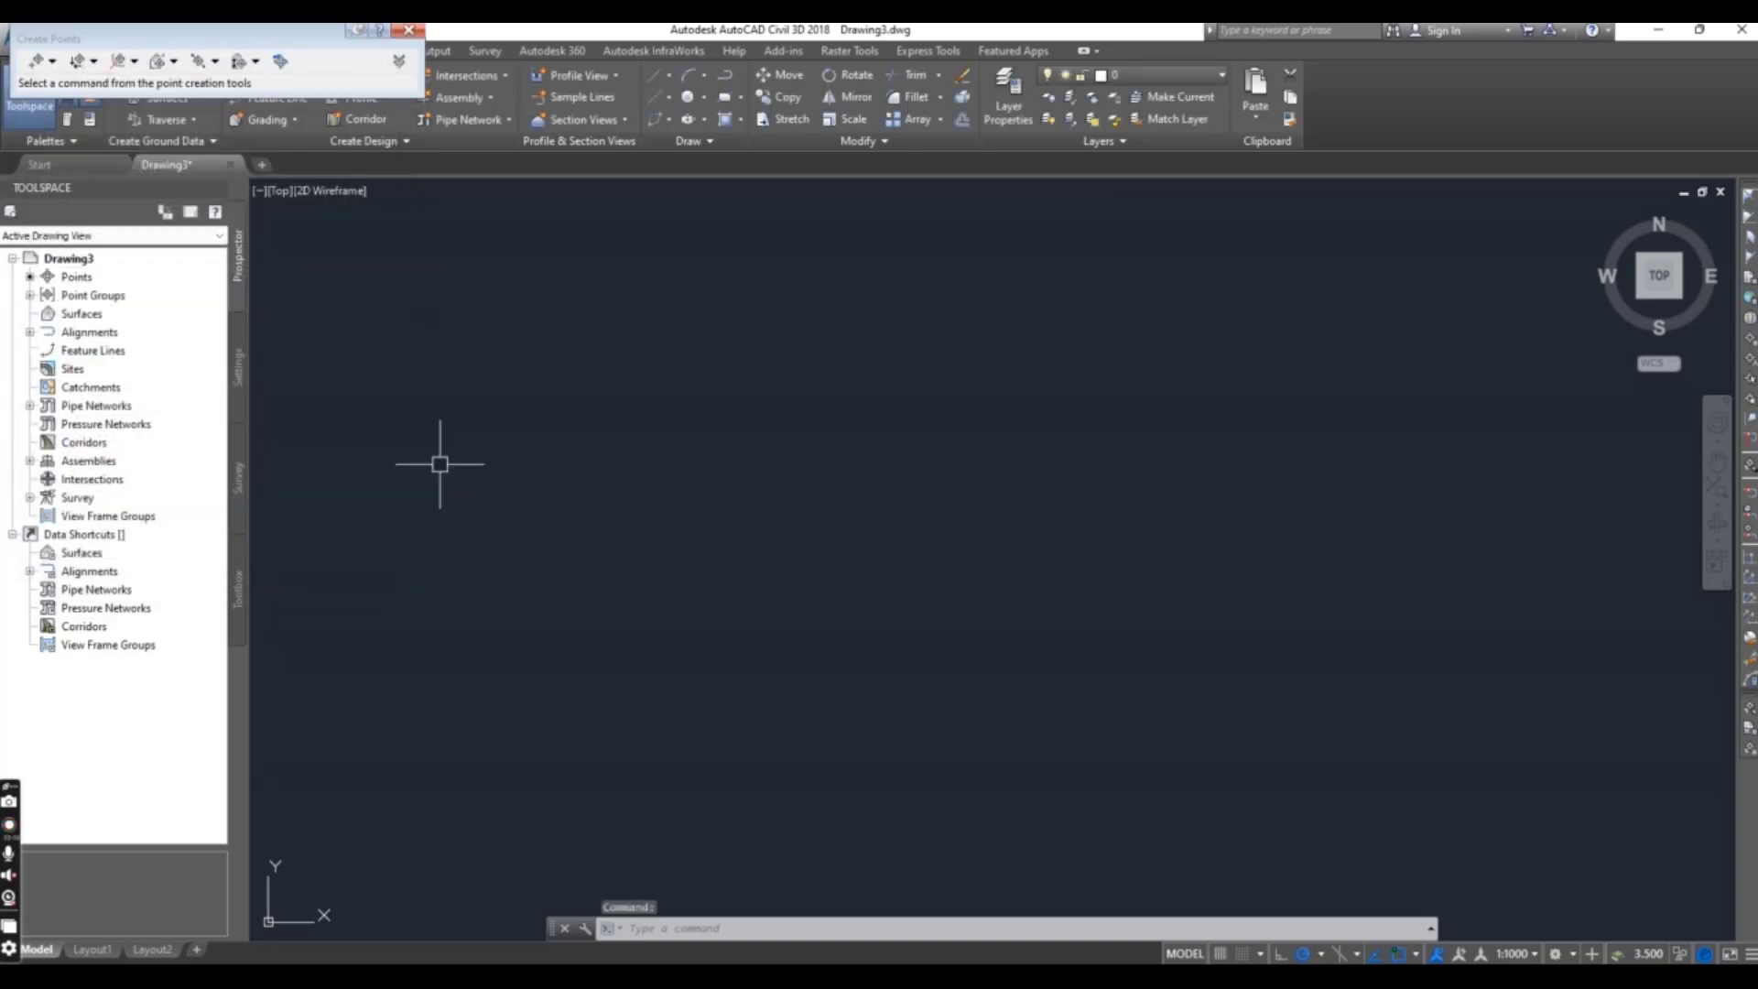
pyautogui.click(409, 29)
# Fit the imported points in view and set the annotation scale to 1:250.
pyautogui.middleClick(811, 553)
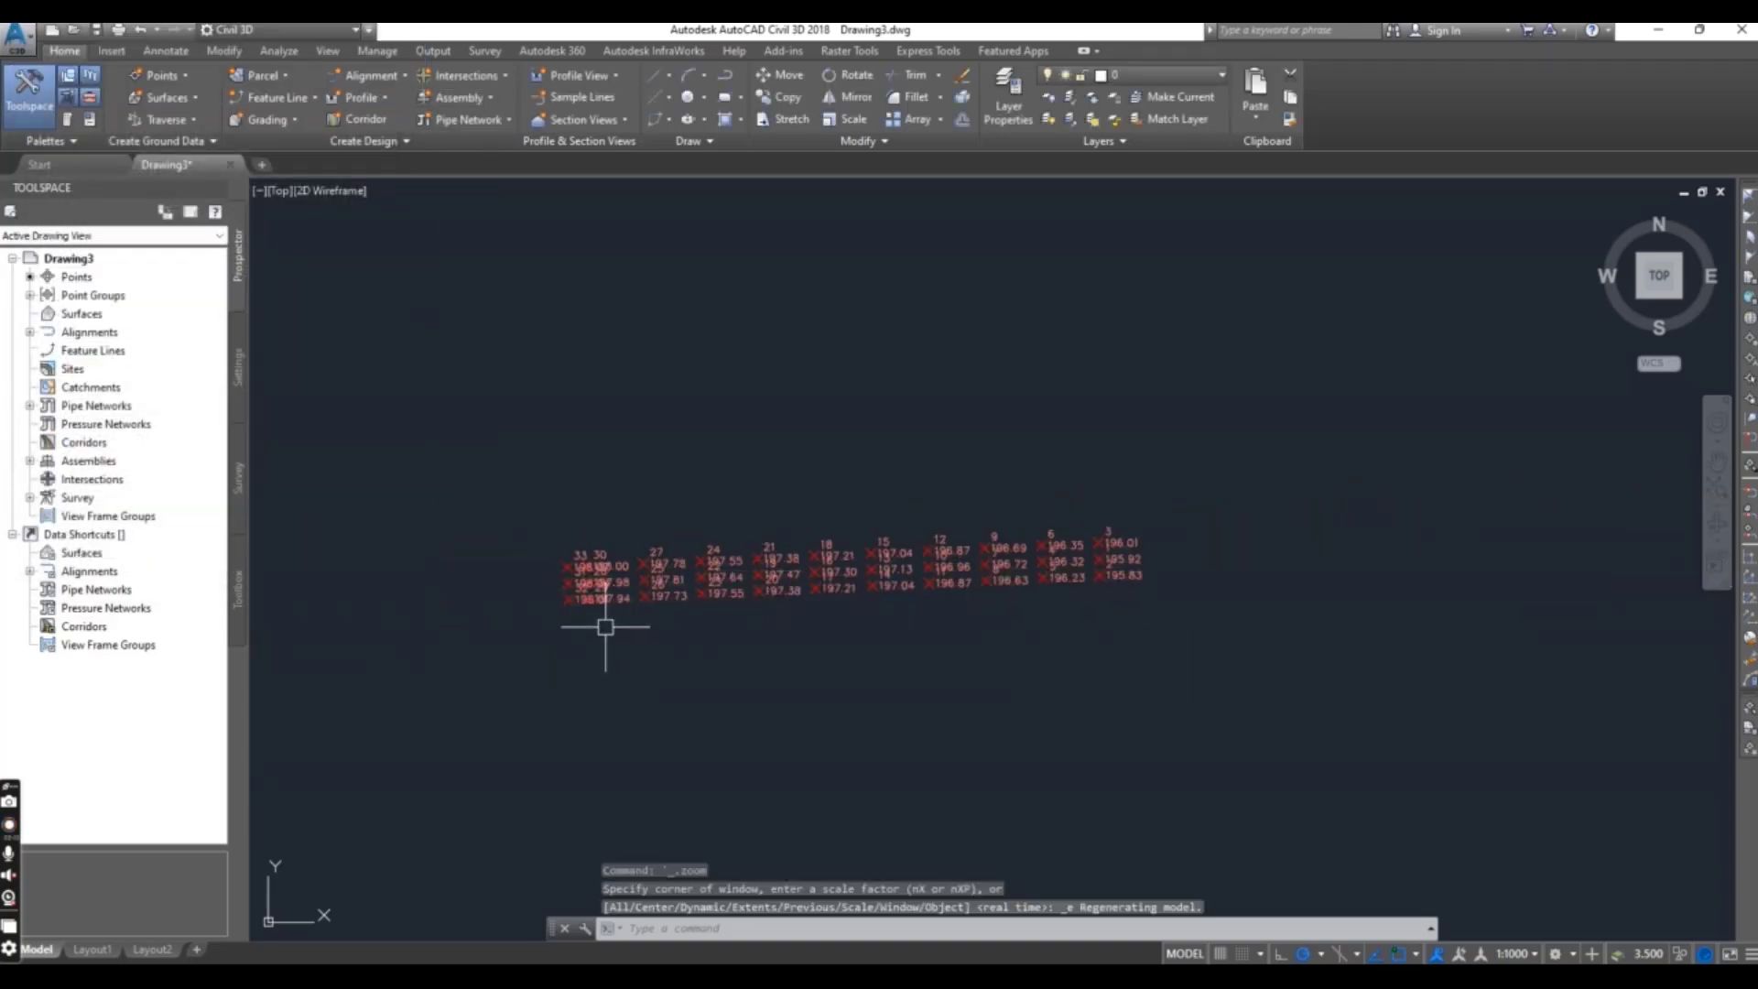
pyautogui.click(1523, 955)
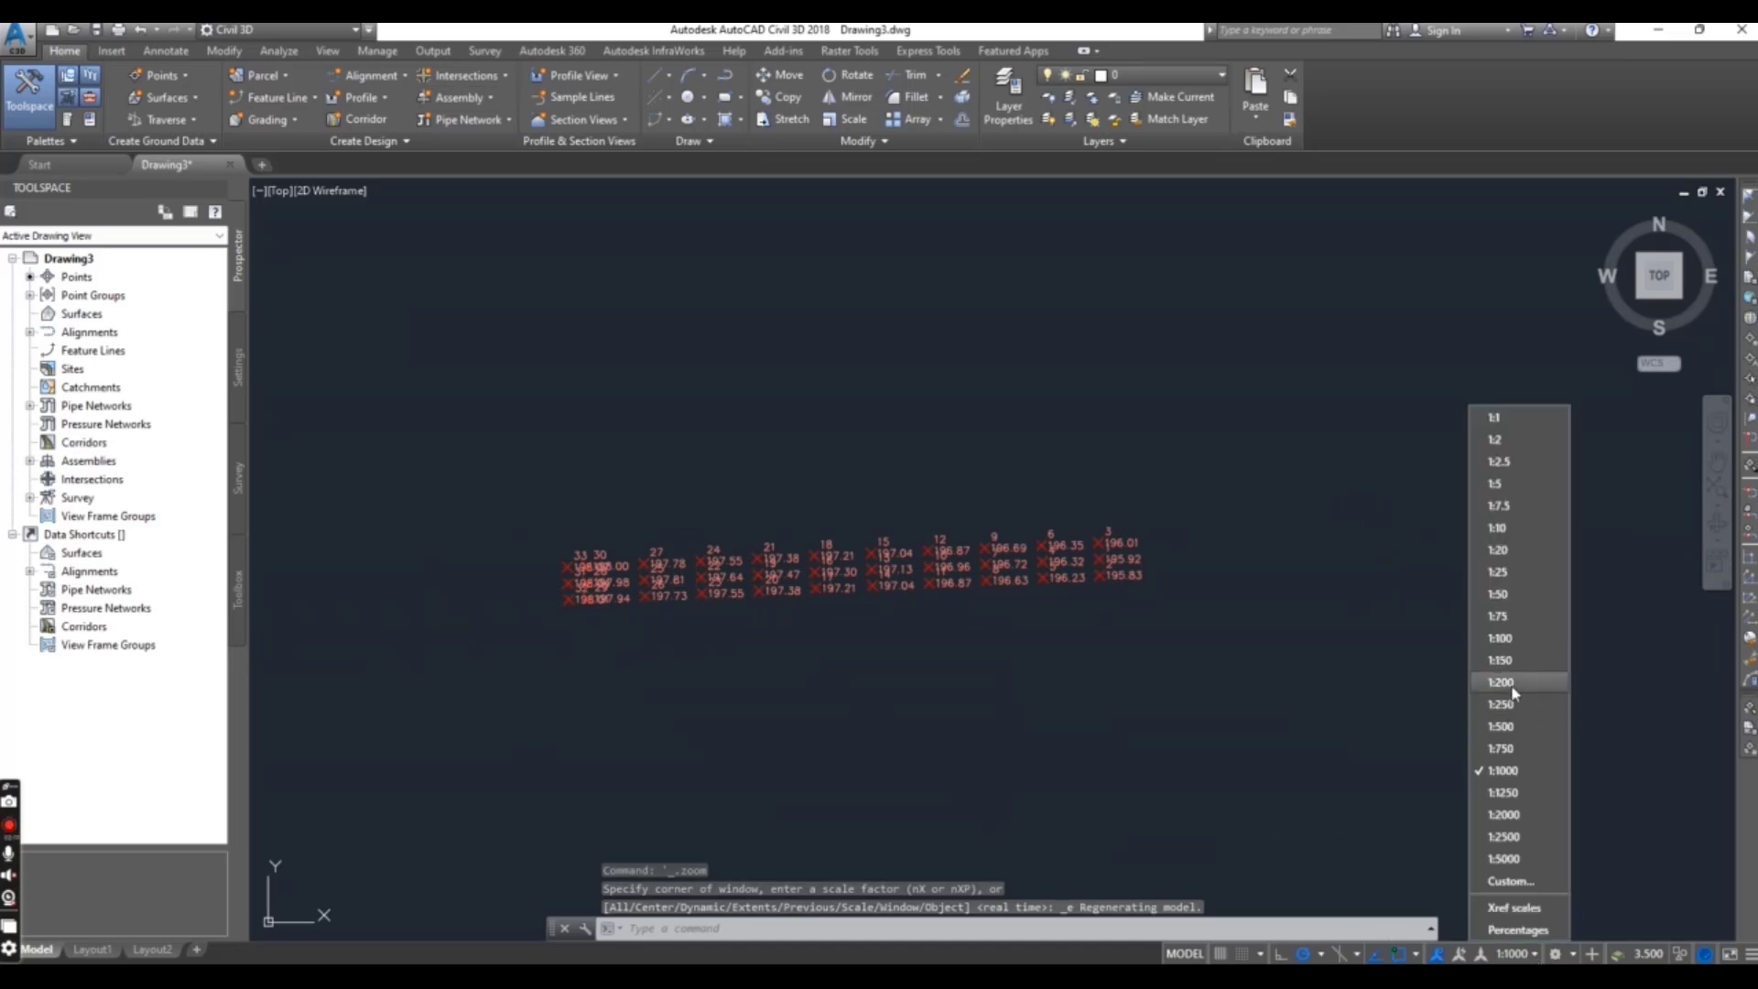
pyautogui.click(1514, 708)
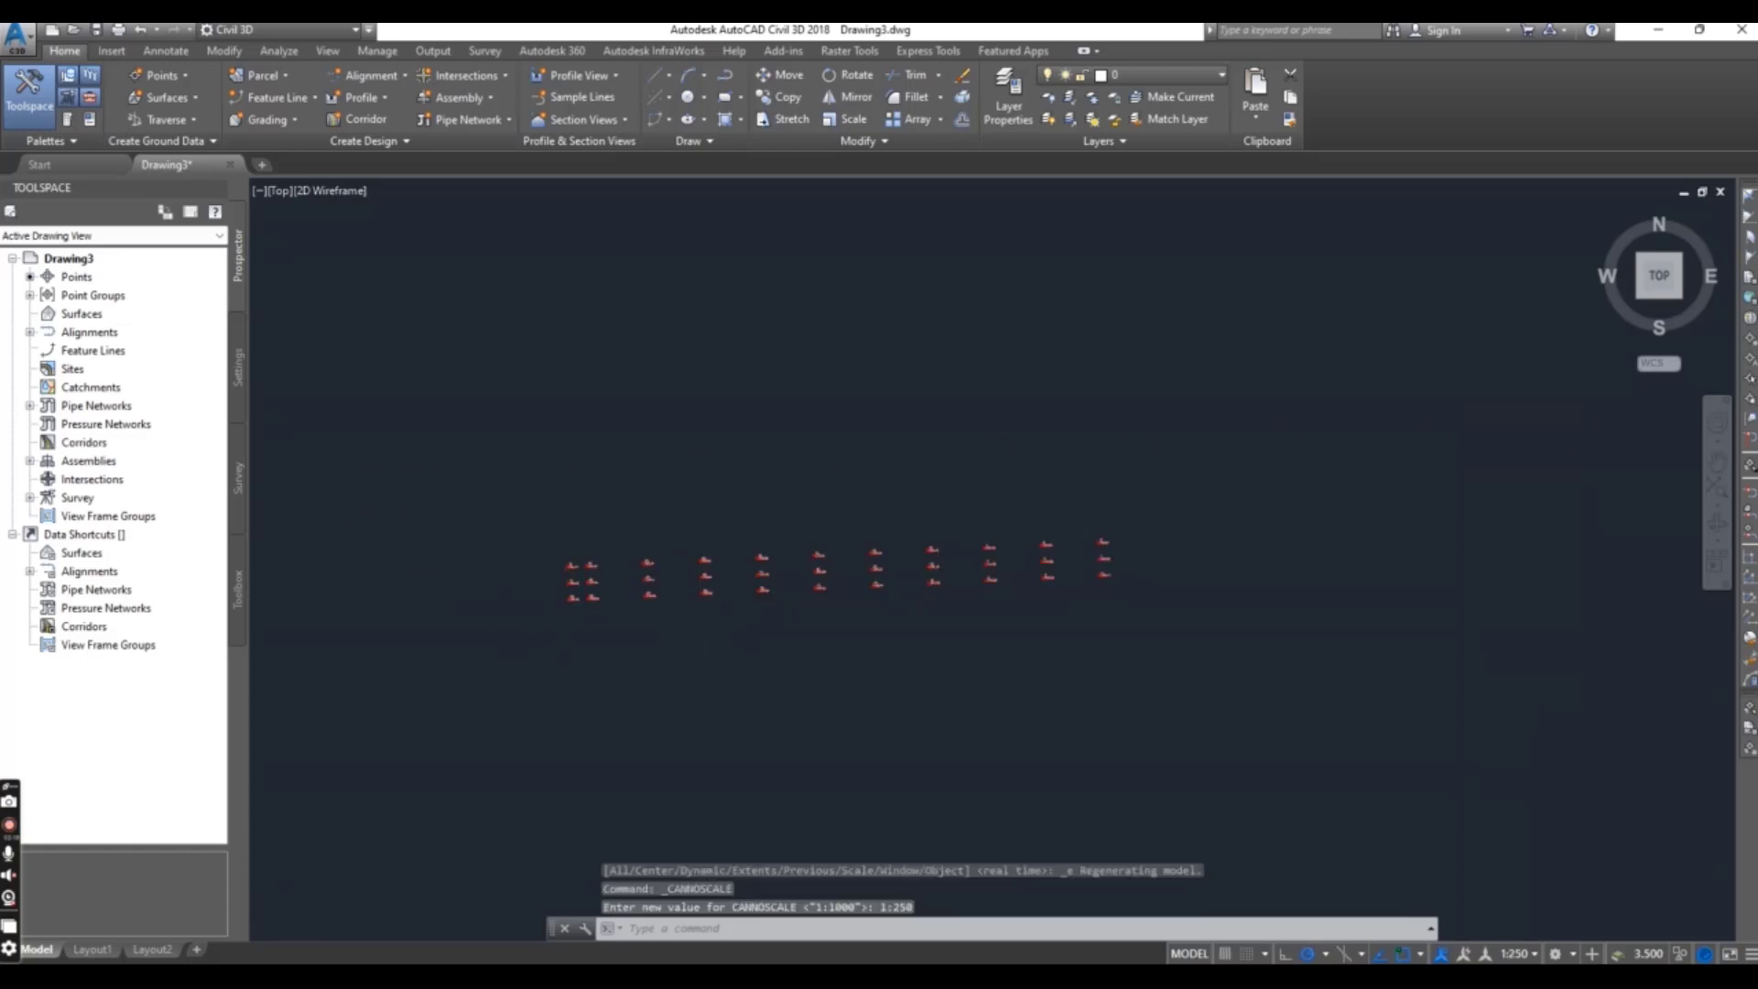
# Create a new TIN surface named road.
pyautogui.scroll(3, 732, 631)
pyautogui.rightClick(64, 322)
pyautogui.click(128, 328)
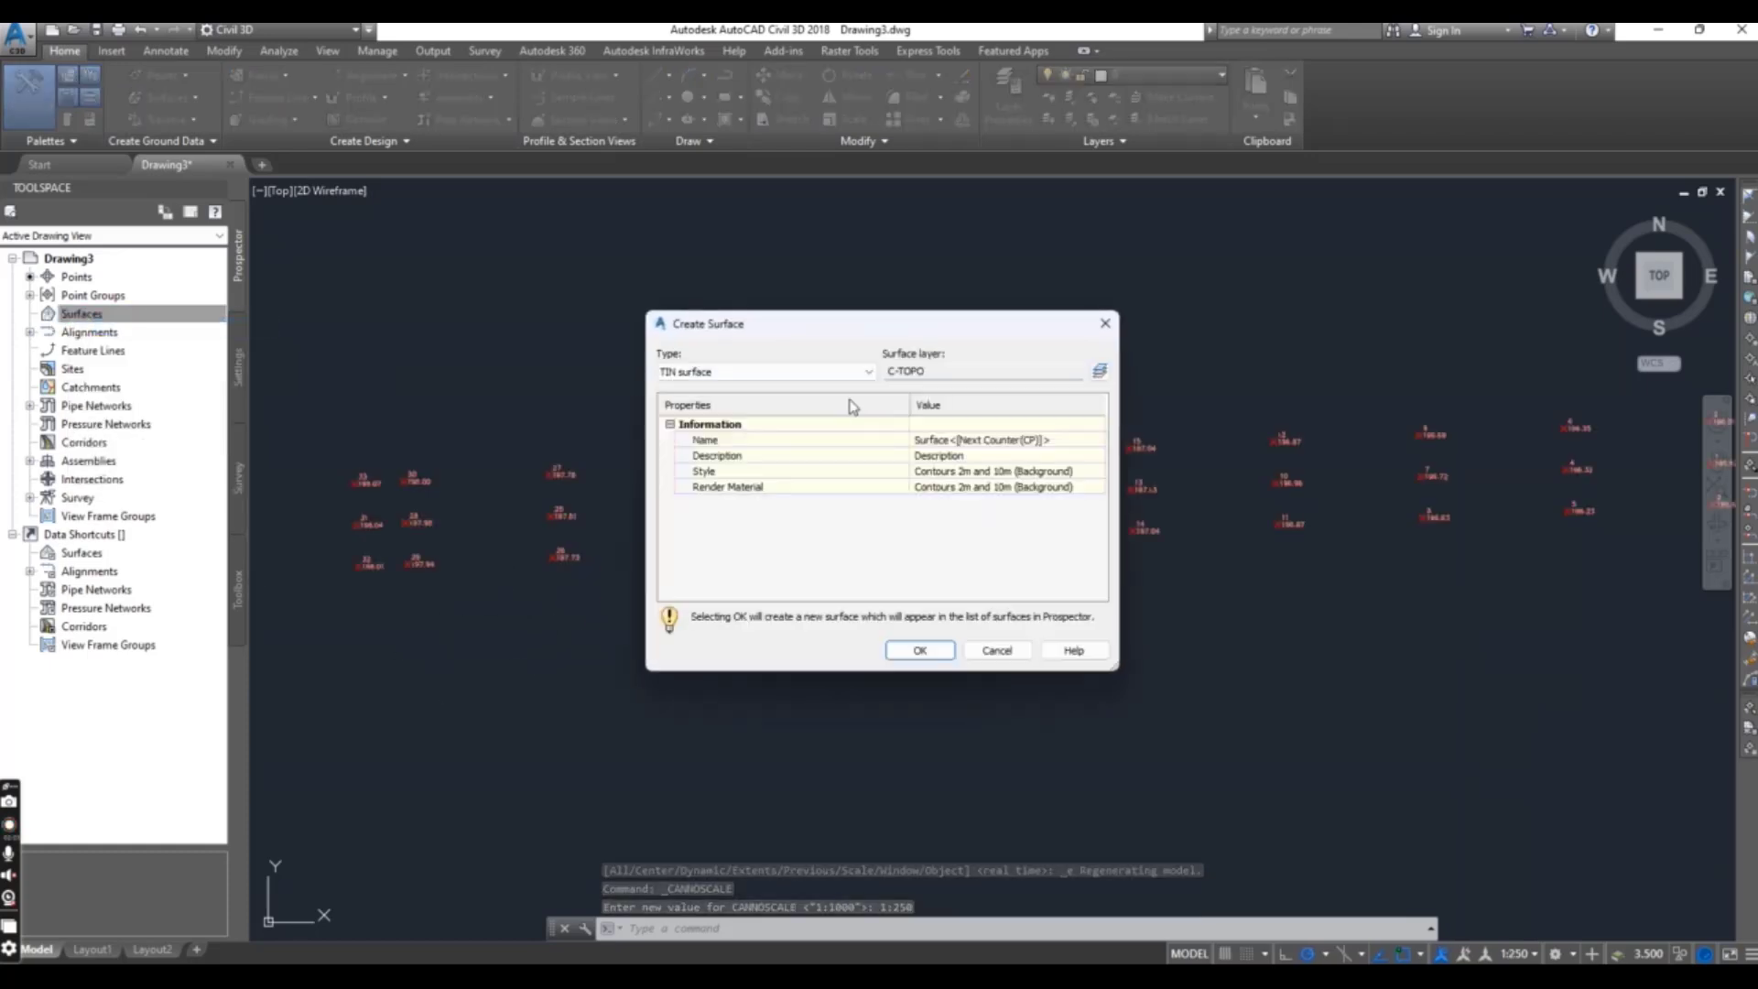
pyautogui.click(980, 440)
pyautogui.write('road')
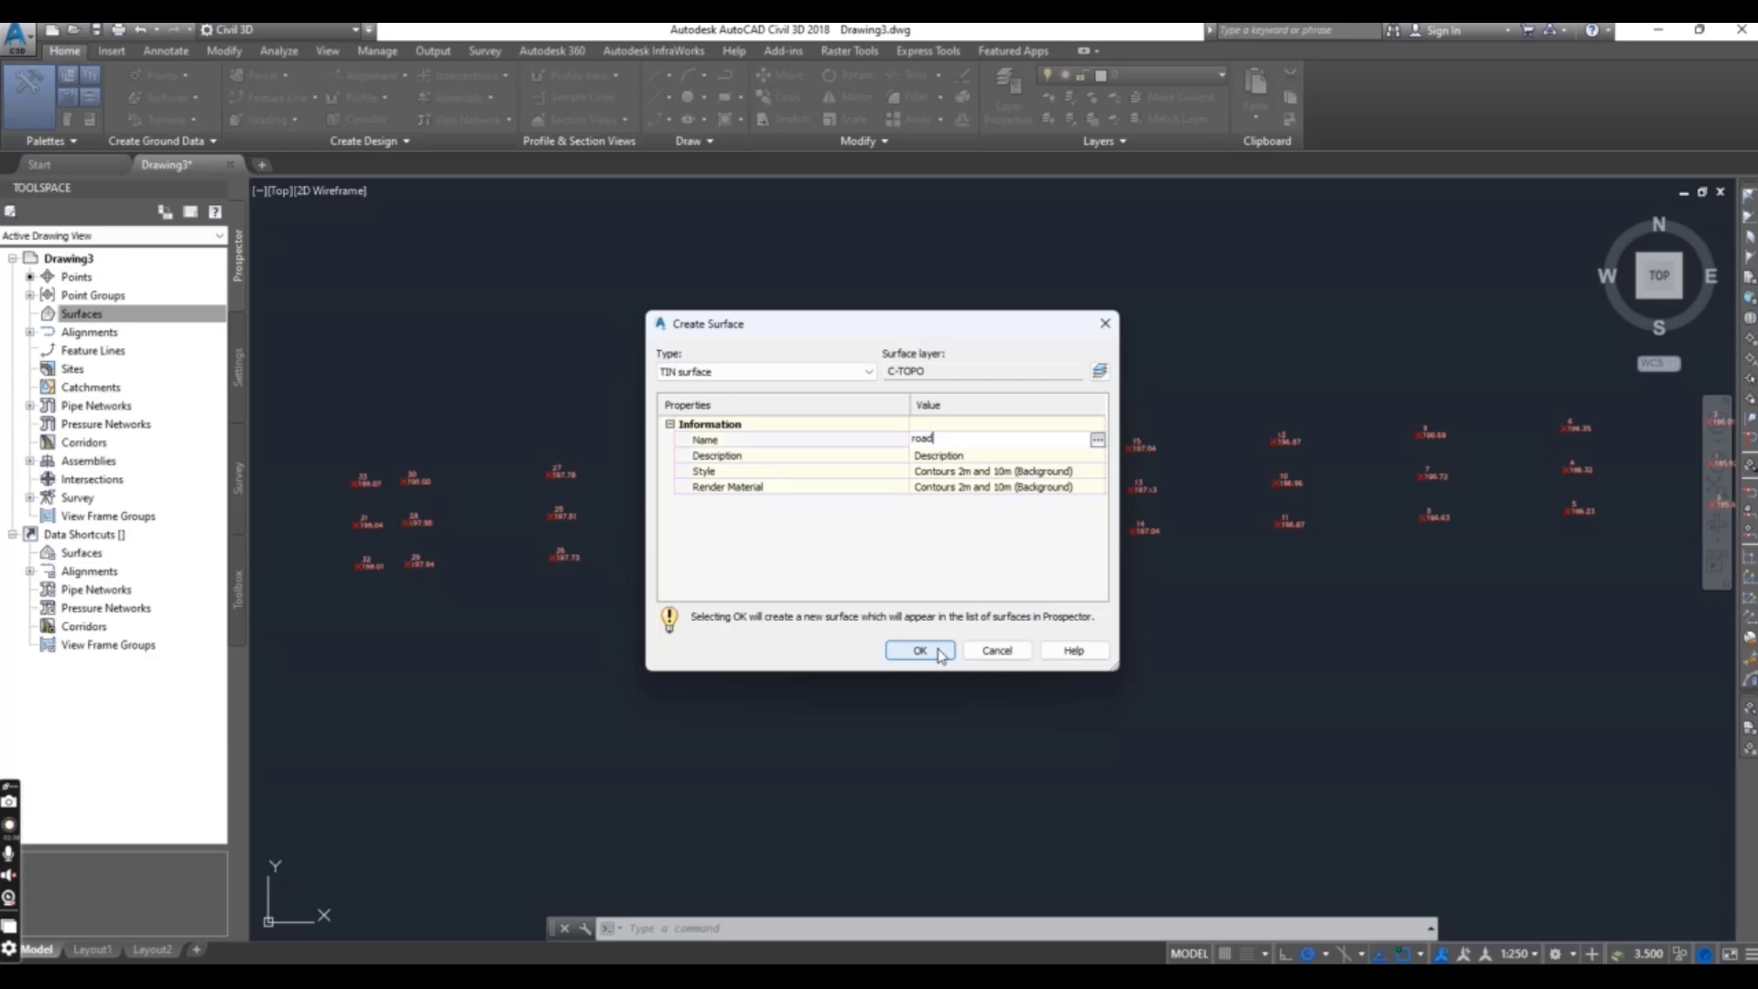
pyautogui.click(919, 650)
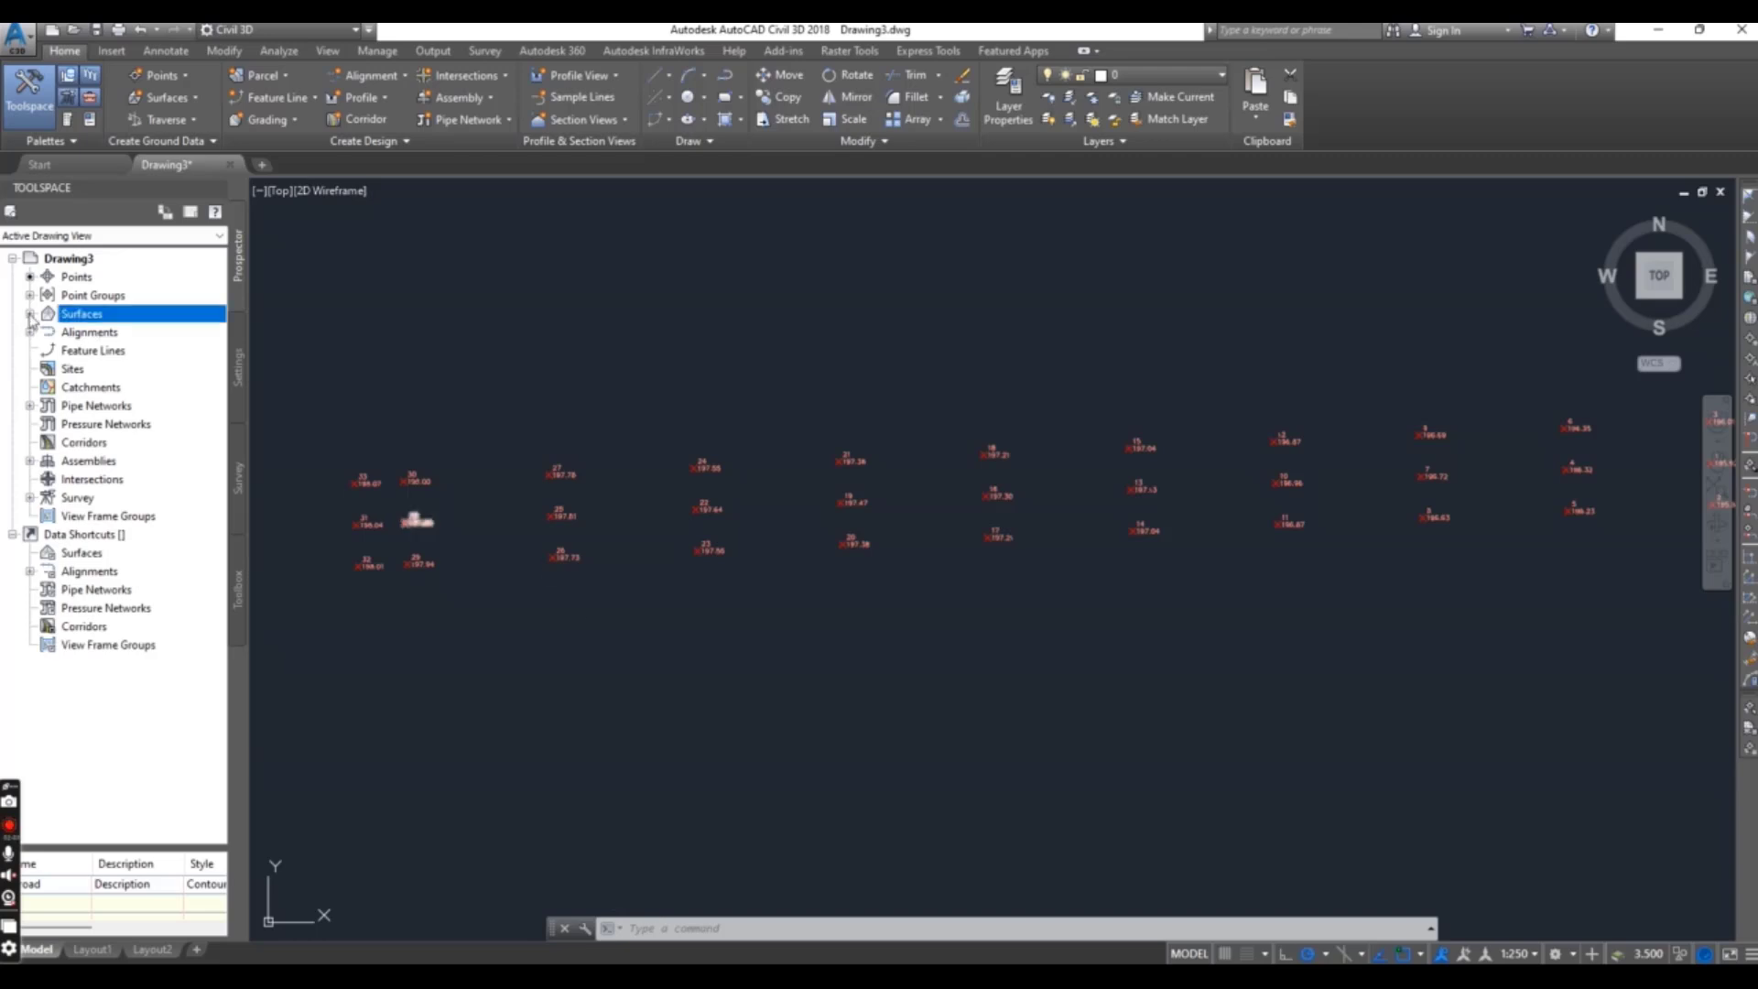
# Add the road point group to the definition of the road surface.
pyautogui.click(30, 314)
pyautogui.click(48, 333)
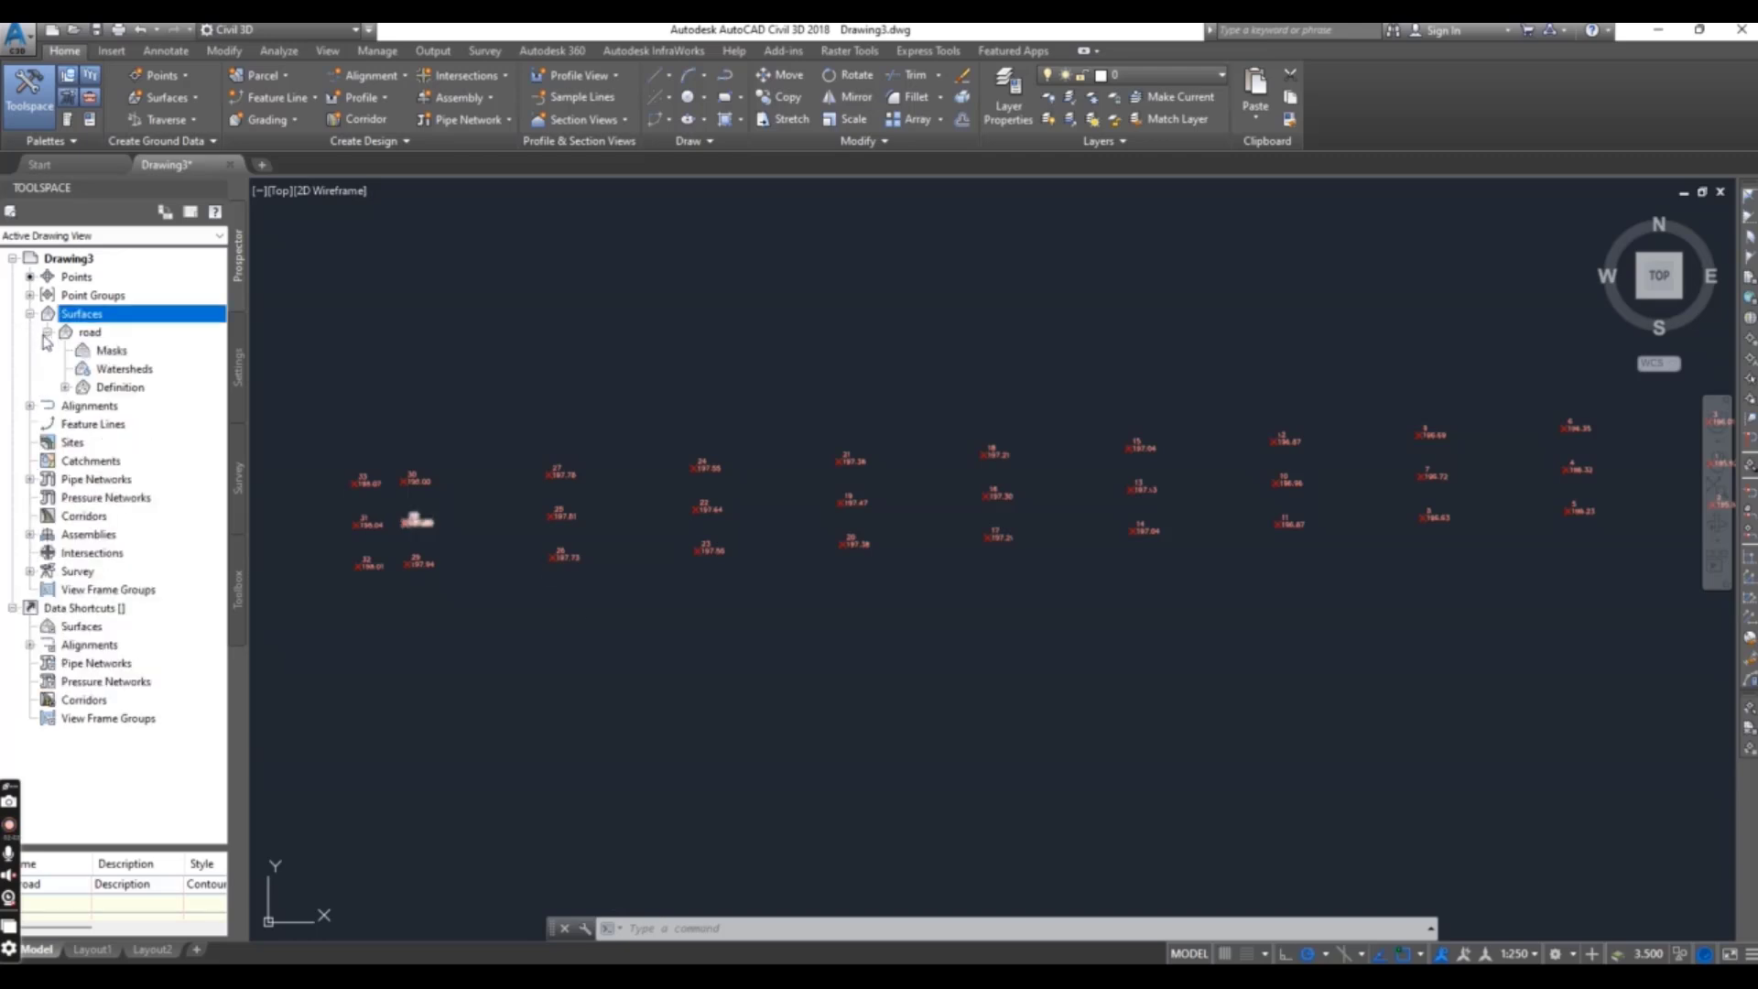
pyautogui.click(65, 388)
pyautogui.rightClick(129, 538)
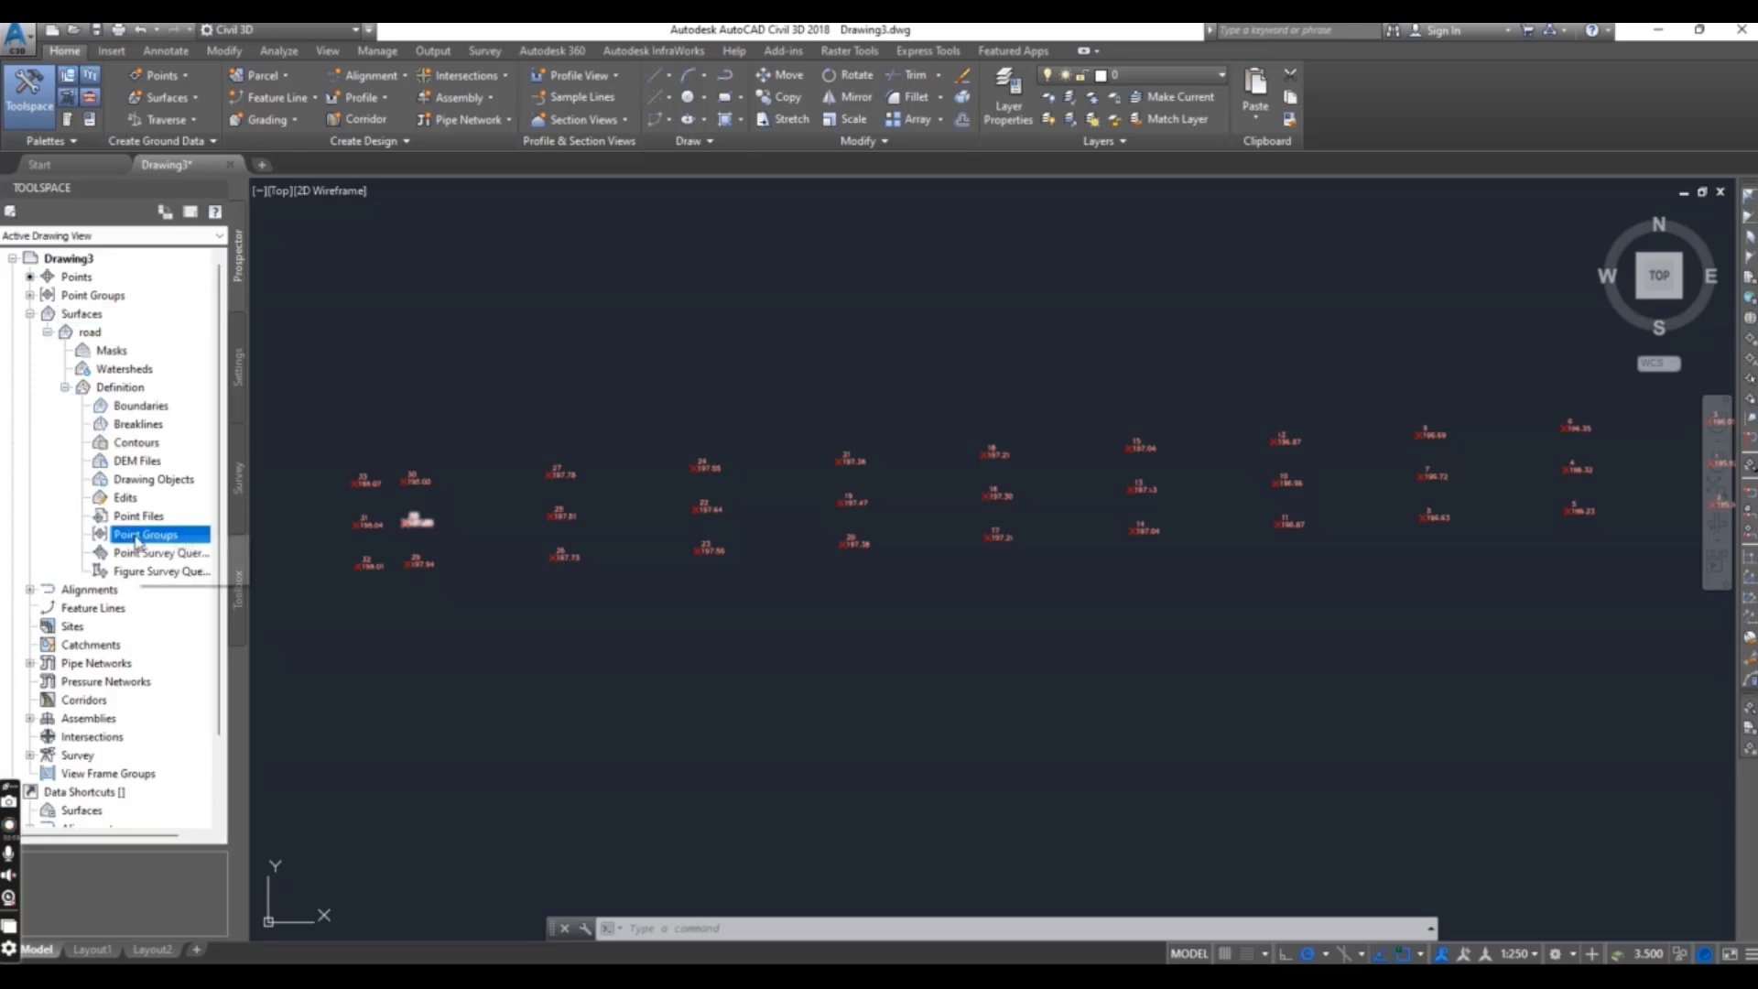
pyautogui.click(183, 549)
pyautogui.click(779, 470)
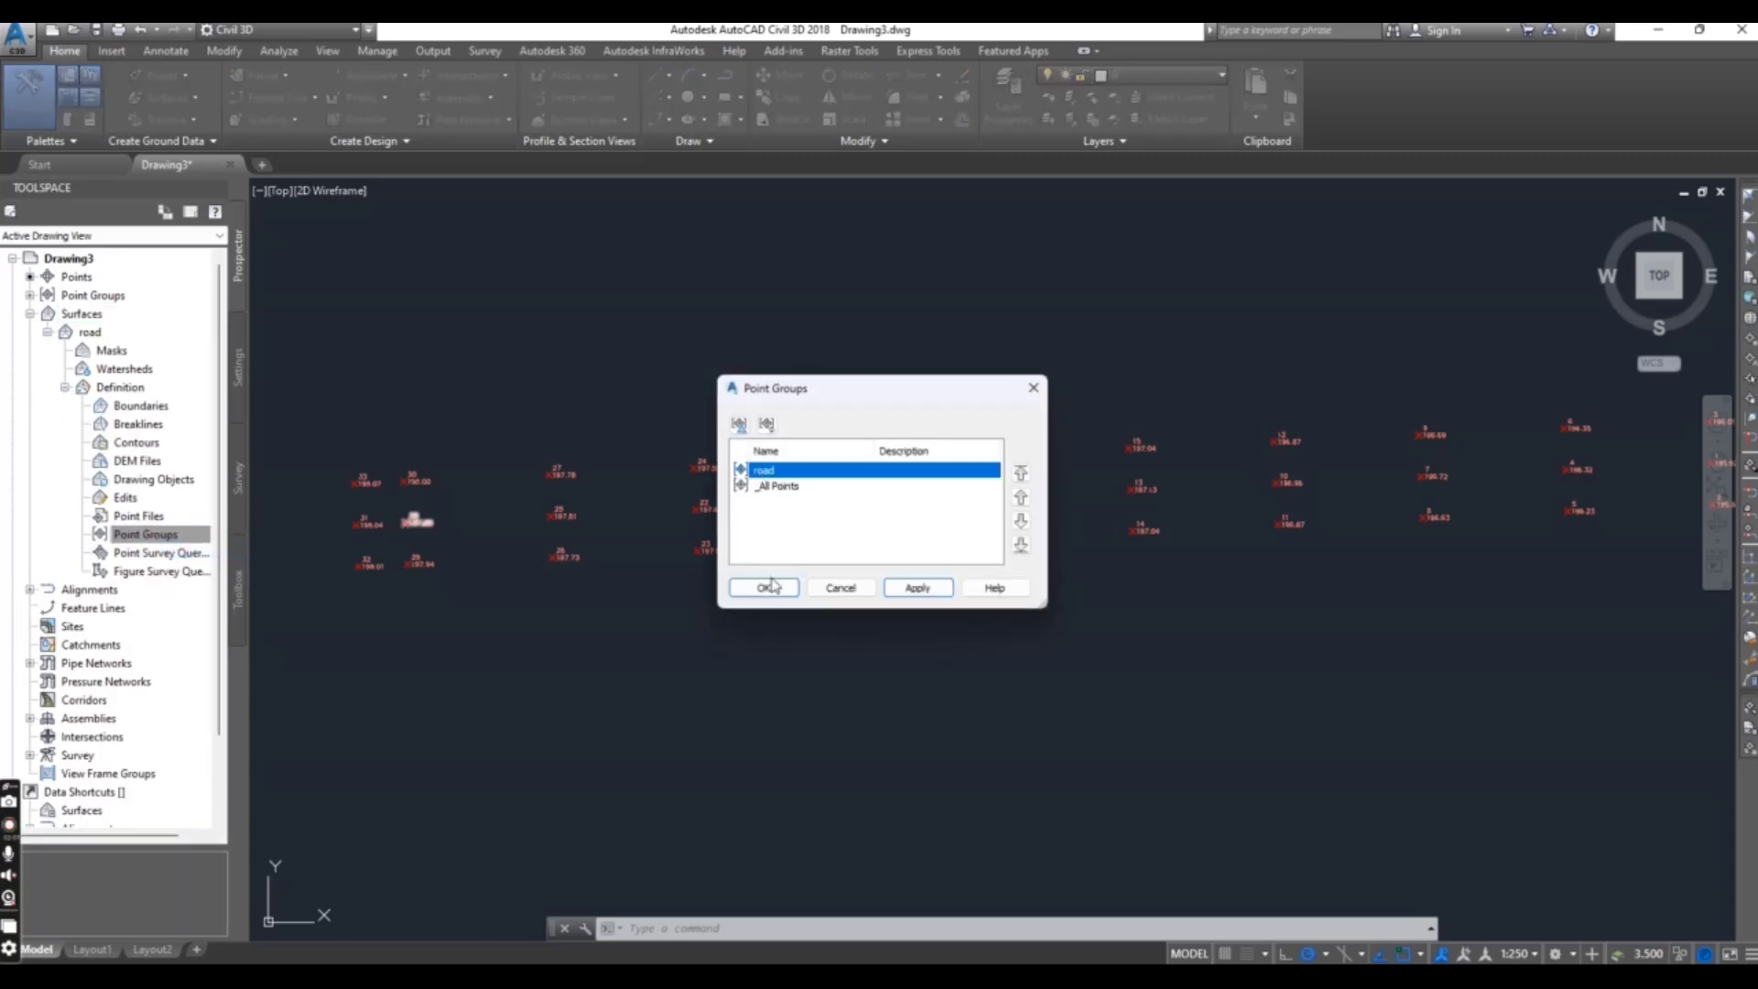
pyautogui.click(765, 588)
pyautogui.scroll(-3, 699, 608)
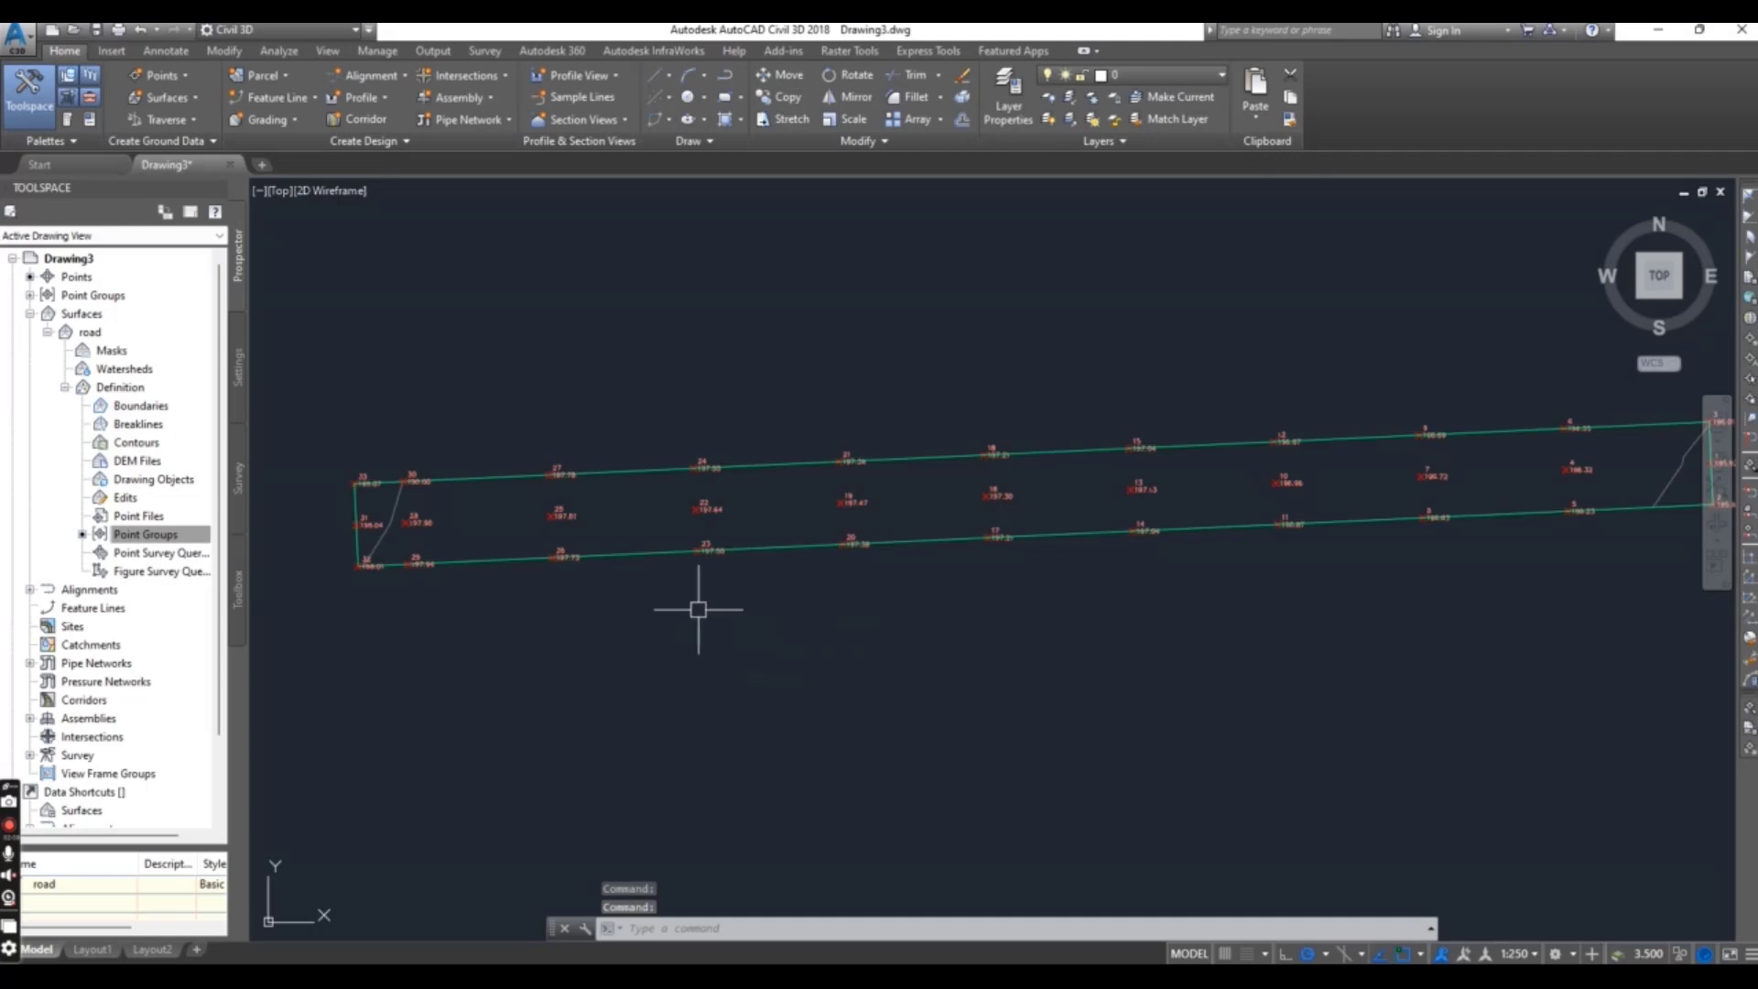
# Set the road surface's style to _No Display in its surface properties.
pyautogui.scroll(5, 801, 503)
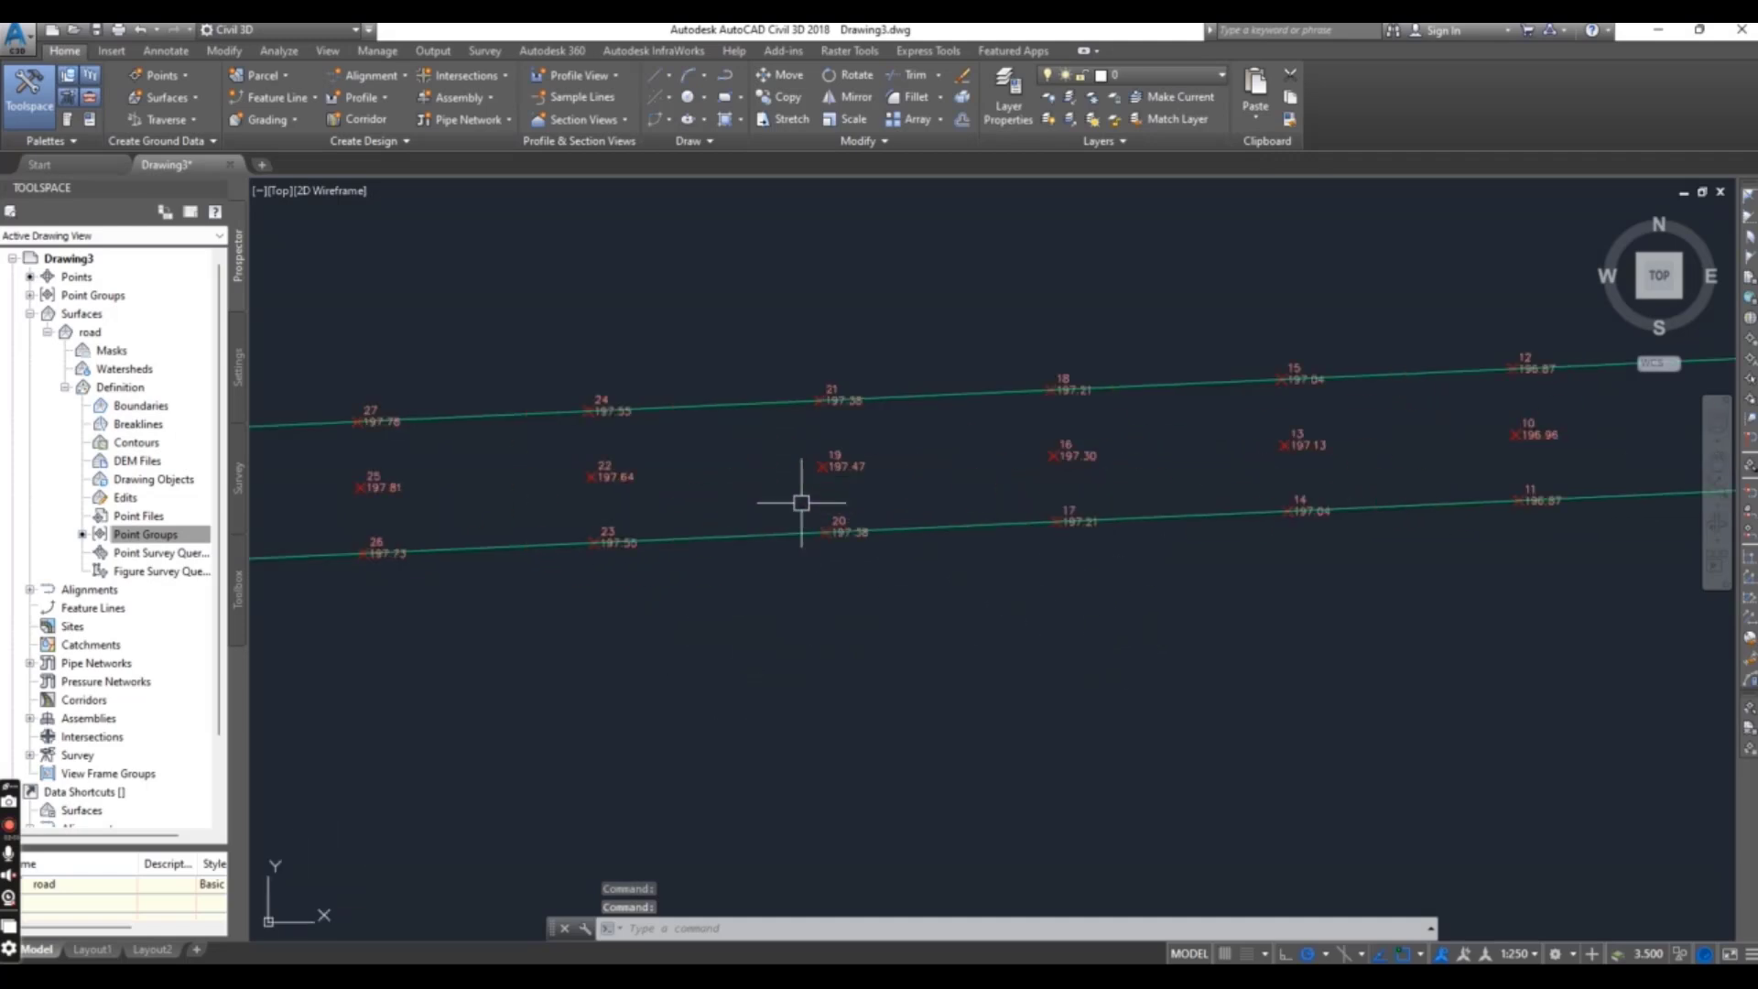
pyautogui.click(761, 402)
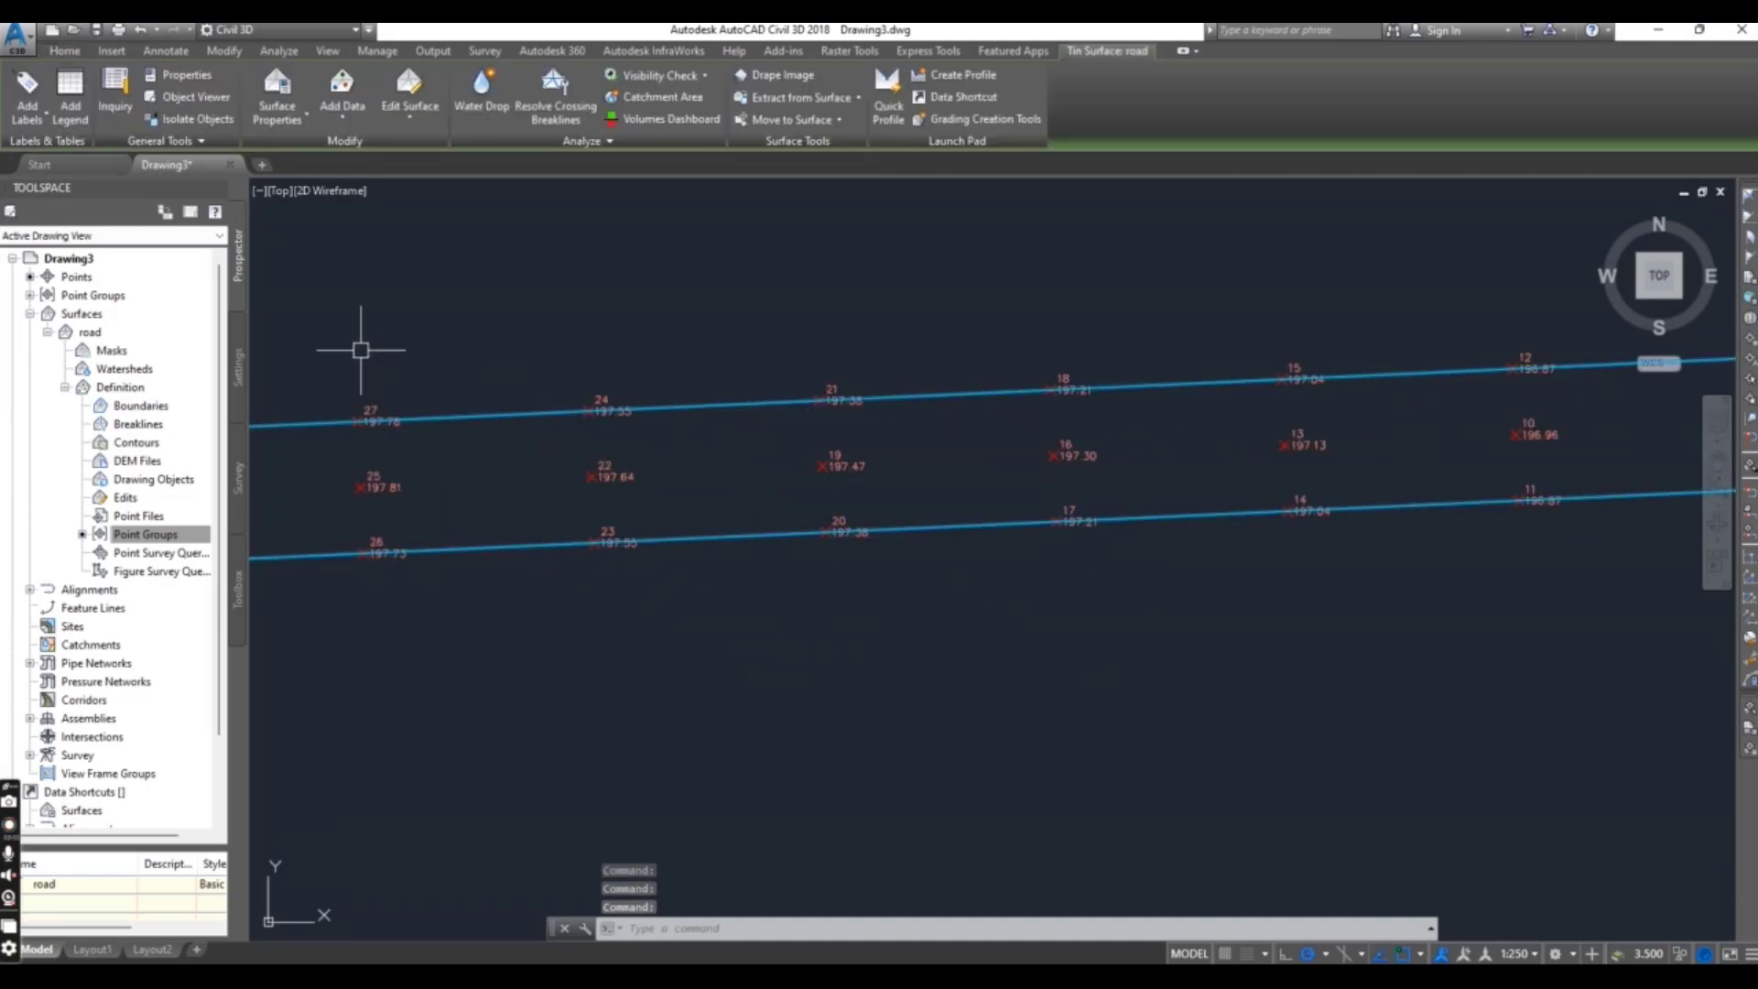
pyautogui.rightClick(92, 332)
pyautogui.click(147, 700)
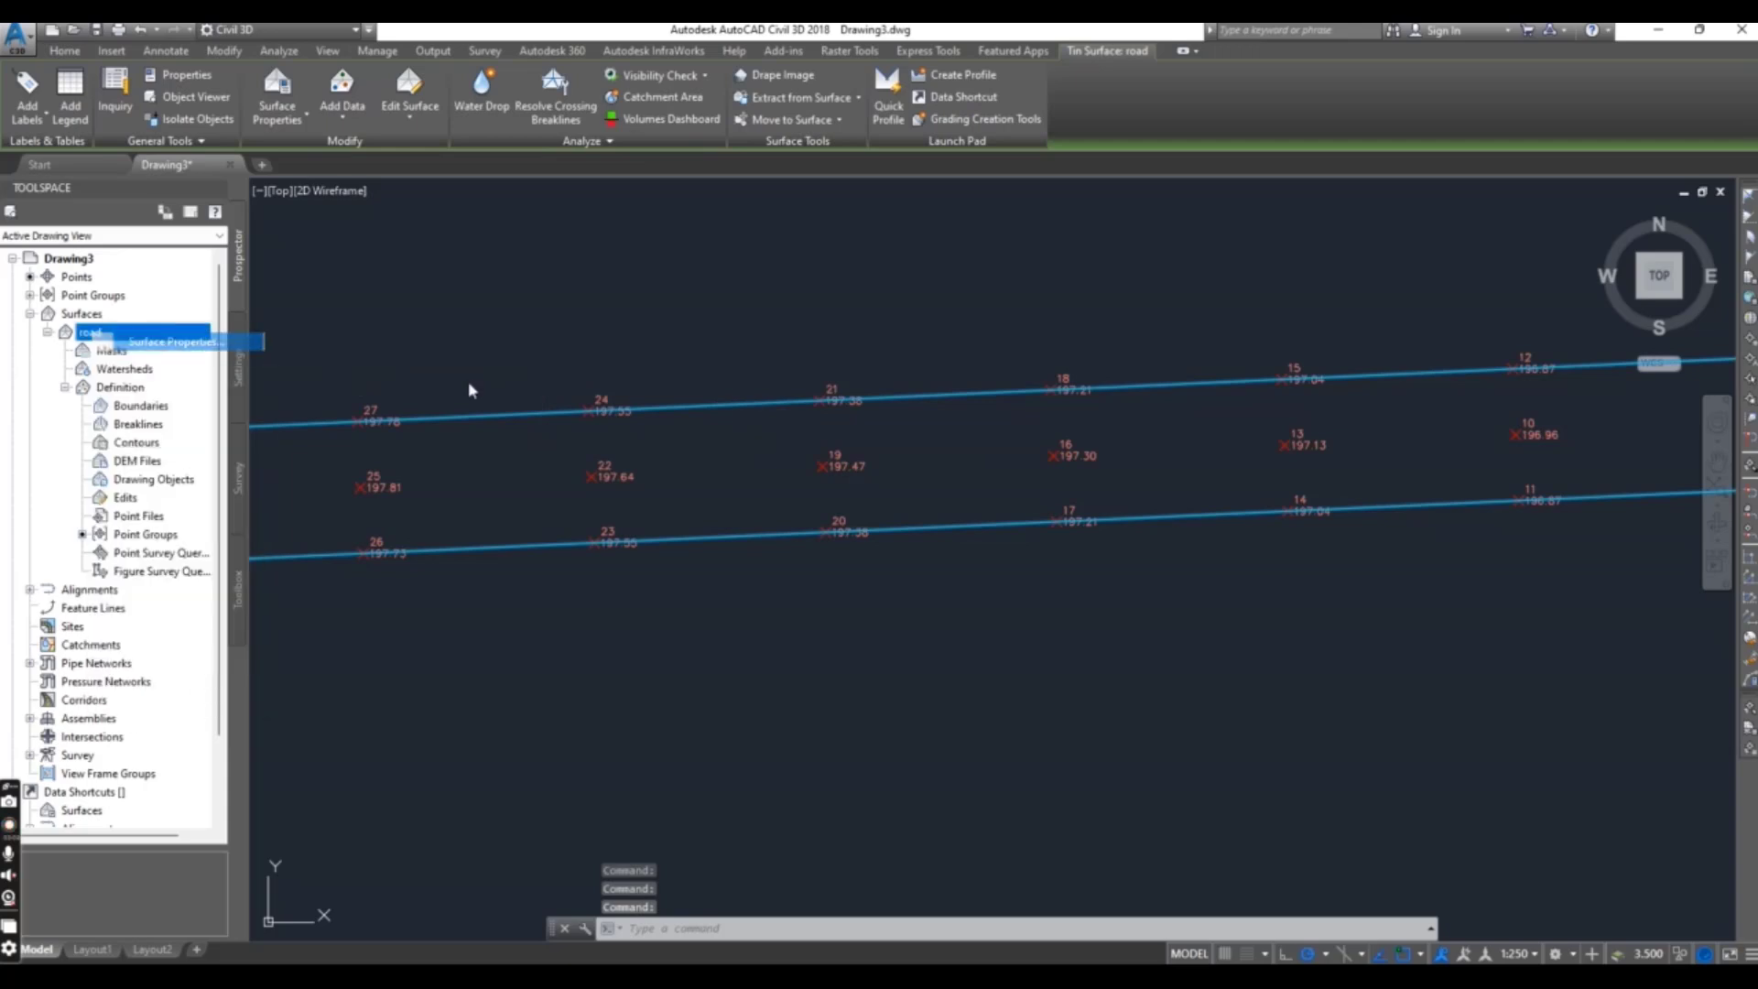
pyautogui.scroll(-3, 733, 508)
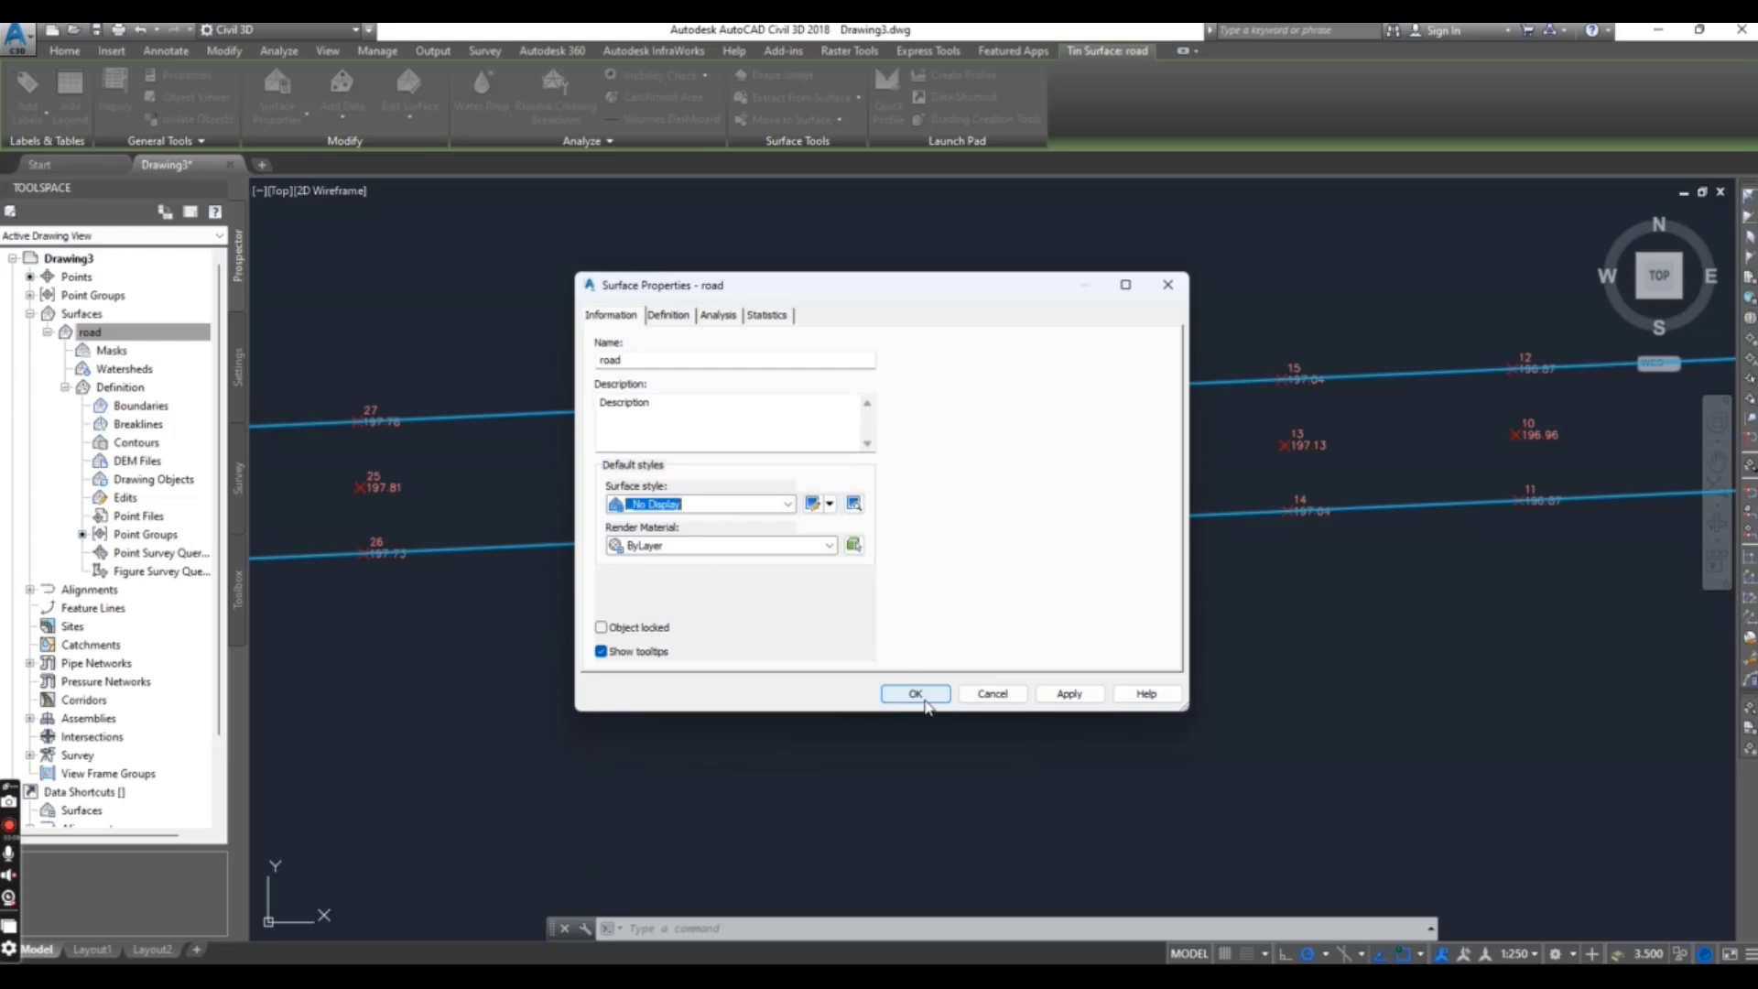
pyautogui.click(916, 694)
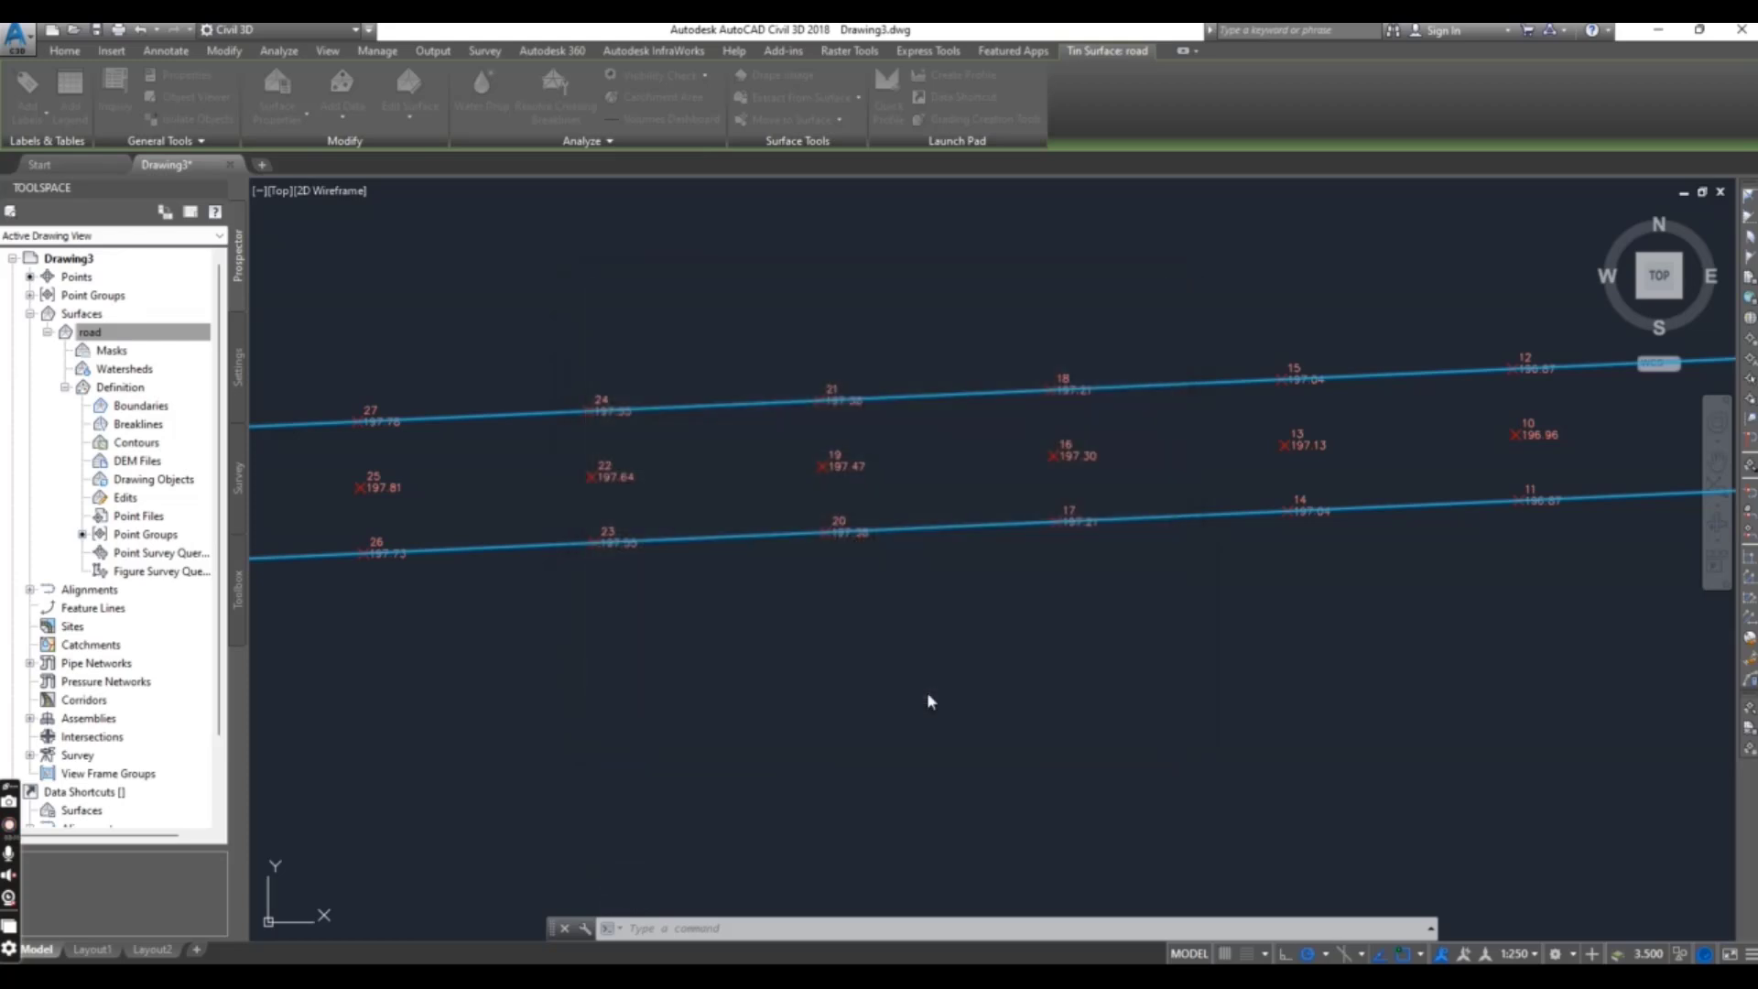
pyautogui.scroll(-3, 909, 656)
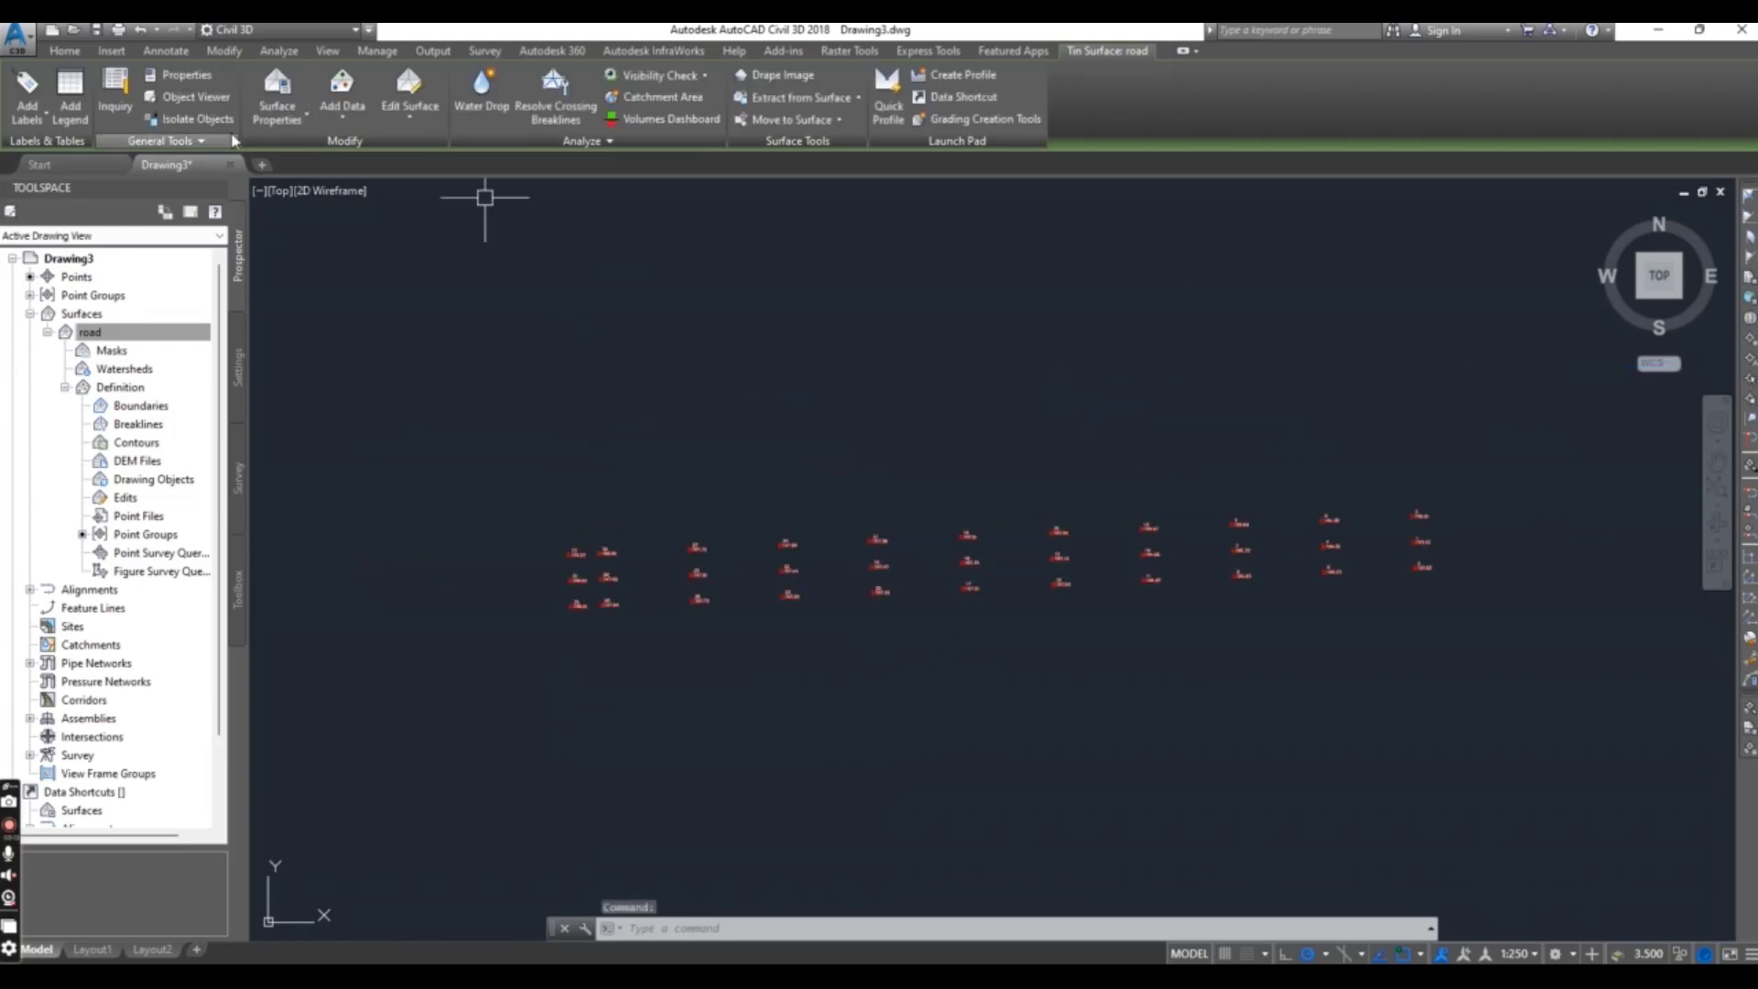
# Start a new centerline alignment layout named Alignment -CL with the Major and Minor only label set.
pyautogui.click(64, 50)
pyautogui.click(370, 75)
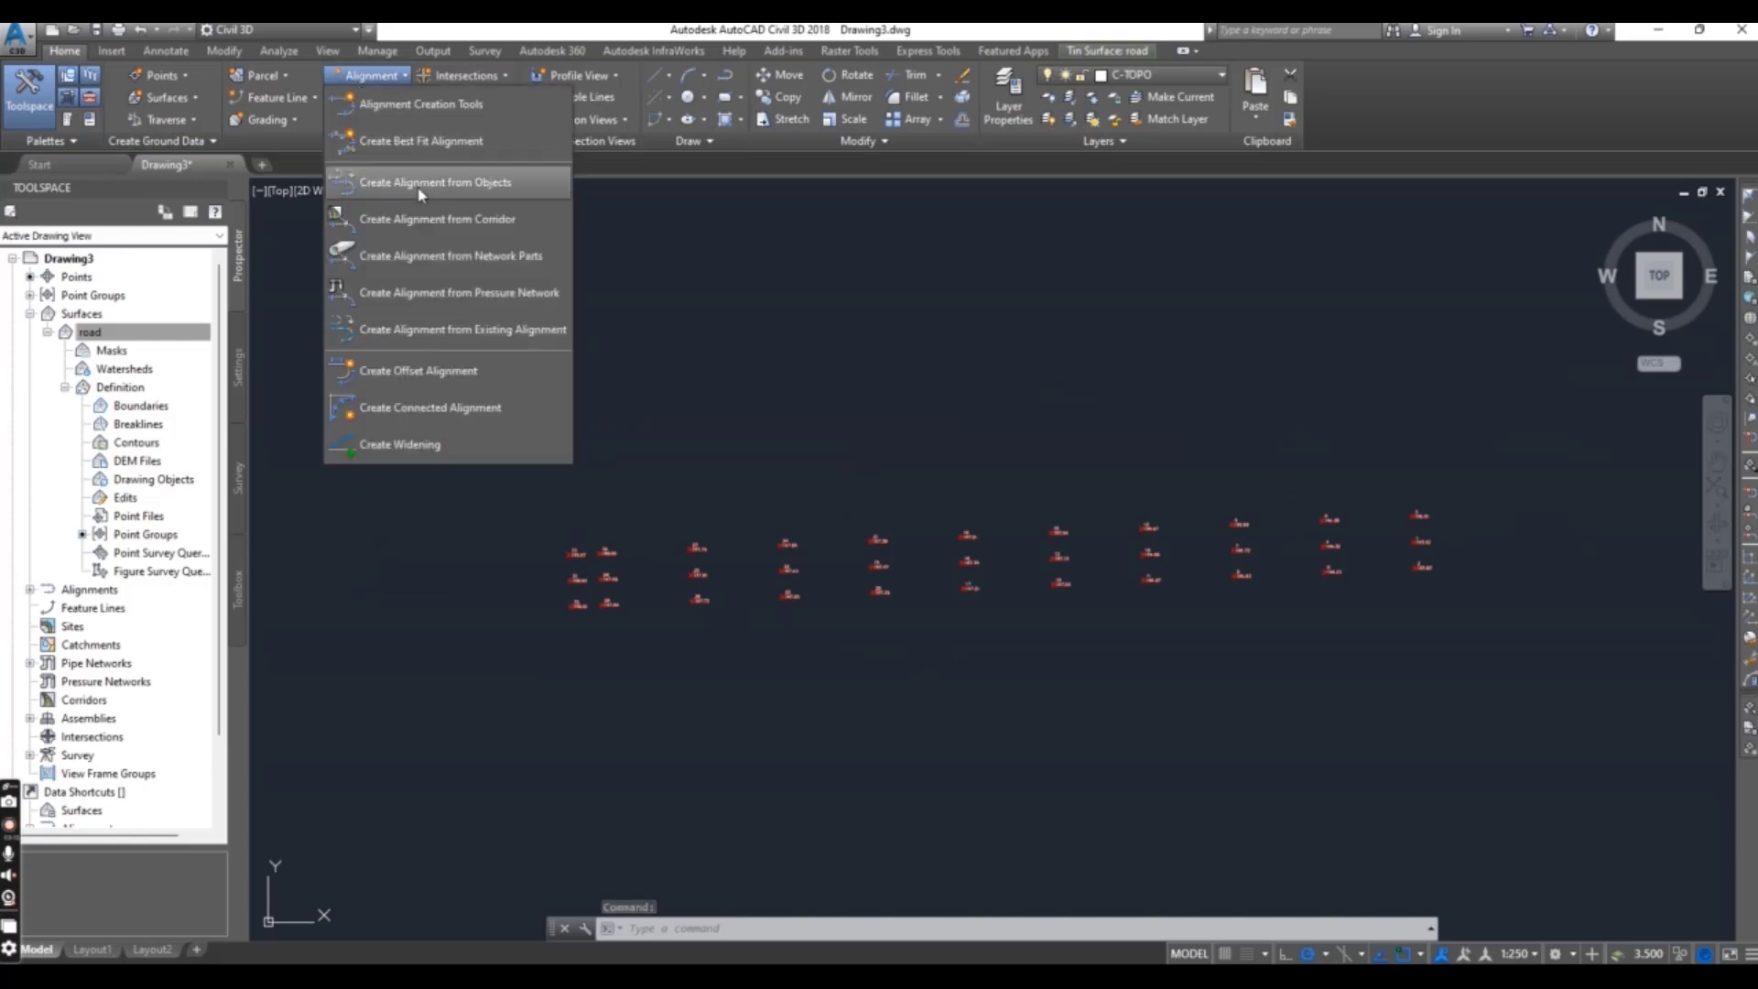
pyautogui.click(420, 104)
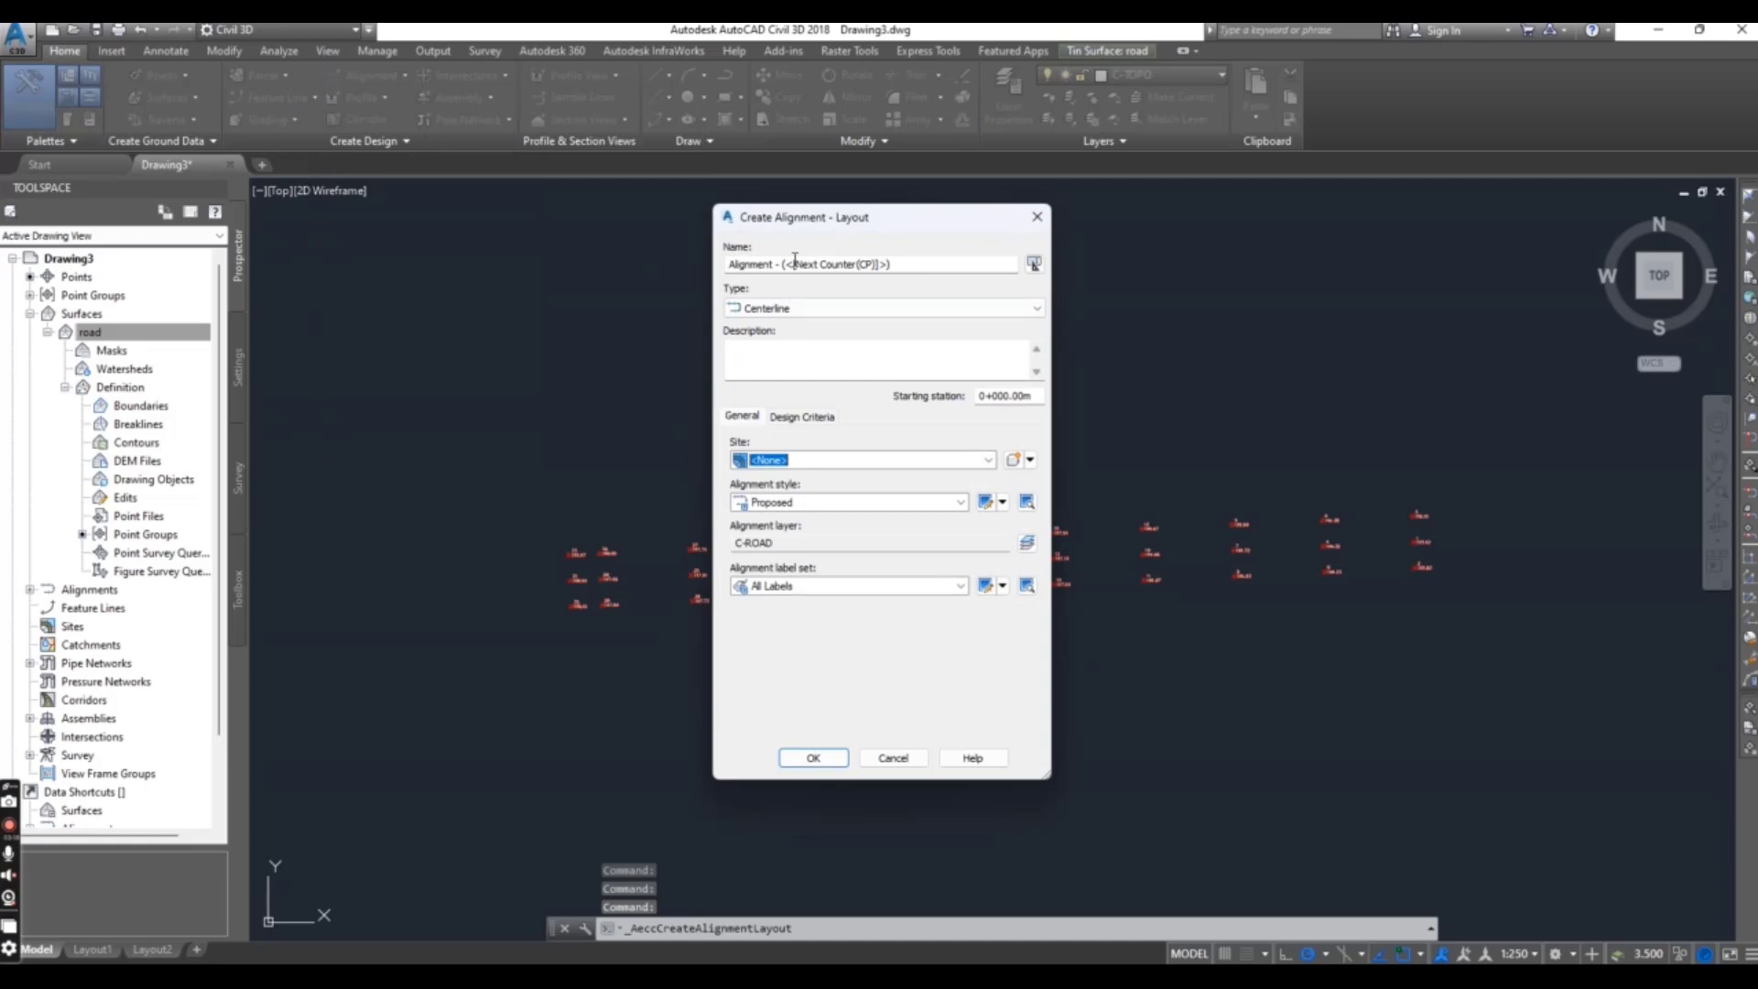
pyautogui.moveTo(906, 265); pyautogui.dragTo(797, 264)
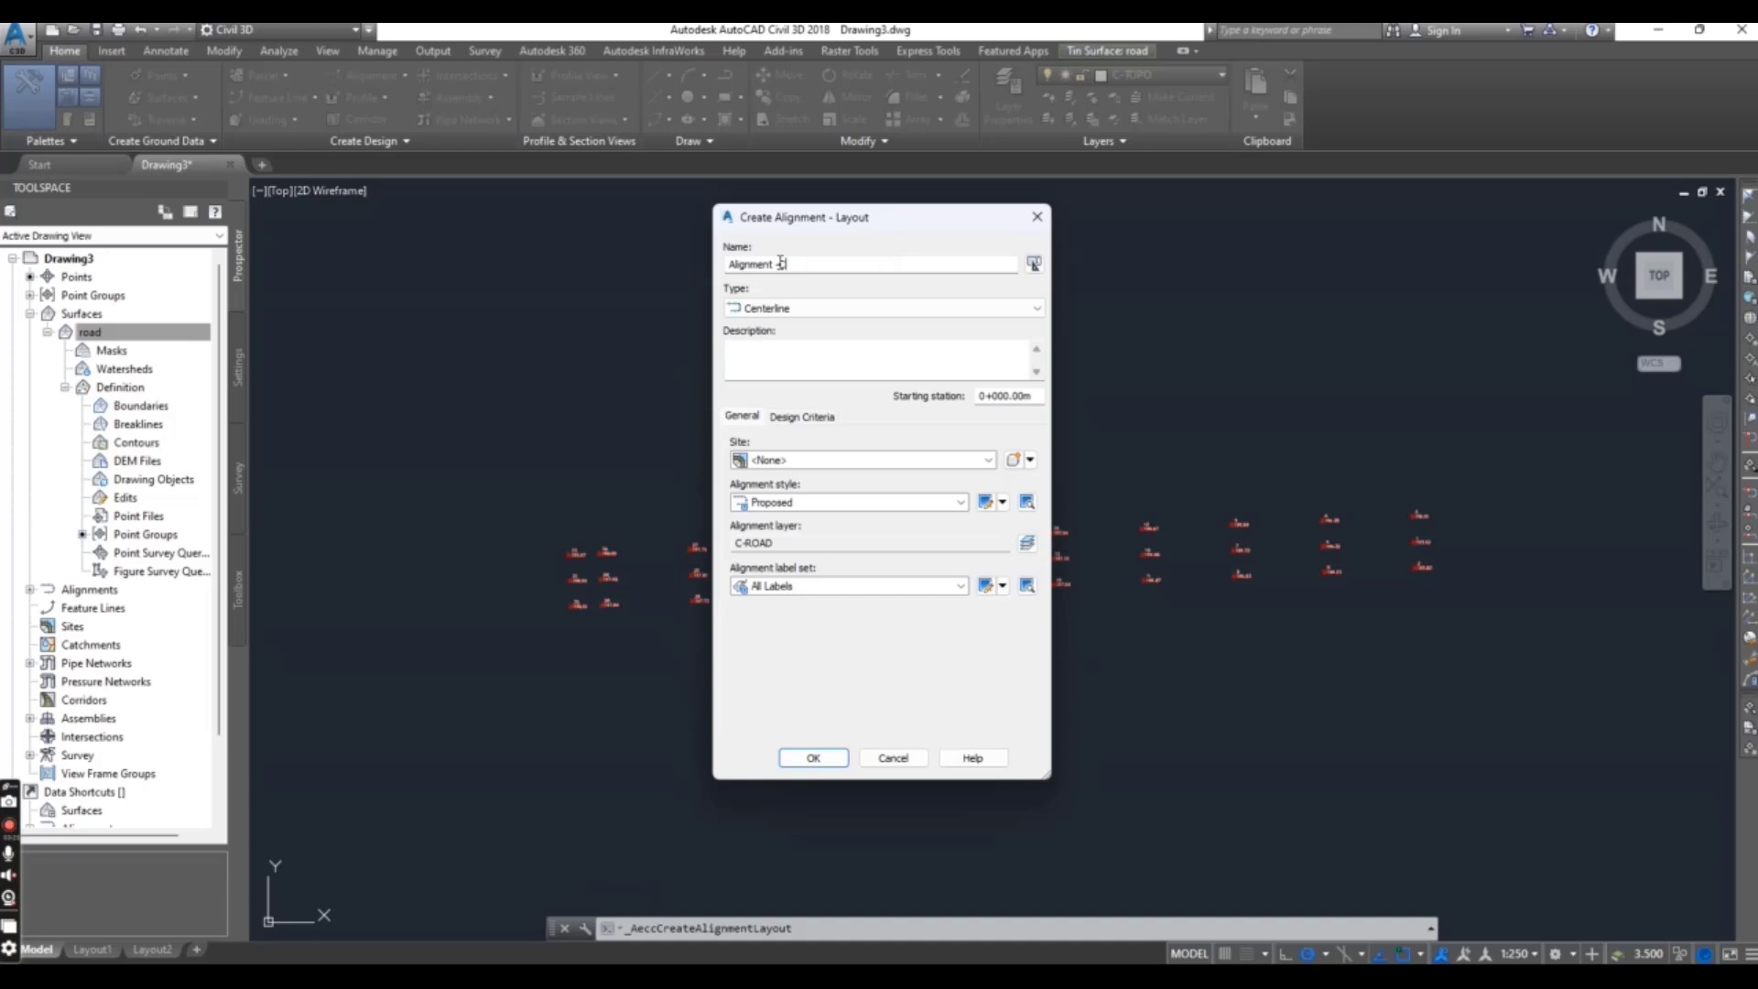
pyautogui.click(789, 586)
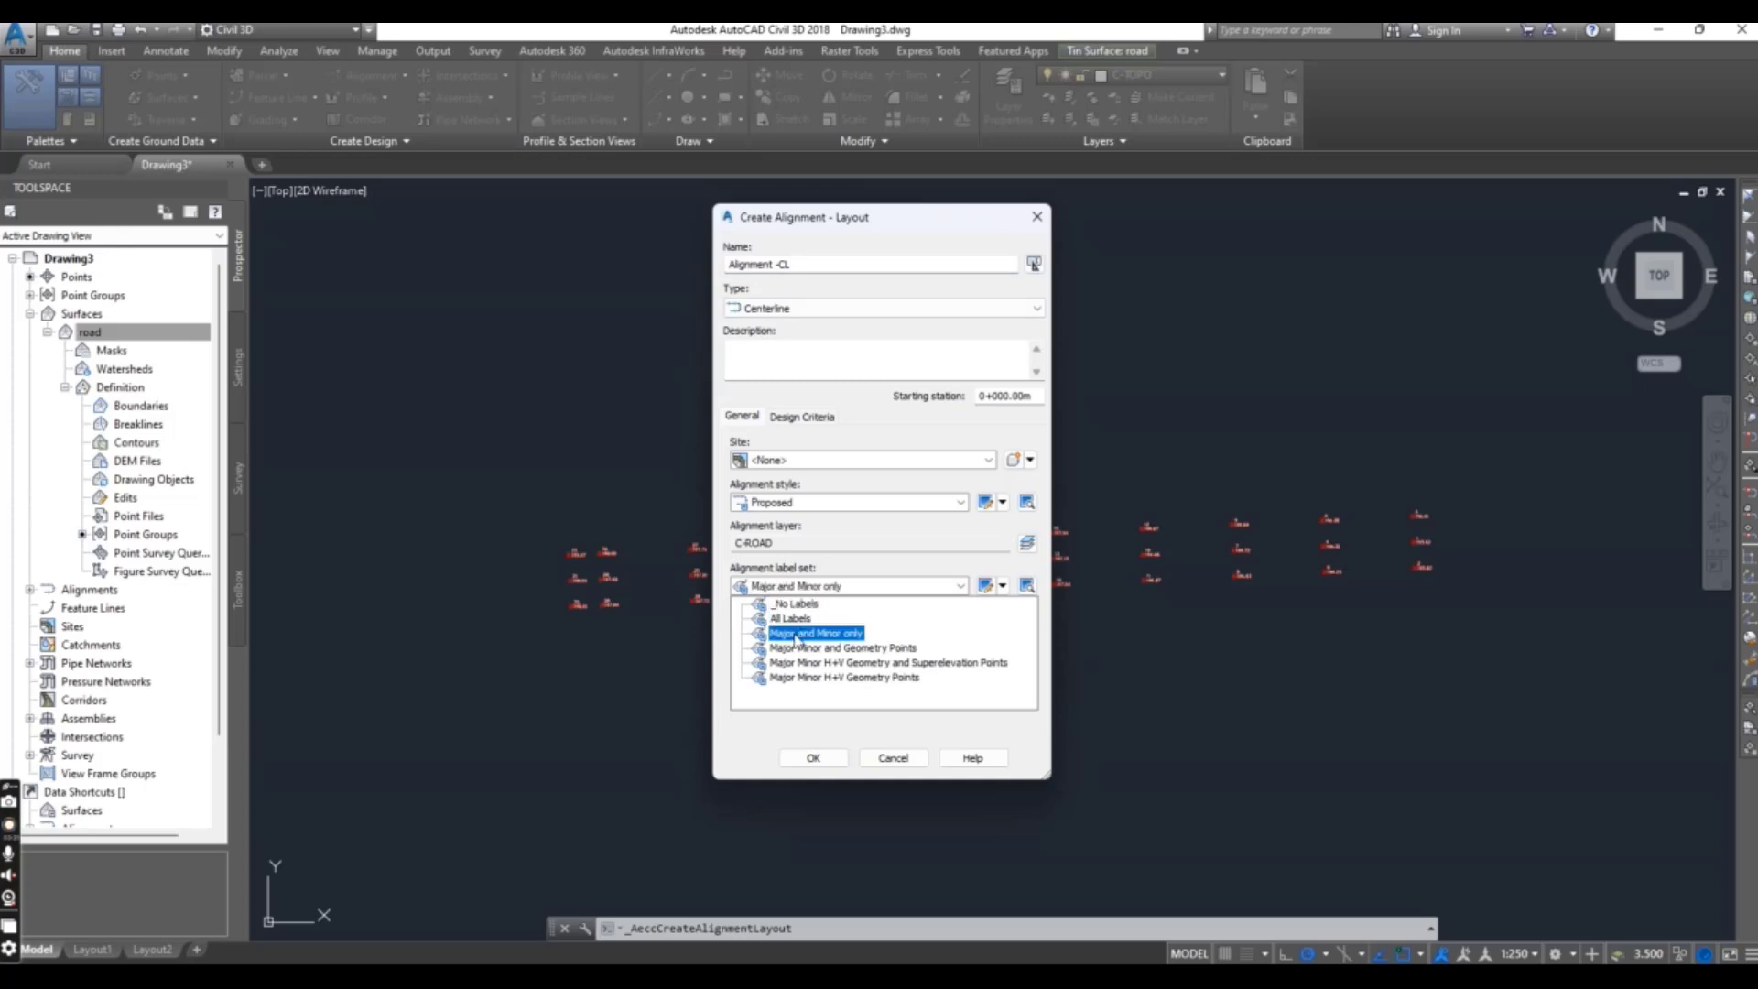
pyautogui.click(795, 633)
pyautogui.click(835, 766)
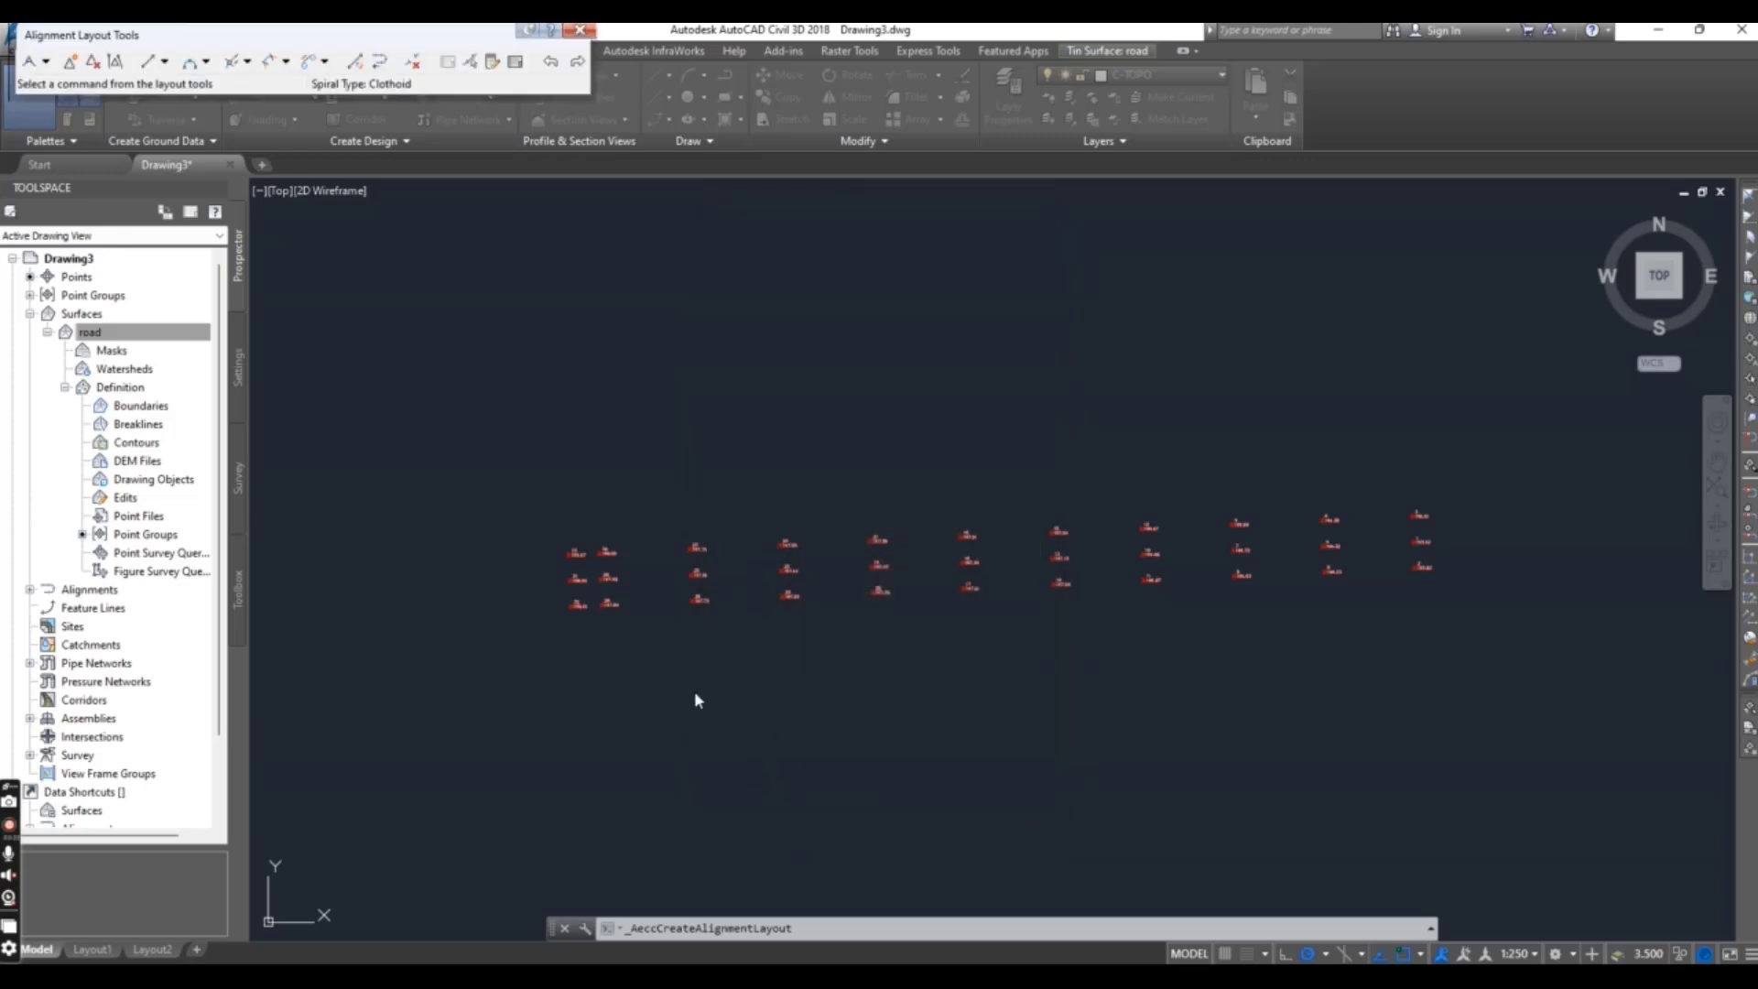
# Draw the alignment as a tangent without curves from point 31 to point 1, and close the alignment layout tools.
pyautogui.click(45, 61)
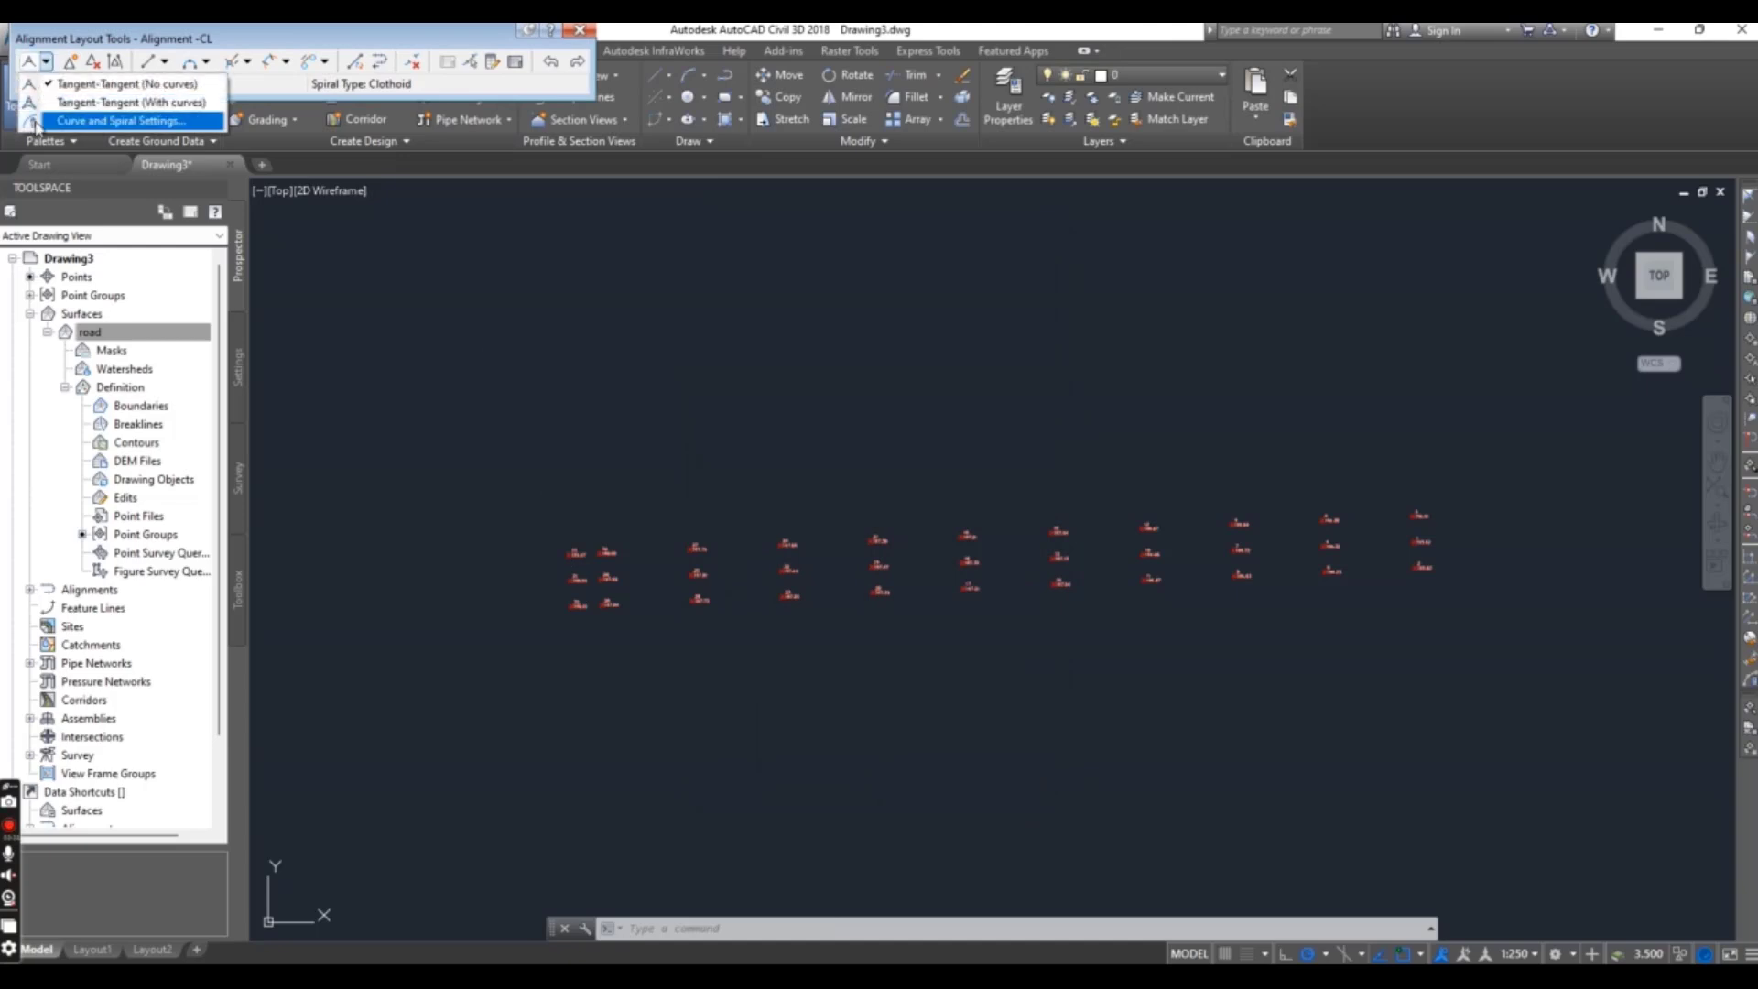
pyautogui.click(133, 87)
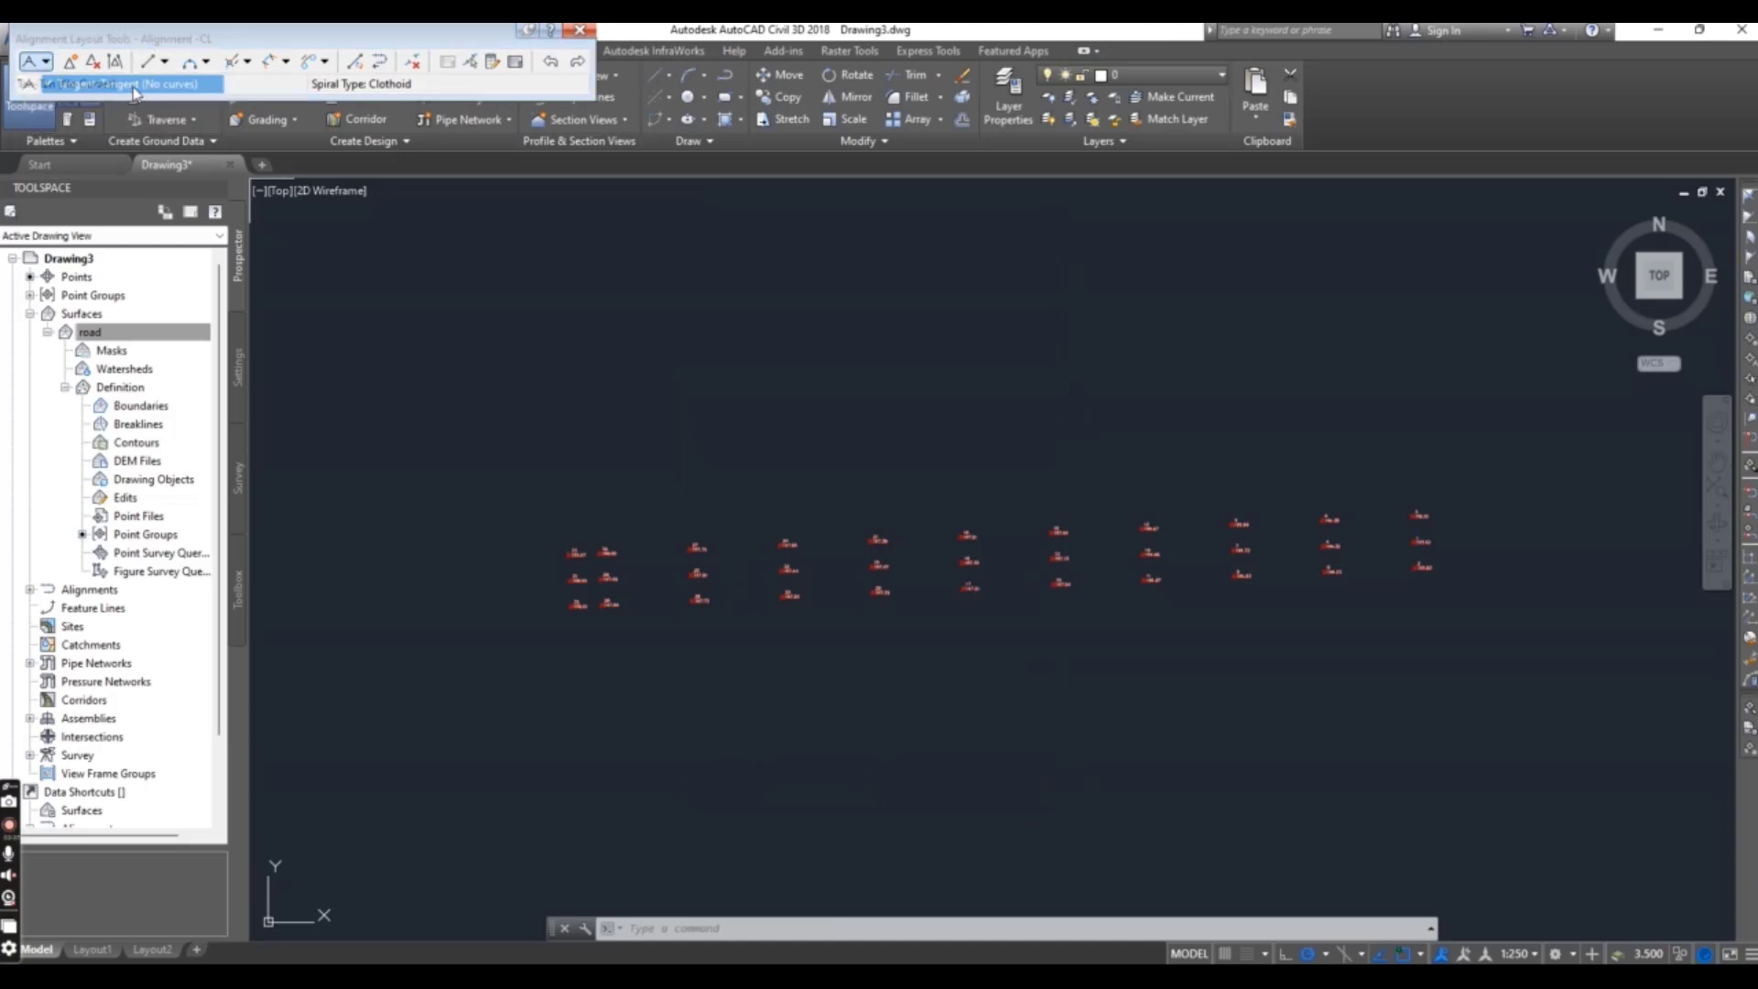
pyautogui.scroll(5, 494, 549)
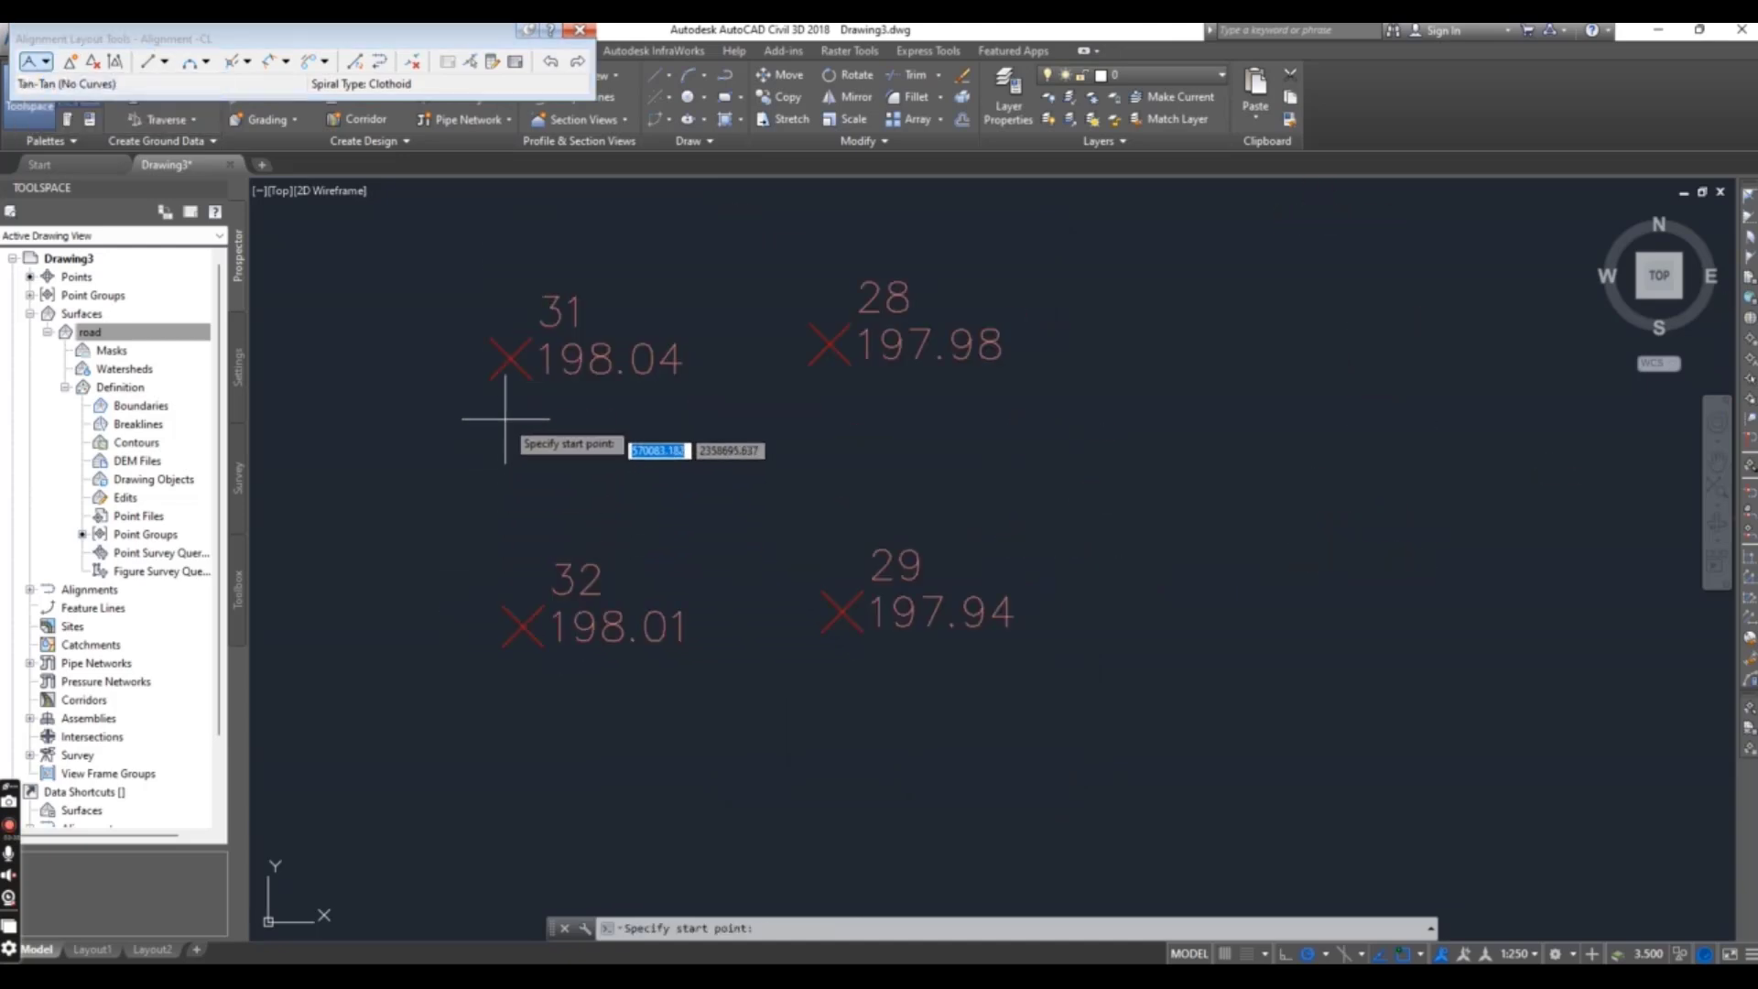
pyautogui.click(506, 359)
pyautogui.scroll(-2, 503, 463)
pyautogui.scroll(-8, 745, 470)
pyautogui.scroll(8, 1239, 580)
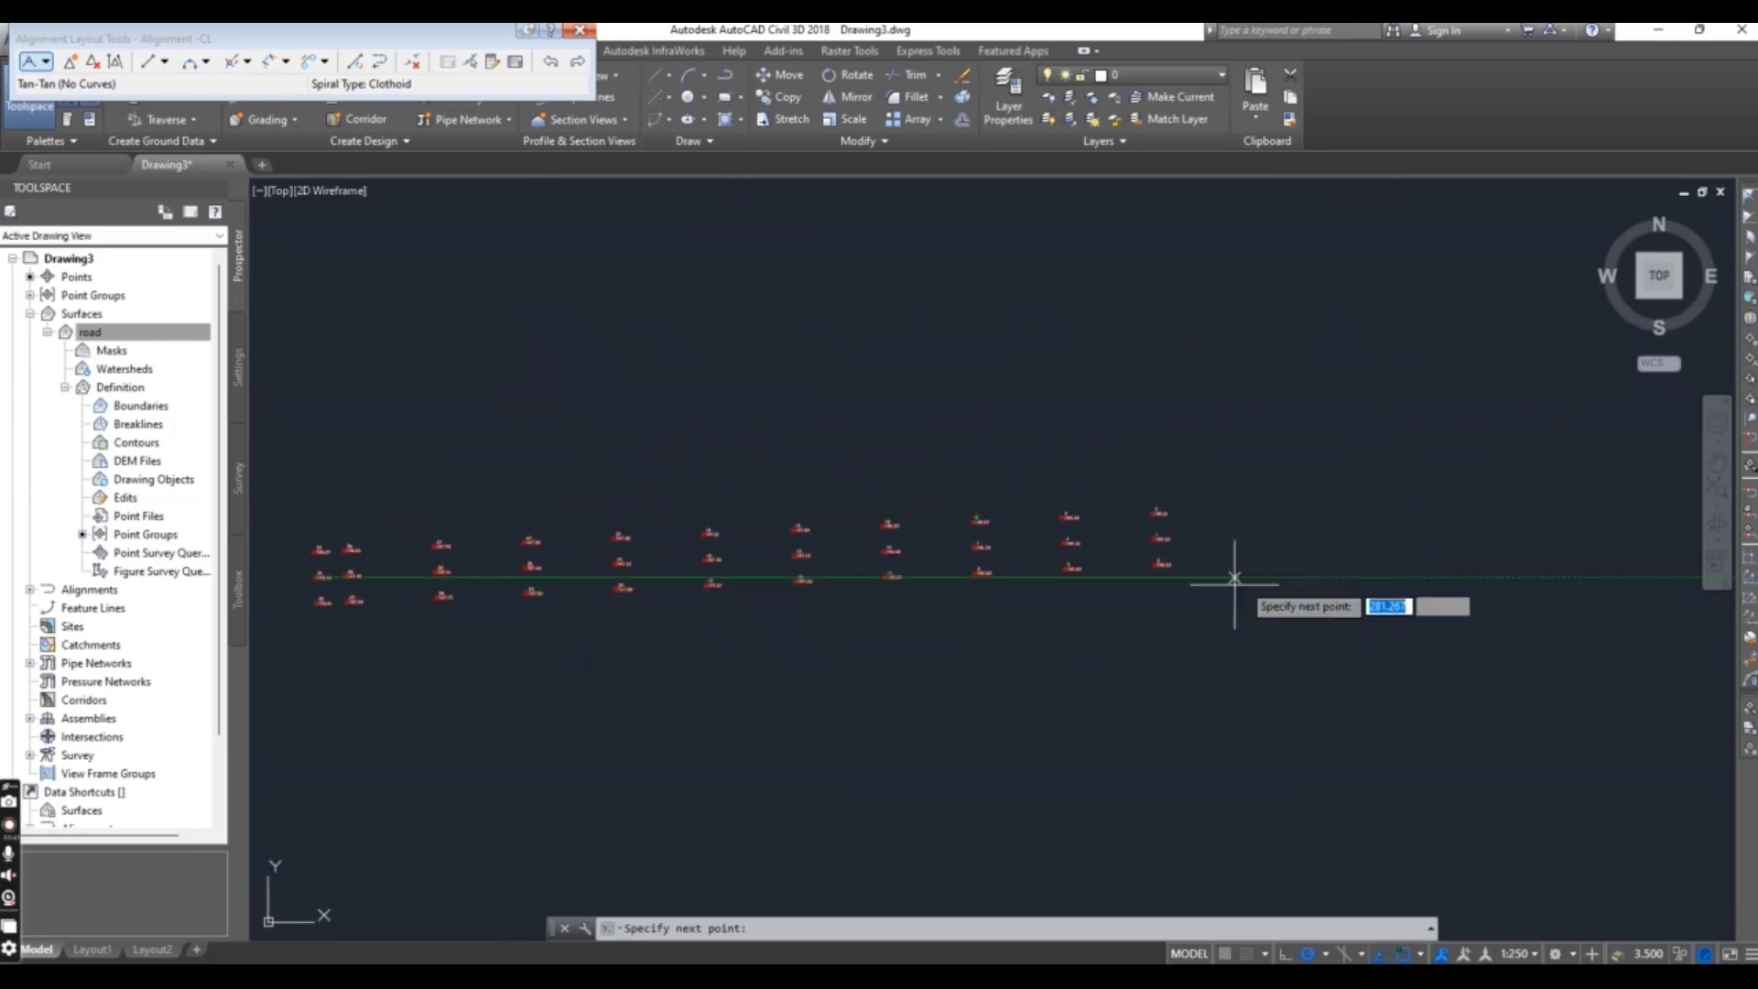
pyautogui.click(1110, 412)
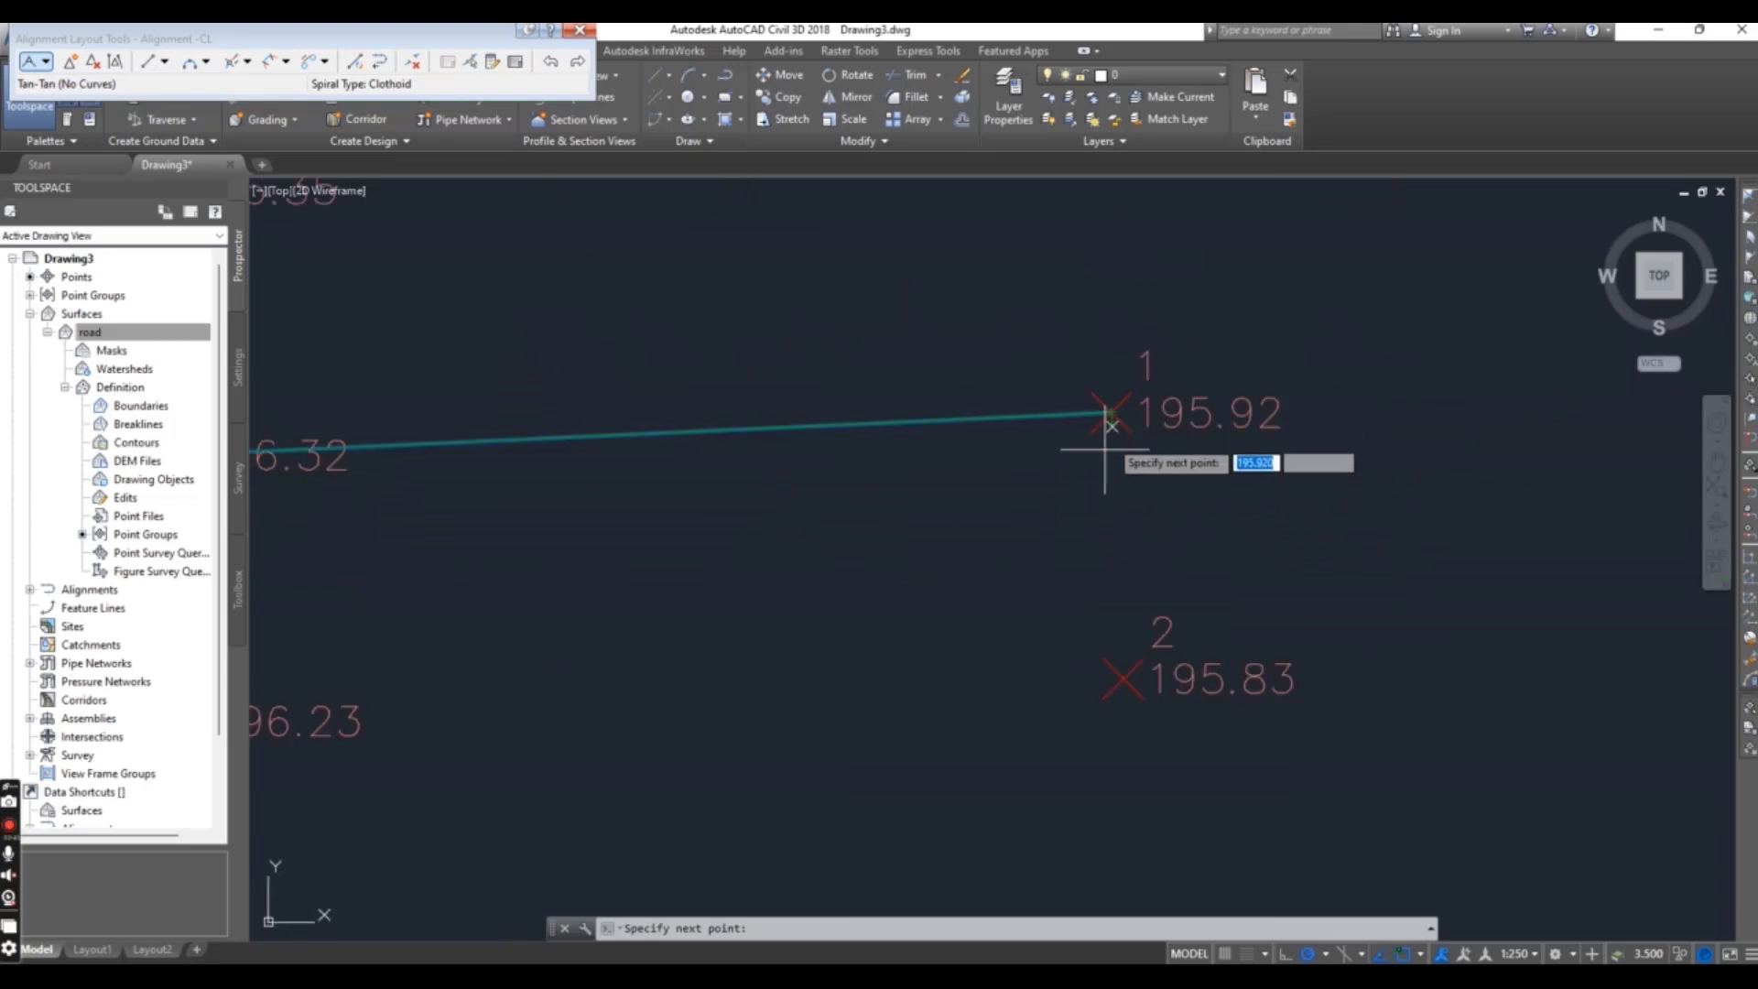
pyautogui.press('Return')
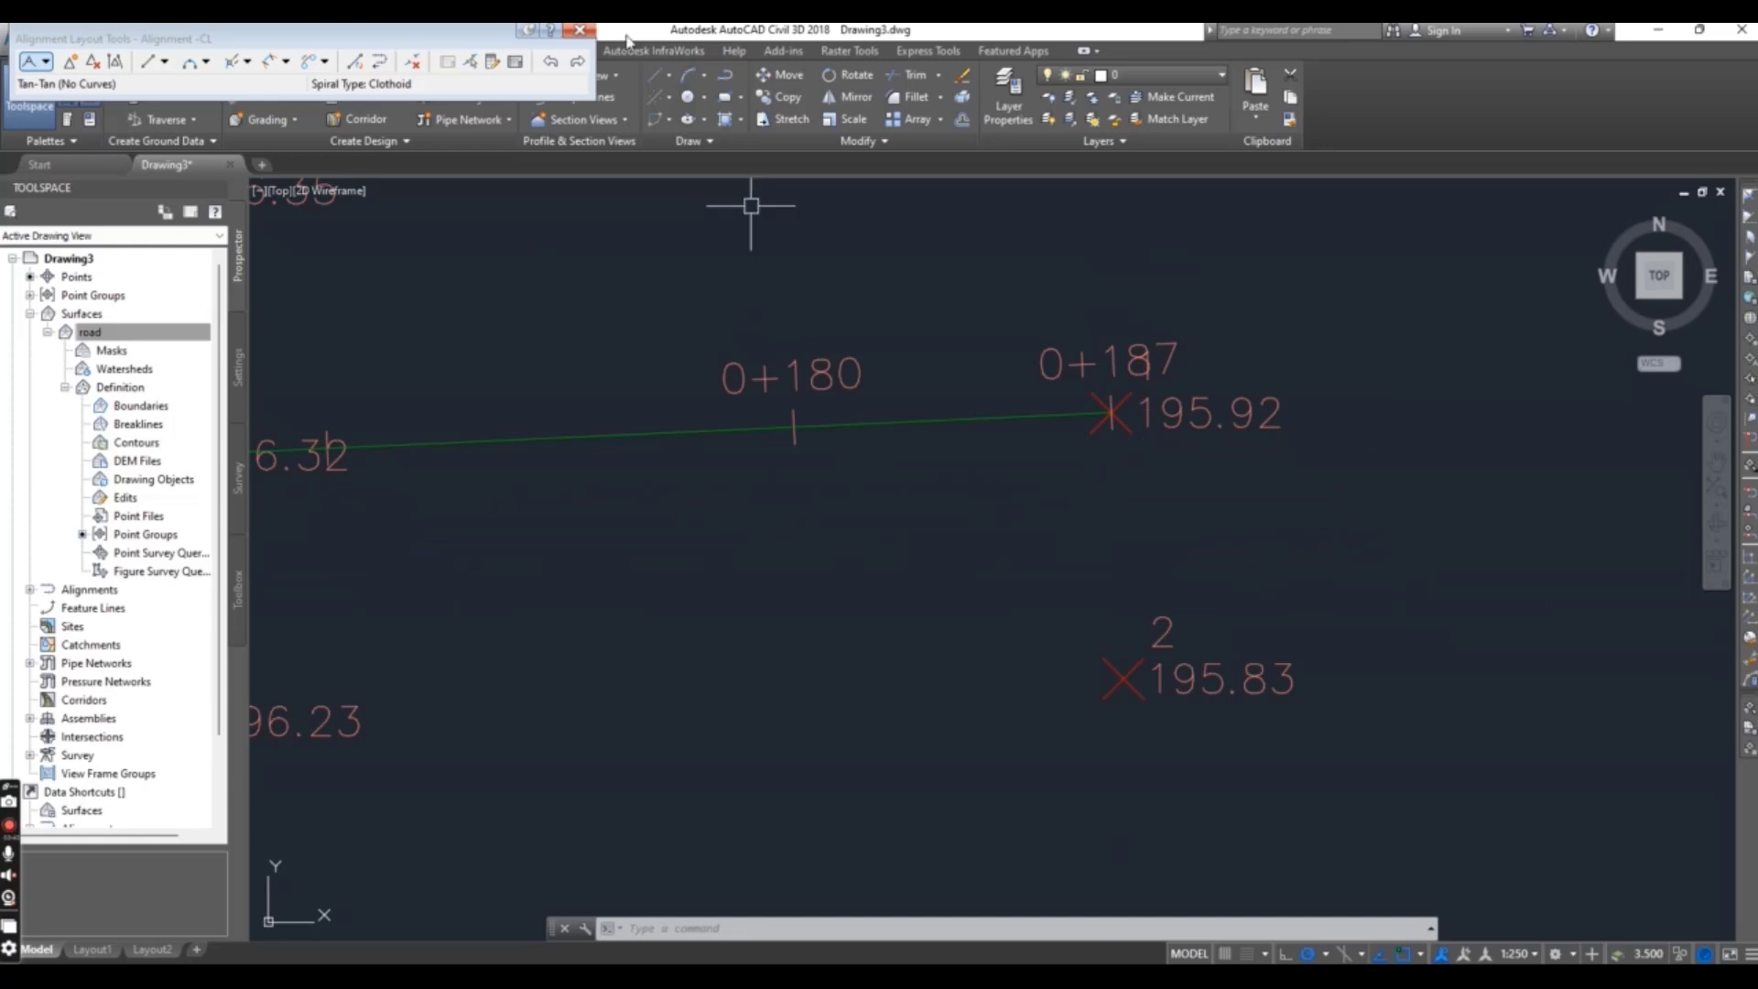
pyautogui.scroll(-5, 946, 457)
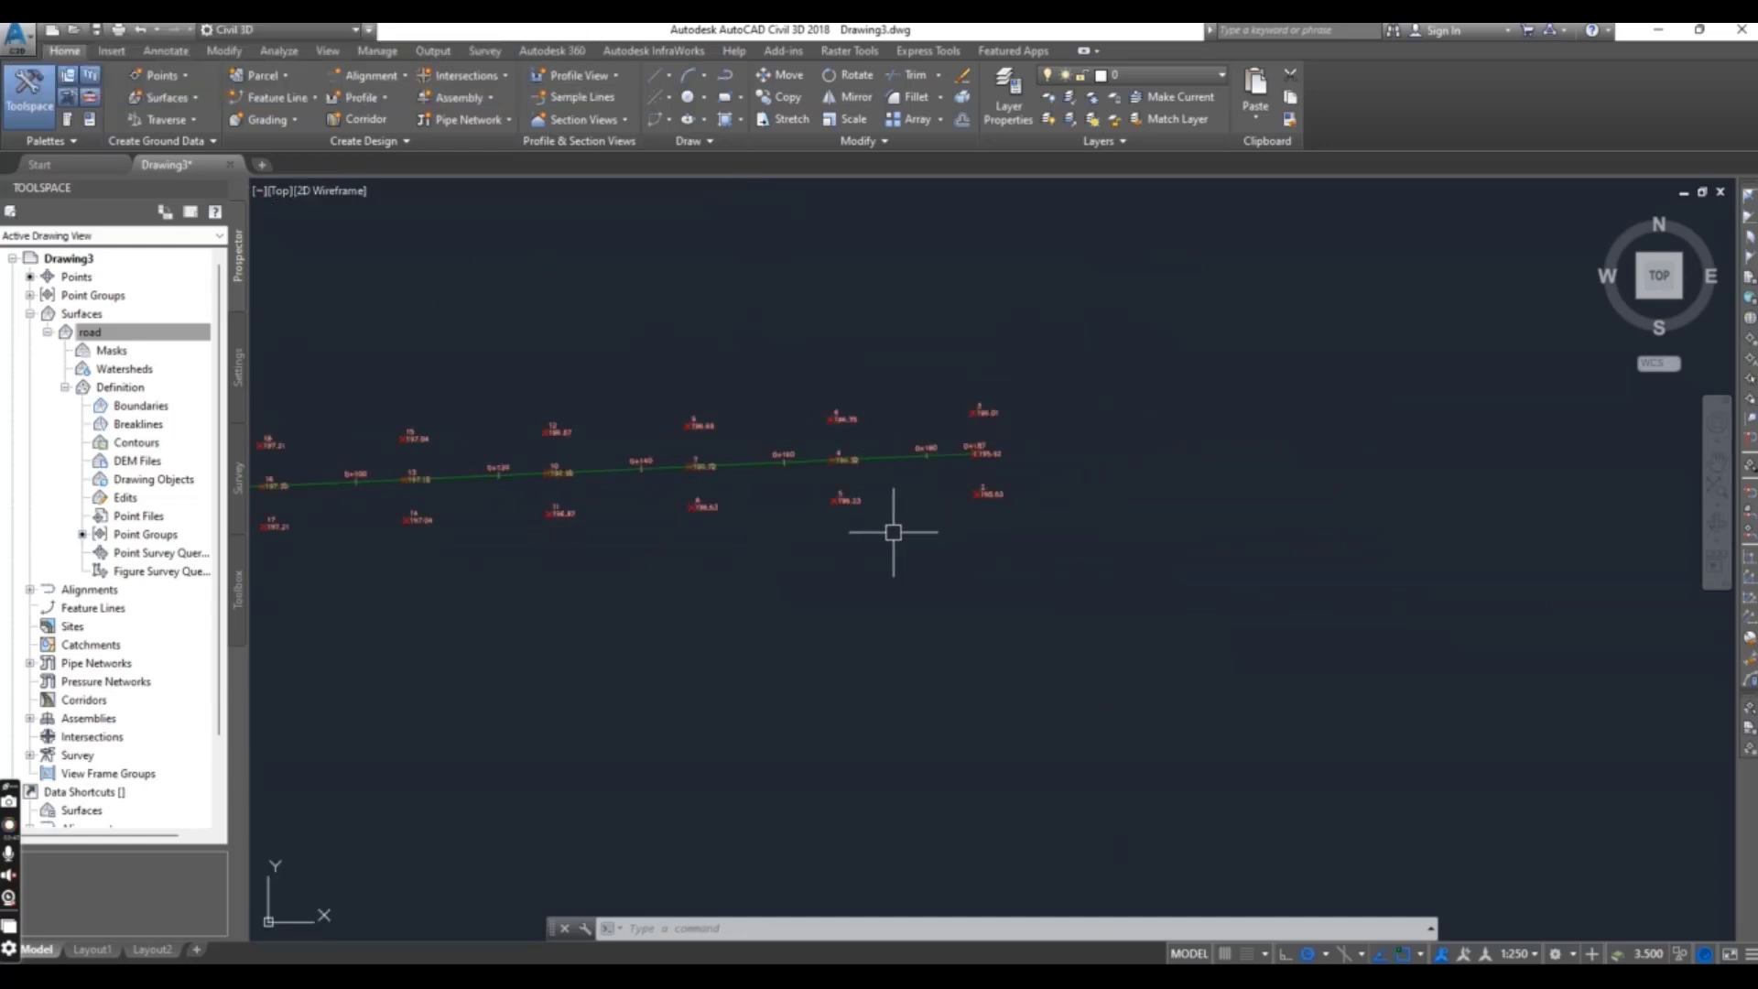
# Create a surface profile along Alignment -CL from the road surface and start drawing it in a profile view.
pyautogui.scroll(3, 1020, 510)
pyautogui.click(970, 421)
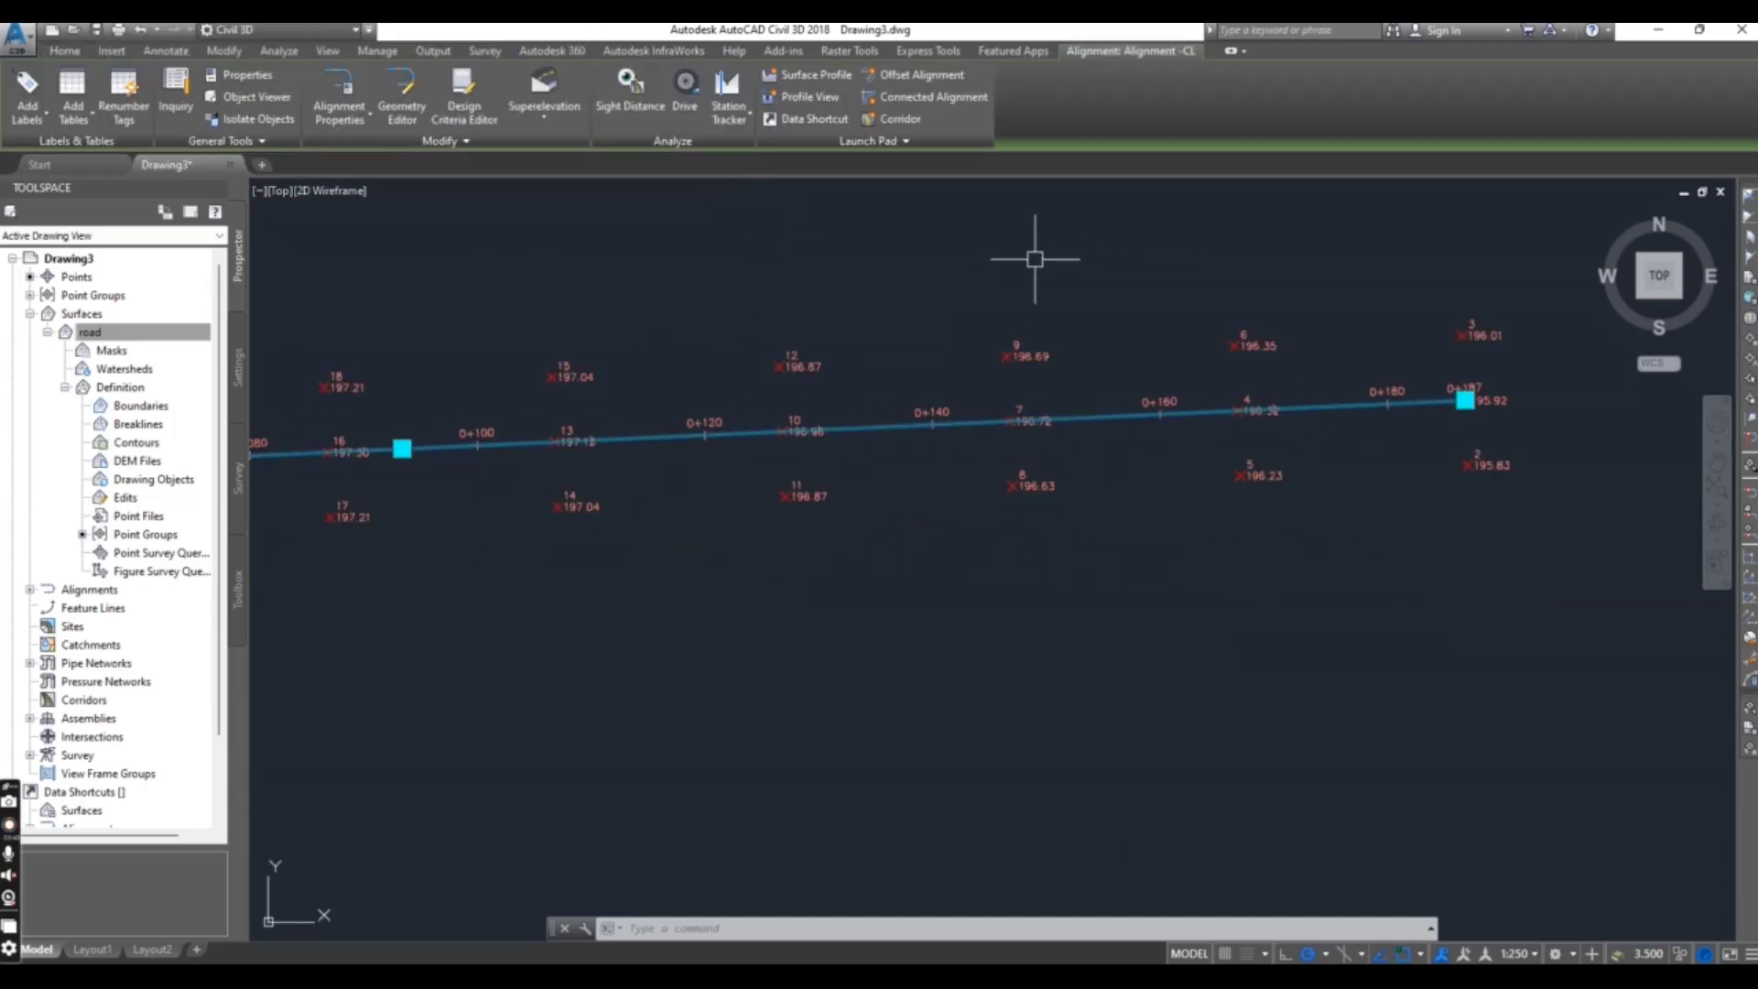
pyautogui.click(810, 74)
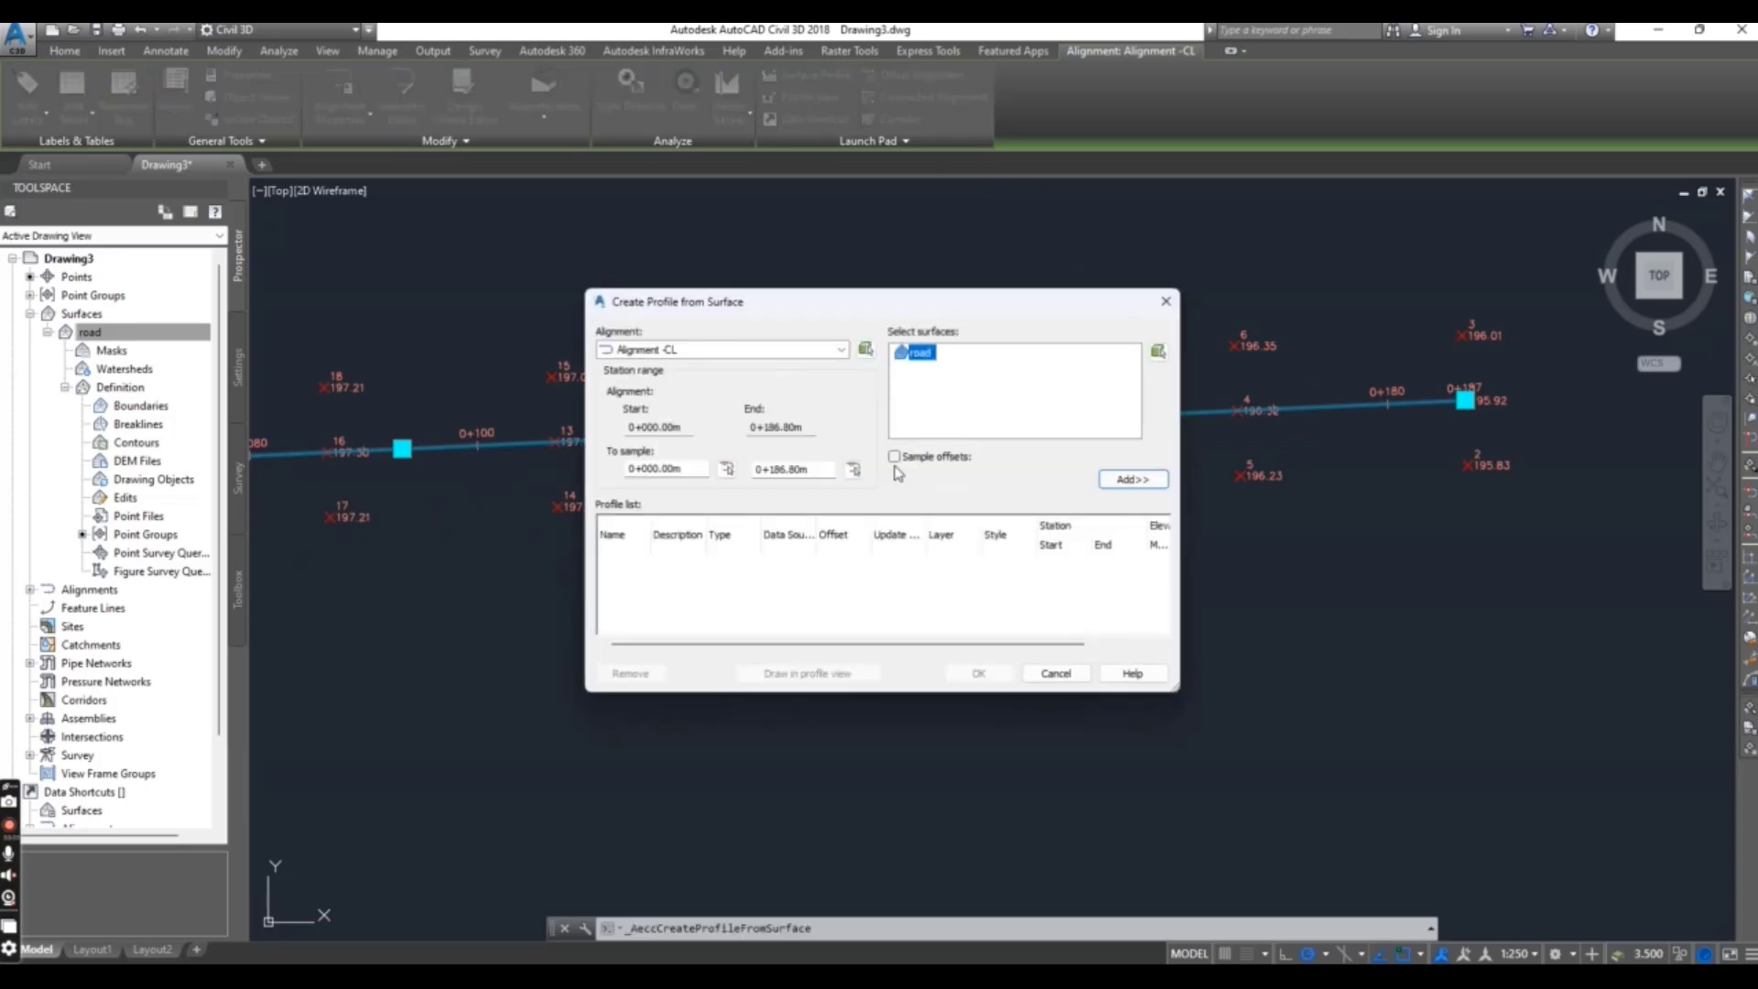
pyautogui.click(1132, 479)
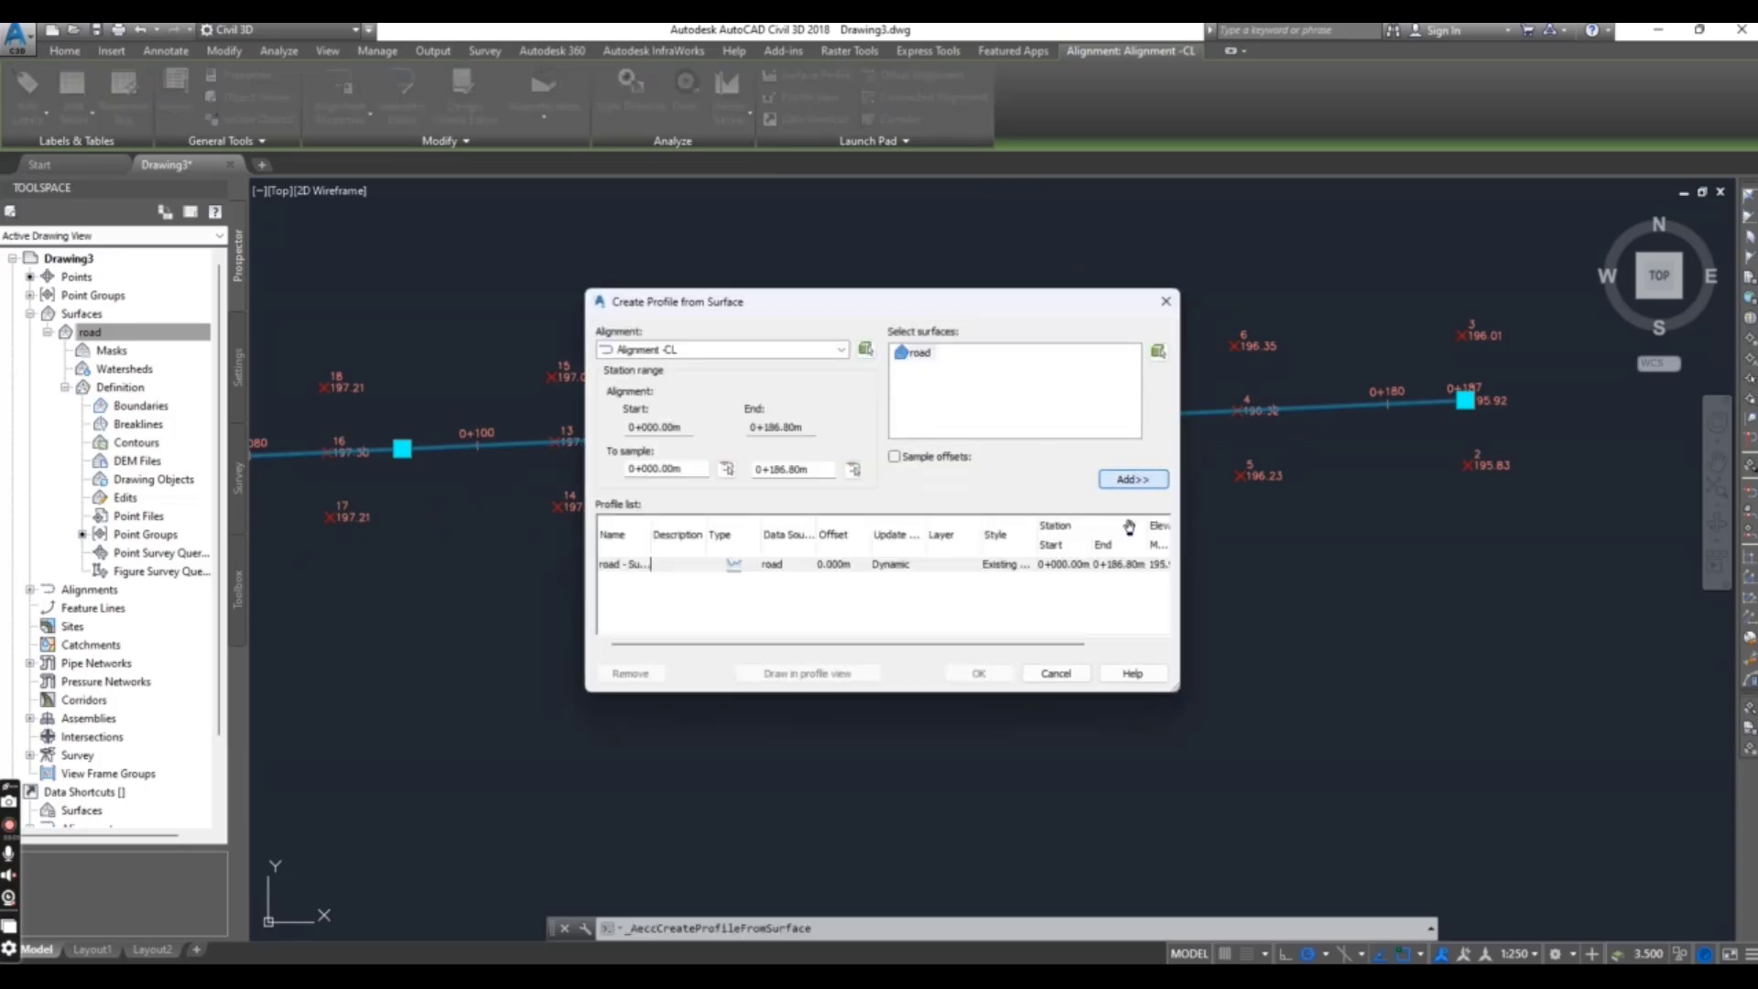
pyautogui.click(807, 673)
# Set the profile view's band set to _No Bands, create the view and place it in the empty area east of the survey points.
pyautogui.click(914, 703)
pyautogui.click(914, 704)
pyautogui.click(914, 704)
pyautogui.click(912, 706)
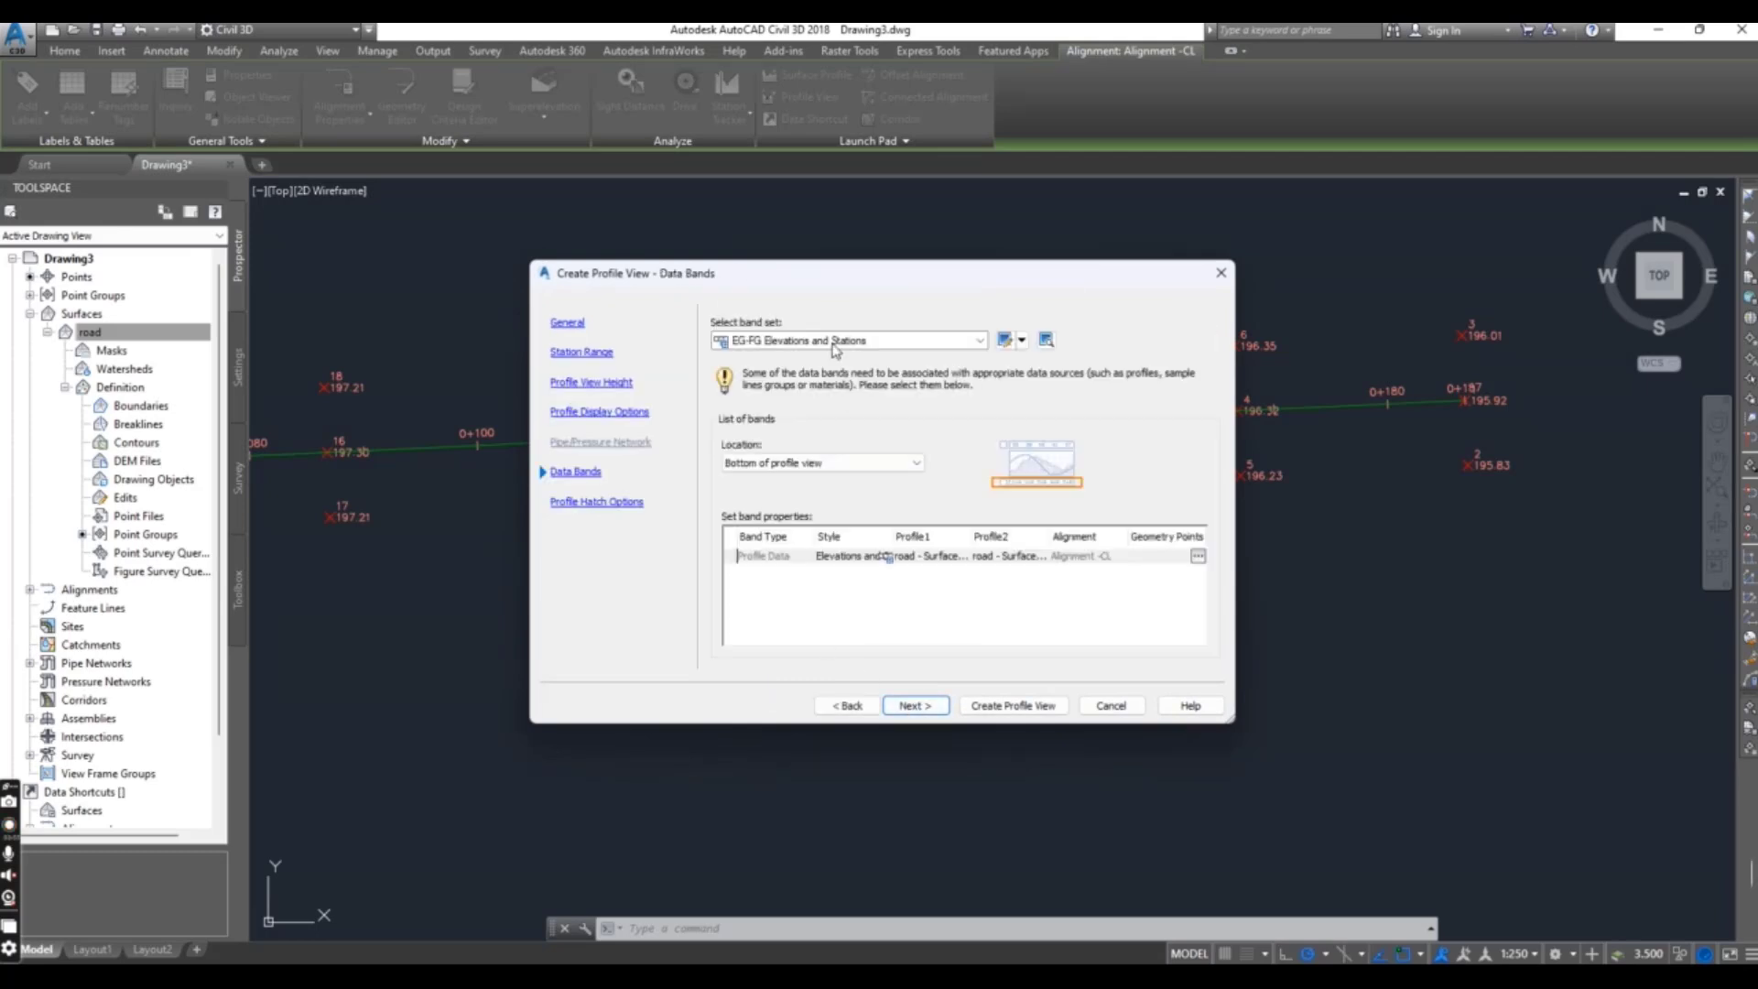
pyautogui.click(835, 344)
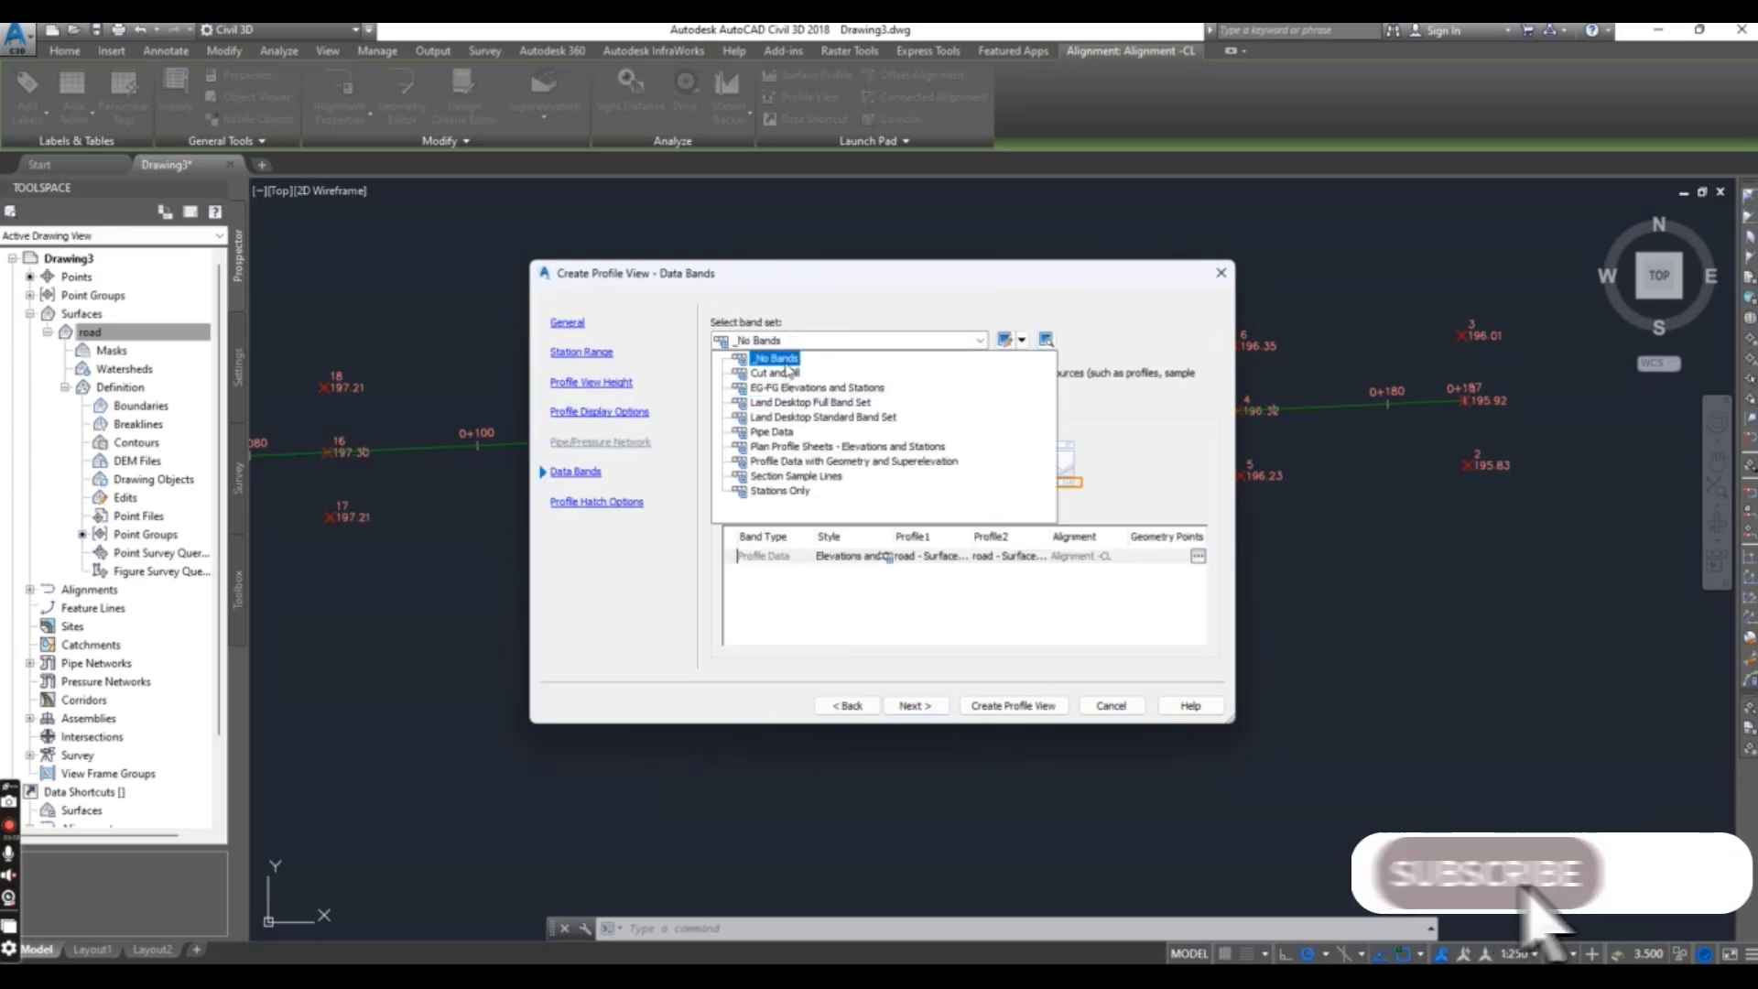
pyautogui.click(783, 360)
pyautogui.click(916, 705)
pyautogui.click(1013, 705)
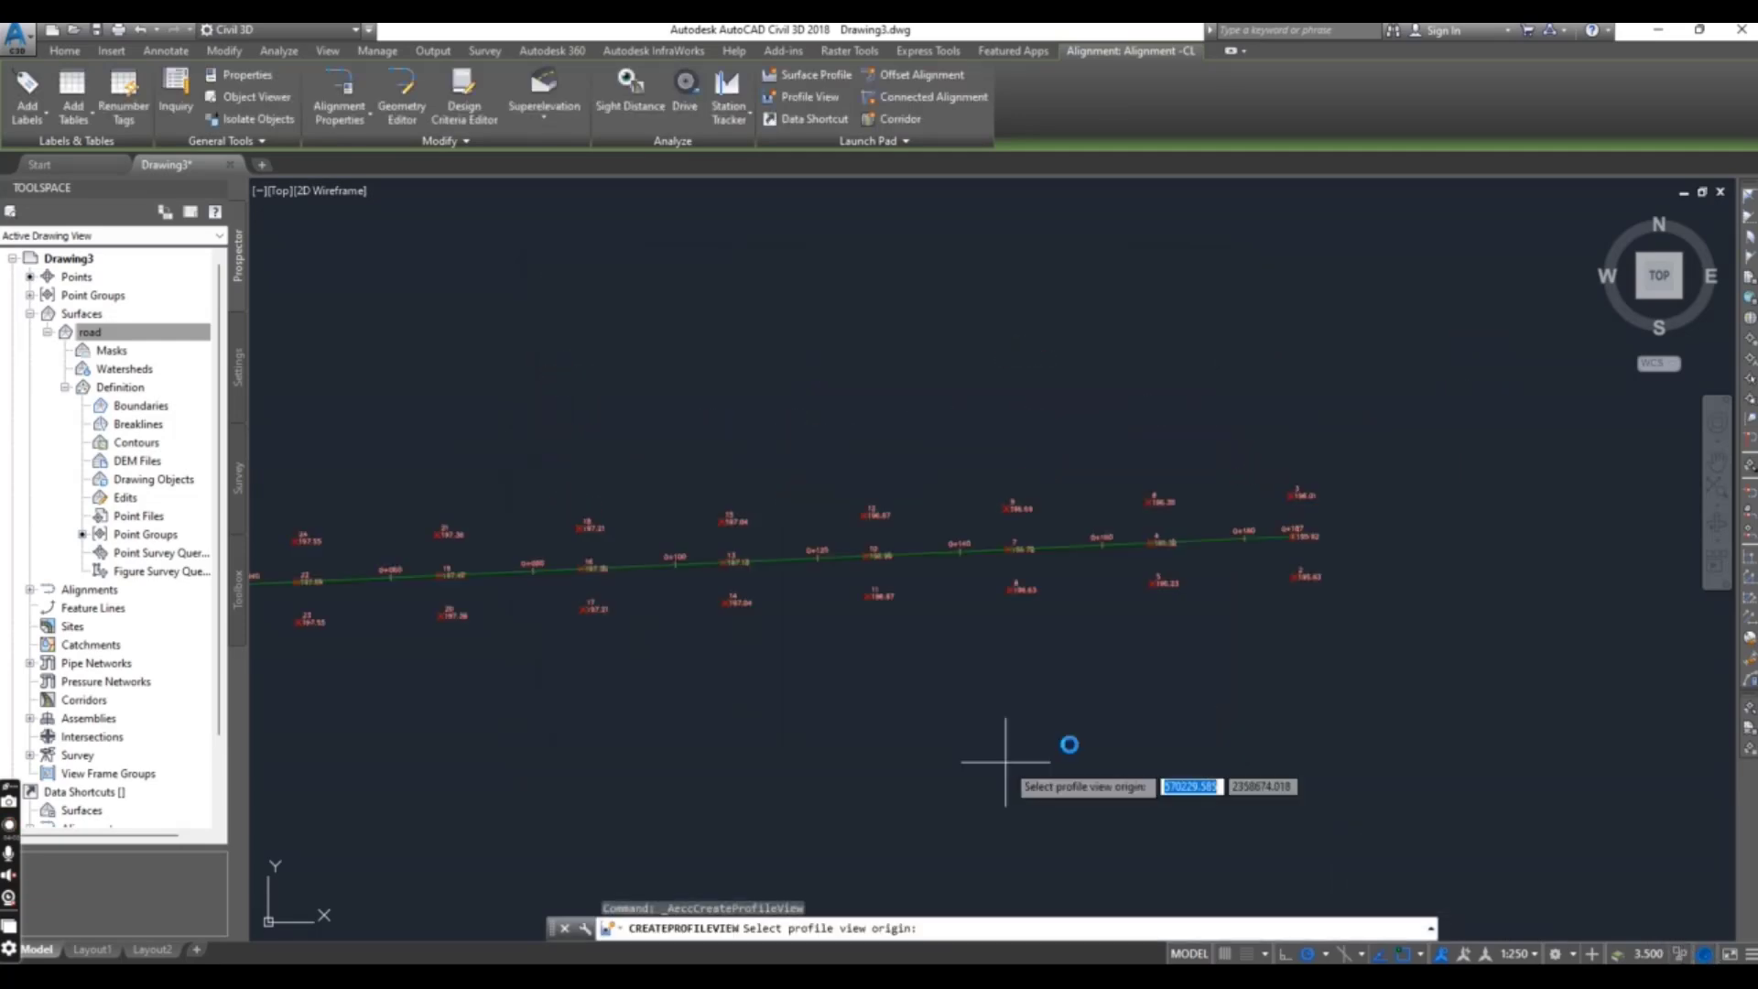
pyautogui.scroll(-3, 1005, 761)
pyautogui.click(997, 619)
pyautogui.moveTo(1039, 524); pyautogui.dragTo(774, 465, button='middle')
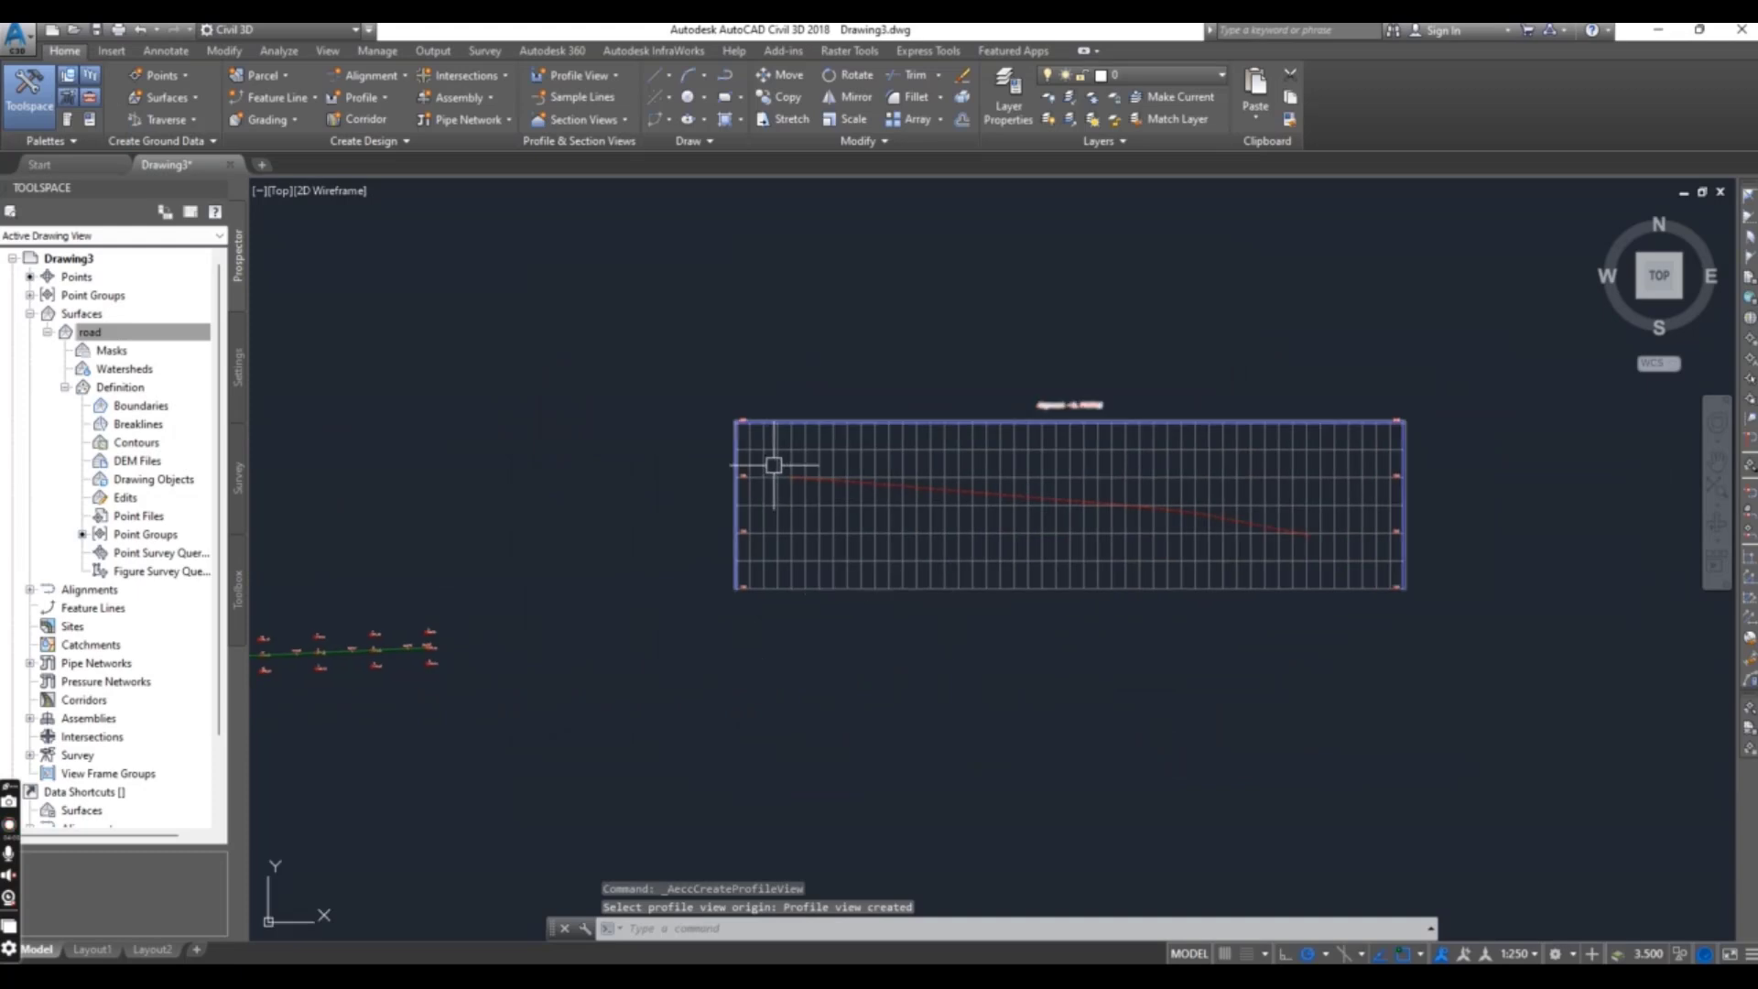
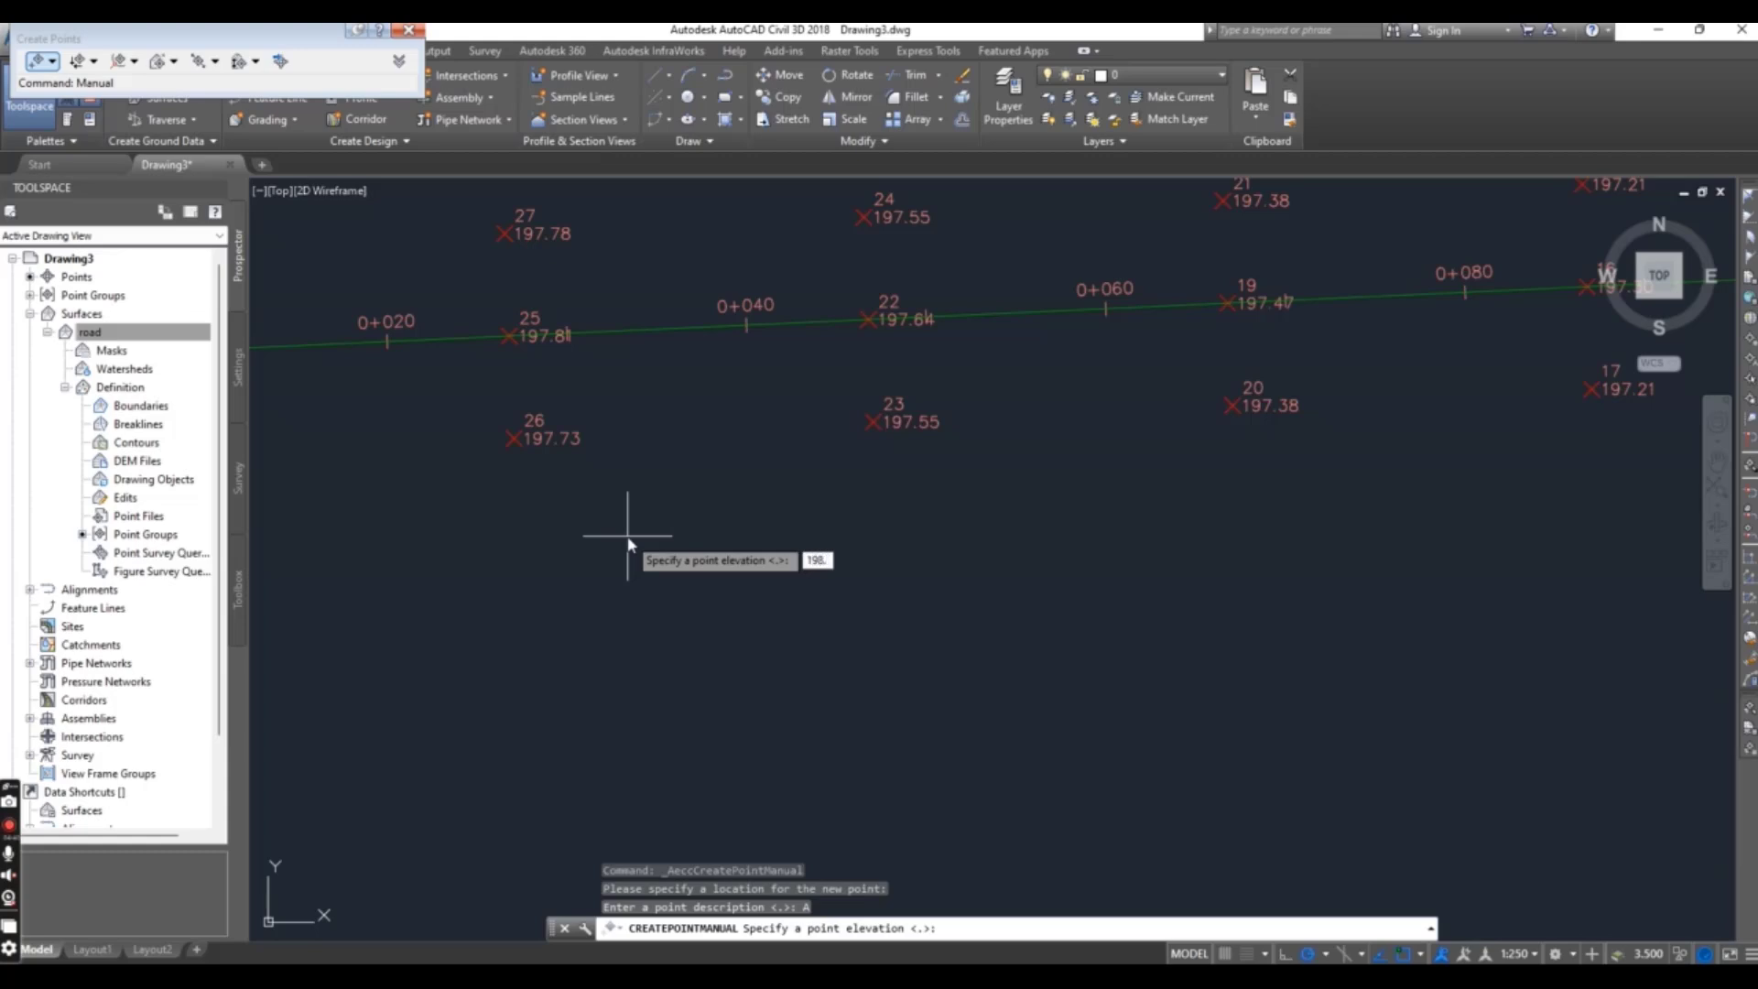
# Finish the manual point with description A south of point 26 by giving it an elevation of 198.6.
pyautogui.press('Return')
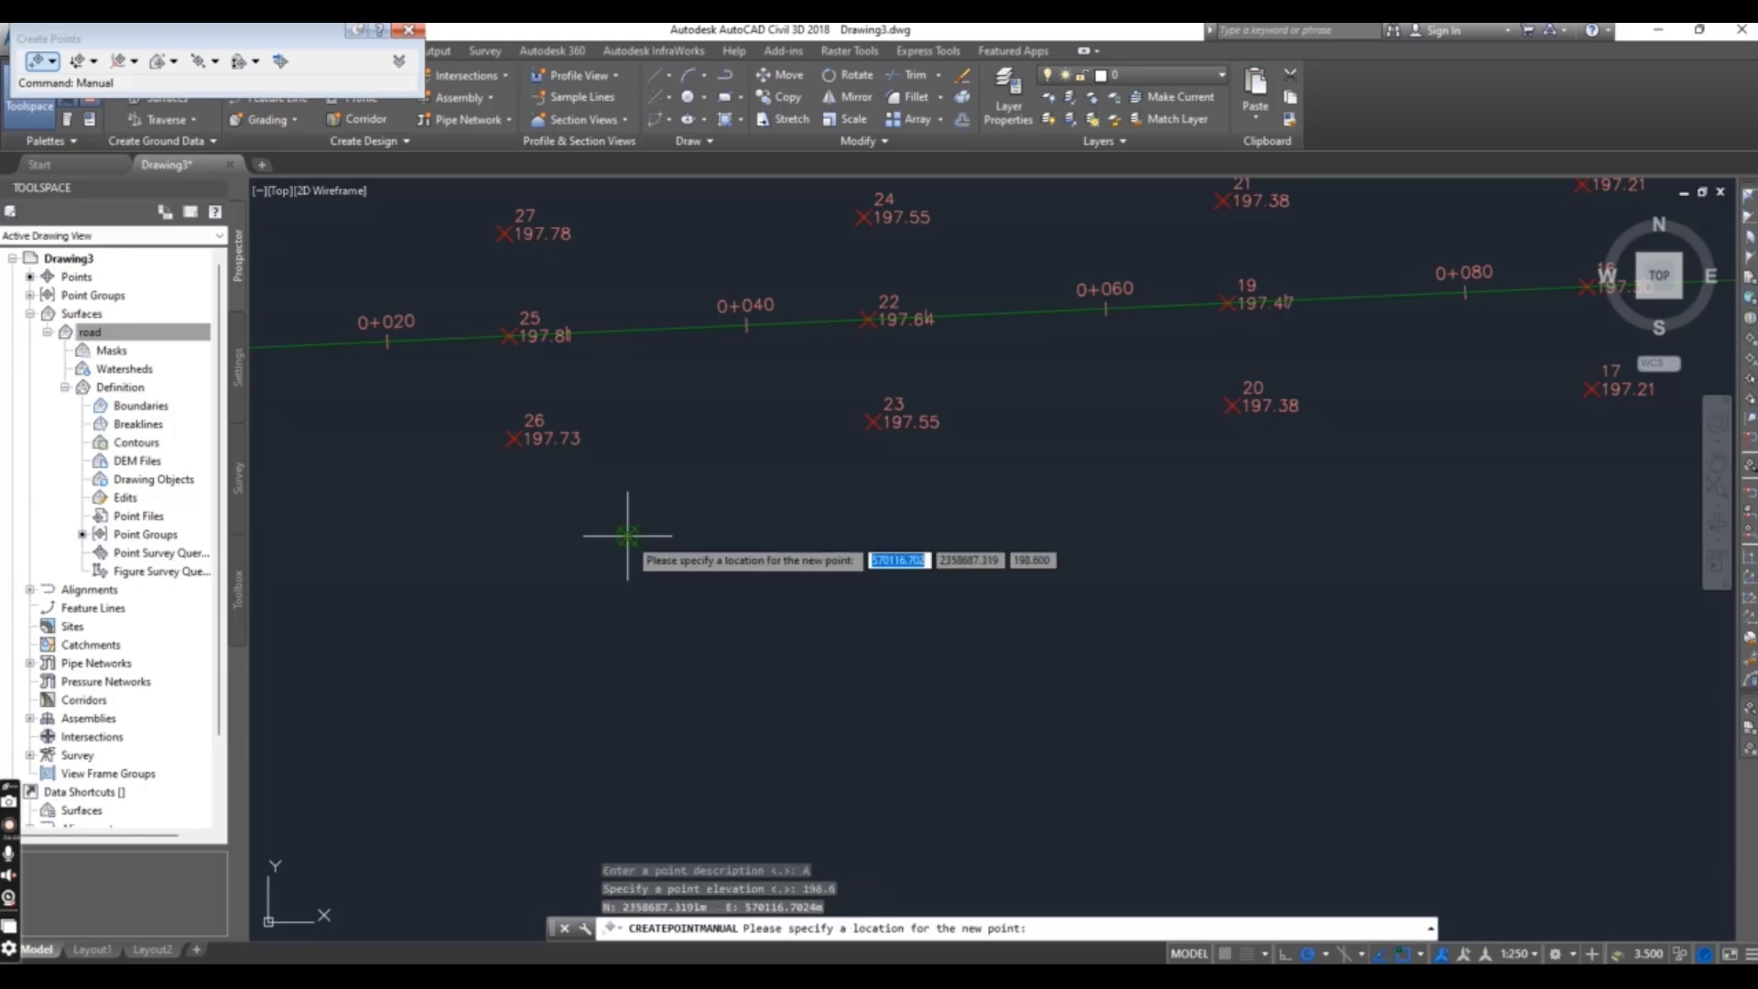
pyautogui.scroll(-3, 1078, 569)
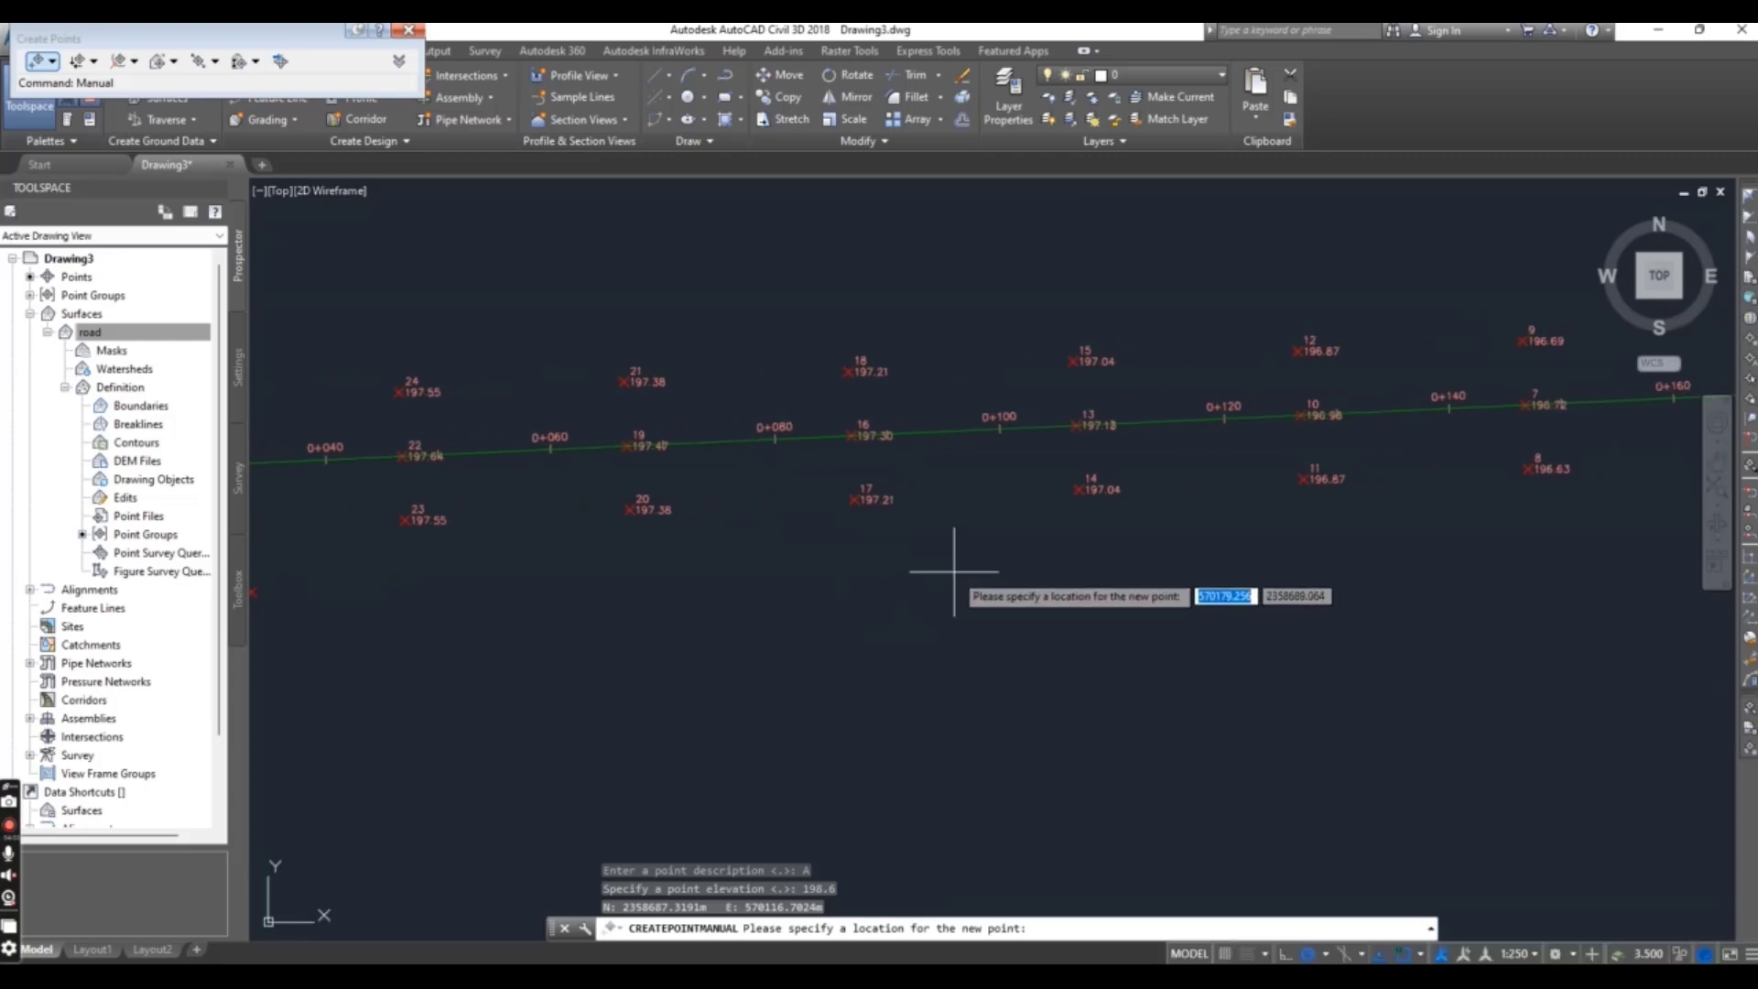
# Add a manual point southeast of point 17 with description B and elevation 198.75.
pyautogui.scroll(2, 911, 528)
pyautogui.click(918, 536)
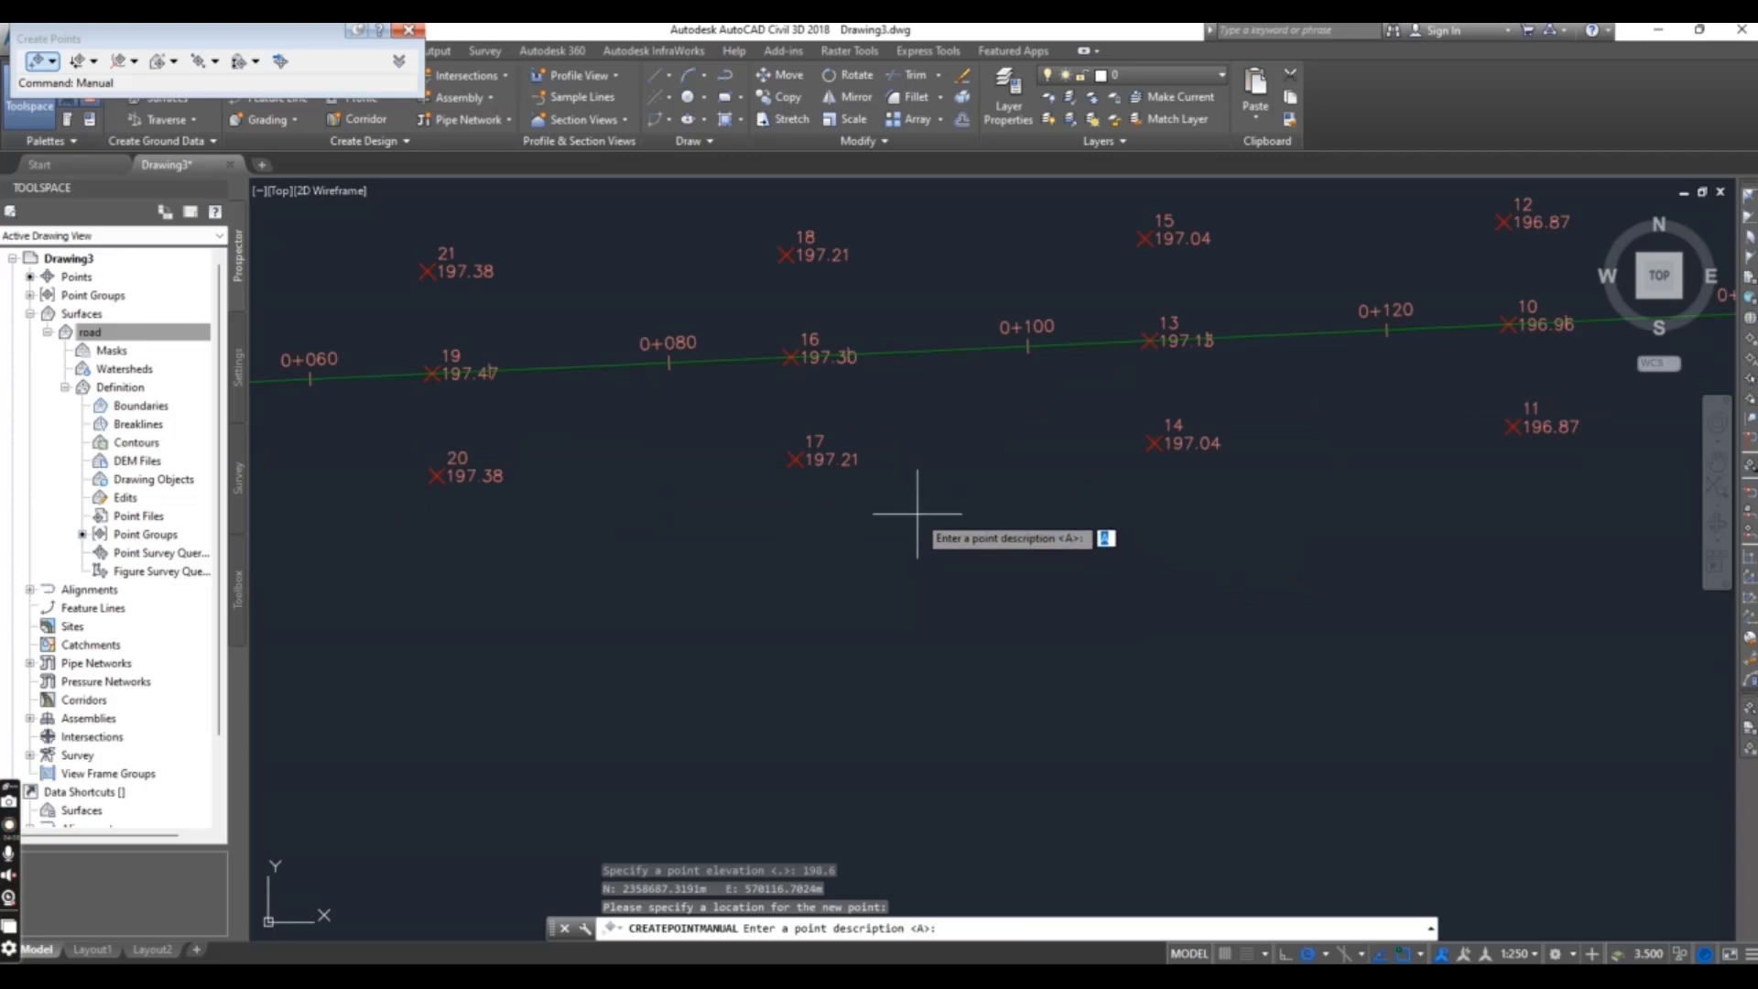
pyautogui.write('B')
pyautogui.press('Return')
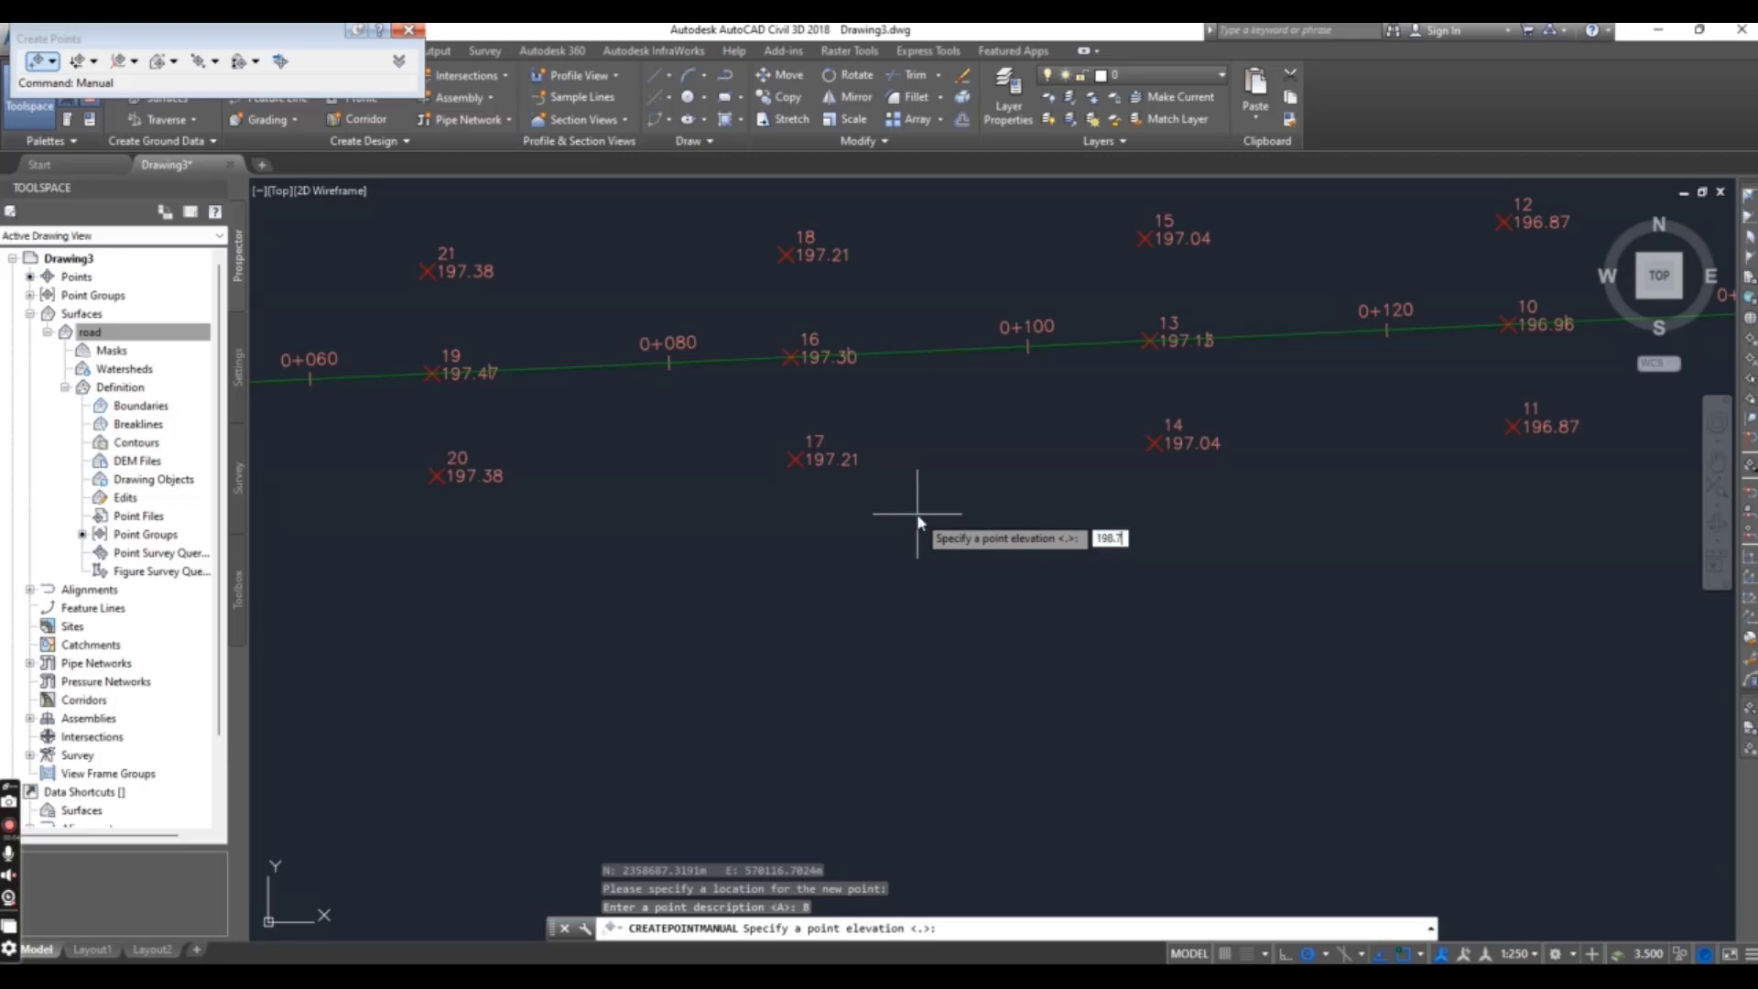
pyautogui.press('Return')
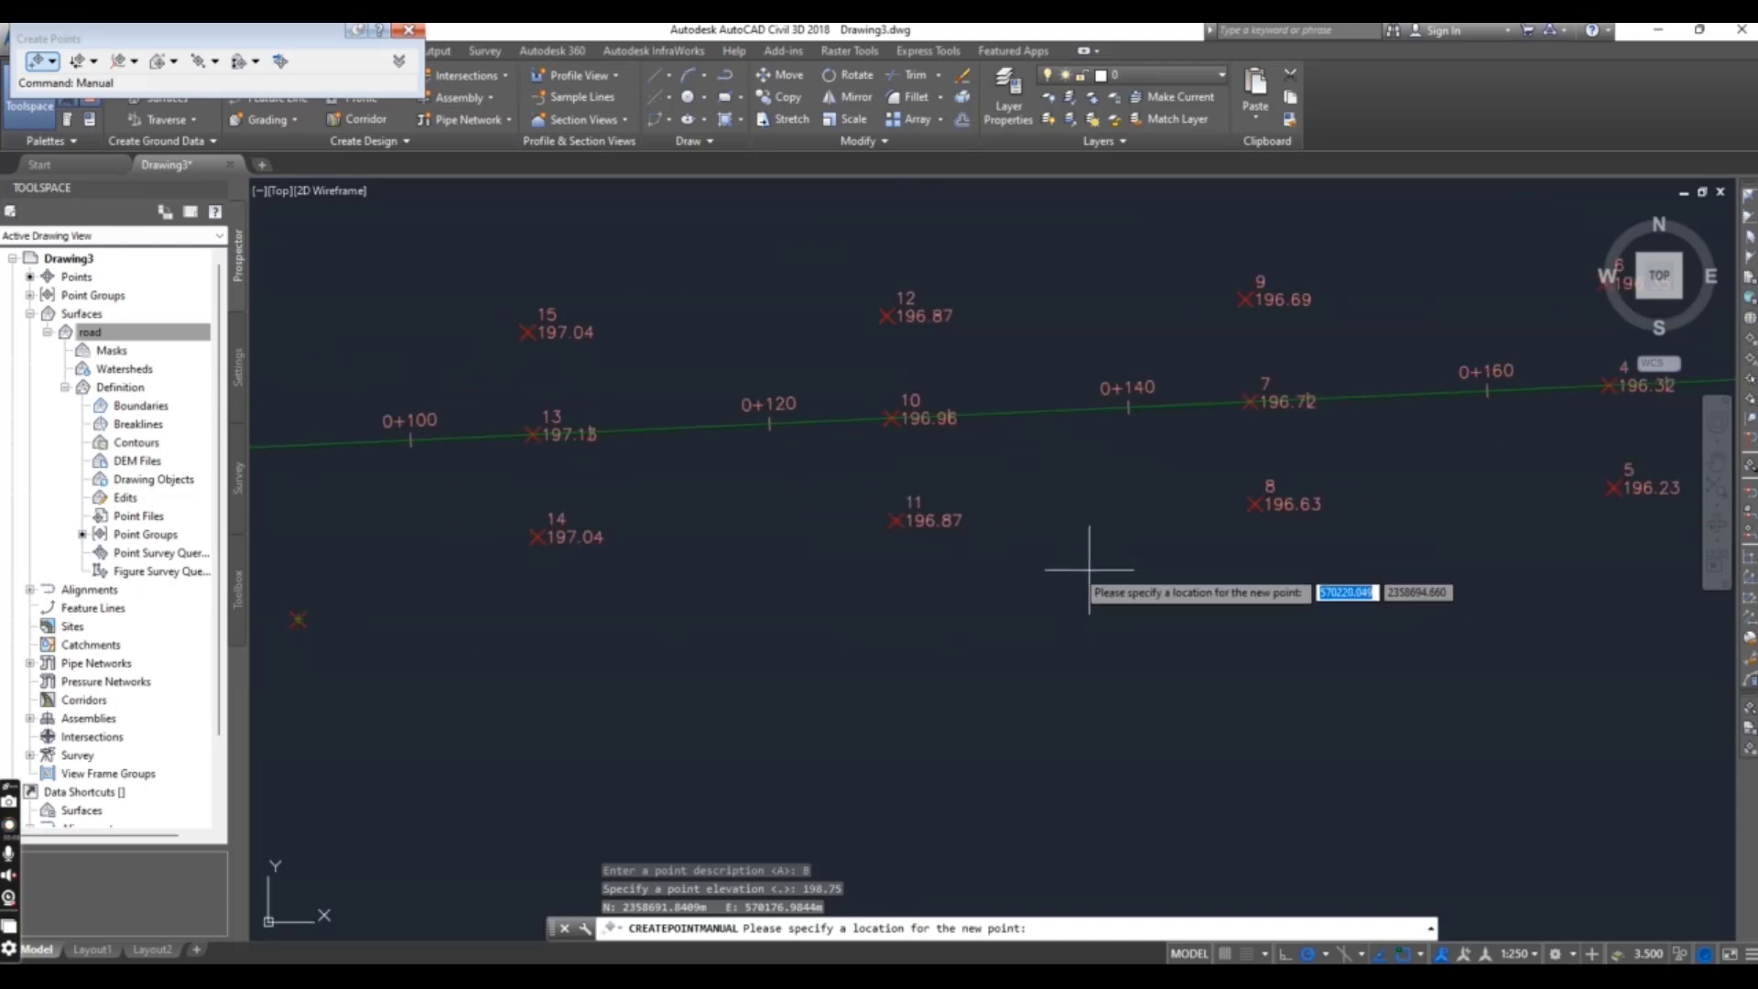
# Add a manual point southeast of point 8 with description C and elevation 197.9, and close the point creation tools.
pyautogui.moveTo(1067, 588); pyautogui.dragTo(708, 608, button='middle')
pyautogui.click(932, 585)
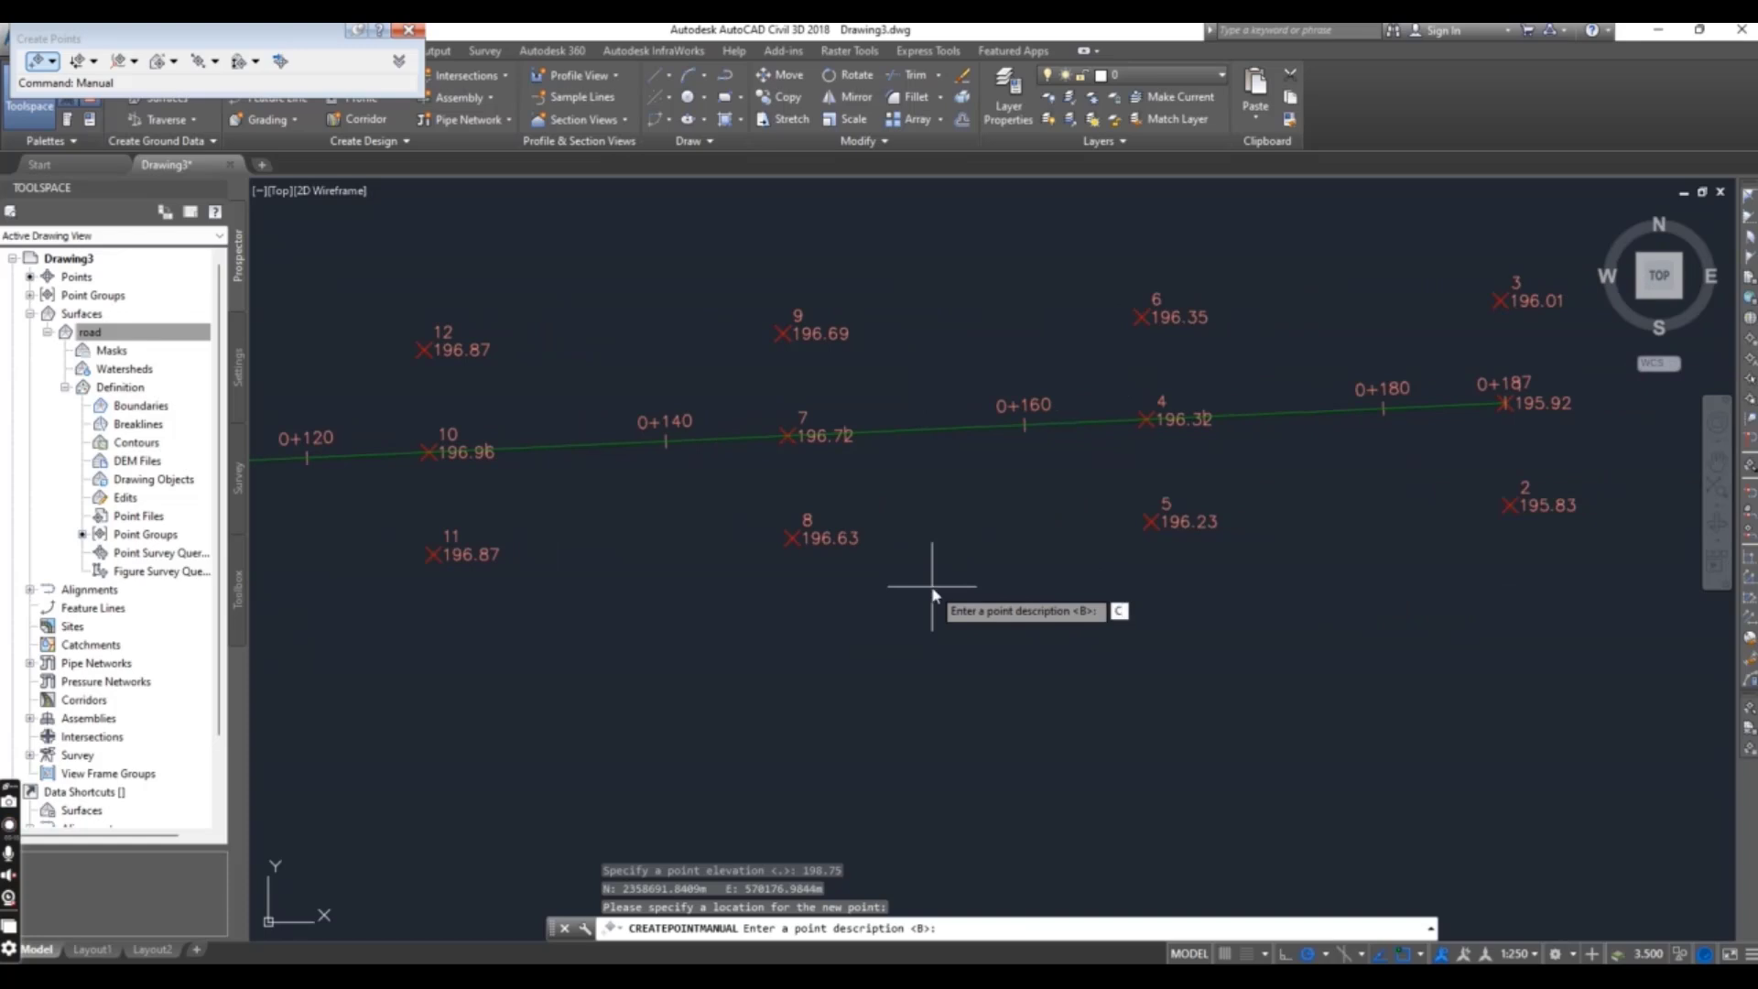
pyautogui.press('Return')
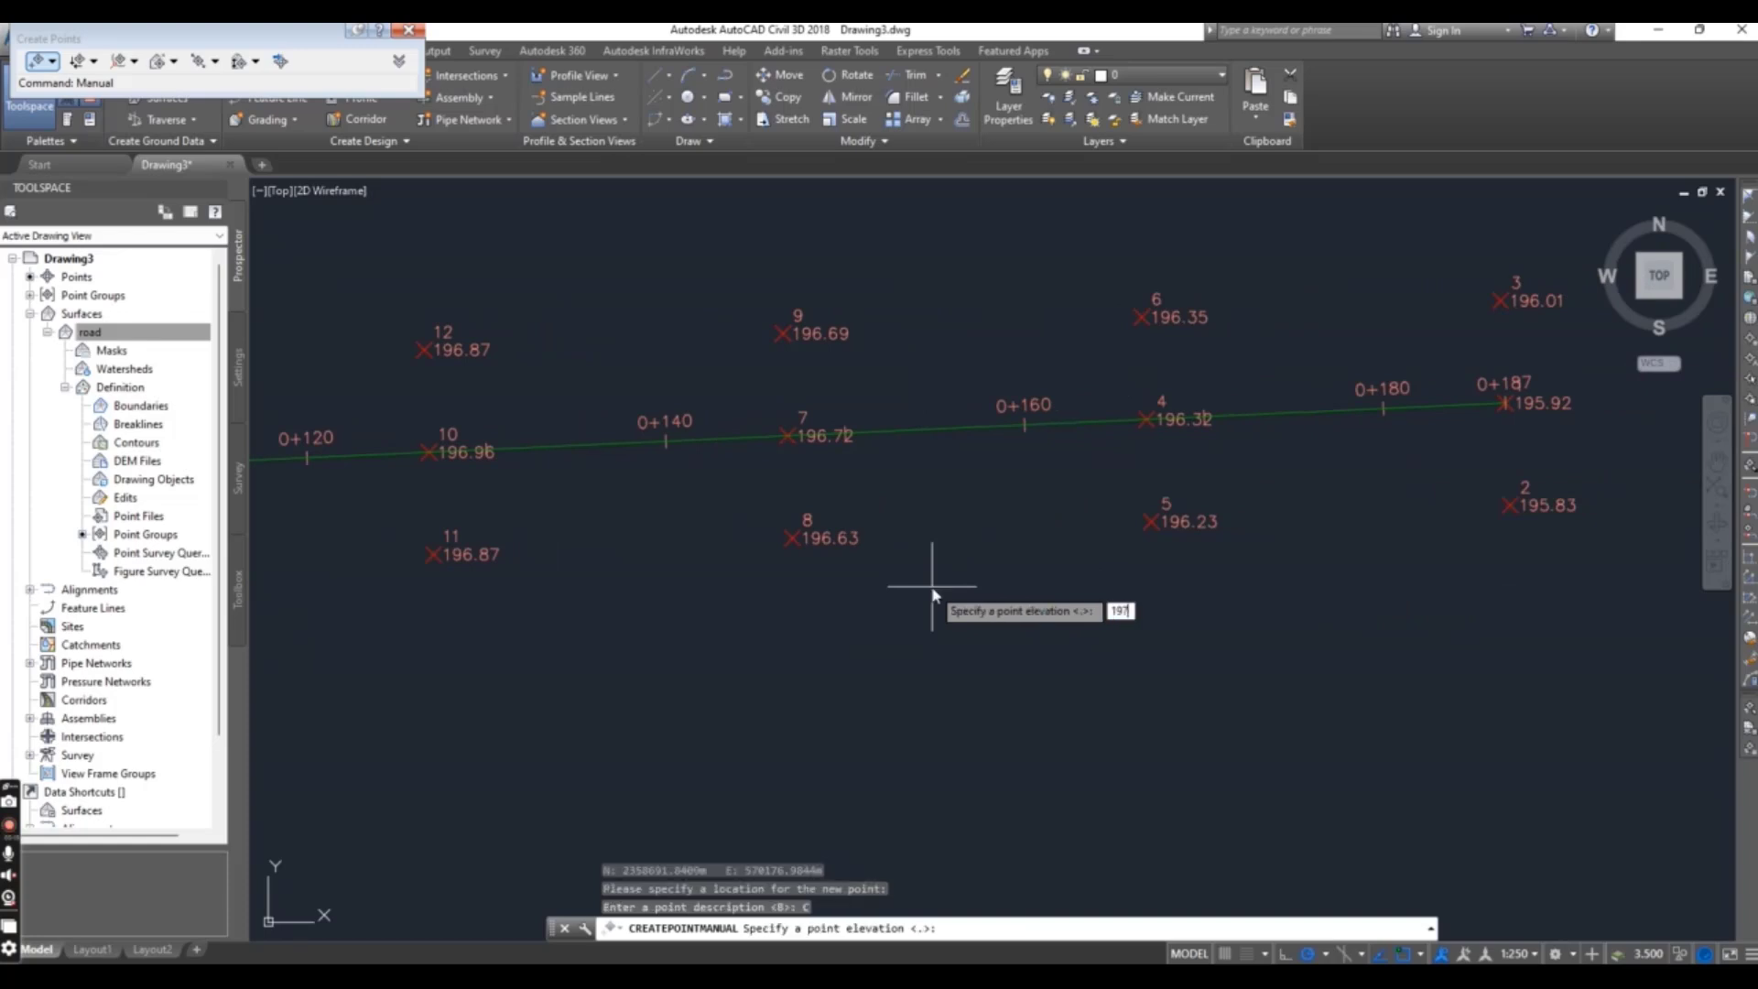
pyautogui.press('Return')
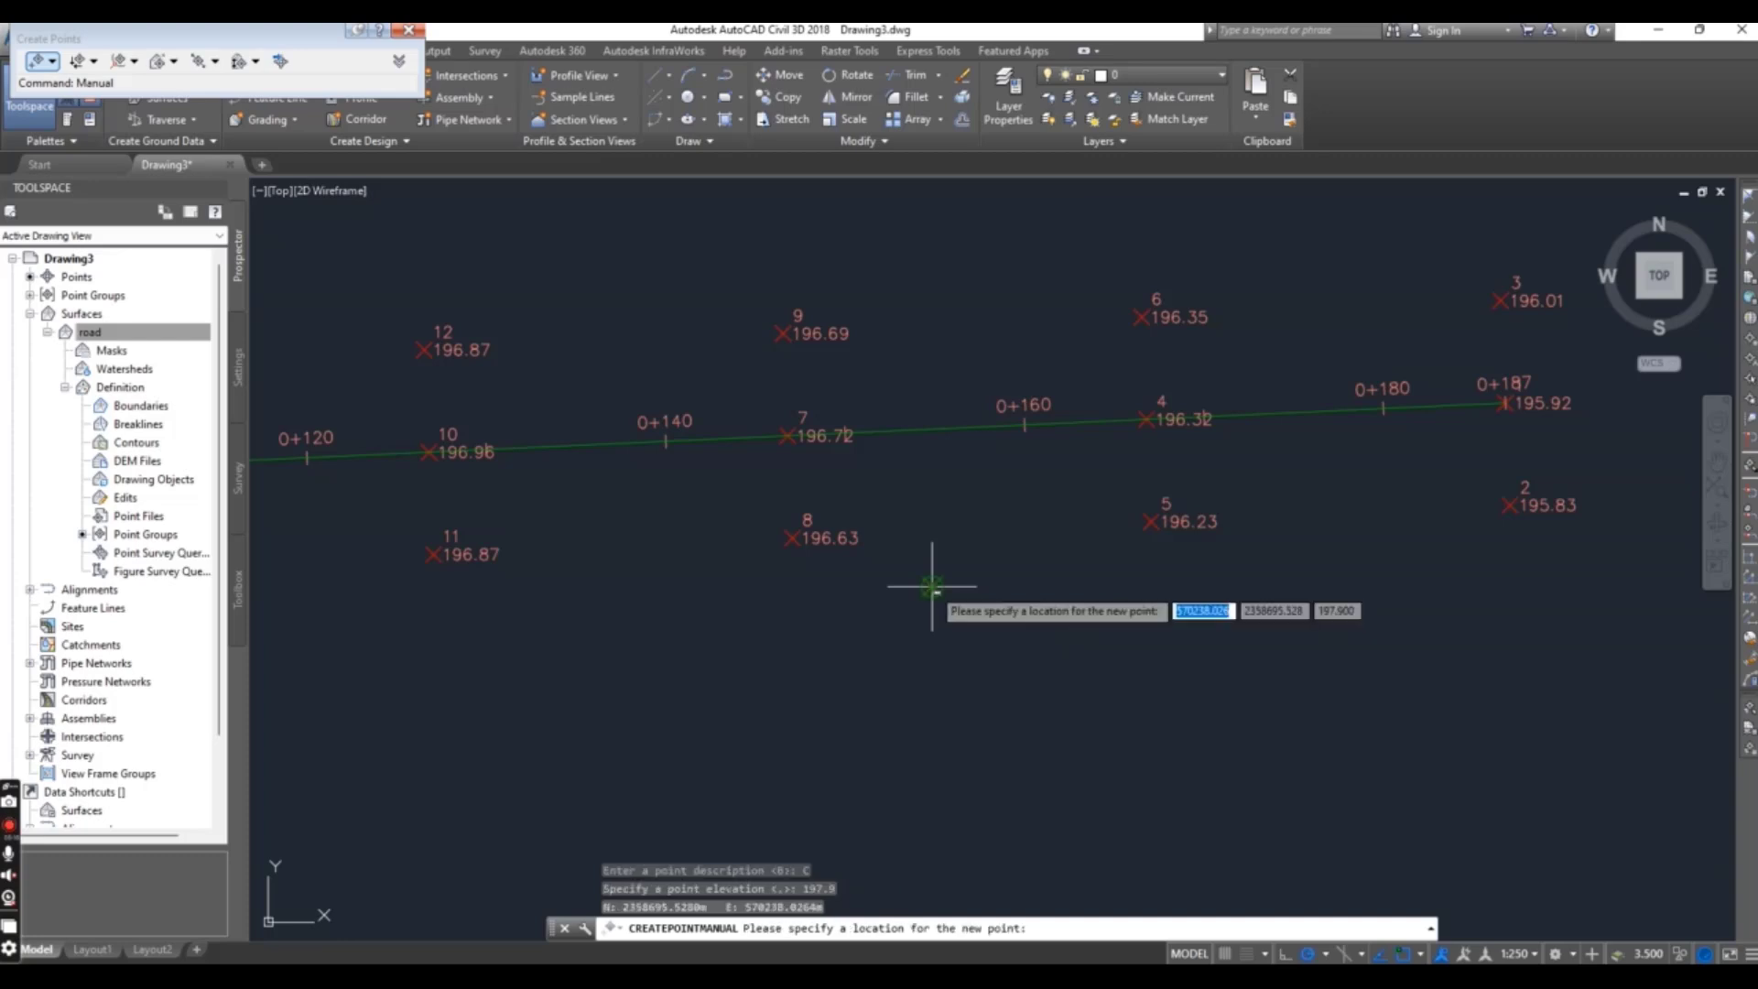
pyautogui.press('Escape')
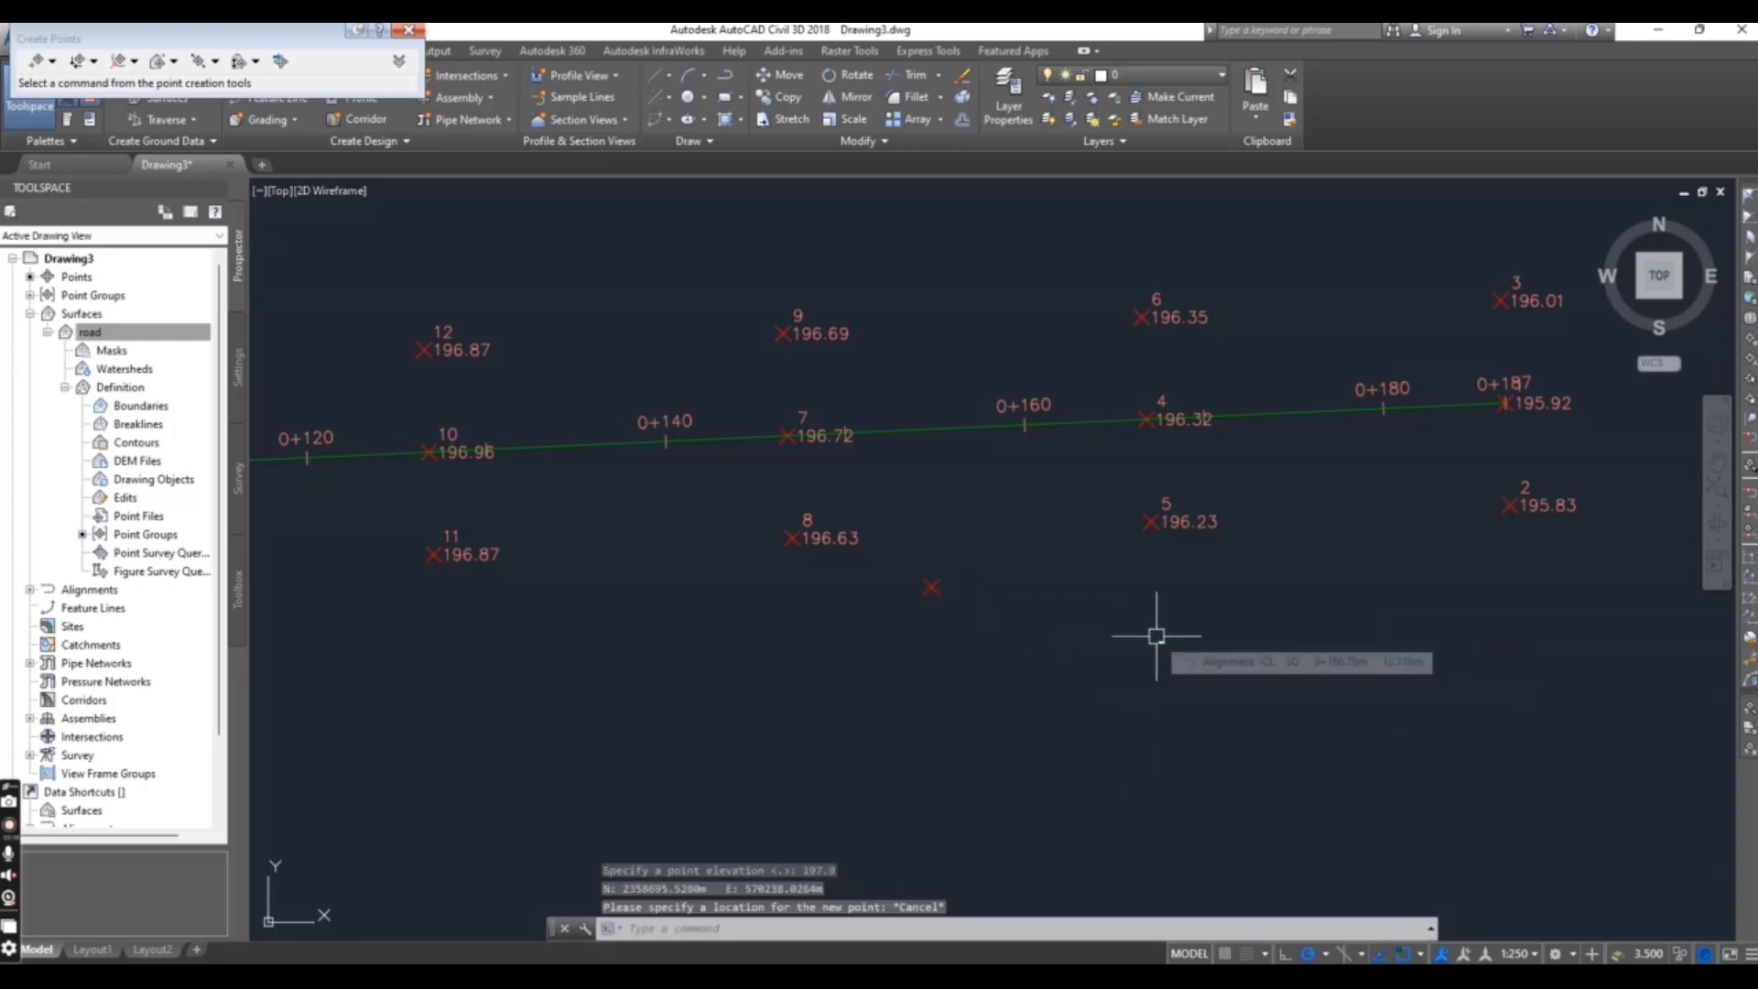
pyautogui.scroll(-4, 1028, 601)
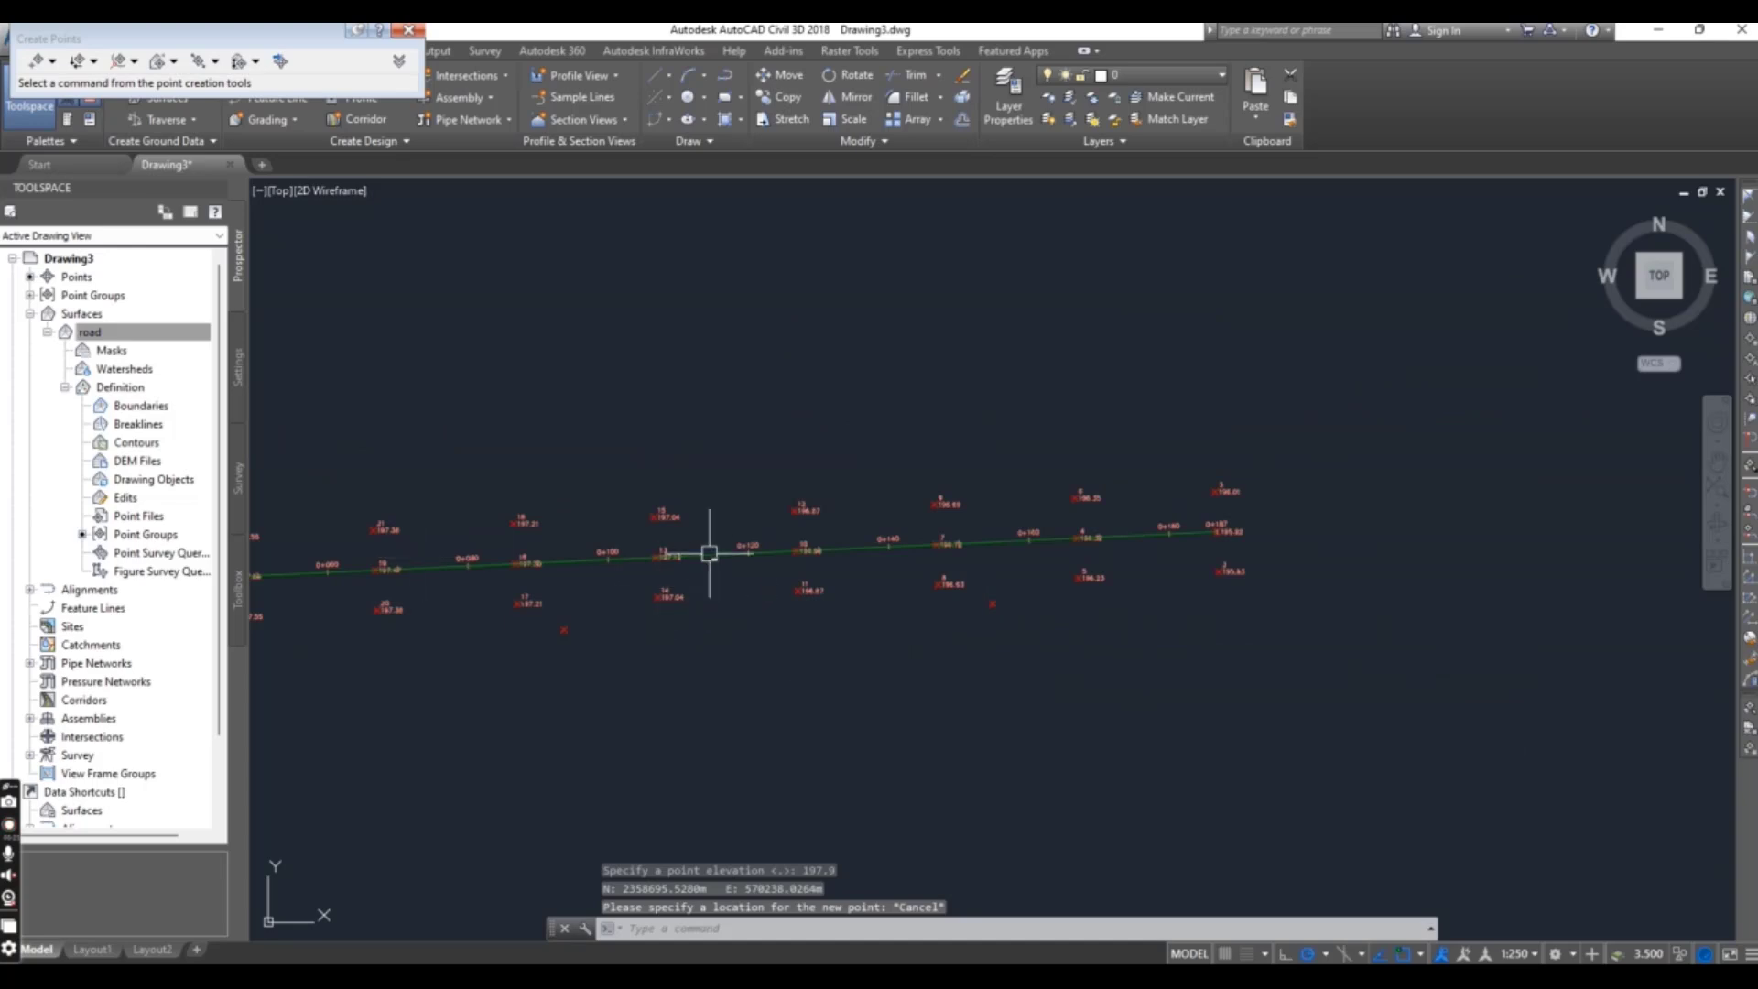
pyautogui.click(399, 32)
# In the station control properties of Alignment -CL, add a station equation at manual point A southeast of point 26.
pyautogui.scroll(4, 759, 604)
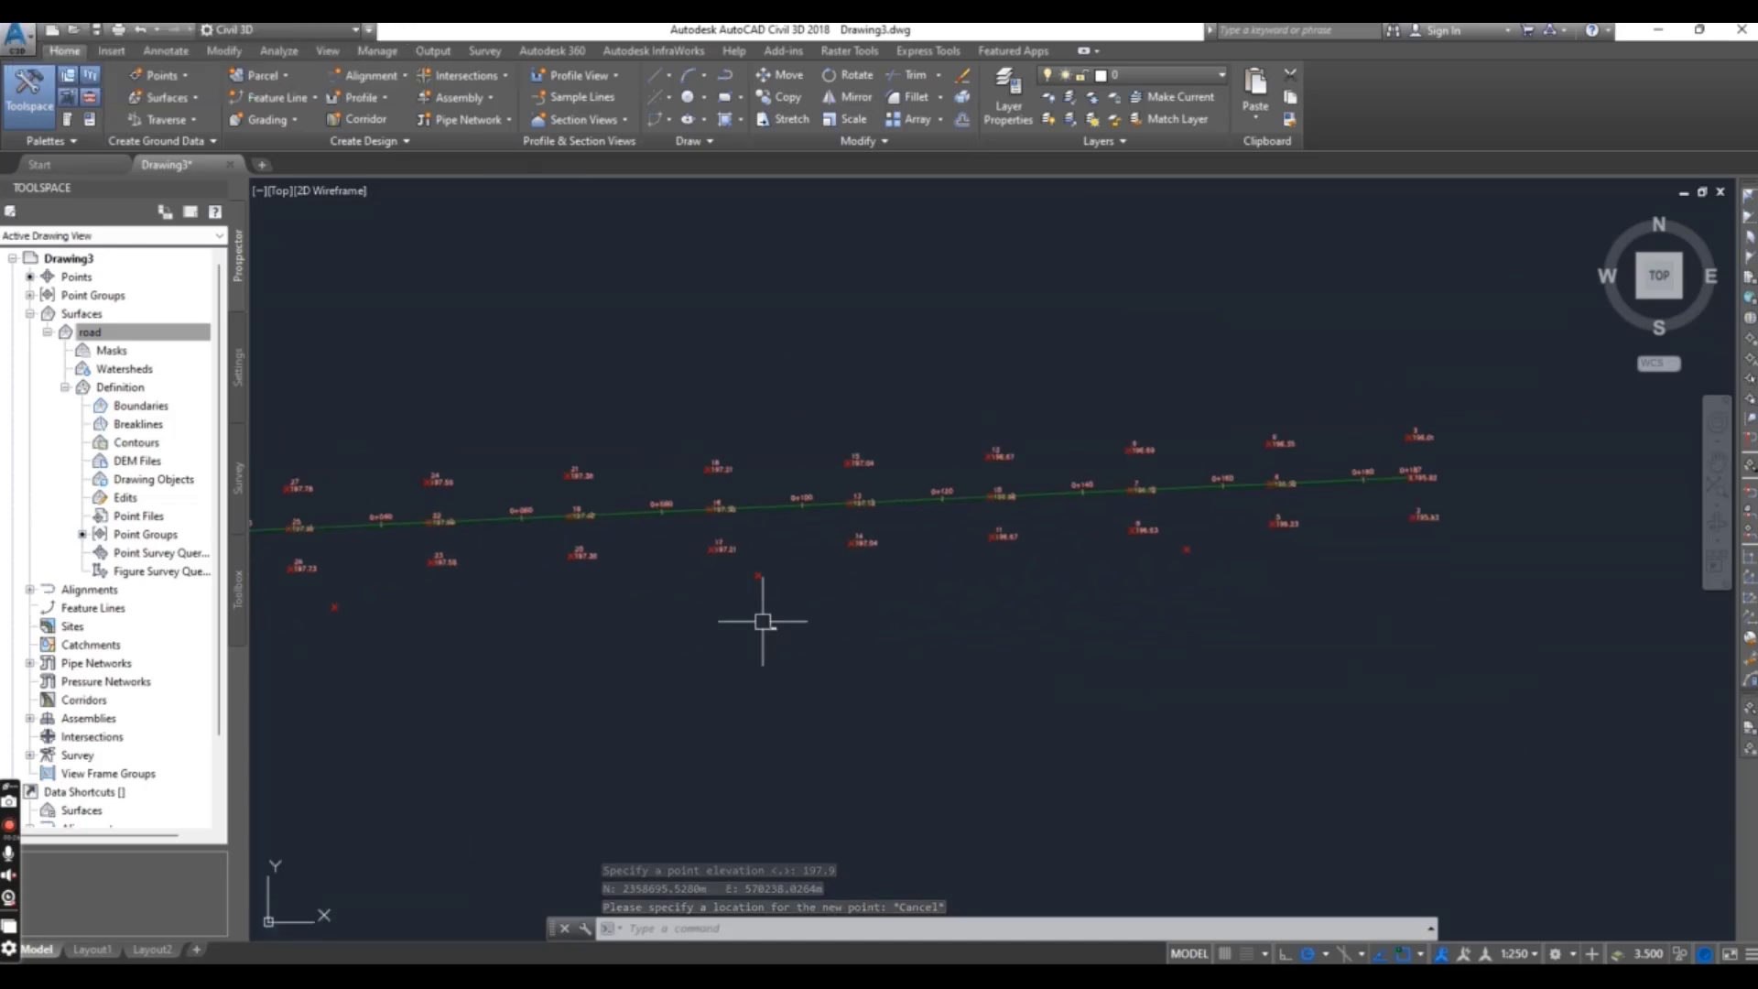
pyautogui.moveTo(687, 589); pyautogui.dragTo(1102, 519, button='middle')
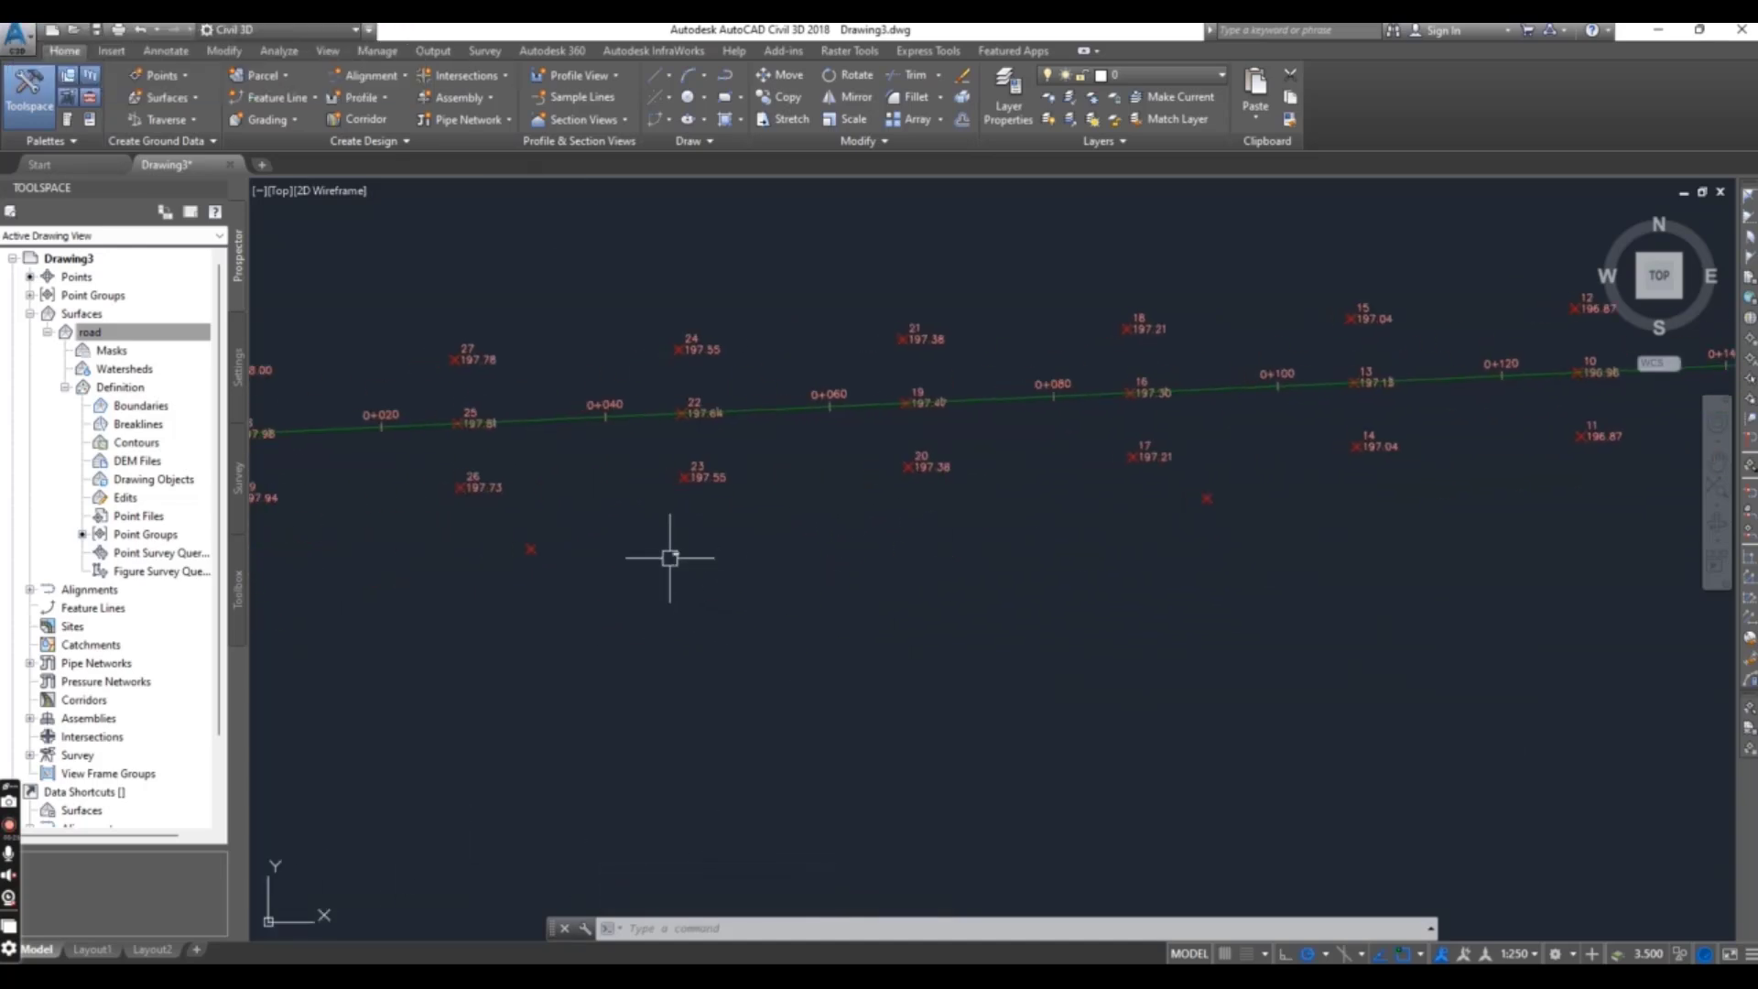
pyautogui.click(547, 424)
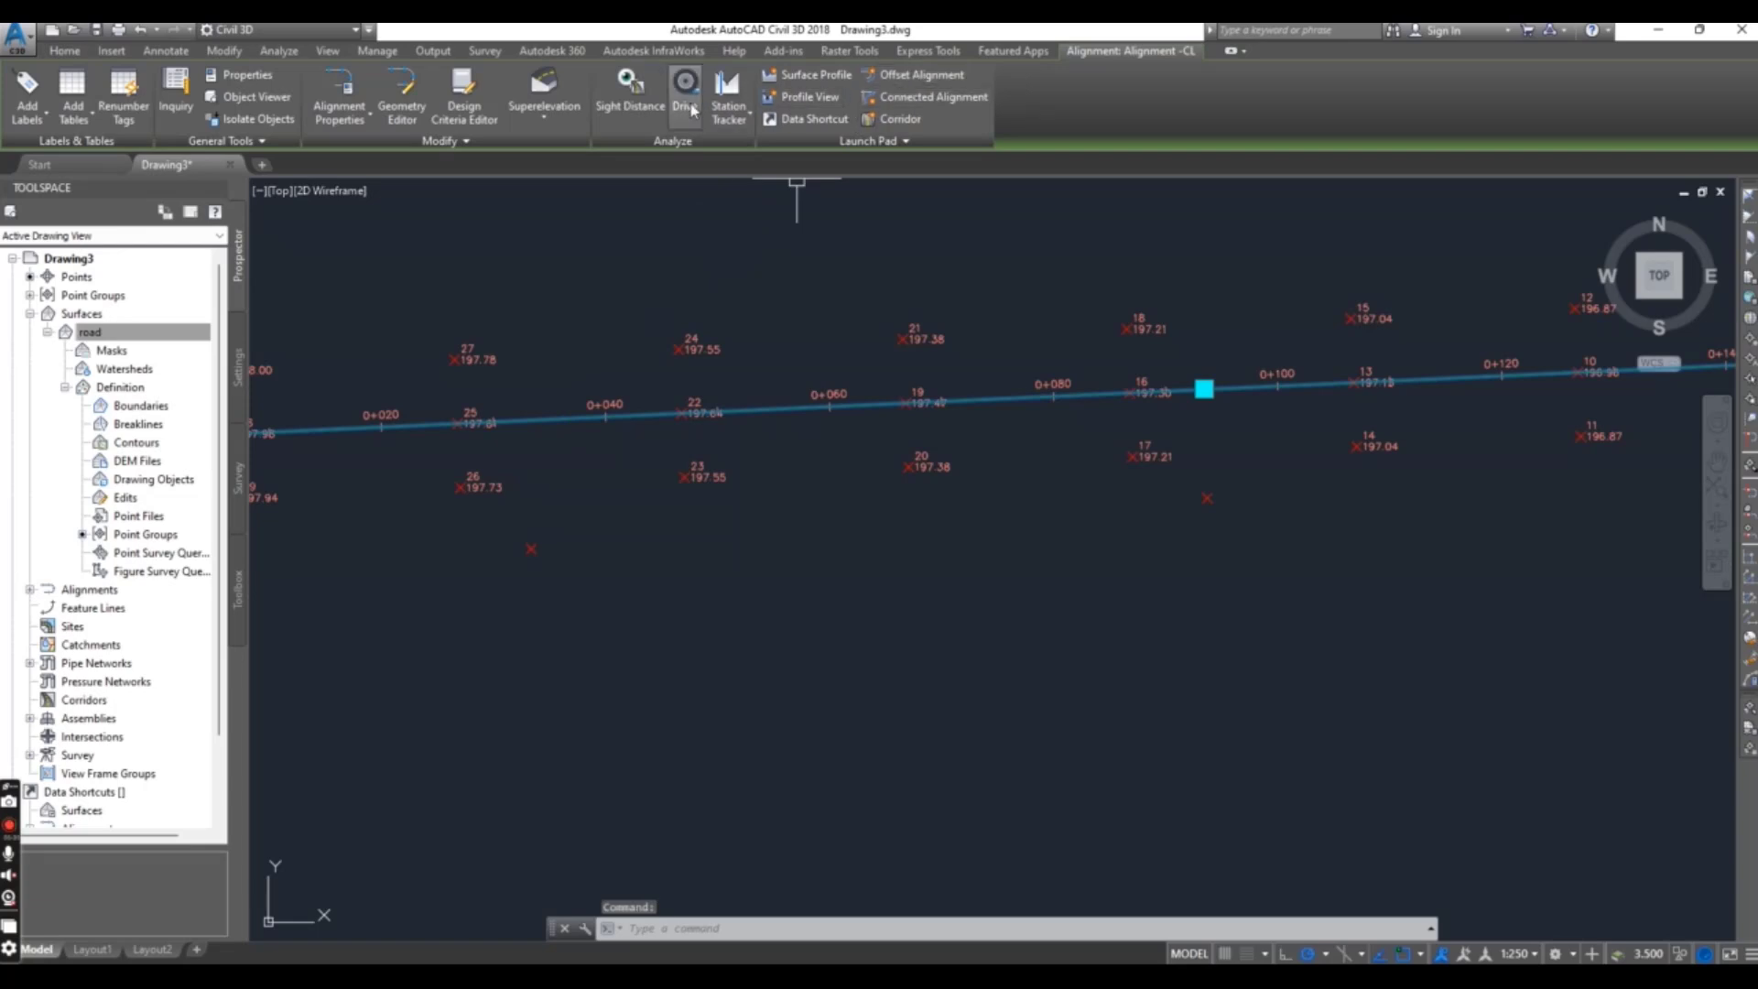
pyautogui.click(345, 129)
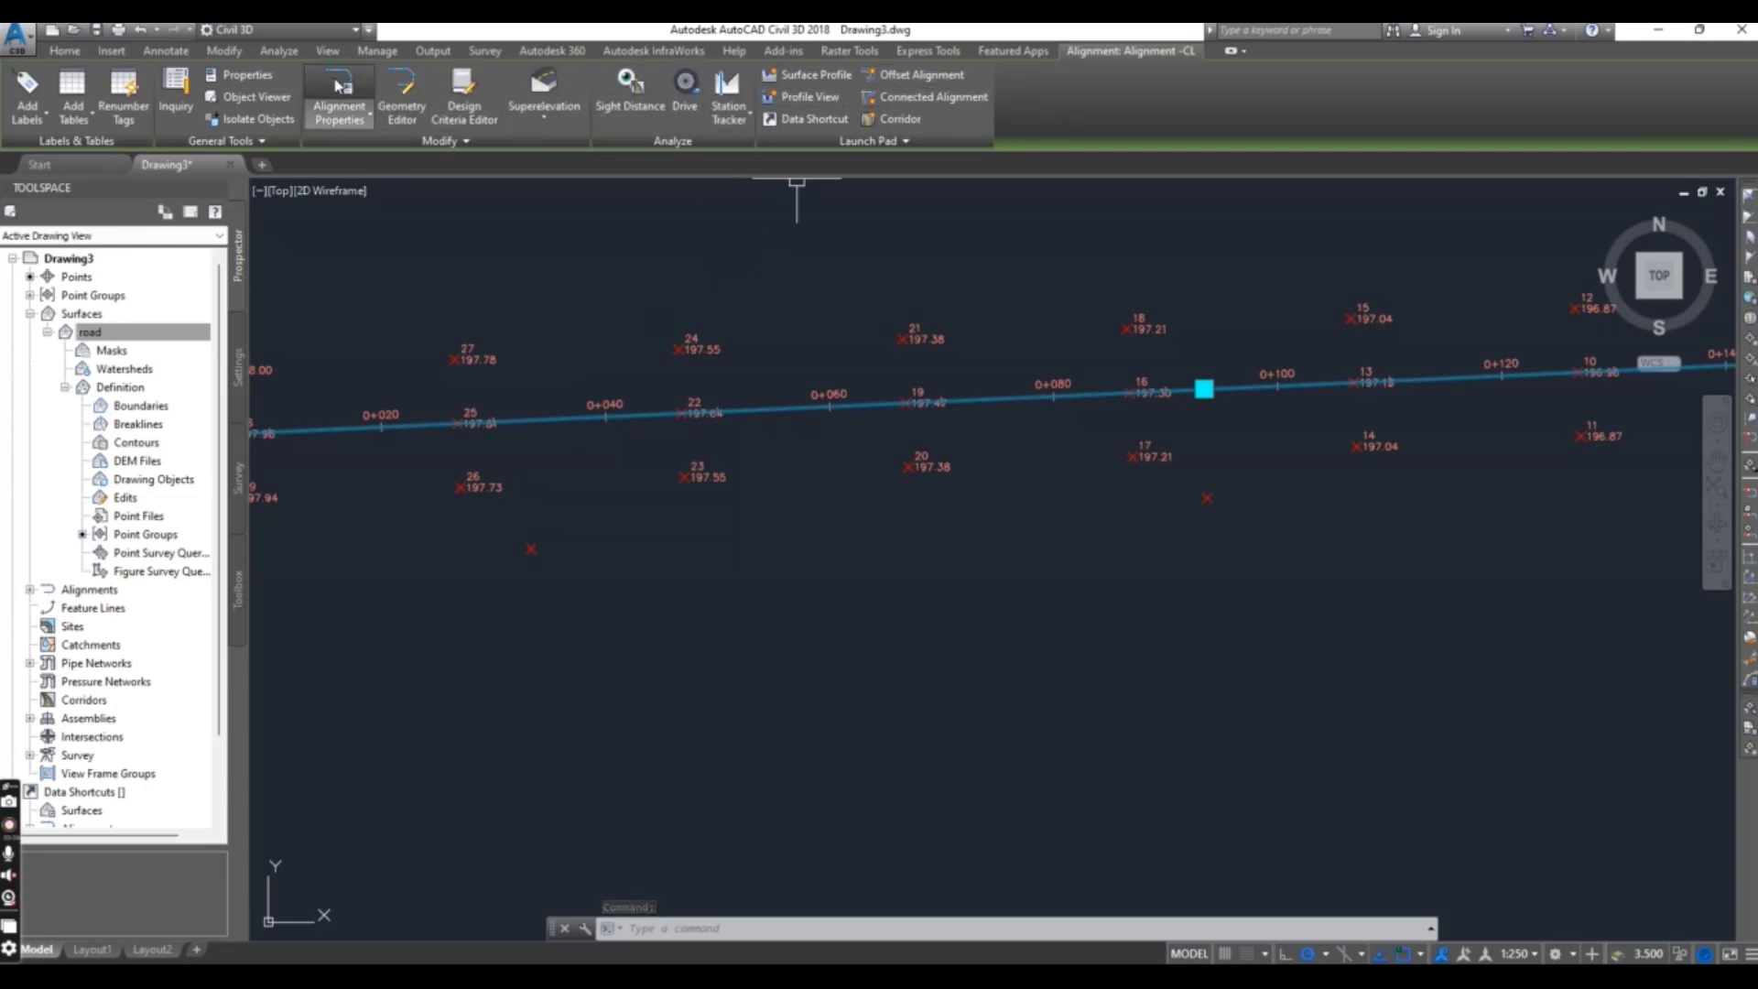
pyautogui.click(671, 322)
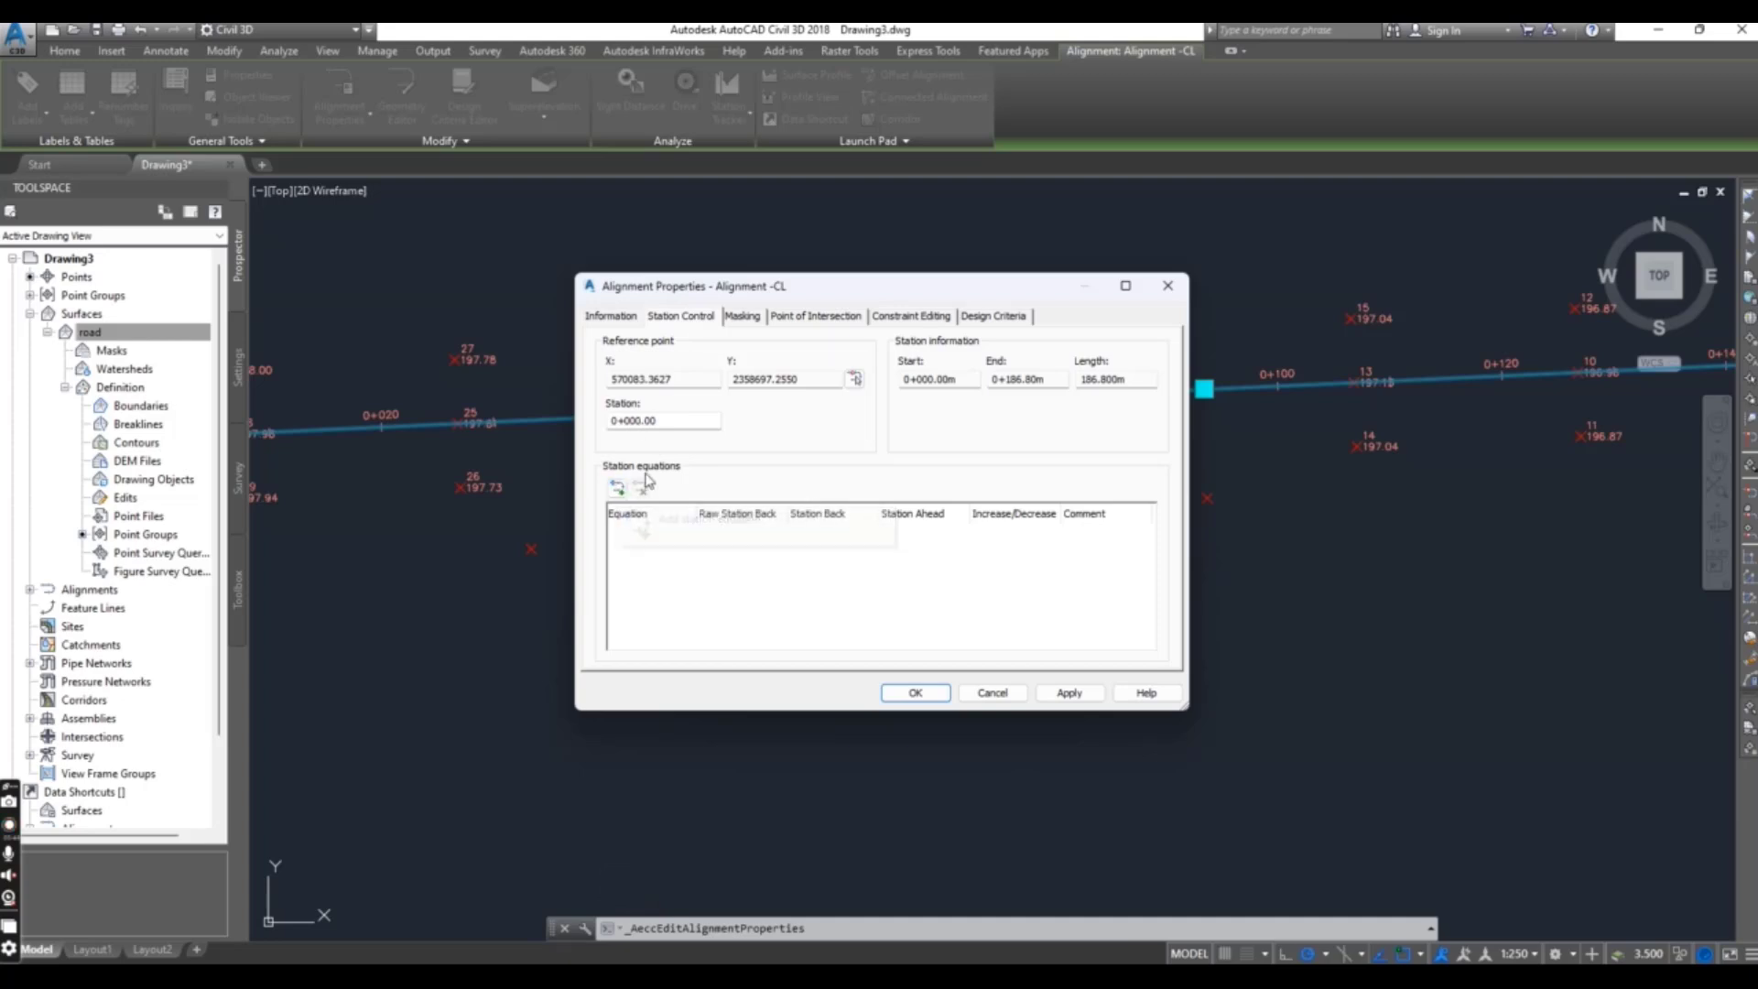
pyautogui.click(617, 490)
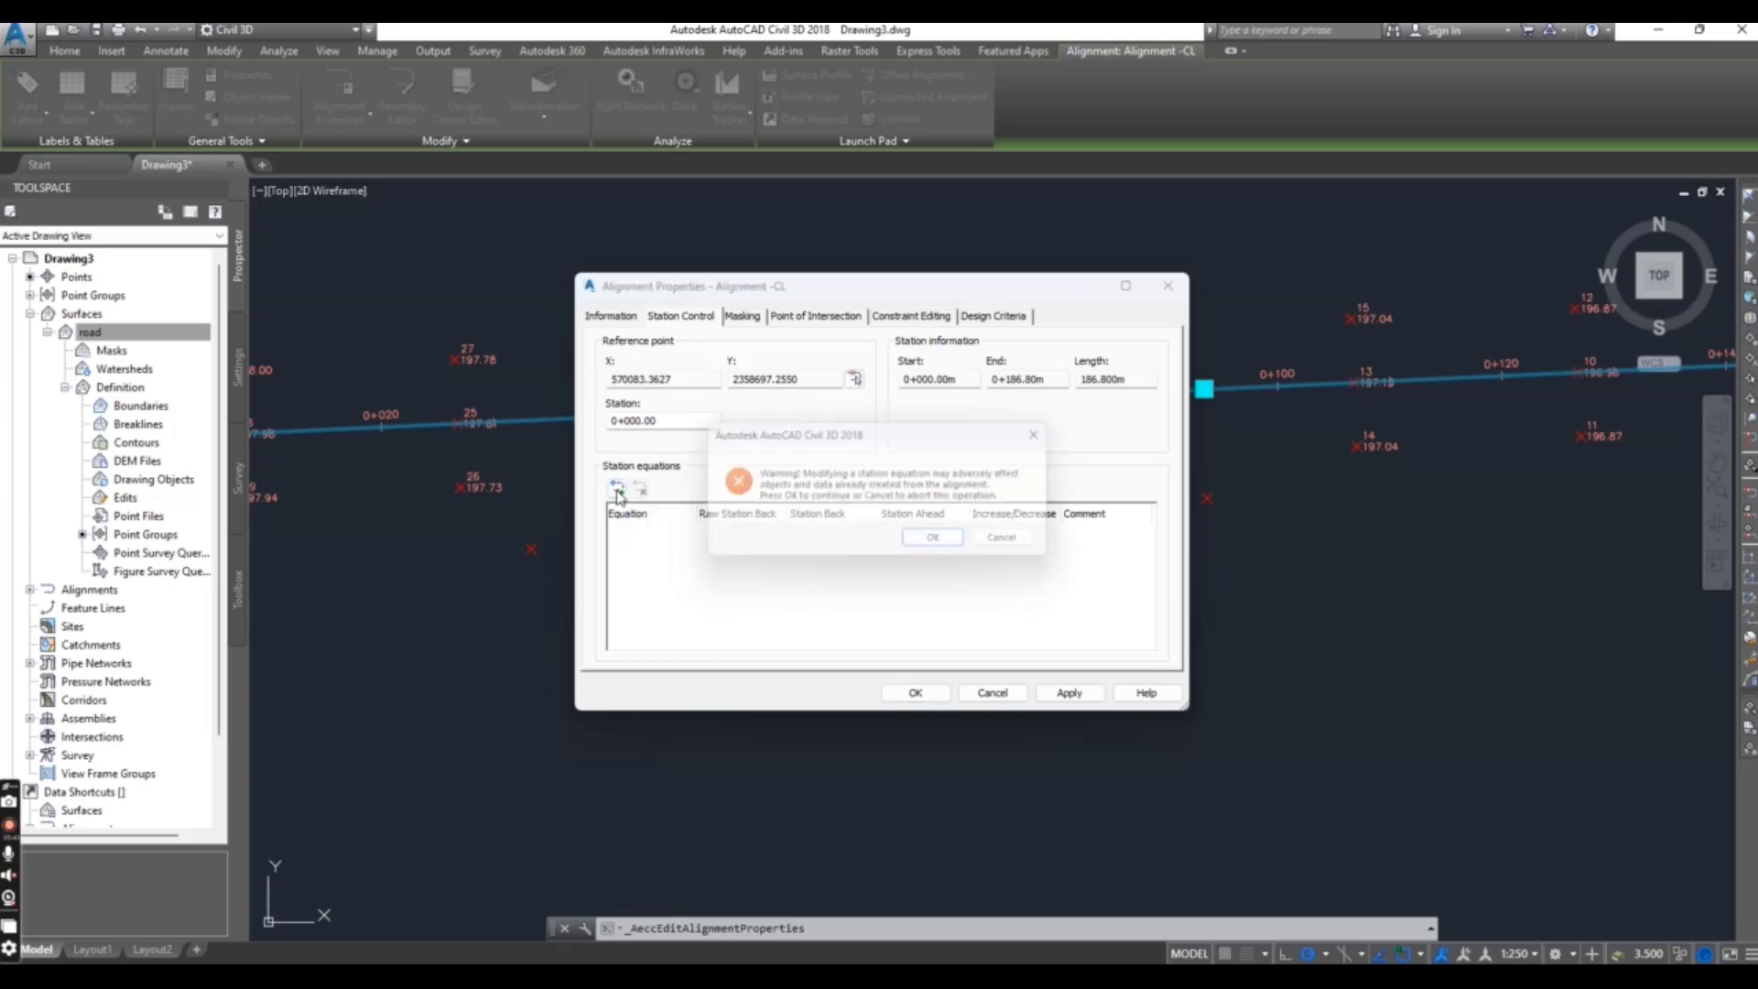
pyautogui.click(942, 544)
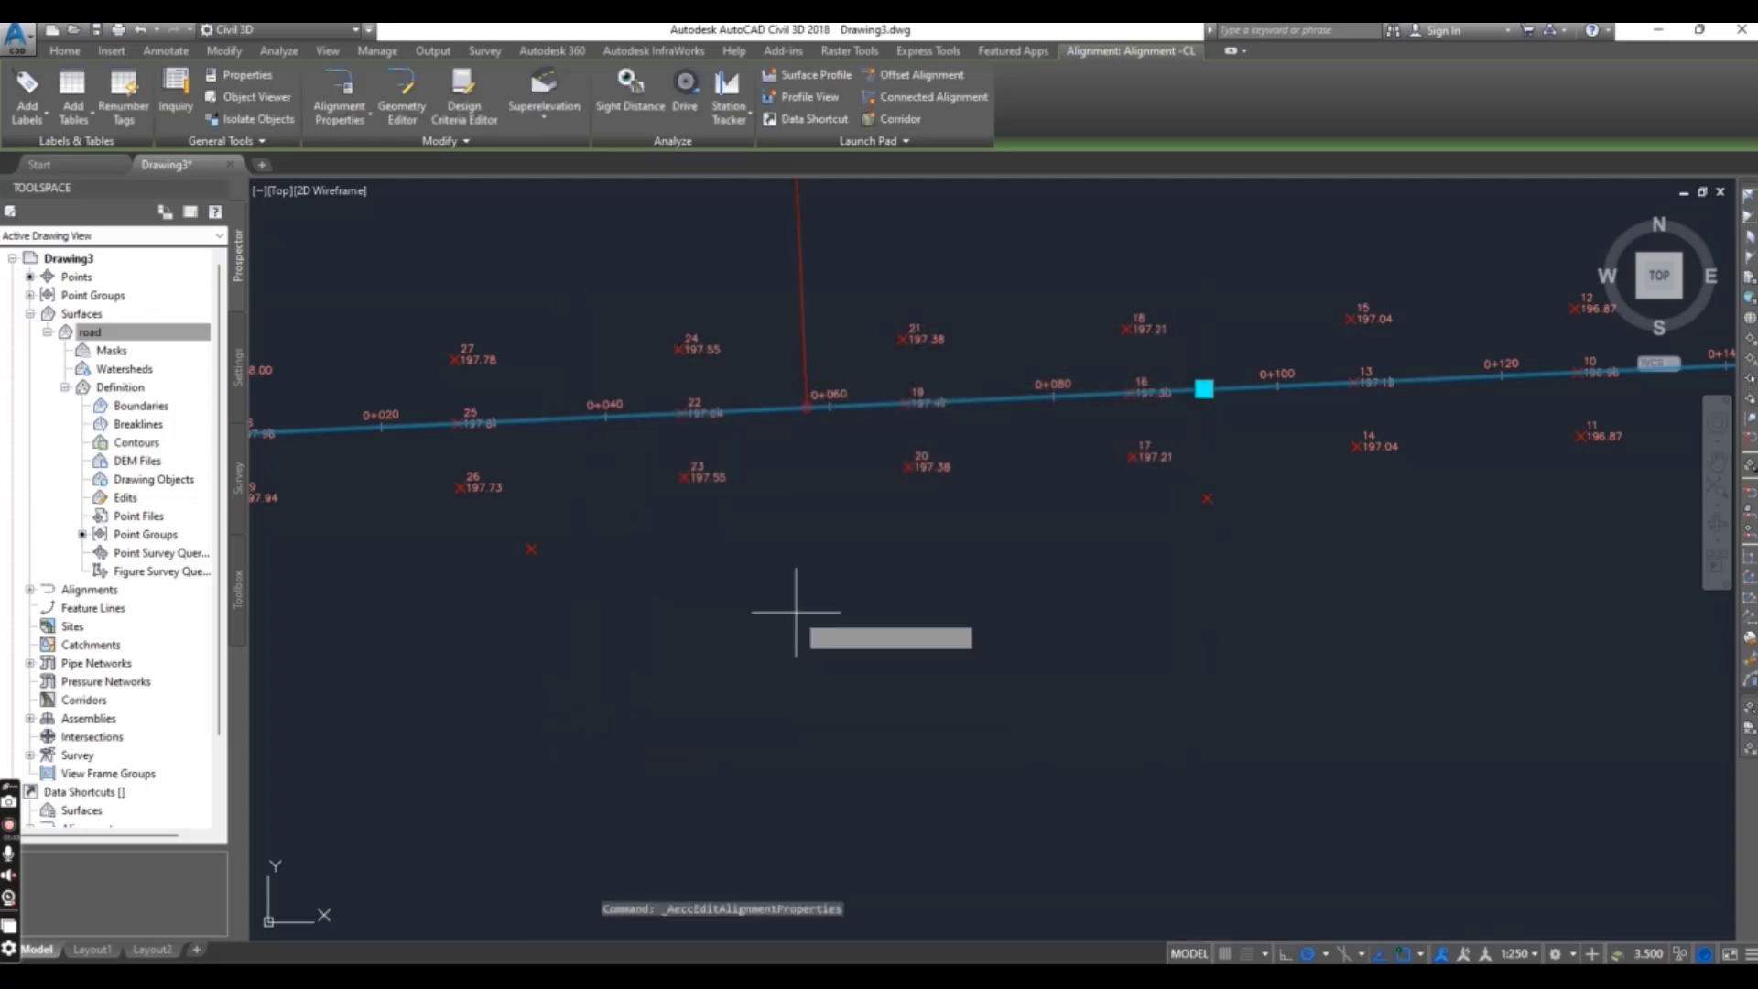
pyautogui.scroll(5, 544, 585)
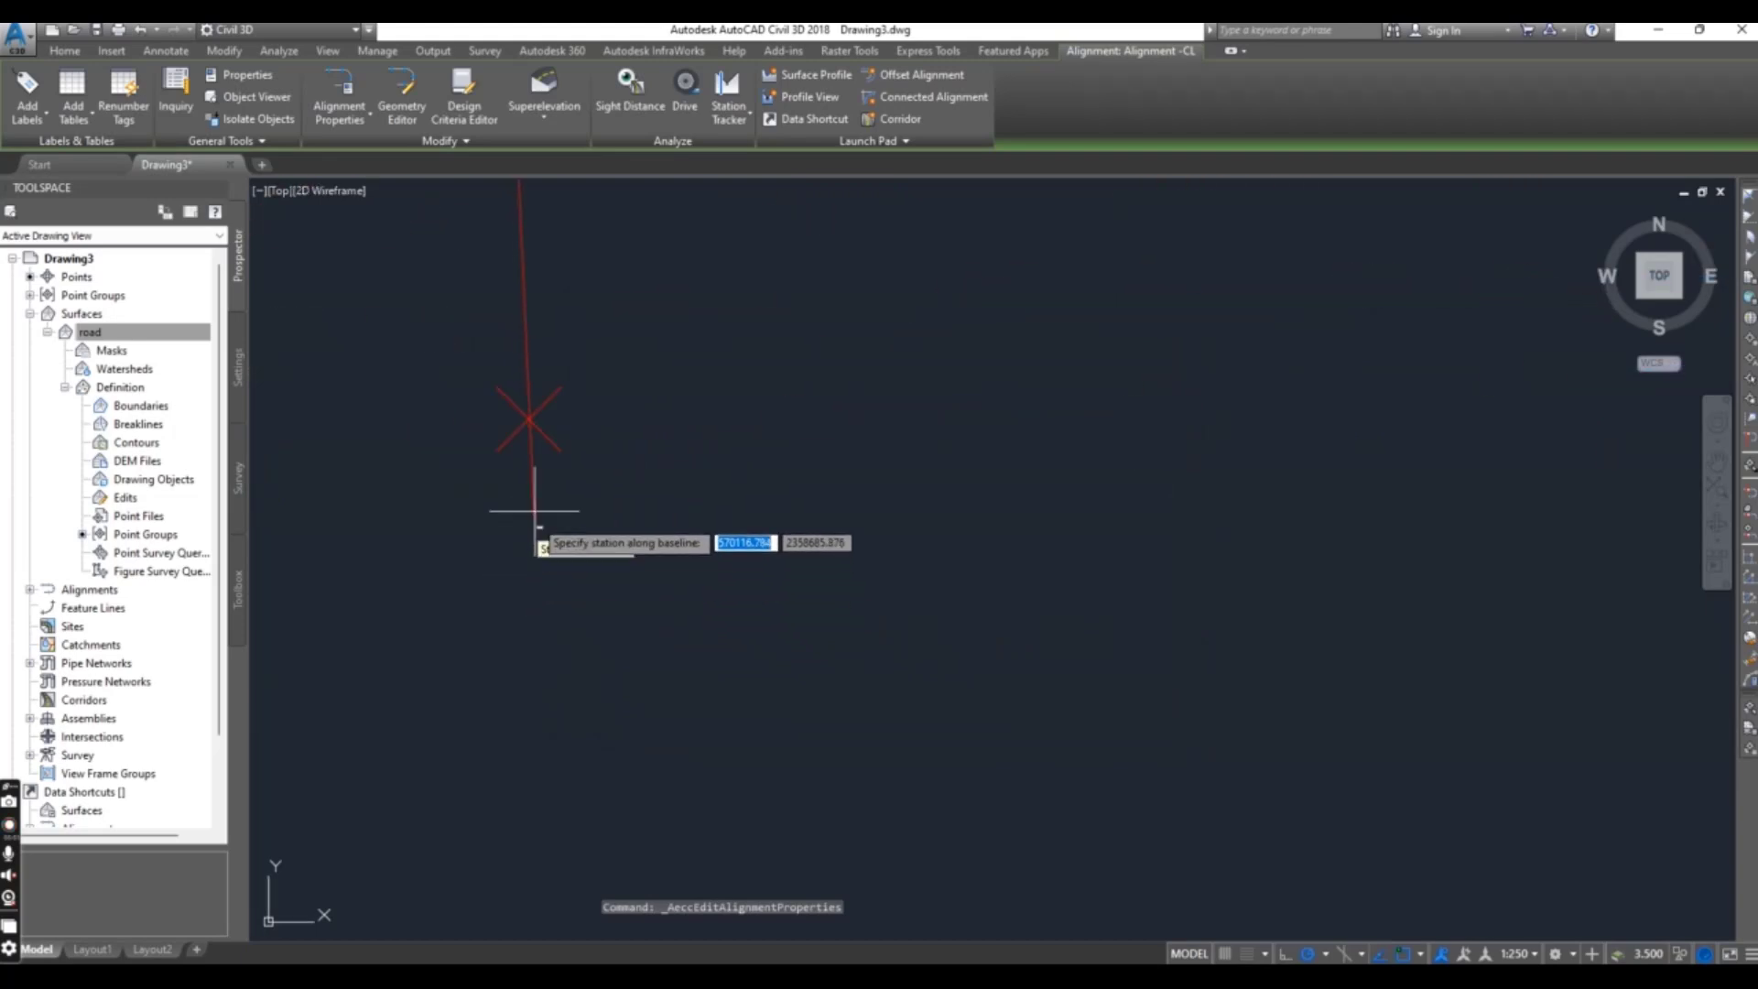
pyautogui.click(529, 419)
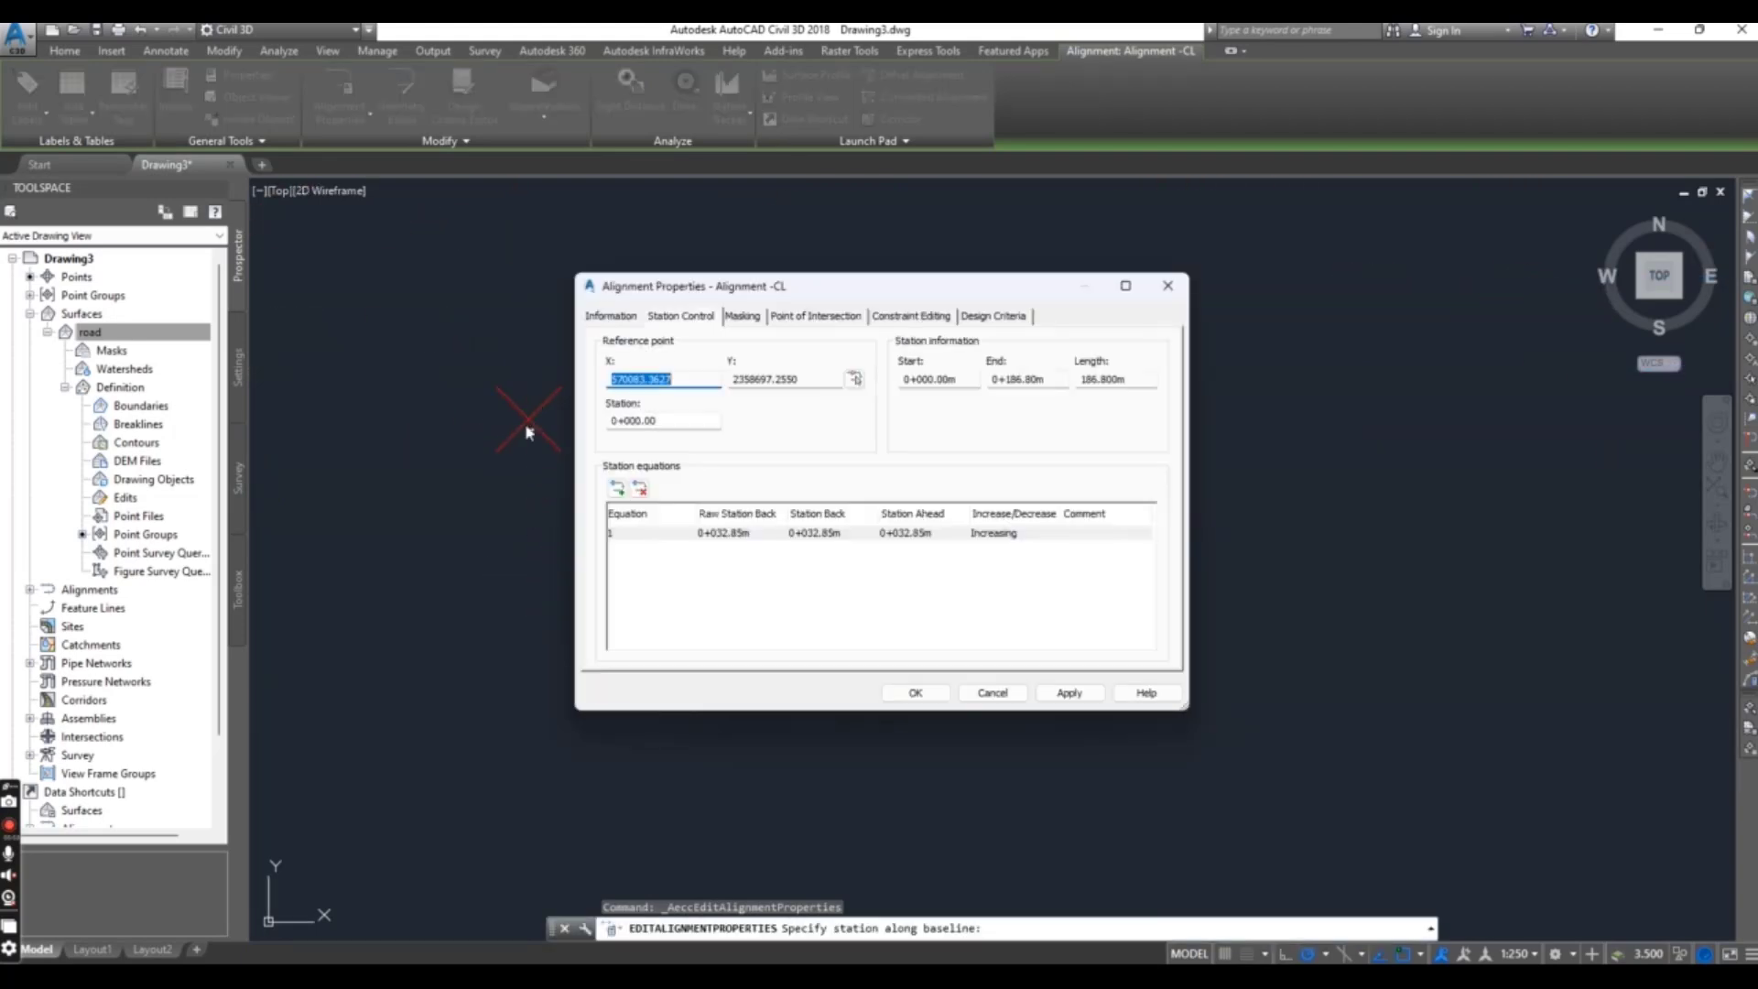
# Add a second station equation to Alignment -CL at manual point B southeast of point 17.
pyautogui.click(617, 487)
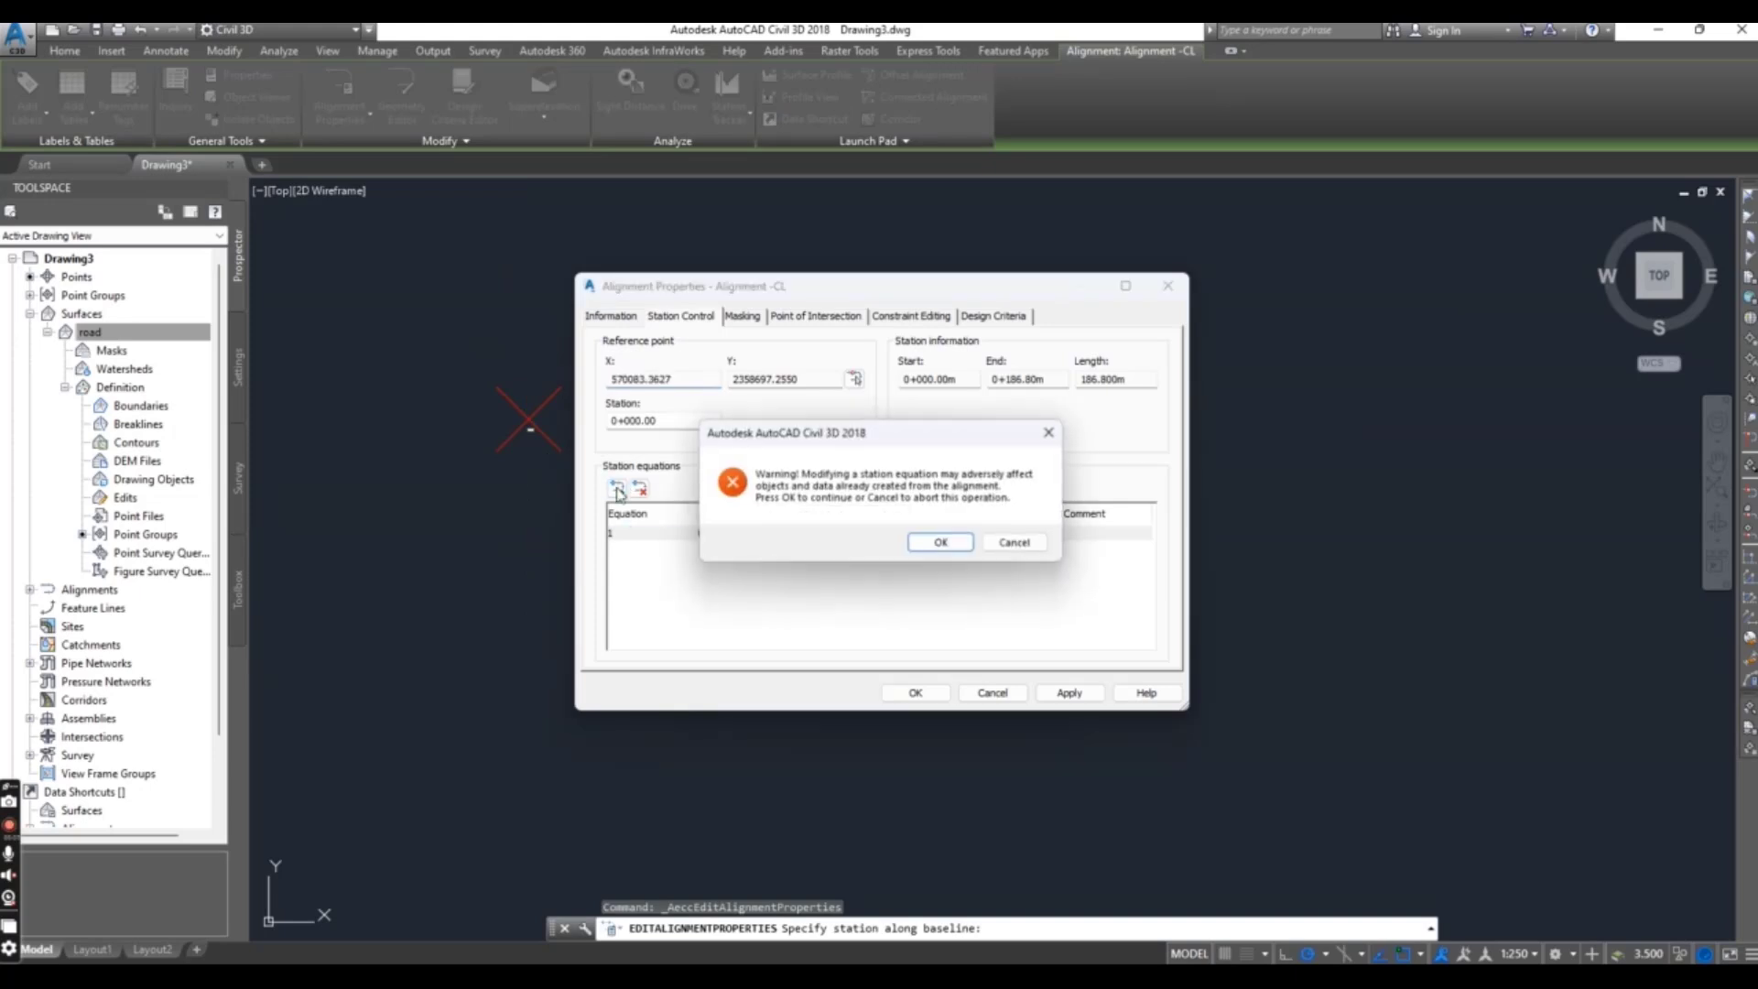
pyautogui.click(934, 549)
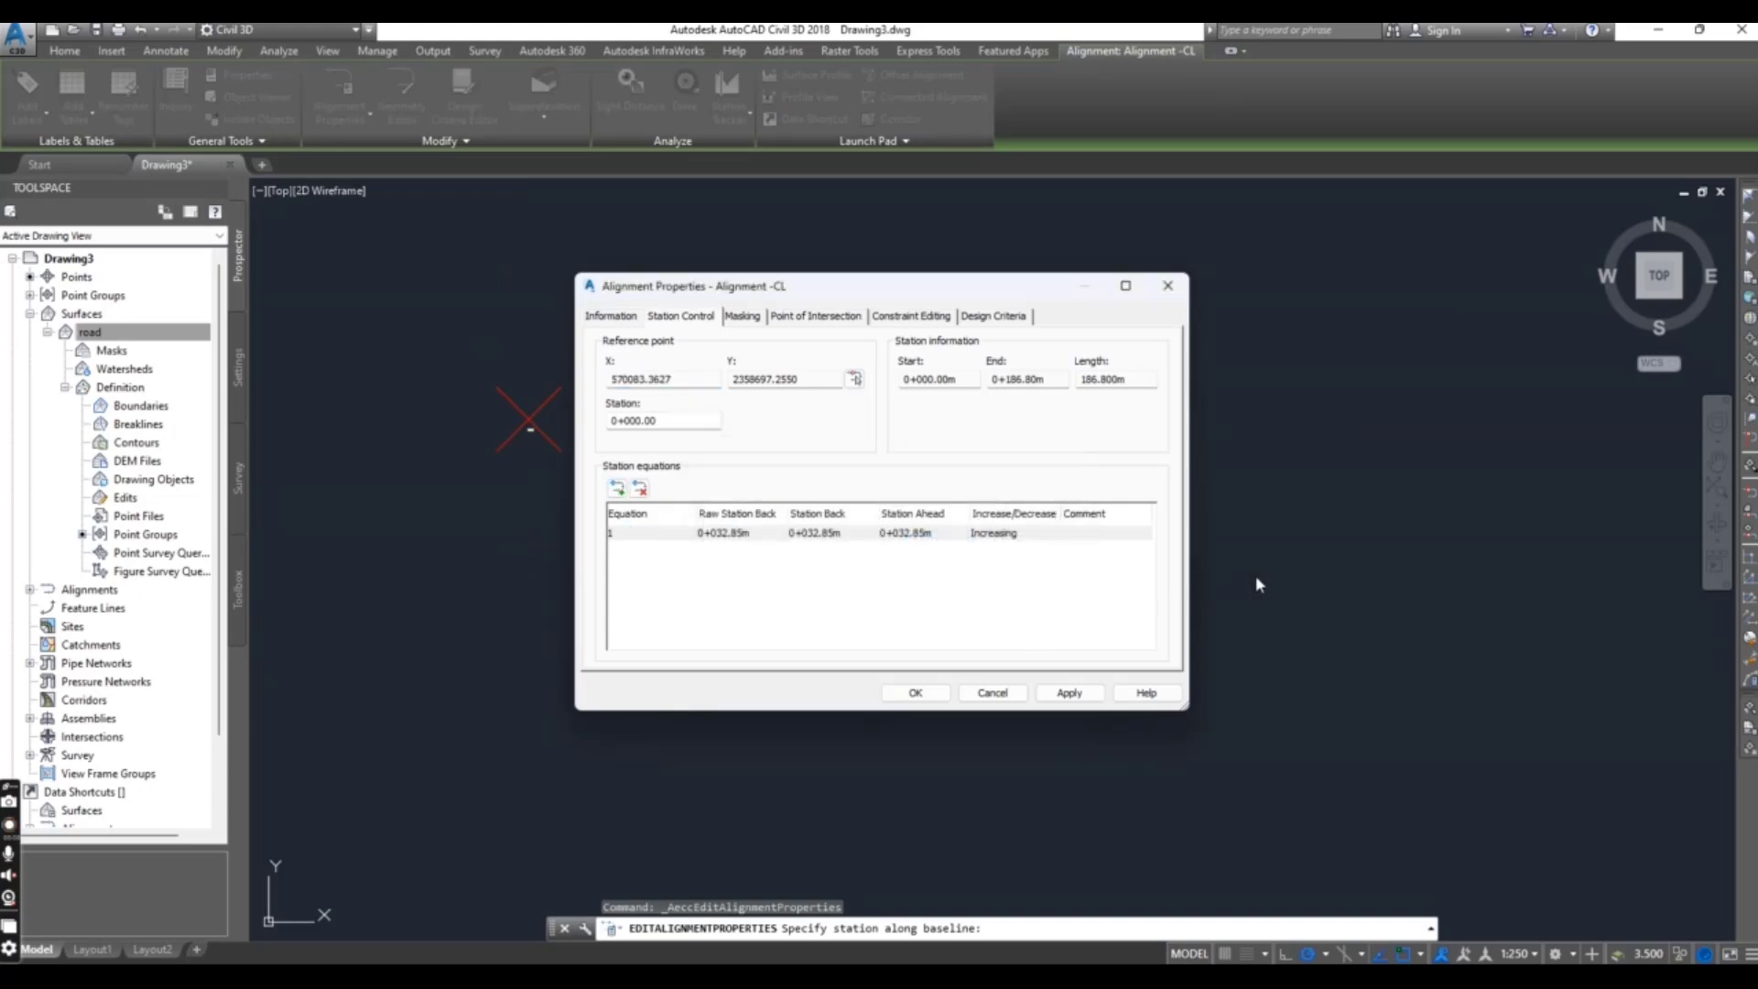
pyautogui.scroll(-4, 1352, 577)
pyautogui.scroll(2, 687, 635)
pyautogui.scroll(-2, 1135, 613)
pyautogui.scroll(8, 812, 503)
pyautogui.click(698, 492)
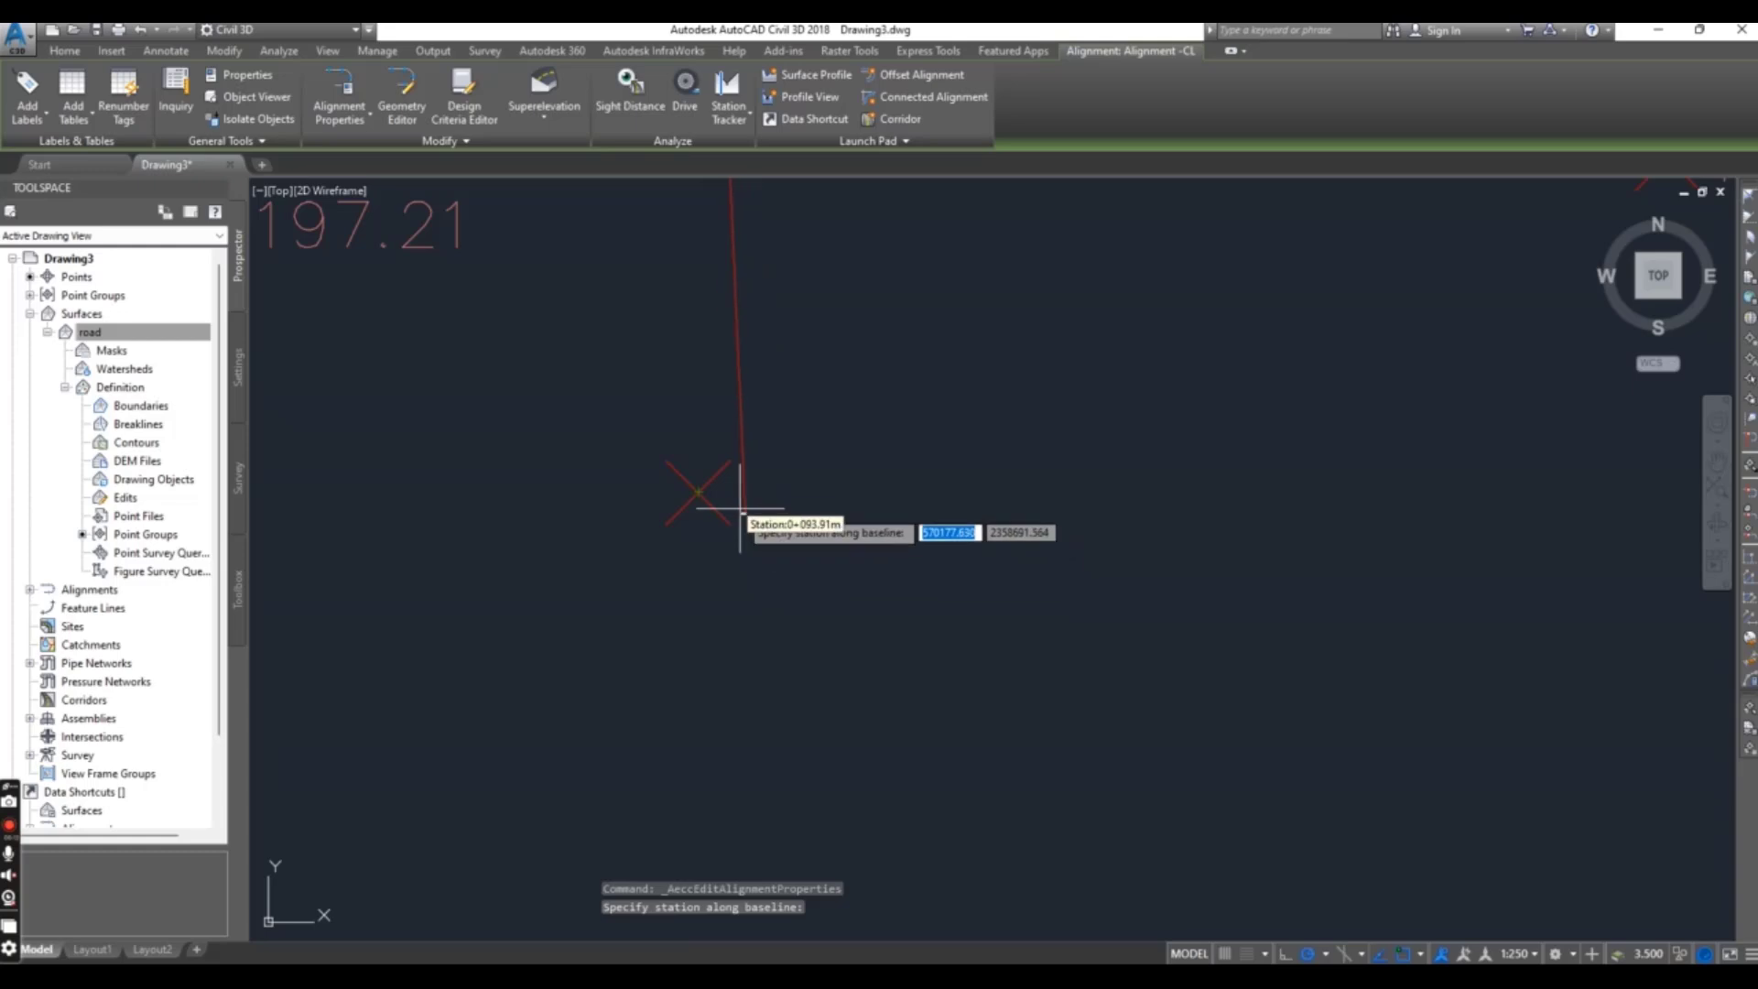
pyautogui.click(698, 492)
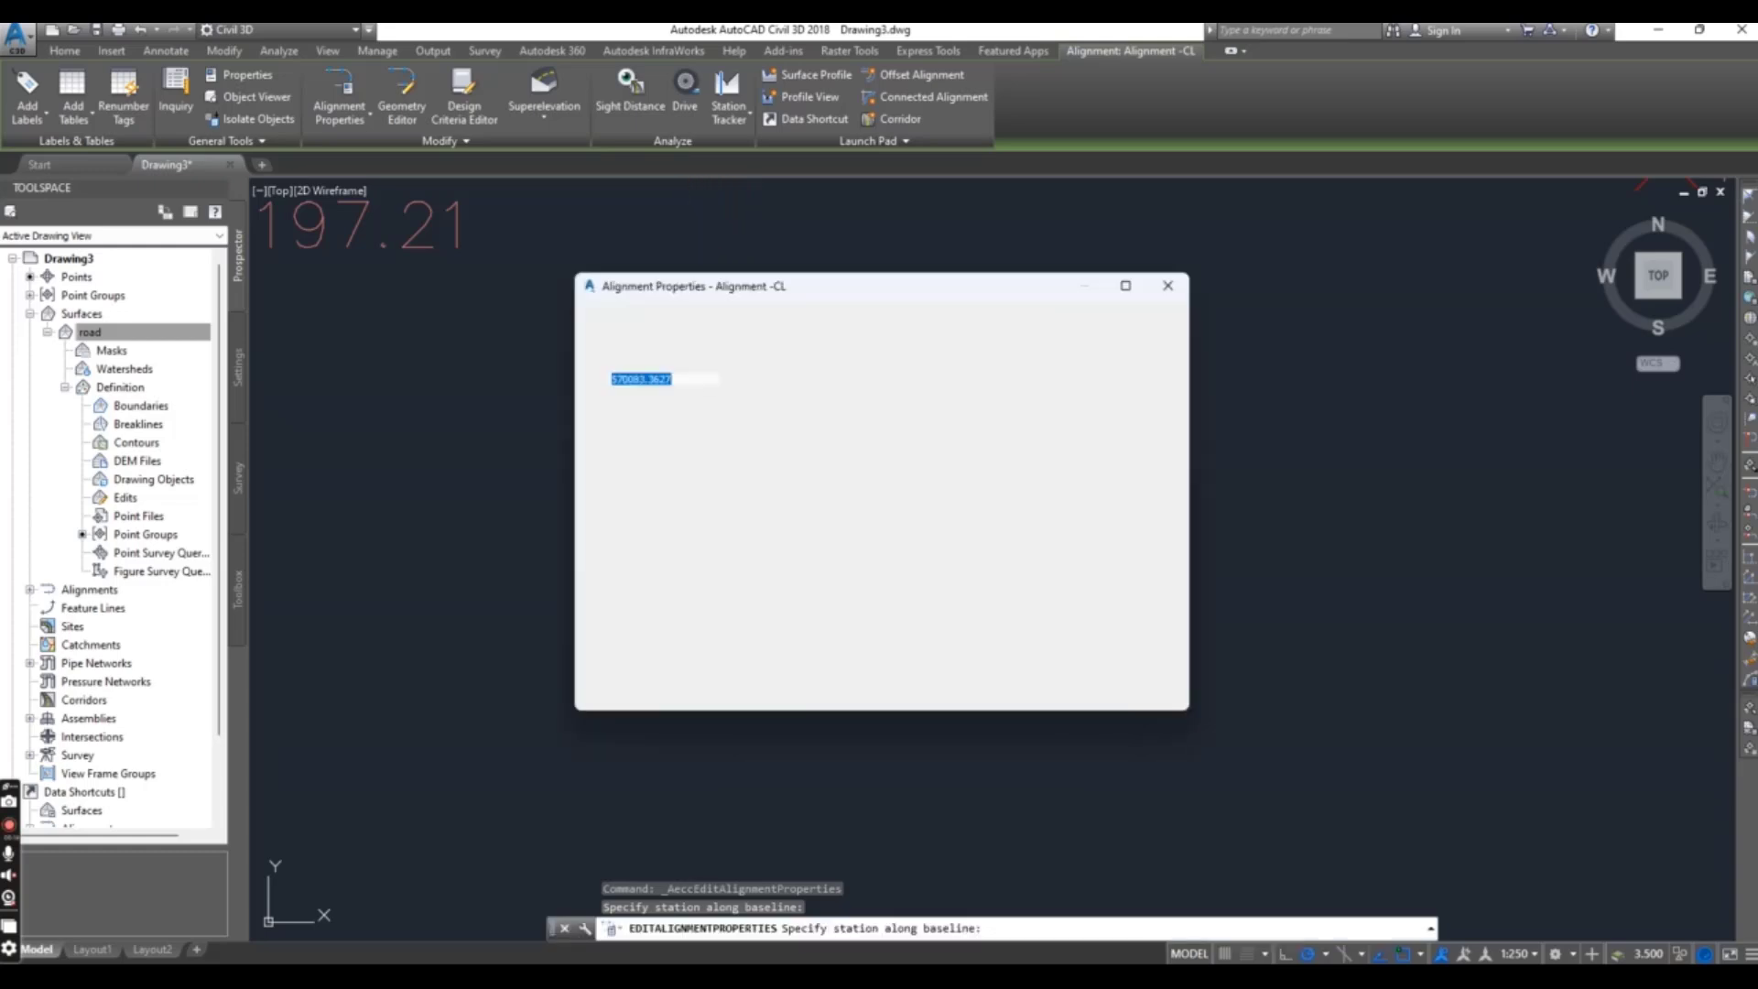
# Add a third station equation at manual point C southeast of point 8, and accept the alignment properties.
pyautogui.click(615, 489)
pyautogui.click(1010, 542)
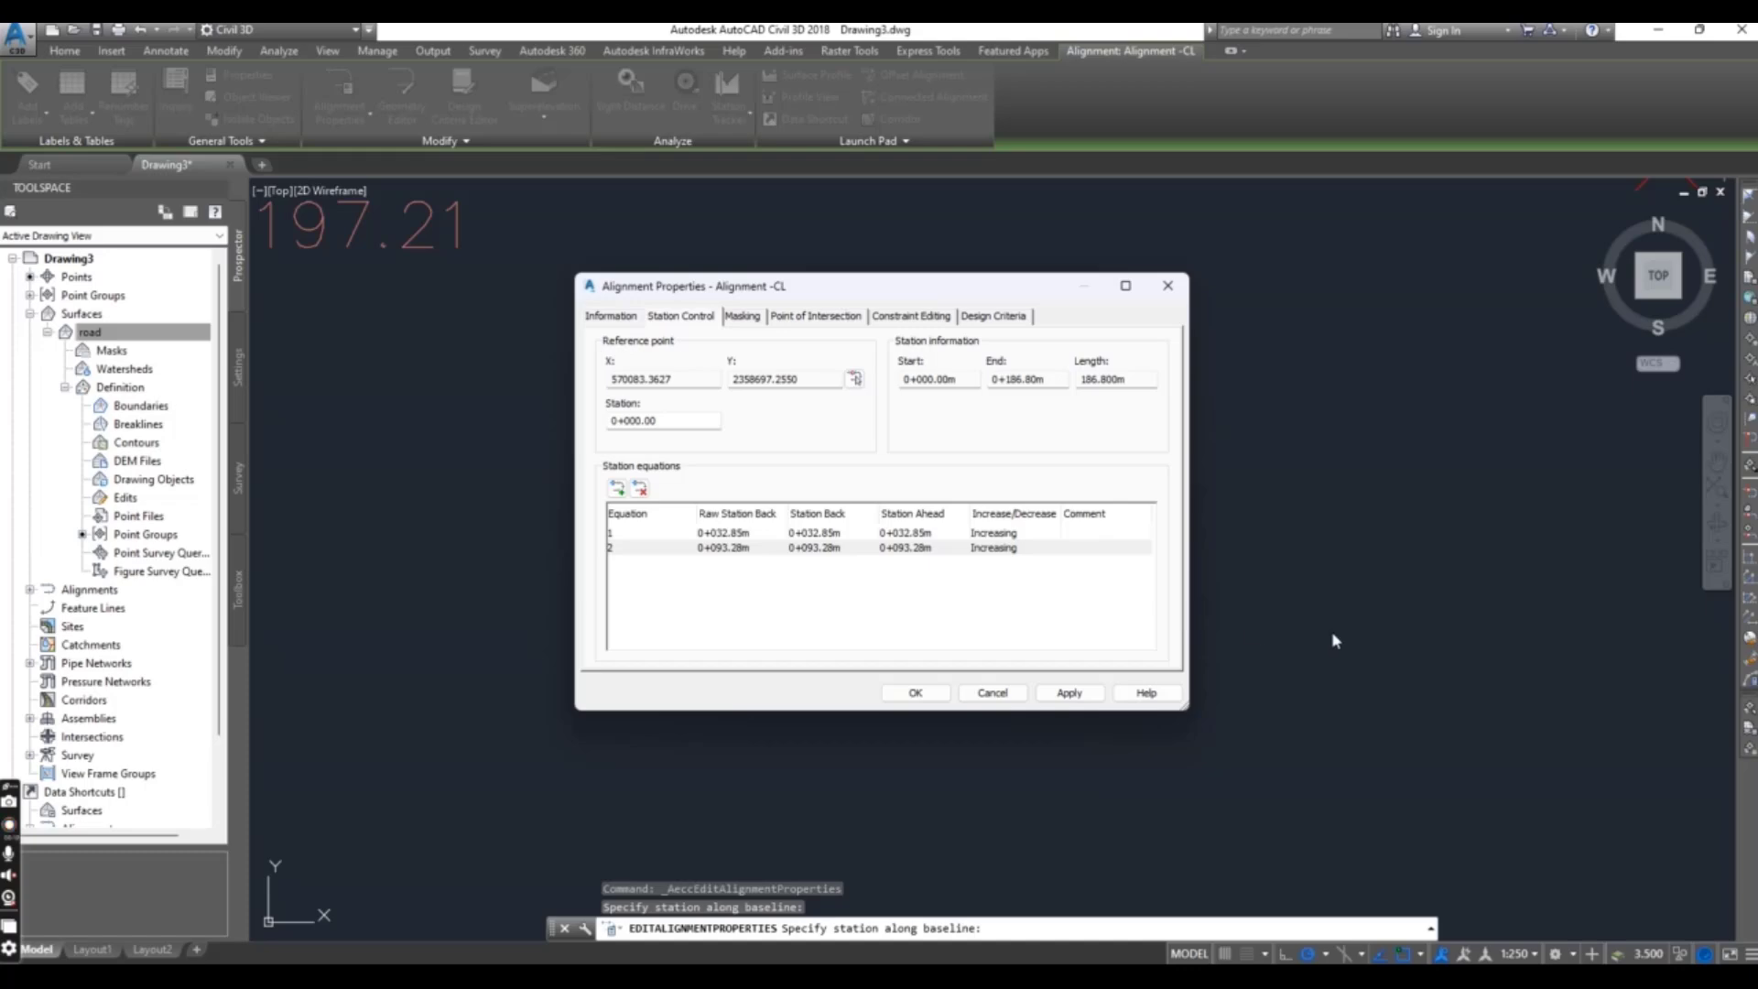
pyautogui.scroll(-5, 1342, 628)
pyautogui.moveTo(1345, 628); pyautogui.dragTo(706, 645, button='middle')
pyautogui.scroll(-4, 1068, 631)
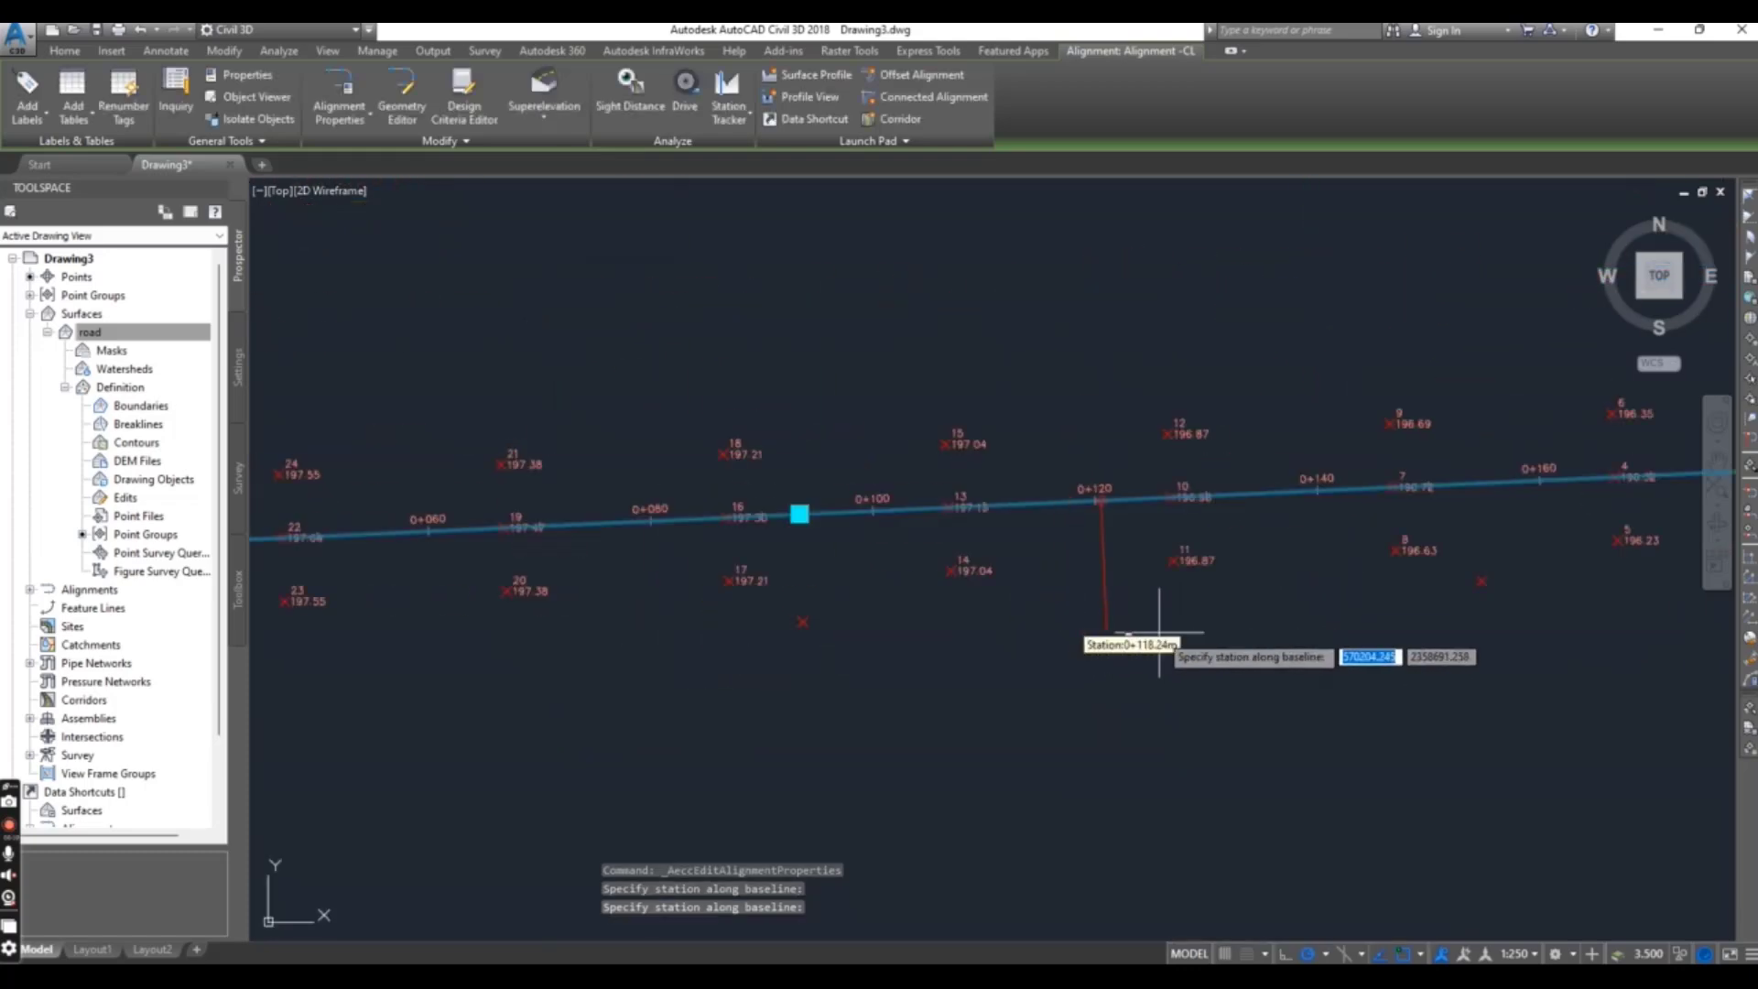
pyautogui.scroll(4, 1494, 602)
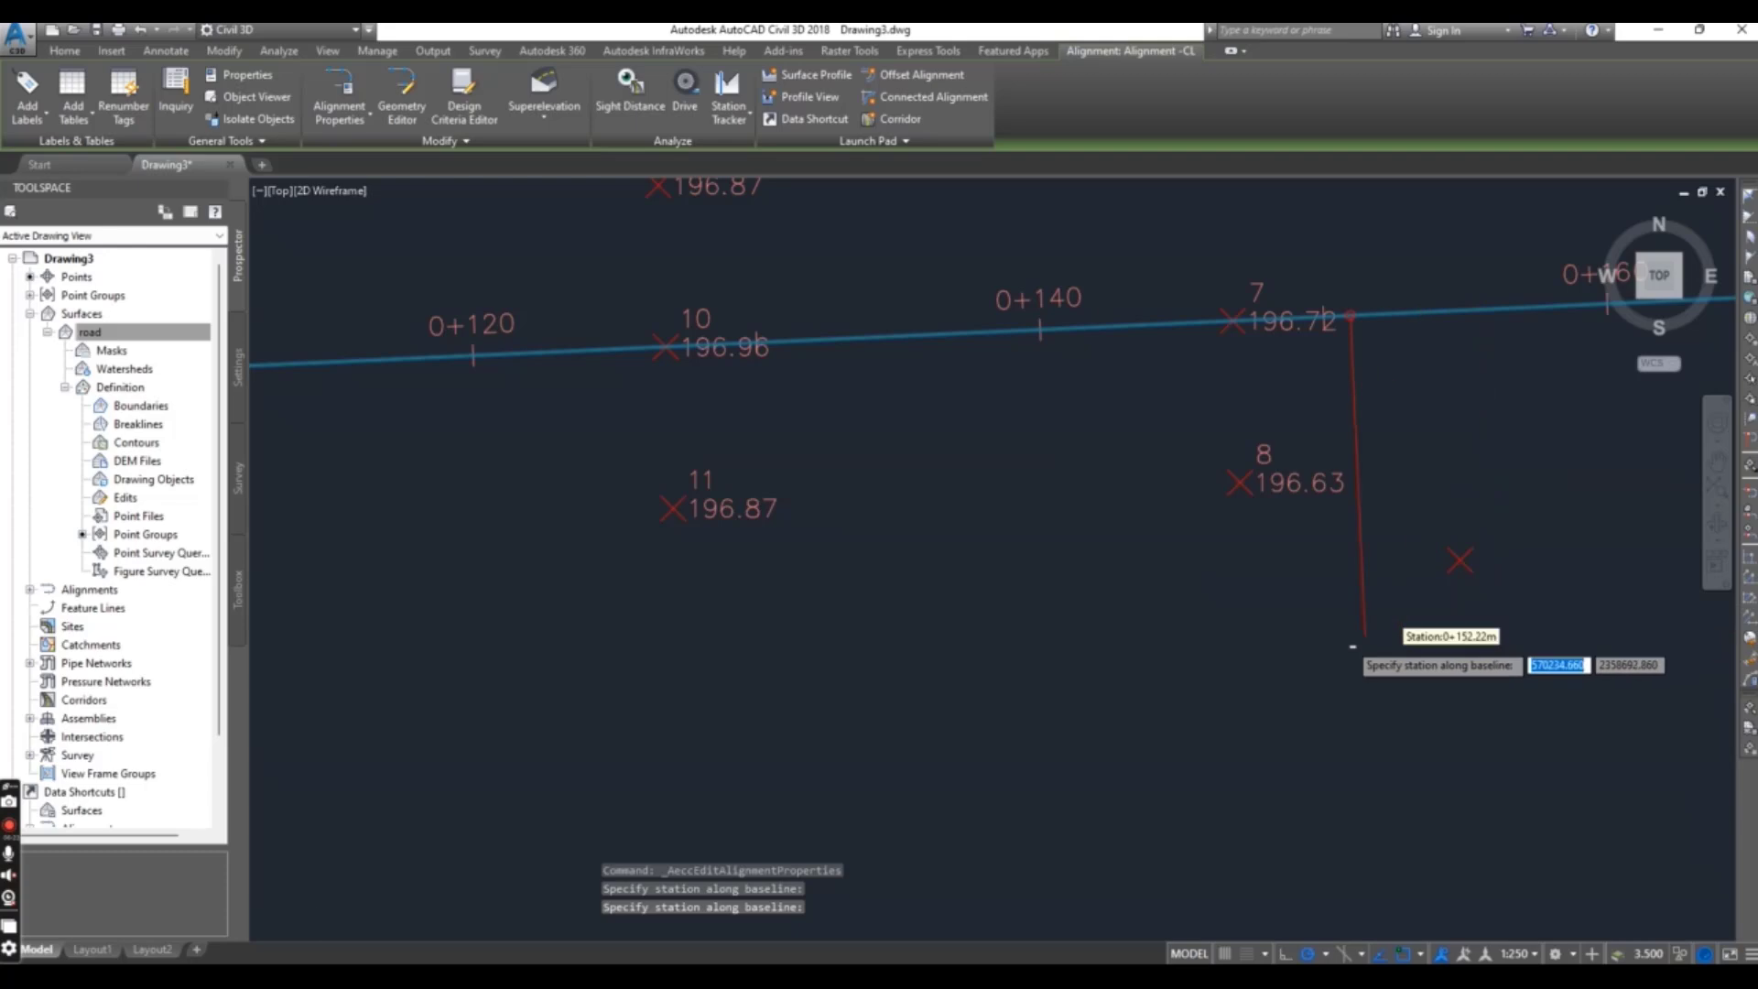
pyautogui.scroll(-6, 1263, 664)
pyautogui.scroll(8, 1410, 604)
pyautogui.click(1419, 506)
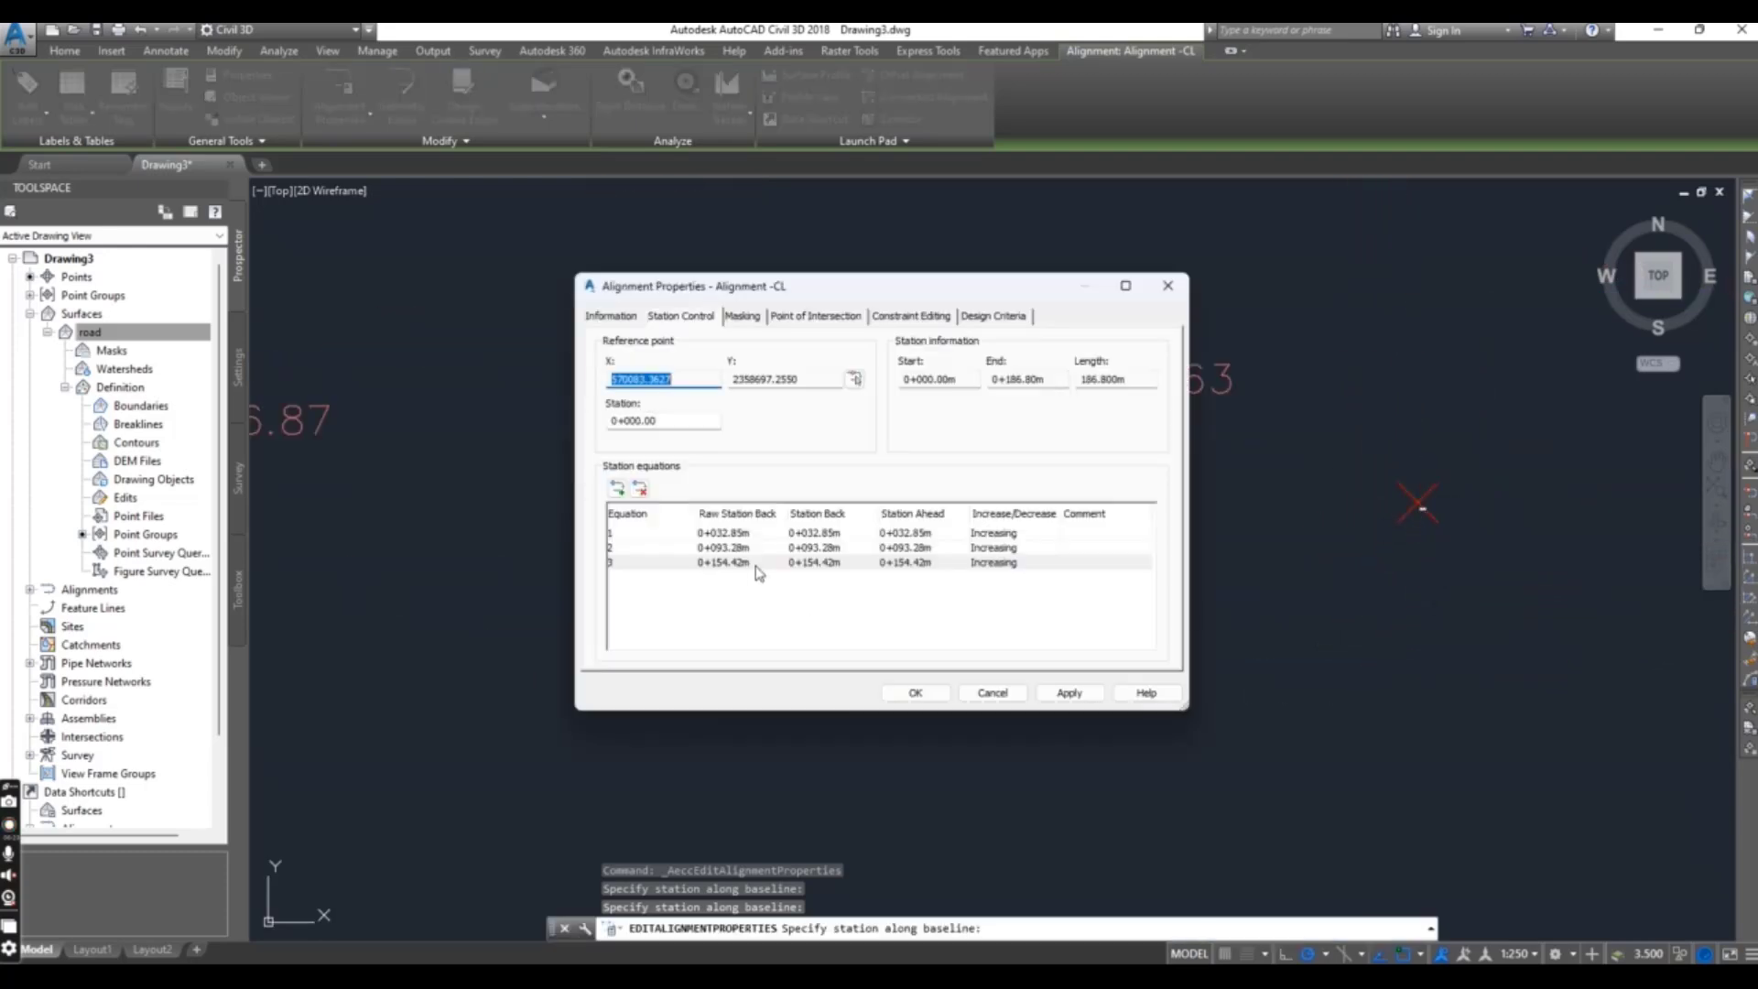
pyautogui.click(915, 692)
pyautogui.scroll(-5, 943, 699)
pyautogui.moveTo(1053, 672); pyautogui.dragTo(820, 639, button='middle')
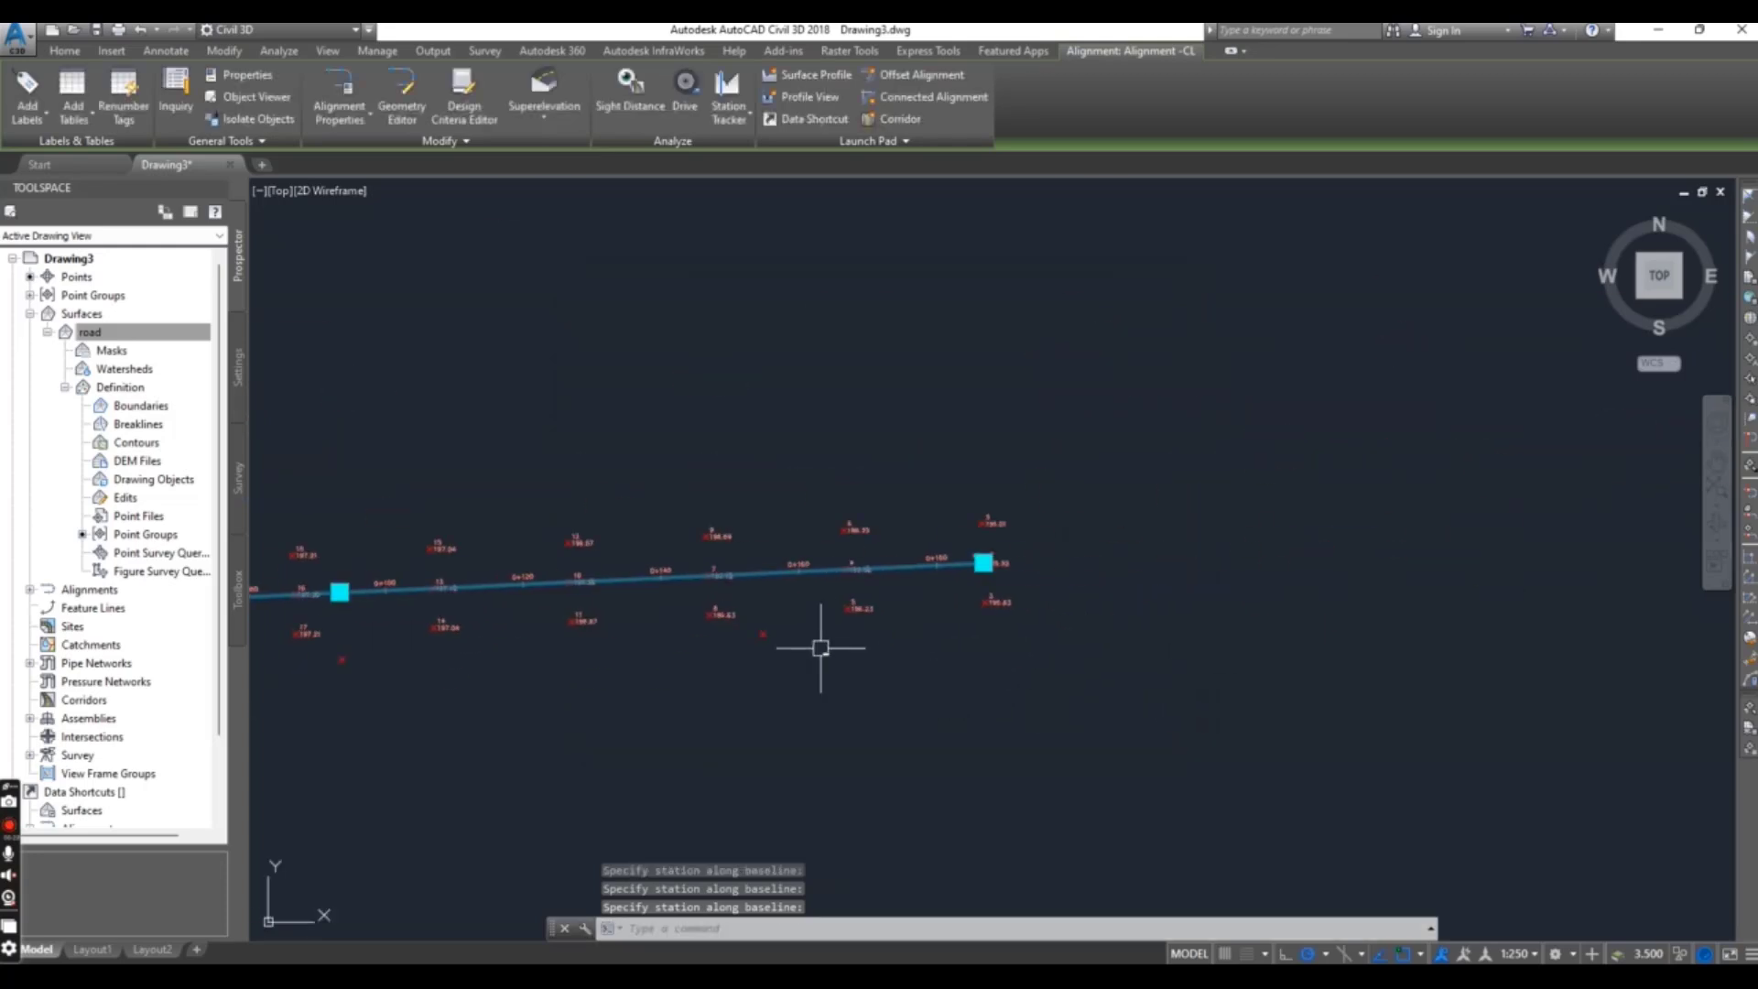
pyautogui.press('Escape')
# Start projecting objects to the Alignment -CL profile view and select manual points A, B and C for it.
pyautogui.scroll(-5, 824, 643)
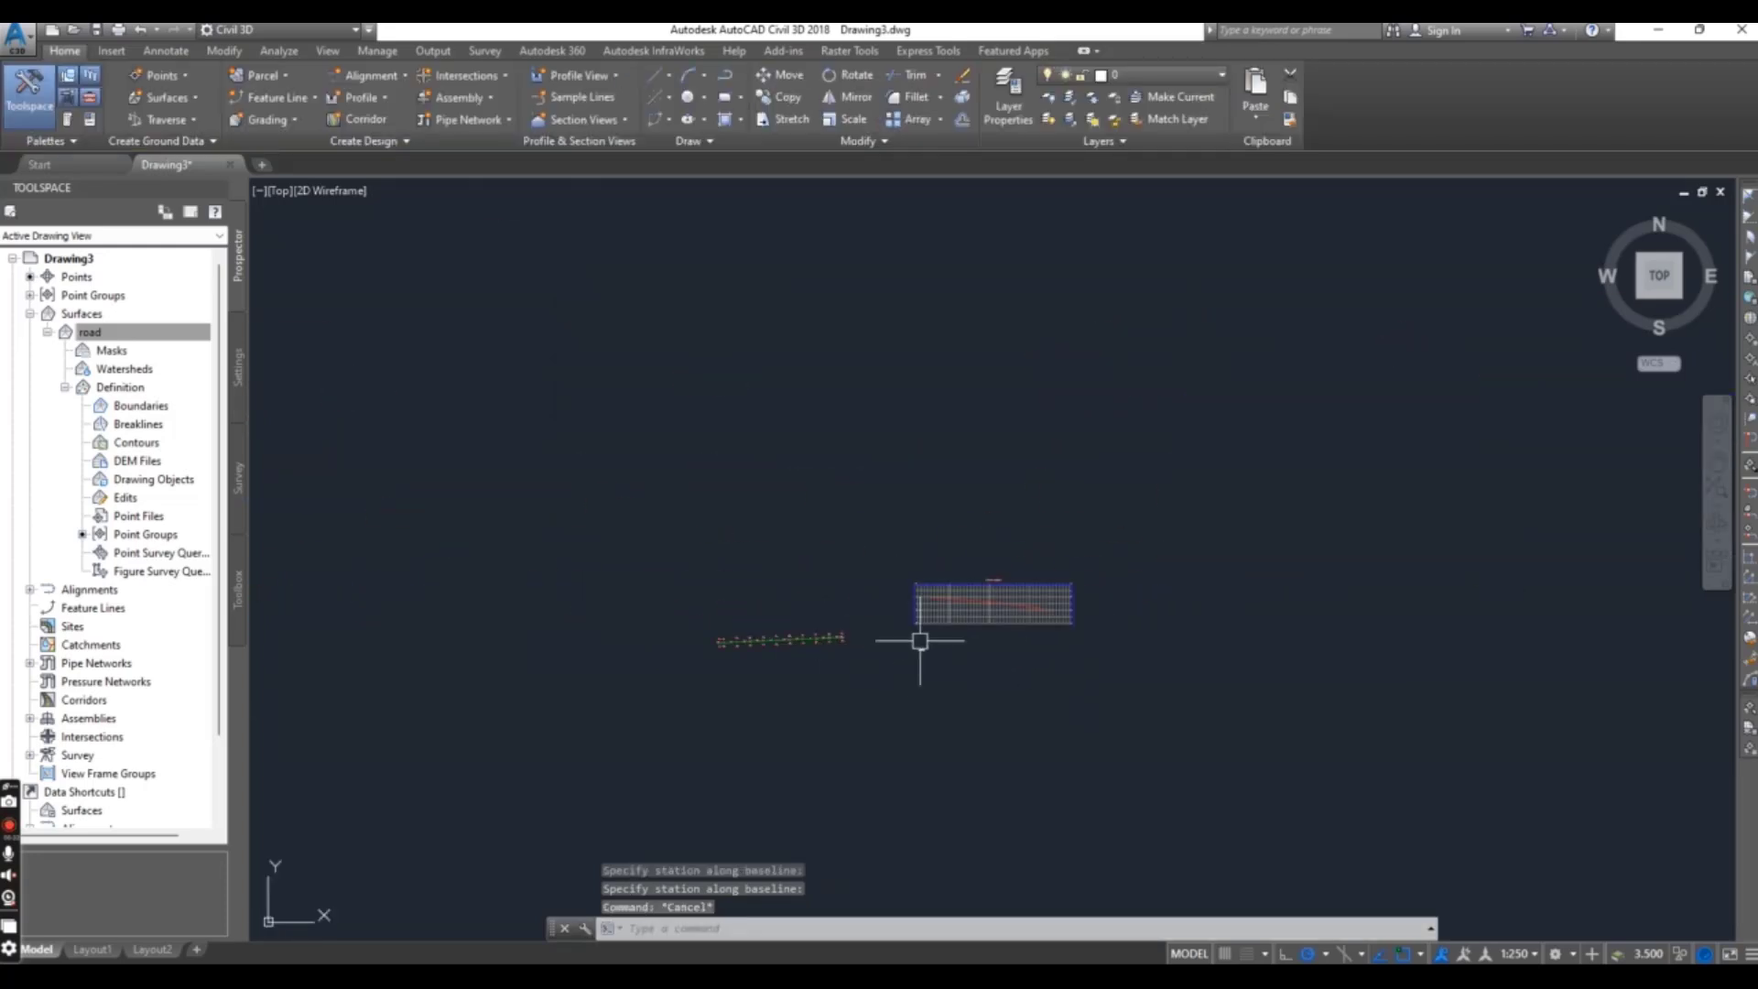
pyautogui.scroll(6, 921, 635)
pyautogui.click(961, 611)
pyautogui.click(831, 661)
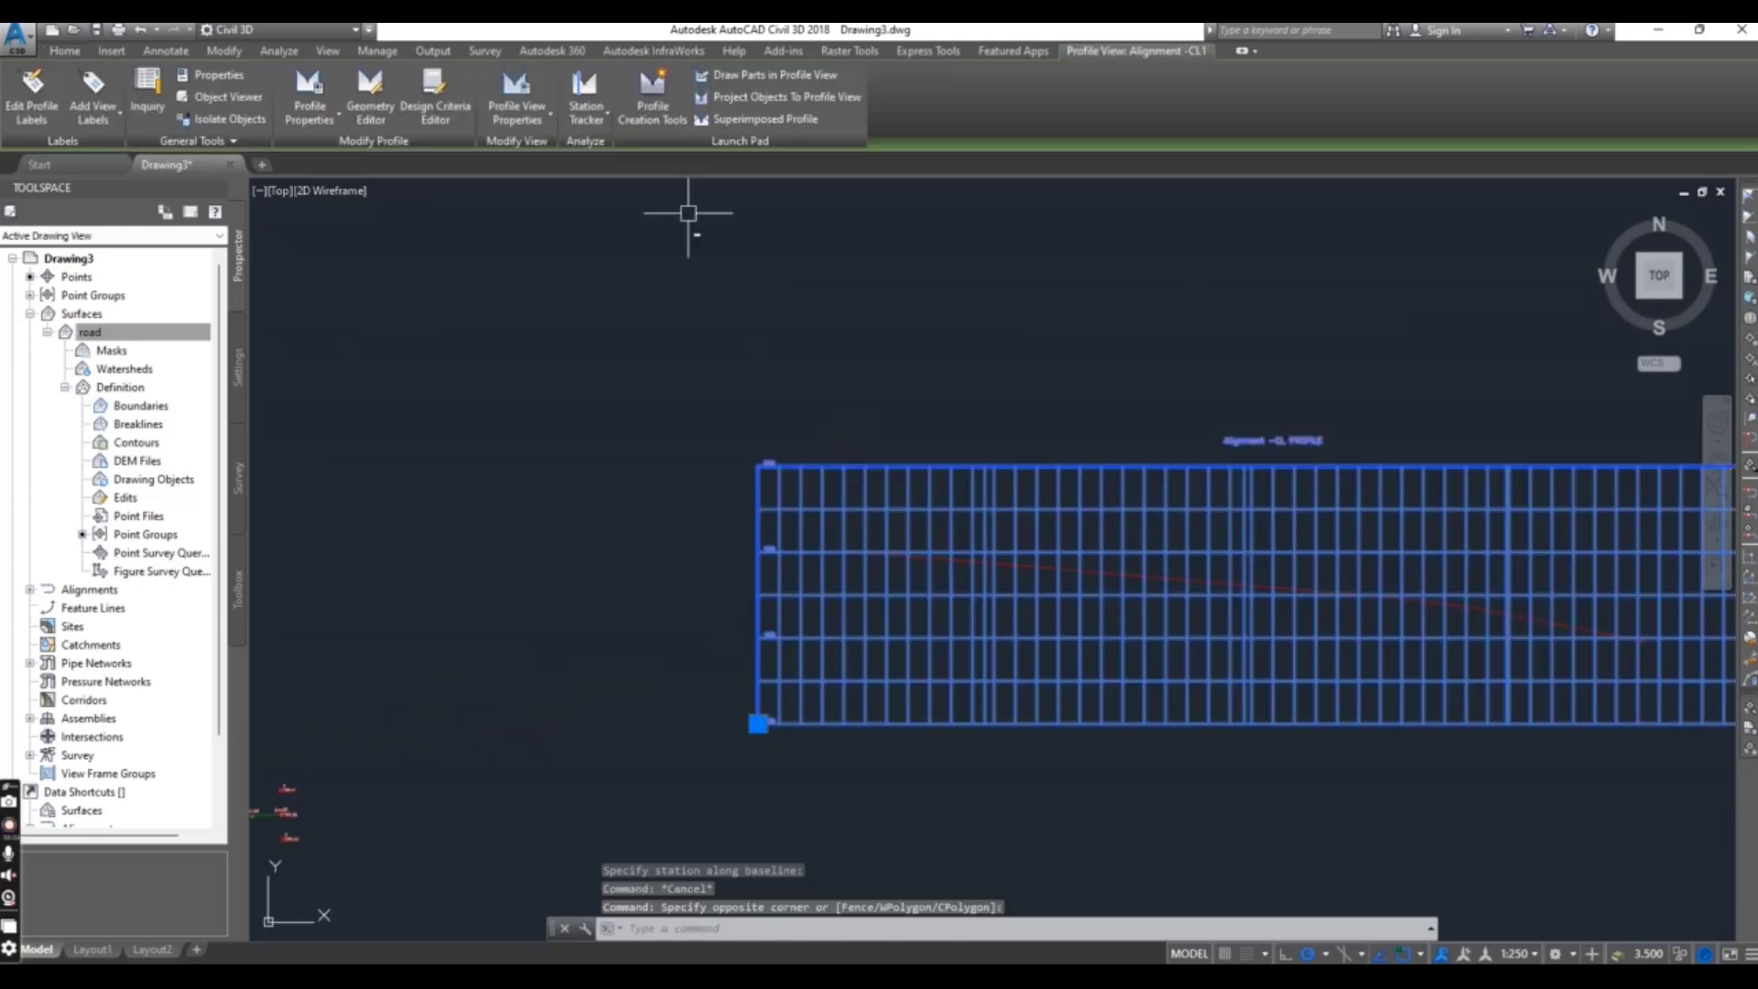
pyautogui.click(767, 97)
pyautogui.scroll(-5, 647, 620)
pyautogui.moveTo(639, 621); pyautogui.dragTo(789, 550, button='middle')
pyautogui.scroll(5, 695, 479)
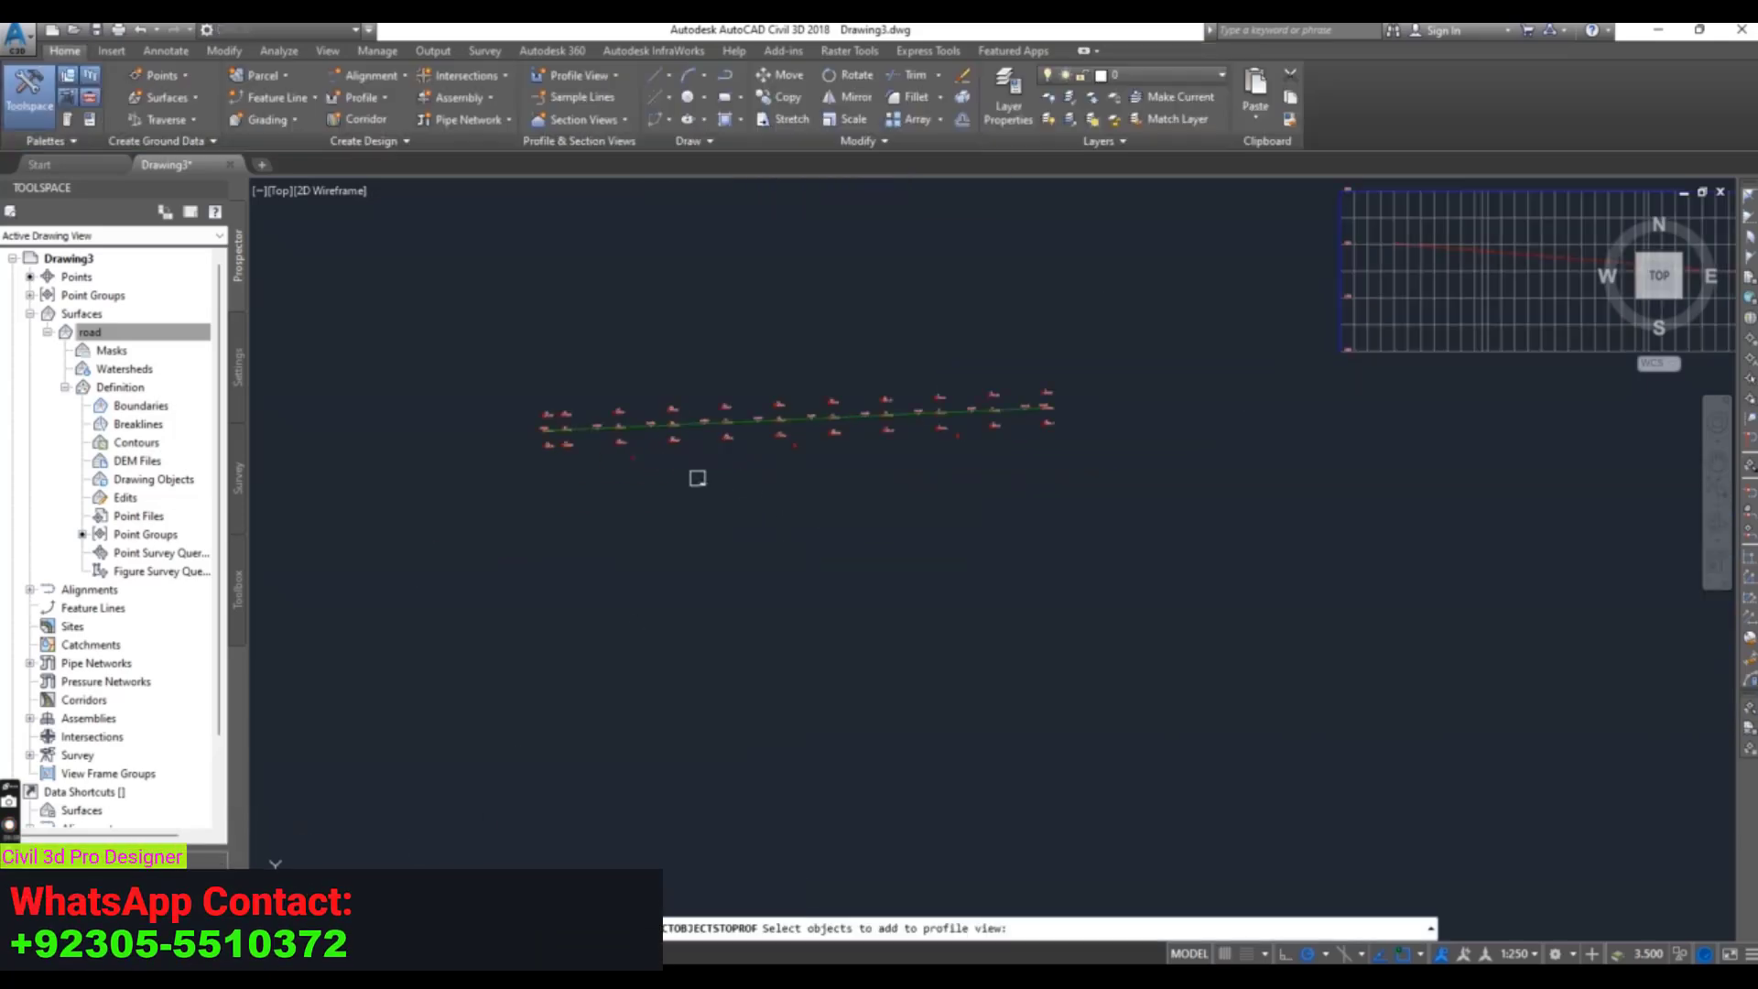
pyautogui.scroll(3, 604, 448)
pyautogui.click(613, 454)
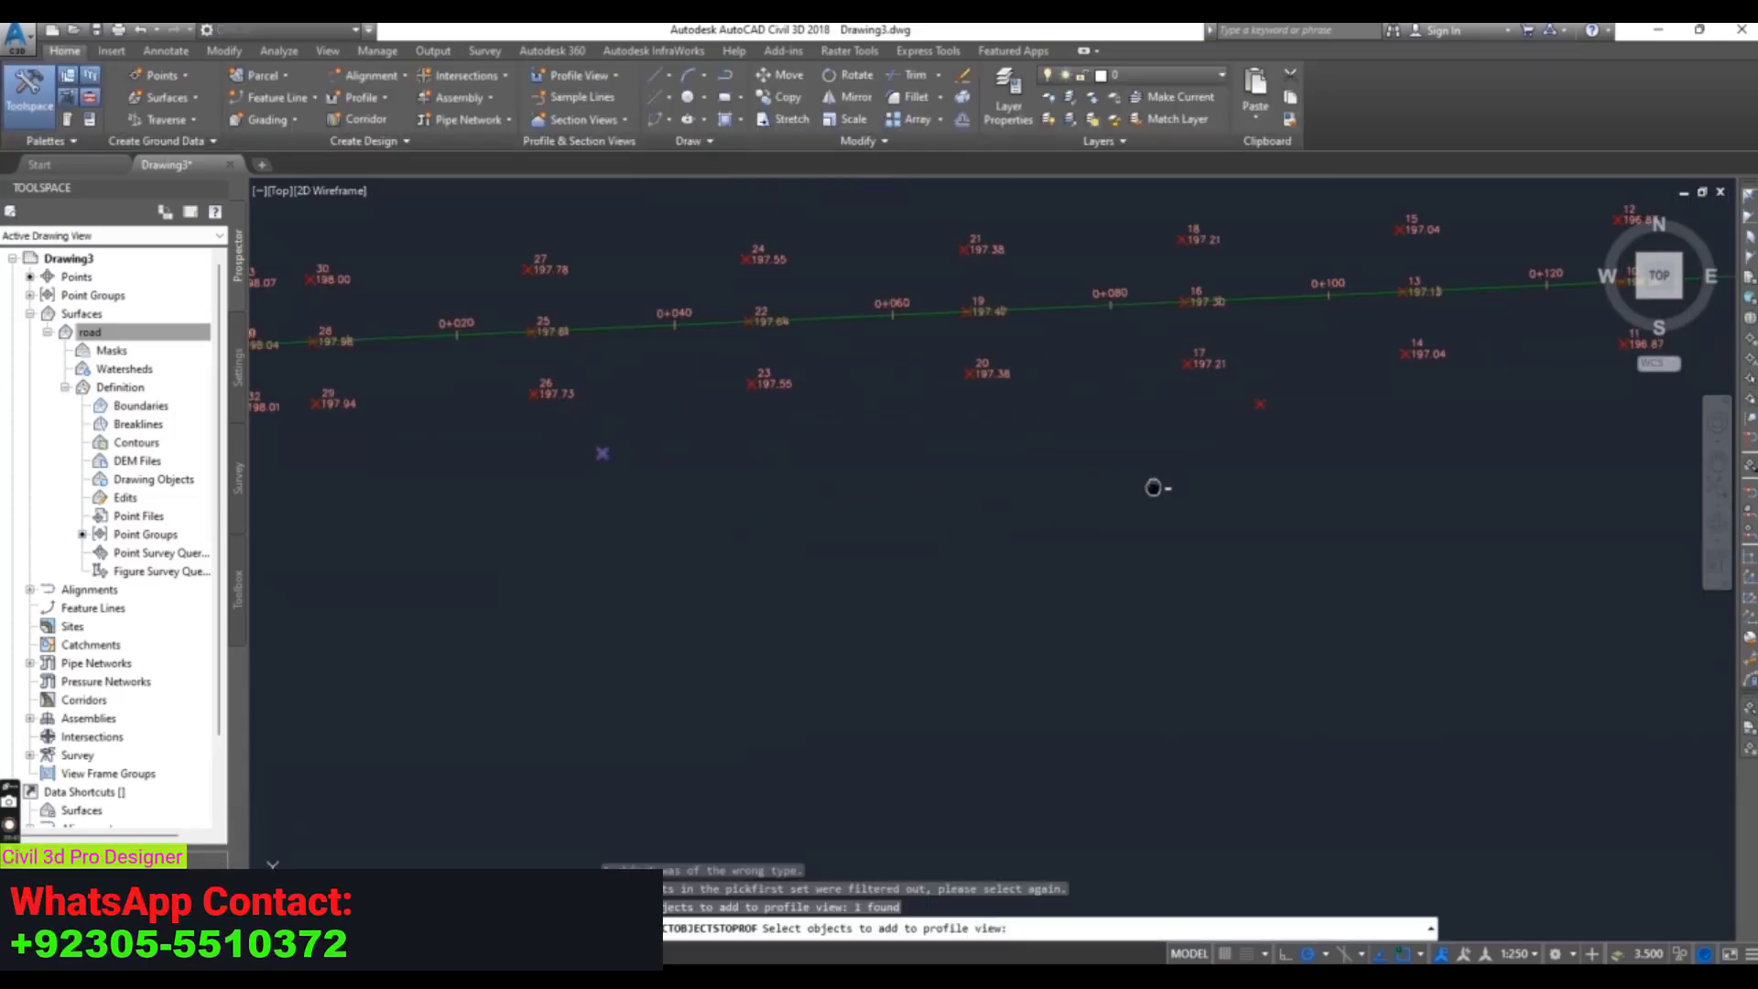
pyautogui.scroll(2, 959, 548)
pyautogui.click(843, 538)
pyautogui.moveTo(1332, 565); pyautogui.dragTo(1063, 608, button='middle')
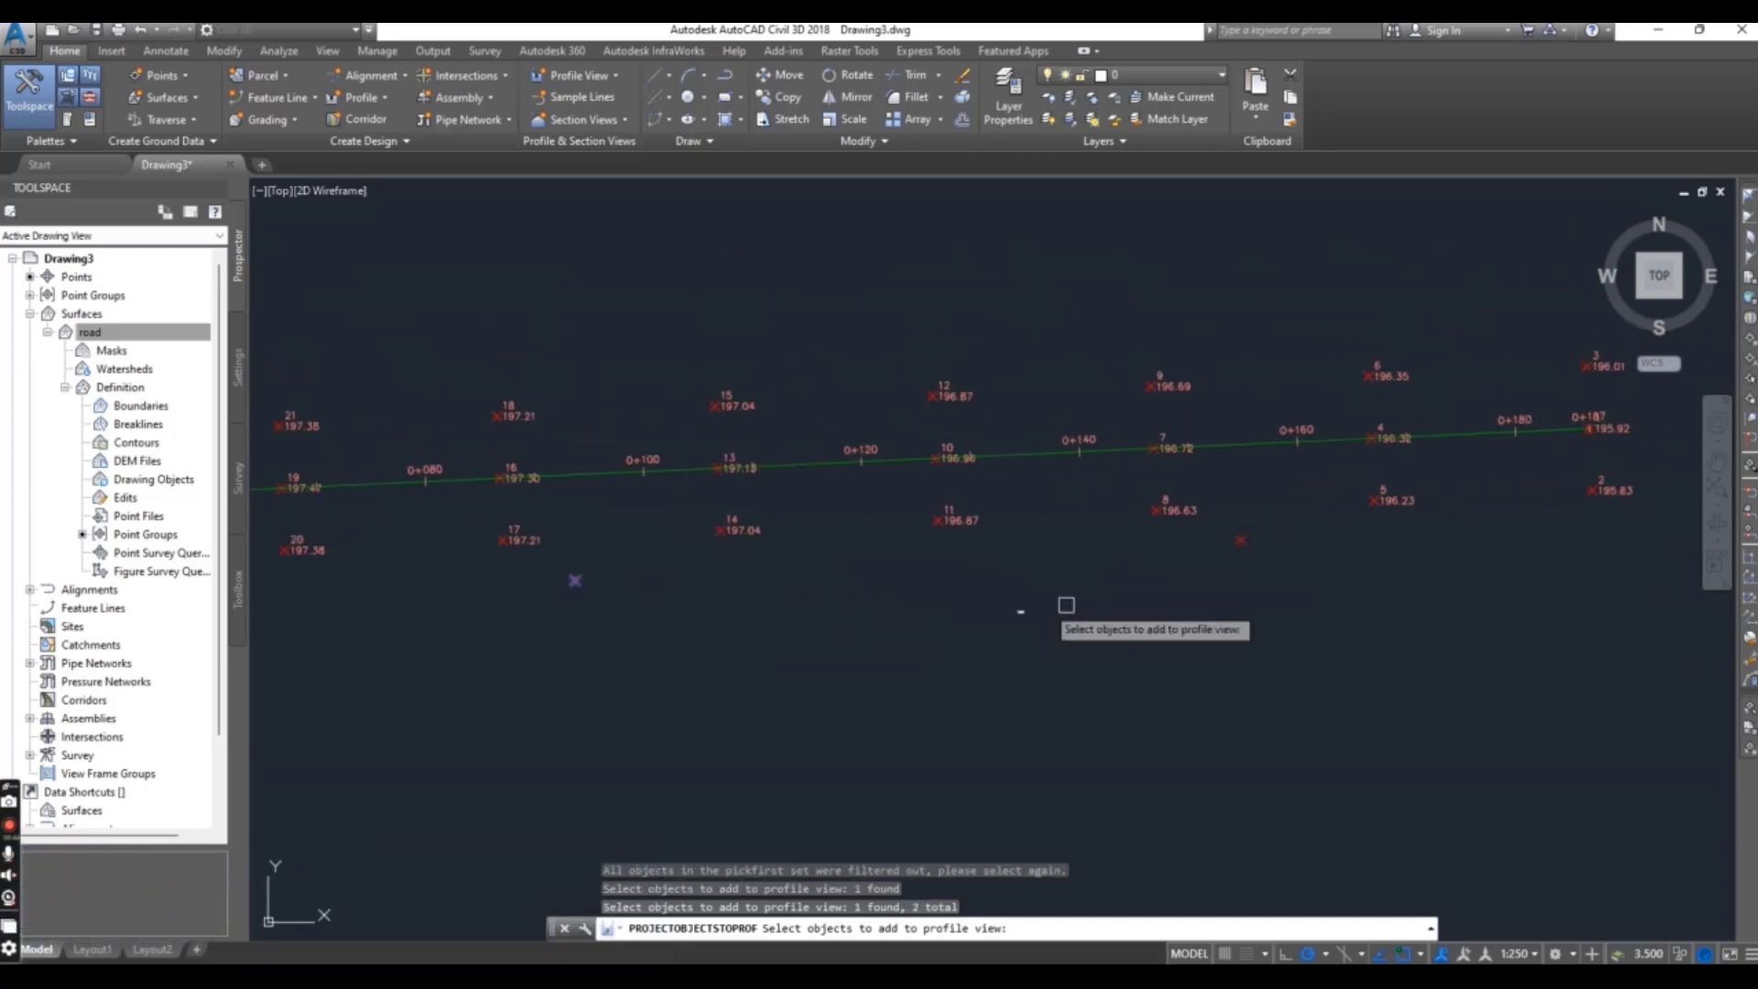
pyautogui.click(1239, 547)
# Examine the surface profile and grid in the Alignment -CL profile view.
pyautogui.scroll(-4, 726, 616)
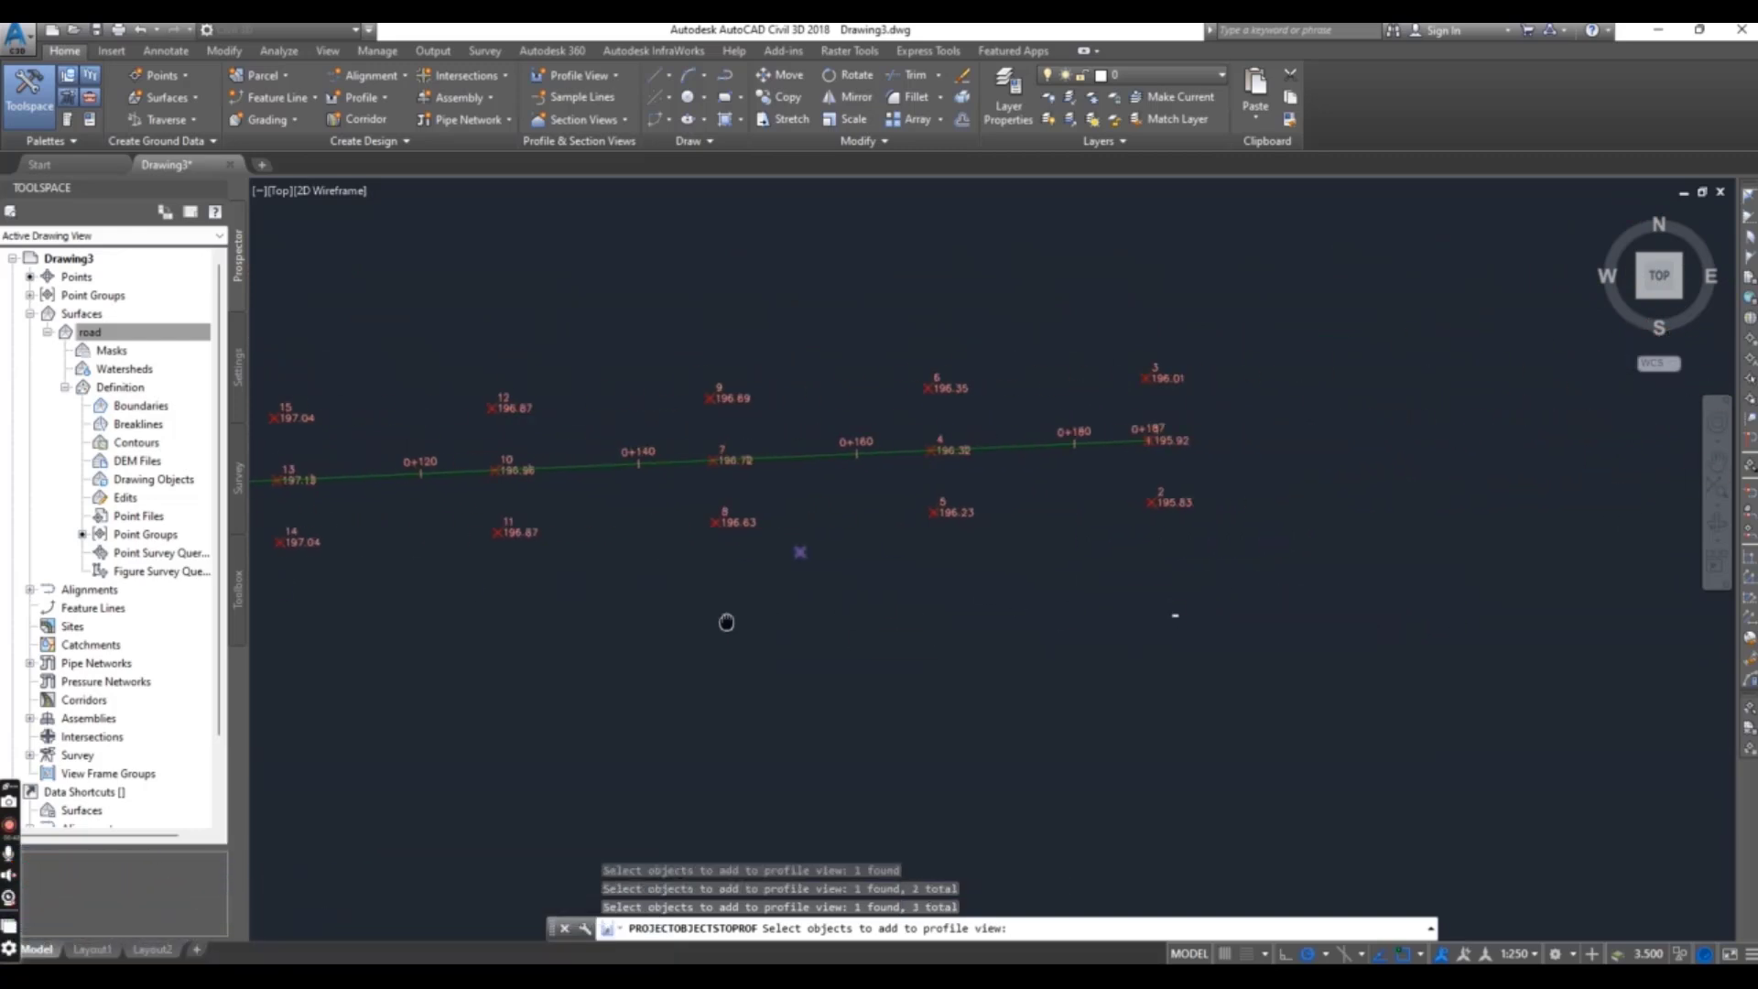
pyautogui.scroll(-2, 1025, 622)
pyautogui.scroll(3, 1220, 479)
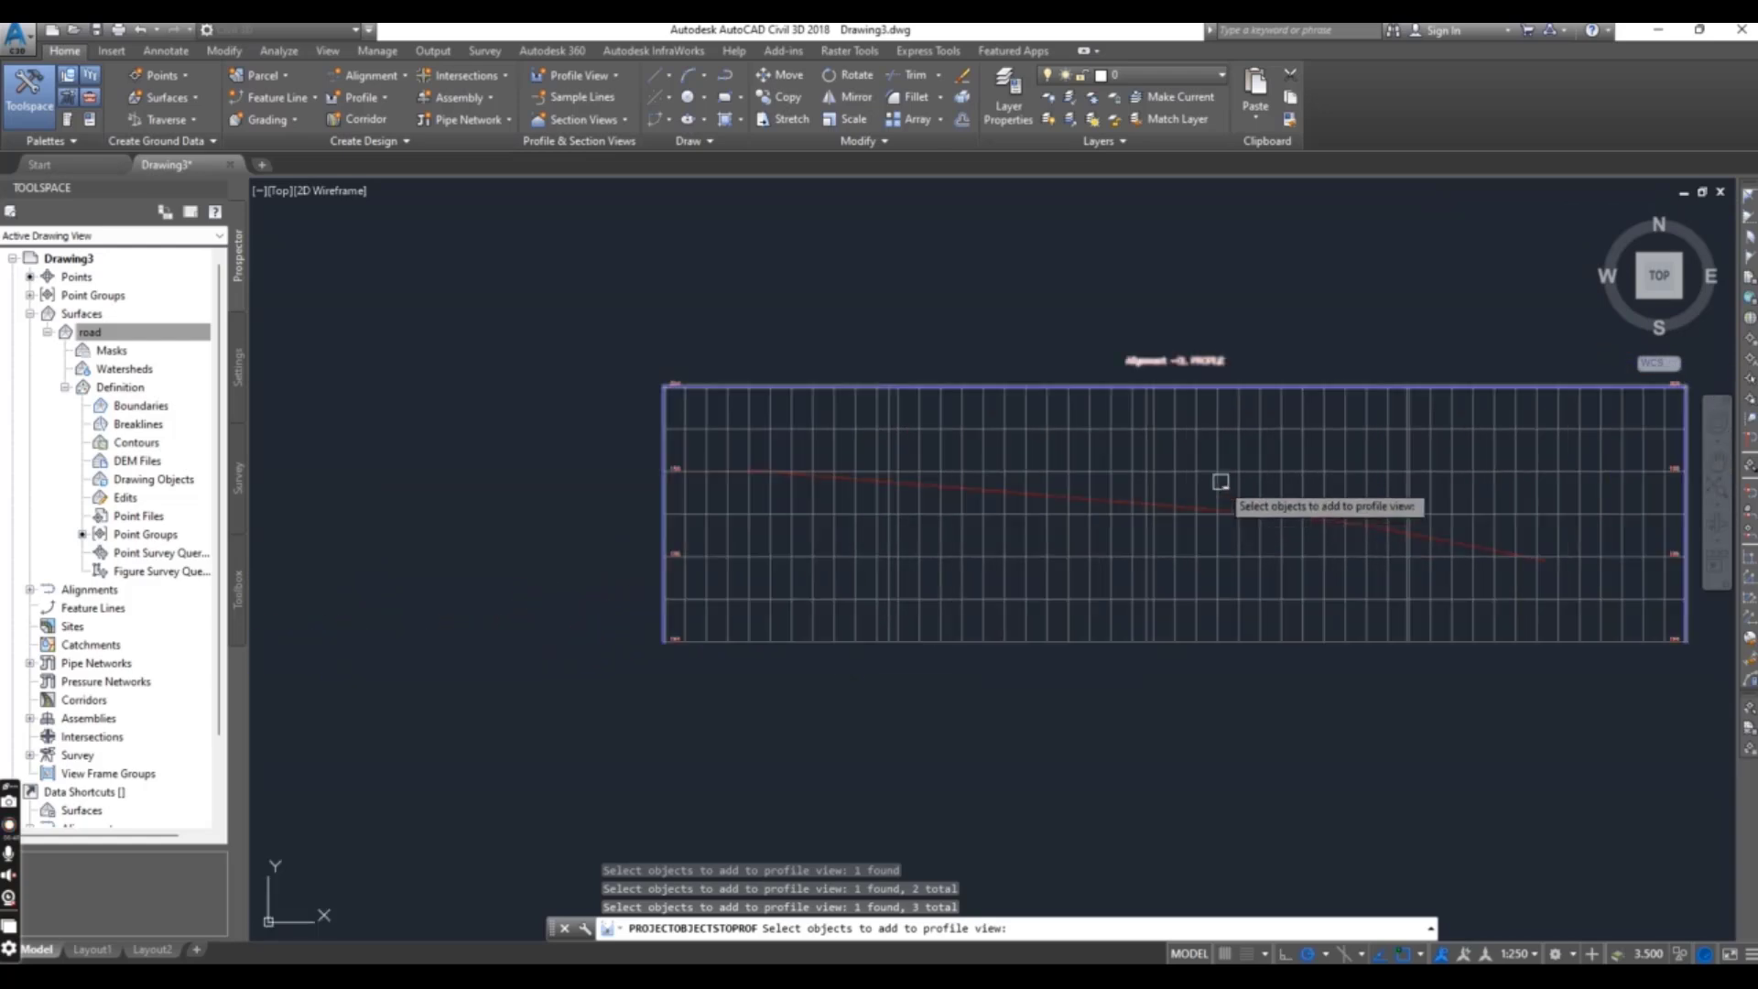
pyautogui.scroll(2, 1157, 483)
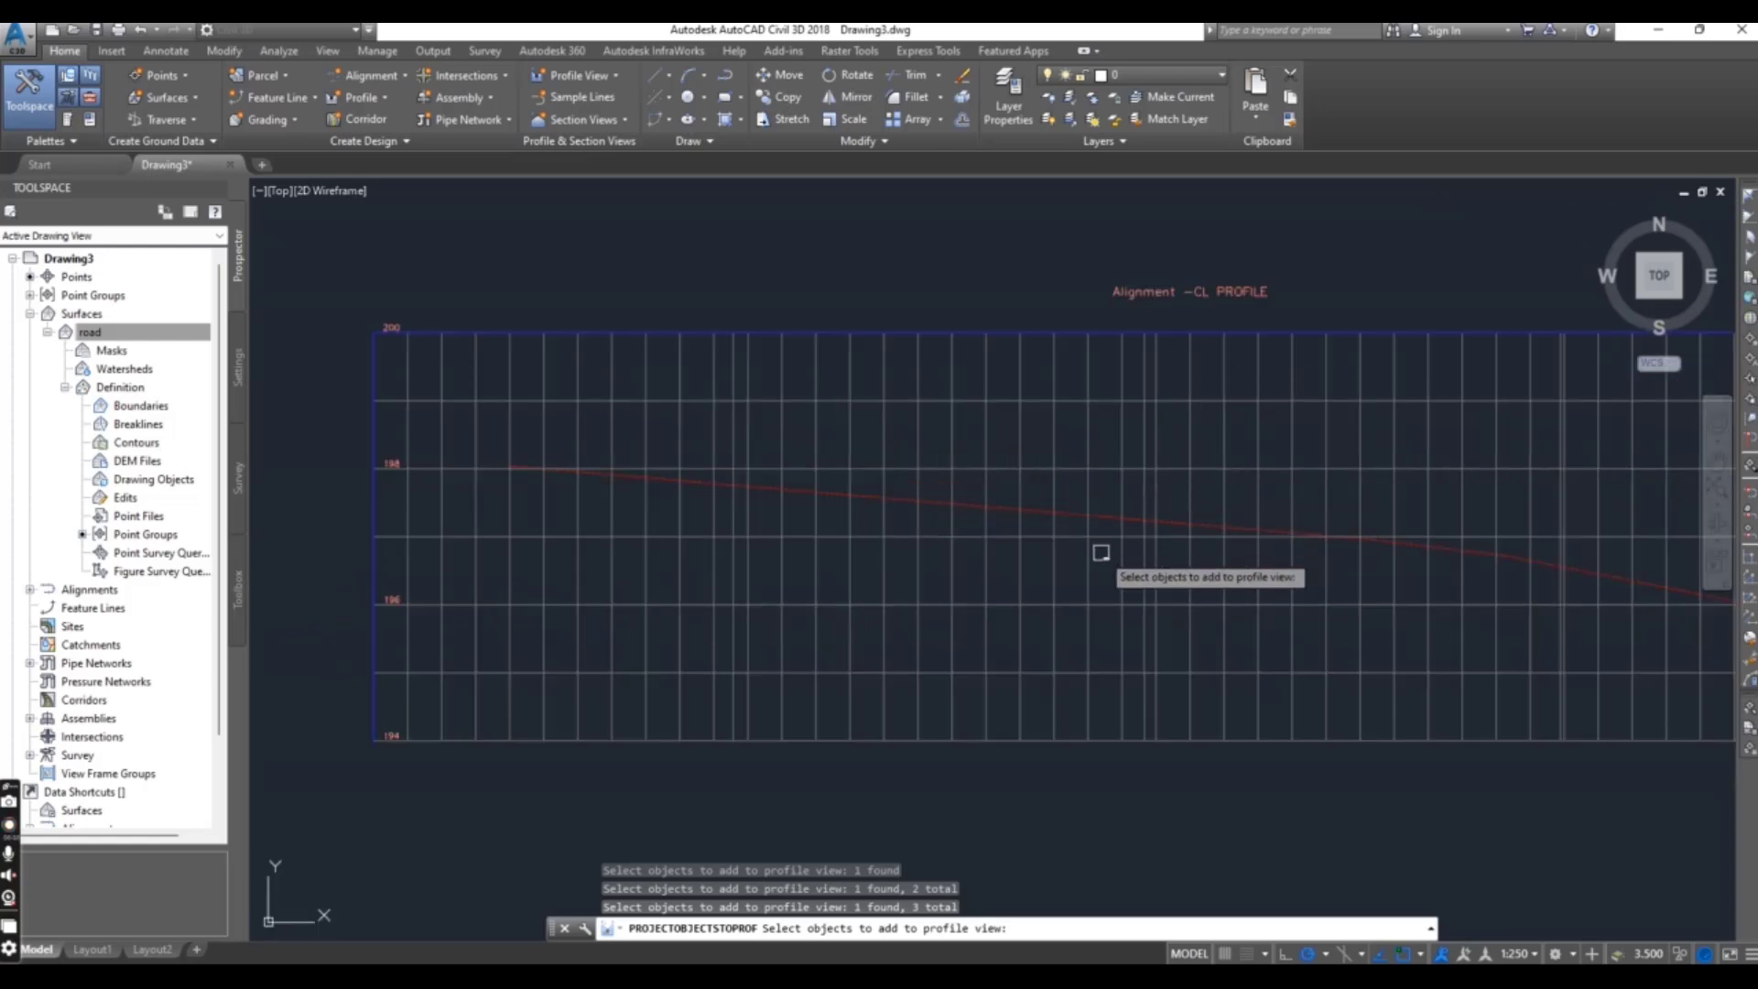
pyautogui.scroll(-3, 1089, 557)
pyautogui.moveTo(1078, 559); pyautogui.dragTo(1118, 550, button='middle')
pyautogui.scroll(2, 1059, 556)
pyautogui.scroll(-2, 1032, 596)
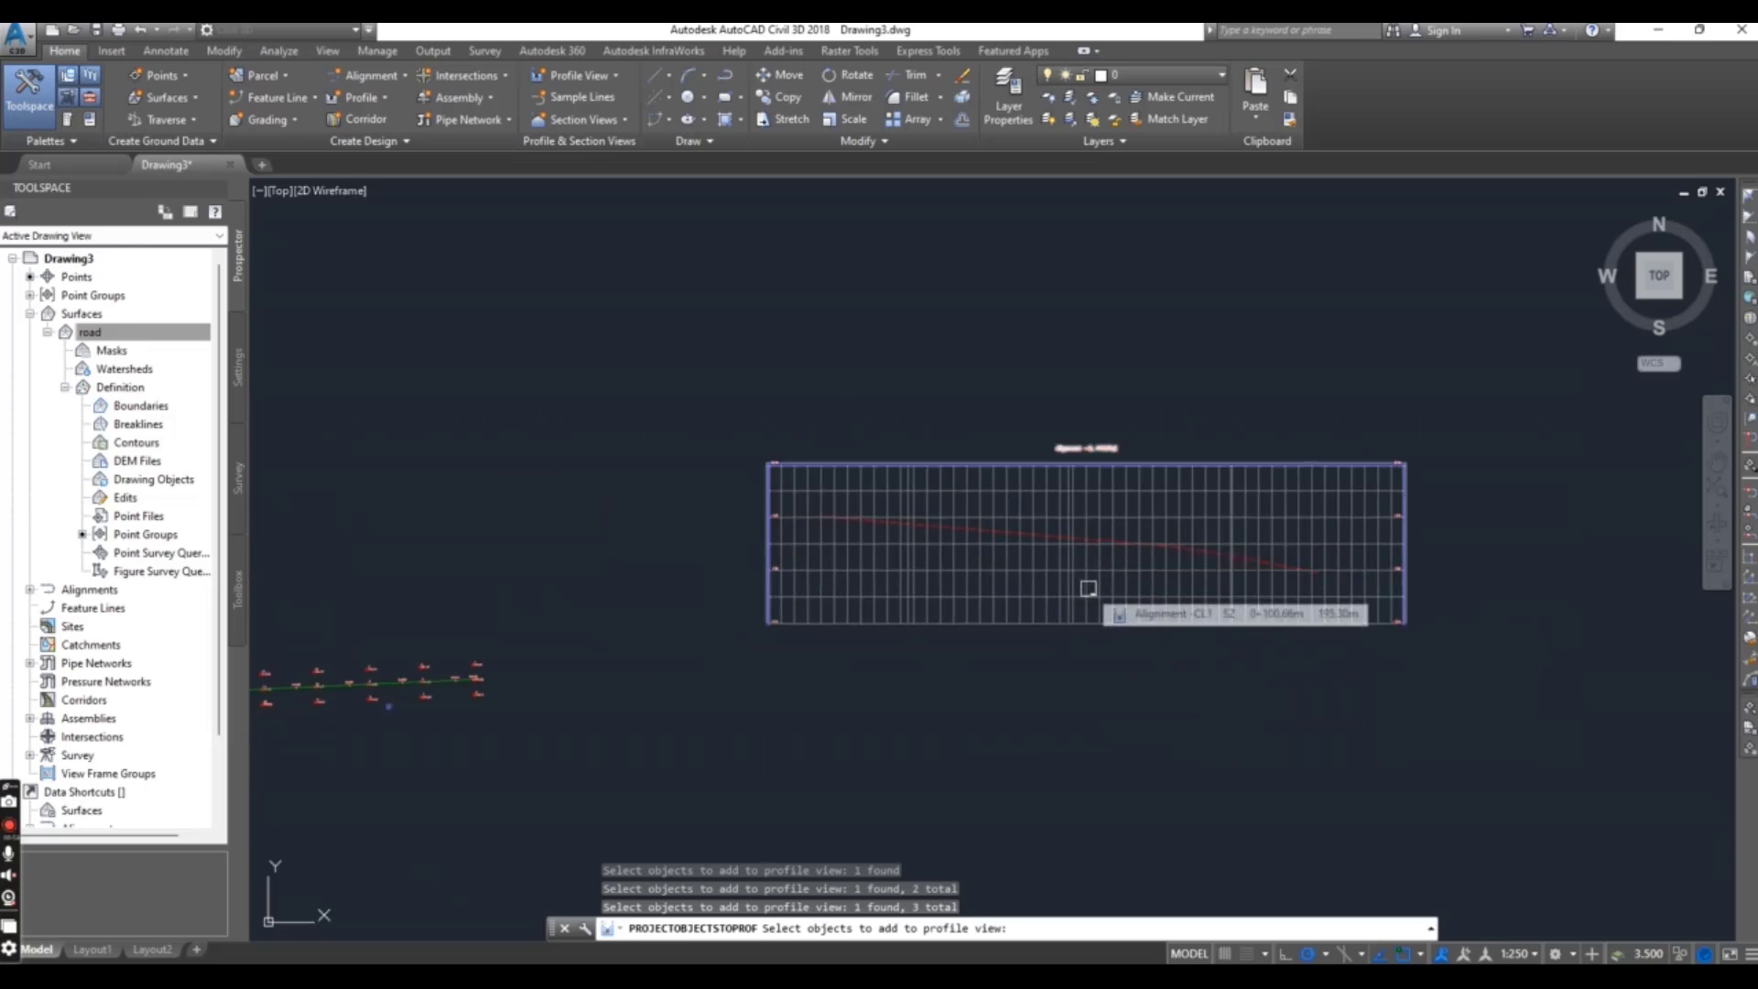
# Project manual points A, B and C into the Alignment -CL profile view with Basic styles and object elevations, and clear the selection.
pyautogui.press('Return')
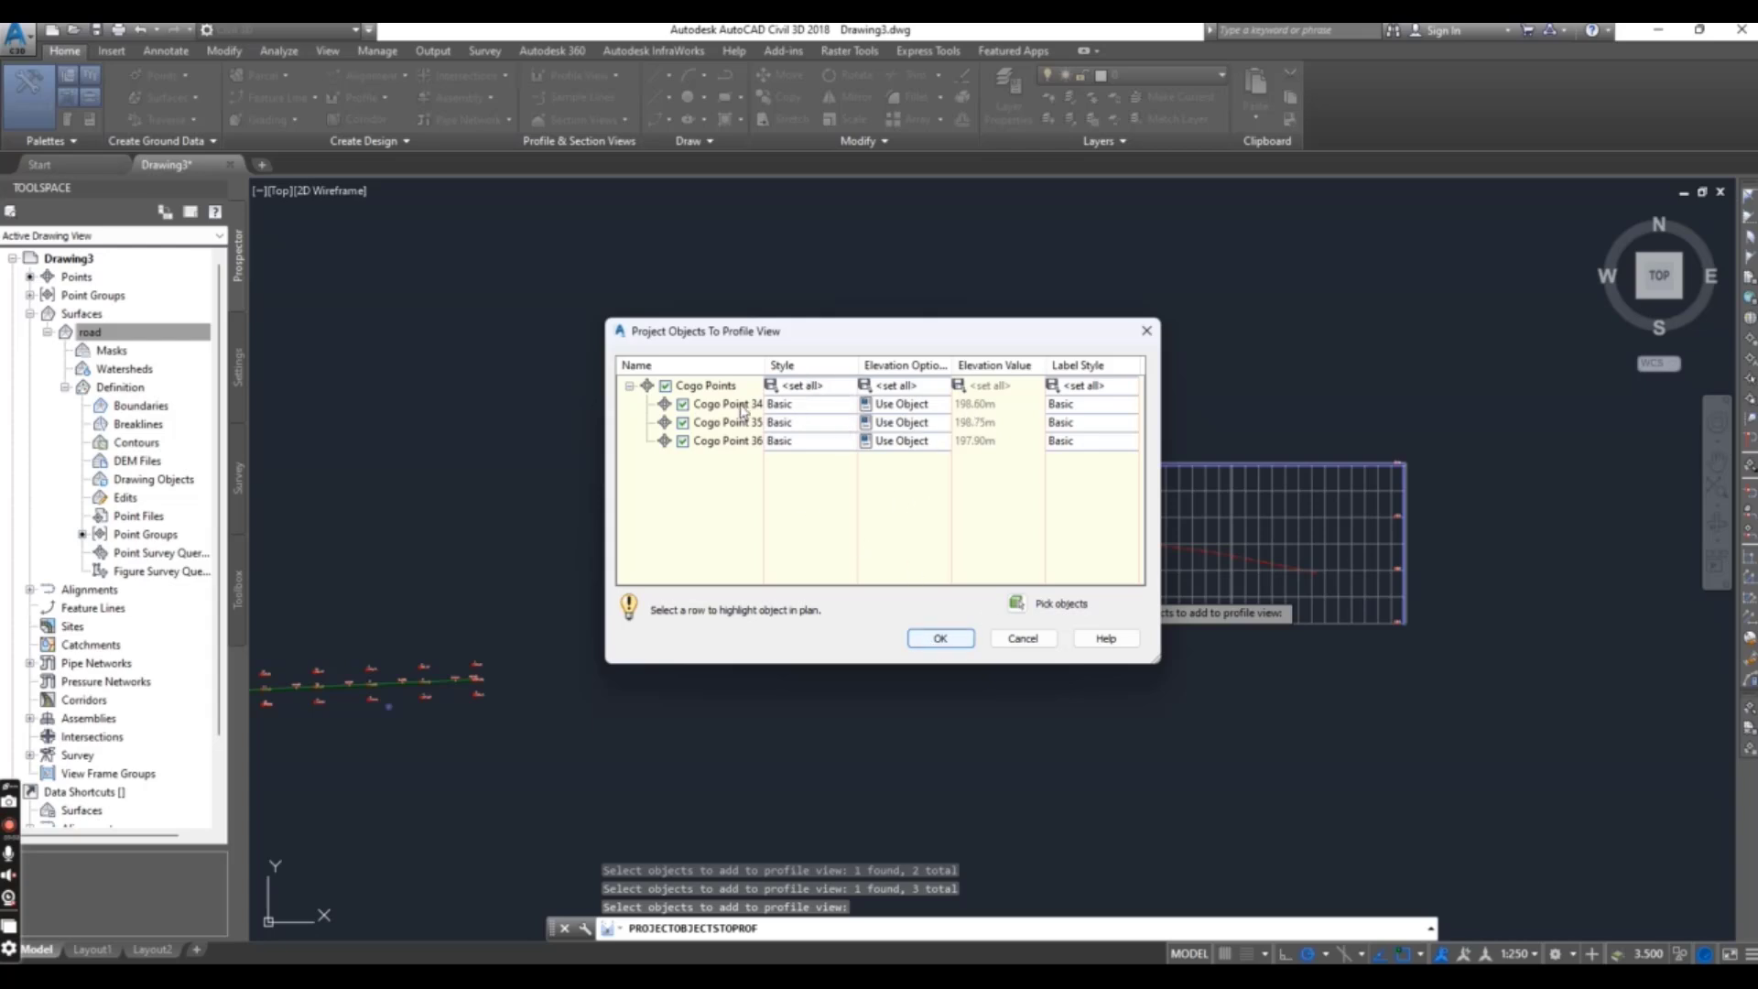
pyautogui.click(938, 638)
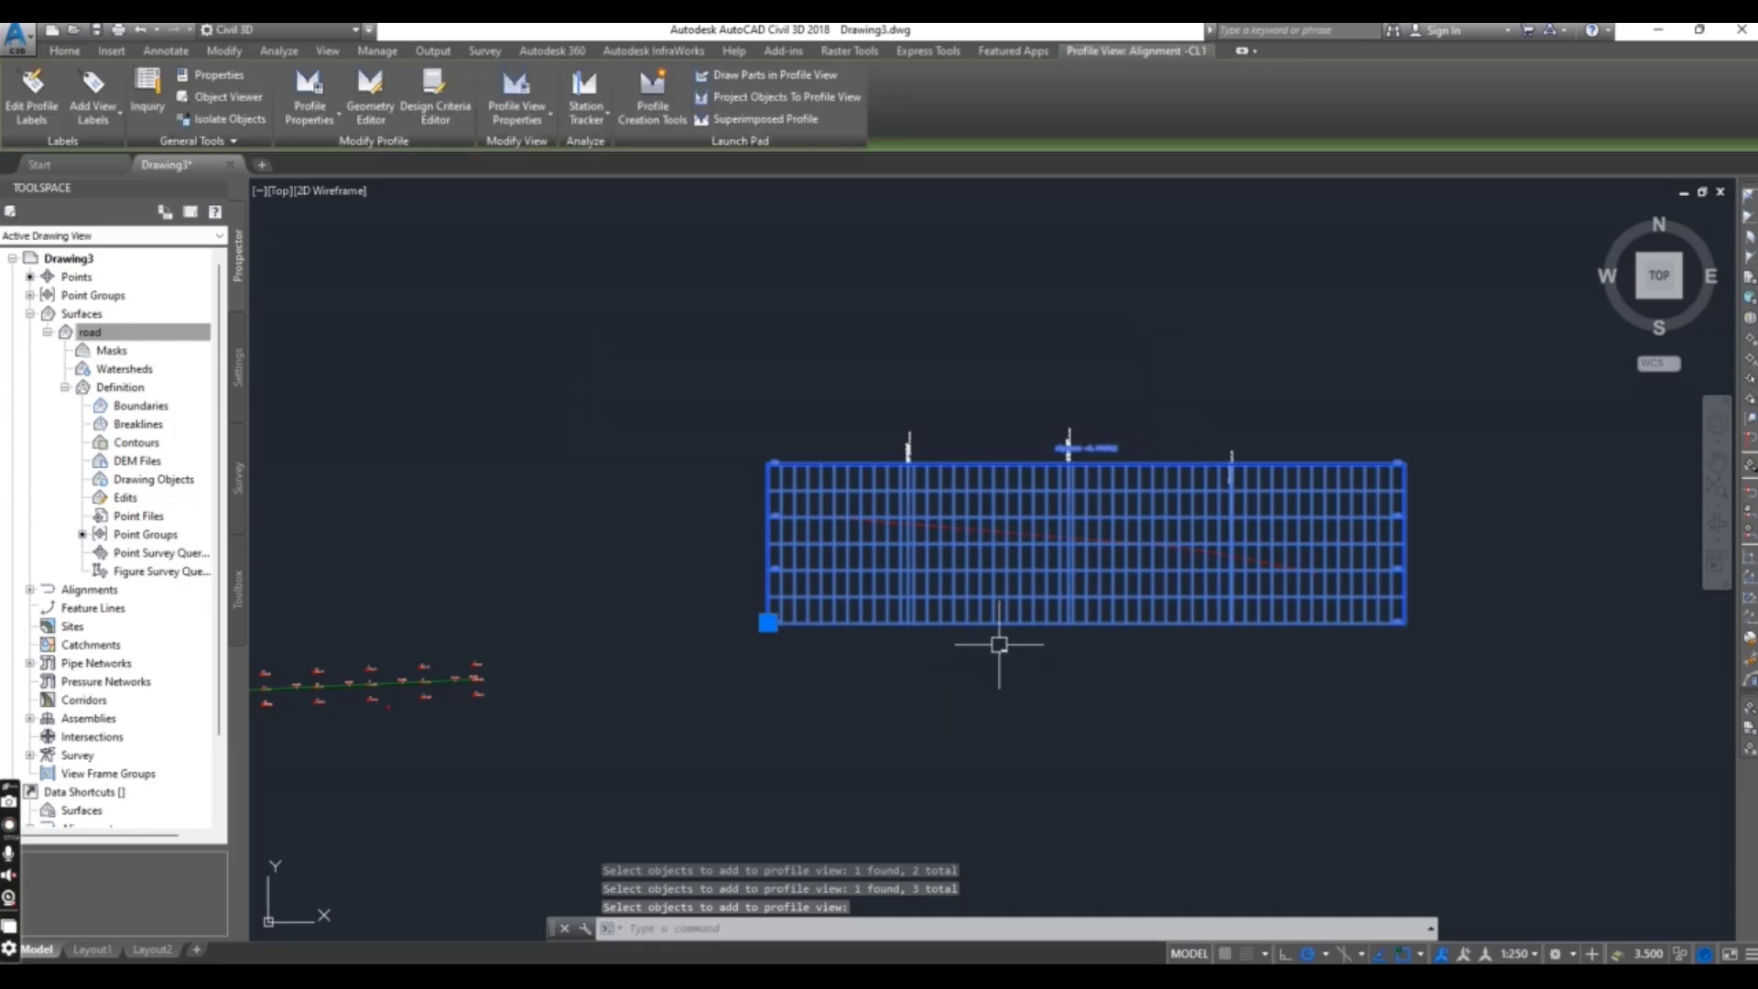
pyautogui.press('Escape')
pyautogui.press('Escape')
# Examine the projected points, their station and elevation labels, and their positions relative to the surface profile in the Alignment -CL profile view.
pyautogui.scroll(6, 906, 485)
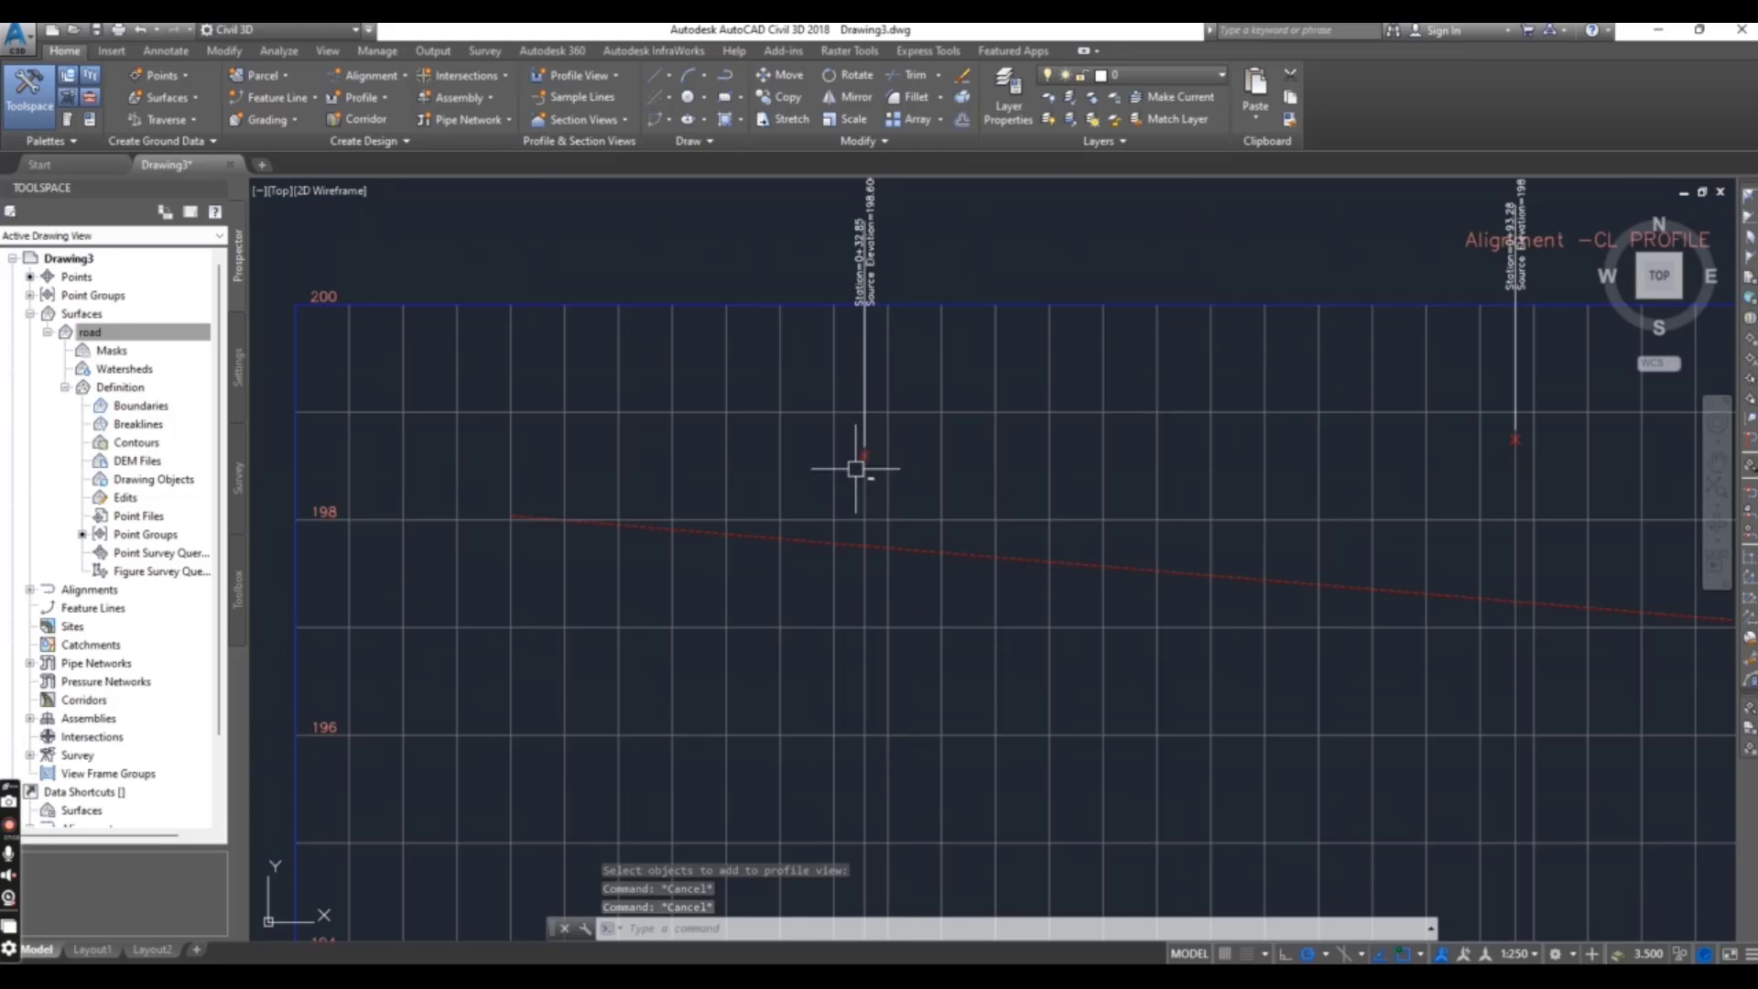
pyautogui.scroll(2, 922, 451)
pyautogui.scroll(-2, 973, 471)
pyautogui.moveTo(973, 471); pyautogui.dragTo(717, 483, button='middle')
pyautogui.scroll(-2, 1275, 522)
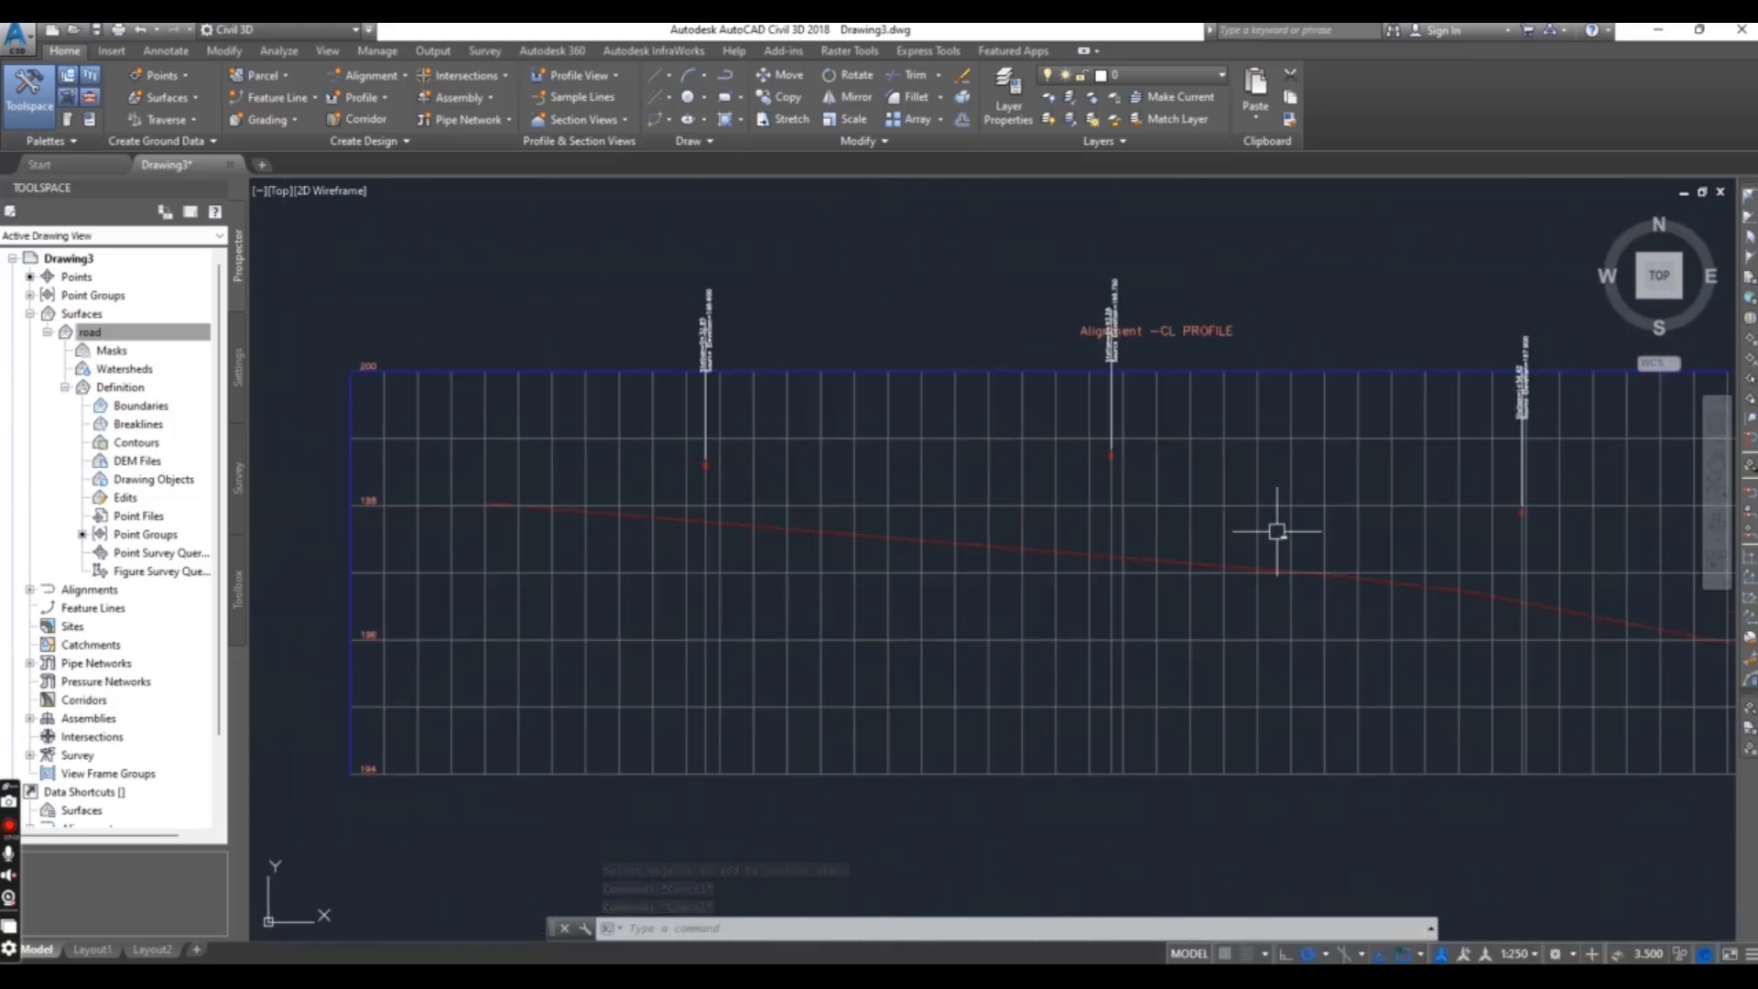
pyautogui.scroll(5, 1248, 502)
pyautogui.scroll(-3, 1111, 531)
pyautogui.scroll(3, 1178, 541)
pyautogui.scroll(-3, 1132, 543)
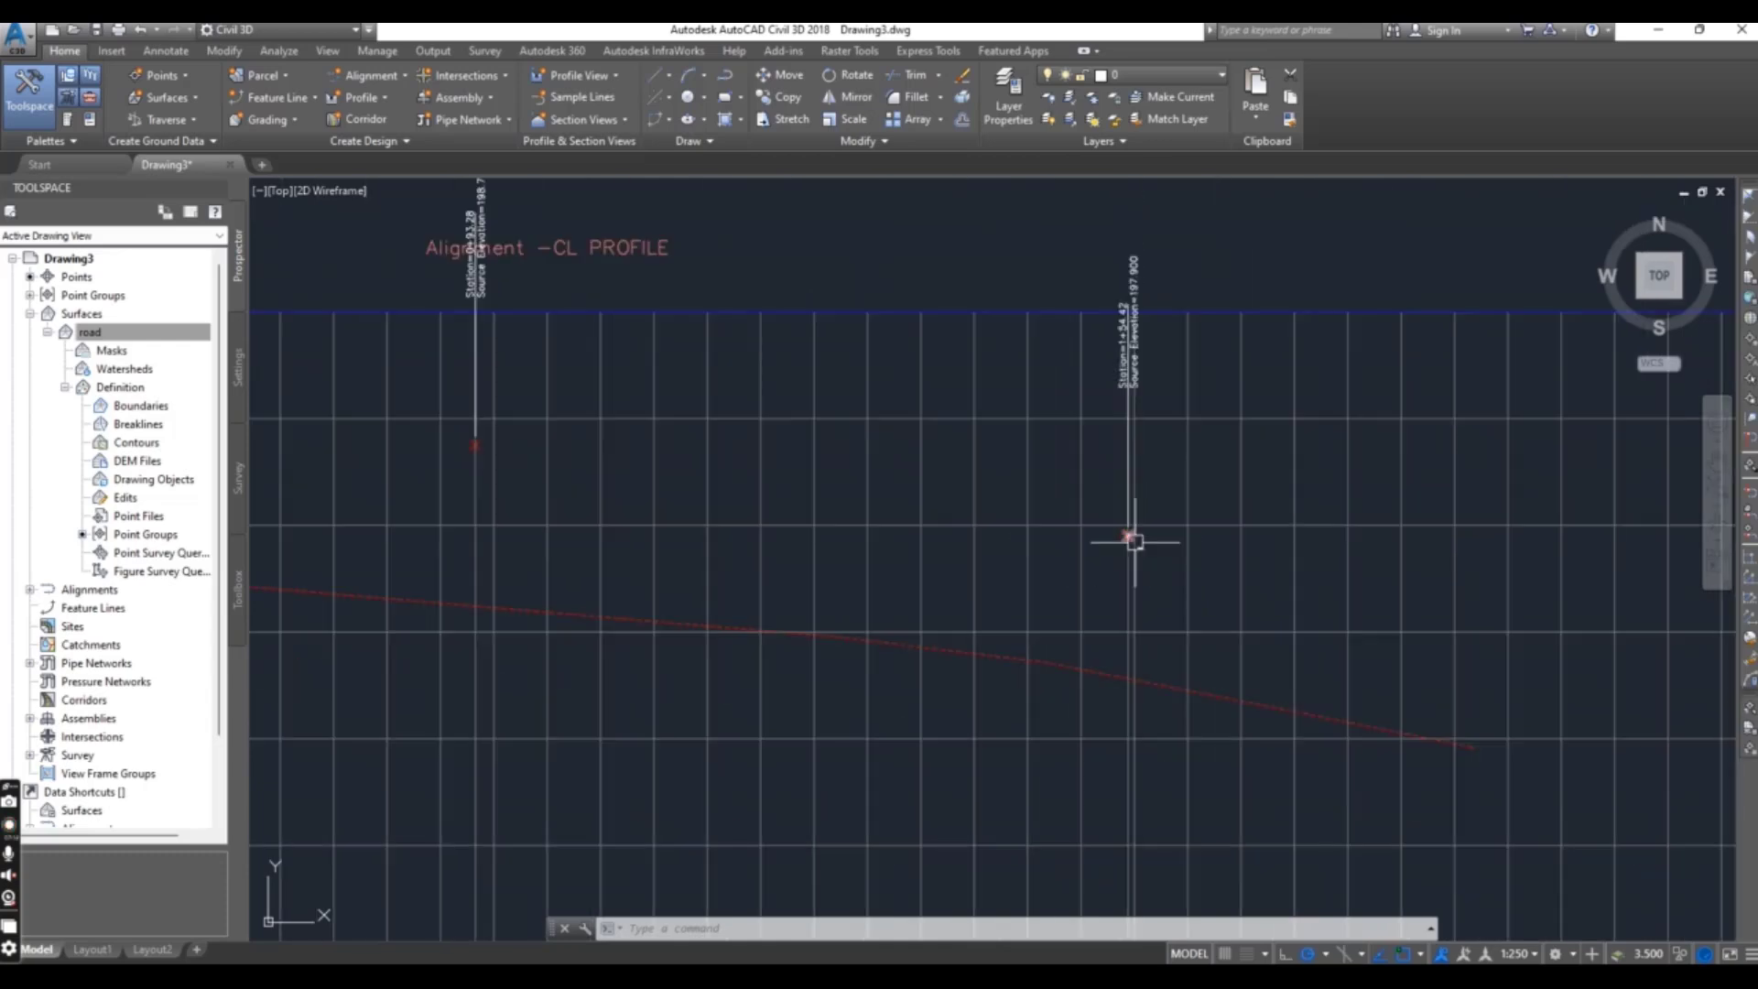
pyautogui.scroll(3, 1110, 541)
pyautogui.scroll(4, 1067, 548)
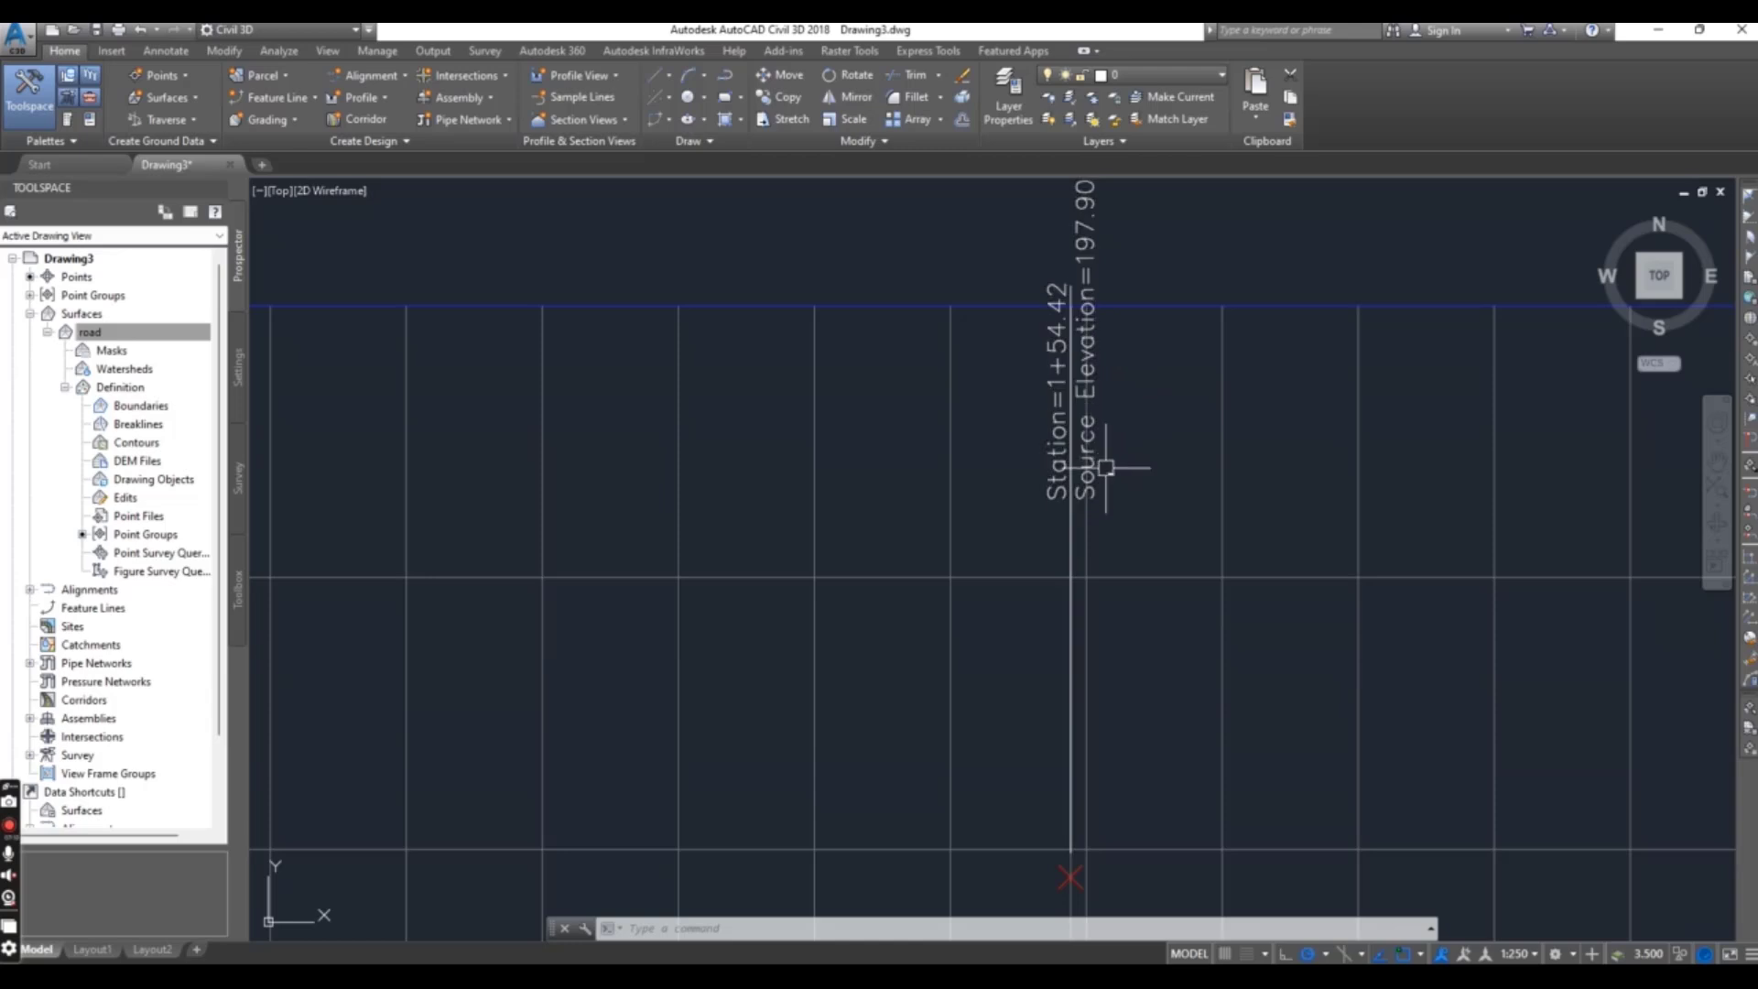
pyautogui.scroll(-3, 1115, 468)
pyautogui.scroll(-5, 1099, 467)
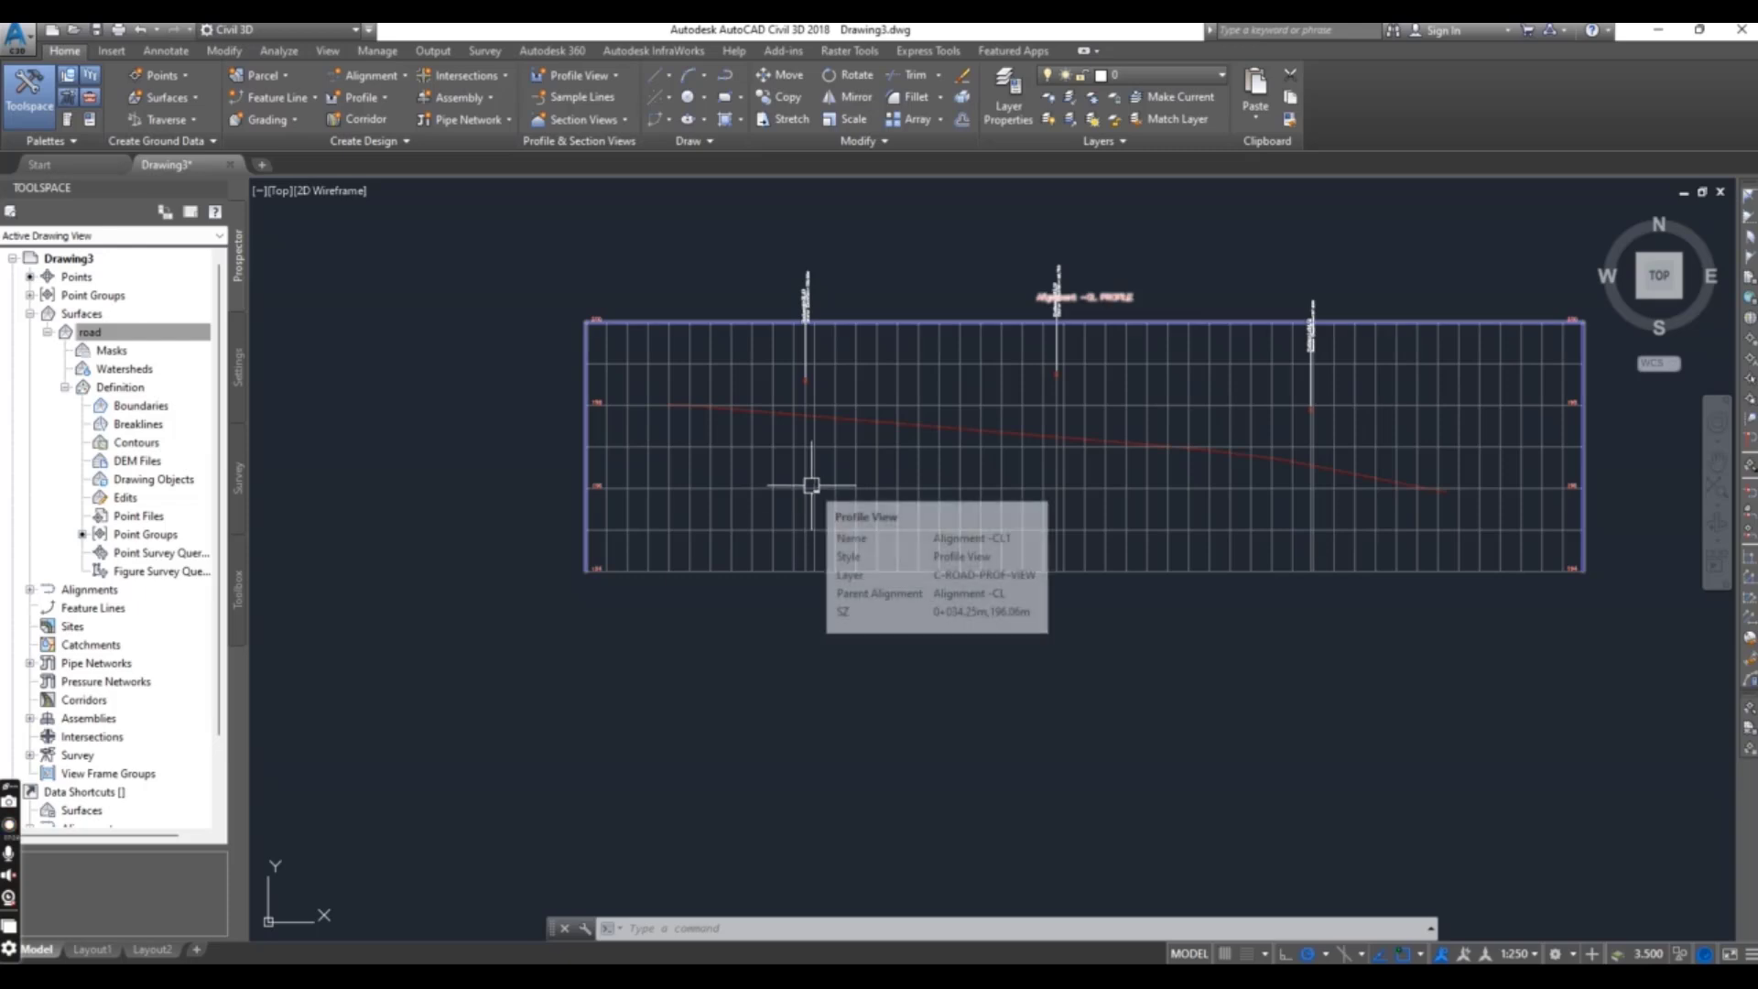
pyautogui.scroll(5, 851, 372)
pyautogui.scroll(-3, 651, 396)
pyautogui.scroll(1, 1024, 538)
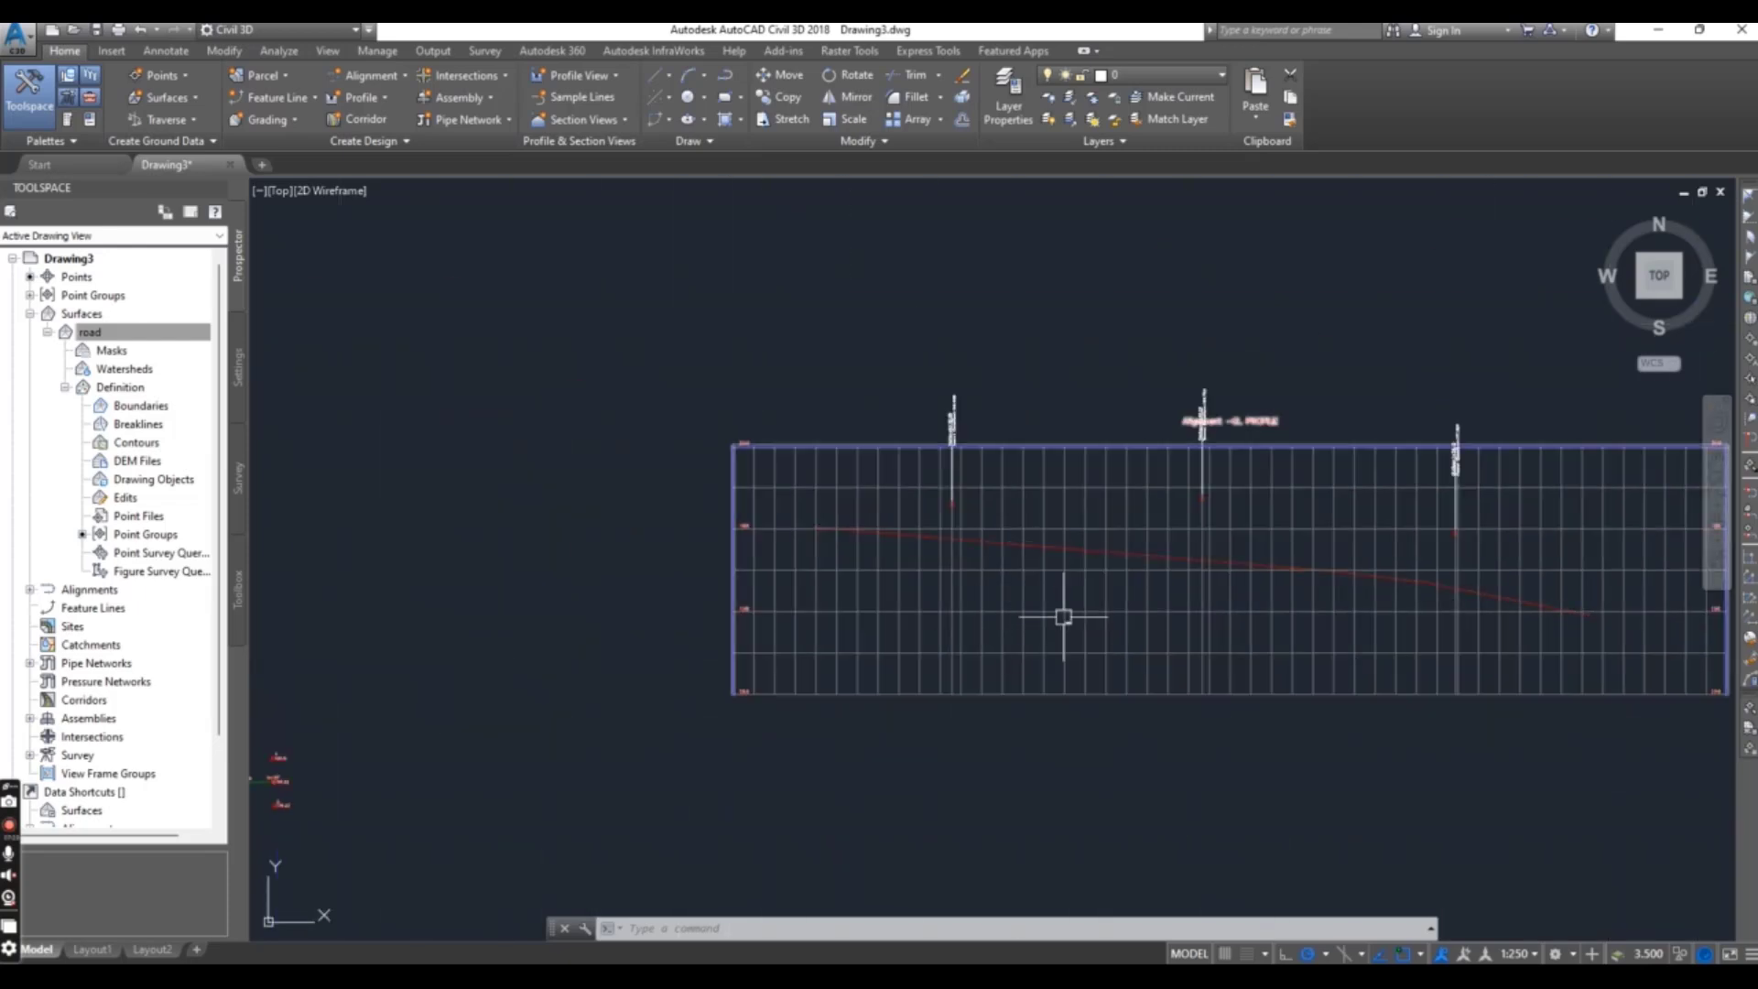
pyautogui.scroll(1, 829, 526)
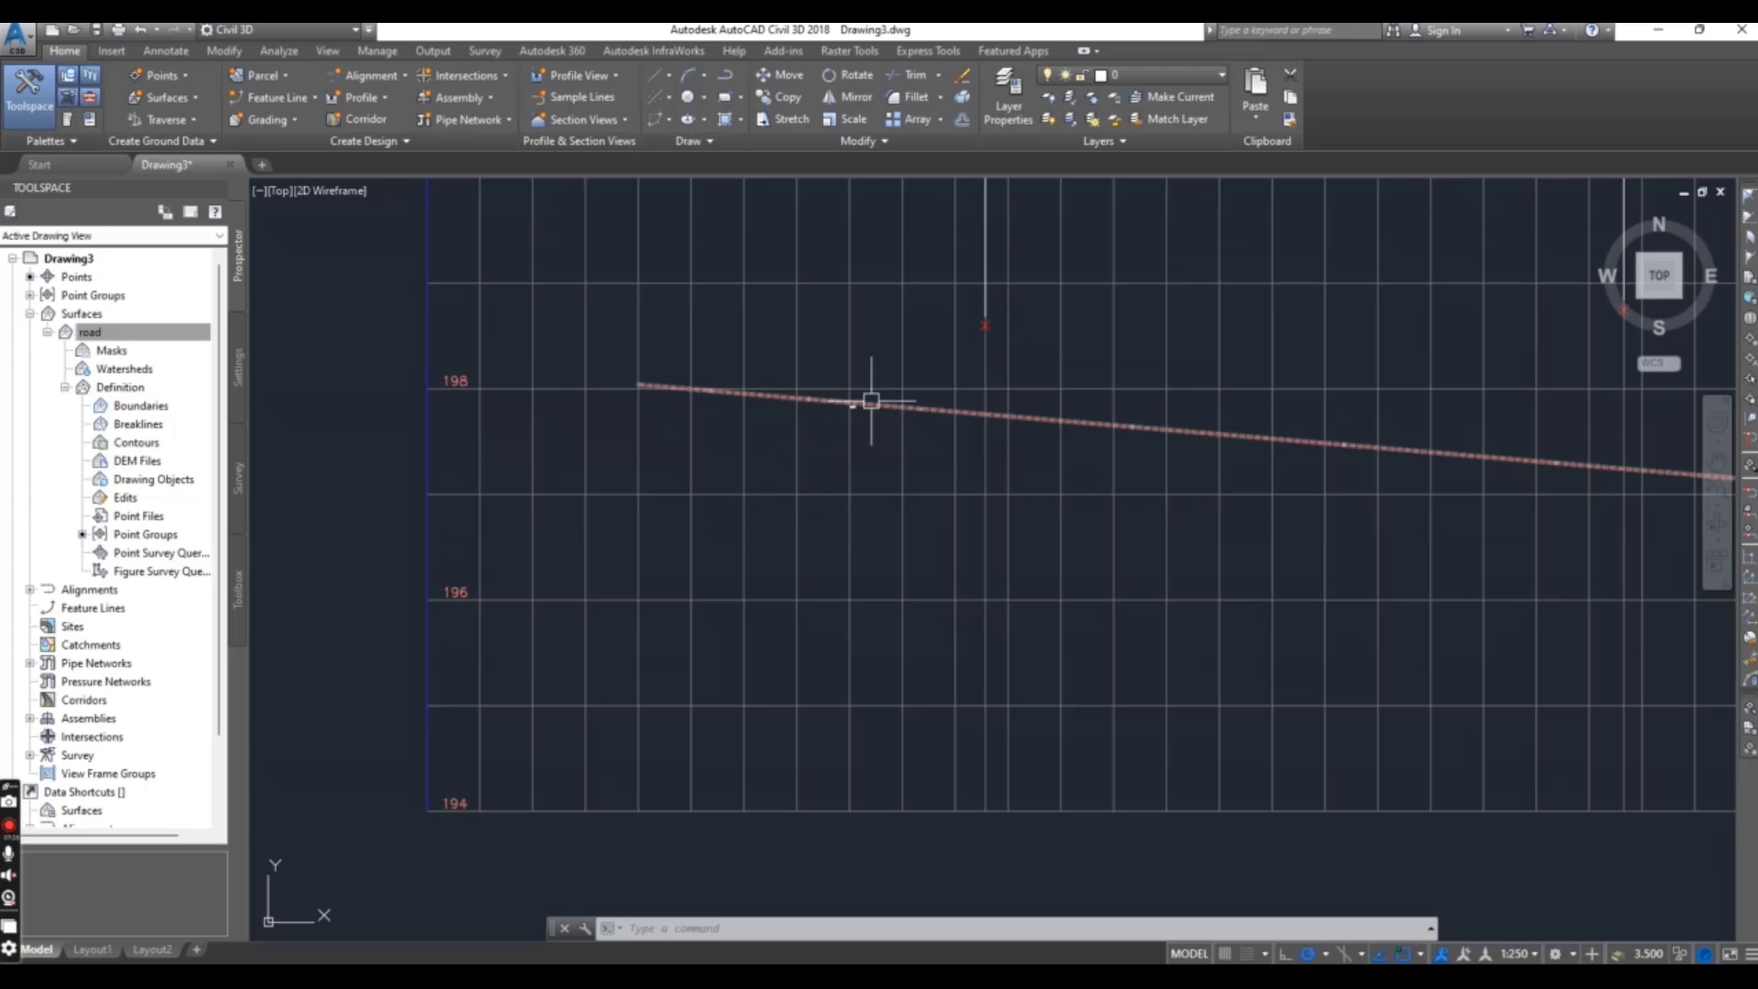
# Open the band settings of the Alignment -CL profile view and start editing the Elevations and Stations profile data band style.
pyautogui.click(859, 599)
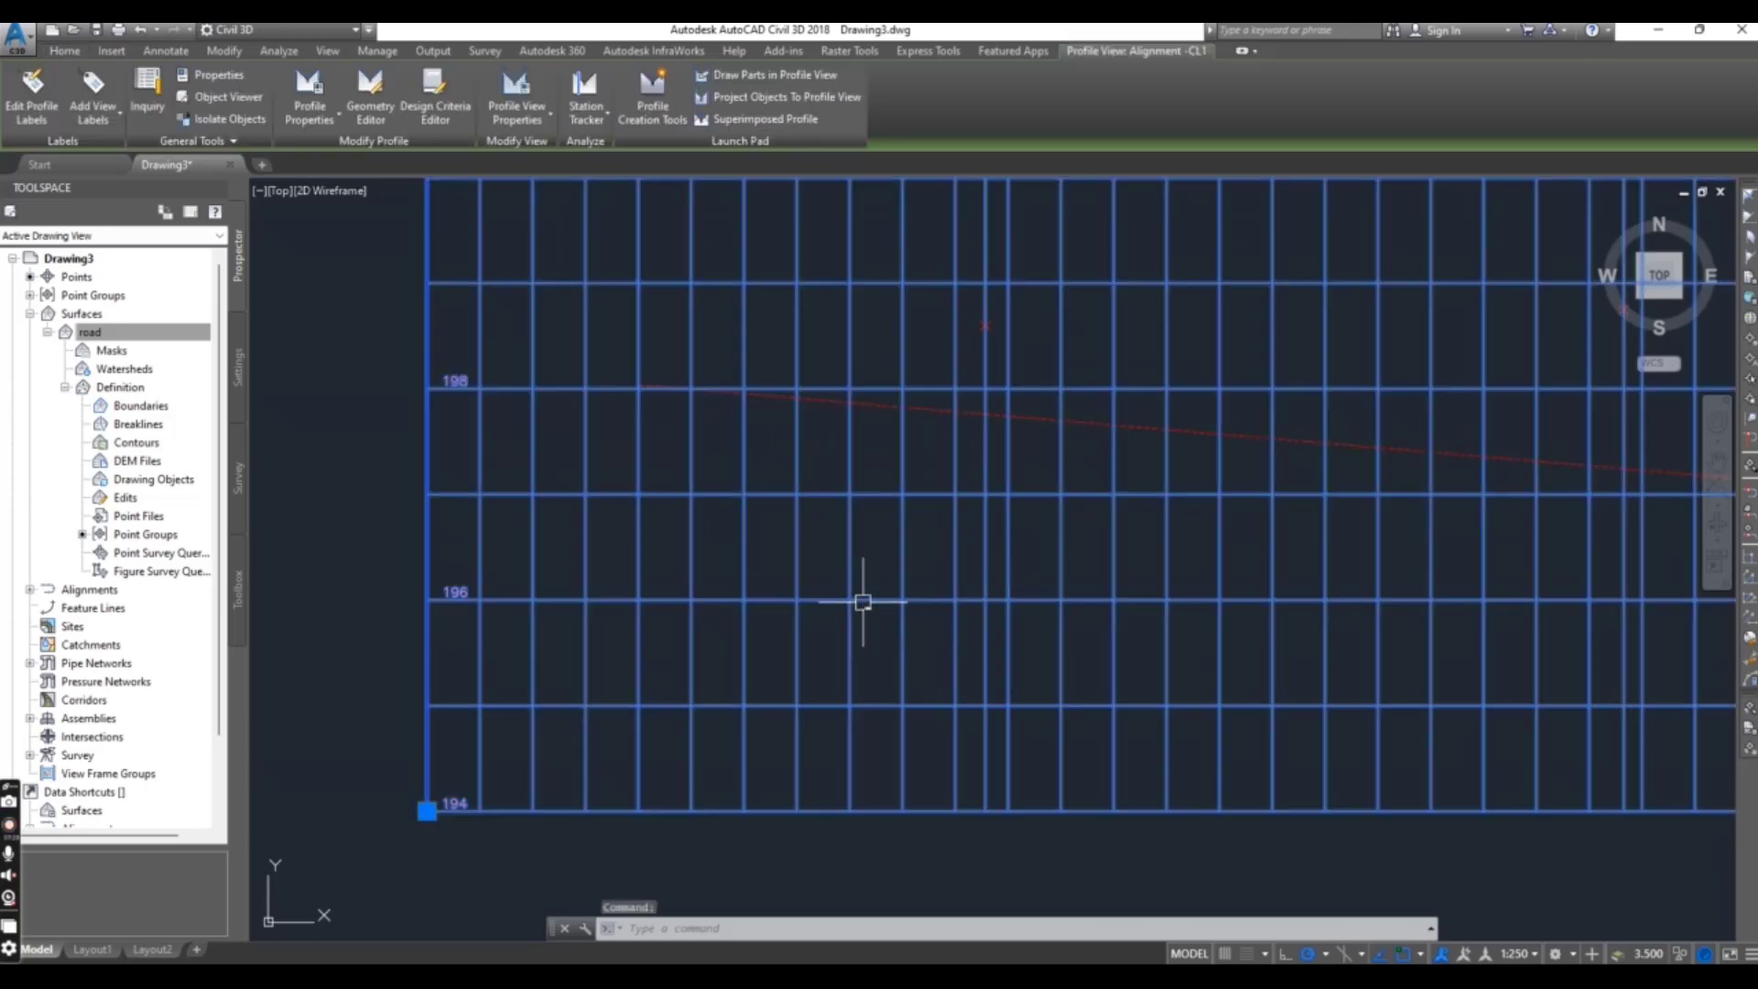
pyautogui.scroll(-4, 858, 600)
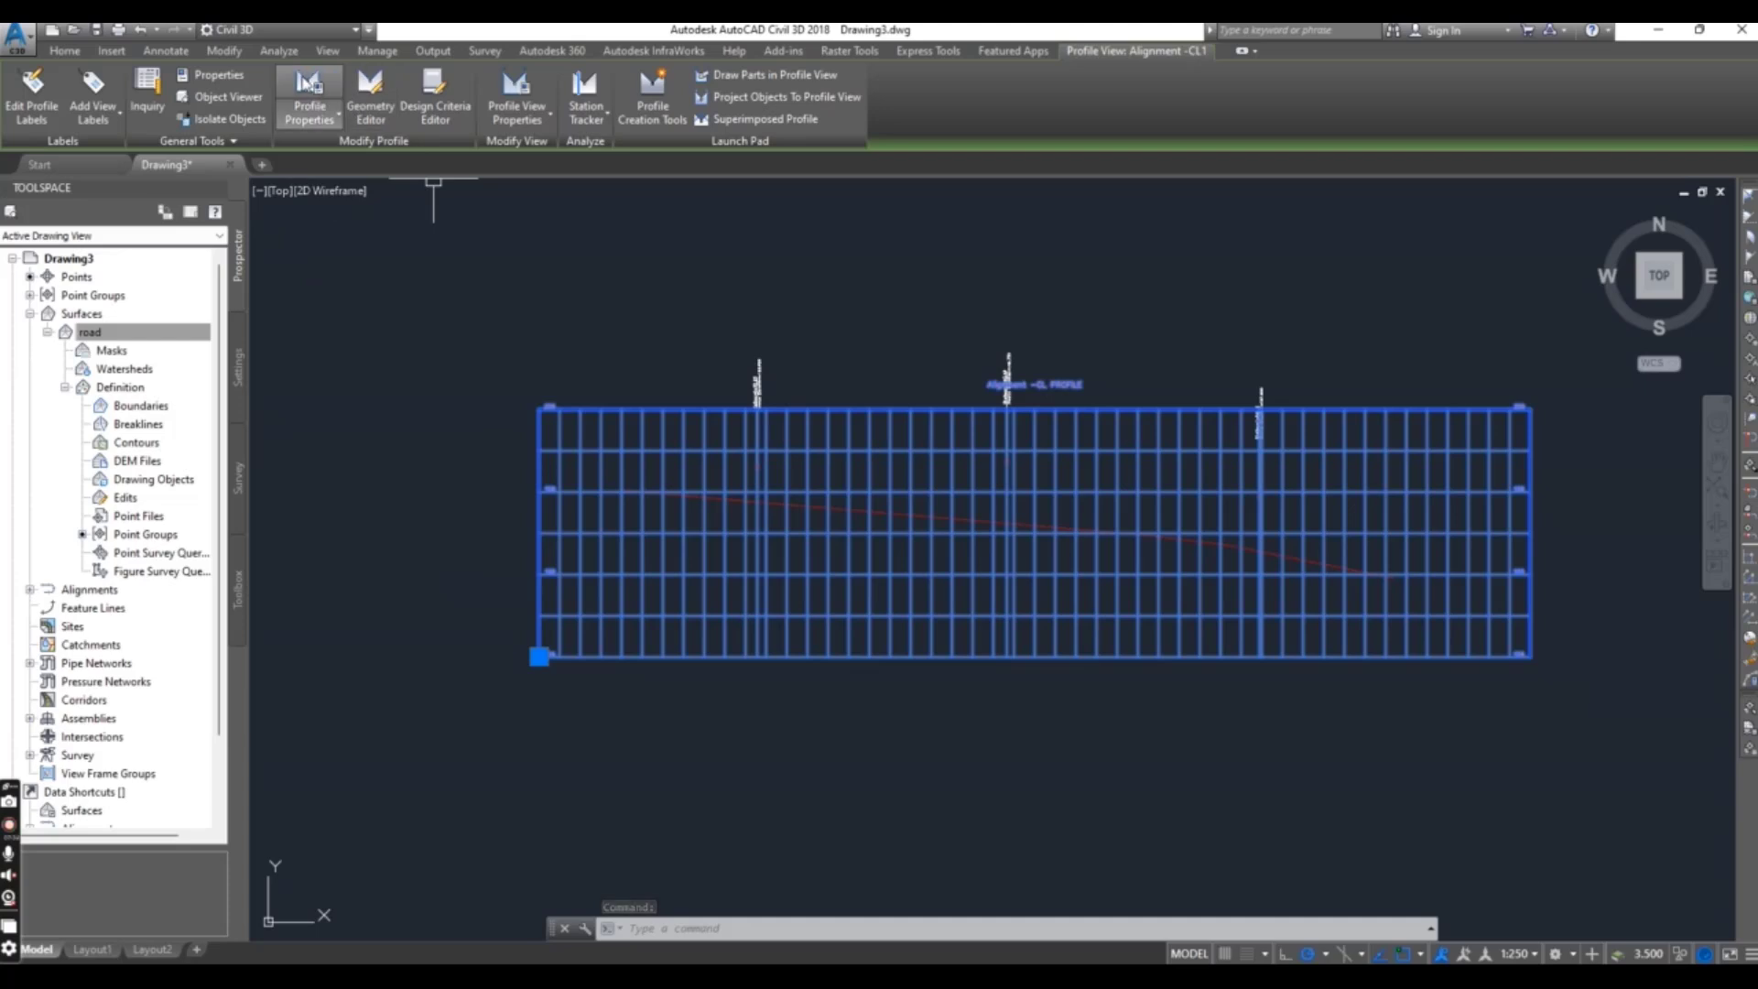
pyautogui.click(514, 95)
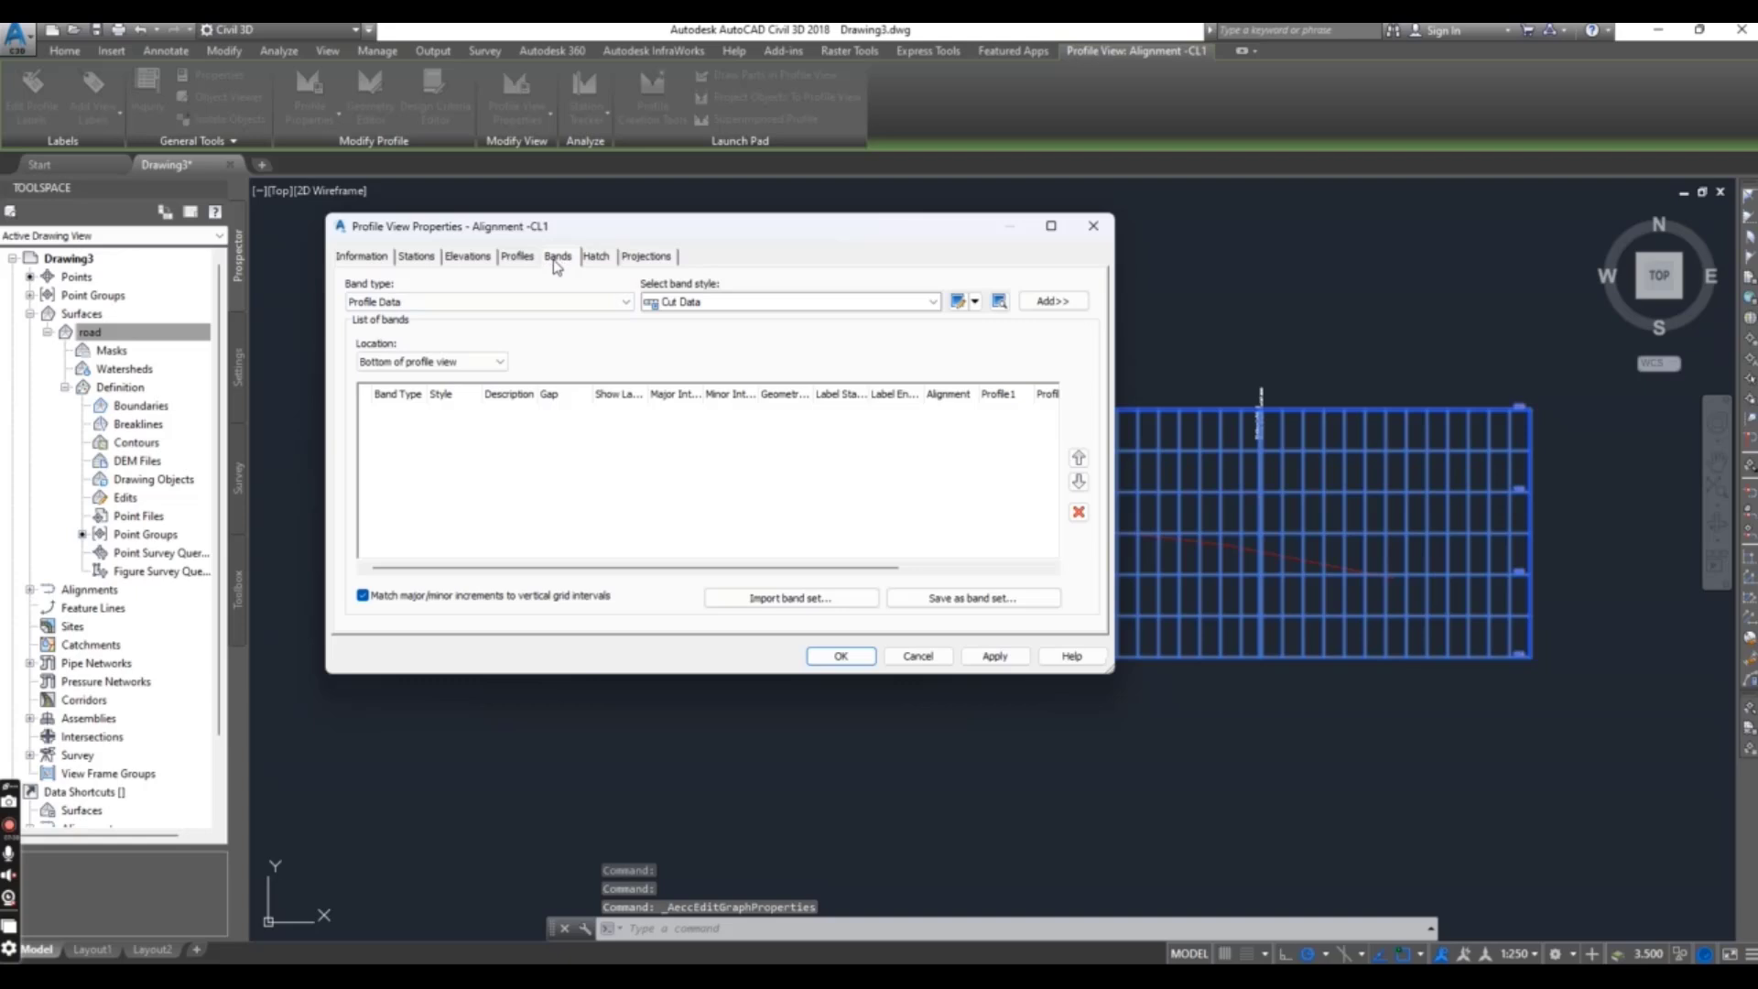
pyautogui.click(737, 302)
pyautogui.click(723, 327)
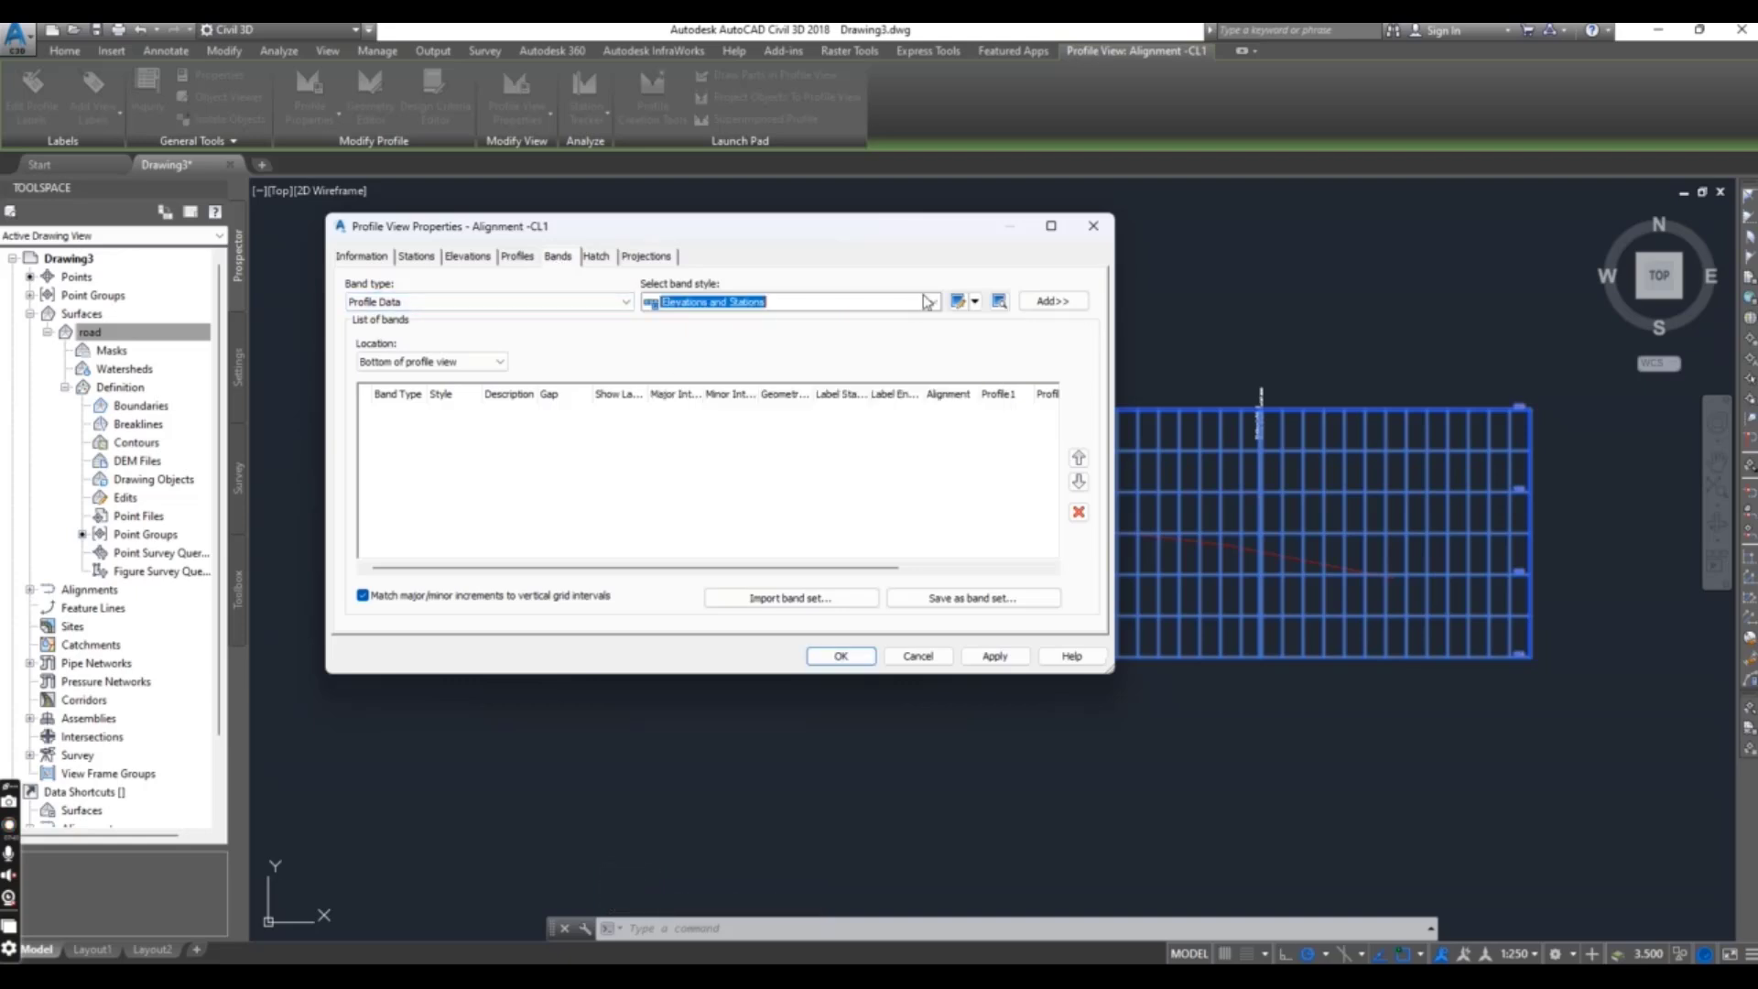
pyautogui.click(974, 302)
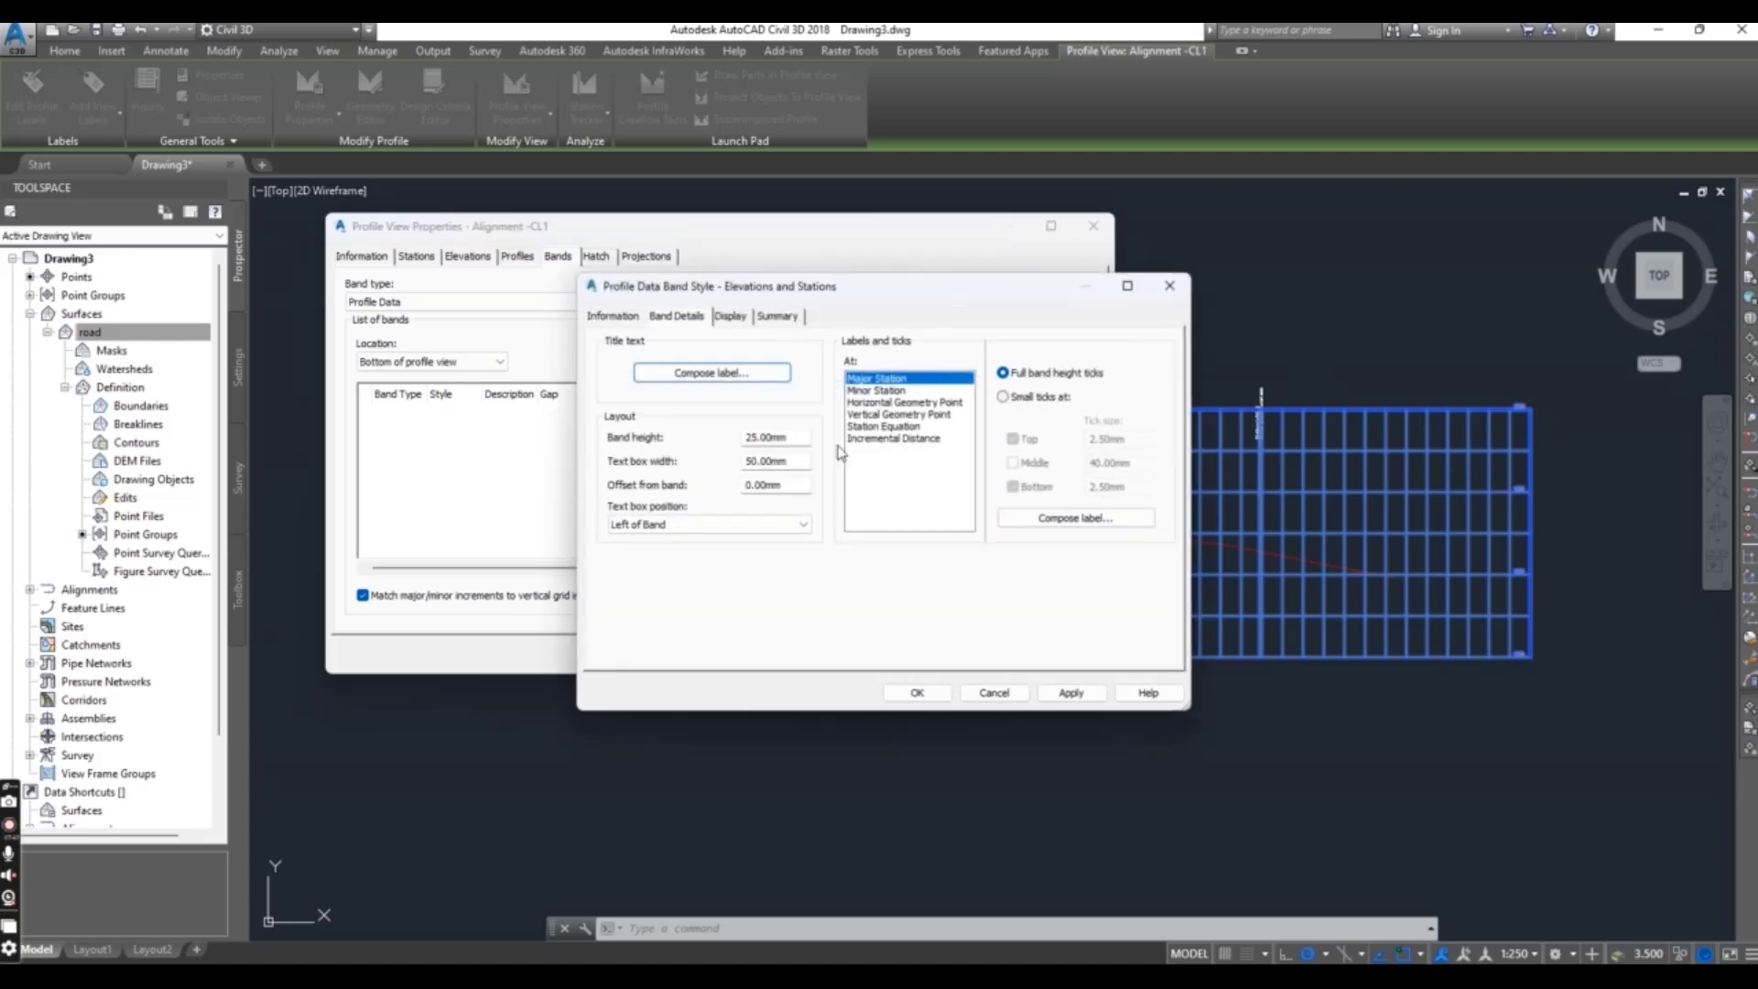
# Try to delete the EG Elevation component from the band style's Major Station label, and accept the label.
pyautogui.click(1037, 514)
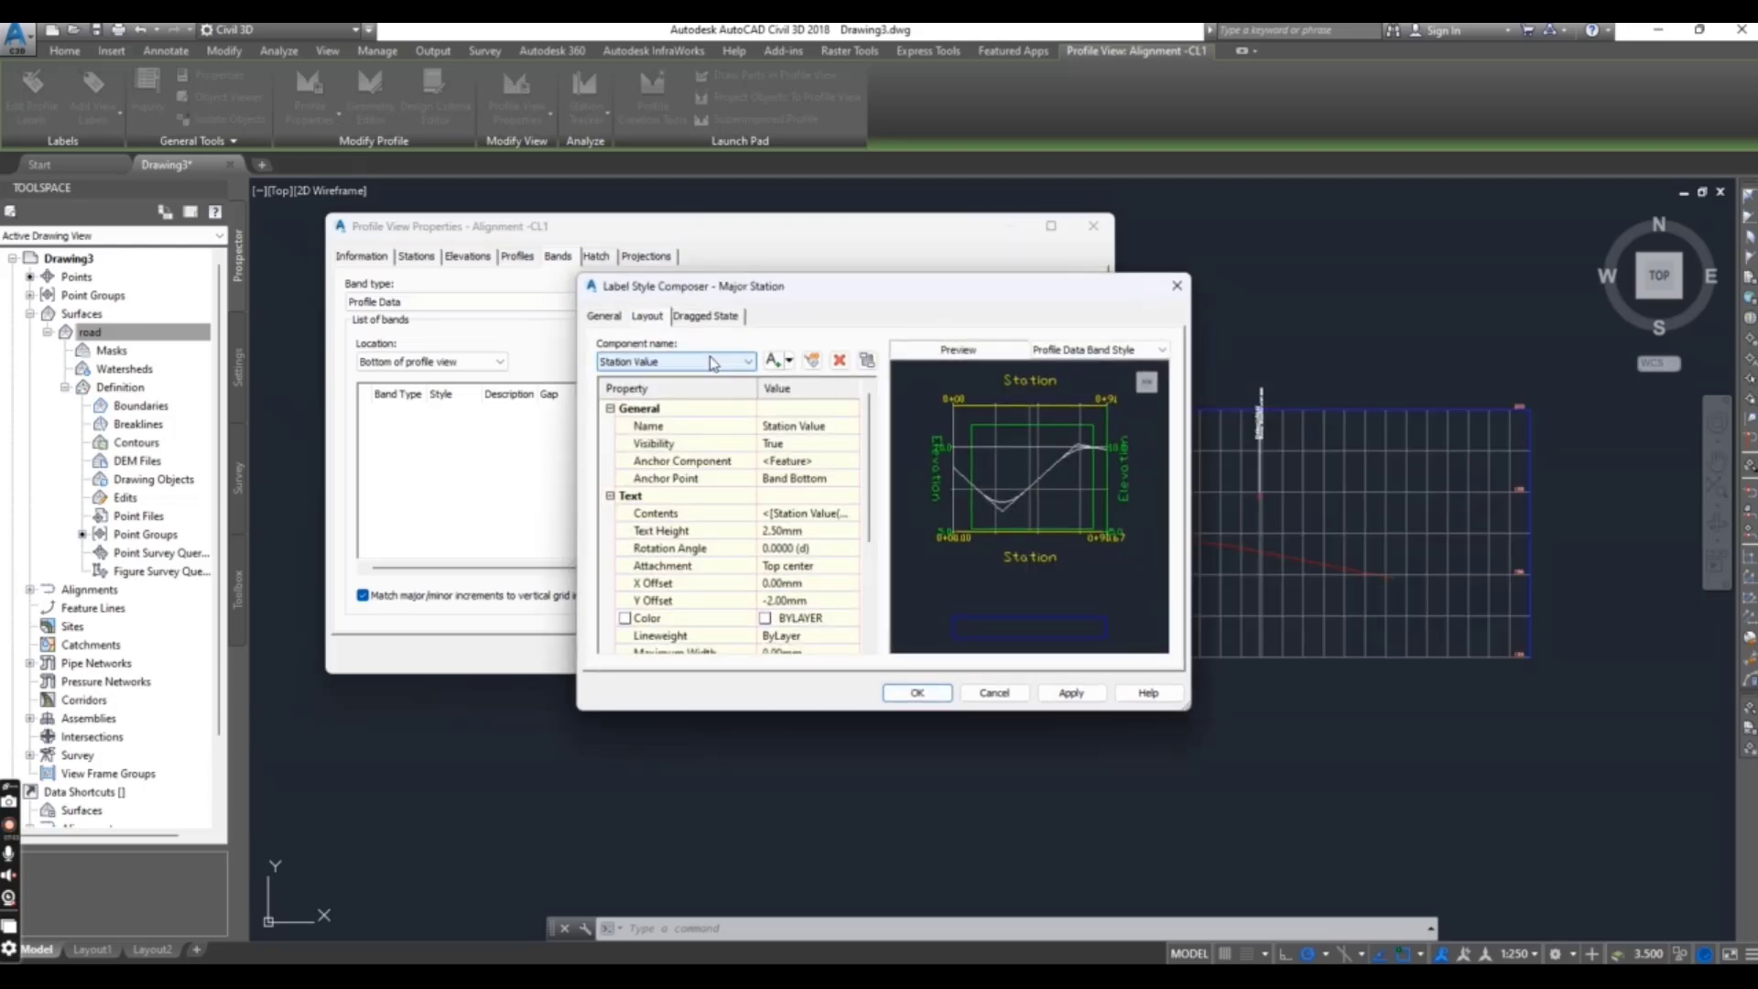
pyautogui.click(713, 362)
pyautogui.click(636, 402)
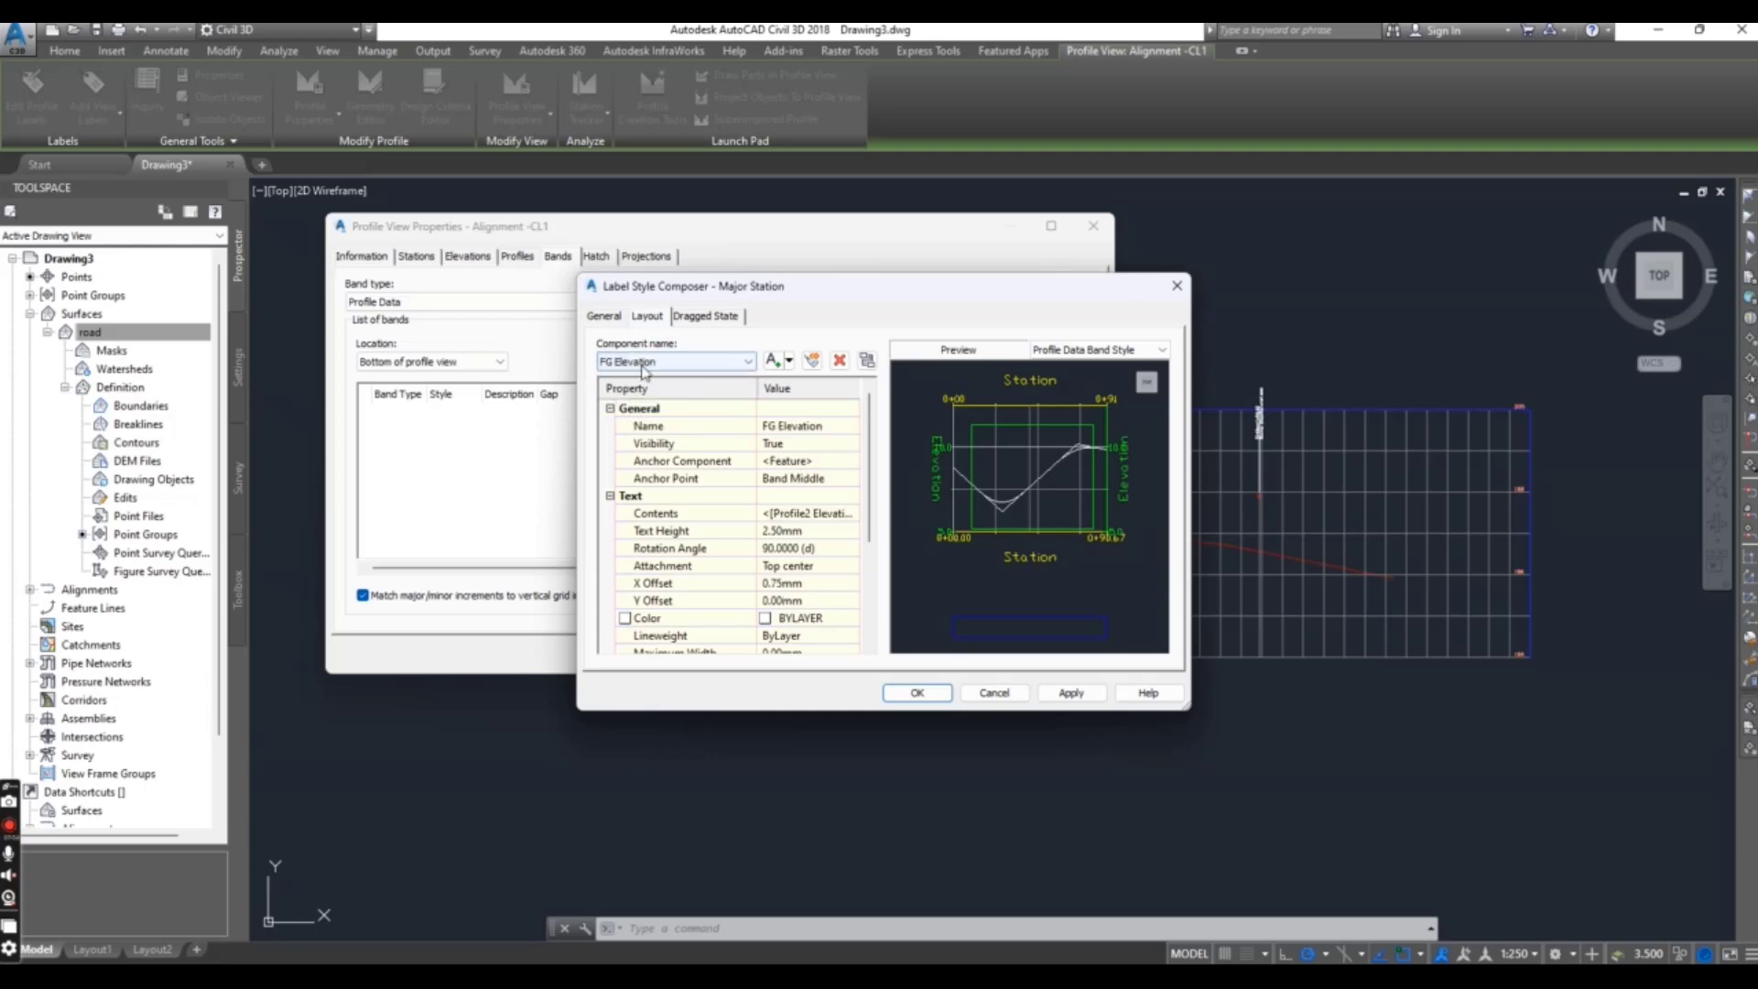
pyautogui.click(651, 390)
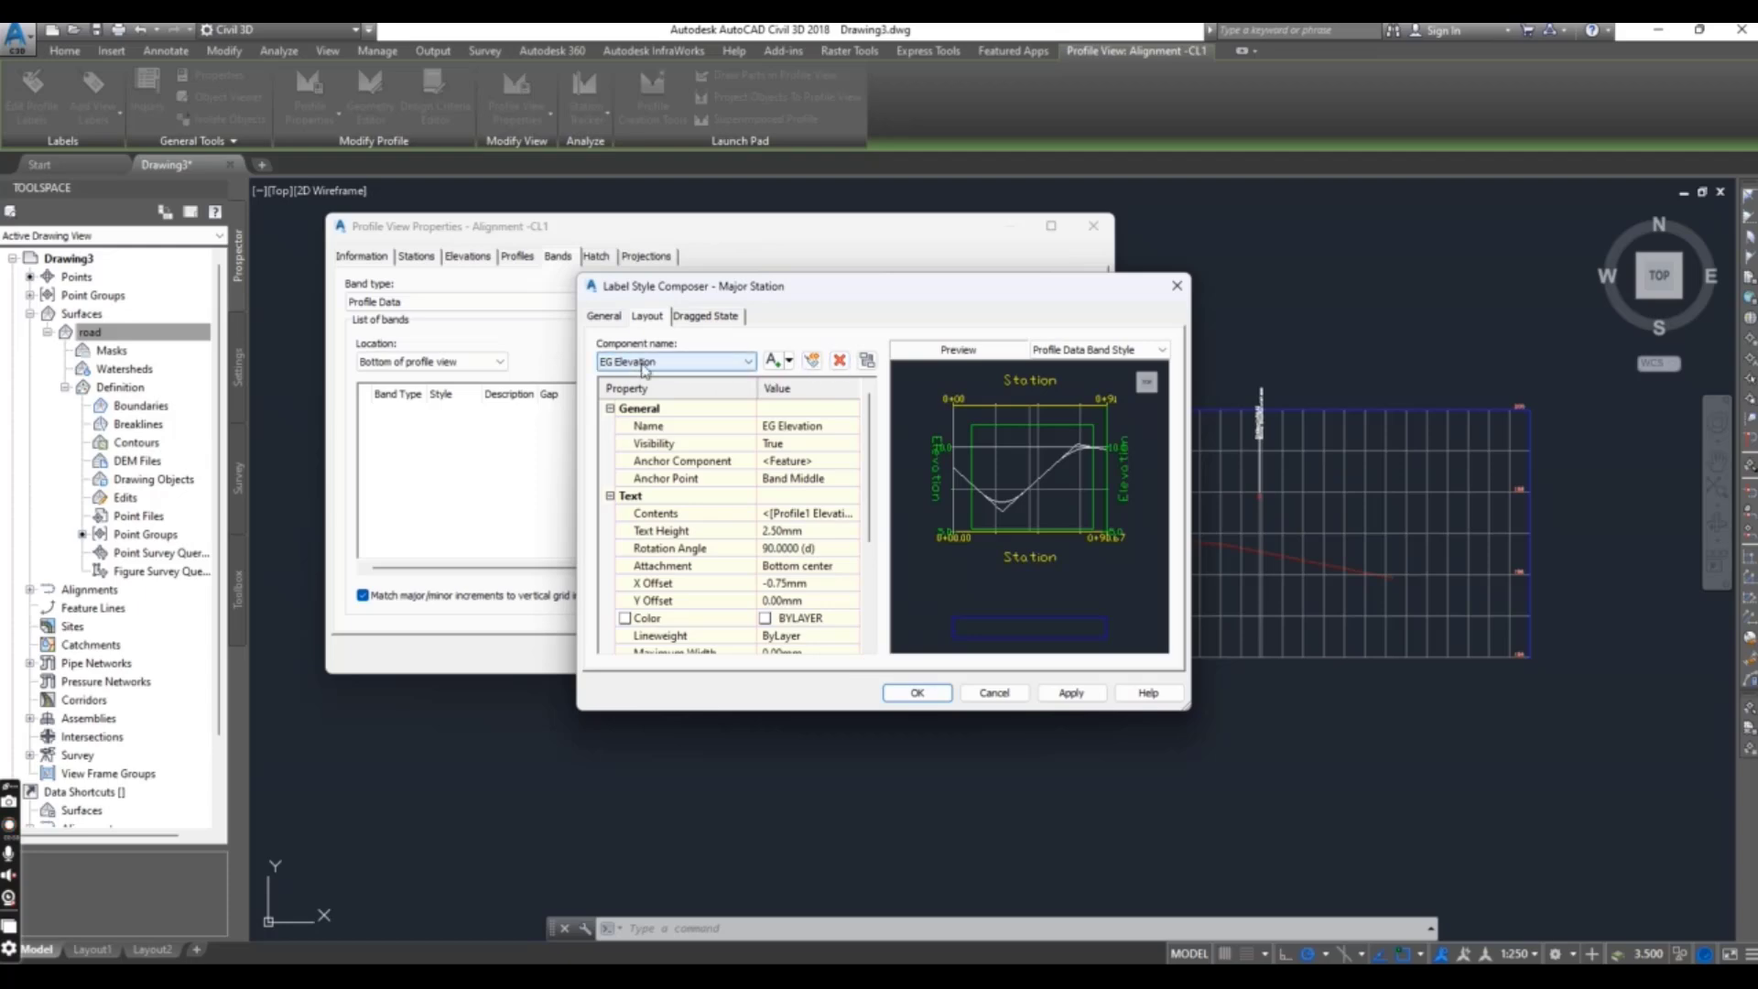
pyautogui.click(835, 365)
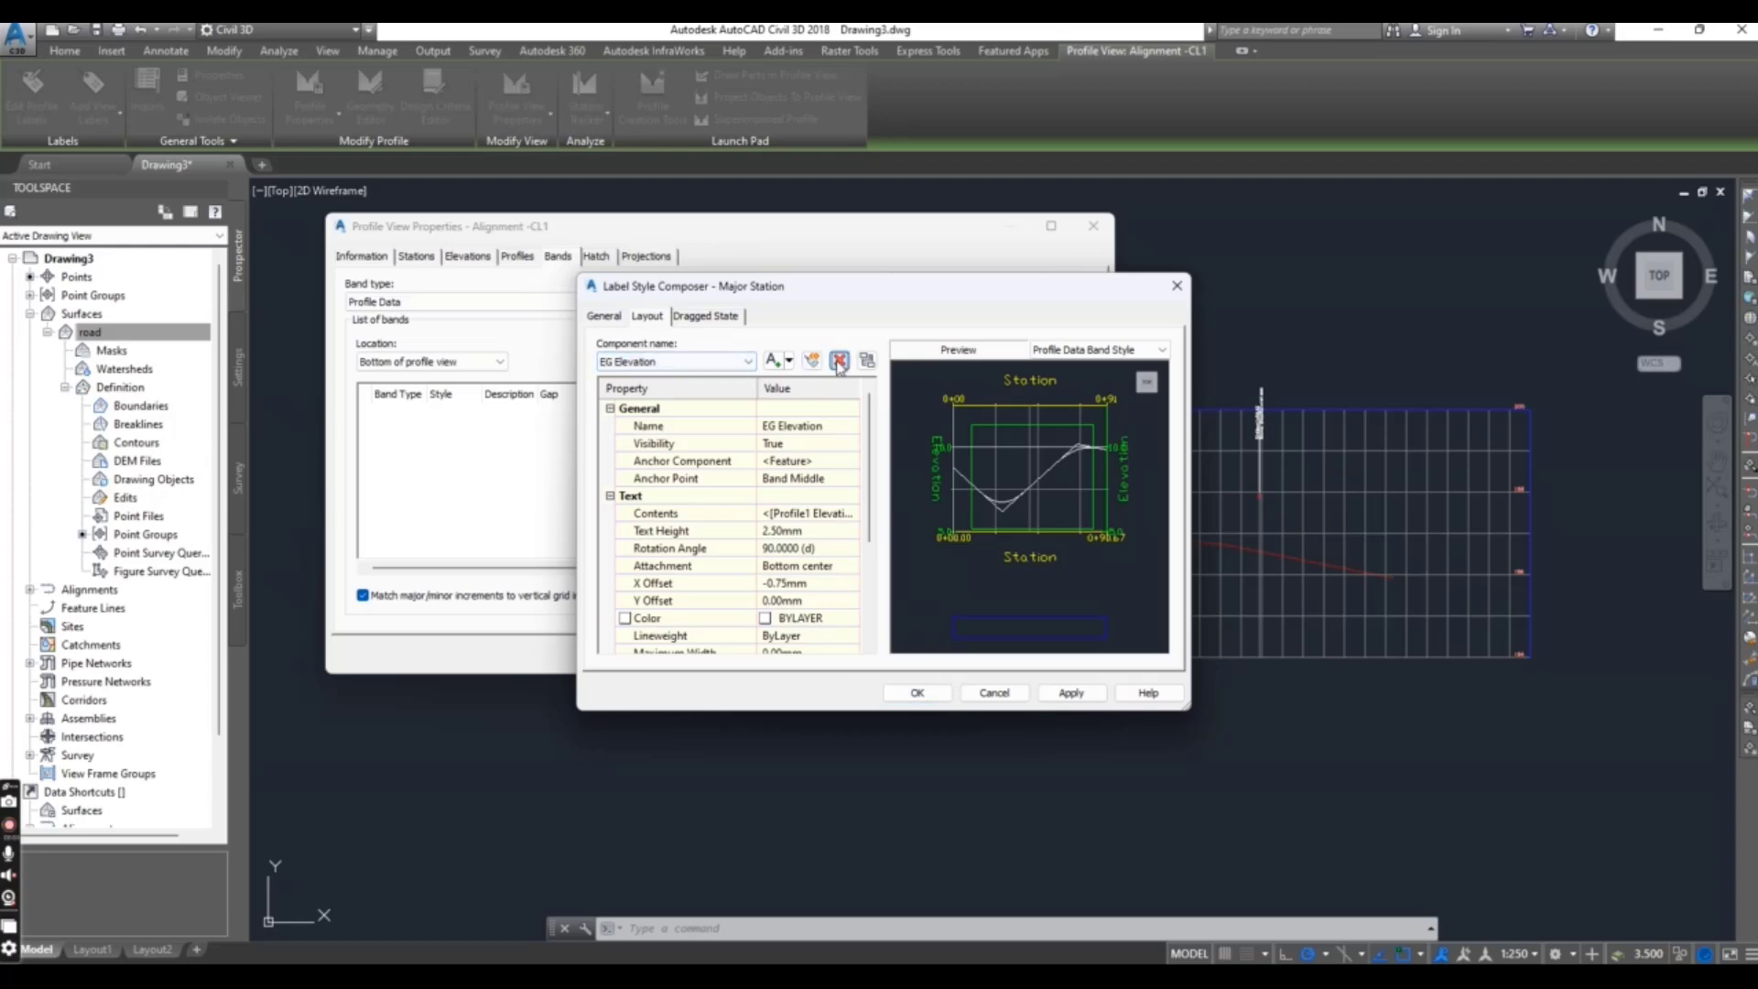
pyautogui.click(917, 694)
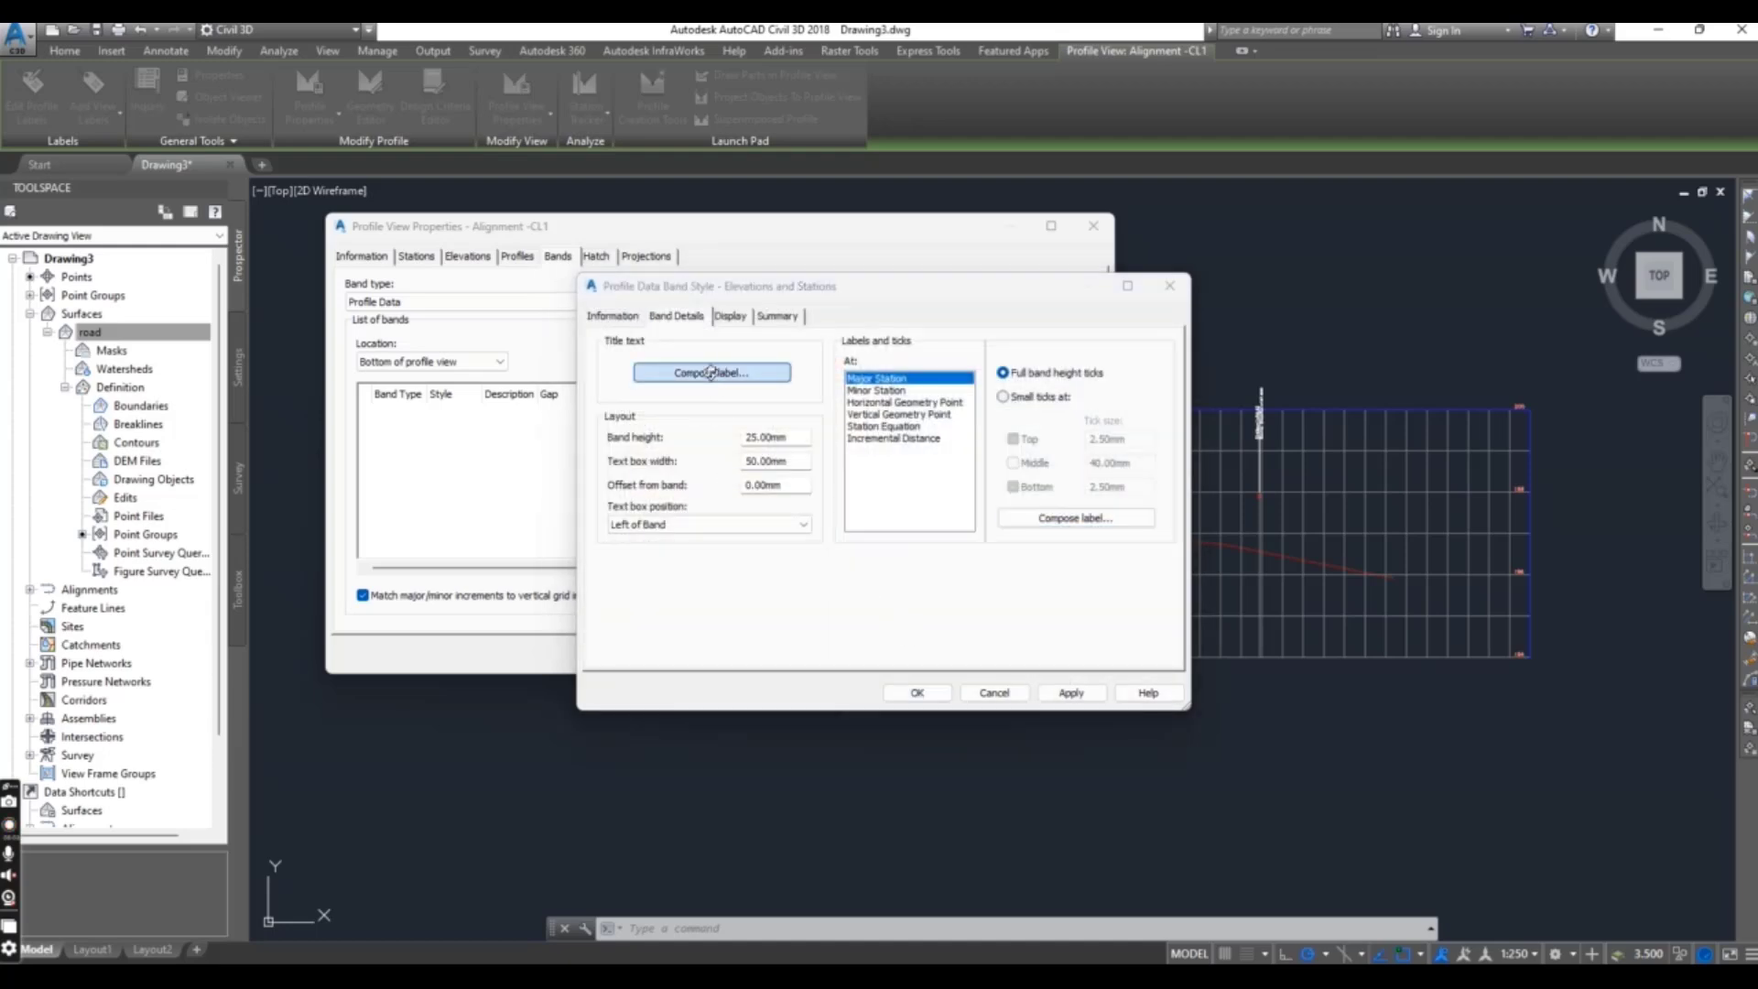
# Set the band title label's text contents to "Road Elevation" and accept the label.
pyautogui.click(711, 372)
pyautogui.click(813, 516)
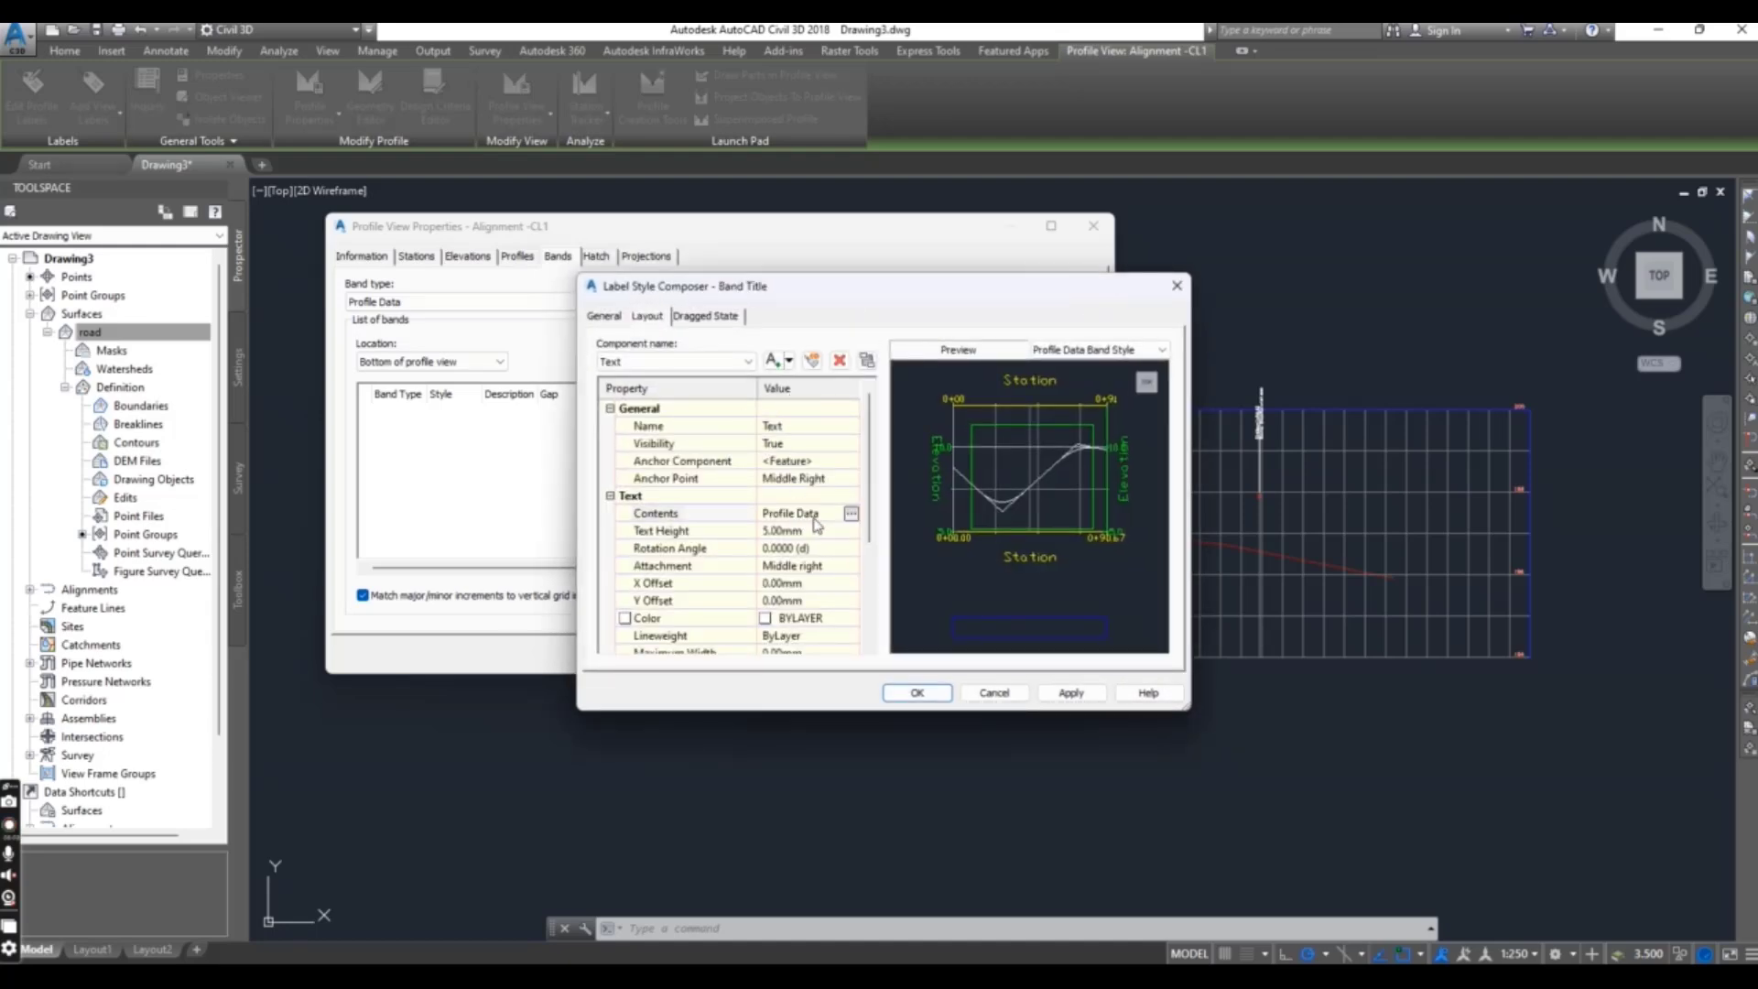
pyautogui.click(850, 515)
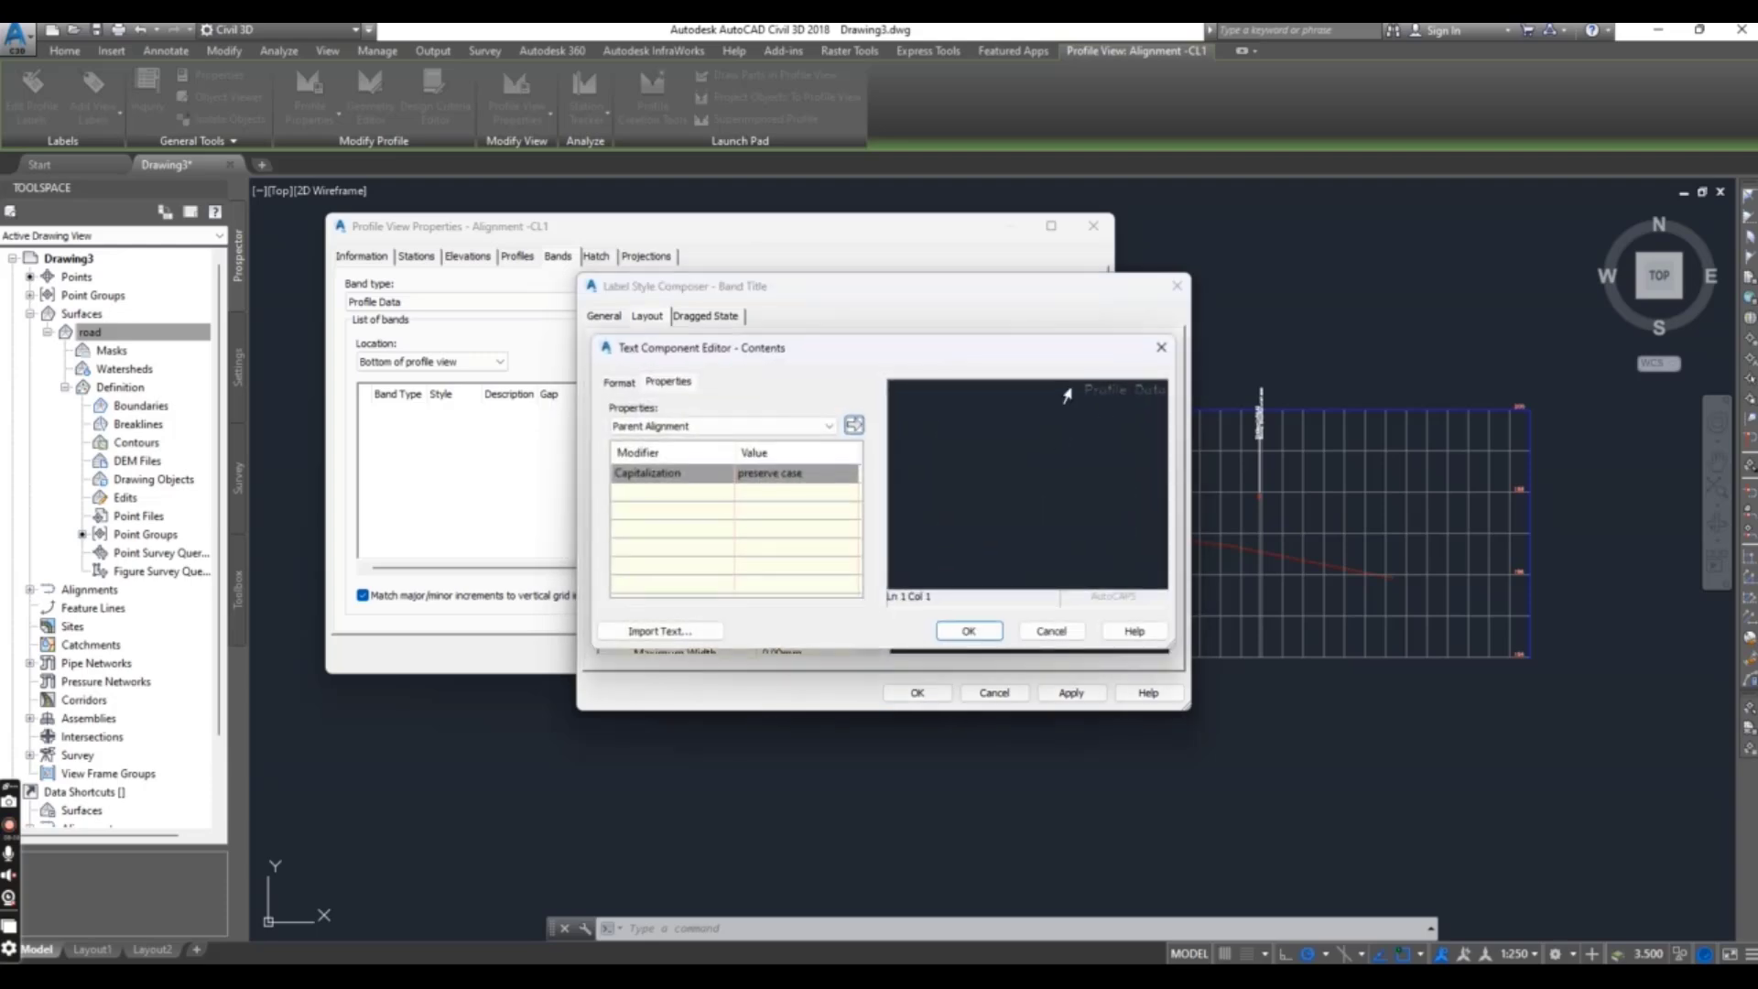
pyautogui.moveTo(1086, 389); pyautogui.dragTo(1206, 393)
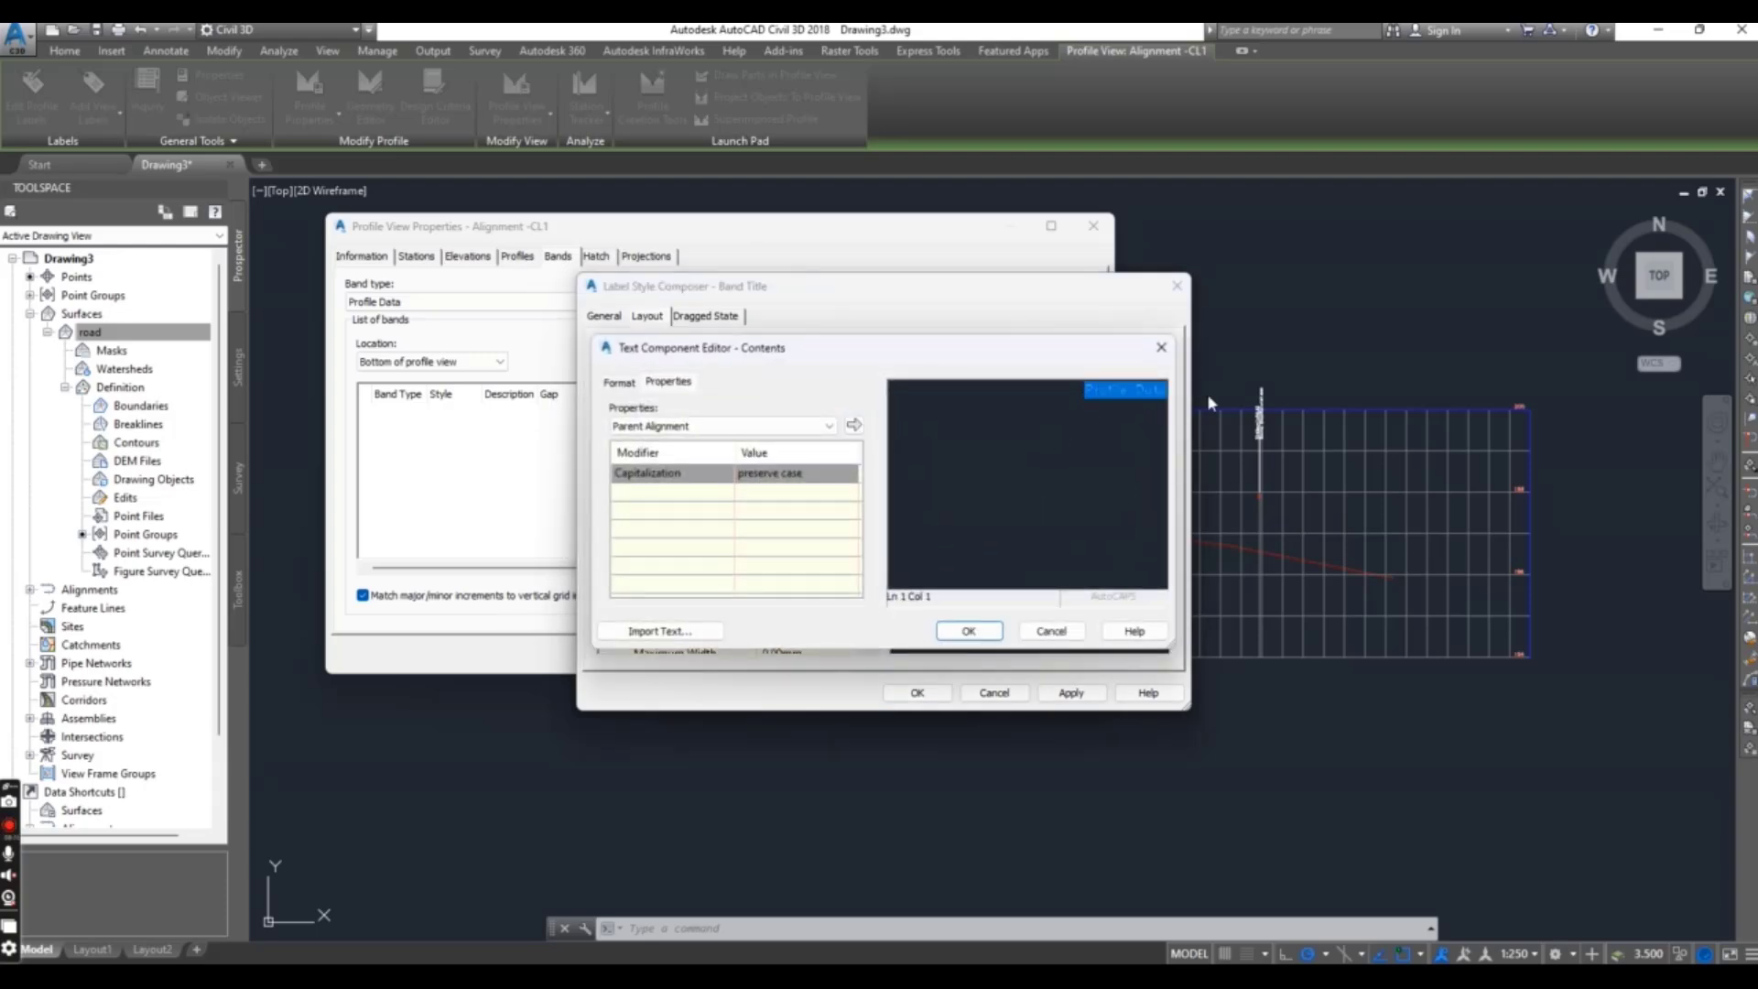
pyautogui.press('Delete')
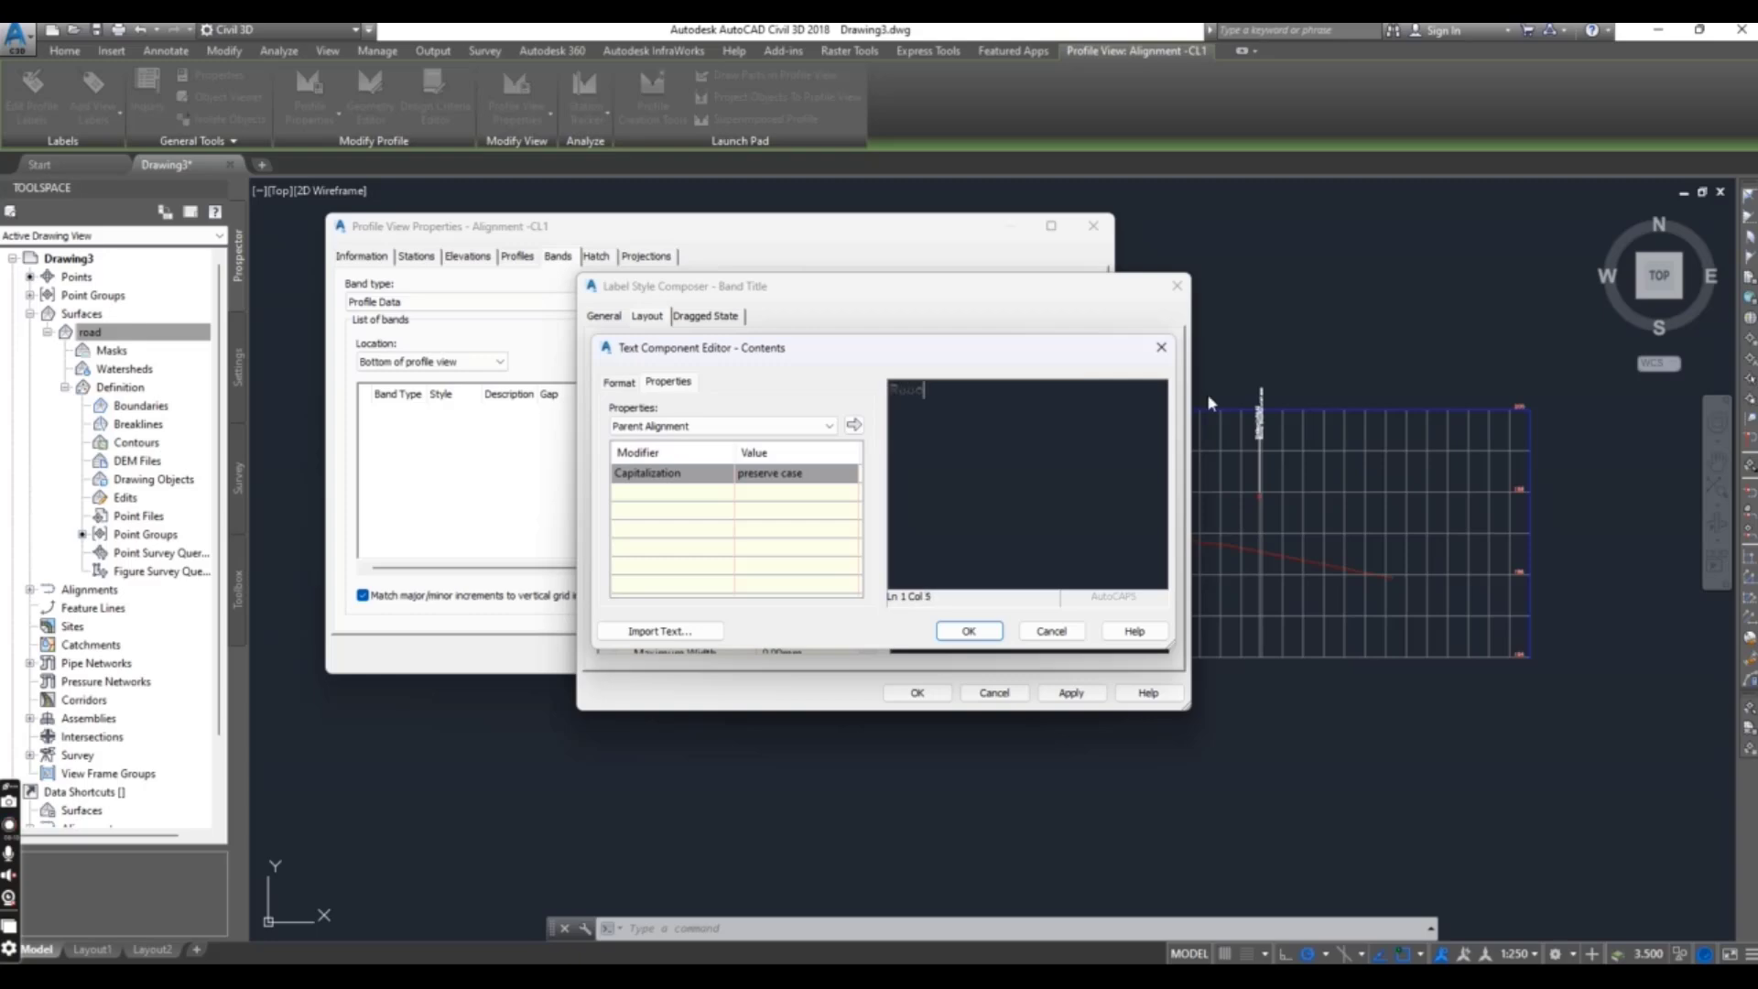
pyautogui.write('Road Elevation')
pyautogui.click(985, 634)
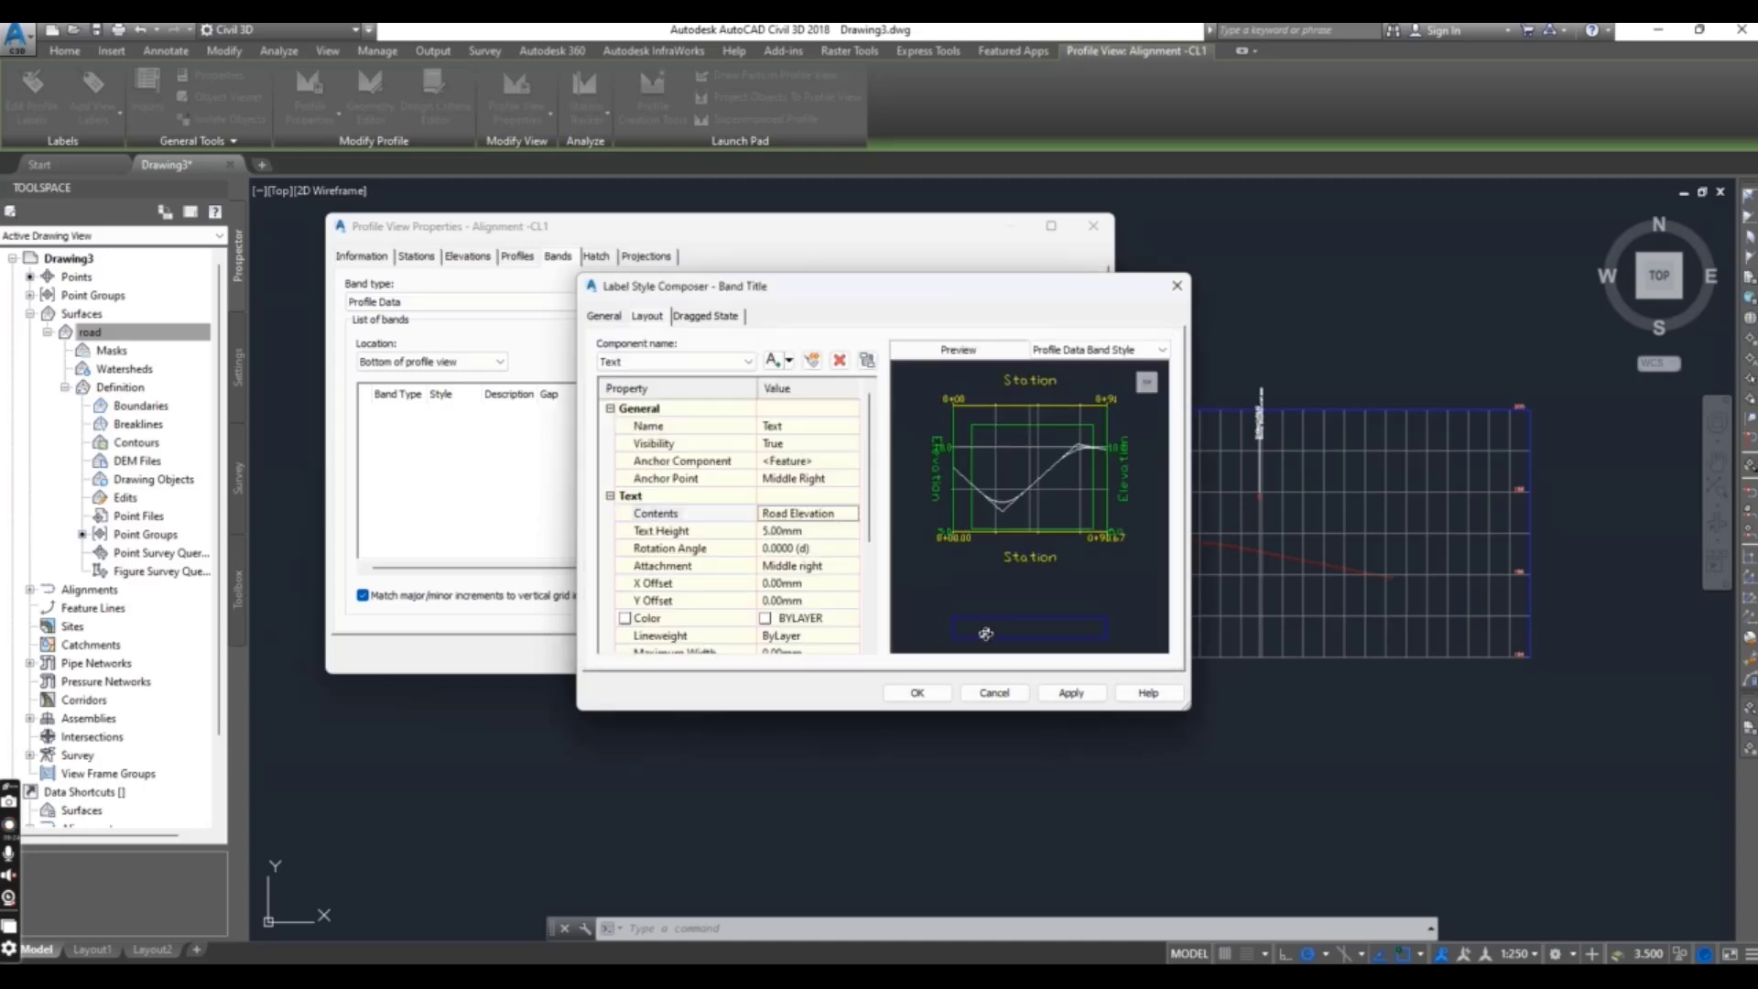
pyautogui.click(916, 693)
# Make the Band Title Box and Band Title Box Text components visible, and accept the band style and the profile view properties.
pyautogui.click(732, 317)
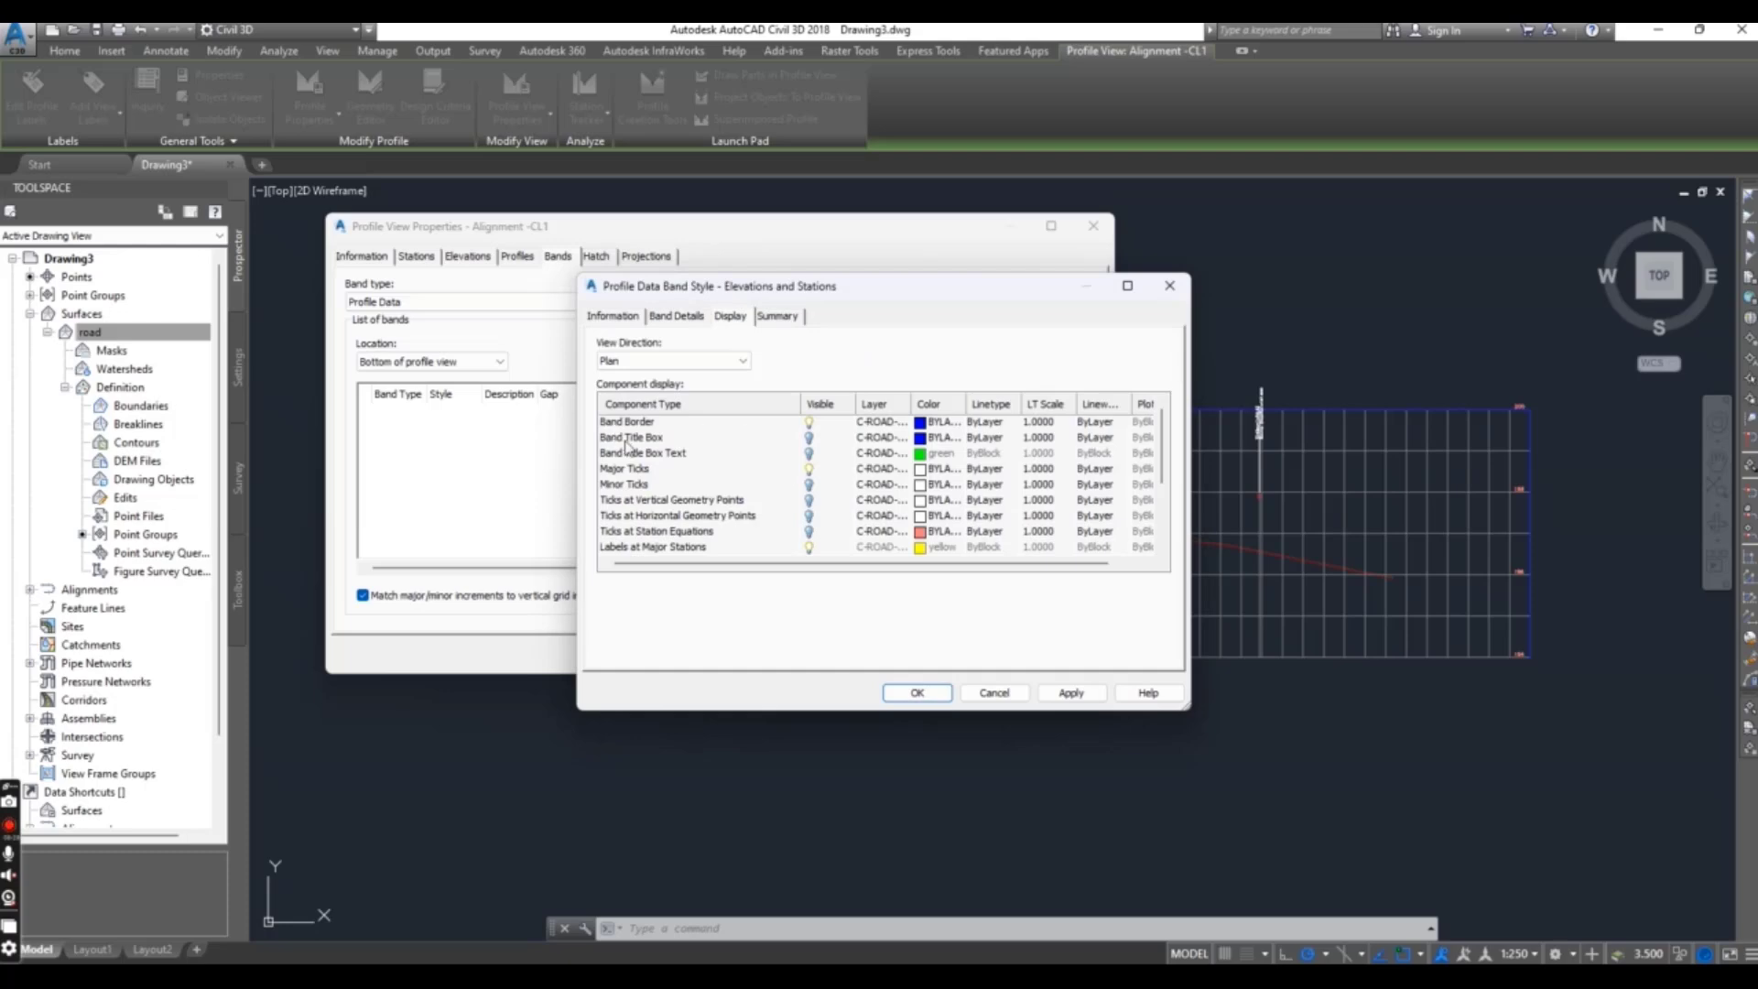
pyautogui.click(809, 439)
pyautogui.click(809, 455)
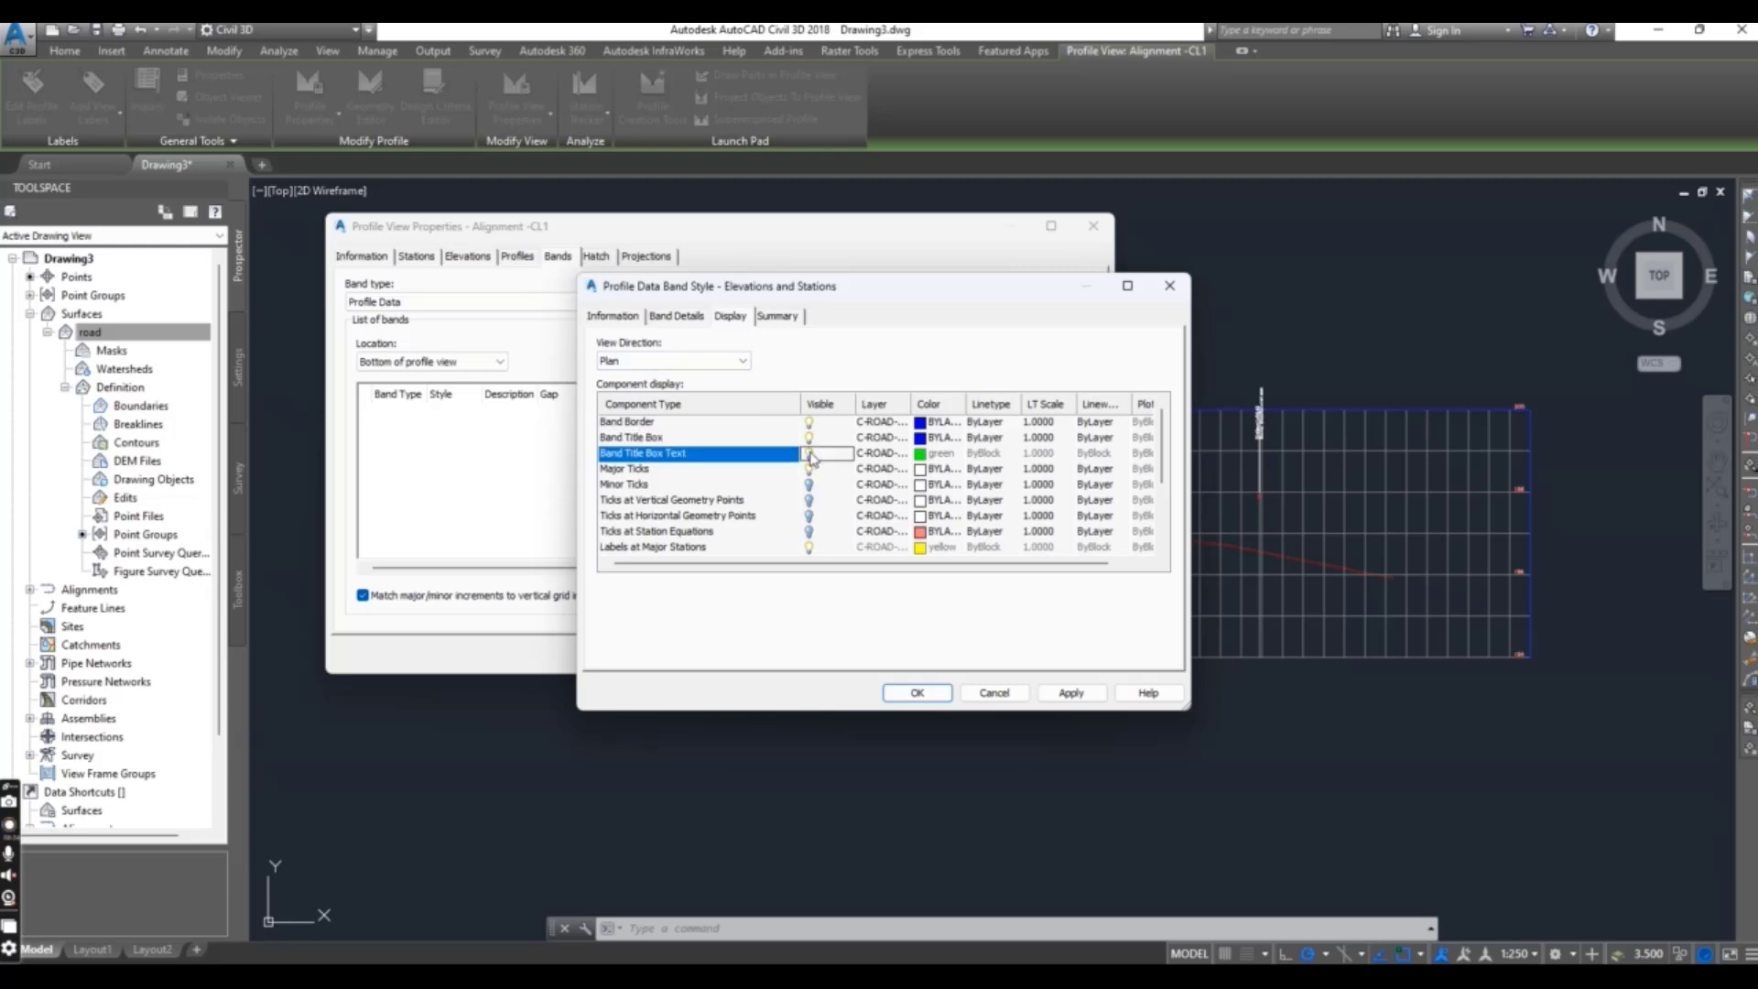
pyautogui.click(932, 692)
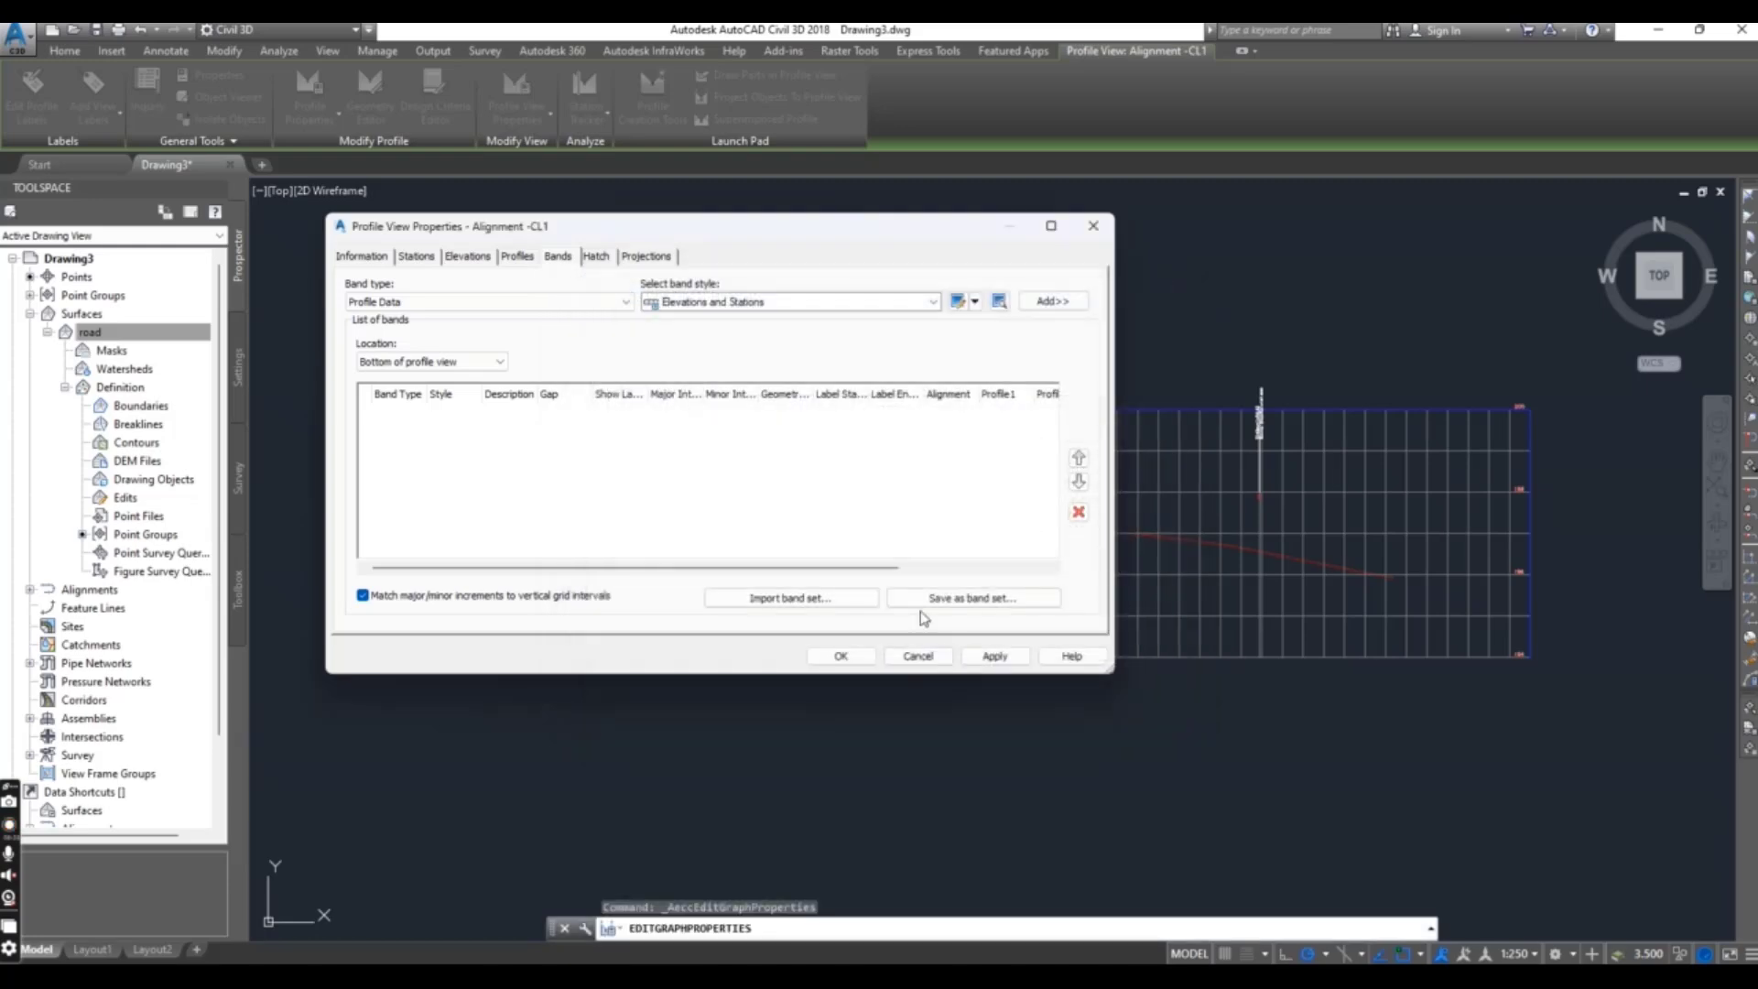
pyautogui.click(841, 657)
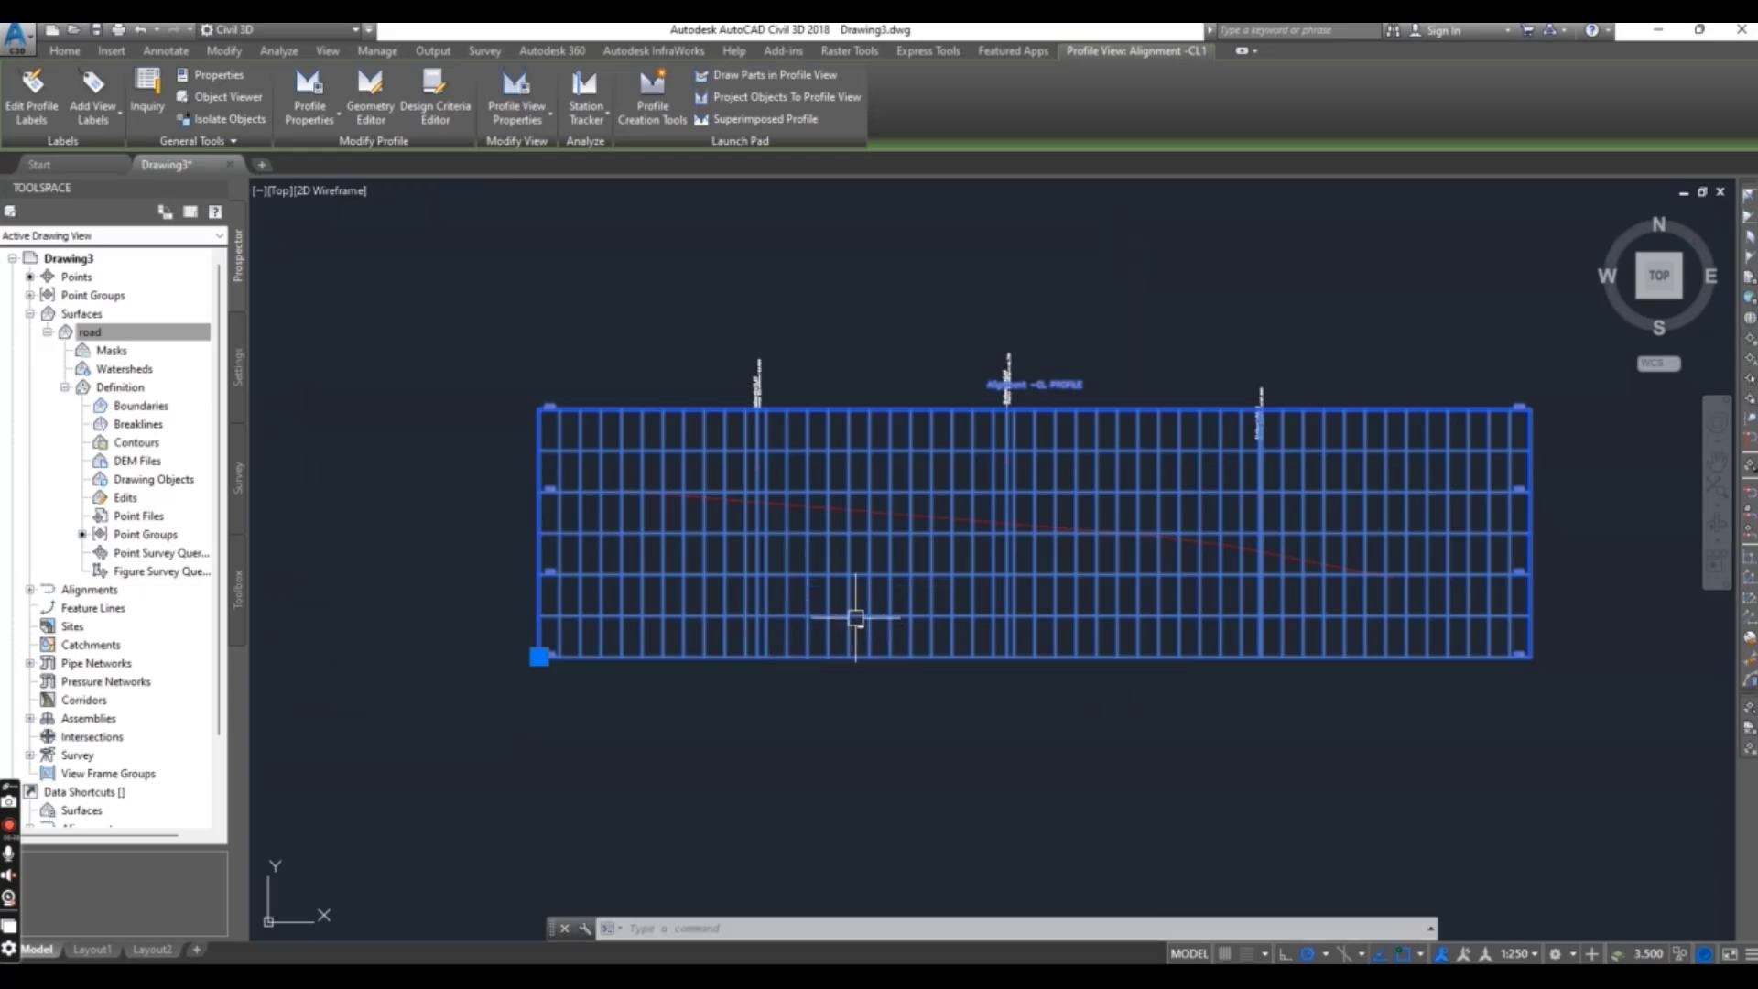
# Reopen the Alignment -CL profile view properties, choose the Elevations and Stations band style and open that style for editing.
pyautogui.scroll(2, 863, 604)
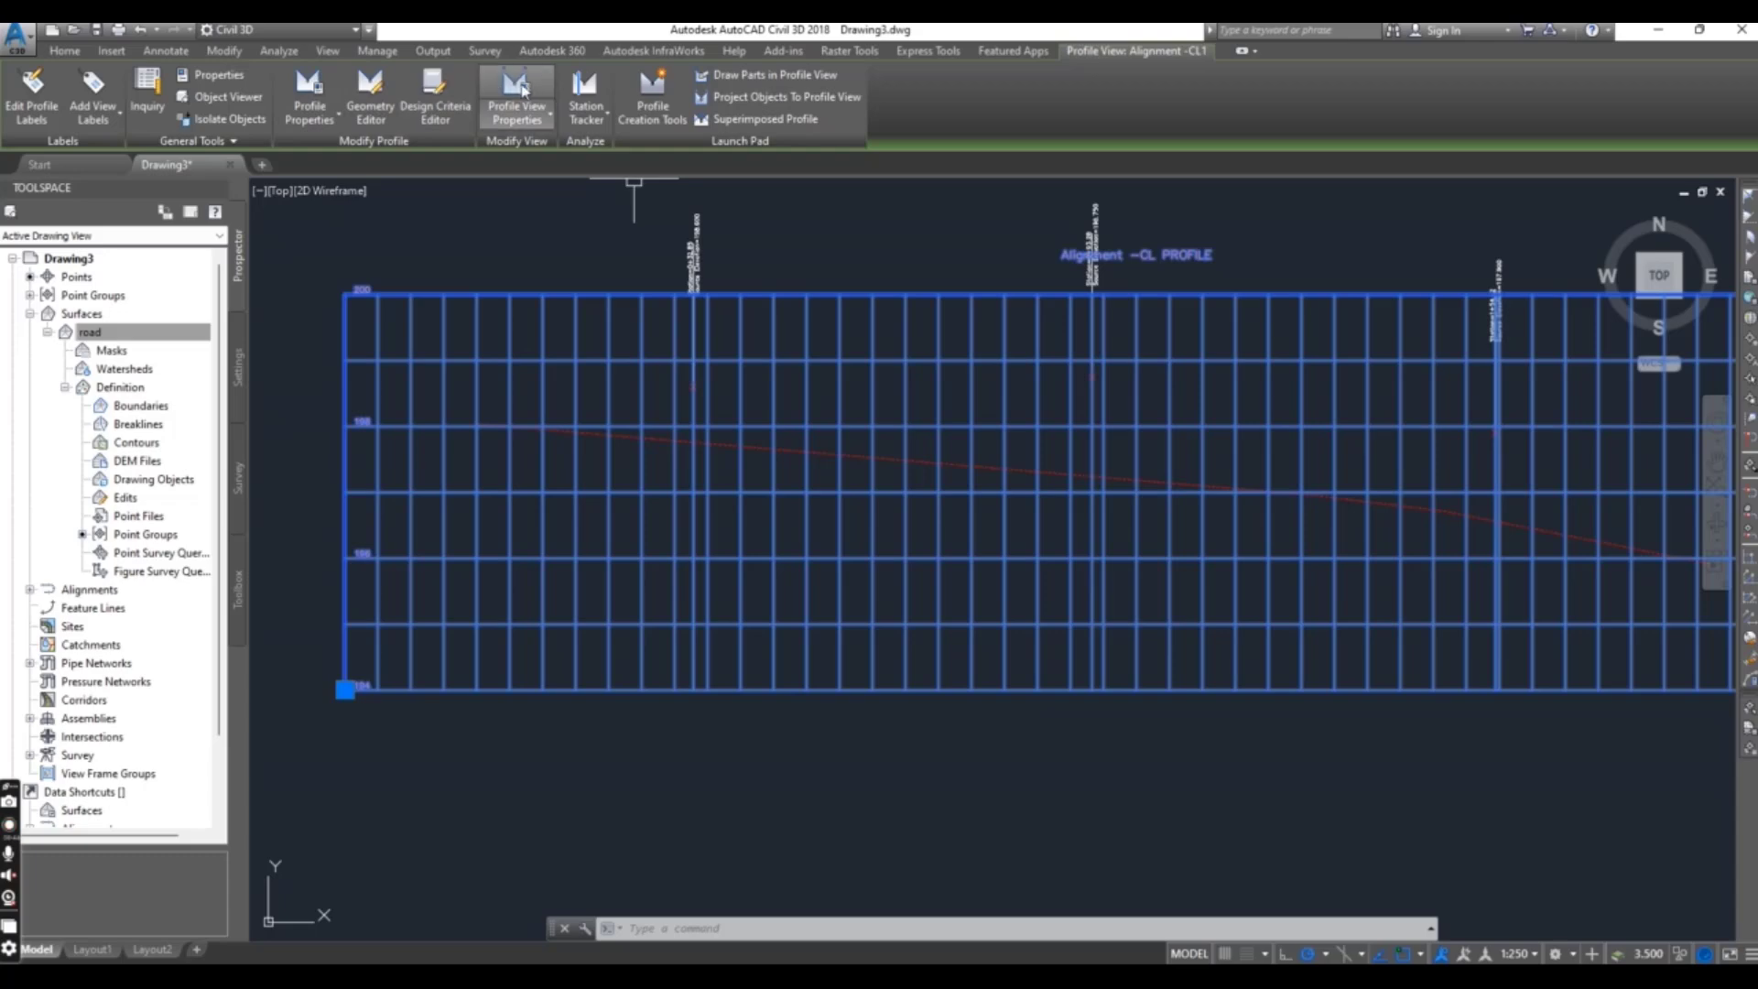
pyautogui.click(520, 88)
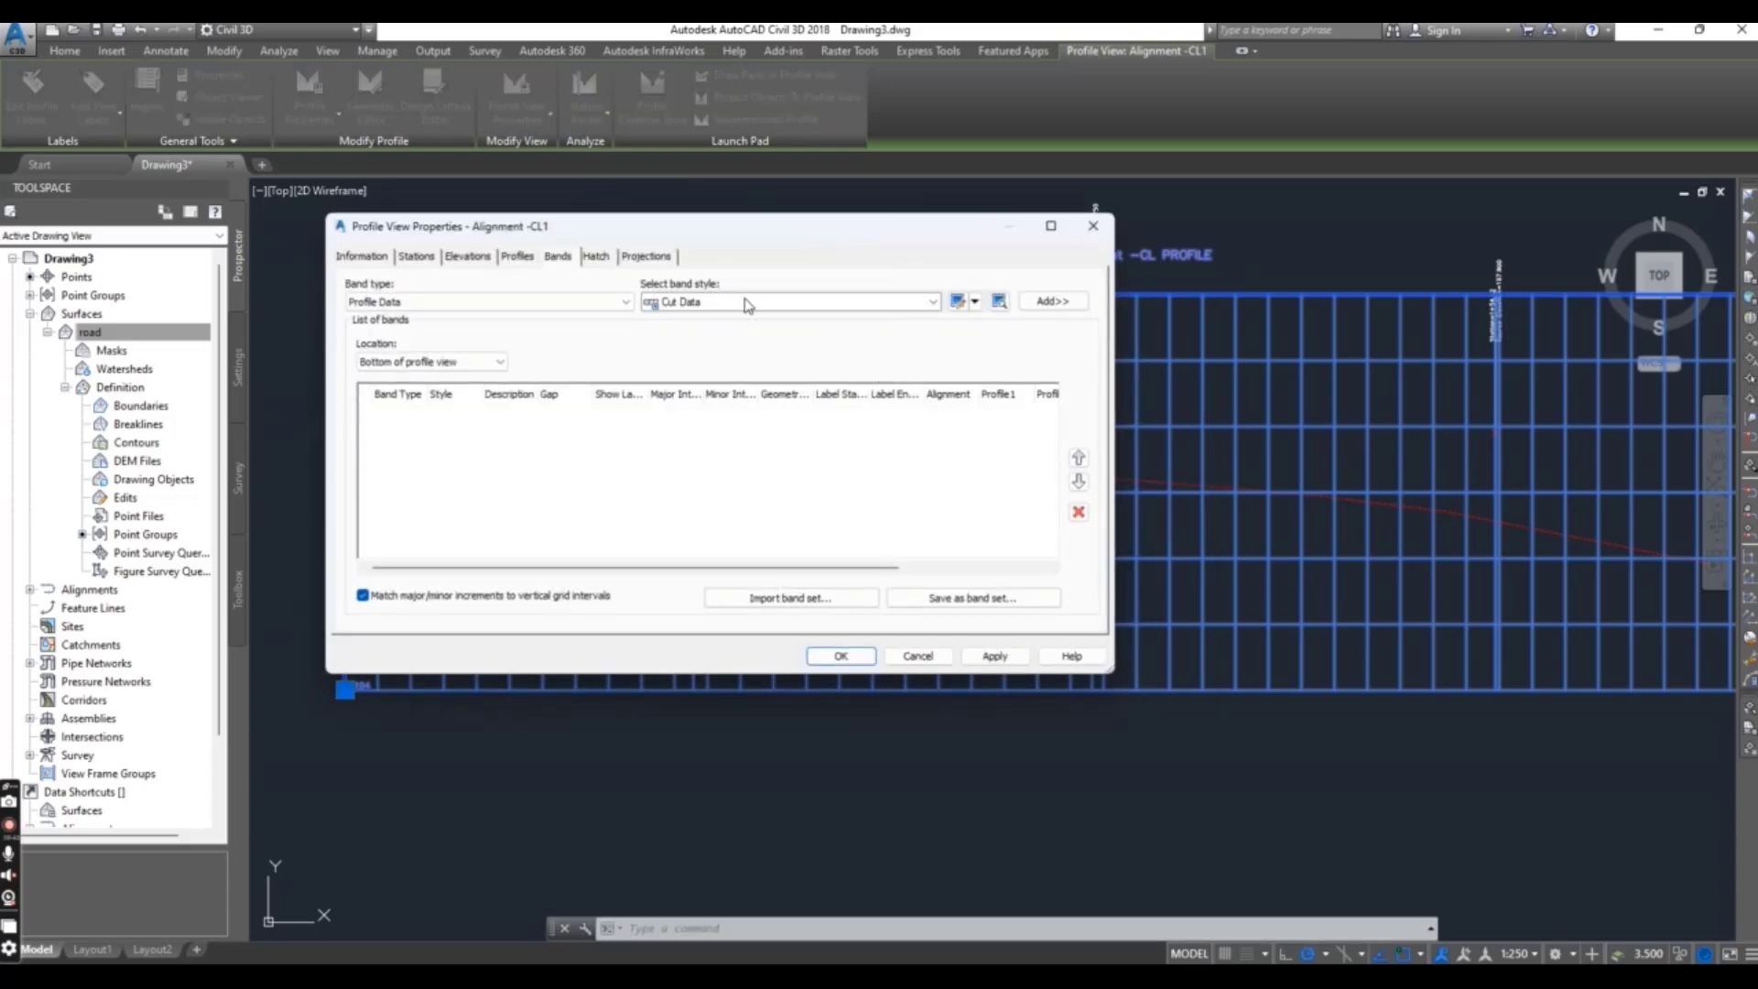
pyautogui.click(934, 305)
pyautogui.click(725, 327)
pyautogui.click(961, 302)
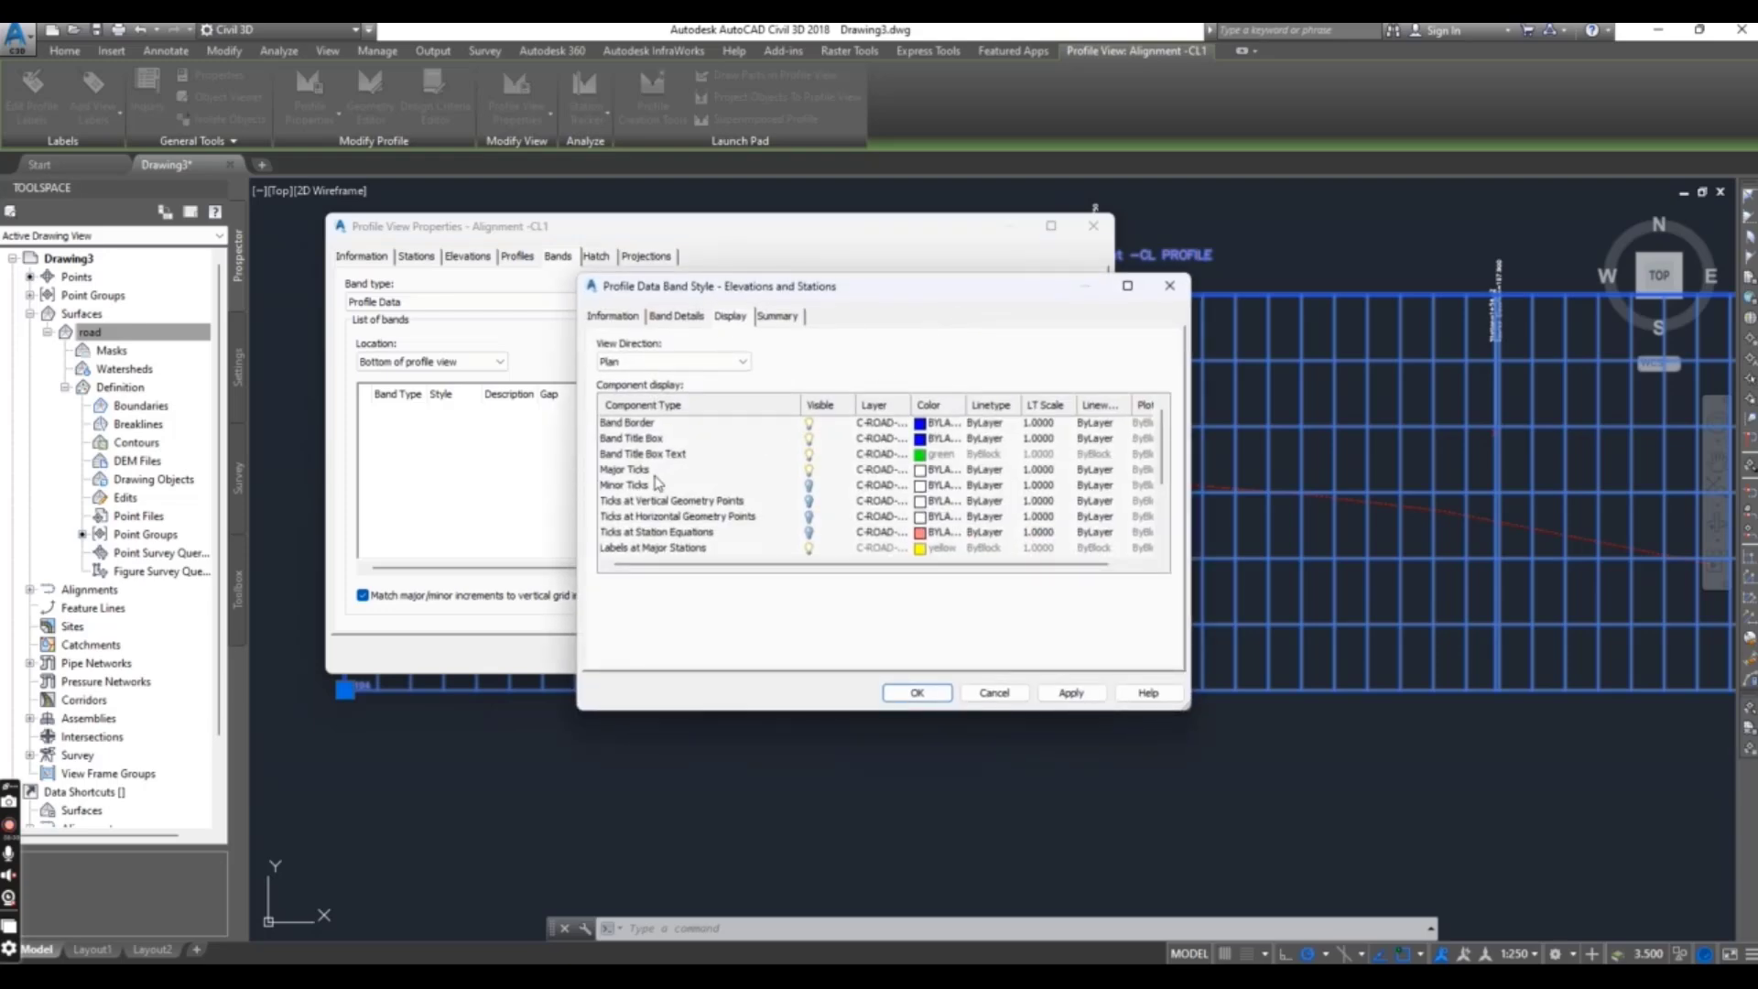
# Check the component list of the band style's Major Station label, and accept the label and the band style.
pyautogui.click(677, 317)
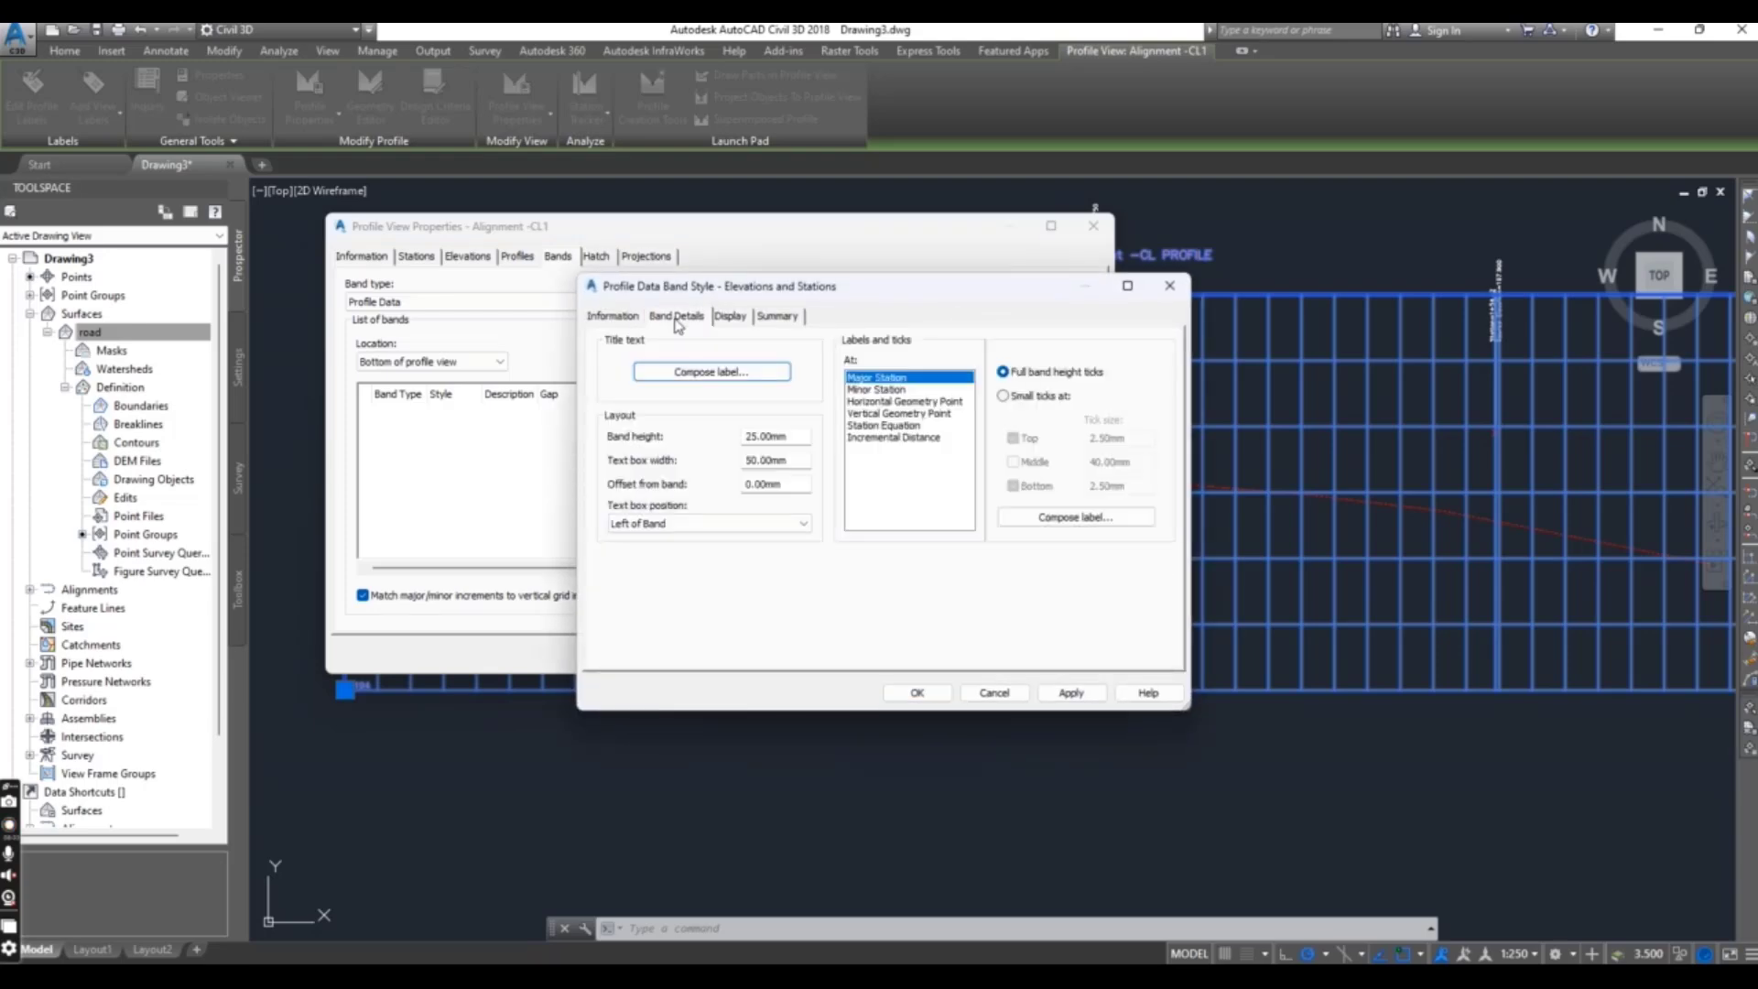
pyautogui.click(1071, 516)
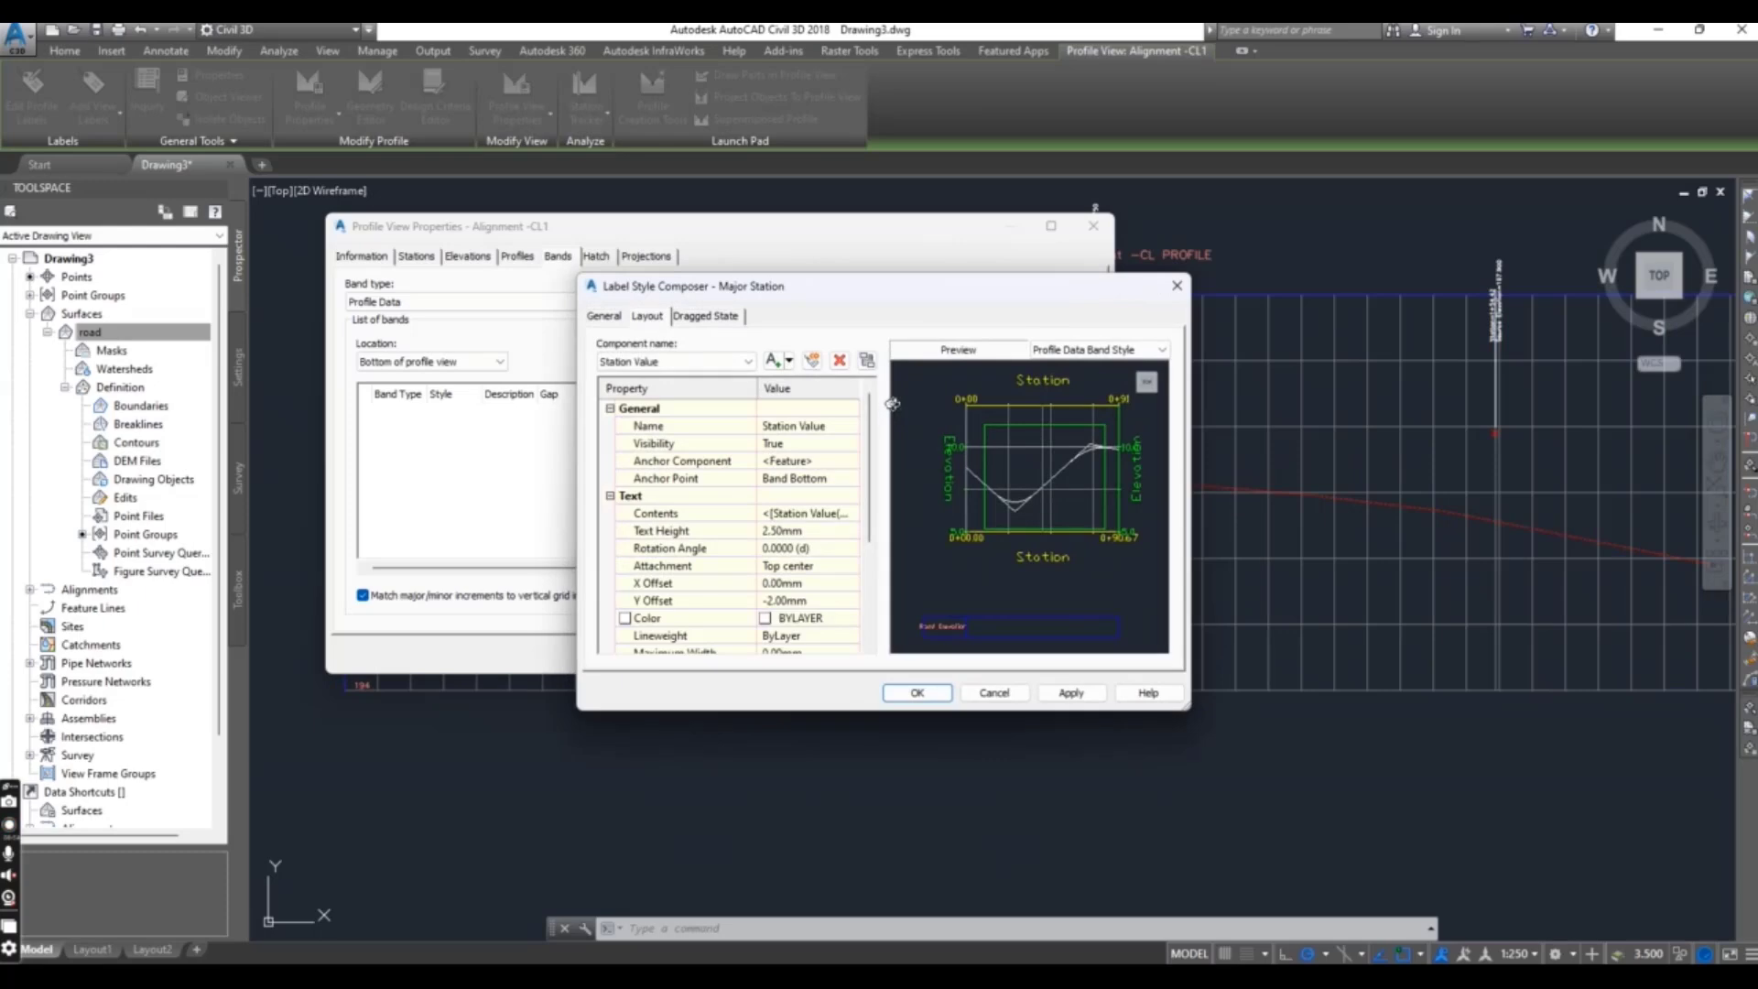
pyautogui.click(718, 364)
pyautogui.click(941, 702)
pyautogui.click(918, 693)
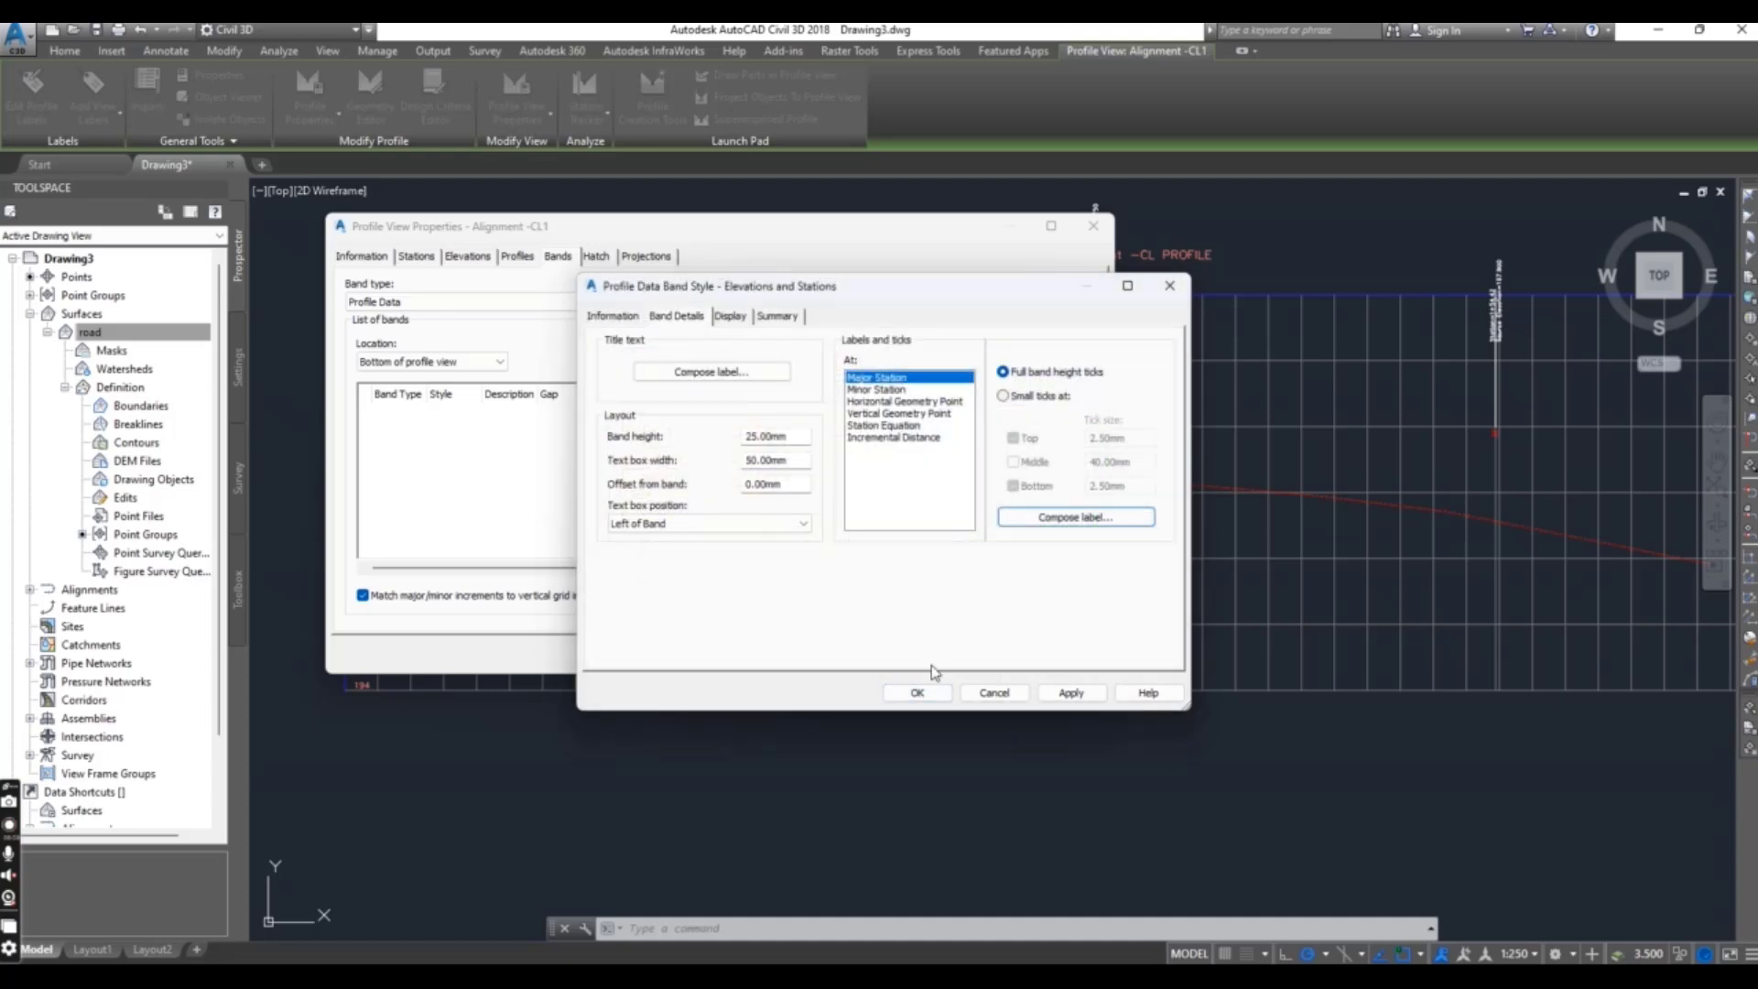
pyautogui.click(916, 693)
# Add the Elevations and Stations band with the default geometry points labelled, and accept the profile view properties.
pyautogui.click(1052, 301)
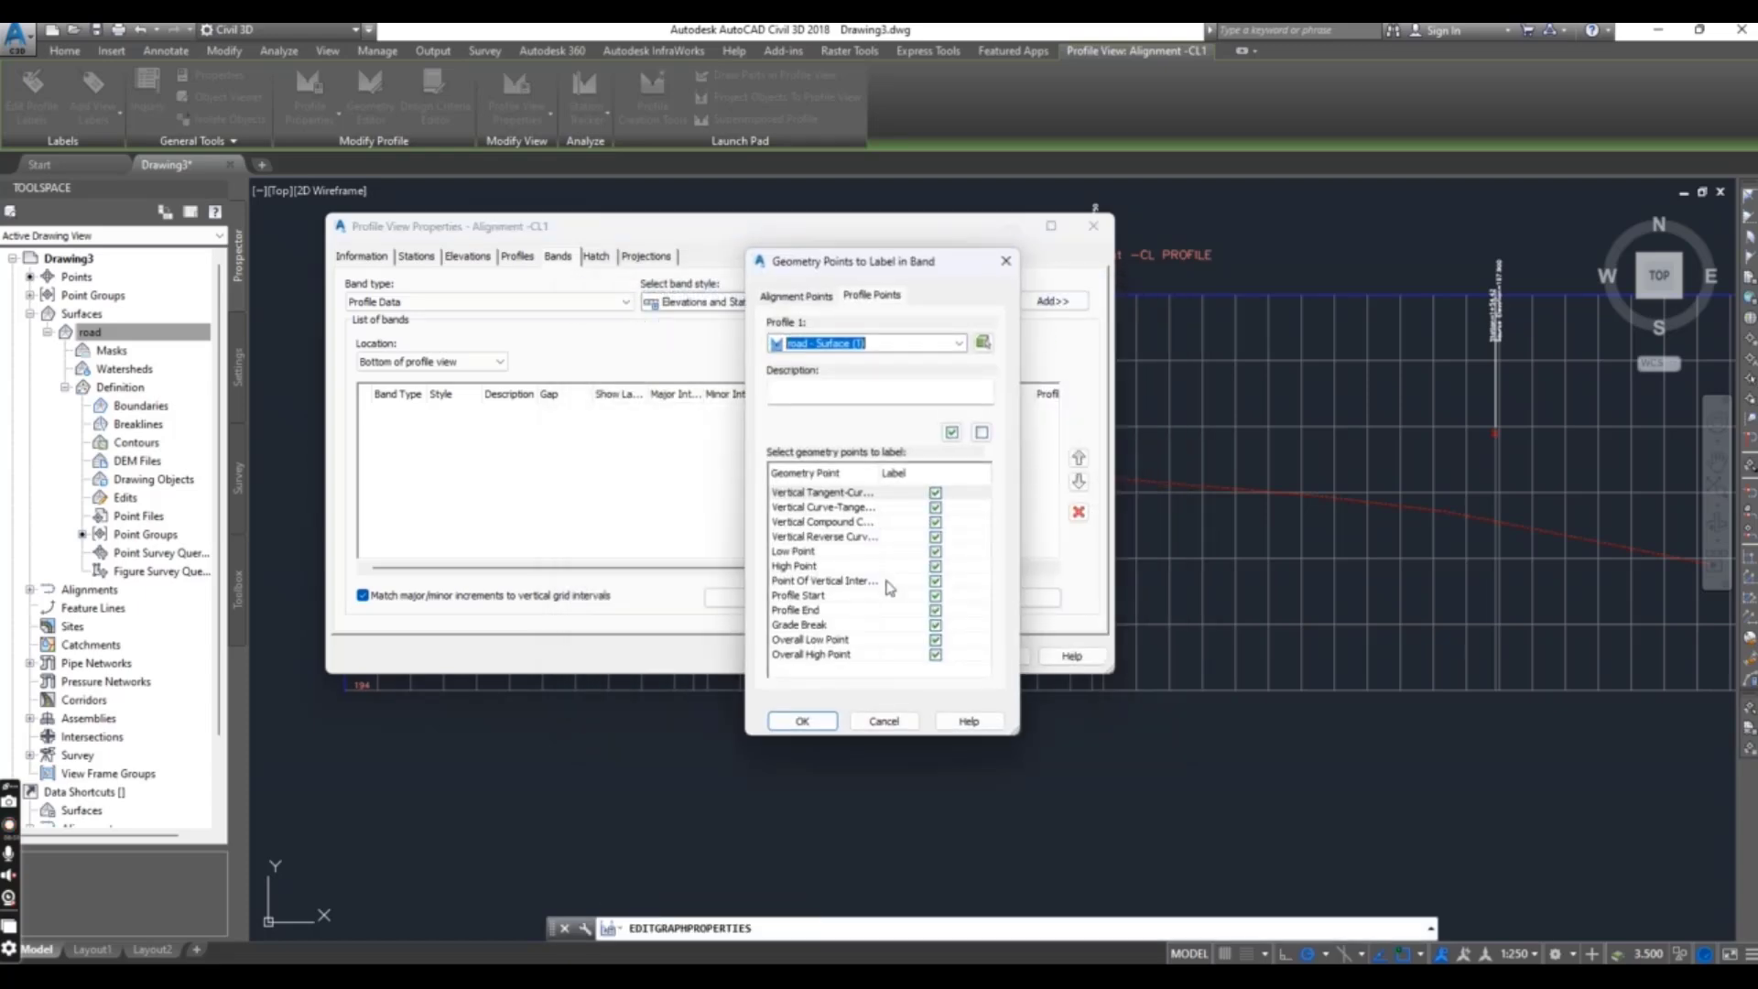
pyautogui.click(801, 721)
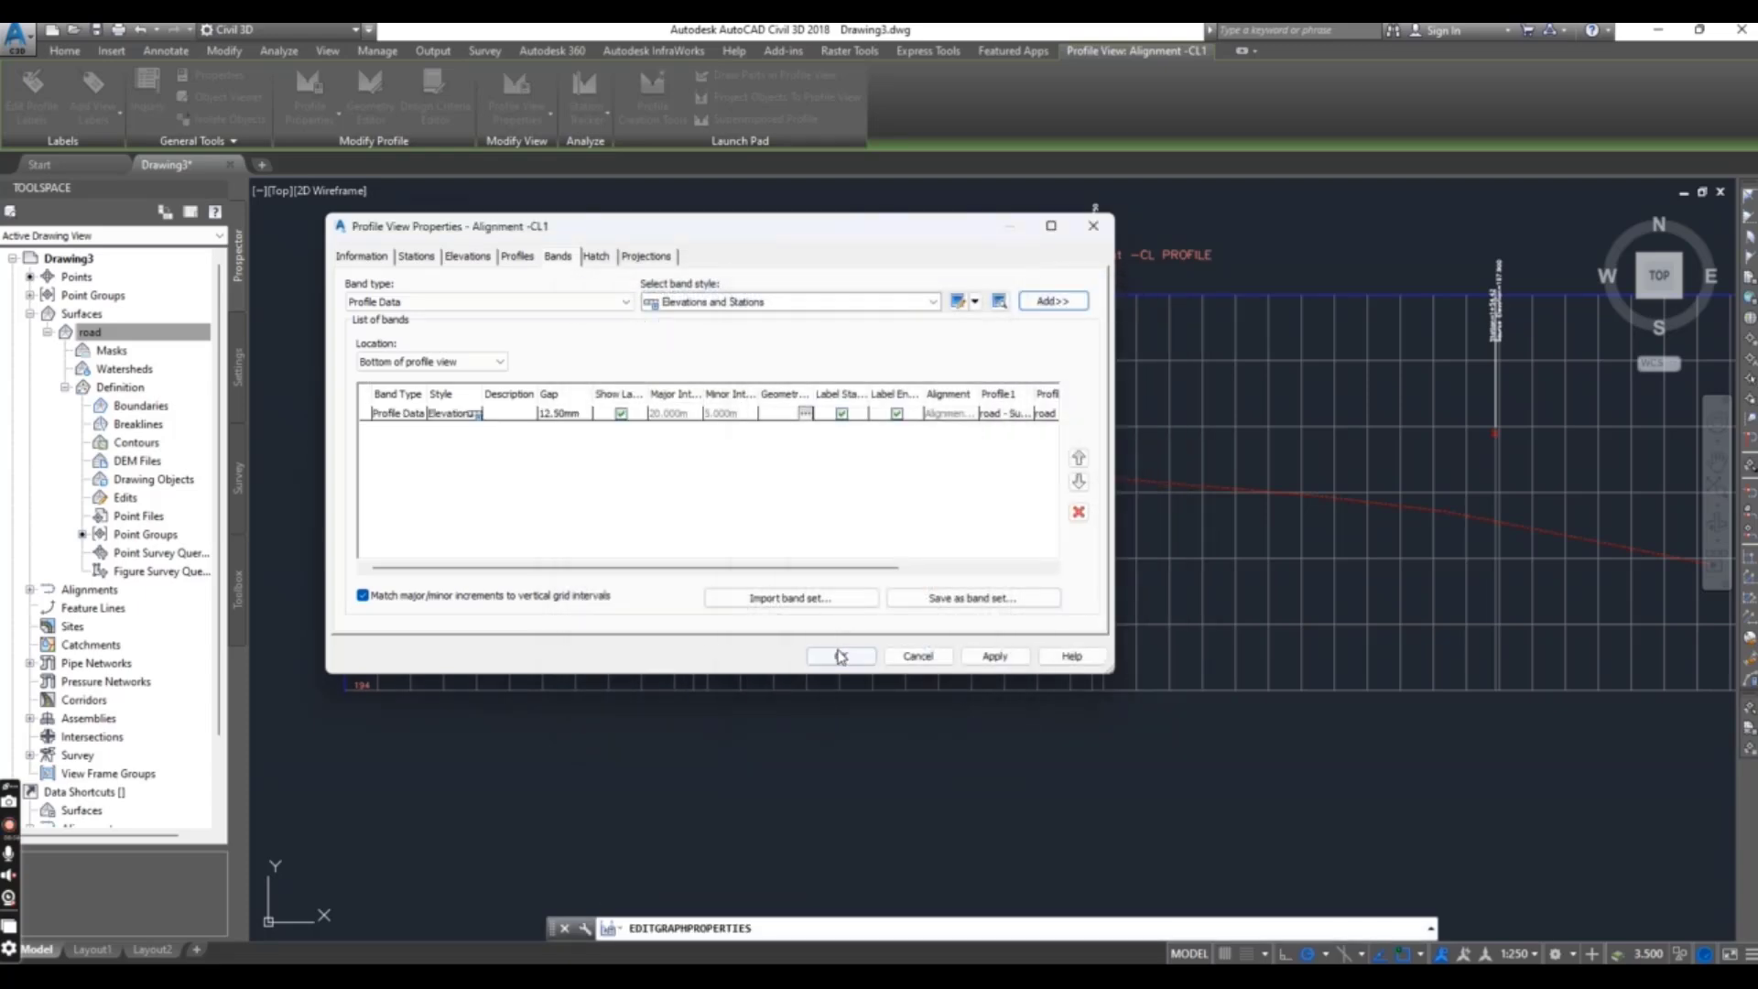
pyautogui.click(835, 653)
# Examine the Road Elevation band under the profile view and the projected points above the surface profile.
pyautogui.scroll(-2, 510, 726)
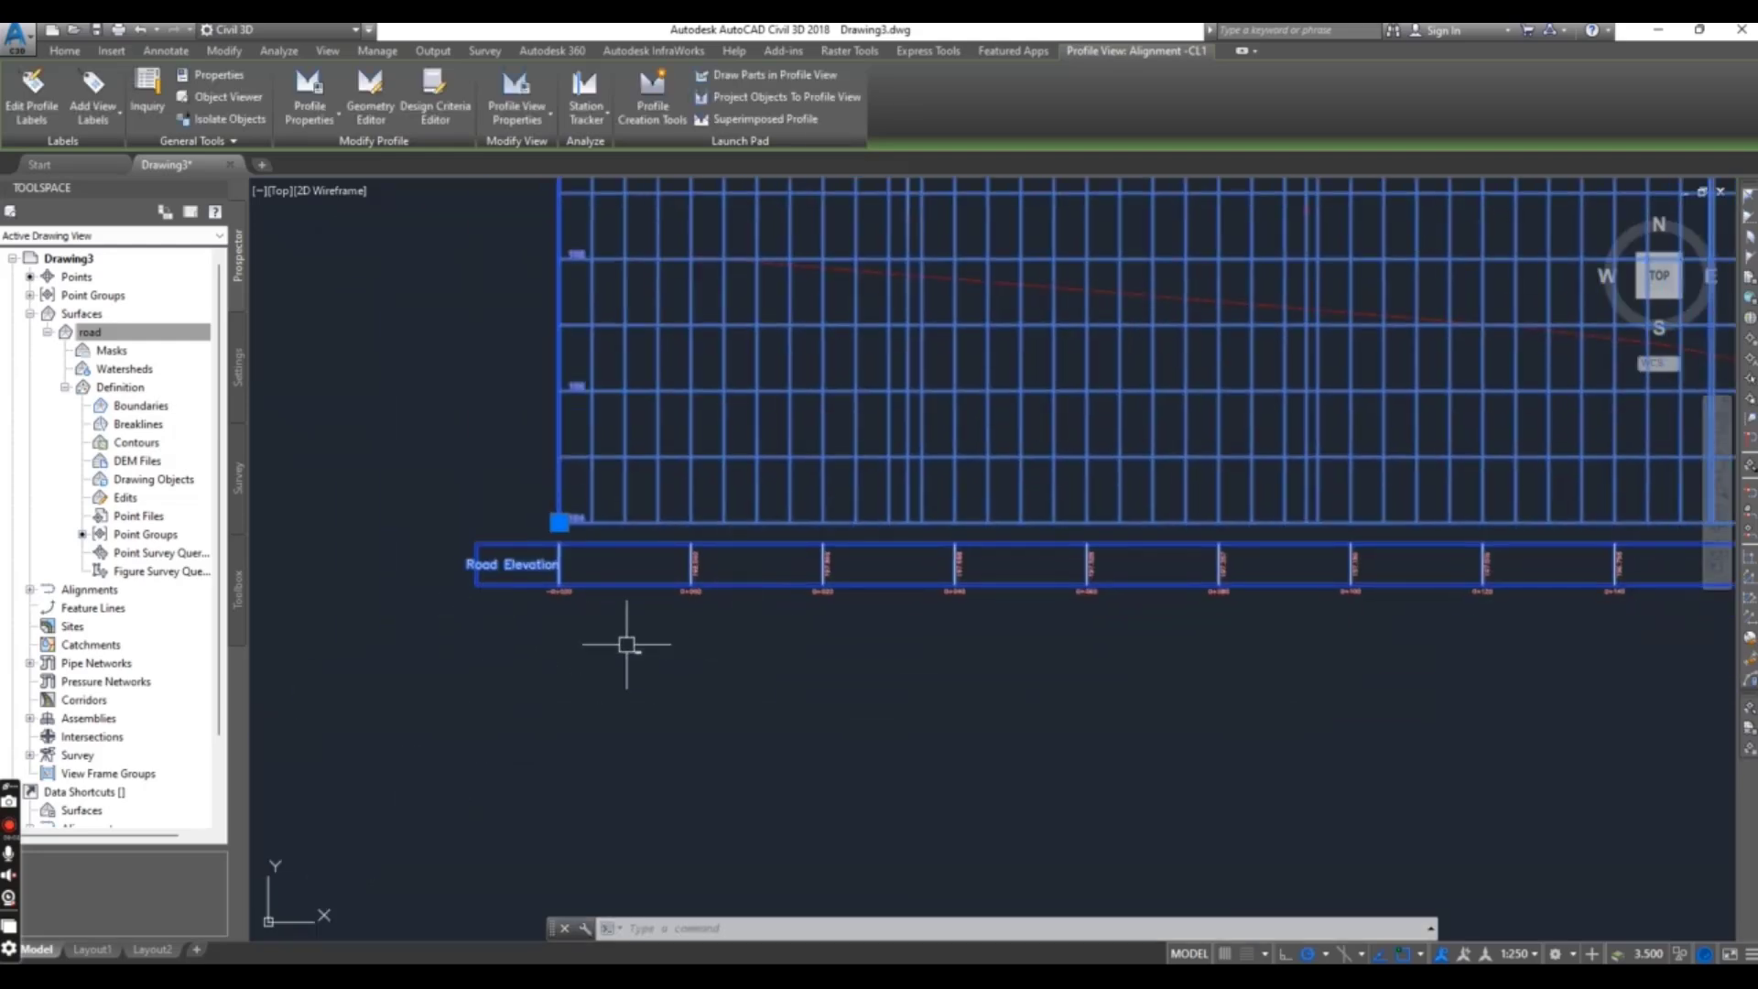
pyautogui.scroll(-2, 963, 600)
pyautogui.scroll(5, 586, 604)
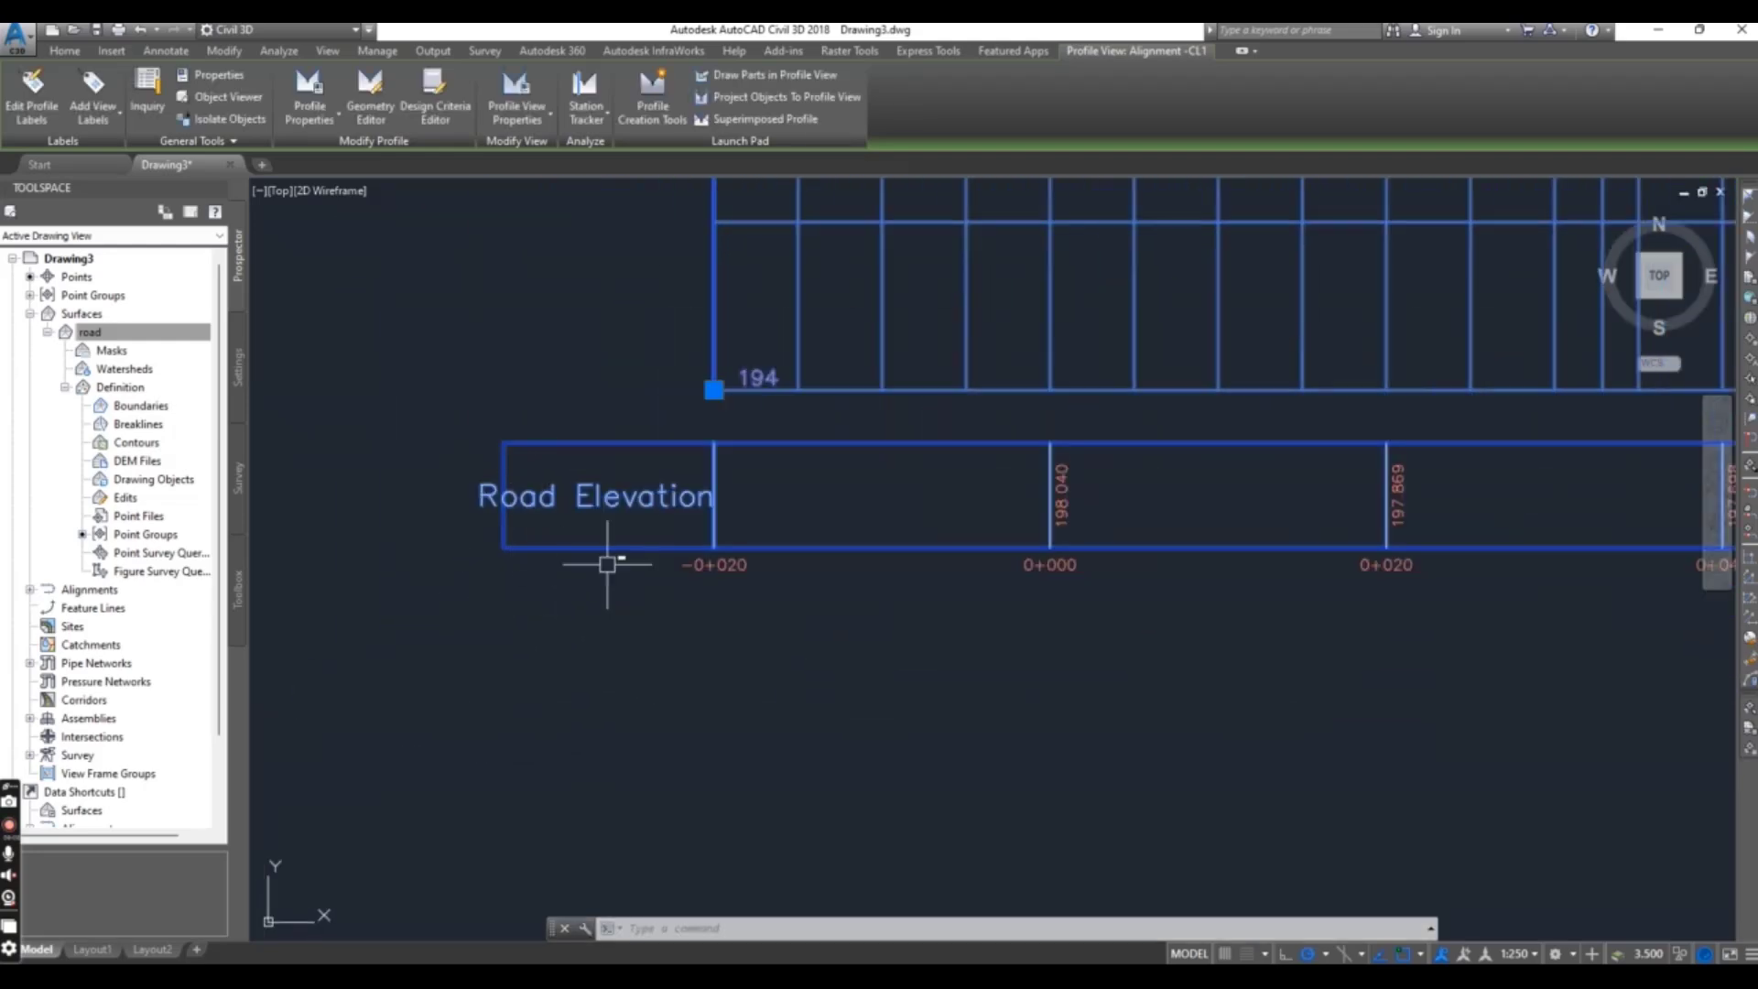
pyautogui.scroll(-2, 613, 558)
pyautogui.scroll(2, 556, 514)
pyautogui.scroll(-4, 577, 522)
pyautogui.scroll(-3, 969, 589)
pyautogui.scroll(1, 968, 522)
pyautogui.press('Escape')
pyautogui.scroll(3, 781, 381)
pyautogui.scroll(-3, 782, 374)
pyautogui.scroll(3, 745, 451)
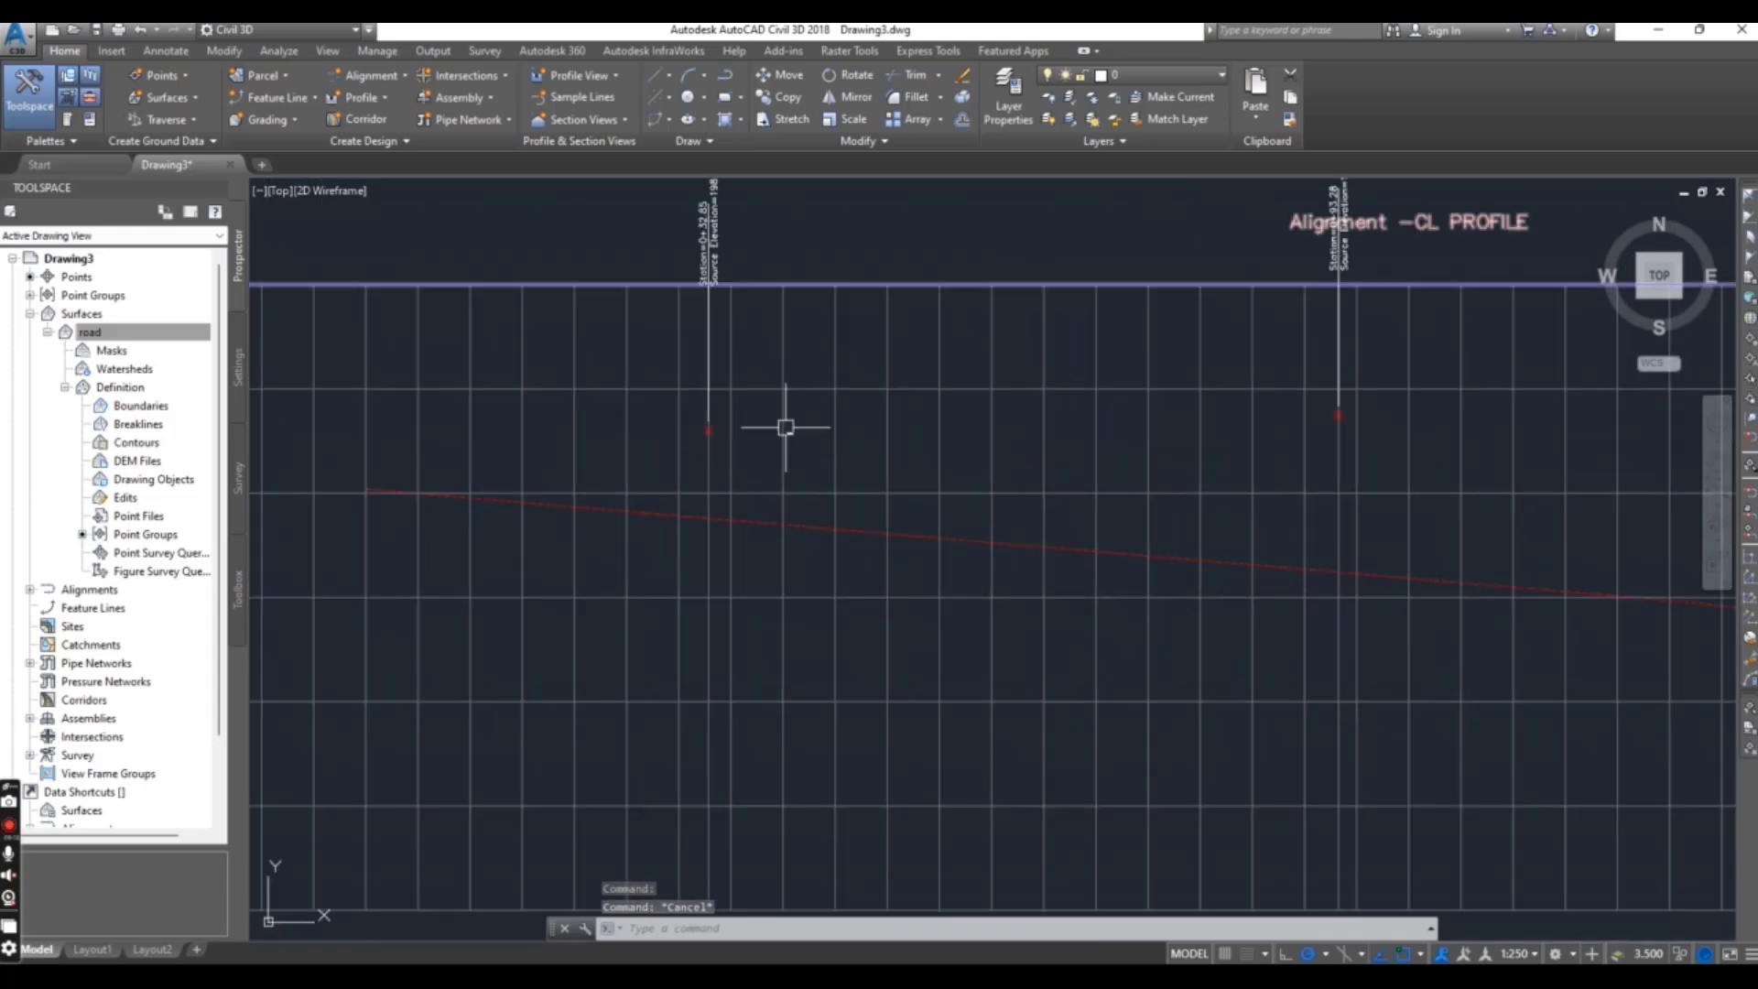
pyautogui.scroll(-1, 713, 440)
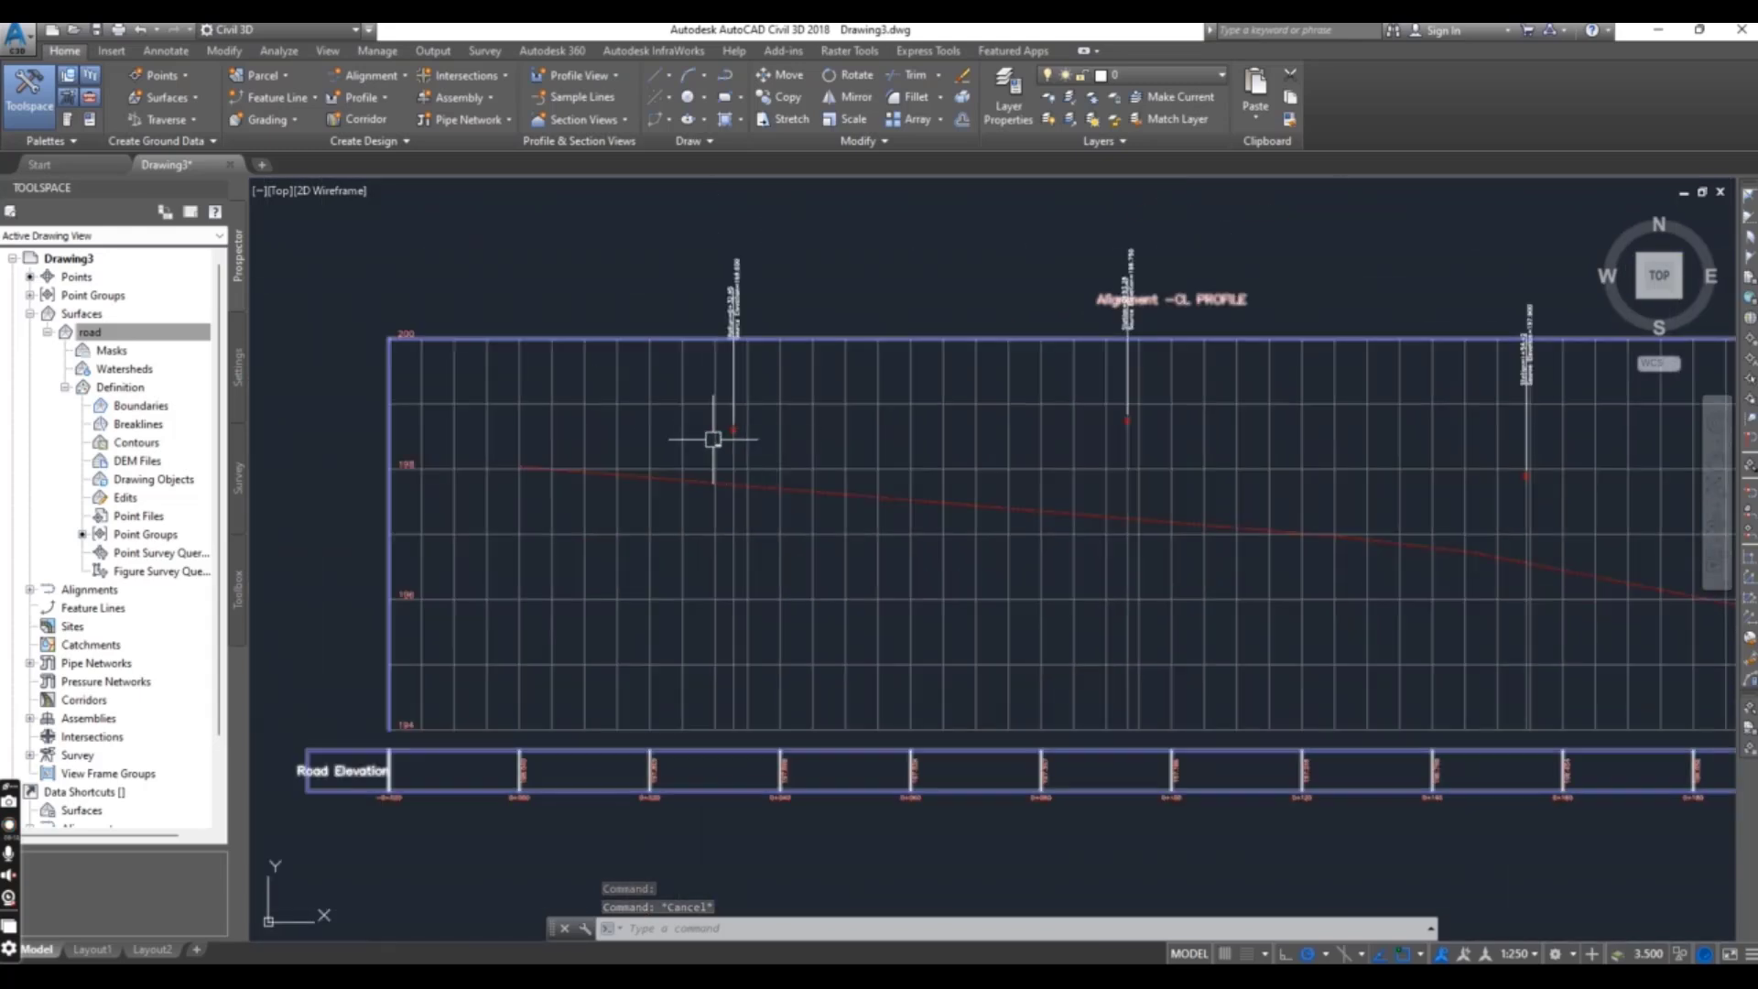
# Create a layout profile named "Door ele" in the Alignment -CL profile view, with the Design Profile style and the _No Labels label set.
pyautogui.click(369, 101)
pyautogui.click(406, 165)
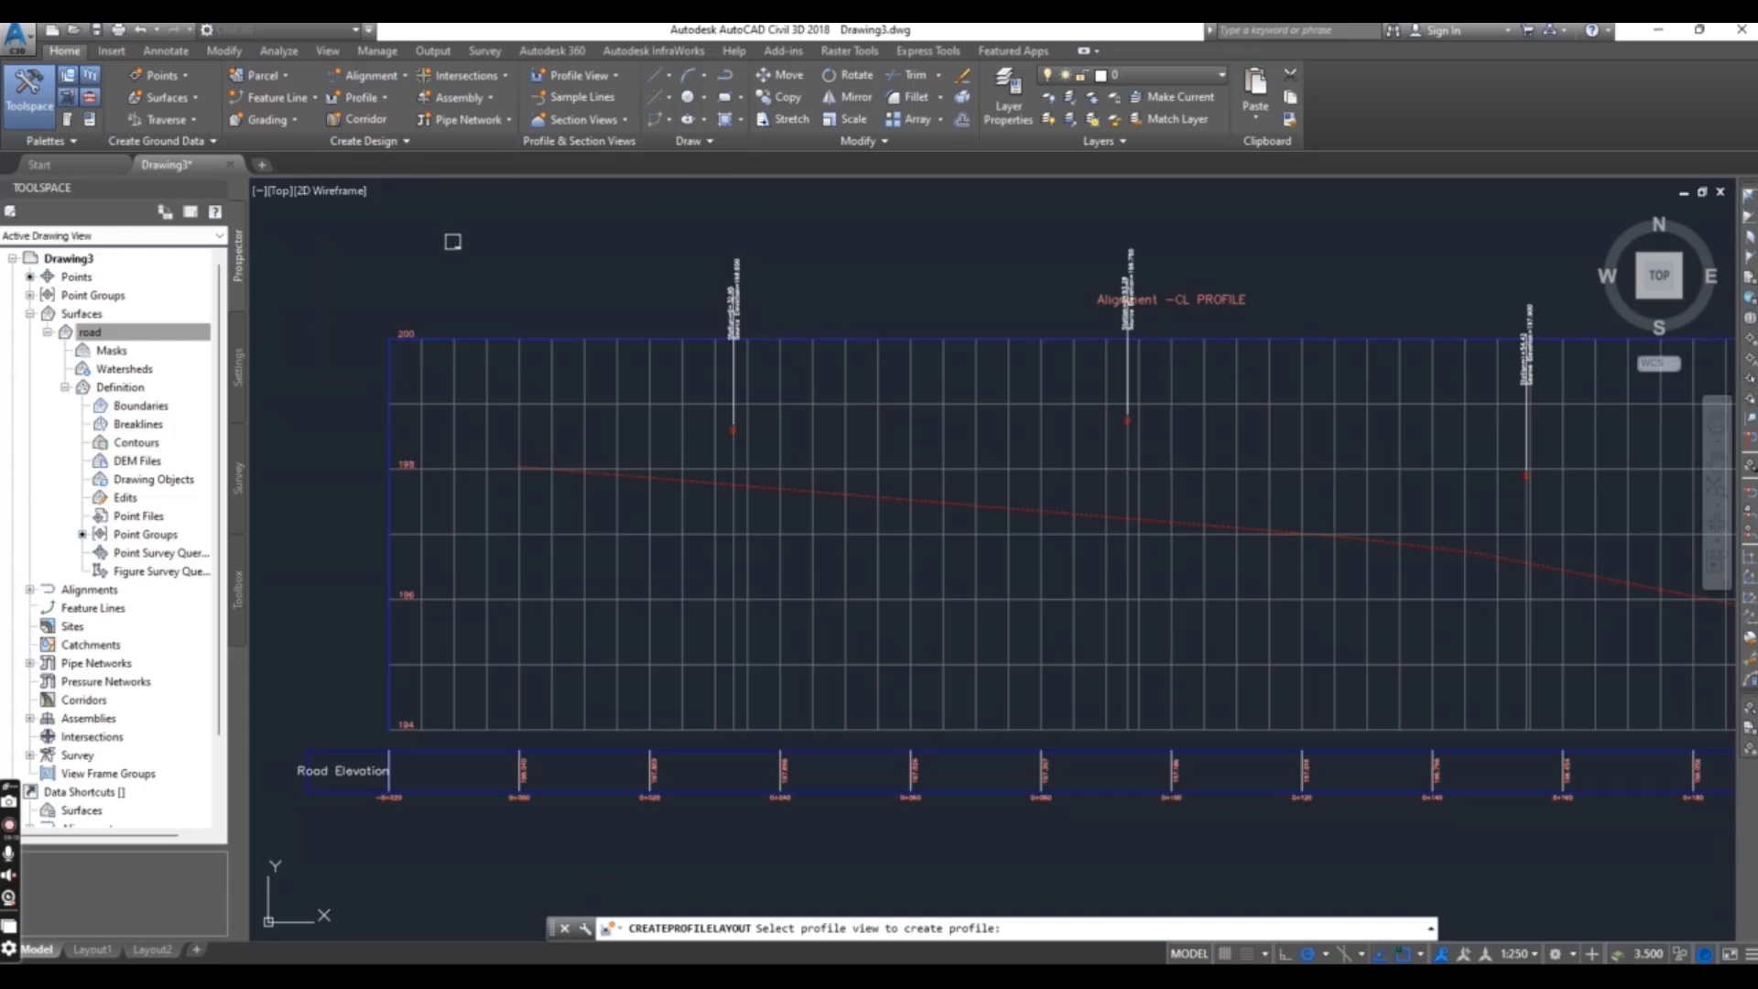
pyautogui.click(654, 412)
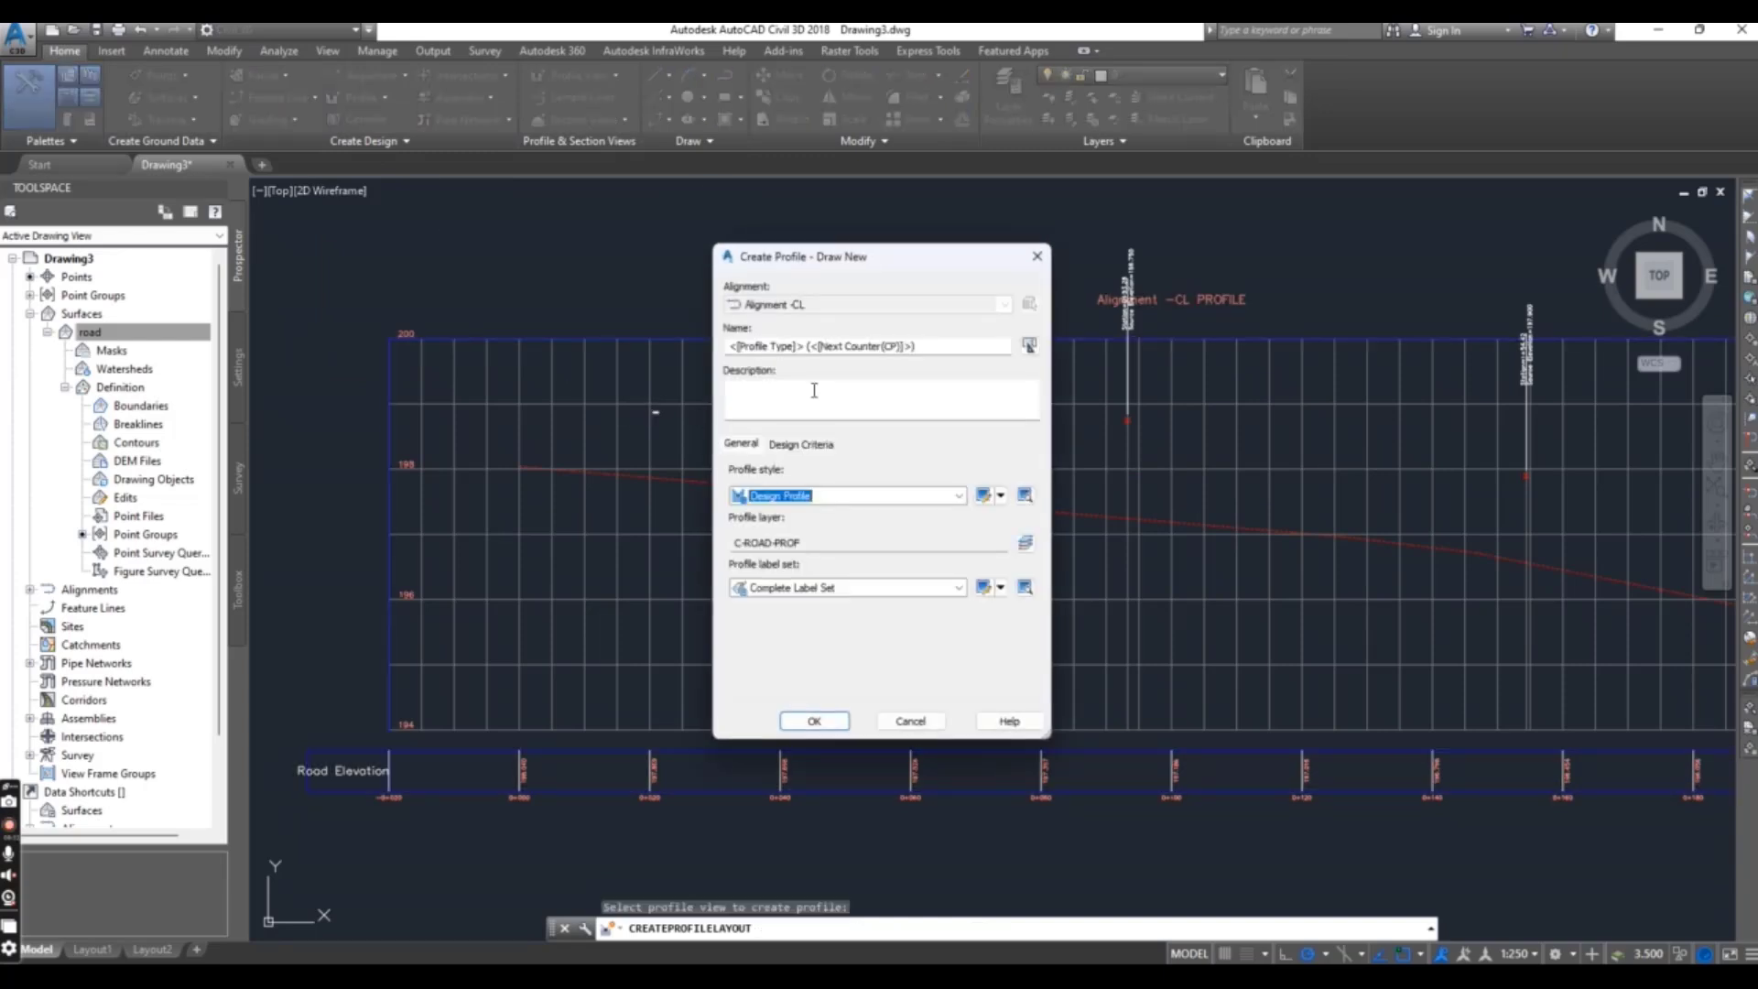
pyautogui.click(926, 348)
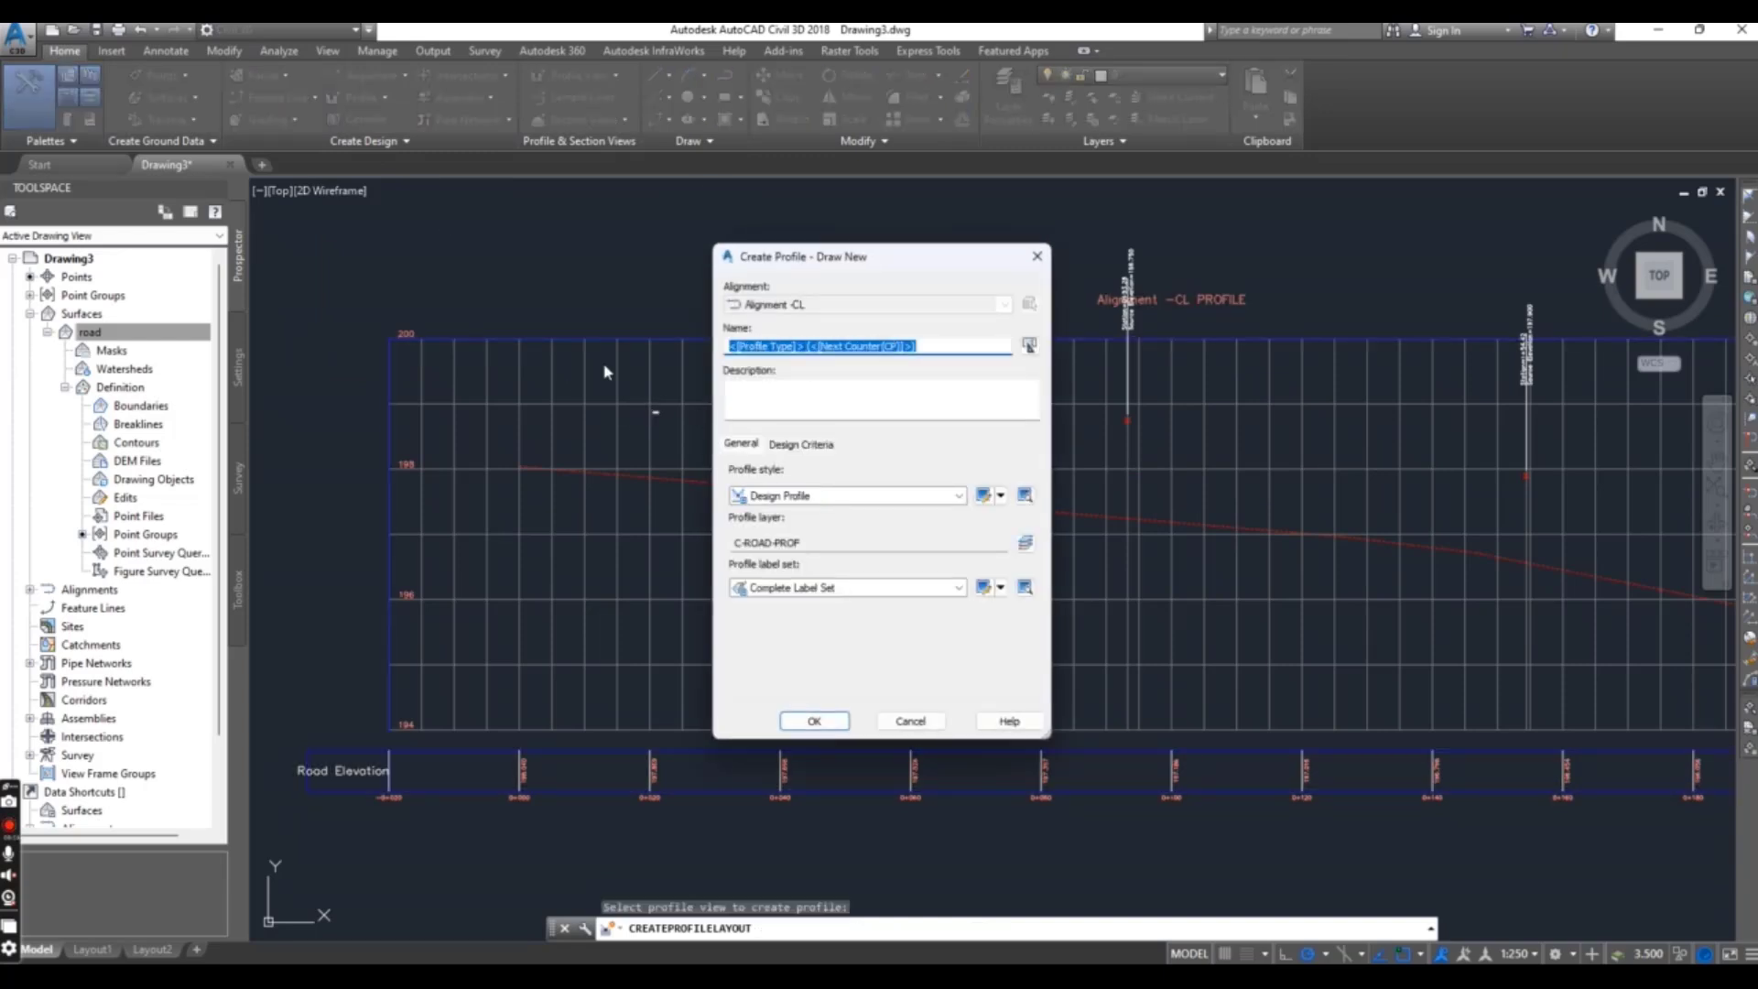
pyautogui.write('D')
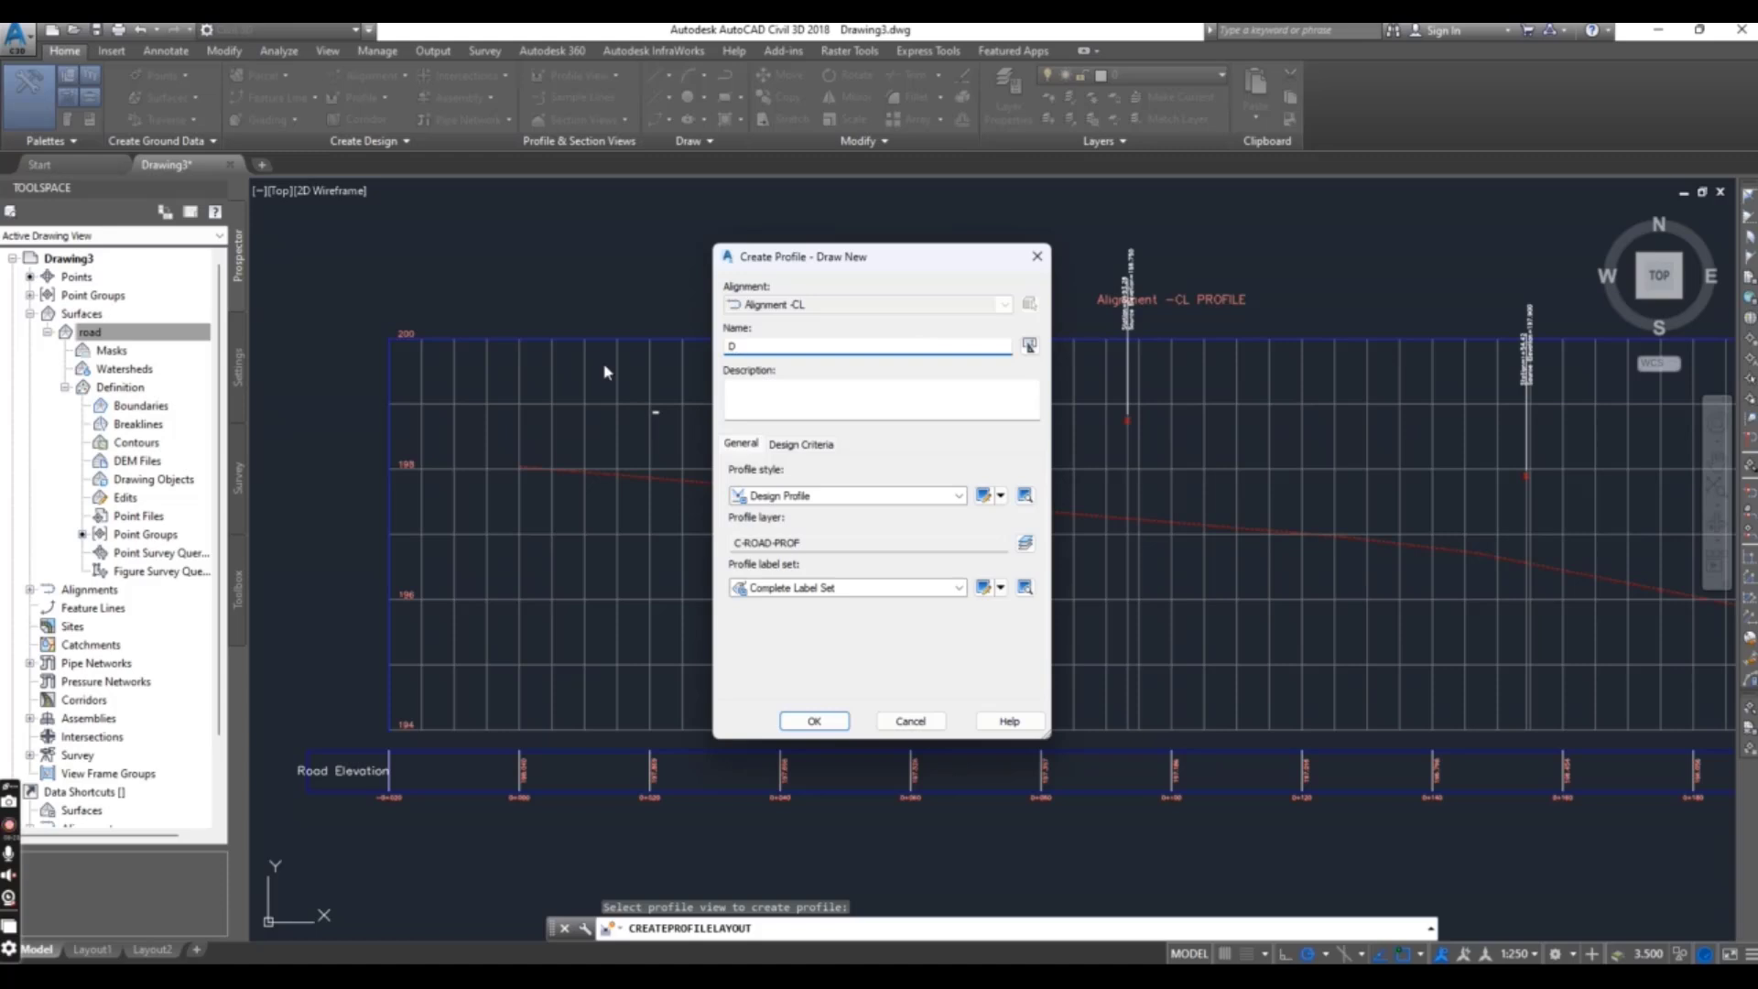
pyautogui.write('Eor el')
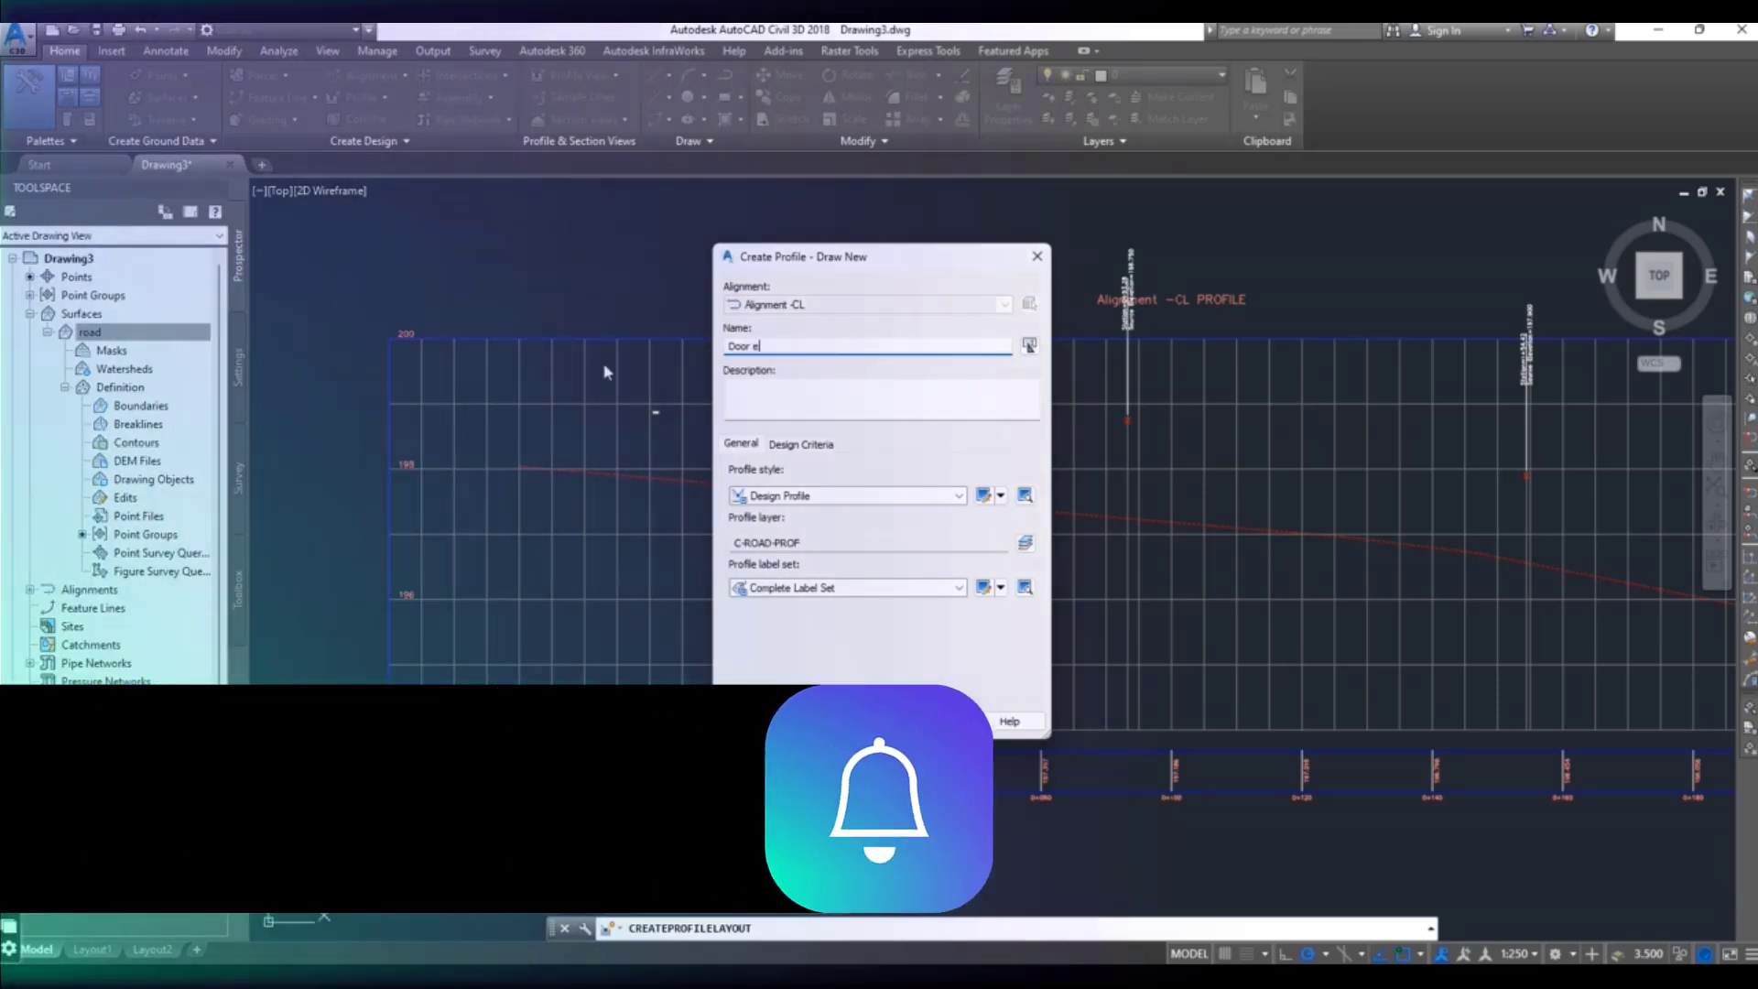
pyautogui.write('e')
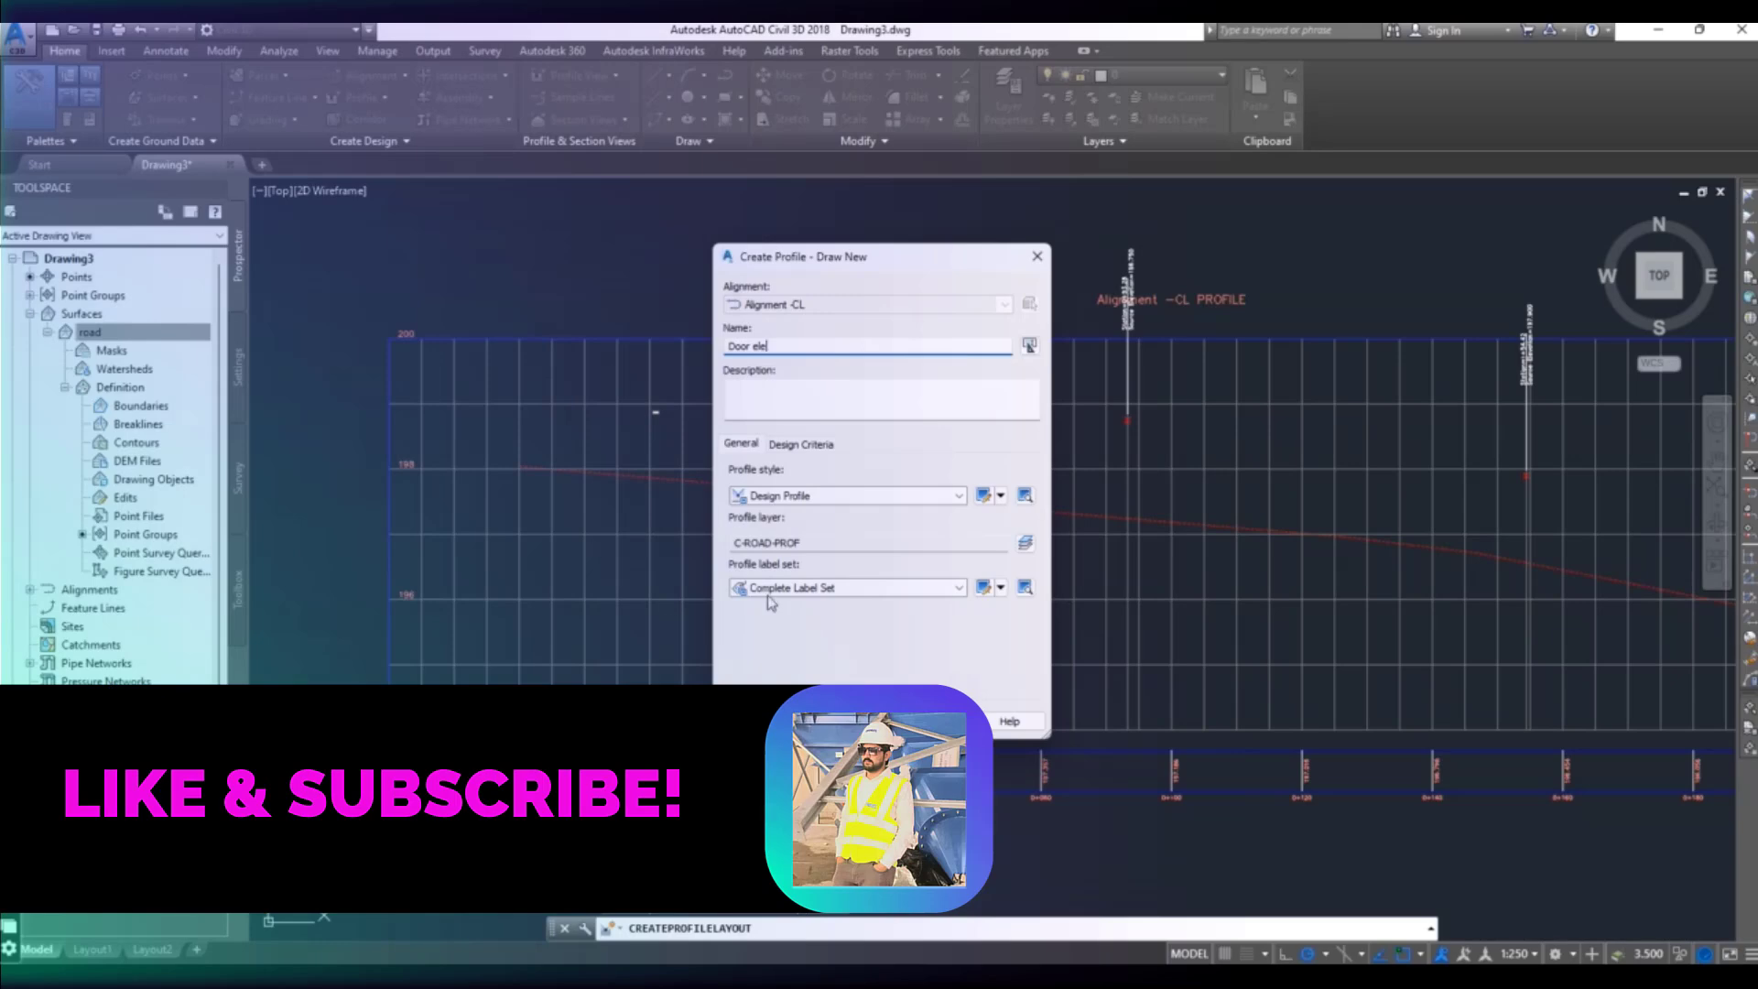
pyautogui.click(769, 590)
pyautogui.click(787, 633)
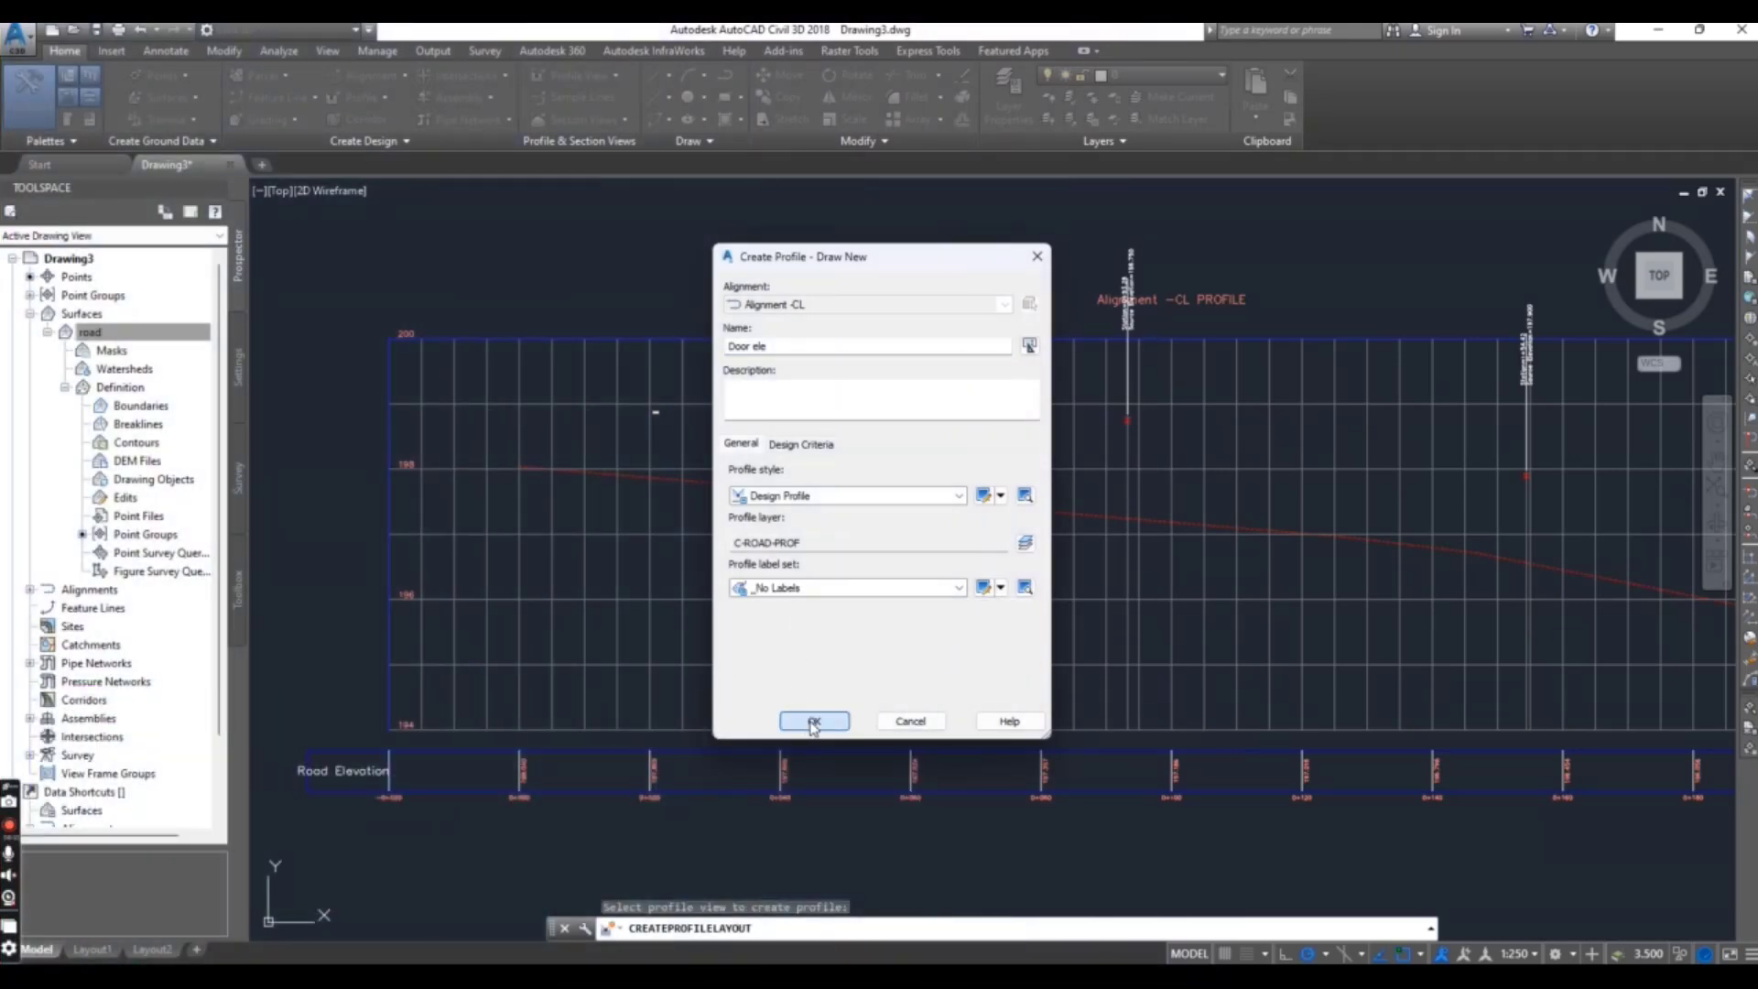
pyautogui.click(812, 723)
# Use Draw Tangents to draw the Door ele profile from the first projected point to the second.
pyautogui.click(46, 62)
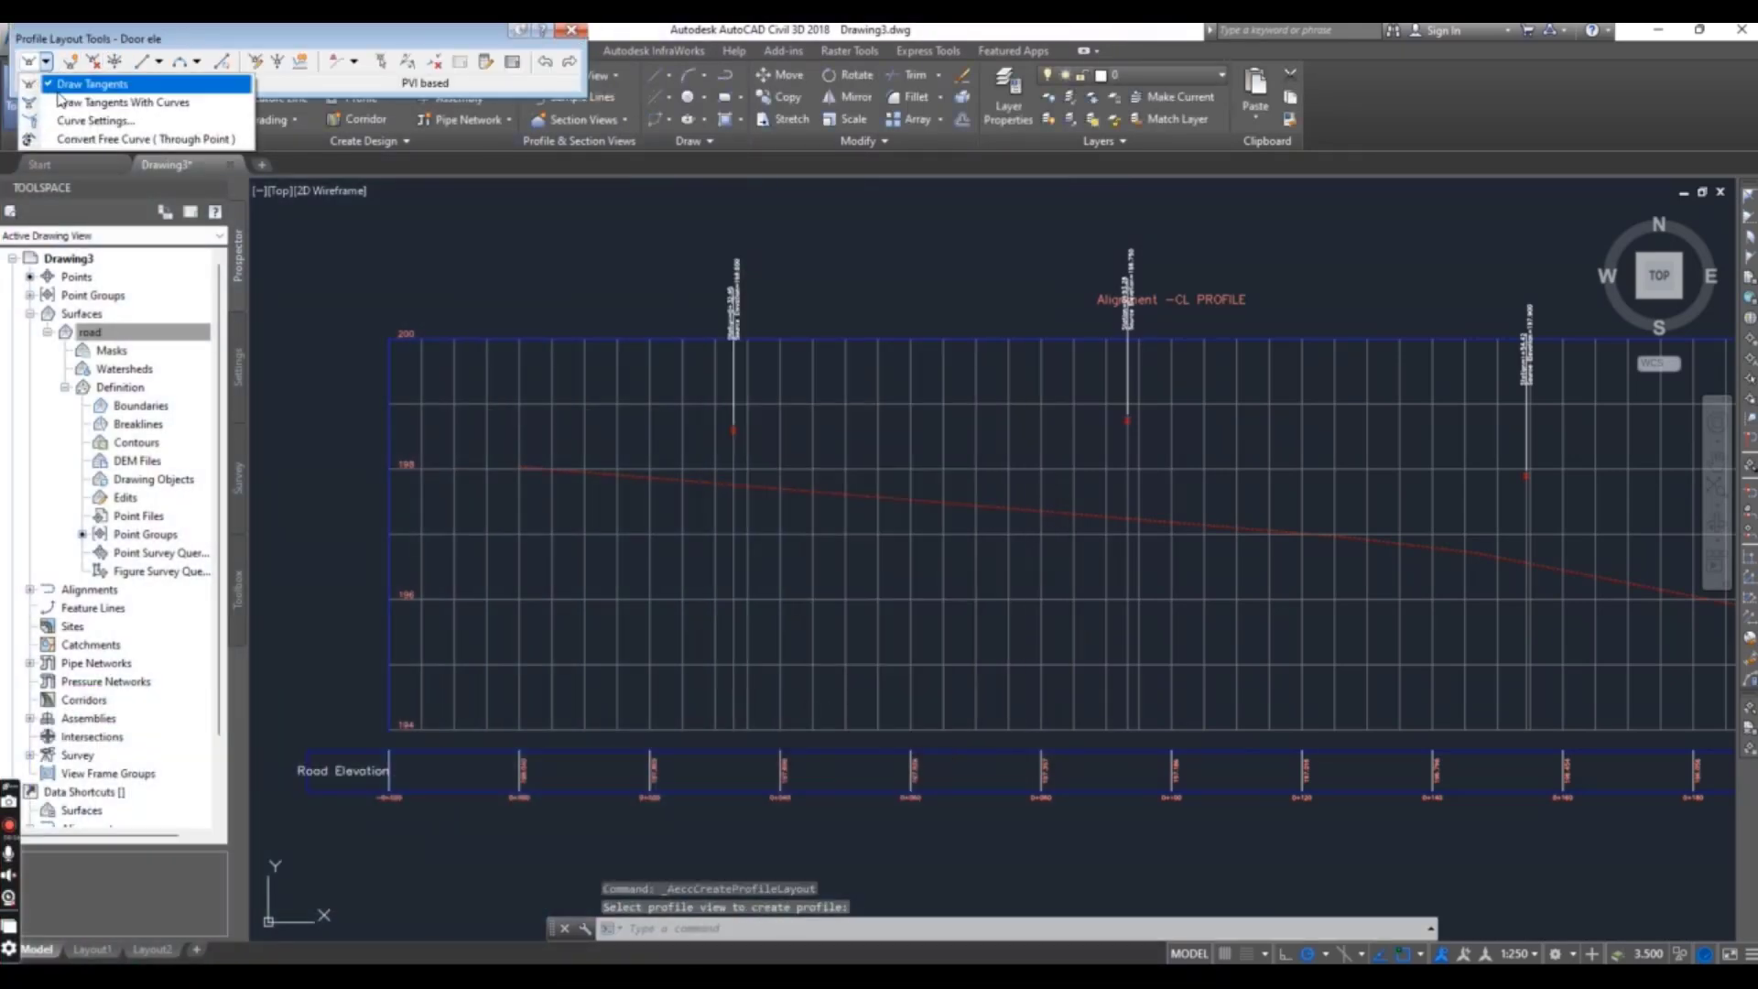
pyautogui.click(61, 84)
pyautogui.scroll(5, 720, 421)
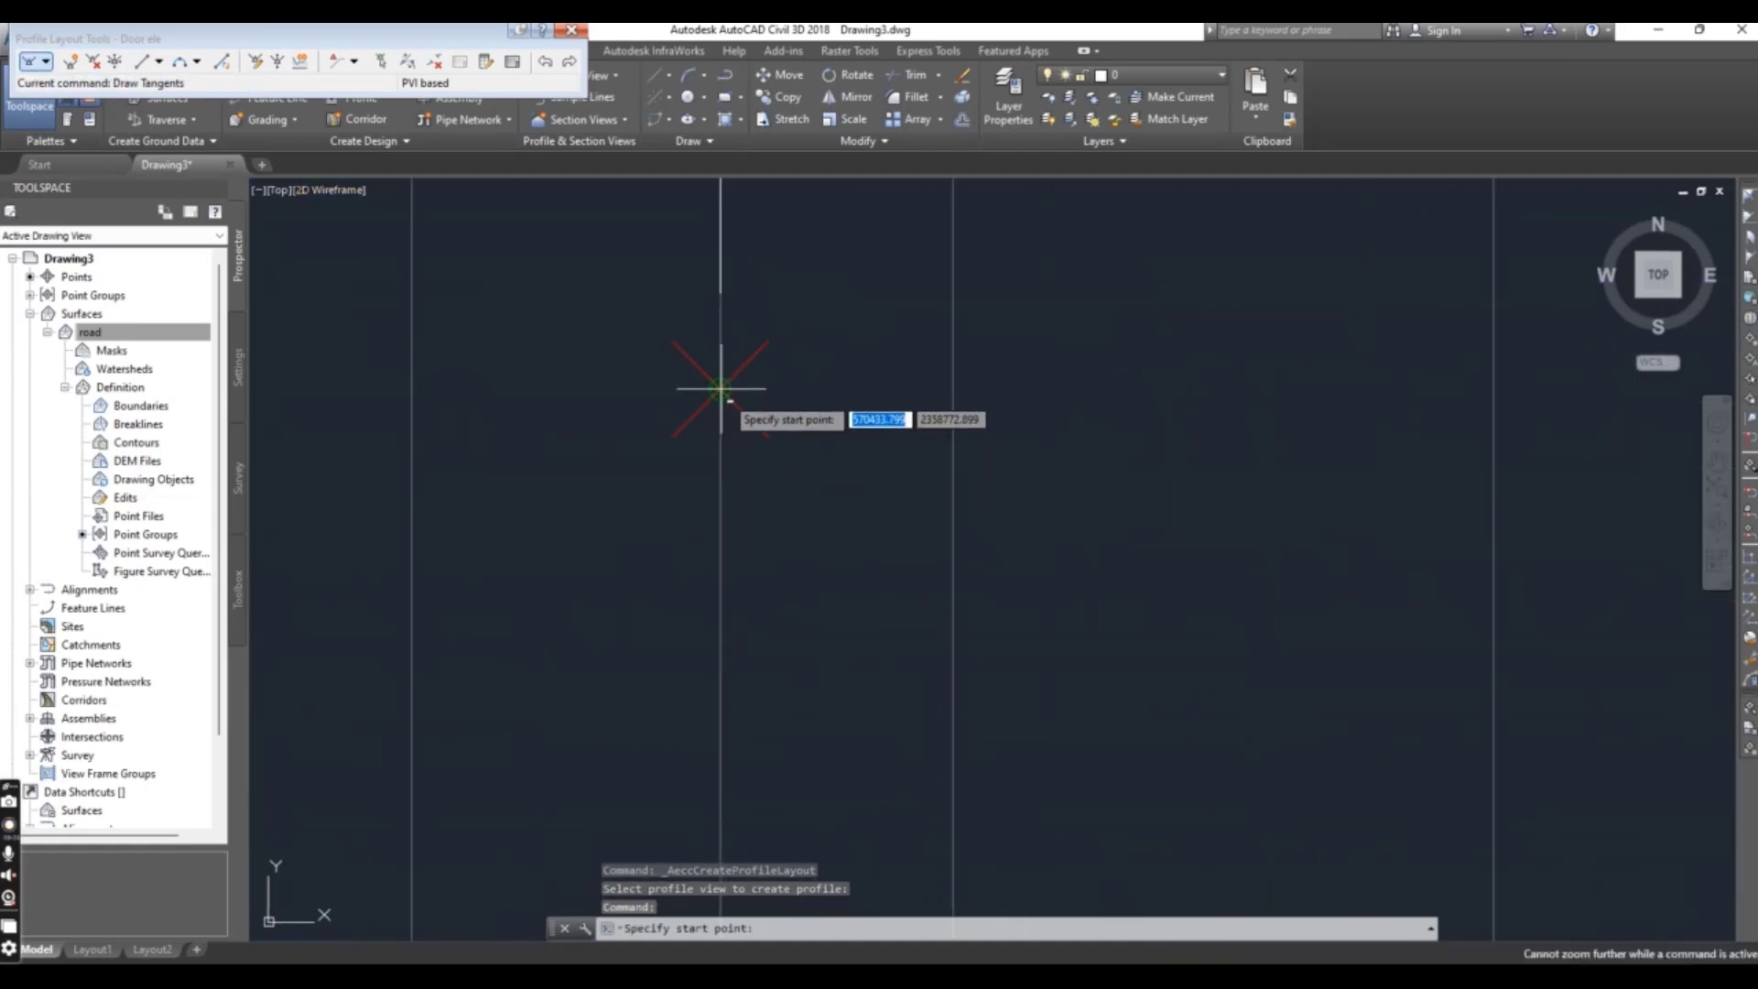
pyautogui.scroll(-5, 855, 463)
pyautogui.click(1000, 510)
pyautogui.scroll(5, 1054, 443)
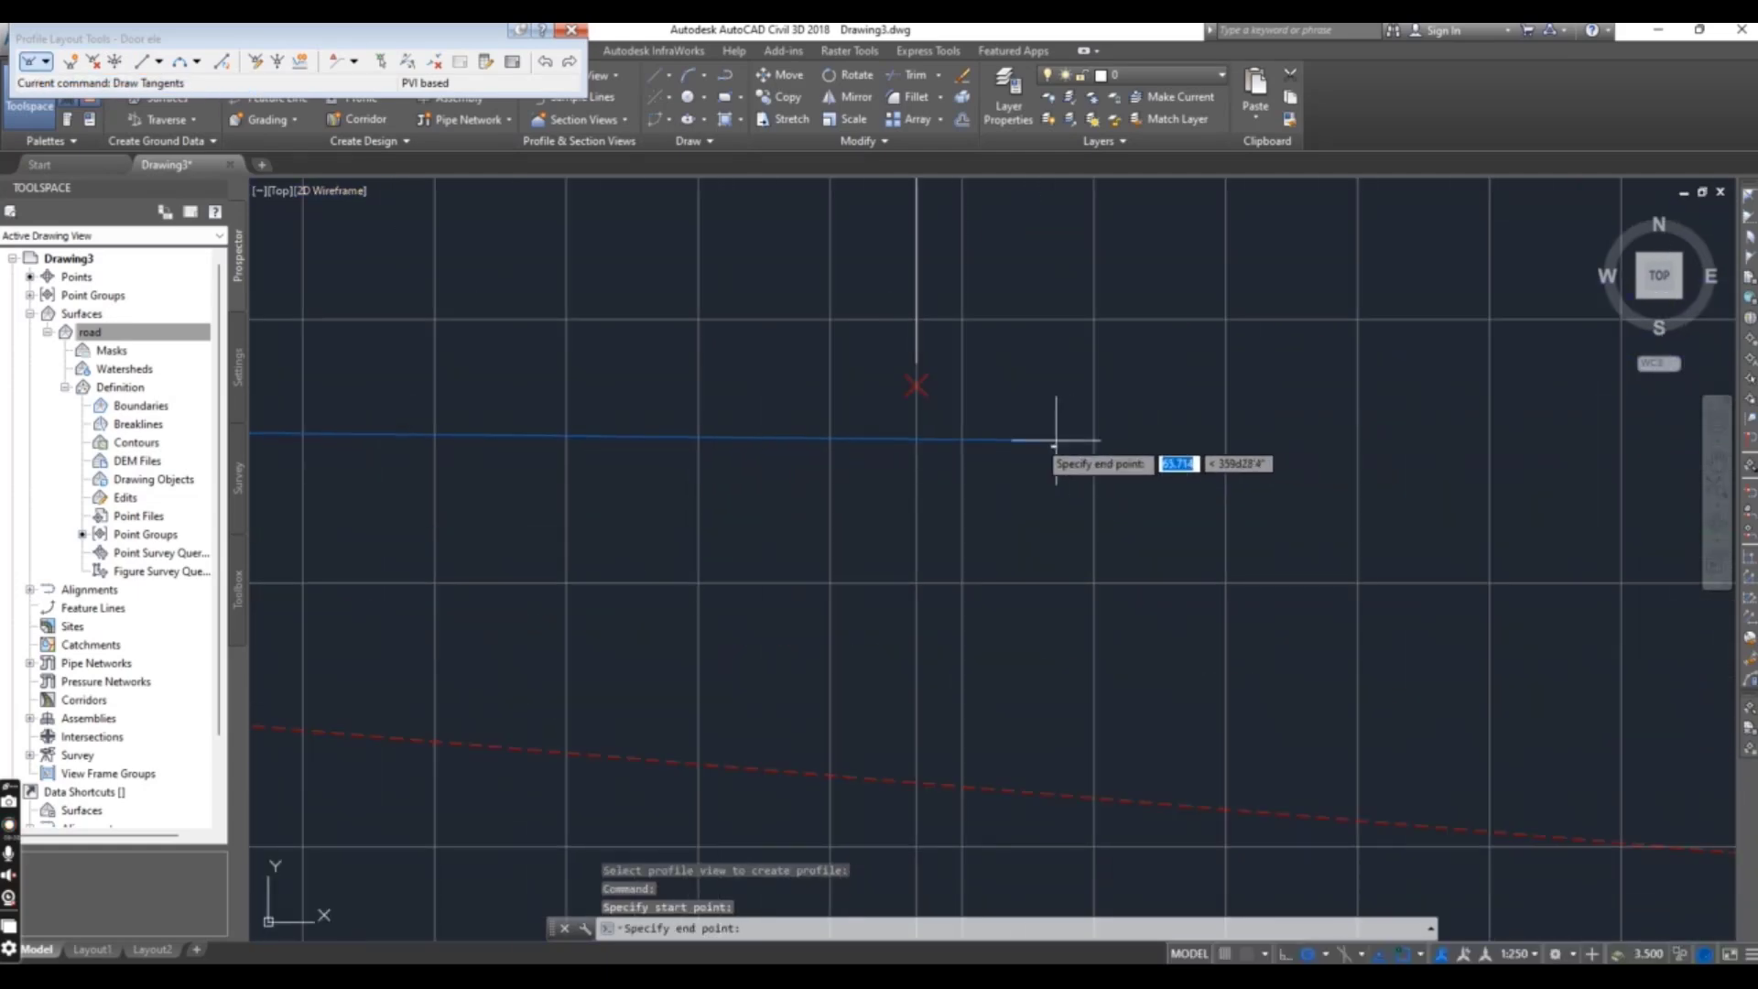
pyautogui.click(916, 383)
# Continue the profile tangent to the third projected point, finish the profile and close the layout tools.
pyautogui.scroll(-5, 911, 430)
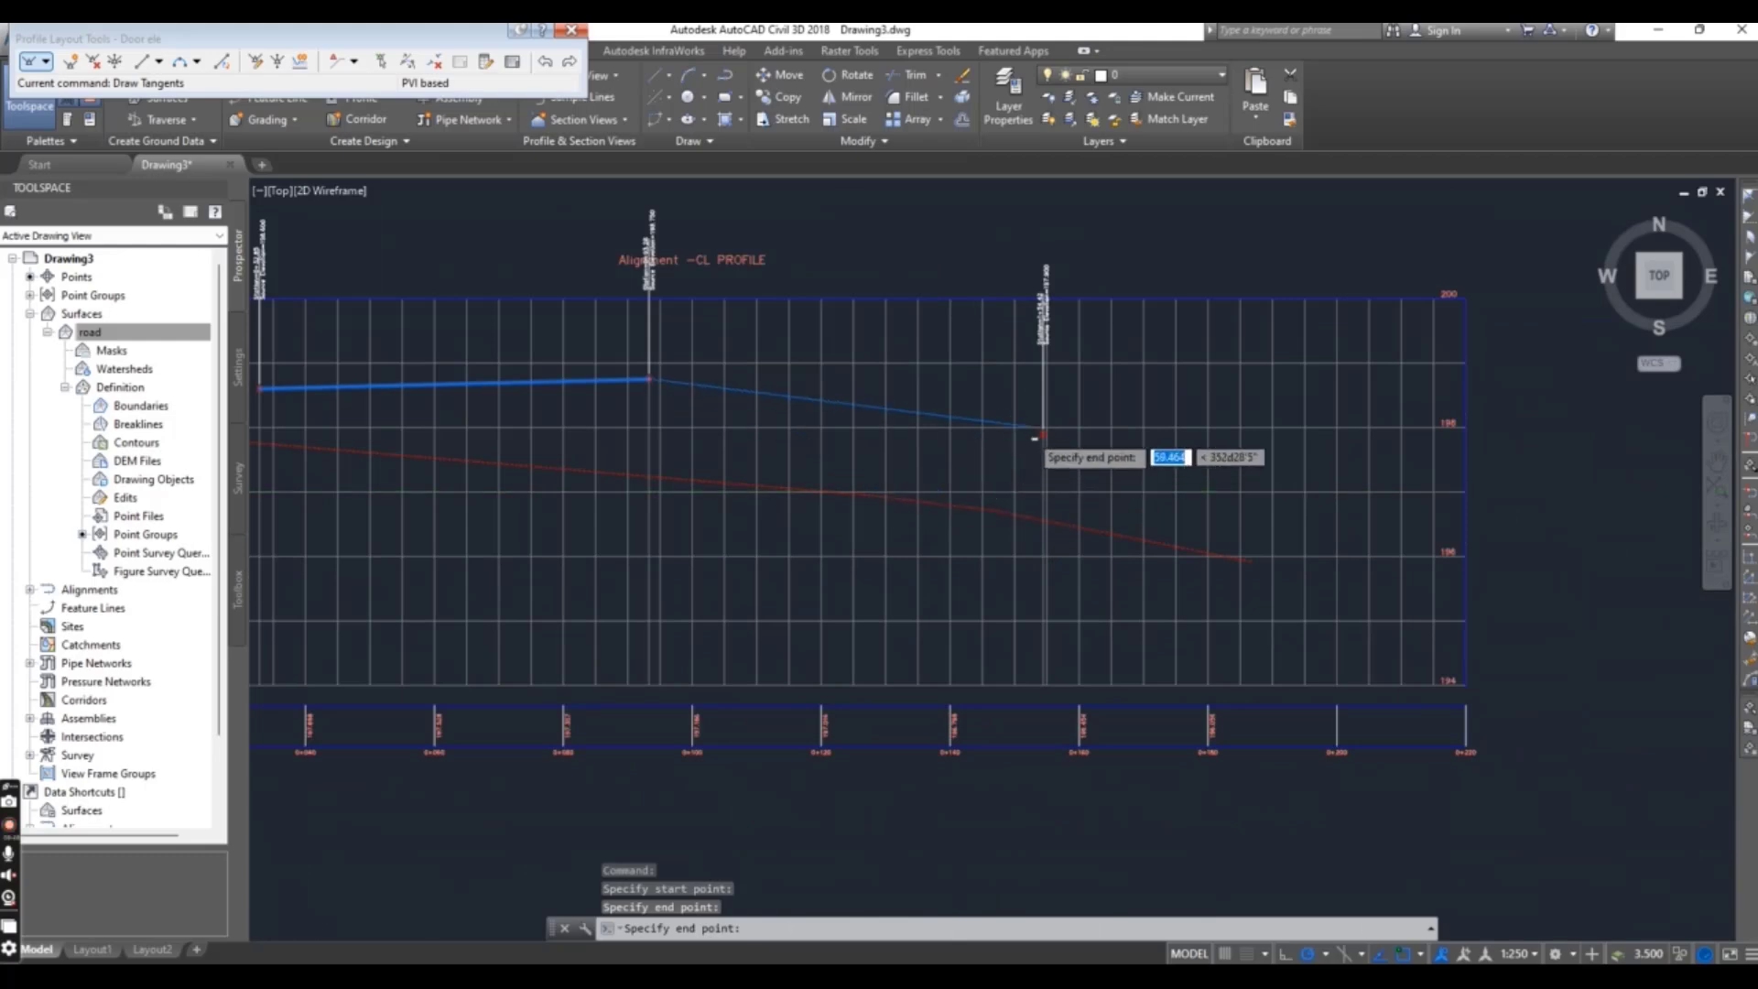
pyautogui.scroll(5, 1035, 438)
pyautogui.click(1127, 430)
pyautogui.press('Return')
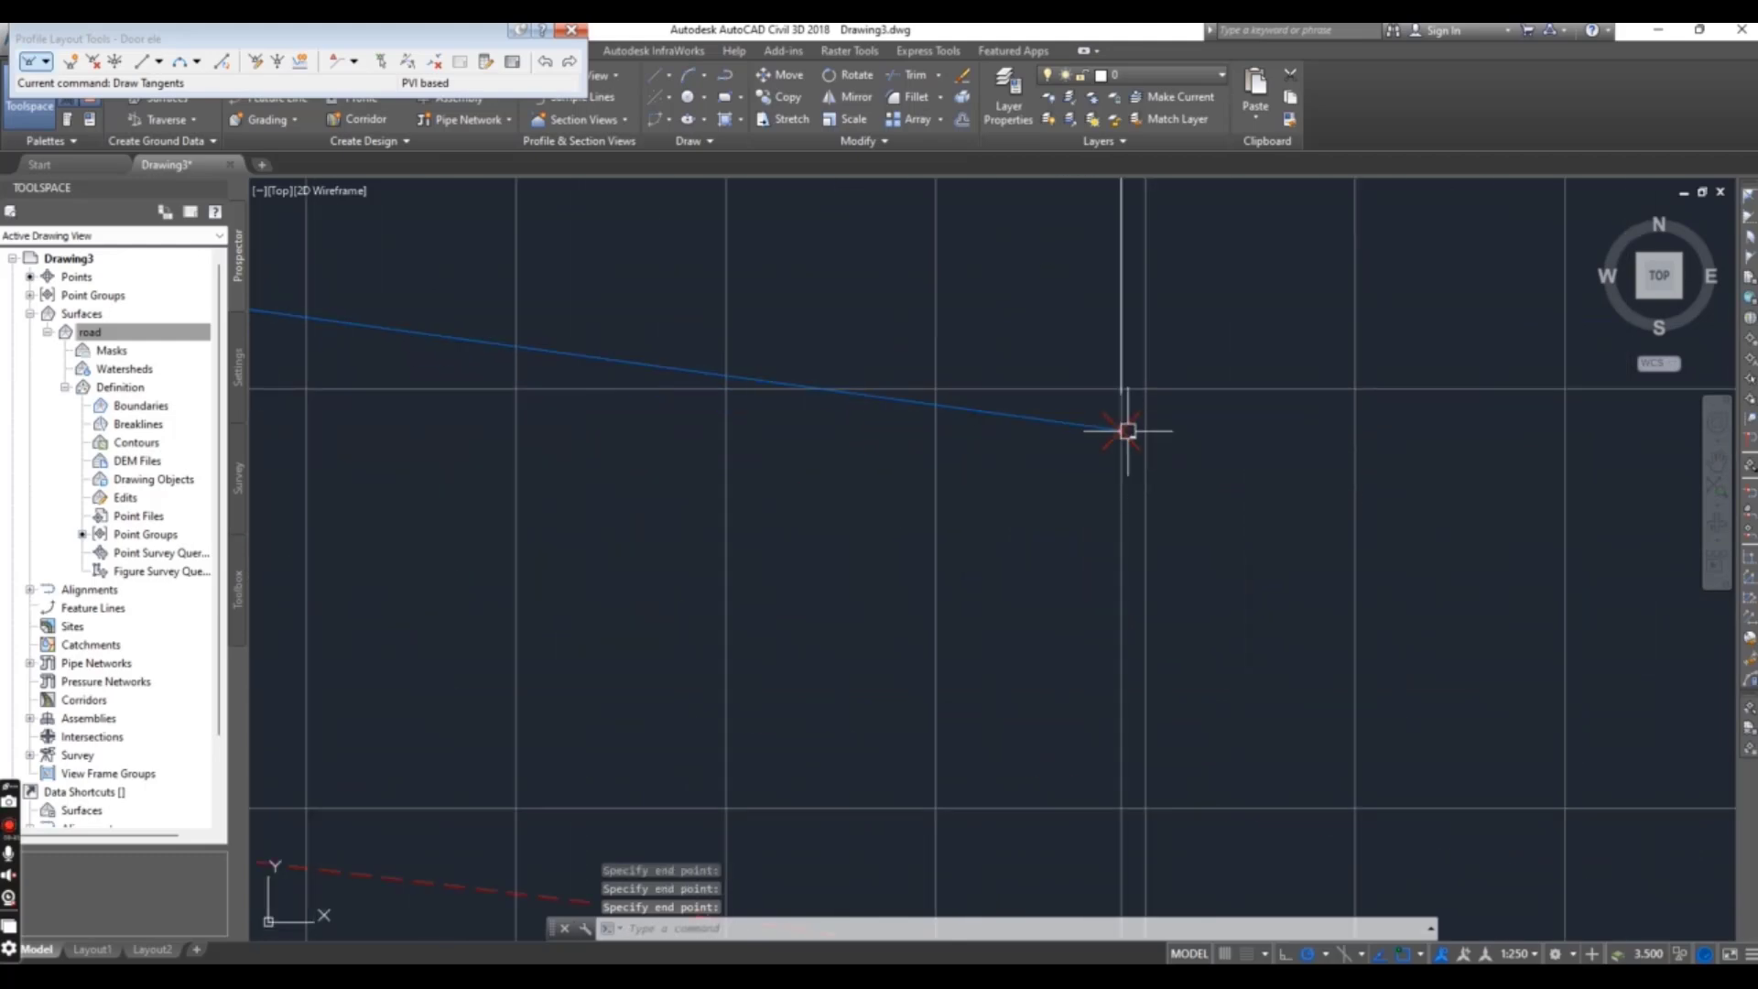
pyautogui.scroll(-5, 1128, 430)
pyautogui.moveTo(818, 482); pyautogui.dragTo(1004, 443, button='middle')
pyautogui.press('Escape')
pyautogui.press('Escape')
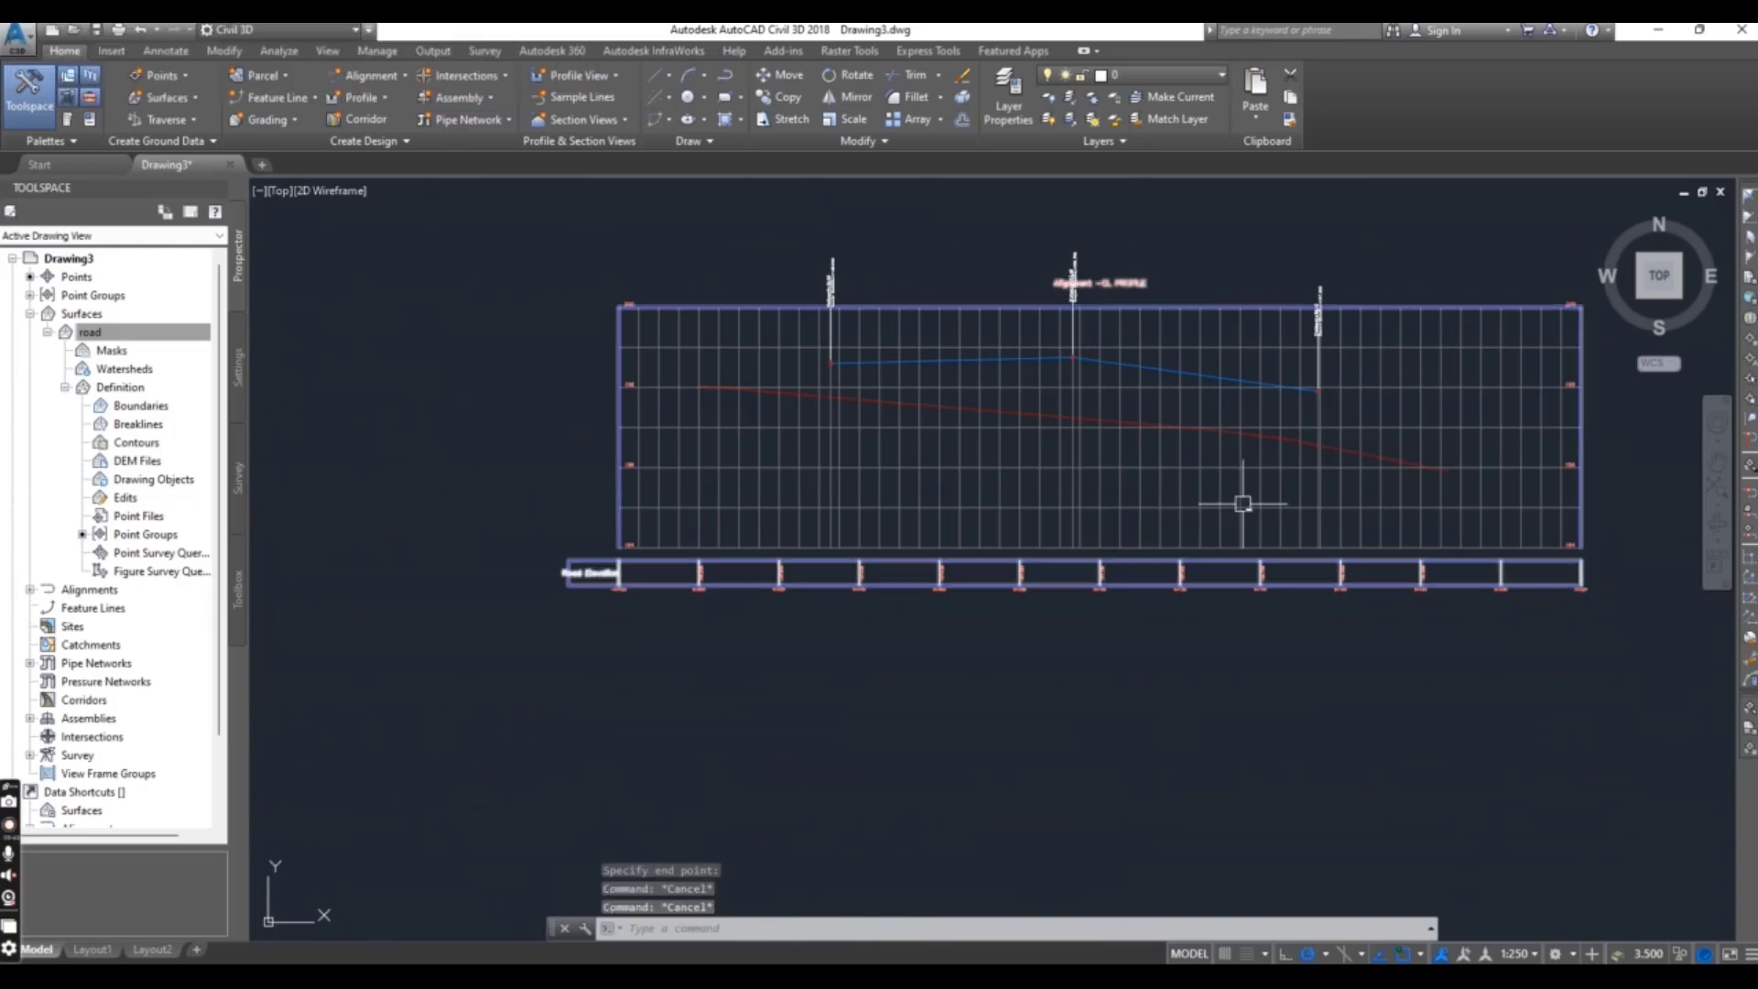
# Open the Alignment -CL profile view properties and create a new profile data band style.
pyautogui.scroll(2, 1043, 499)
pyautogui.click(1021, 488)
pyautogui.click(804, 573)
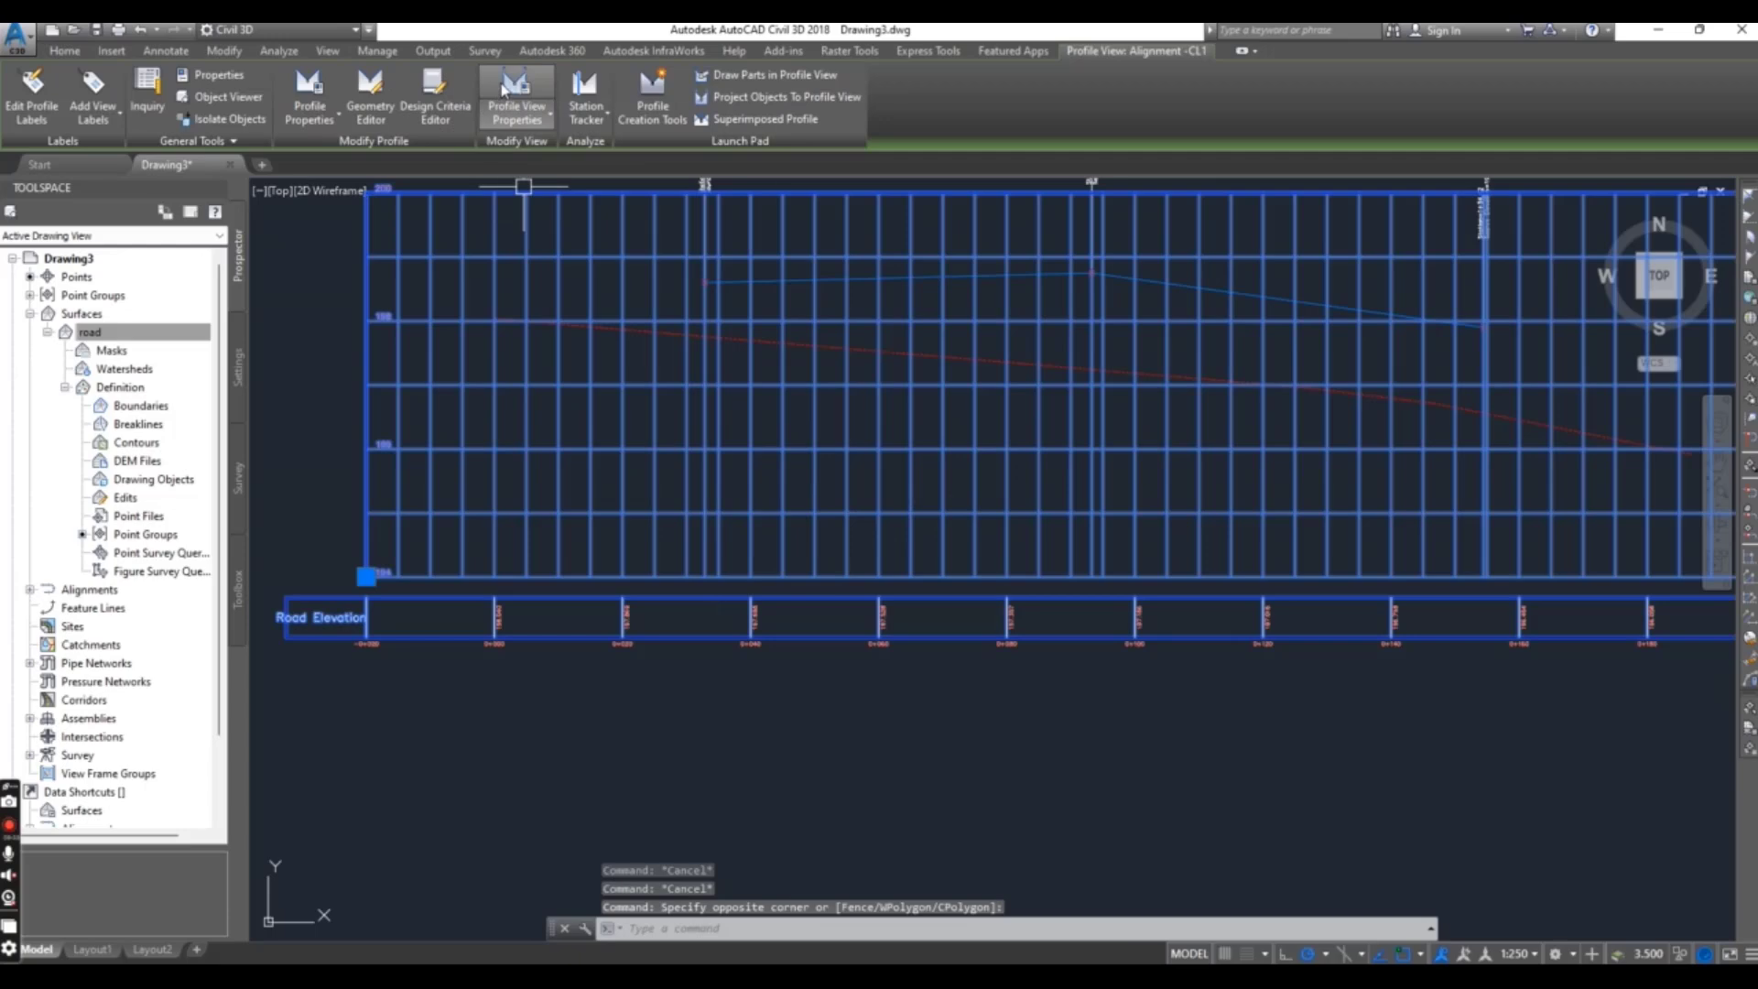
pyautogui.click(506, 85)
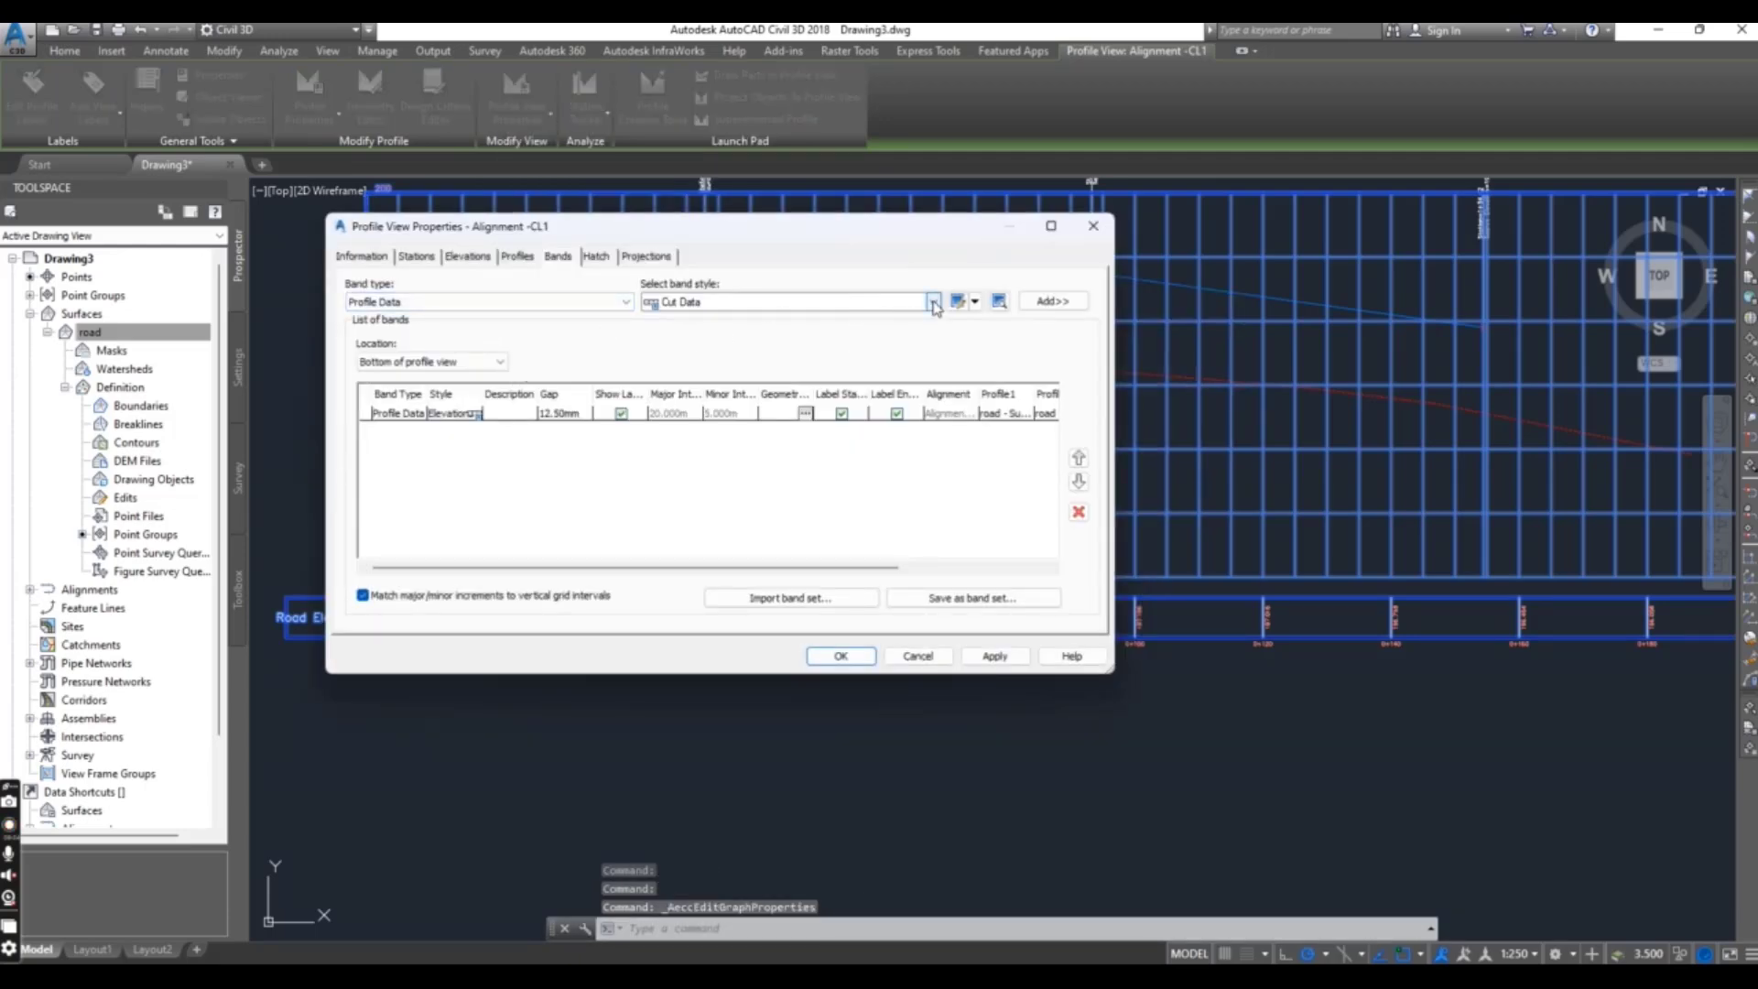
pyautogui.click(974, 301)
pyautogui.click(1007, 316)
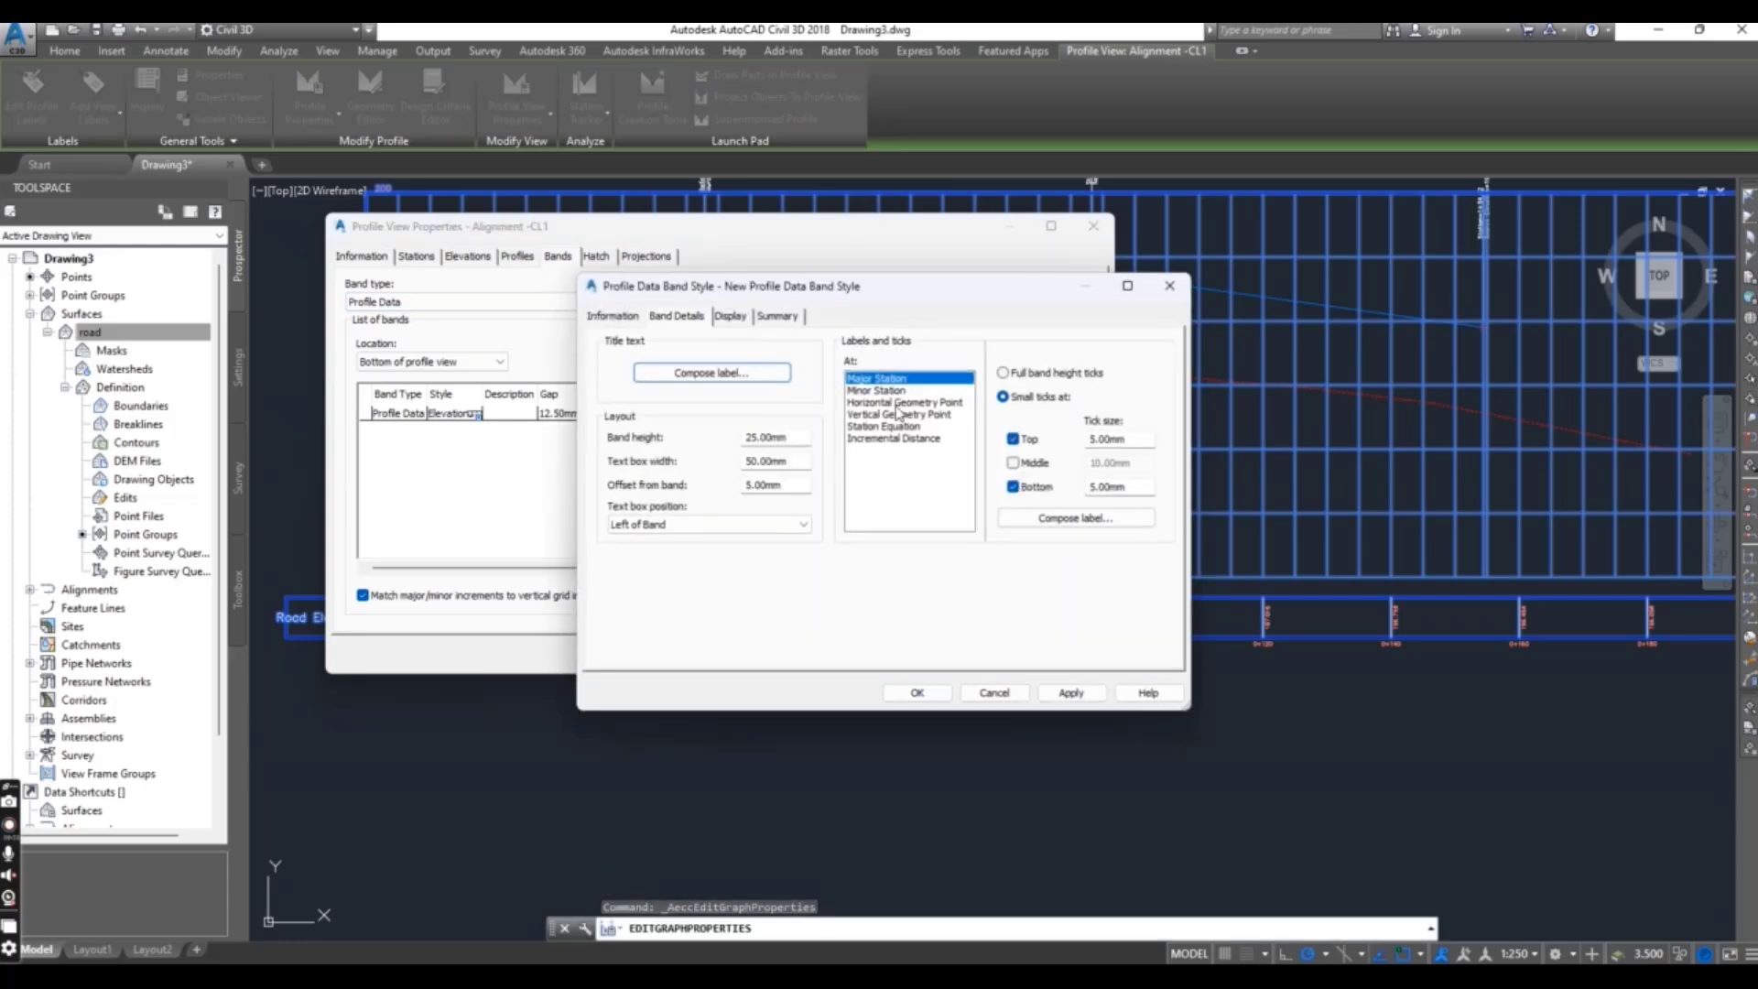
# Set the new band style's title label contents to "Door Elevation" and accept the label.
pyautogui.click(706, 373)
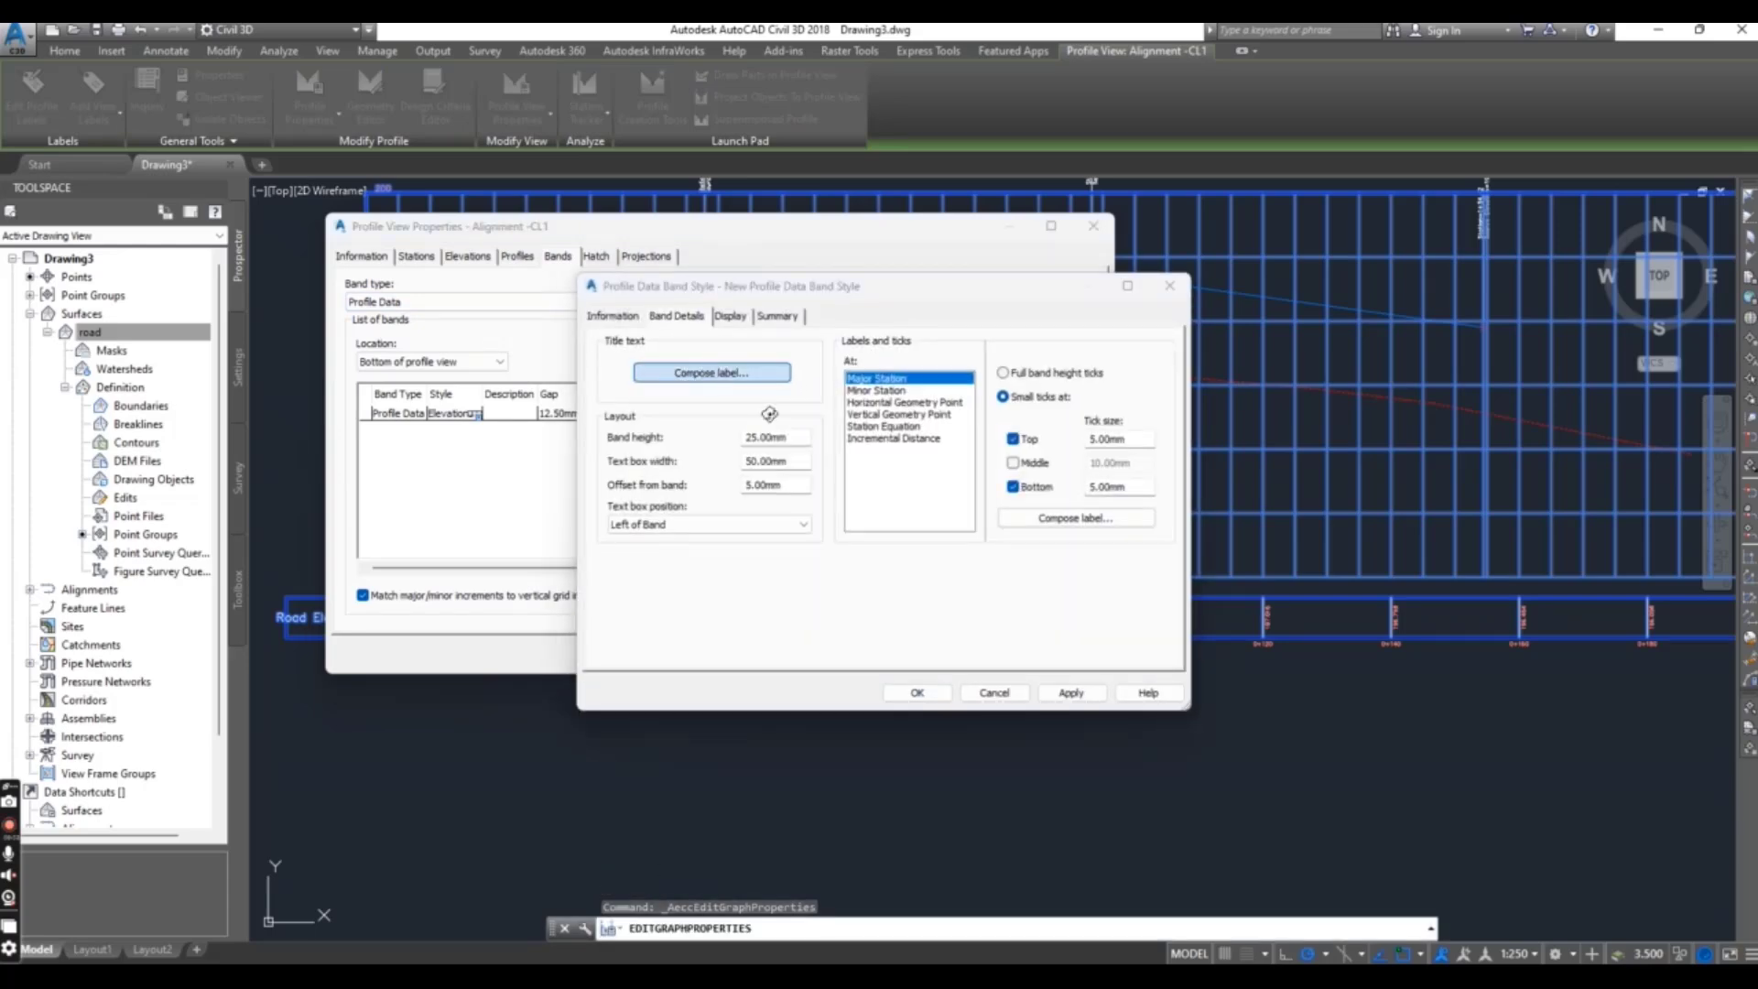
pyautogui.click(806, 512)
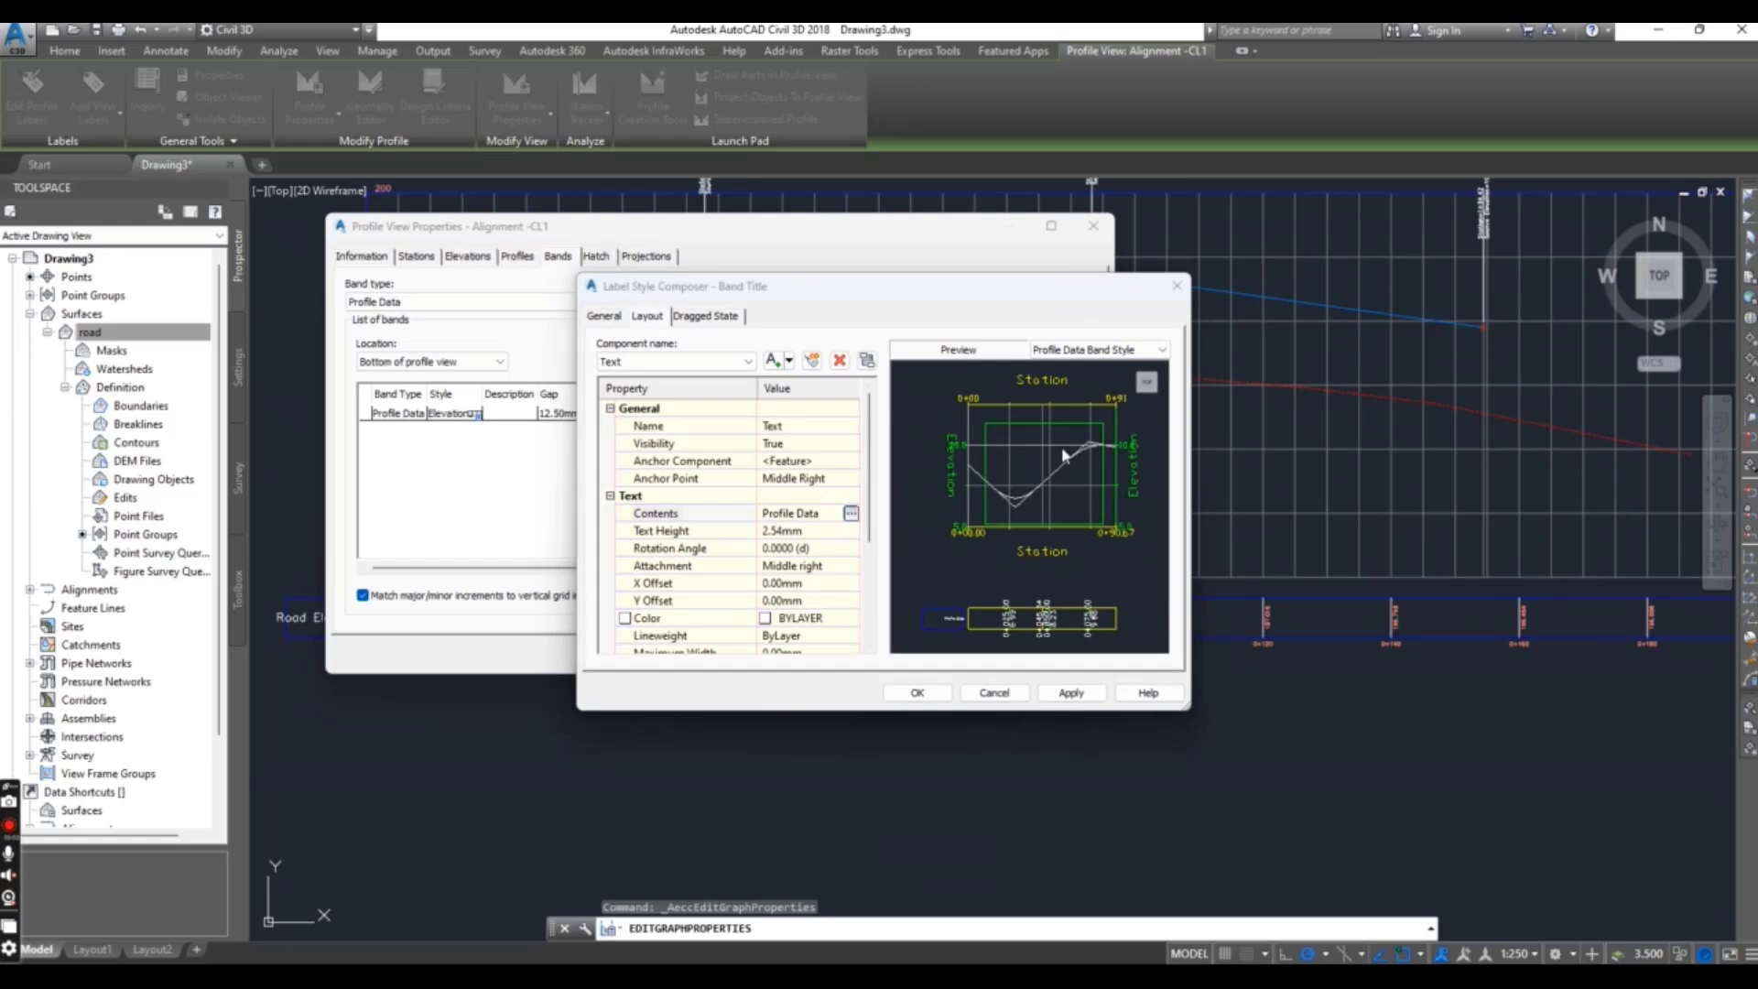
pyautogui.click(852, 512)
pyautogui.tripleClick(1065, 397)
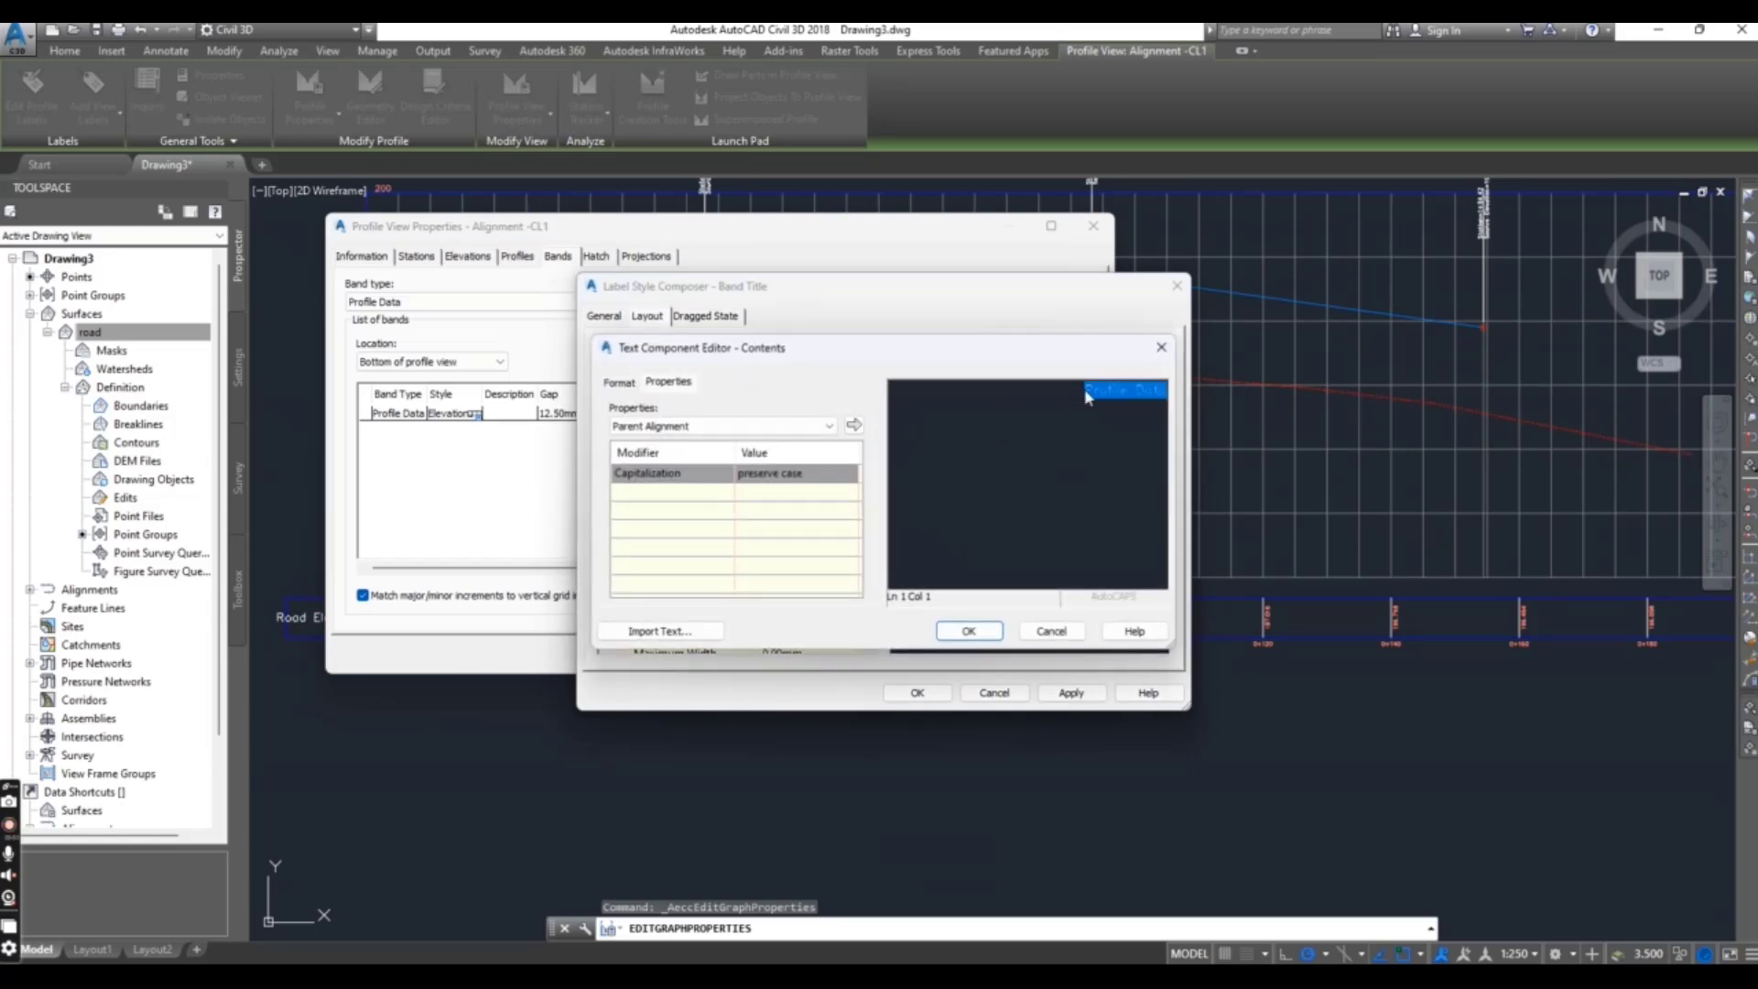
pyautogui.write('Road Elevation')
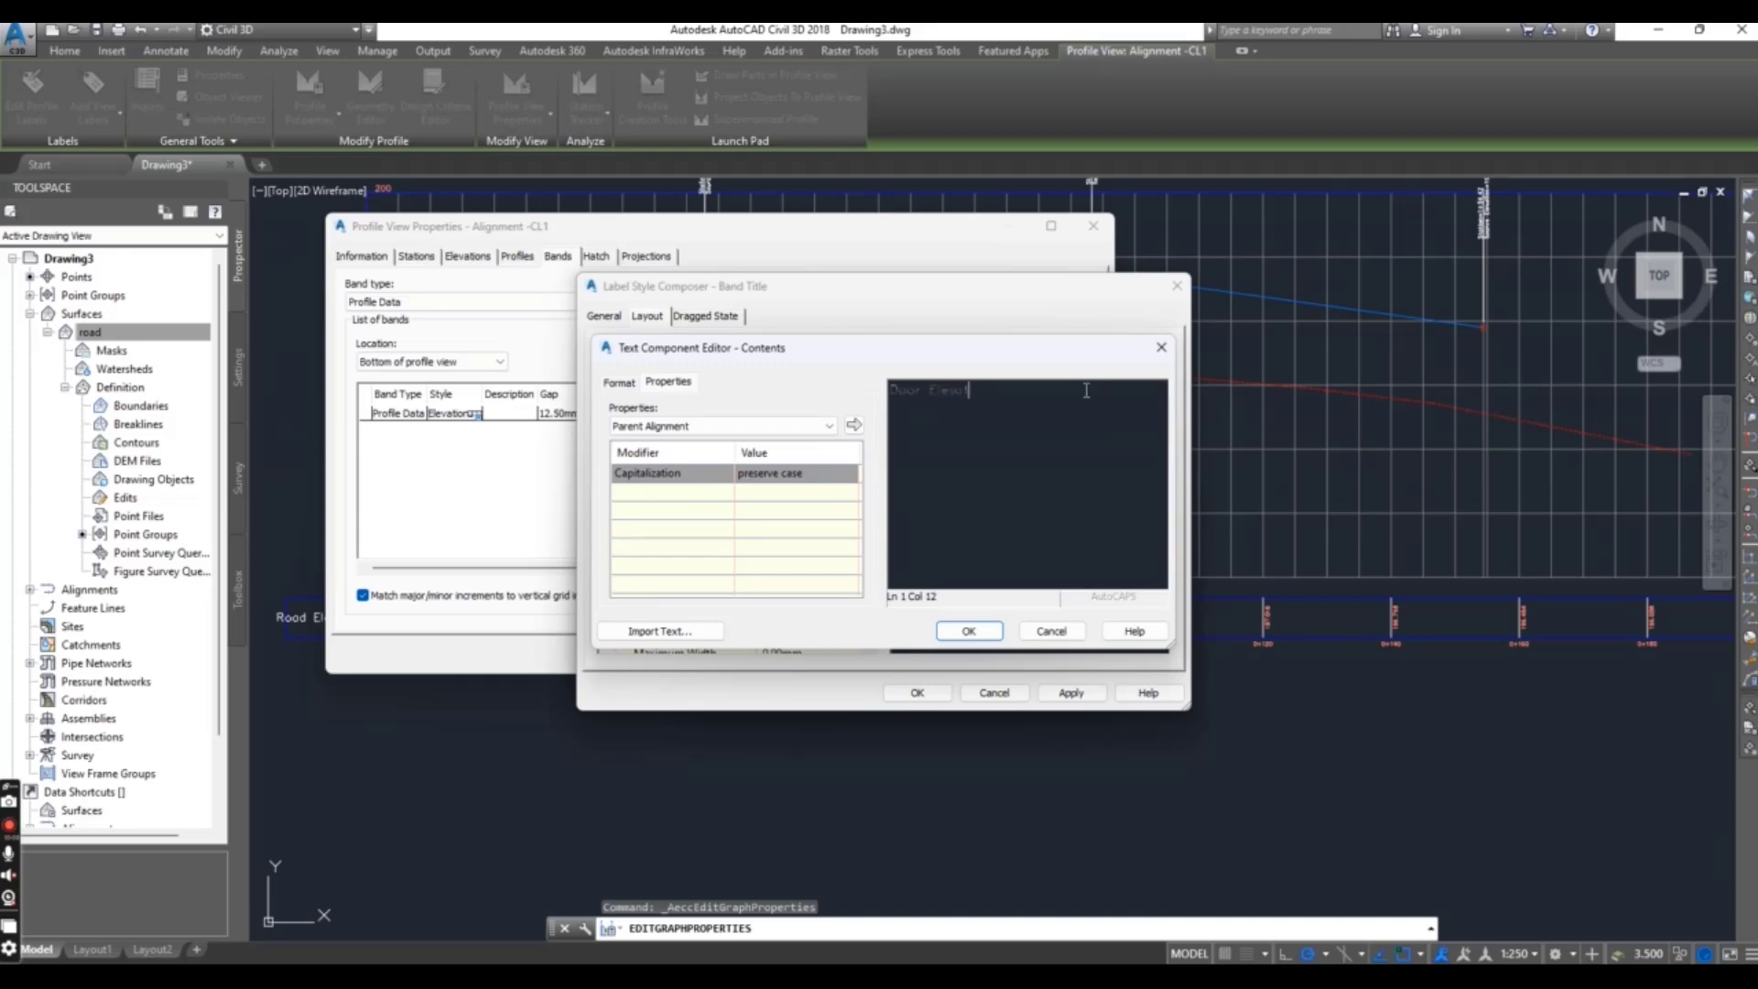
pyautogui.click(968, 631)
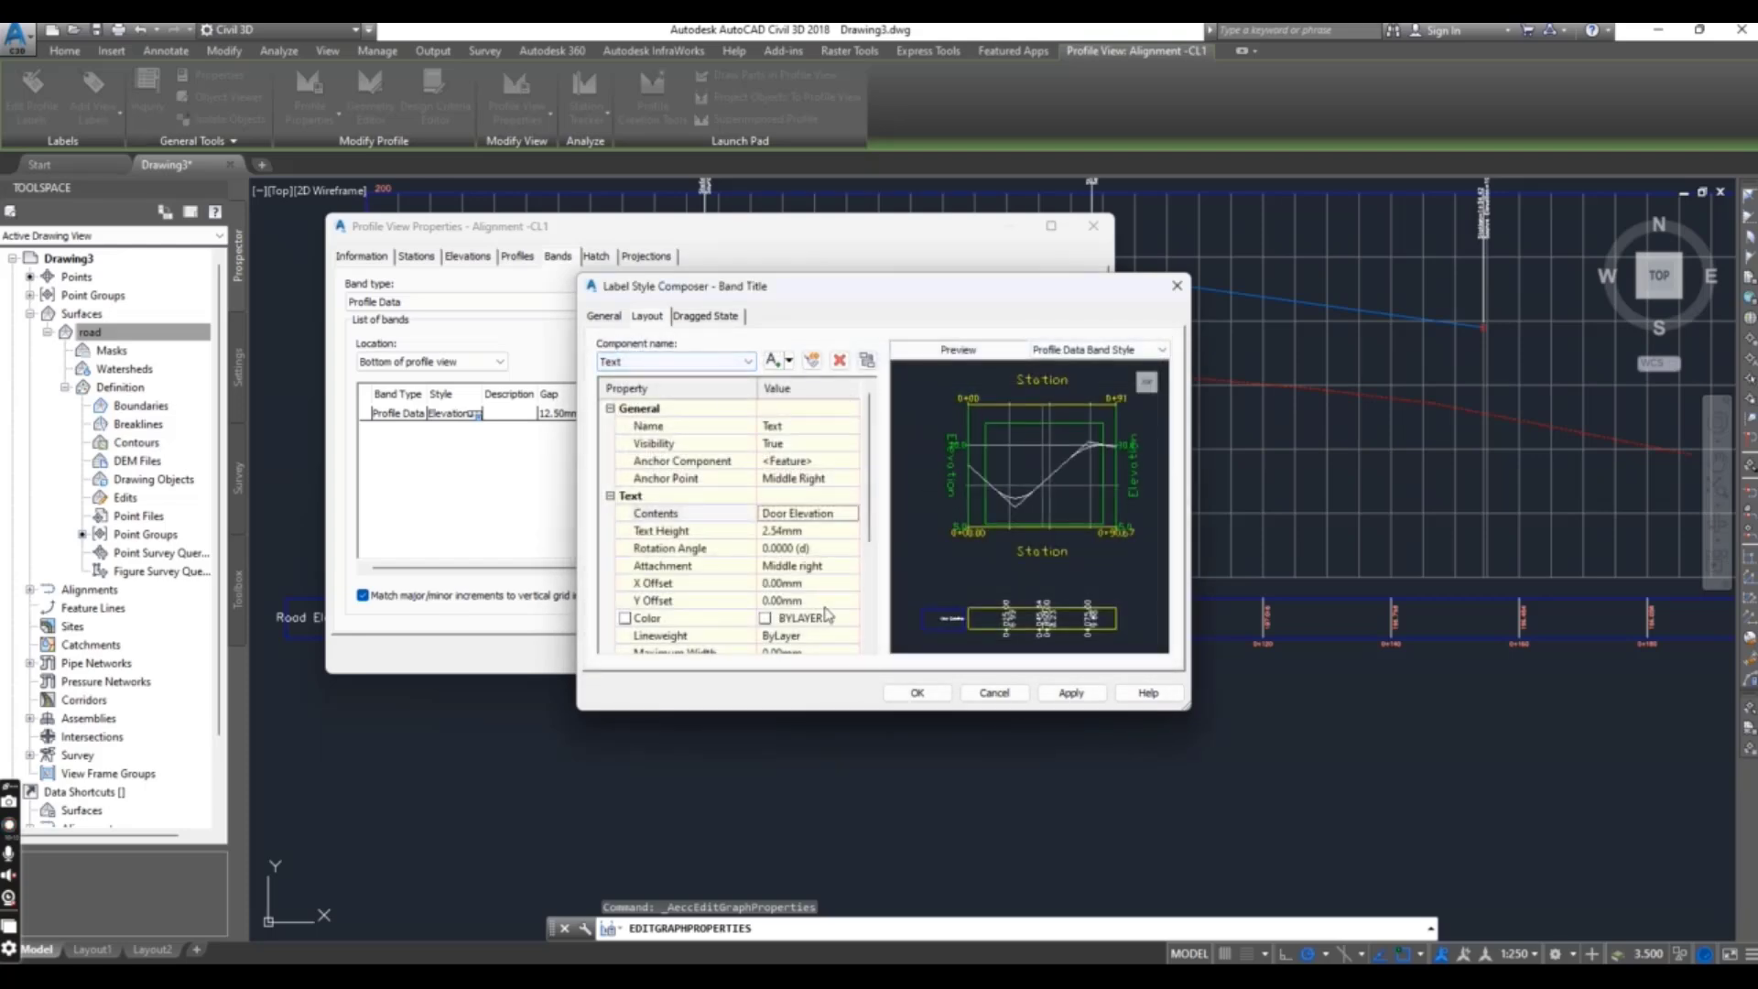
pyautogui.click(916, 692)
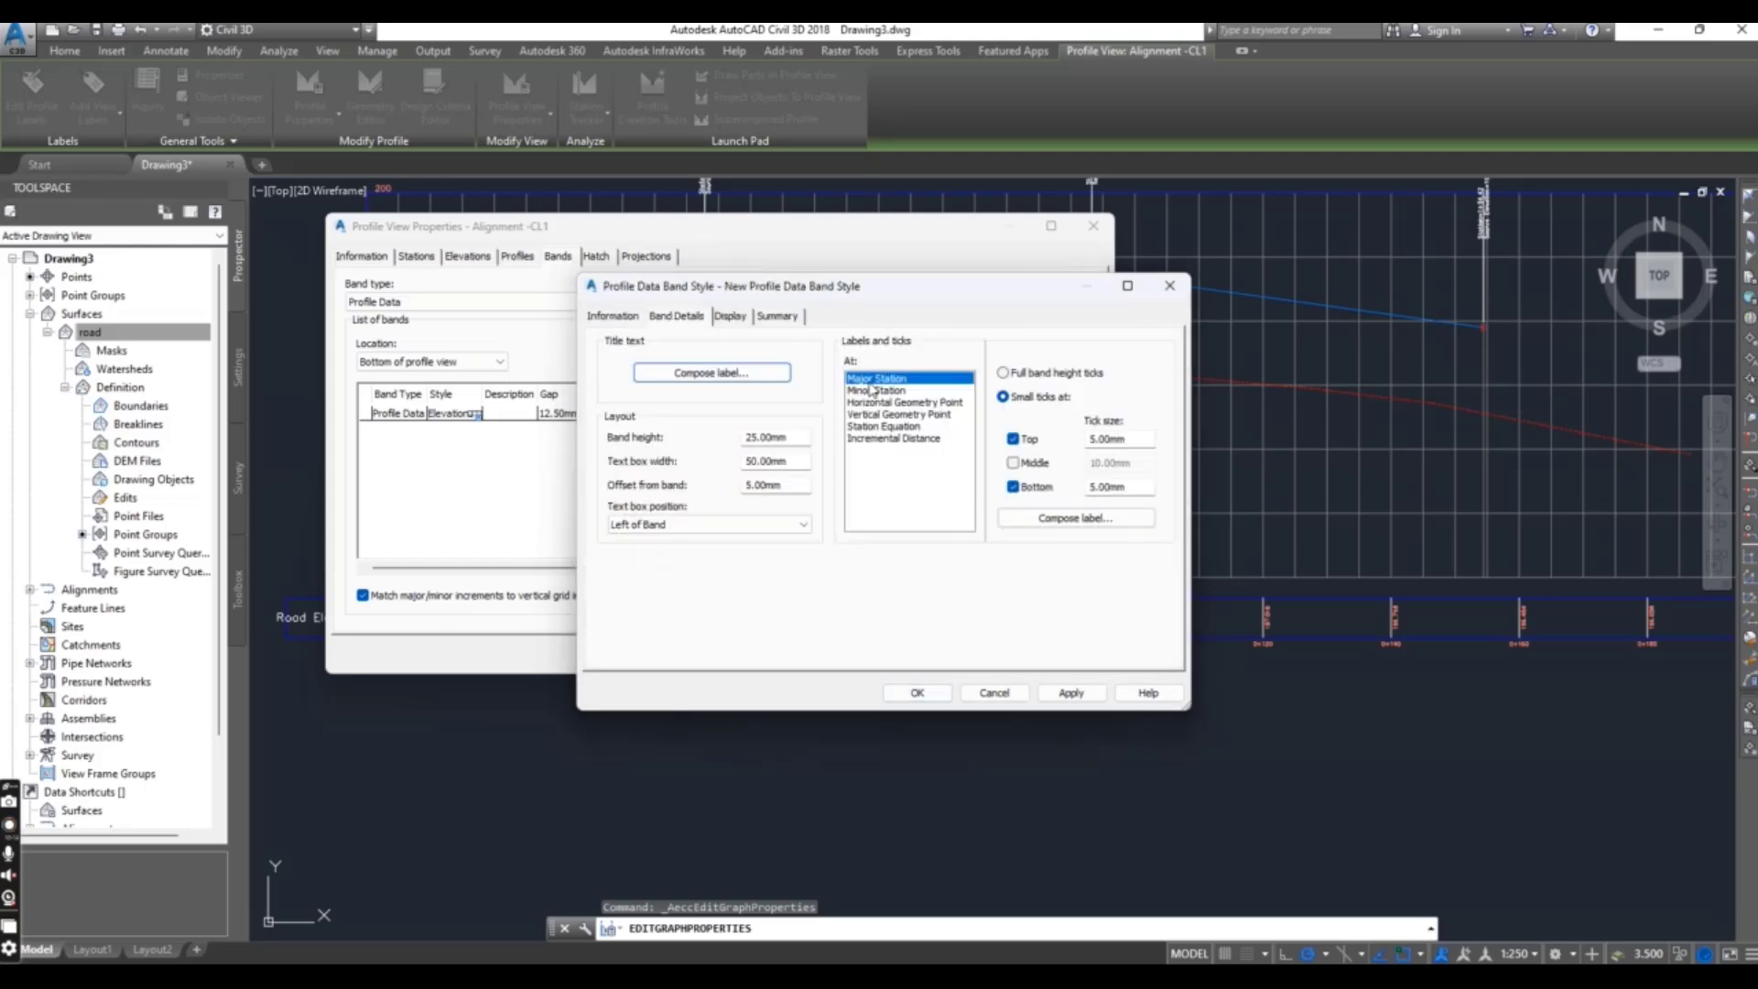
# Delete the component of the new band style's Major Station label and accept the label.
pyautogui.click(1076, 518)
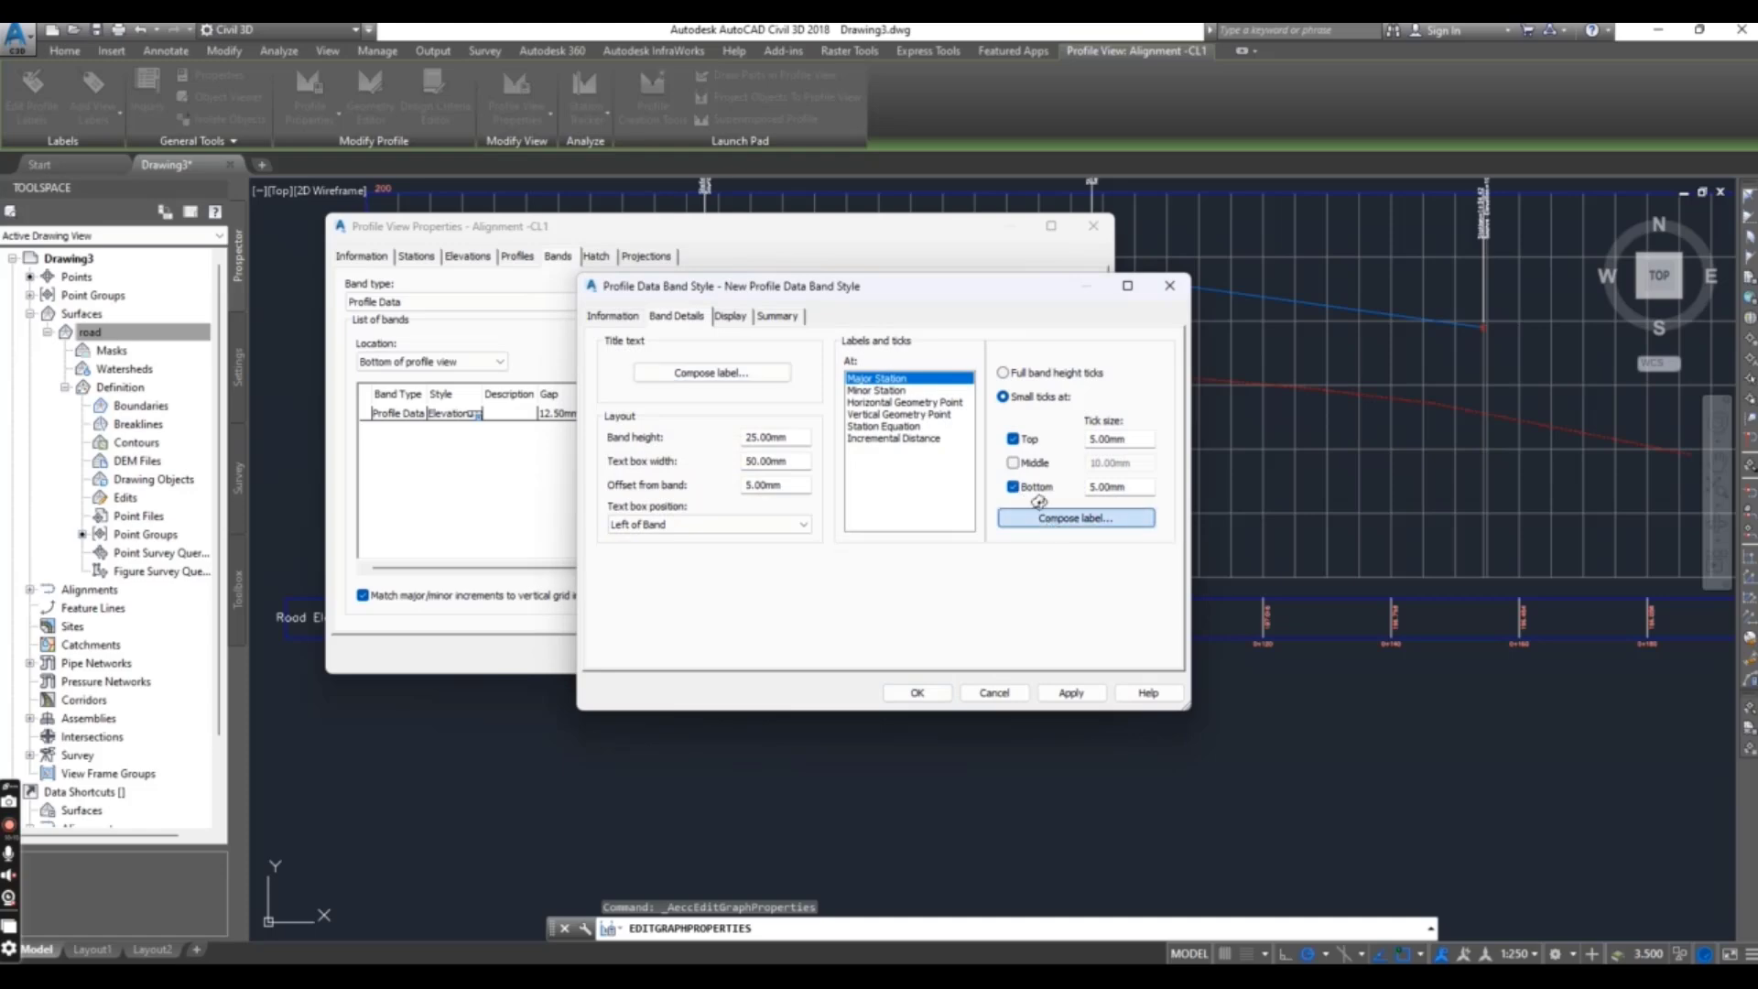
pyautogui.click(838, 362)
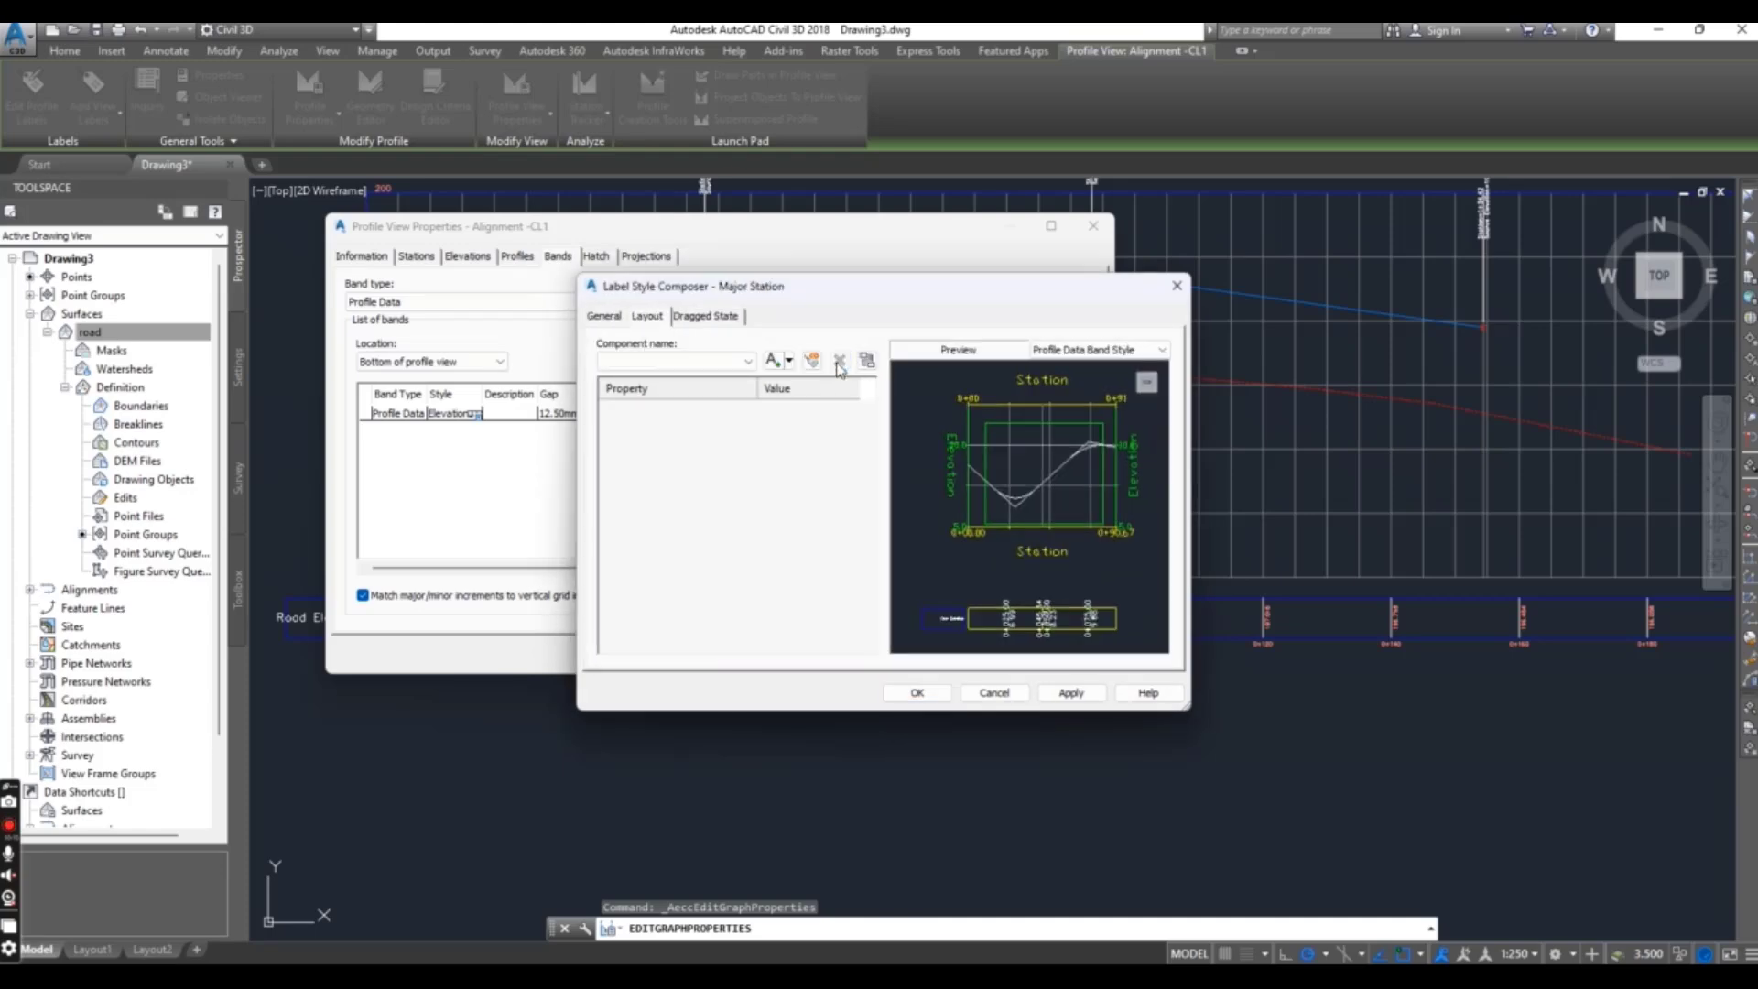
pyautogui.click(917, 692)
# Delete the Station Value component from the Minor Station label and accept the label.
pyautogui.click(904, 391)
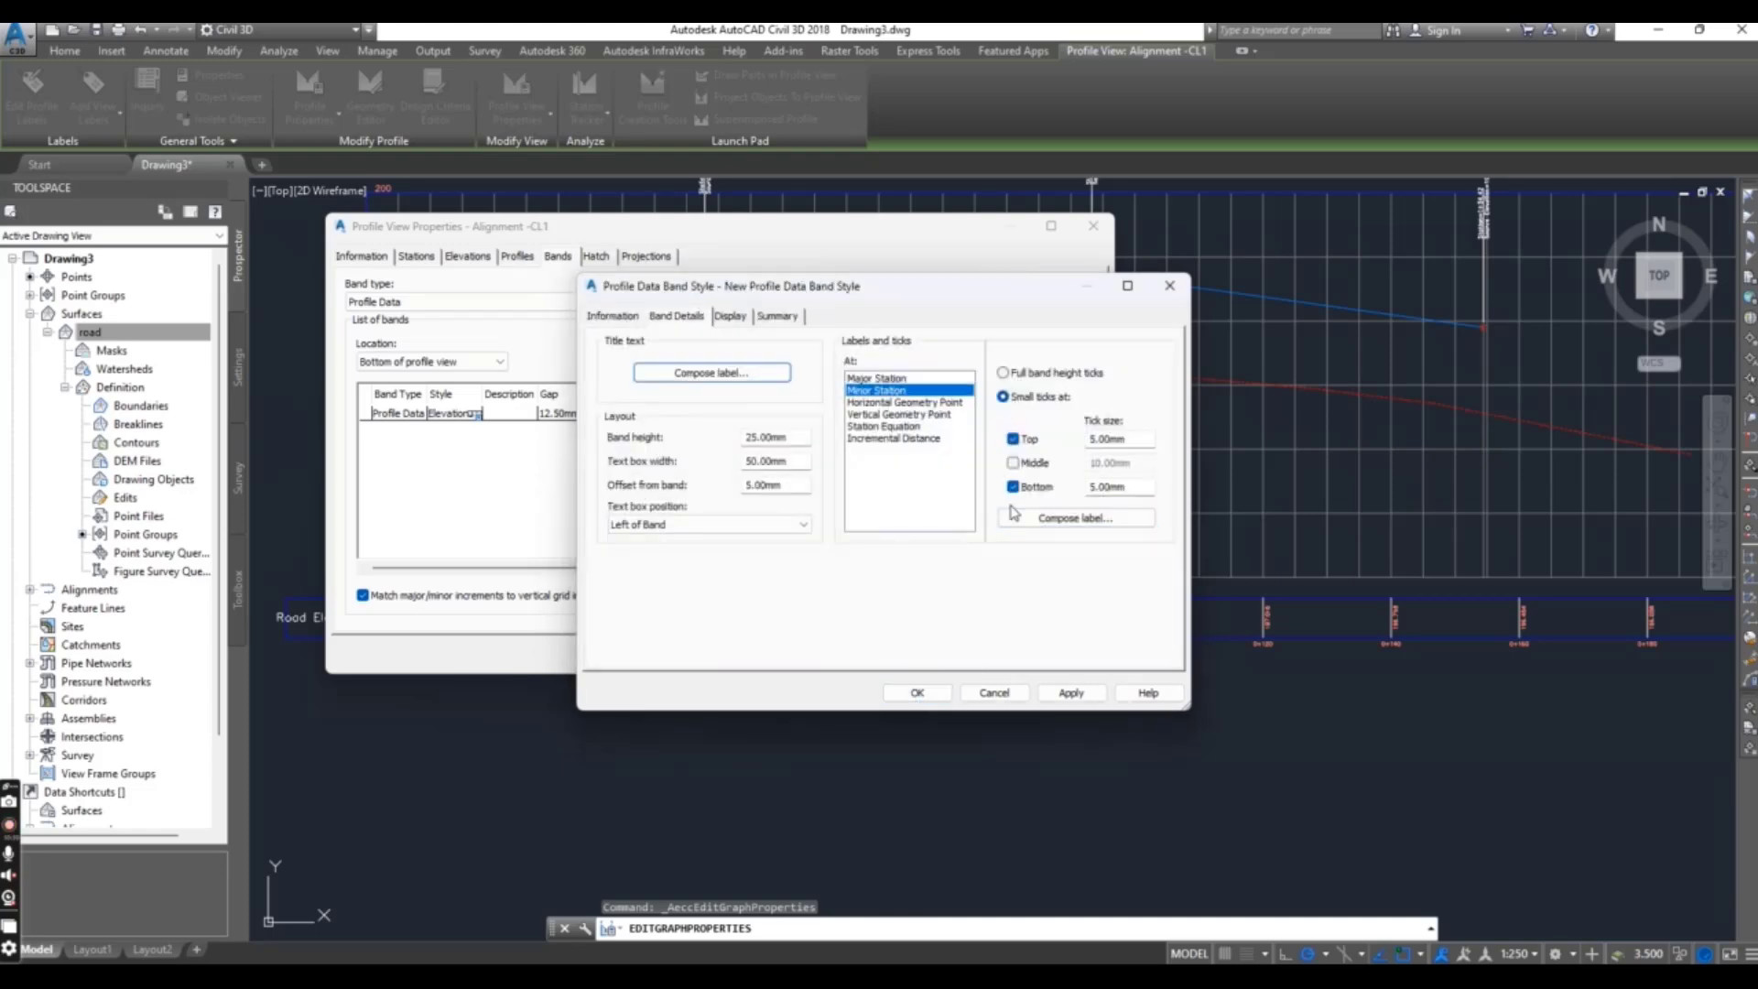
pyautogui.click(1056, 520)
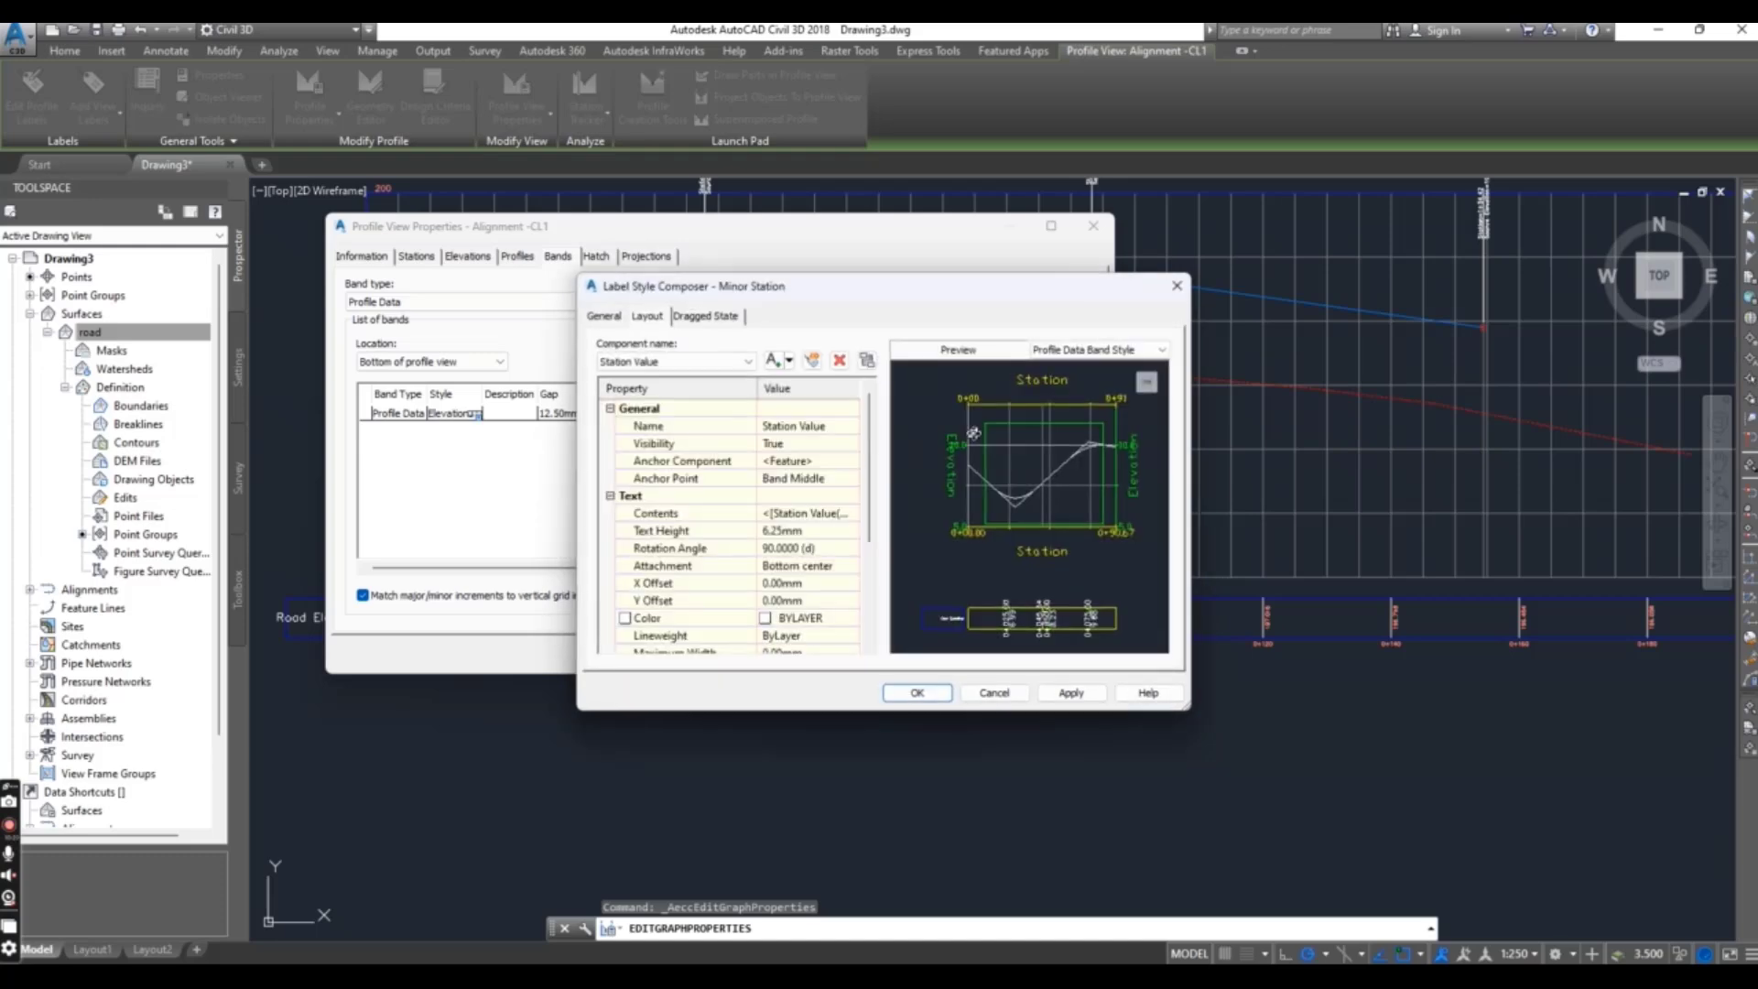
pyautogui.click(838, 361)
pyautogui.click(917, 693)
# Delete the component of the Horizontal Geometry Point label and accept the label.
pyautogui.click(894, 414)
pyautogui.click(916, 403)
pyautogui.click(1076, 518)
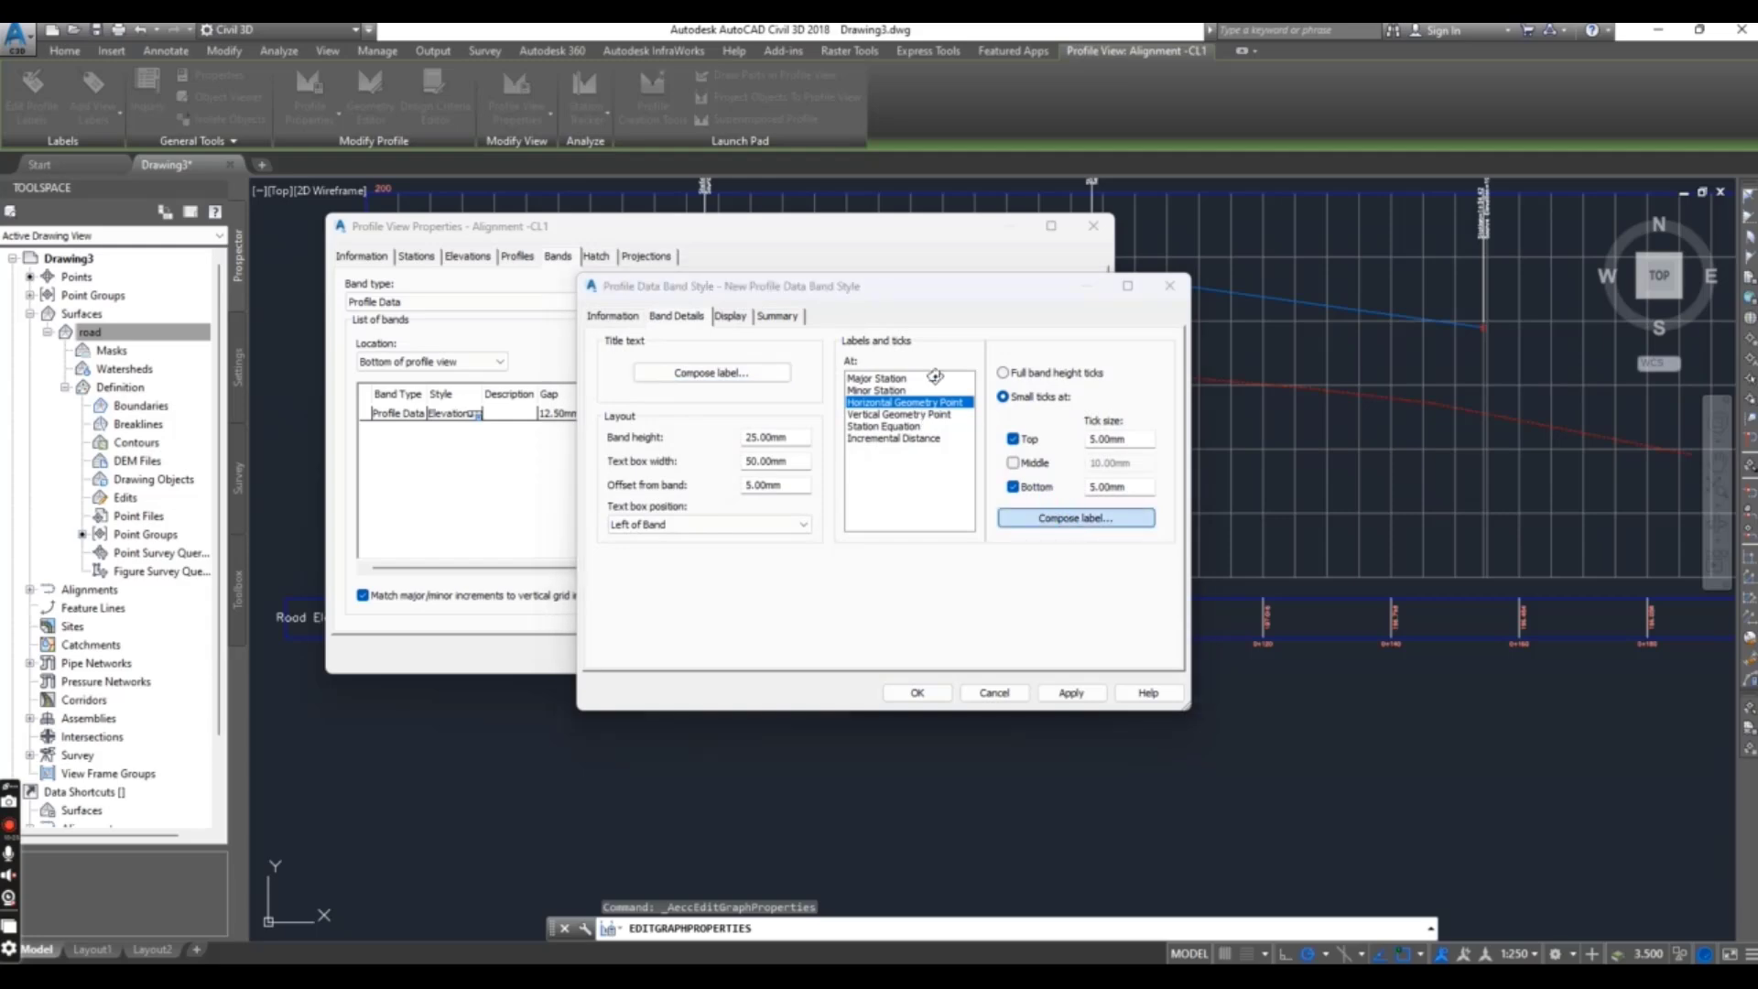
pyautogui.click(839, 359)
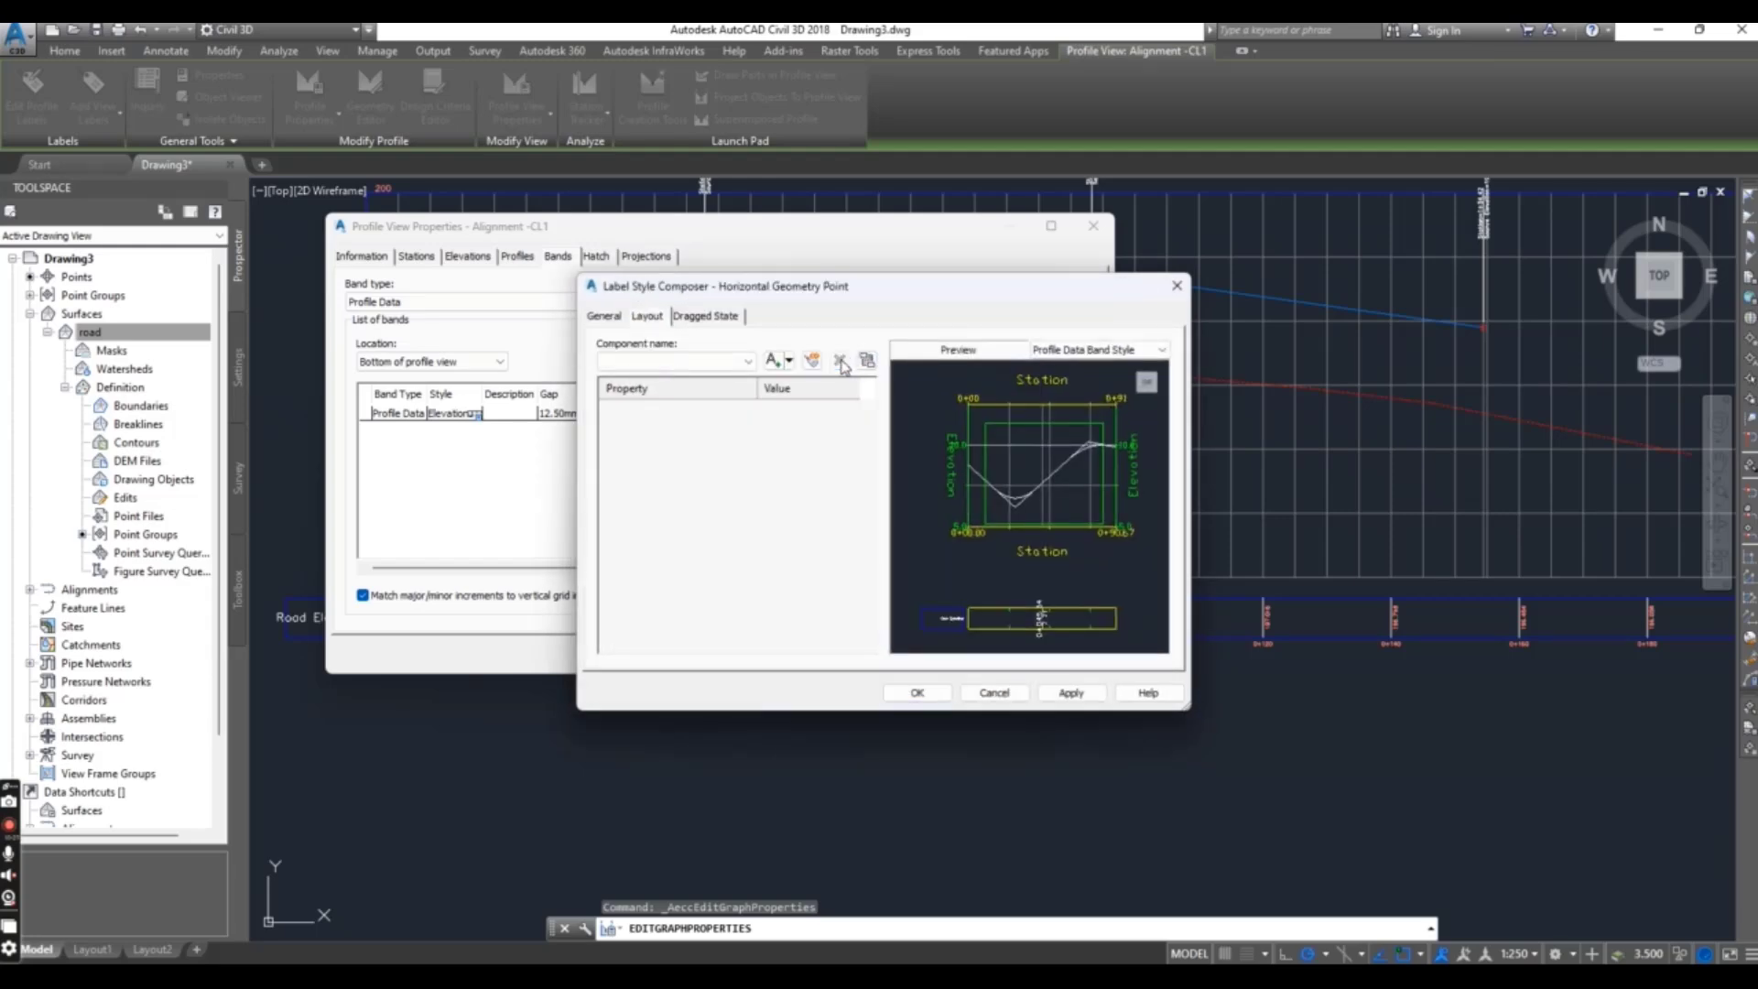
pyautogui.click(916, 692)
# Delete the component of the Vertical Geometry Point label and accept the label.
pyautogui.click(899, 413)
pyautogui.click(1075, 518)
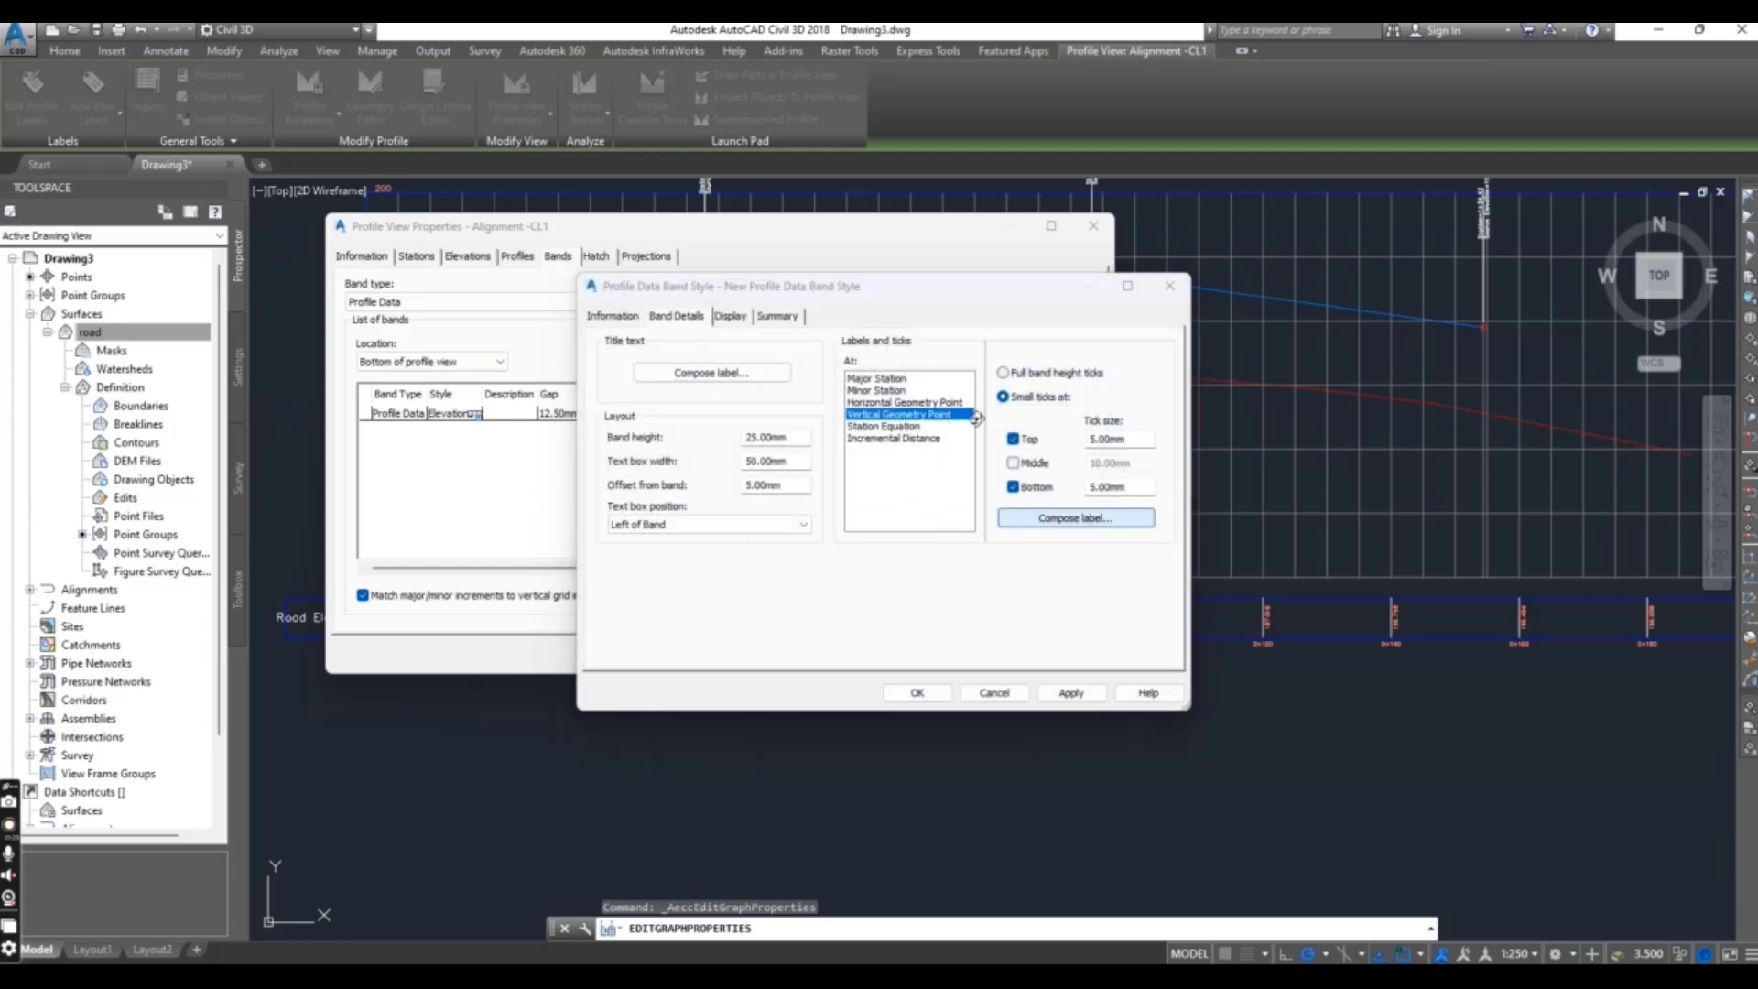
pyautogui.click(839, 360)
pyautogui.click(916, 692)
# Delete the Incremental Distance component from the Incremental Distance label and accept the label.
pyautogui.click(897, 438)
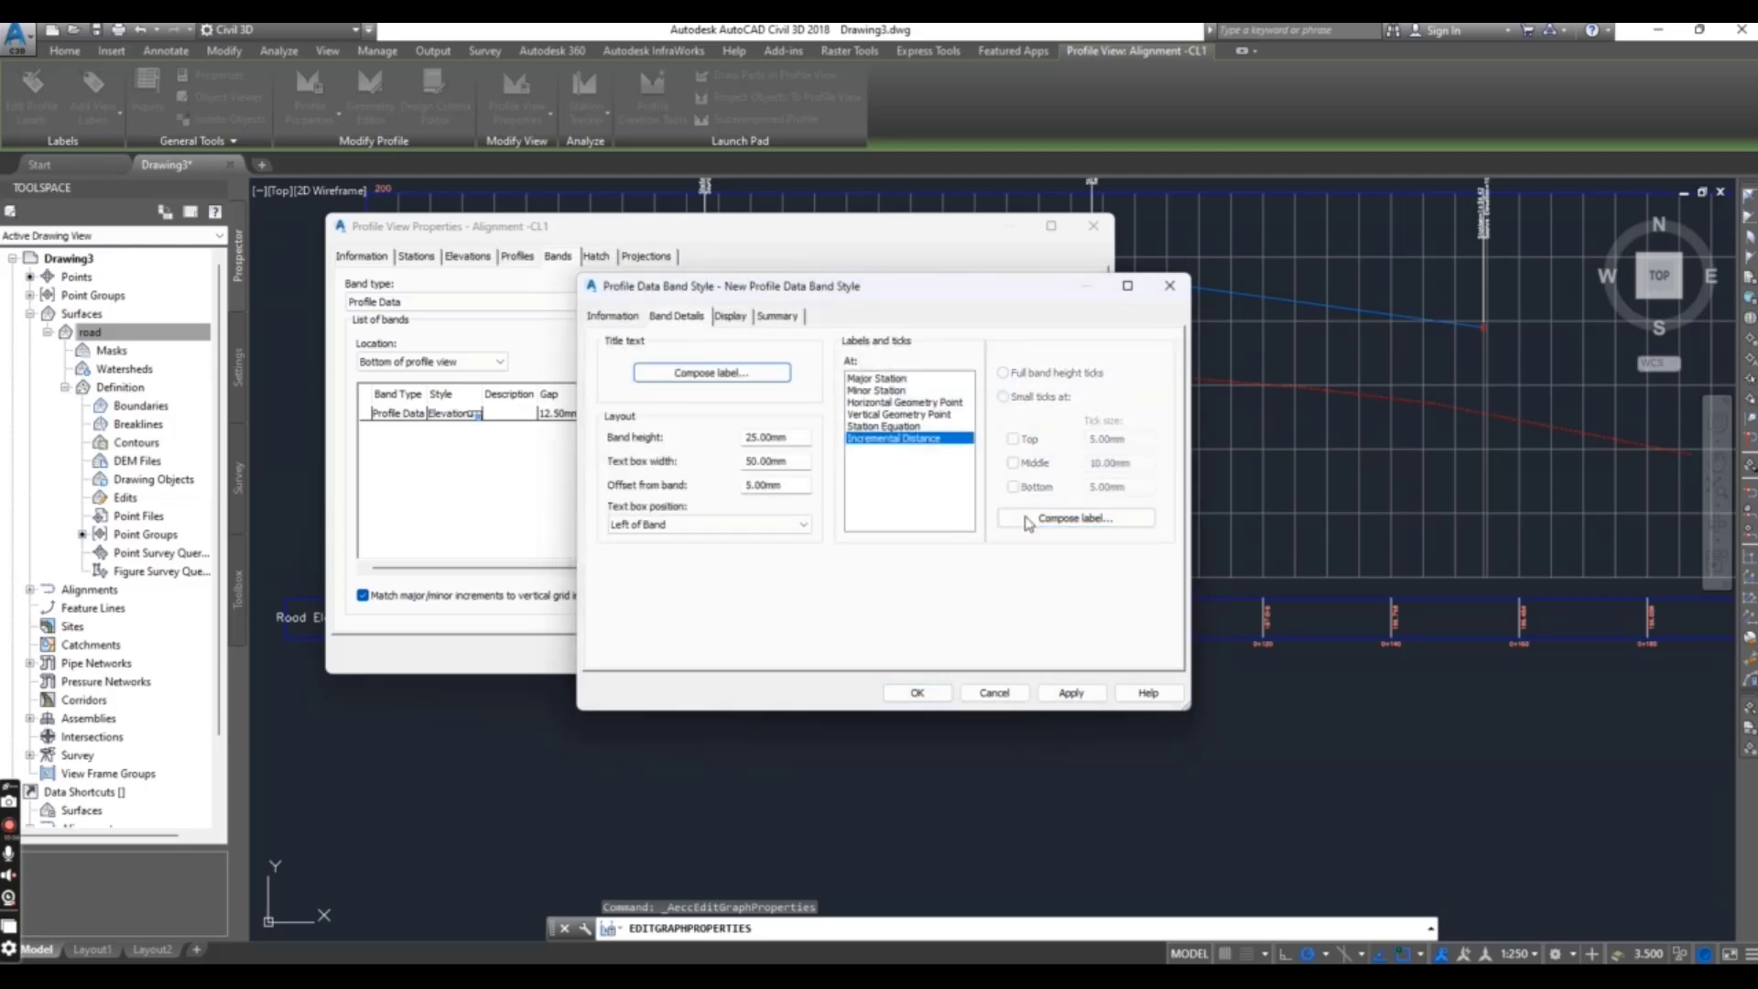
pyautogui.click(1071, 518)
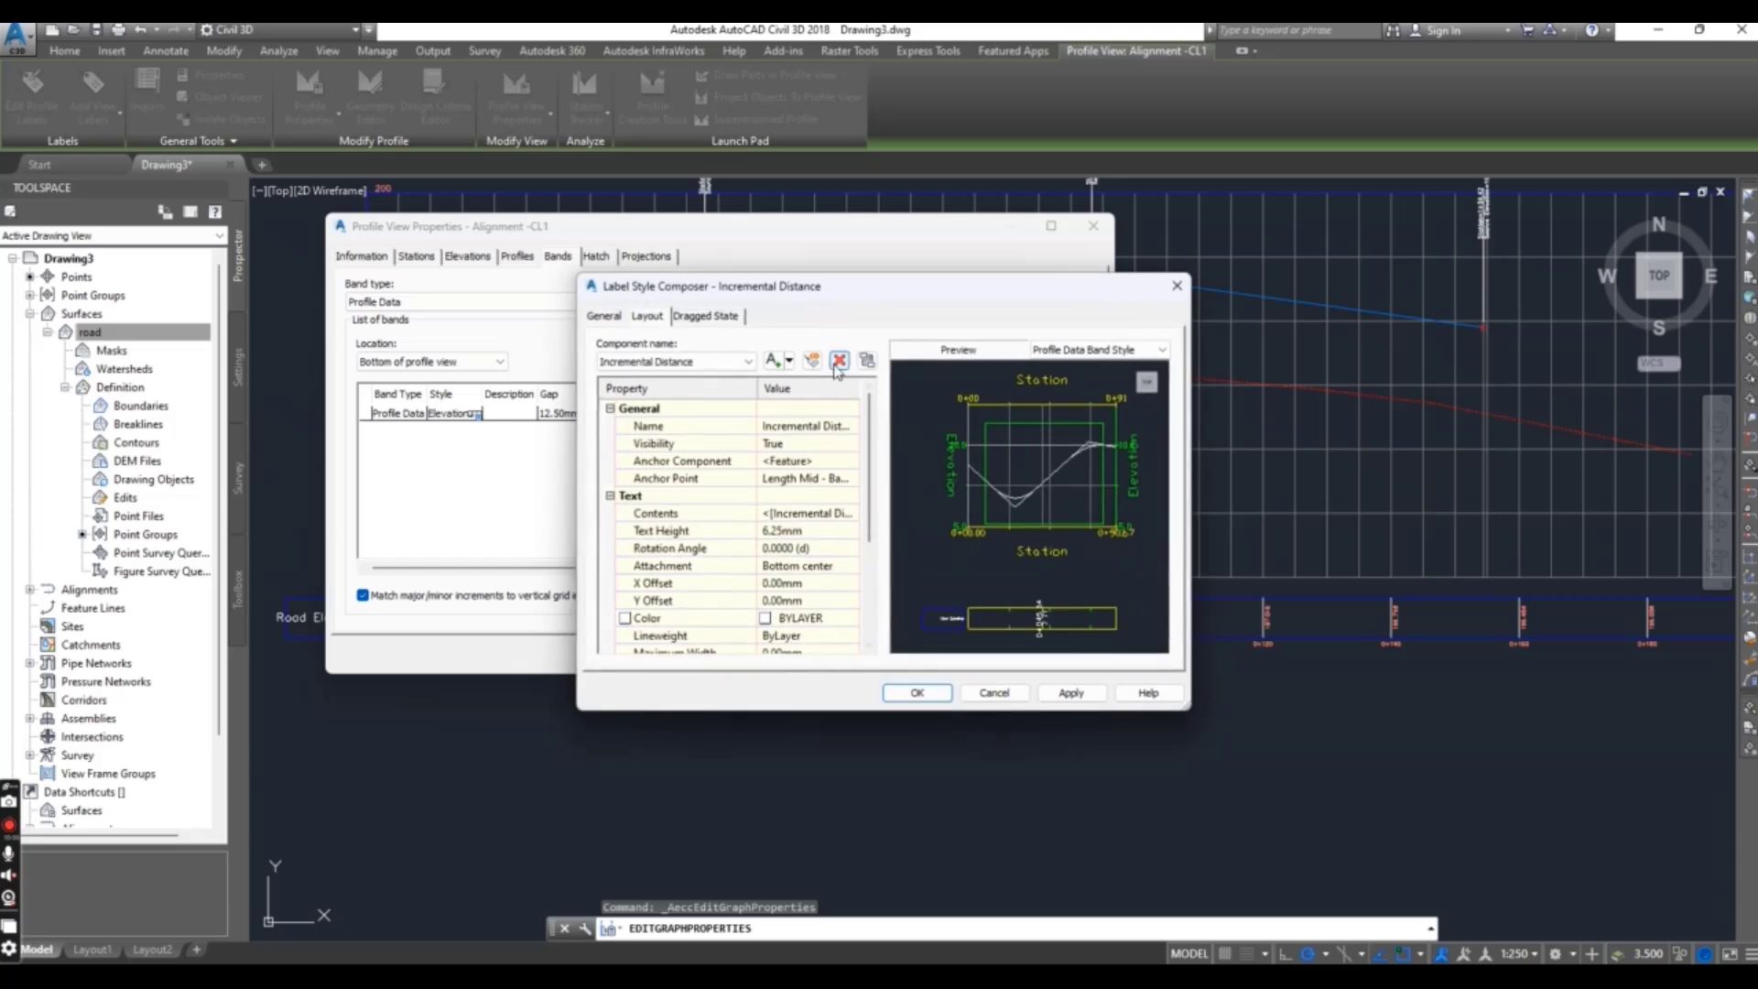
pyautogui.click(838, 361)
pyautogui.click(968, 694)
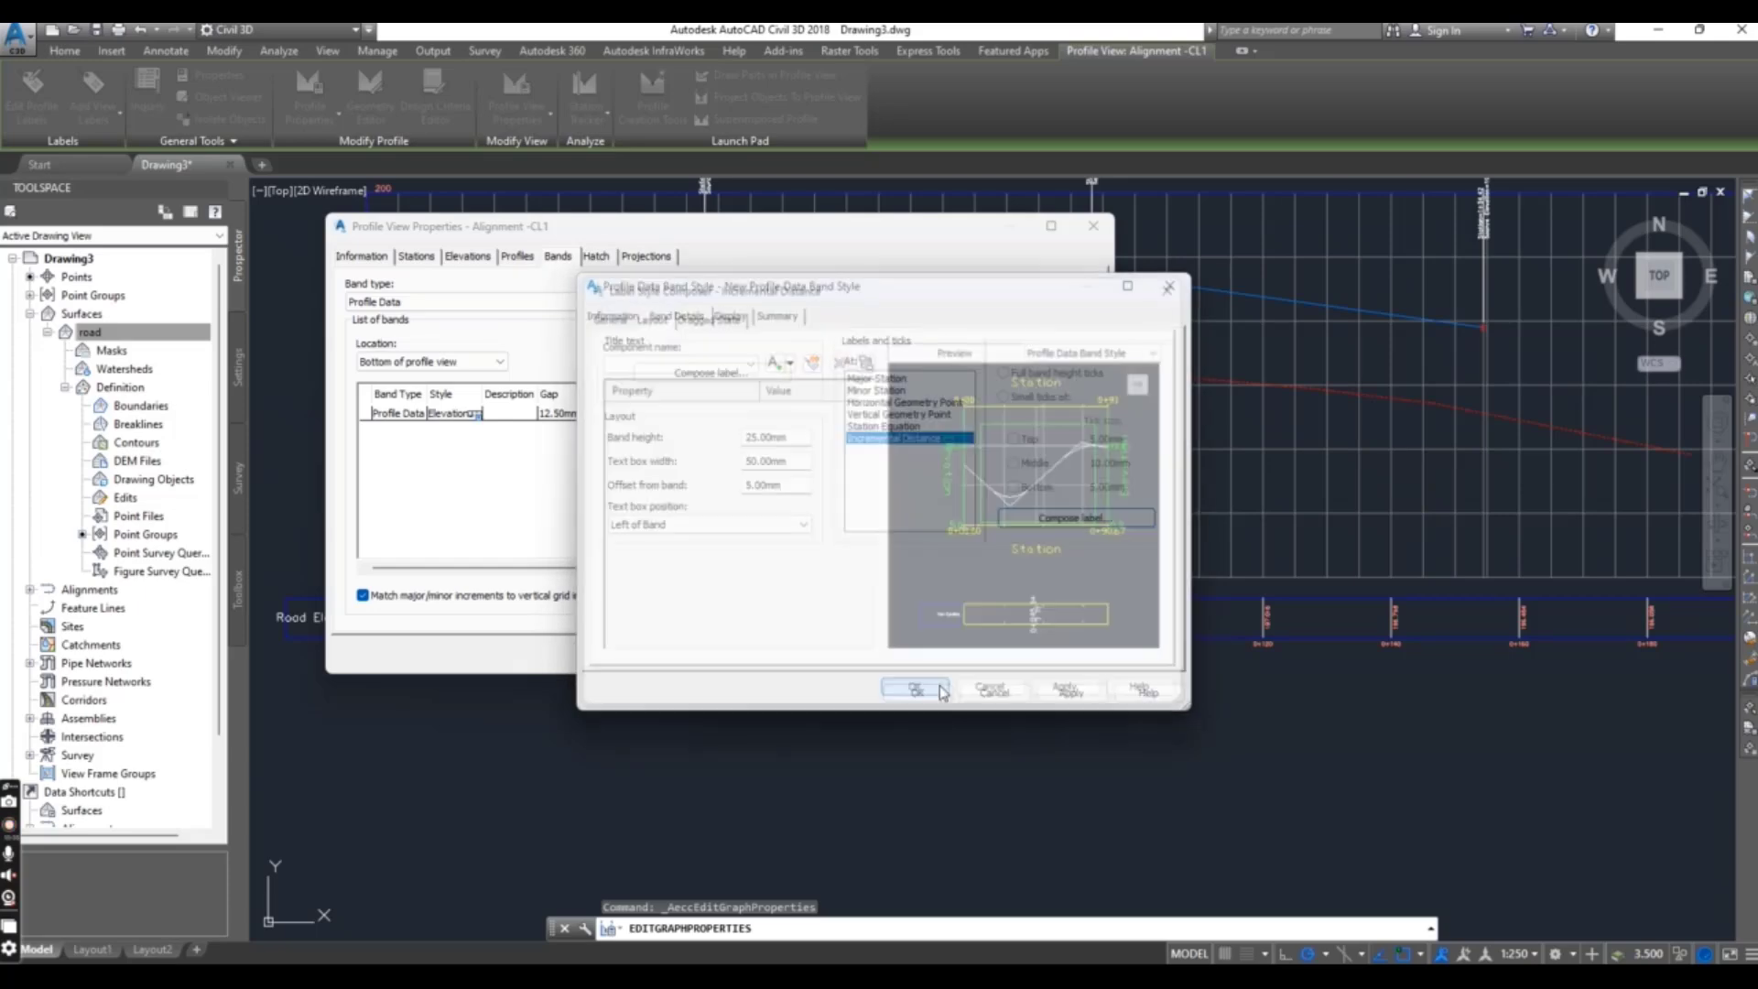
# In the Station Equation label, replace the Station Value component's contents with the Station Equation ID property.
pyautogui.click(895, 427)
pyautogui.click(1074, 518)
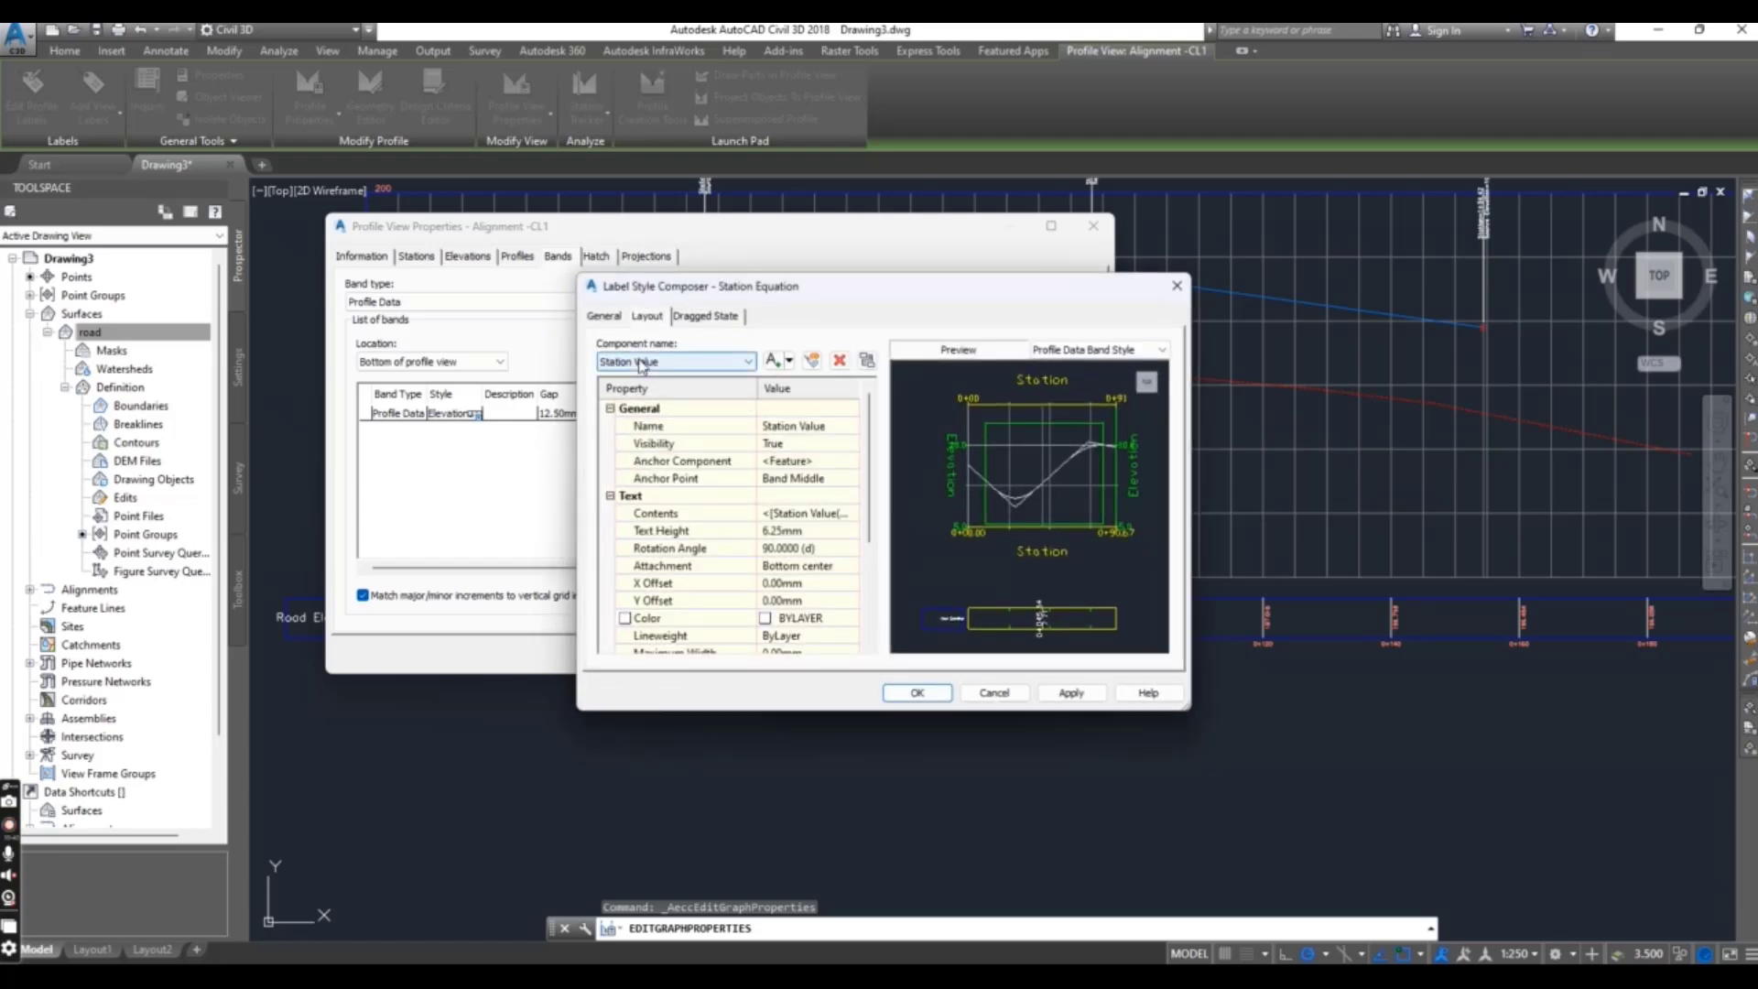
pyautogui.click(806, 513)
pyautogui.click(857, 513)
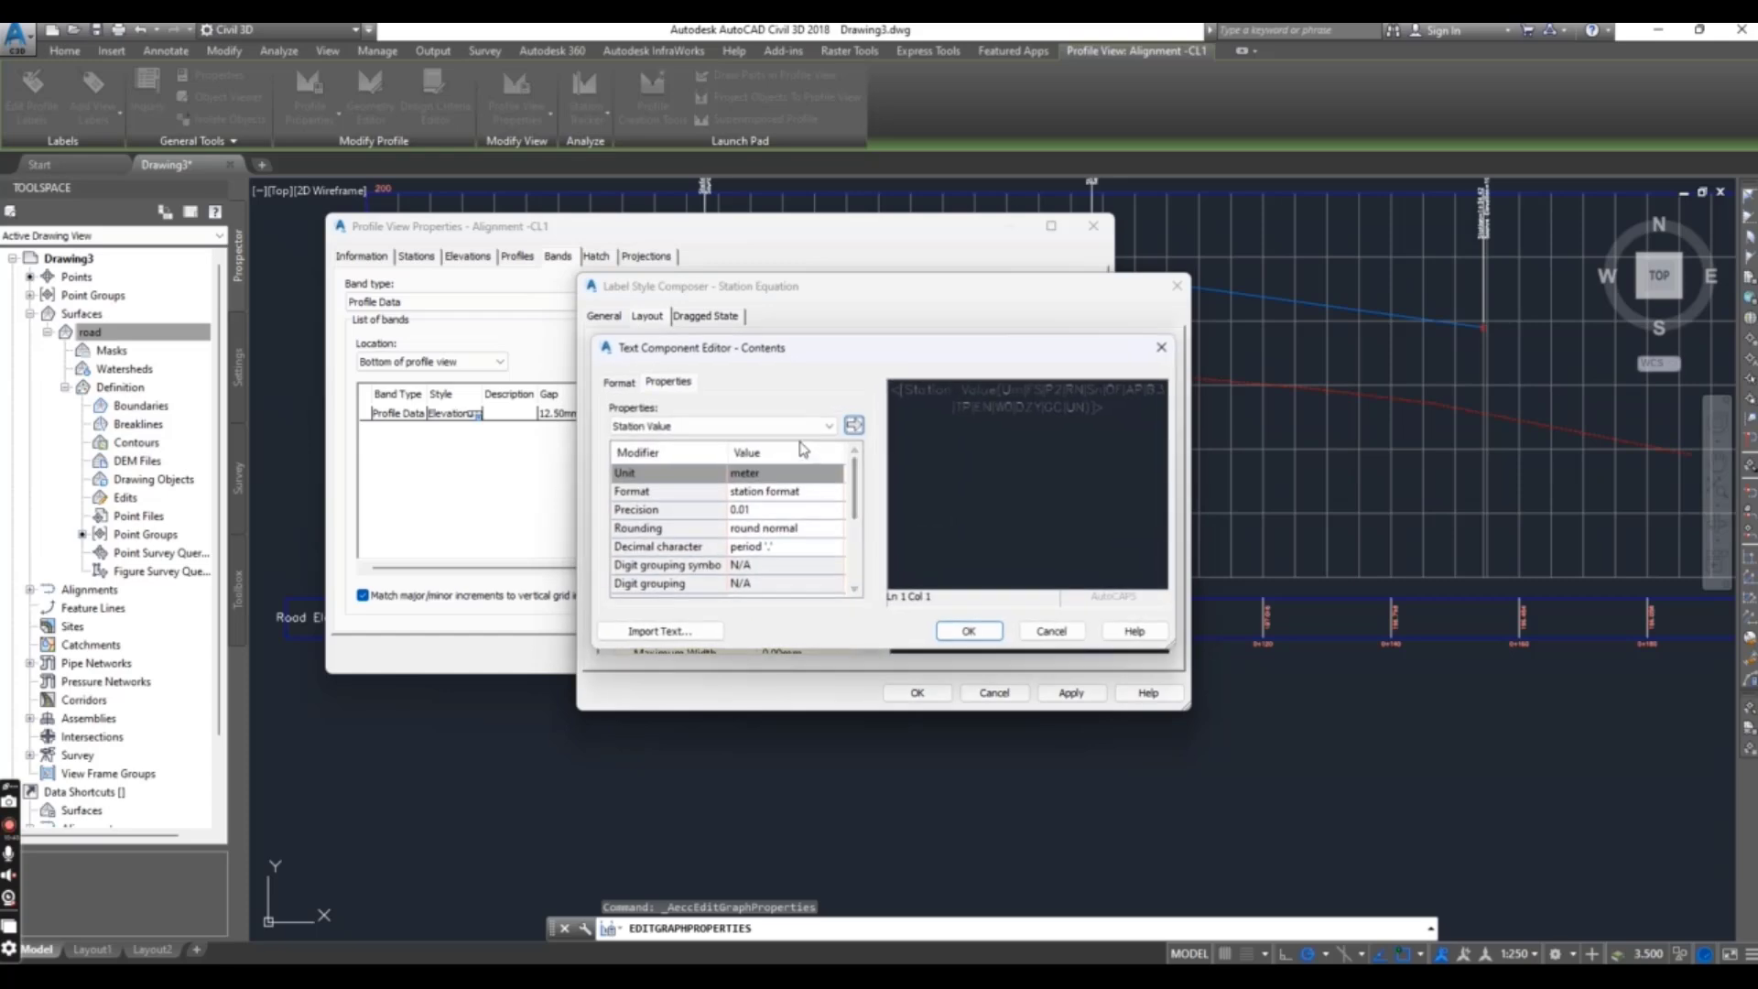
pyautogui.moveTo(1101, 409); pyautogui.dragTo(912, 376)
pyautogui.press('Delete')
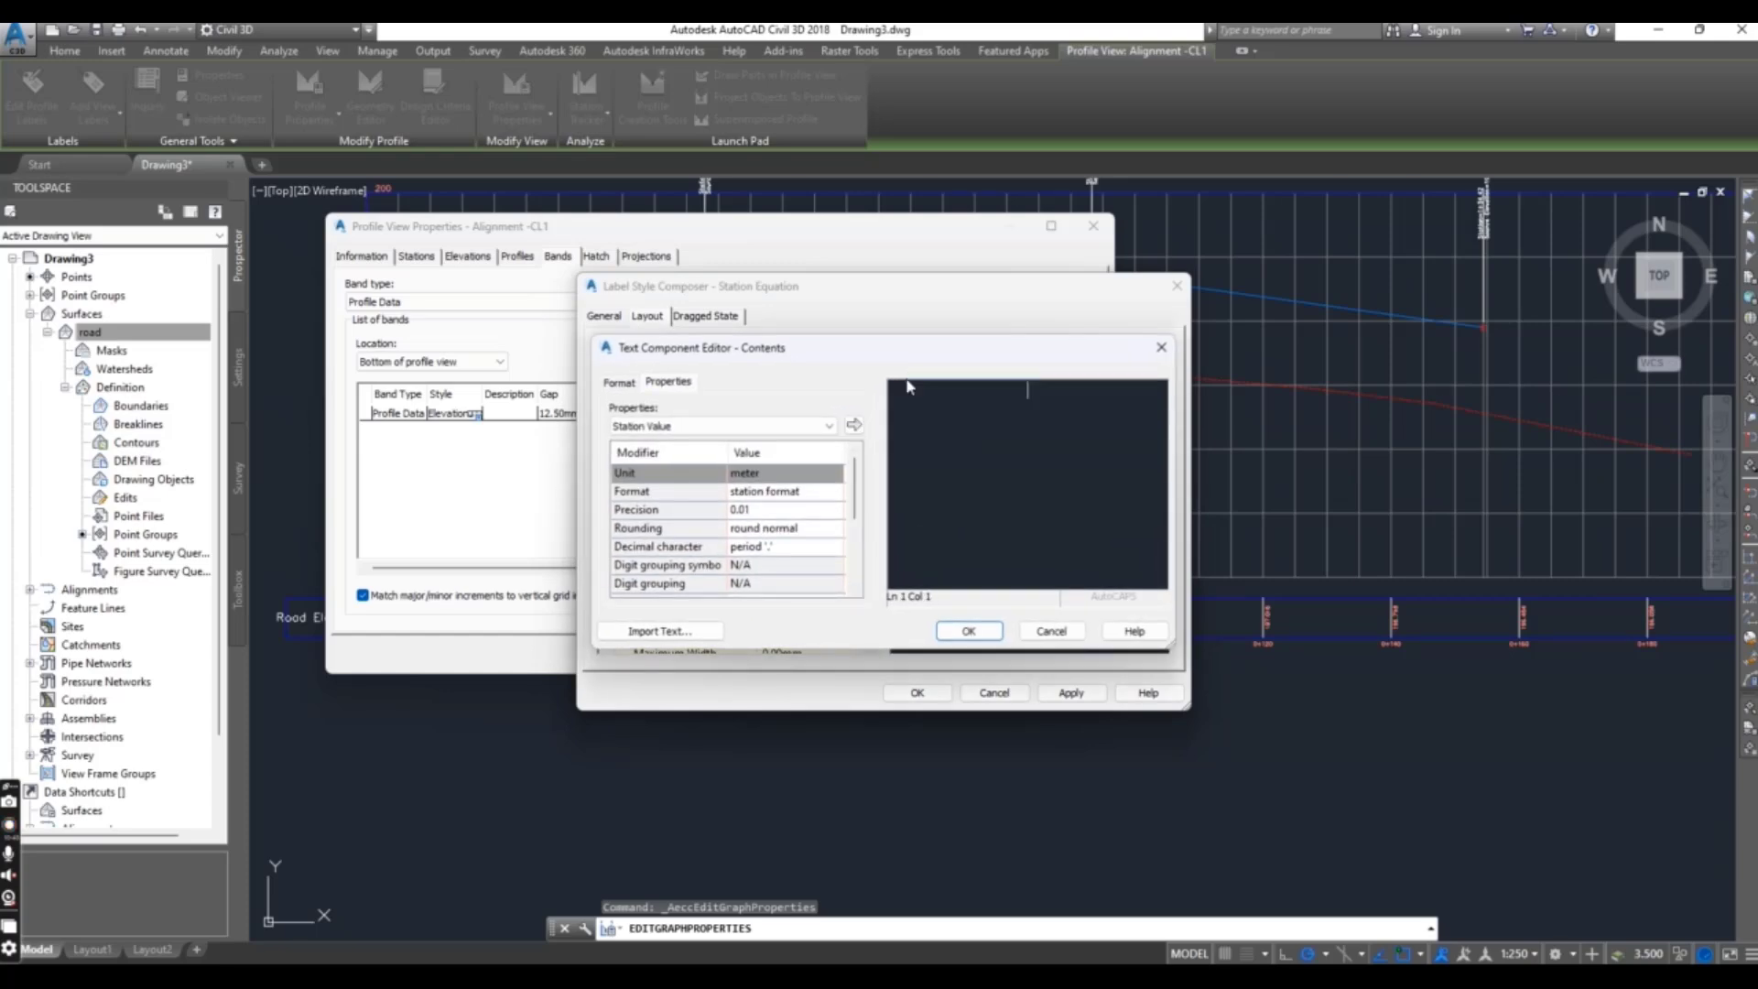
pyautogui.click(793, 424)
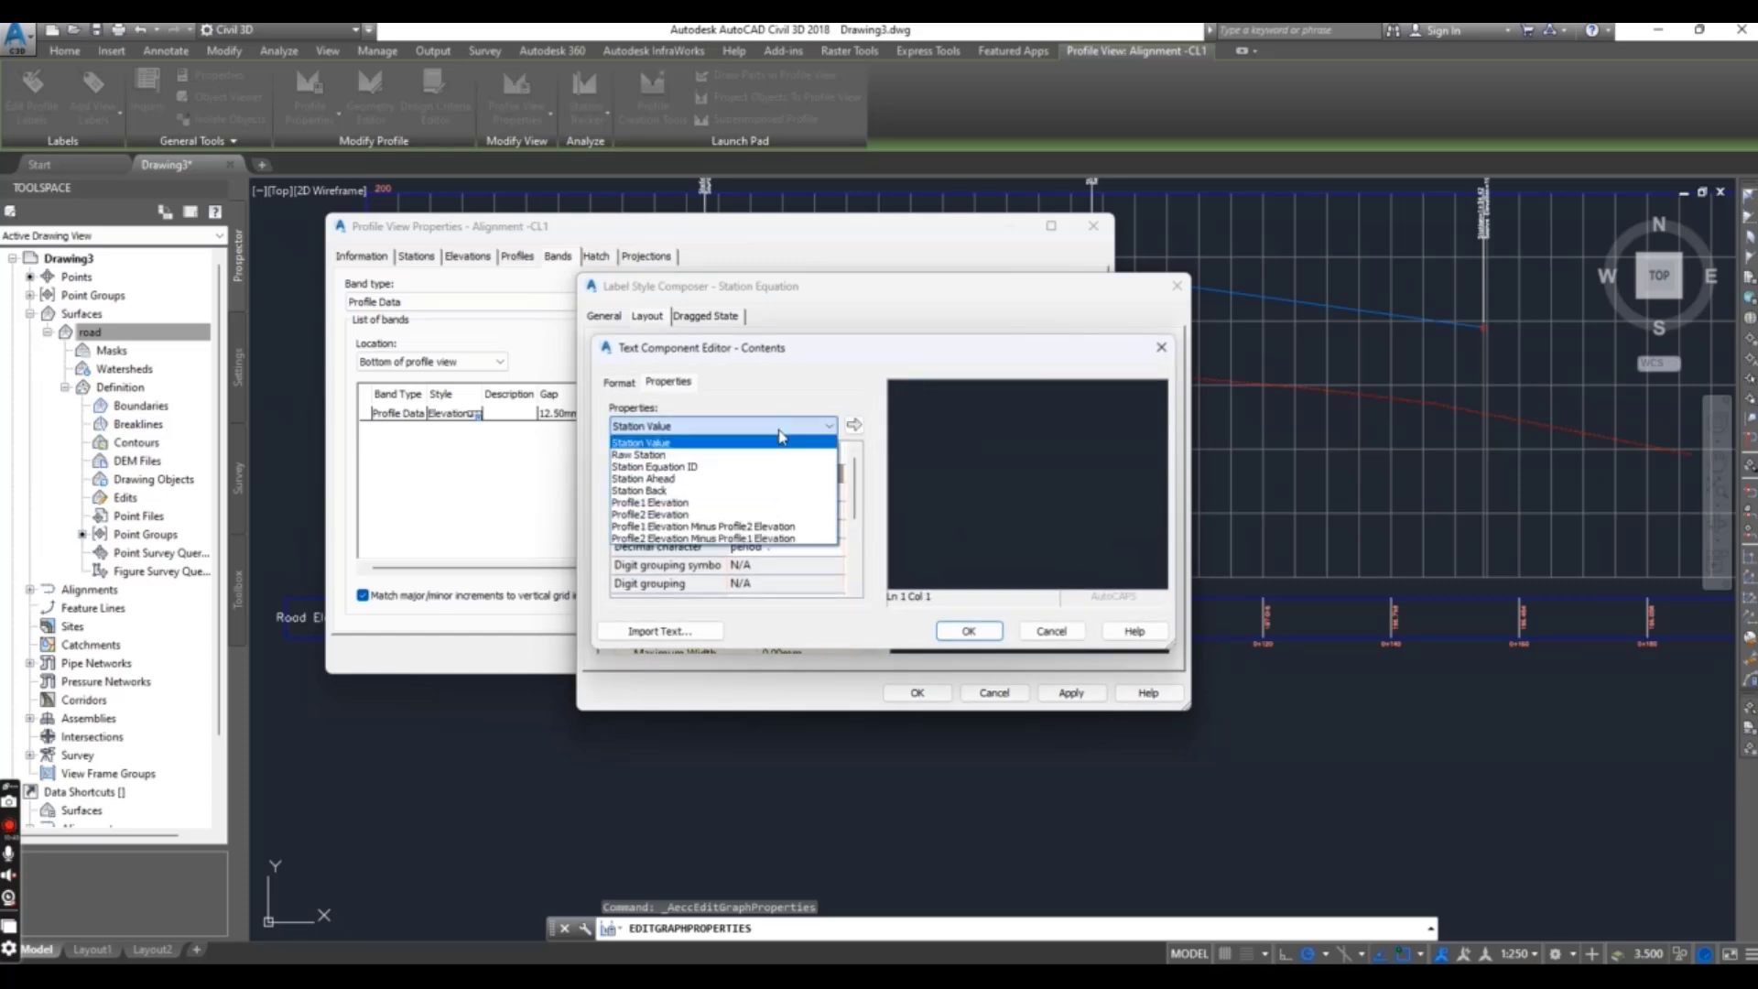
pyautogui.click(661, 467)
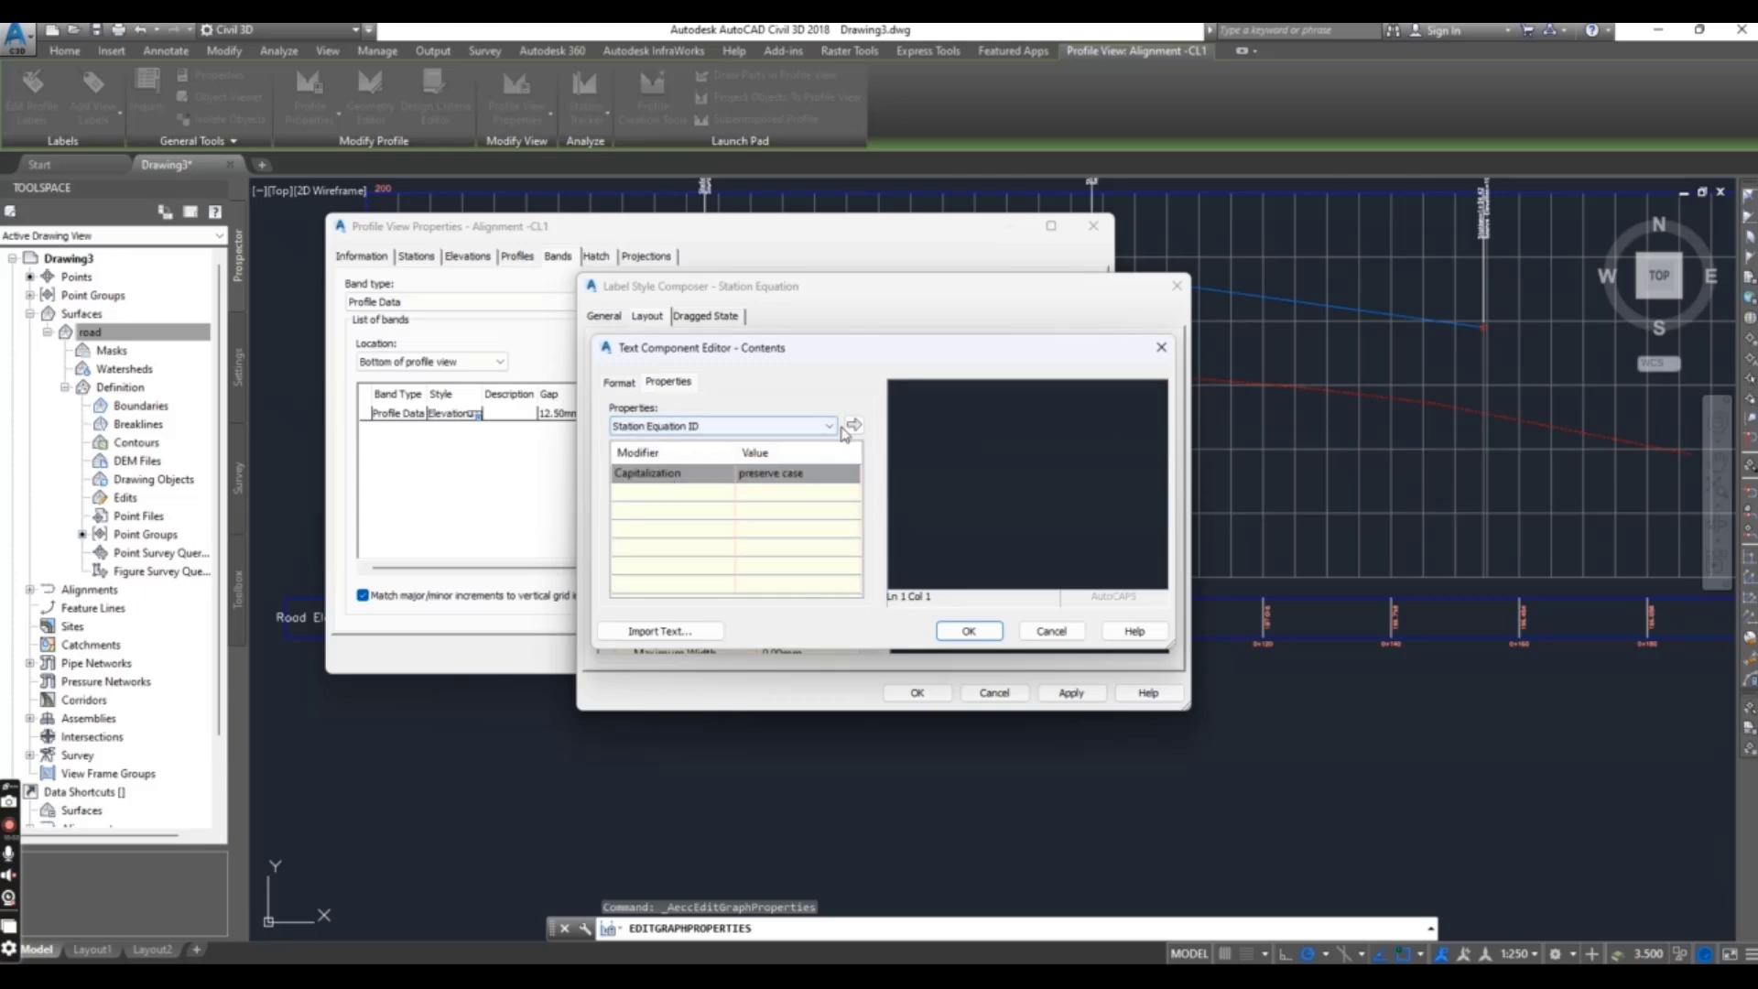
pyautogui.click(854, 425)
pyautogui.click(994, 632)
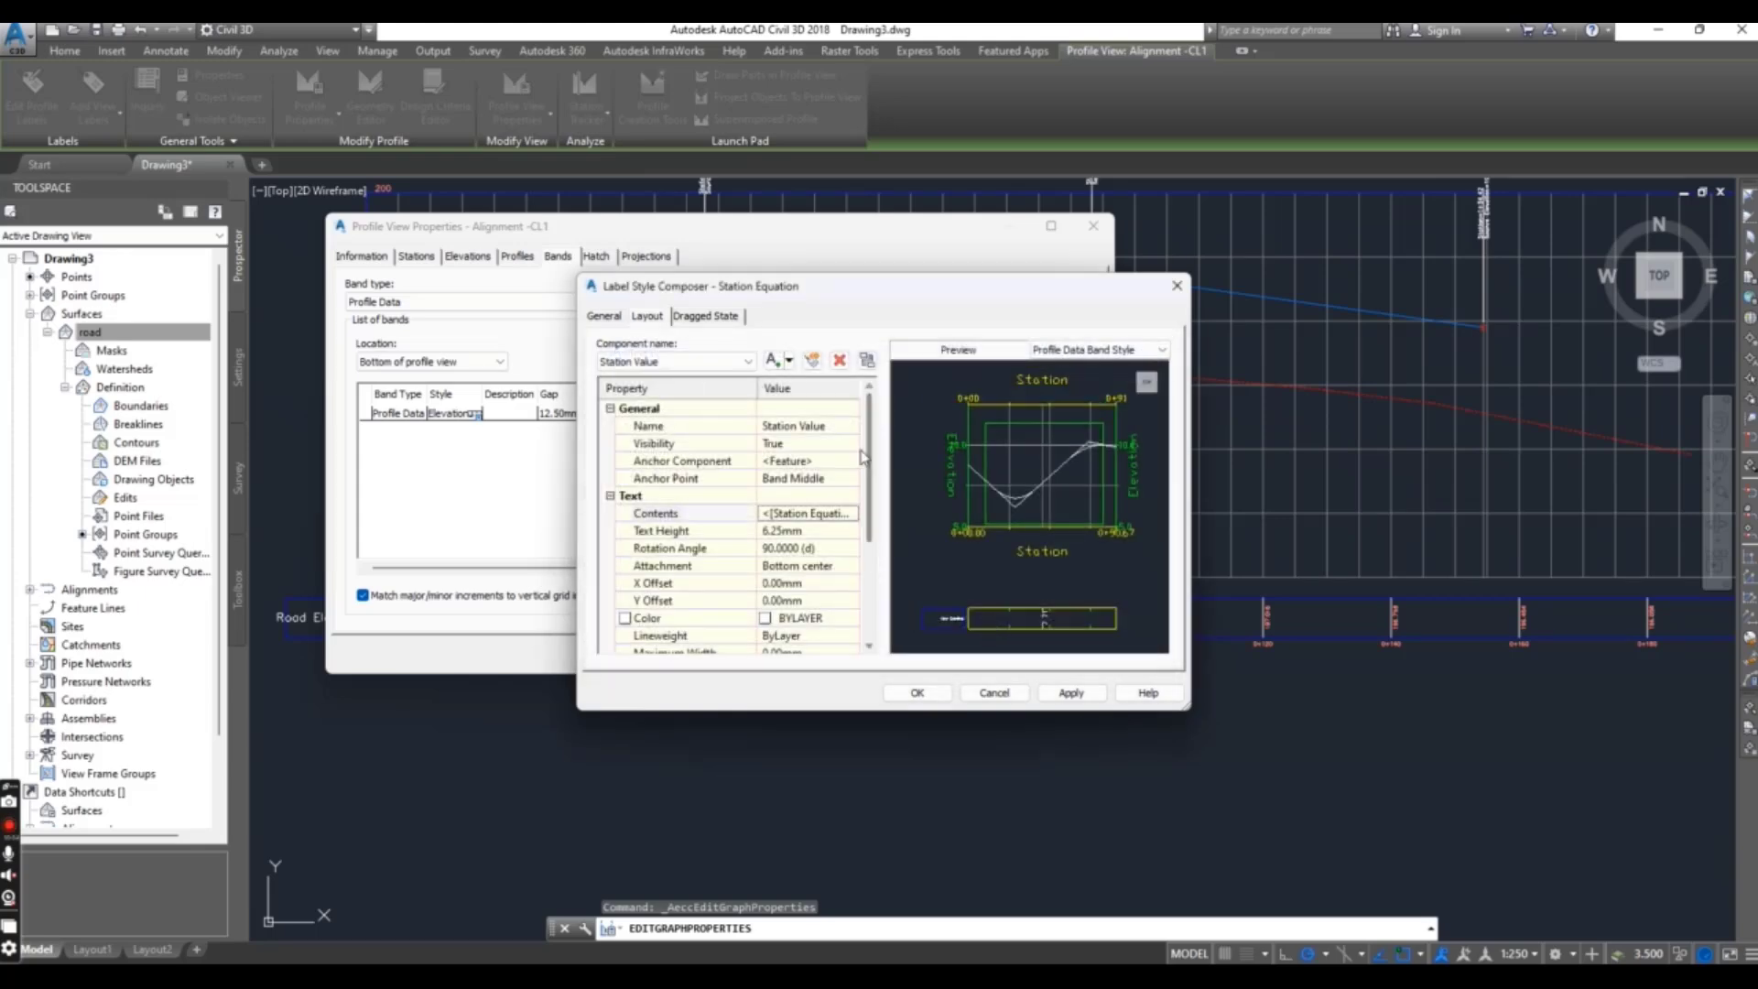
# Clear the Profile1 Elevation component's contents in the Station Equation label, reinsert the Profile1 Elevation property, and accept the label.
pyautogui.click(677, 361)
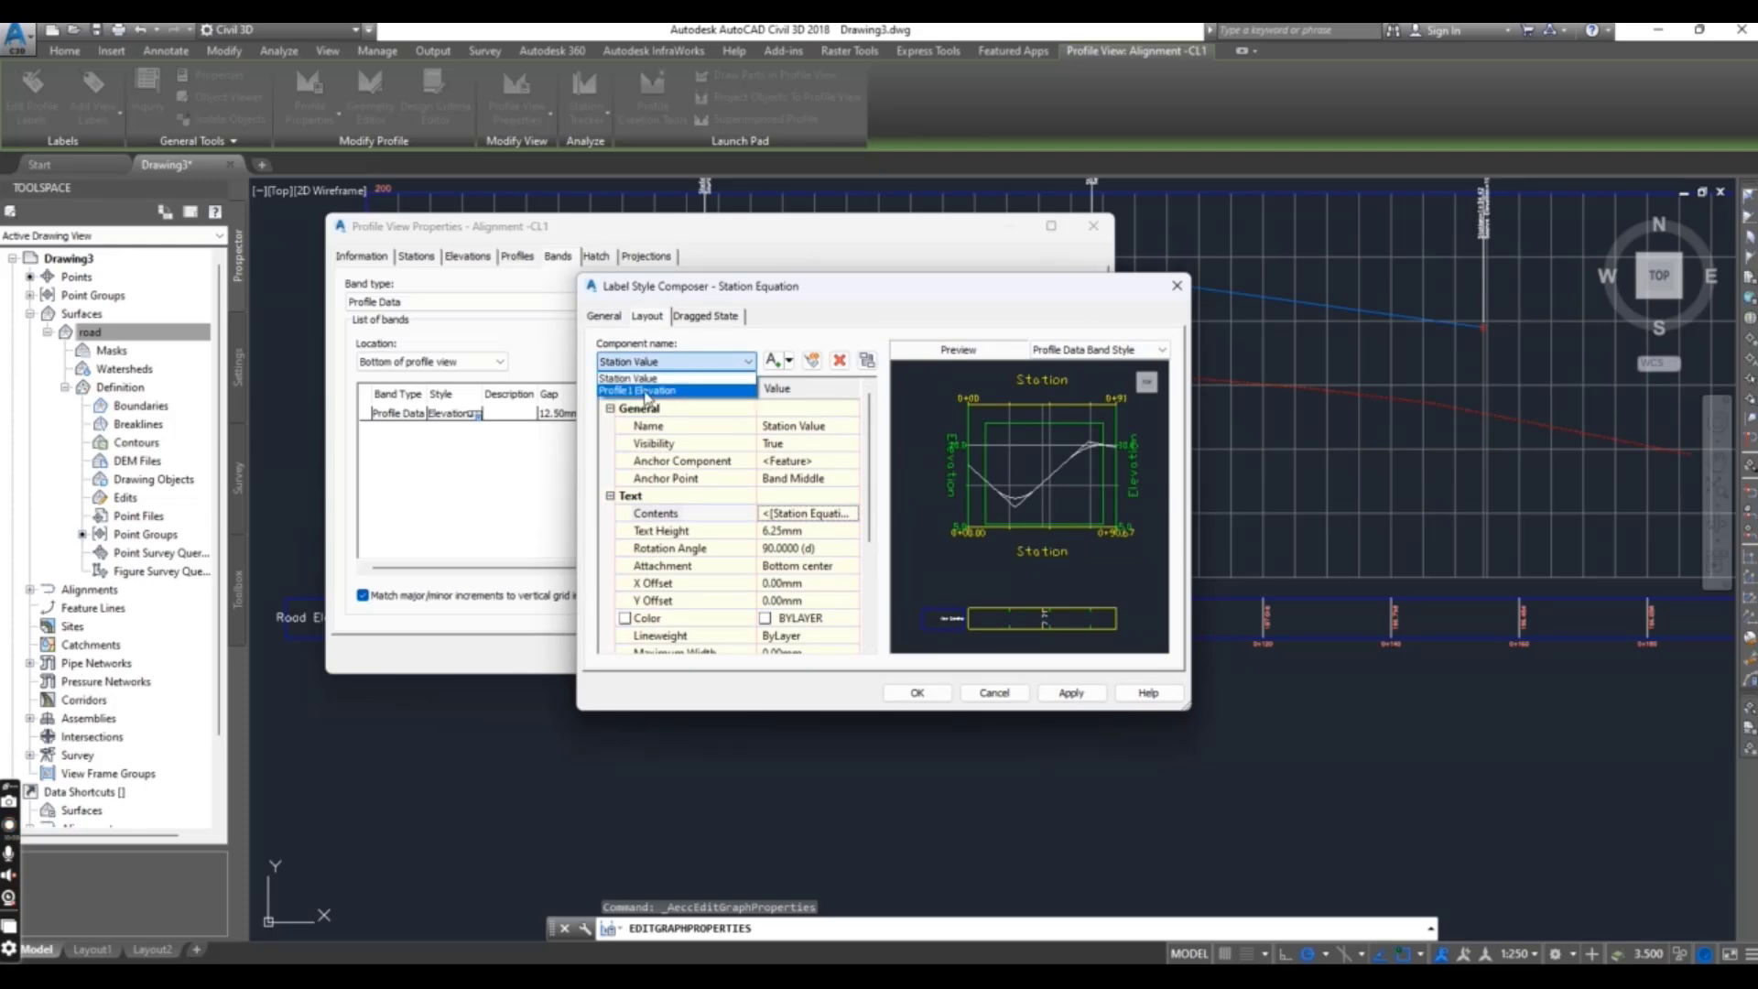
pyautogui.click(646, 392)
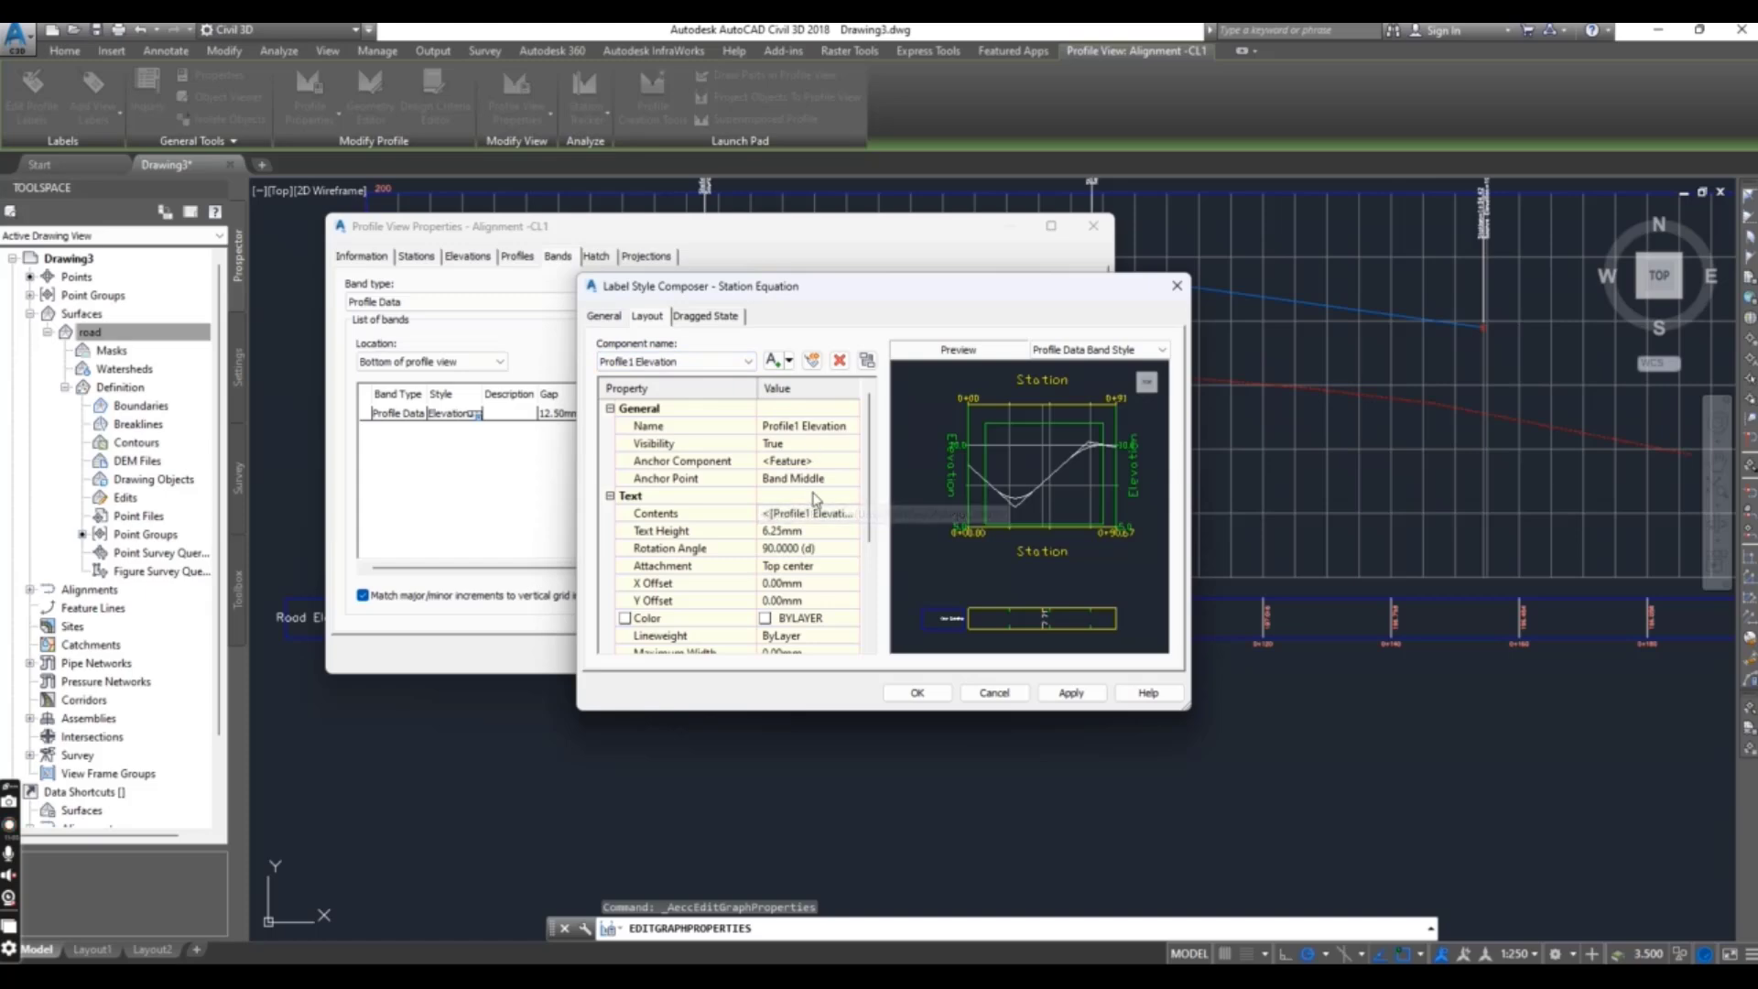
pyautogui.click(850, 513)
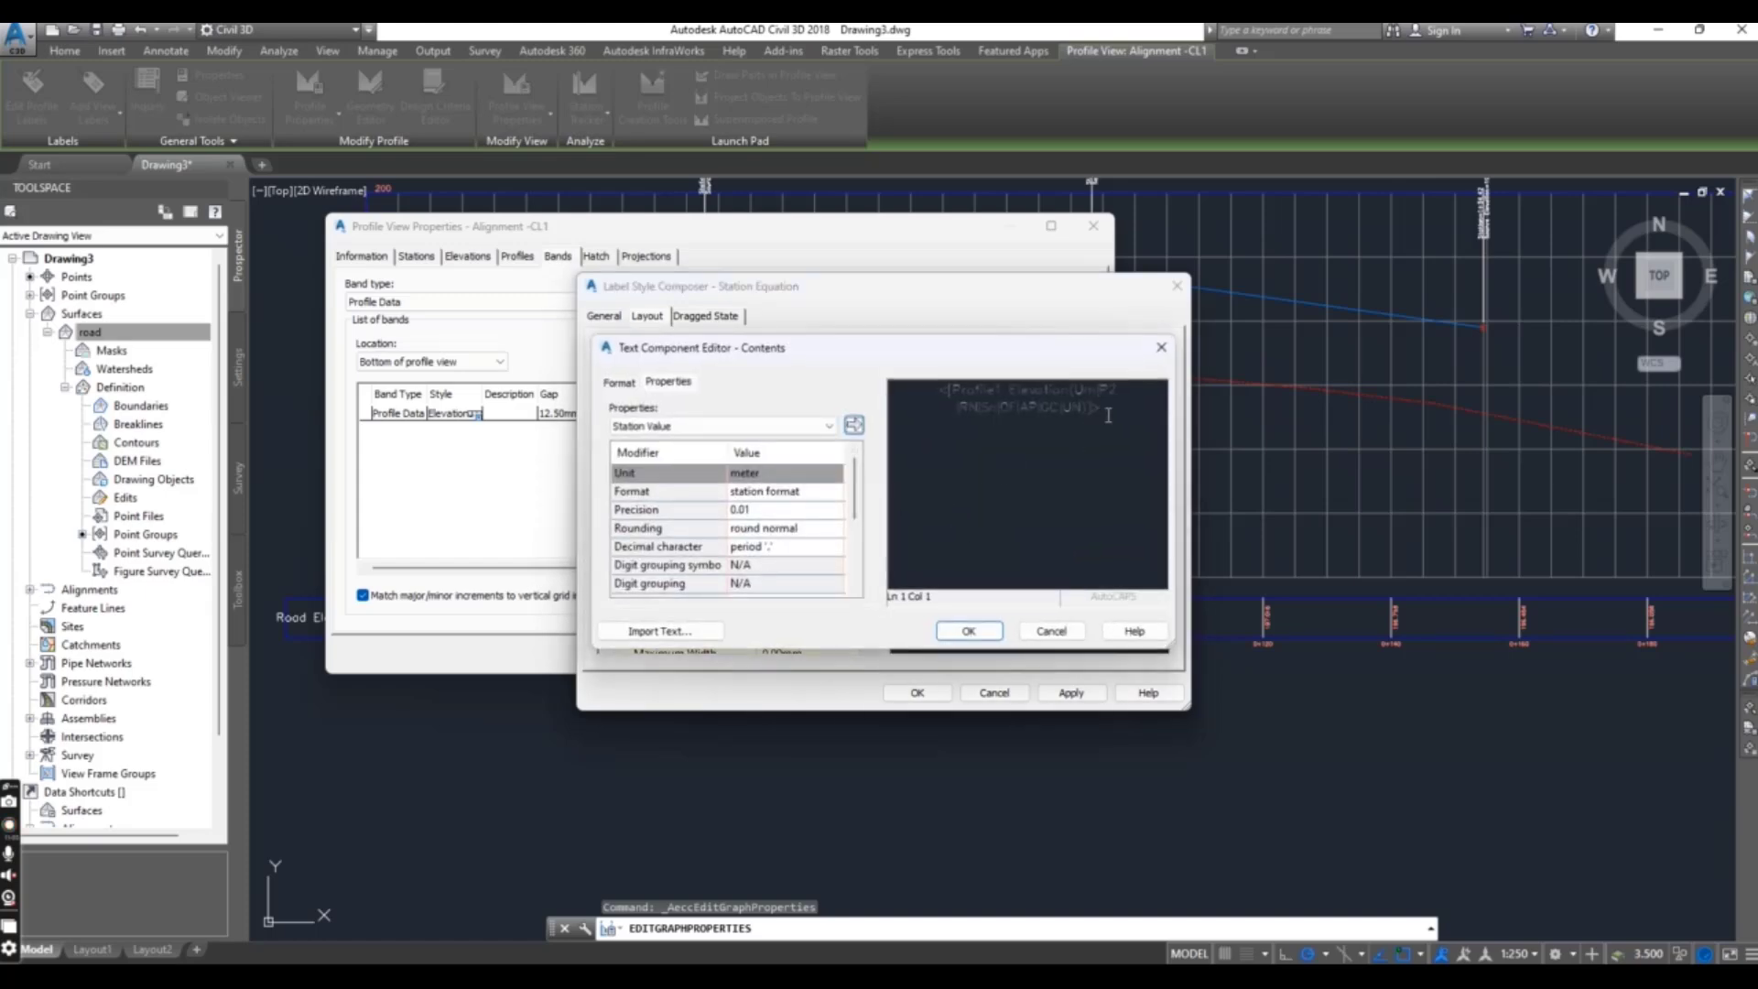
pyautogui.moveTo(1108, 416); pyautogui.dragTo(948, 388)
pyautogui.press('Delete')
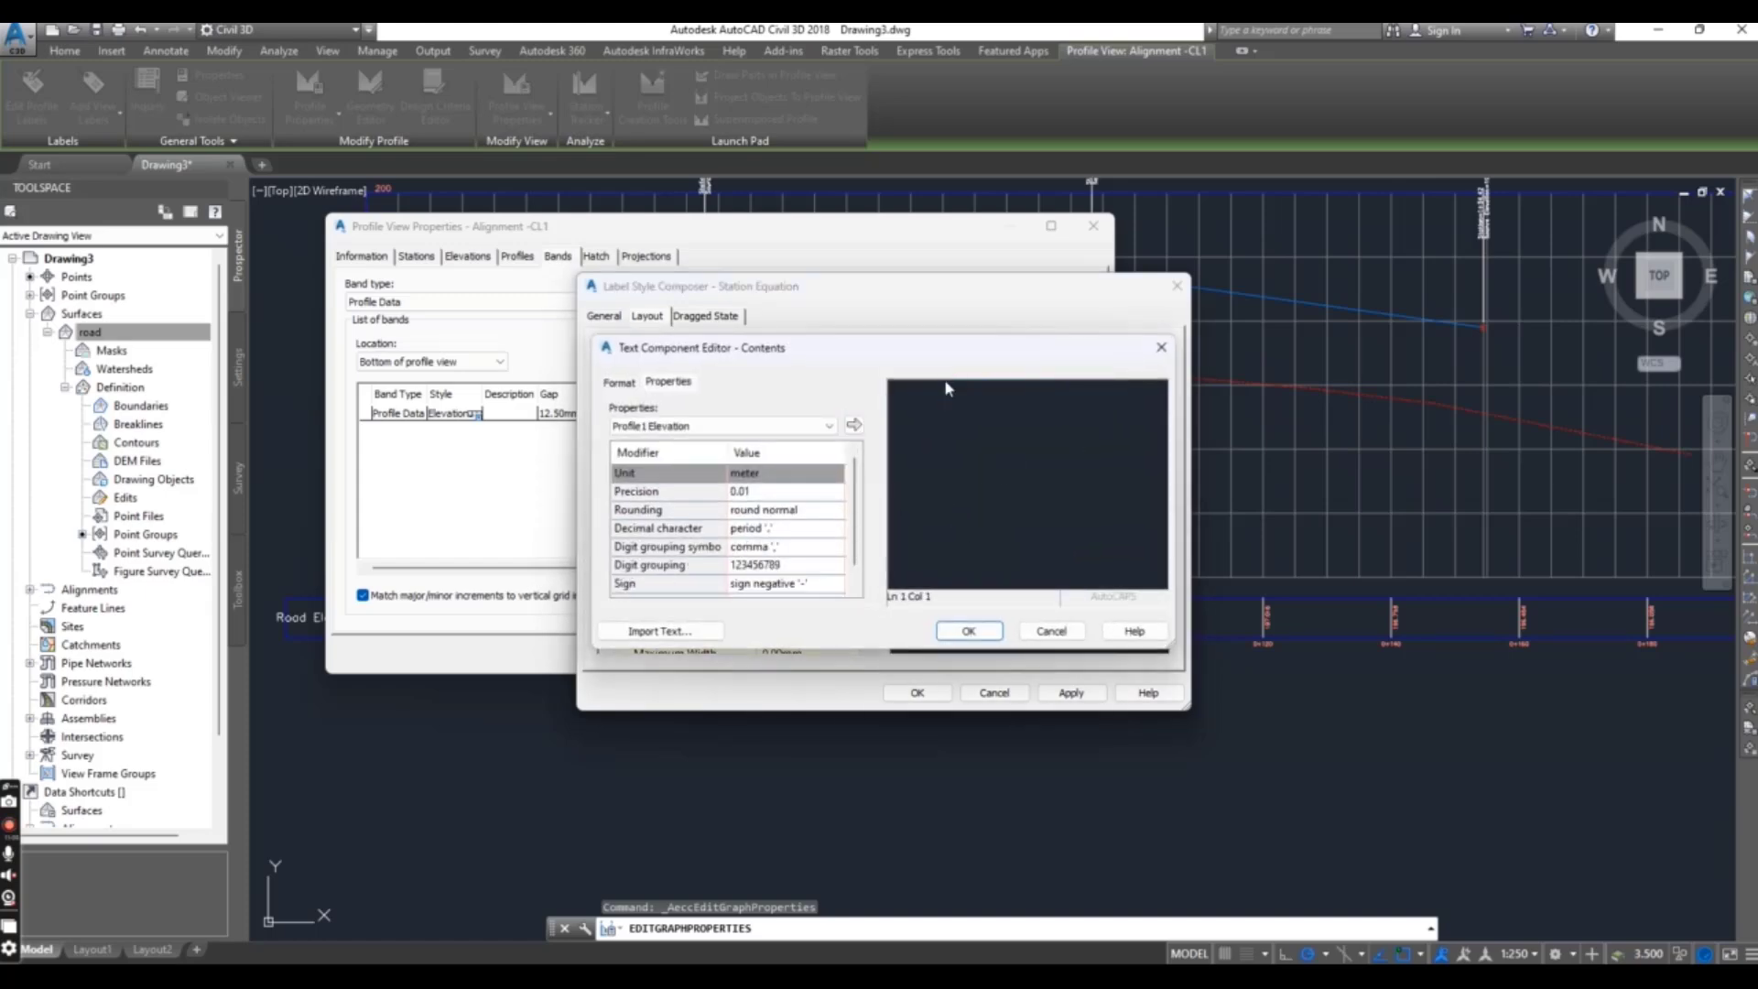
pyautogui.click(806, 426)
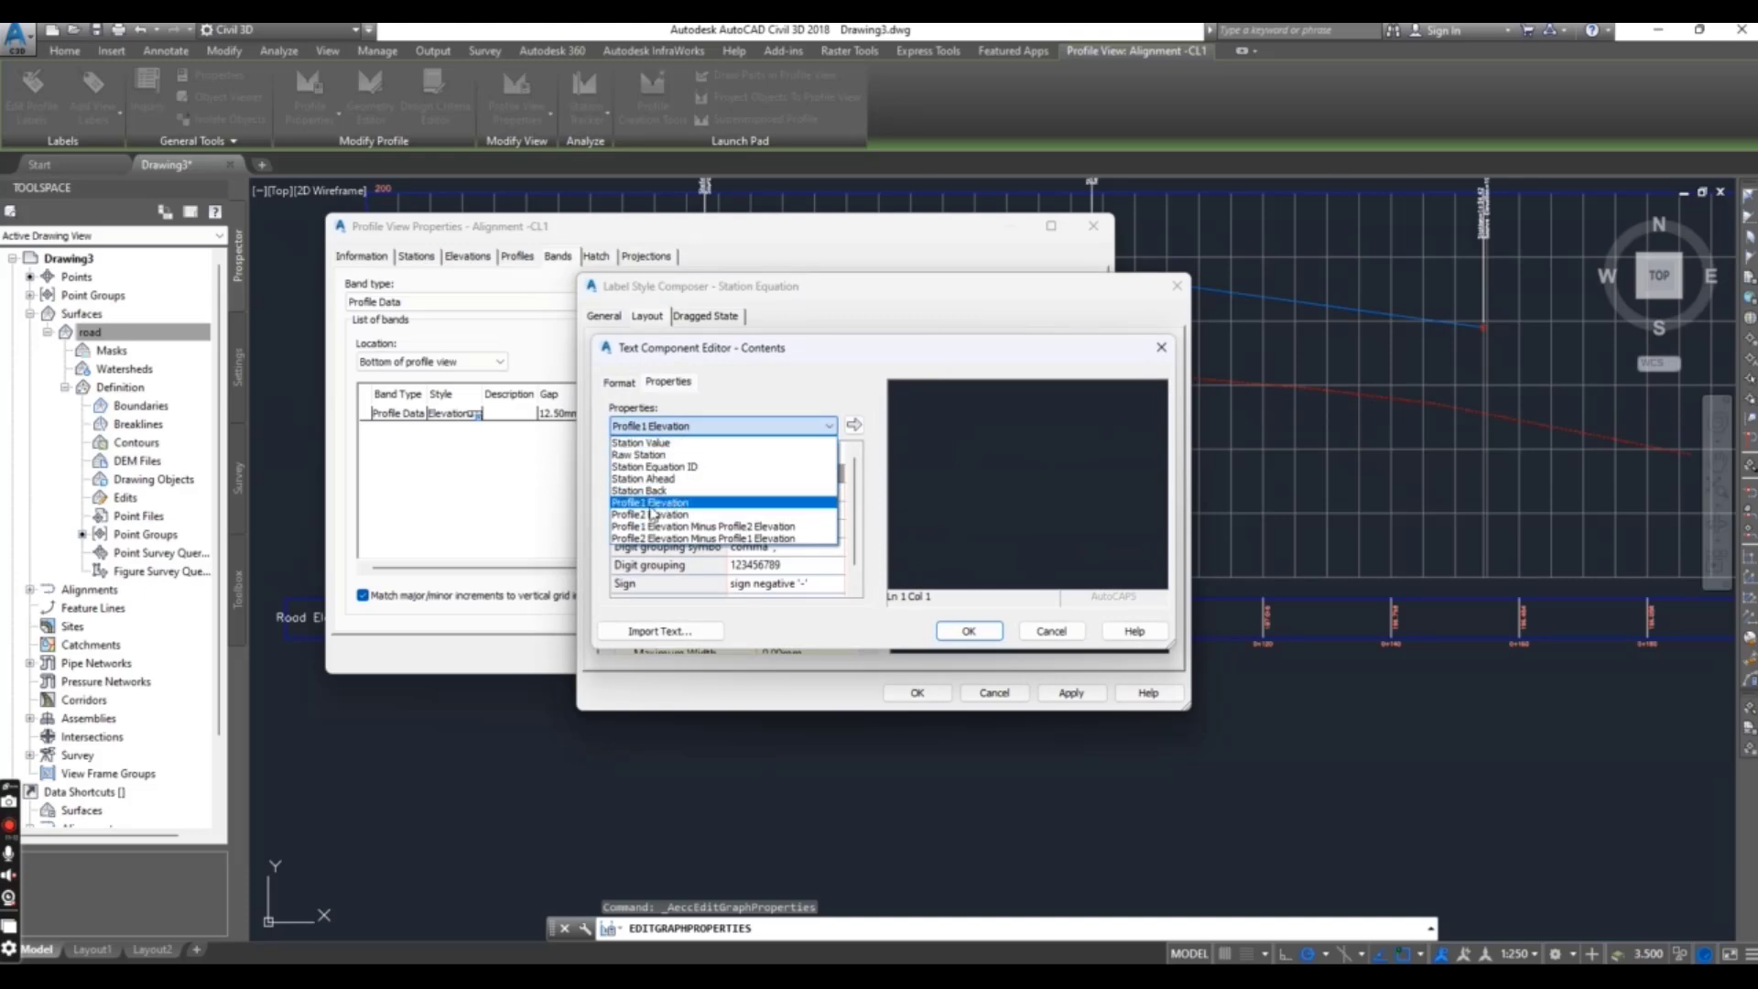
pyautogui.click(651, 502)
pyautogui.click(853, 423)
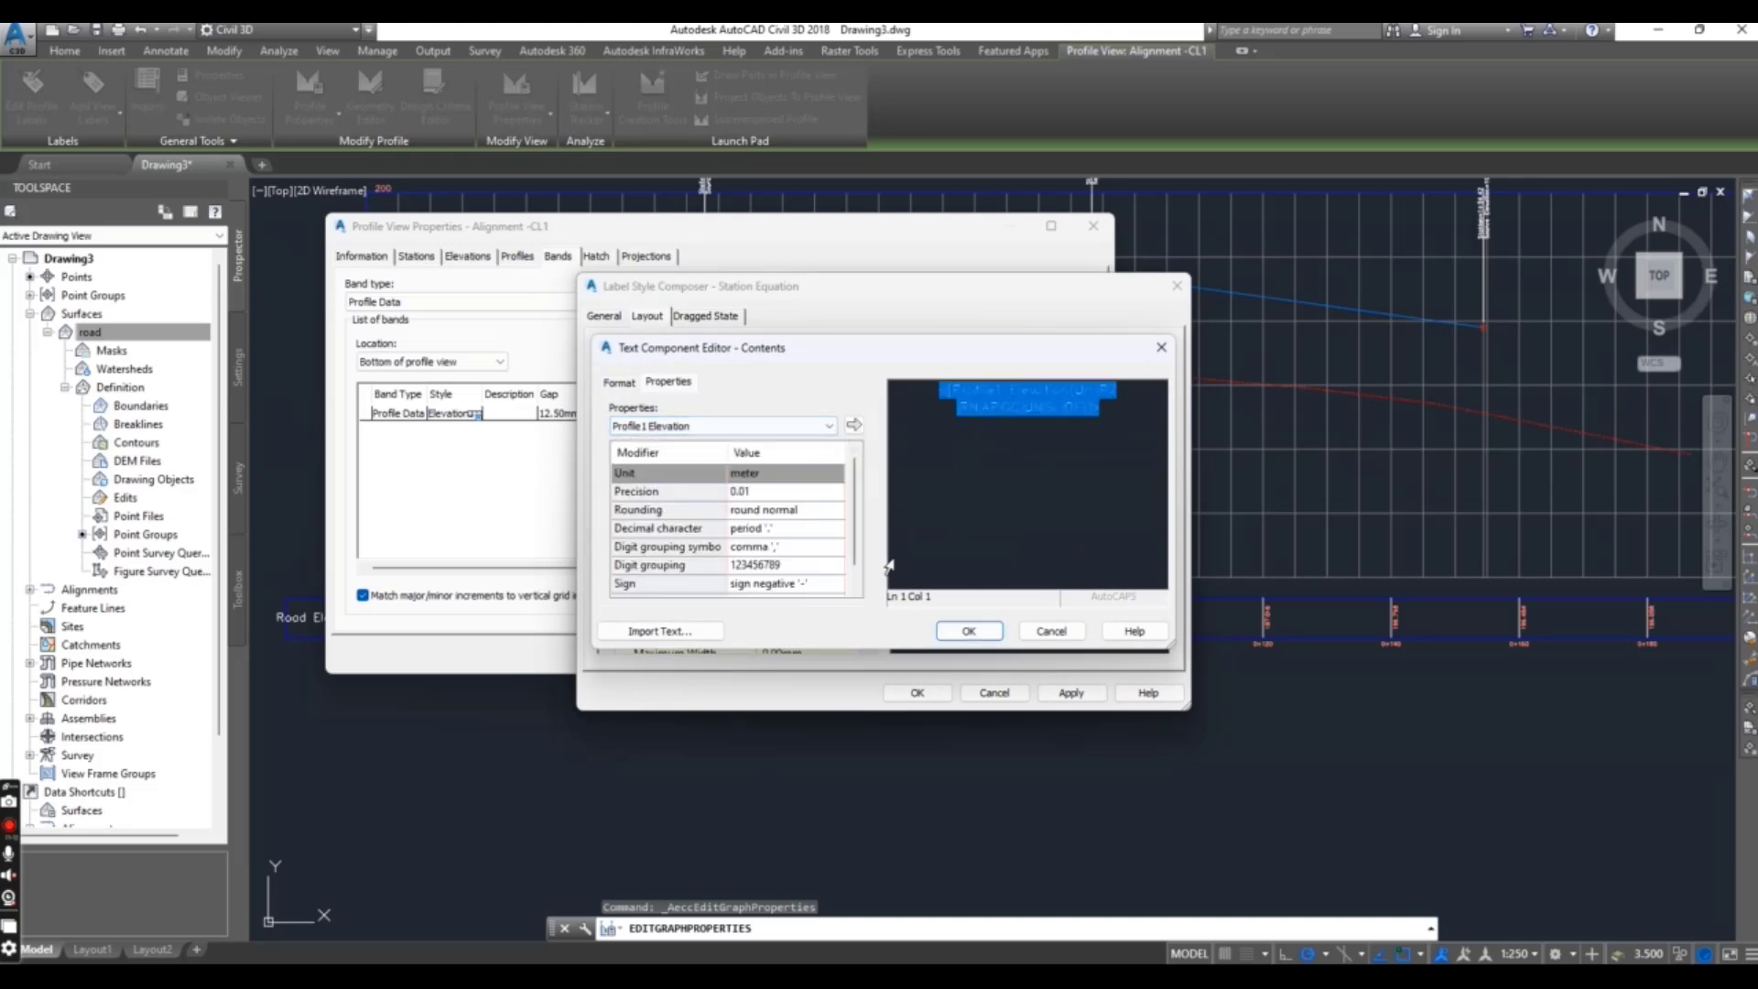
pyautogui.click(963, 632)
pyautogui.click(914, 694)
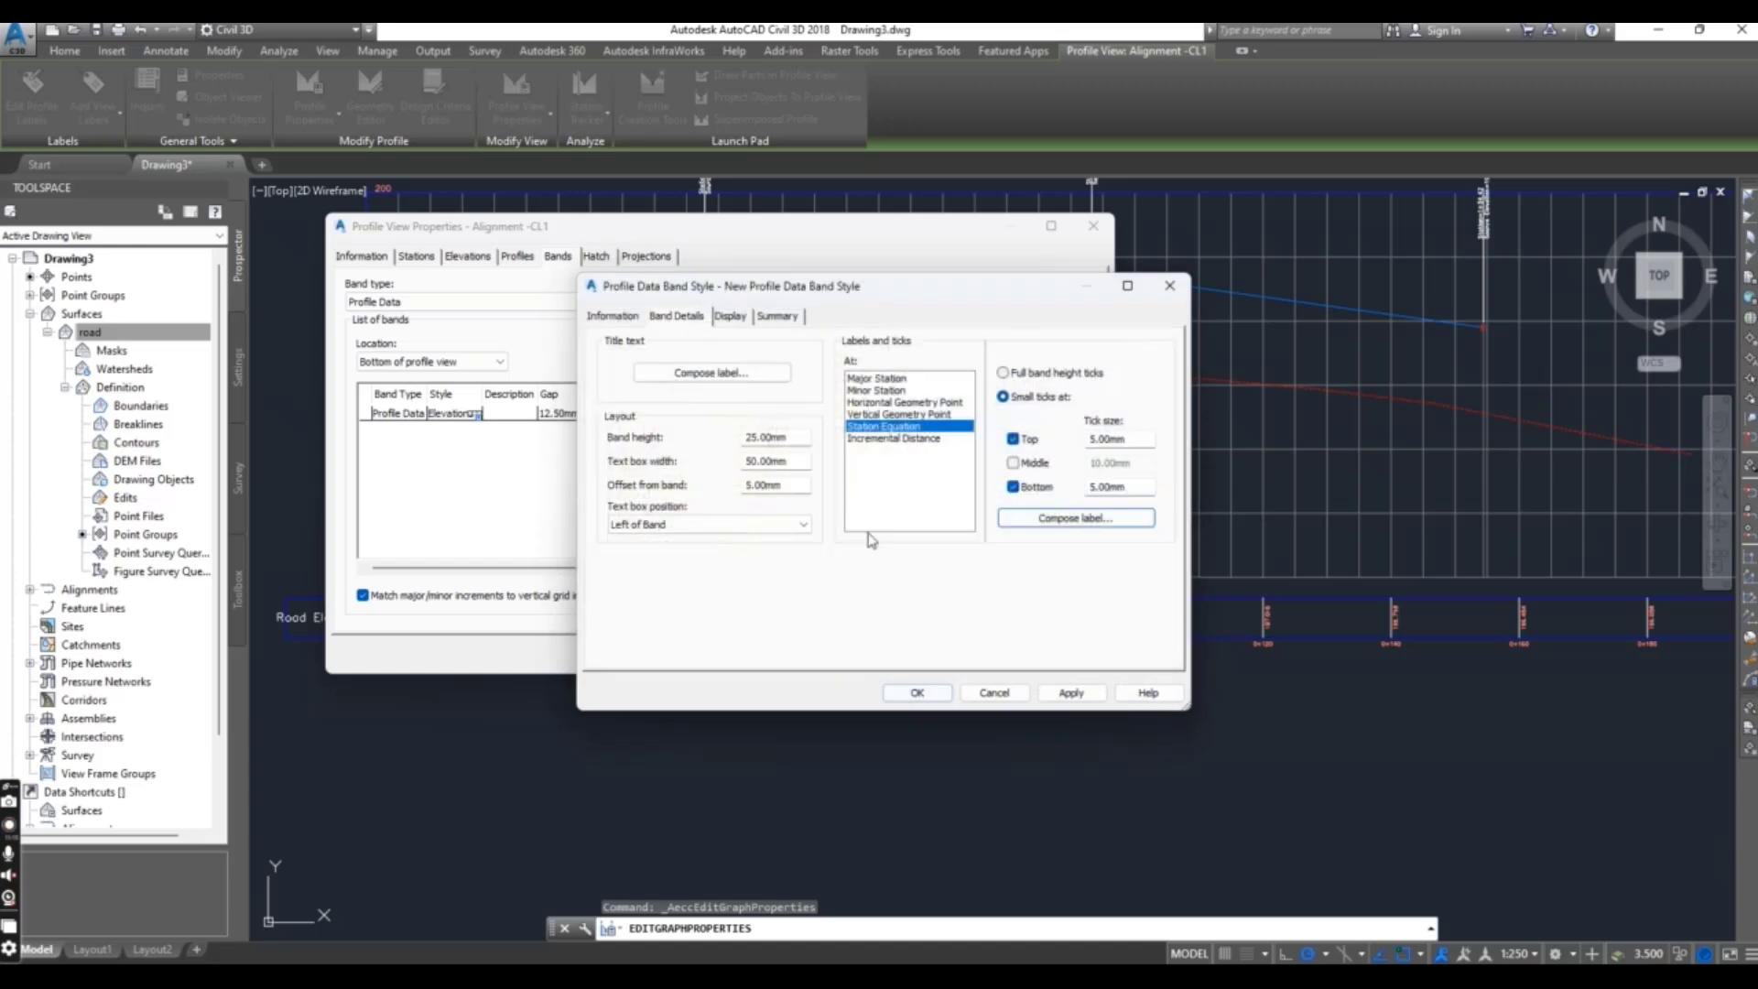
# Check the component display settings of the new band style and accept both the style and the profile view properties.
pyautogui.click(730, 316)
pyautogui.scroll(-3, 757, 493)
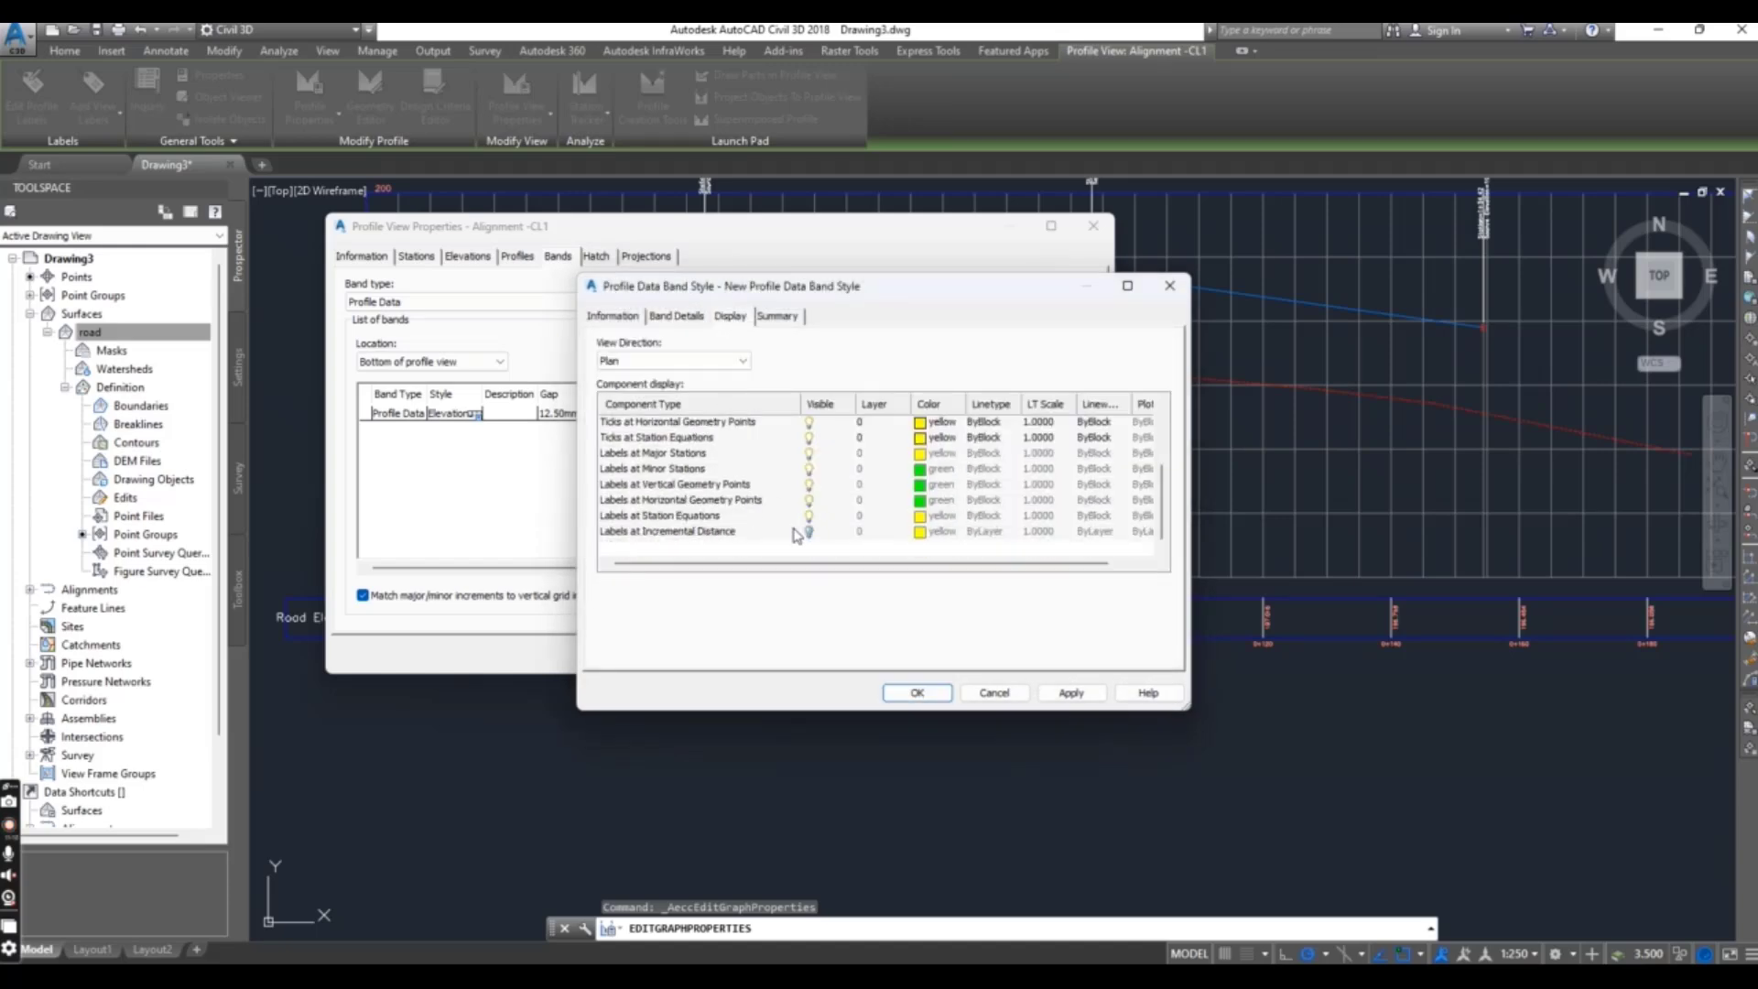
pyautogui.scroll(2, 738, 509)
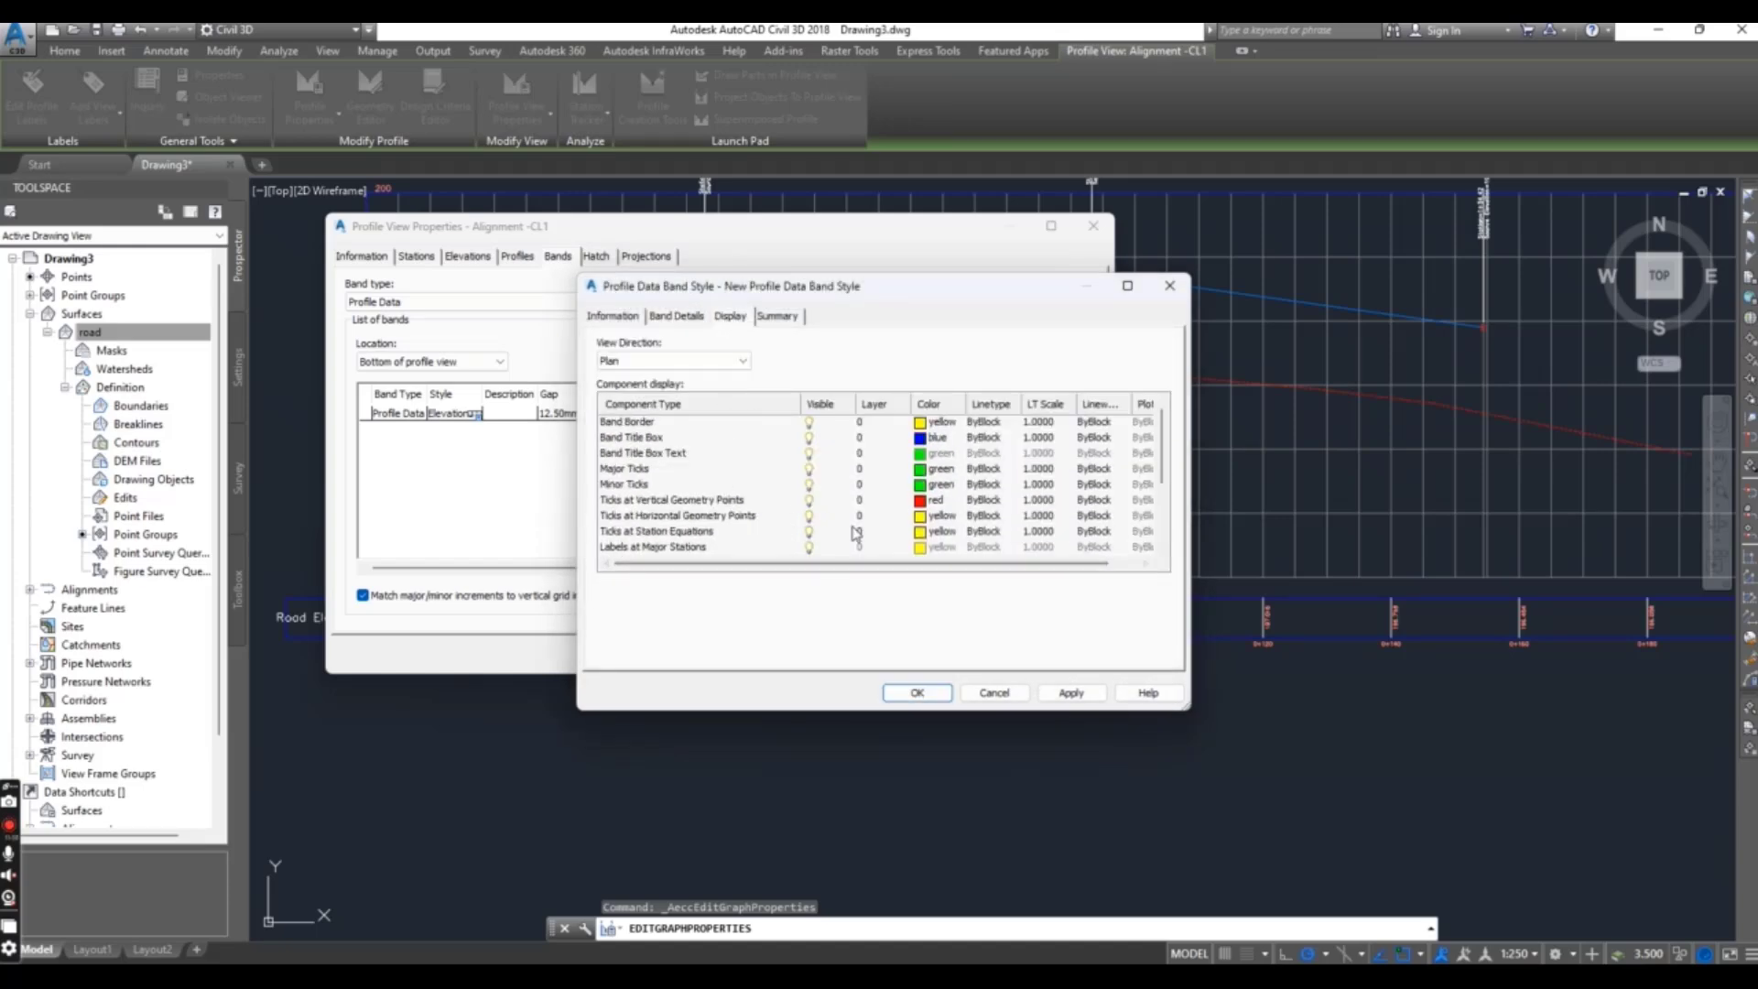
pyautogui.click(918, 694)
pyautogui.click(841, 656)
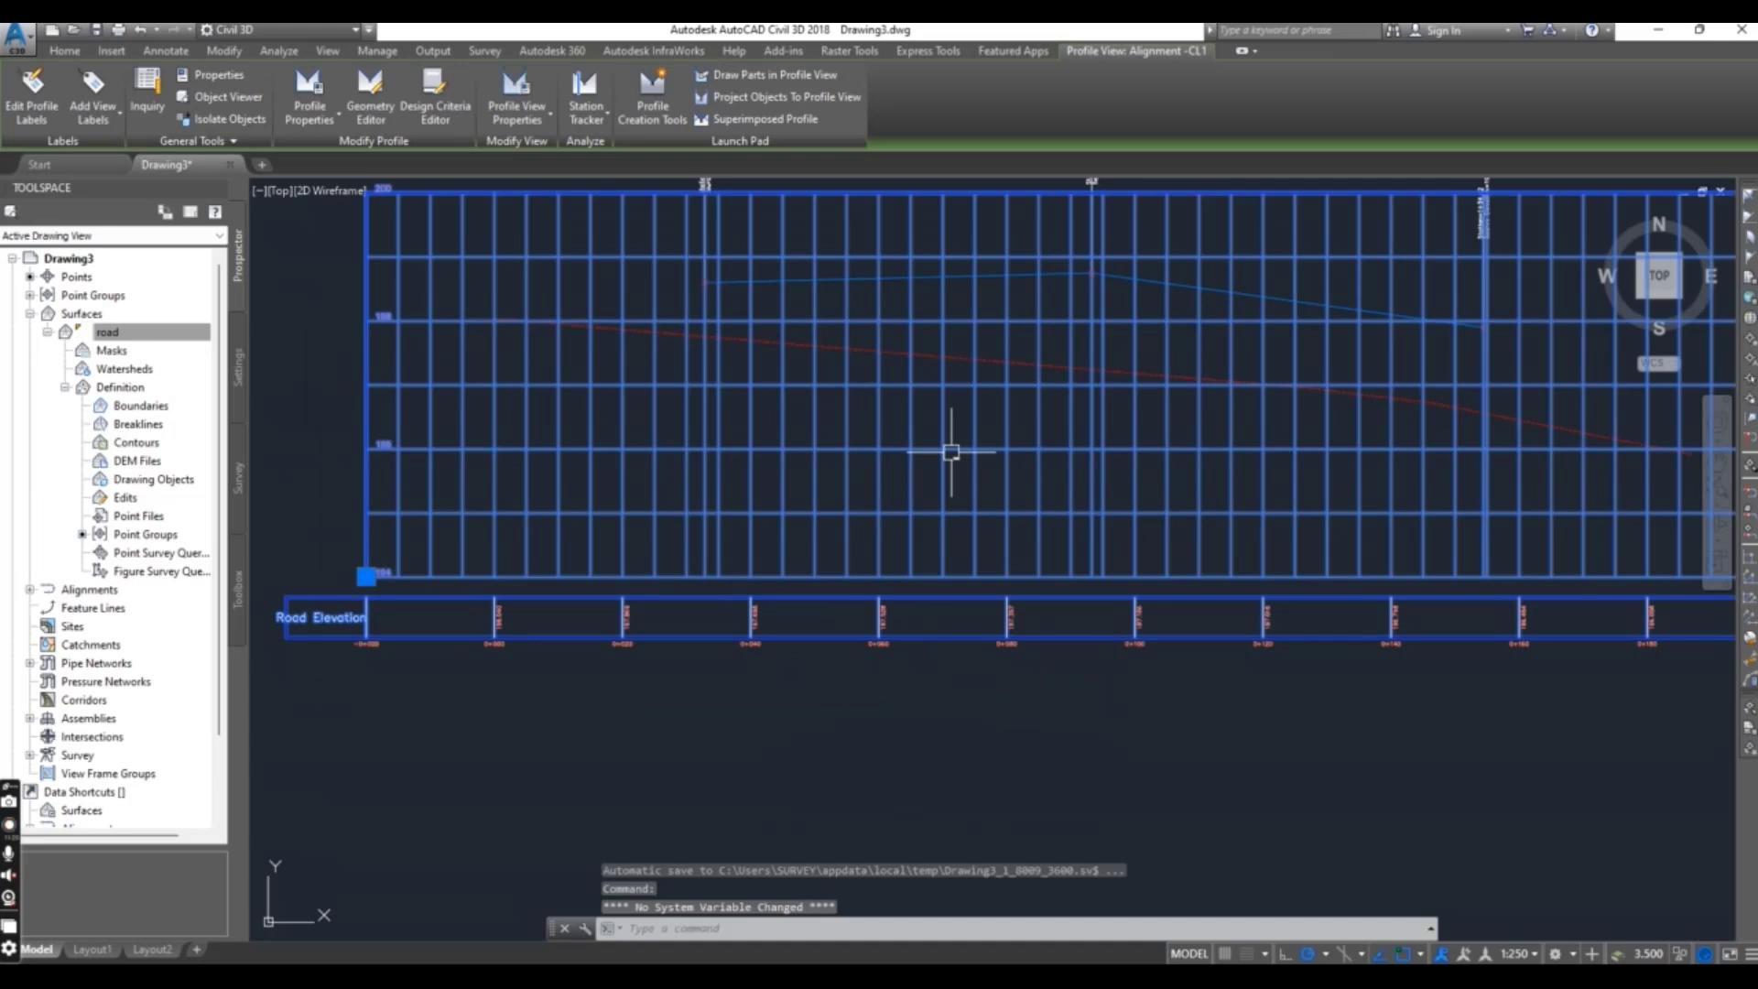
# Reopen the profile view's band settings and create a new Profile Data band style named "Door ele".
pyautogui.click(512, 86)
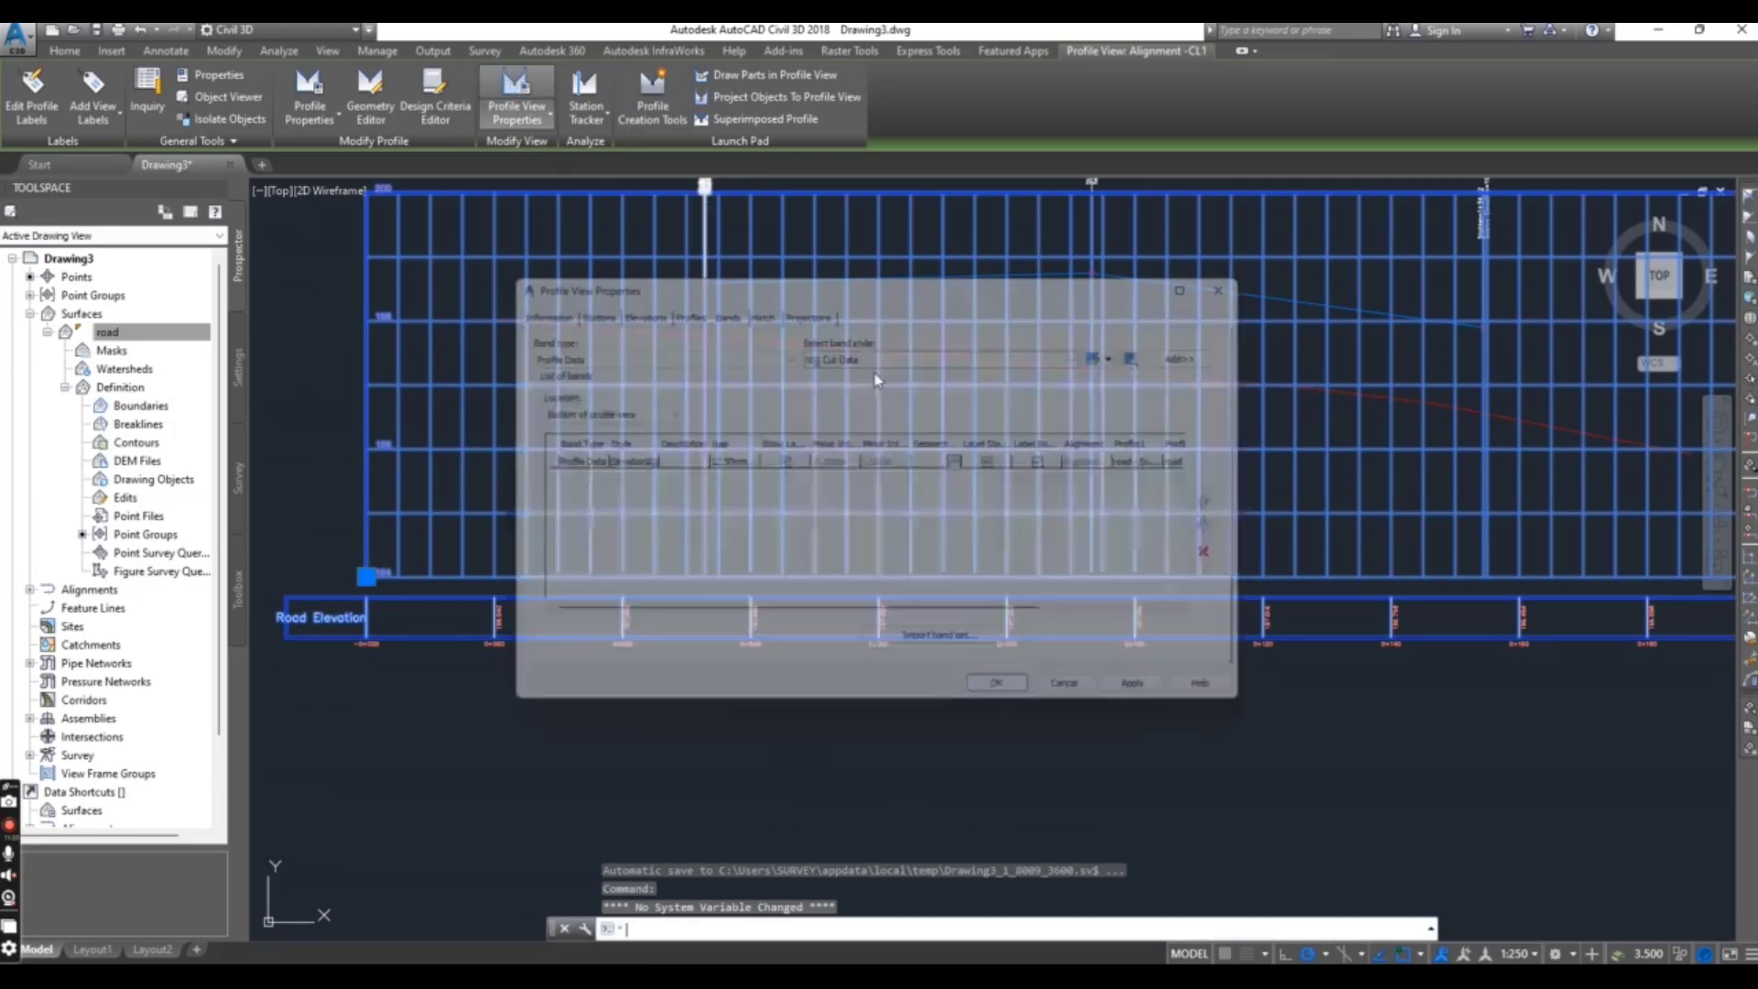
pyautogui.click(932, 304)
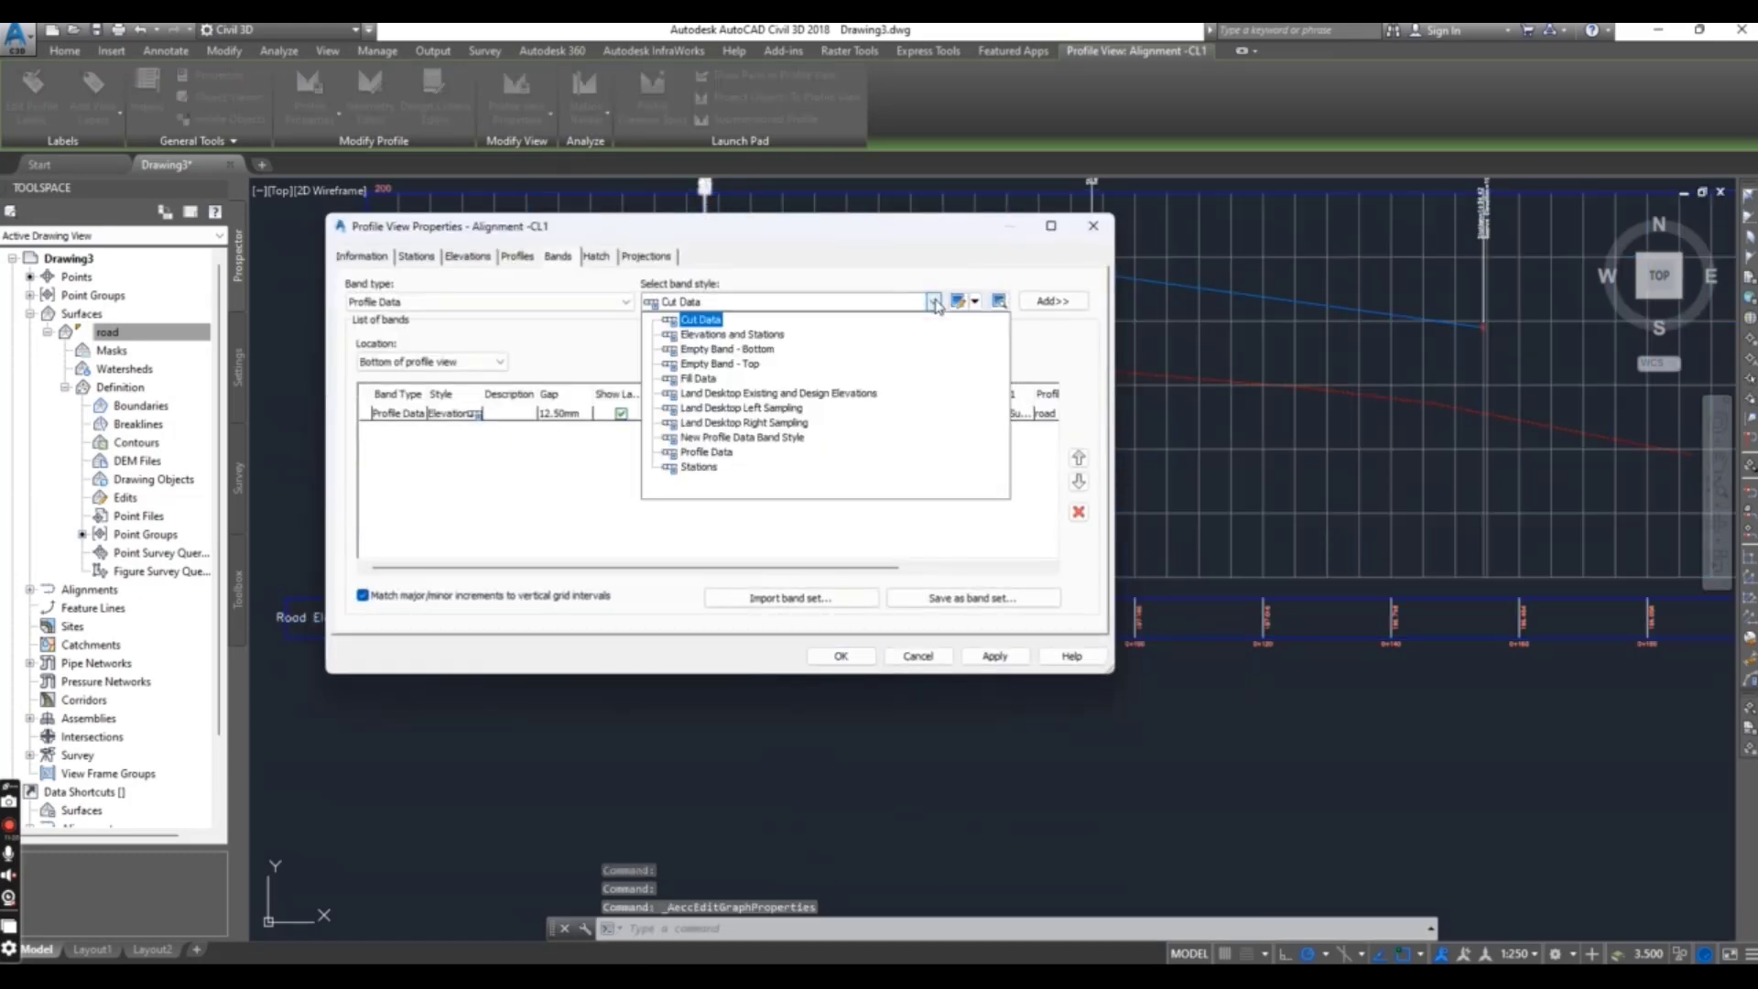
pyautogui.click(966, 301)
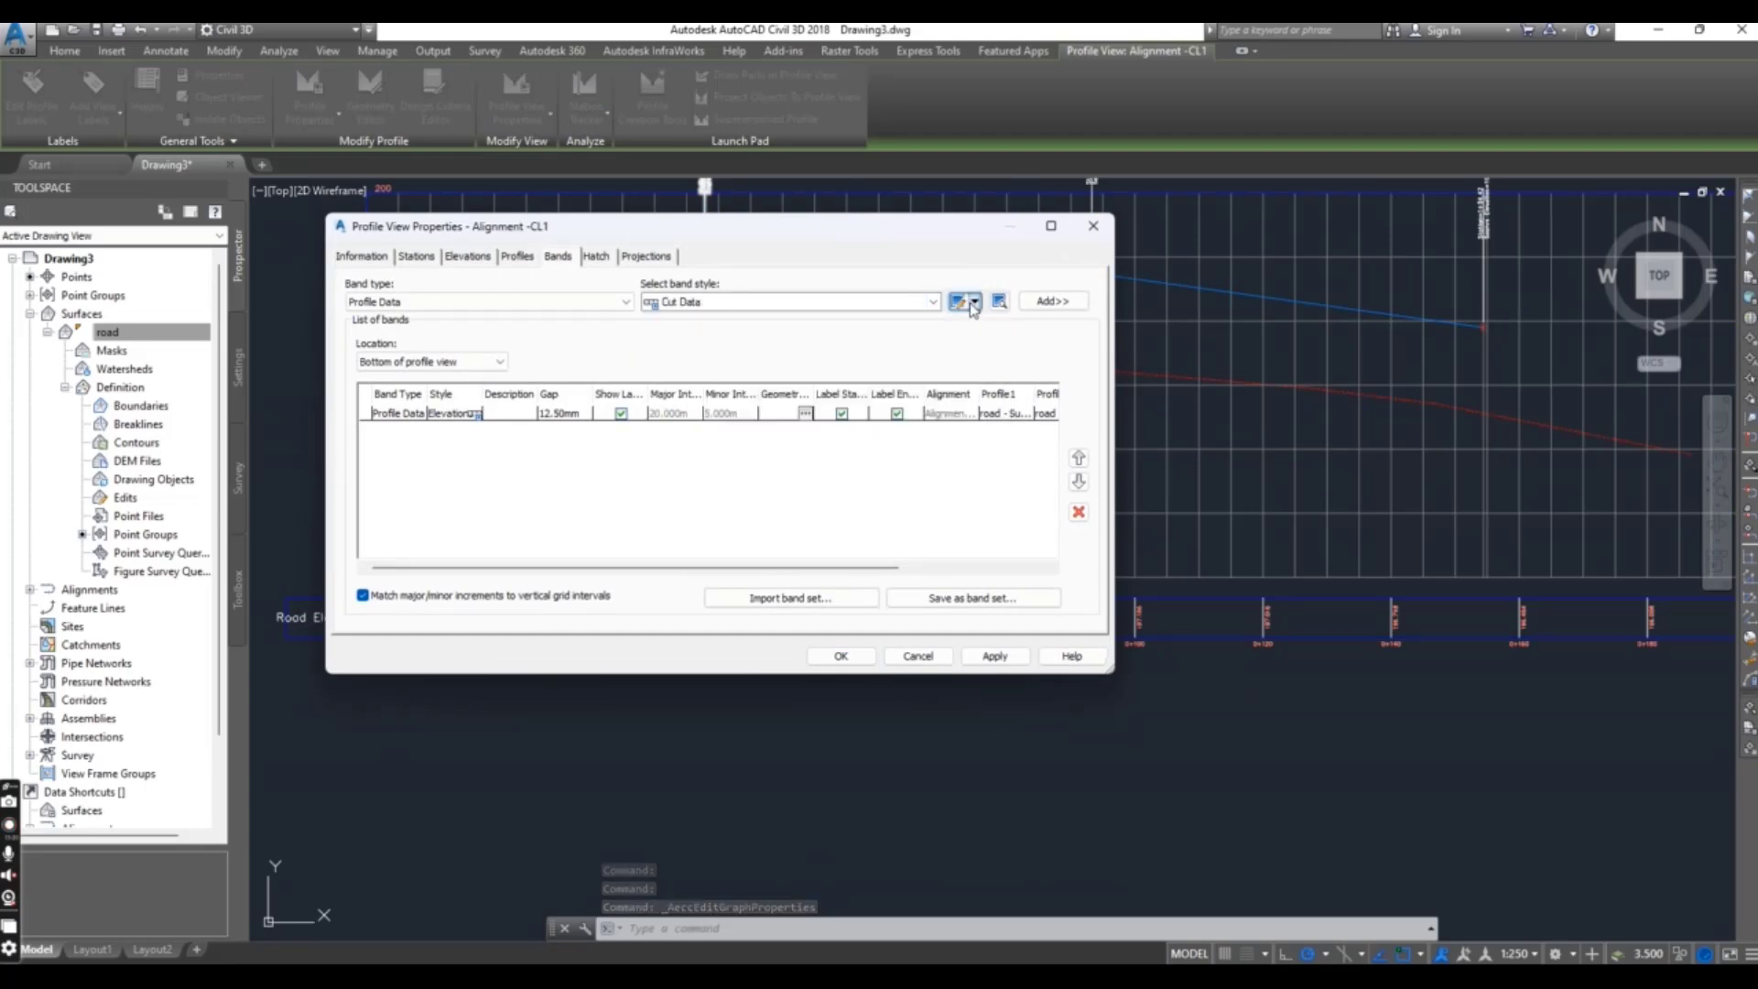
pyautogui.click(996, 326)
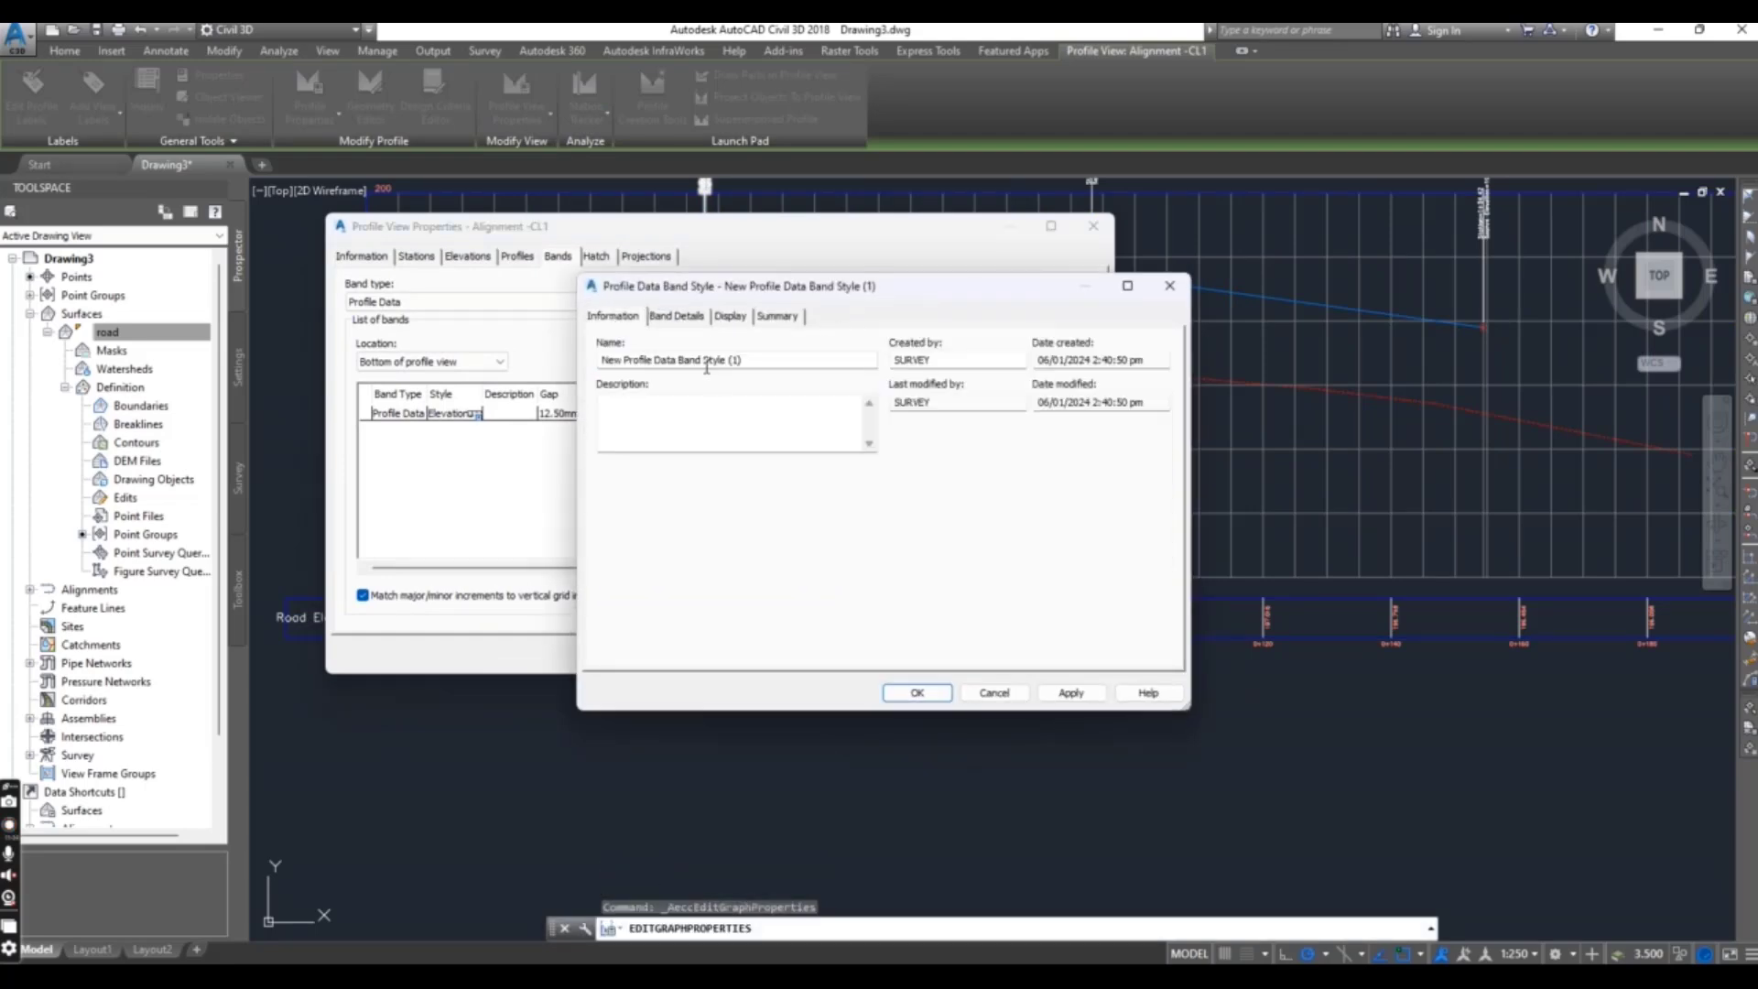
pyautogui.tripleClick(723, 363)
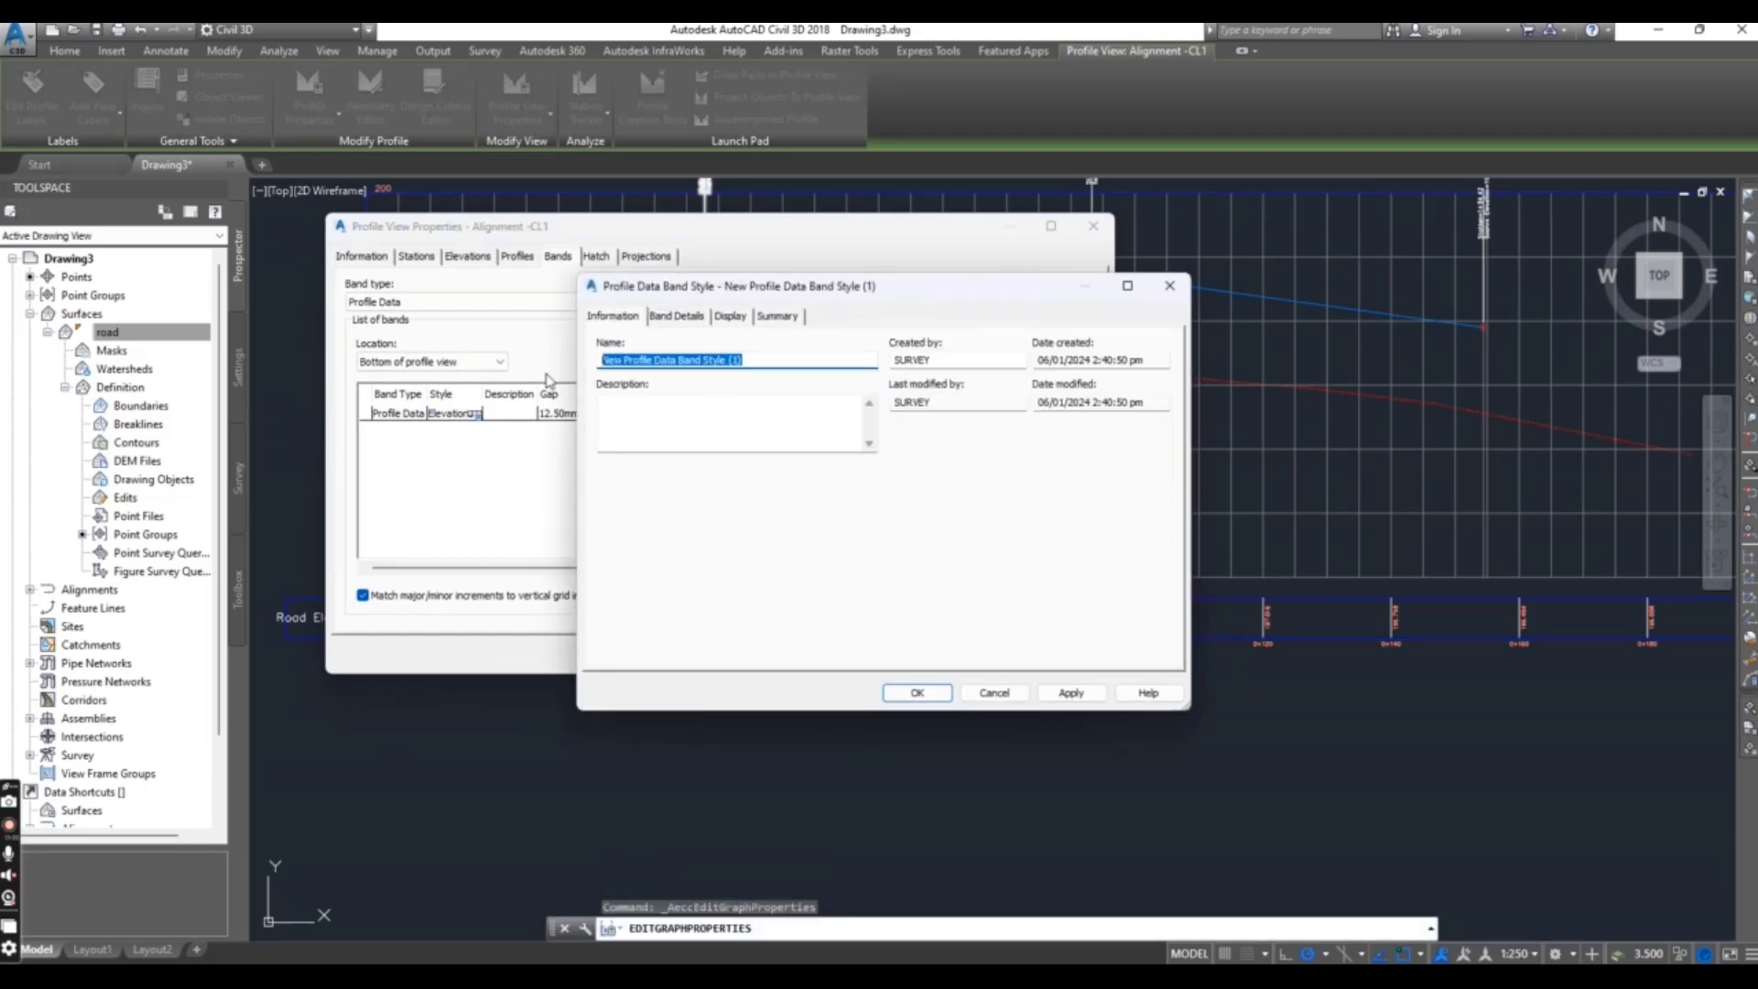
pyautogui.write('Door ele')
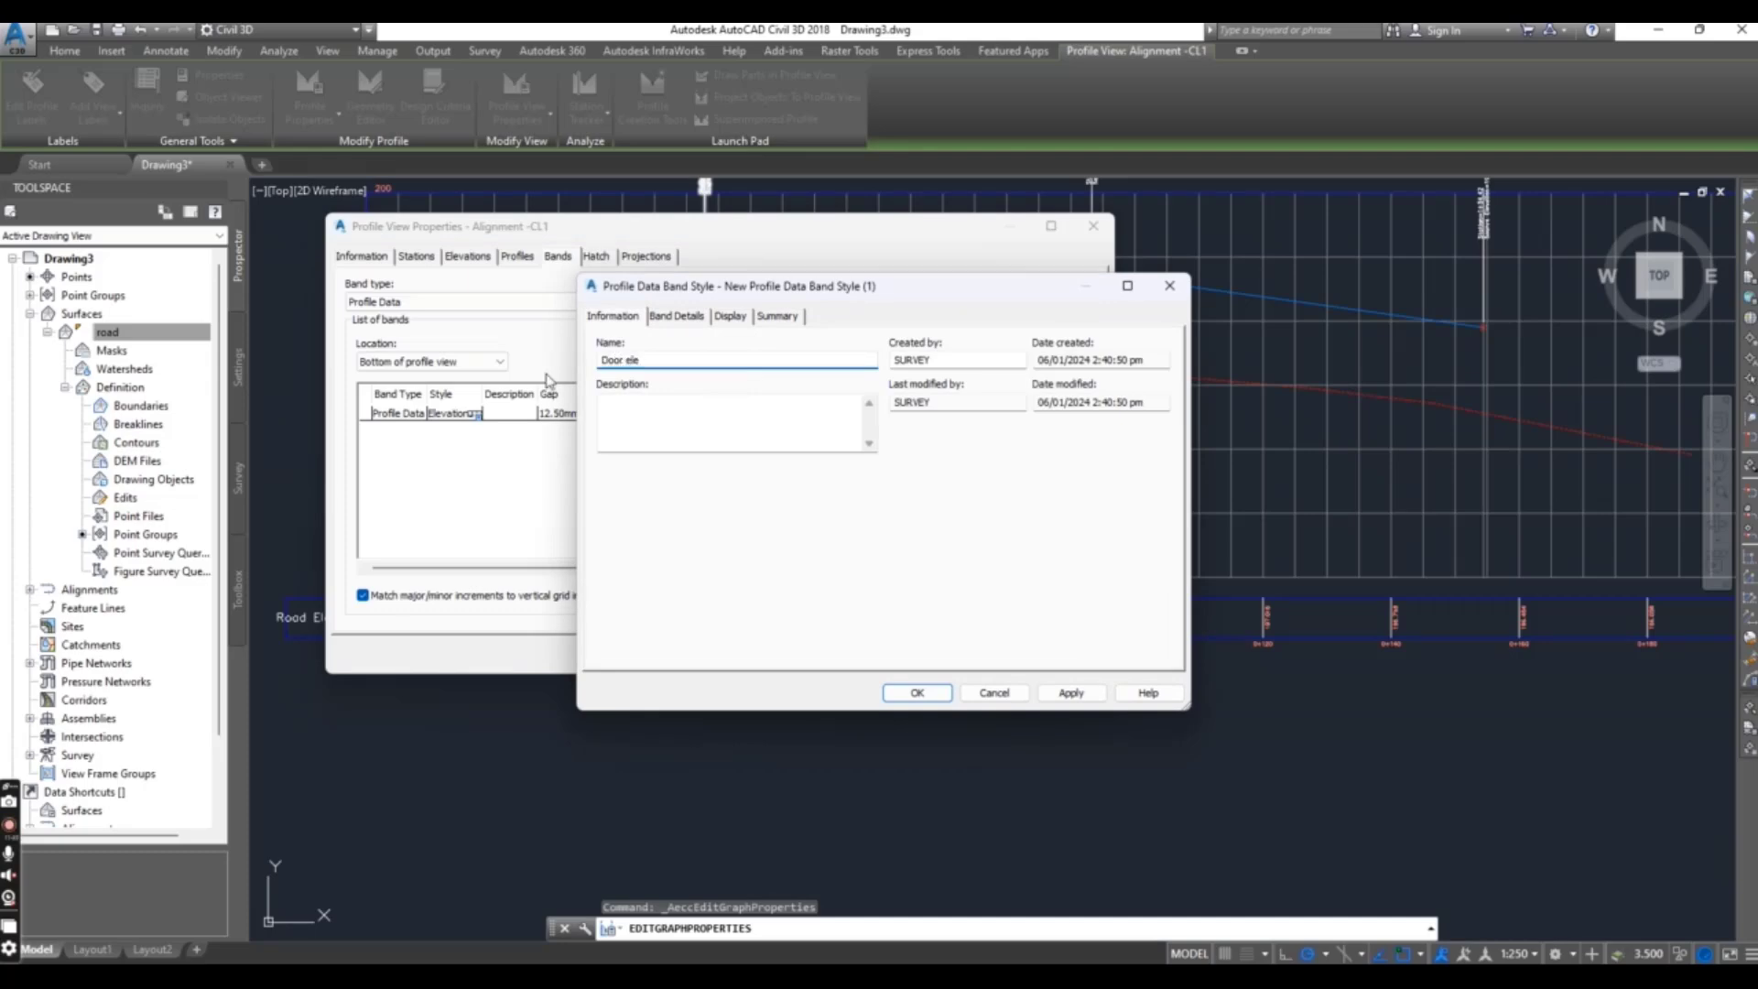
# Set the title label contents of the "Door ele" band style to "Door Elevation" and accept the label.
pyautogui.click(707, 316)
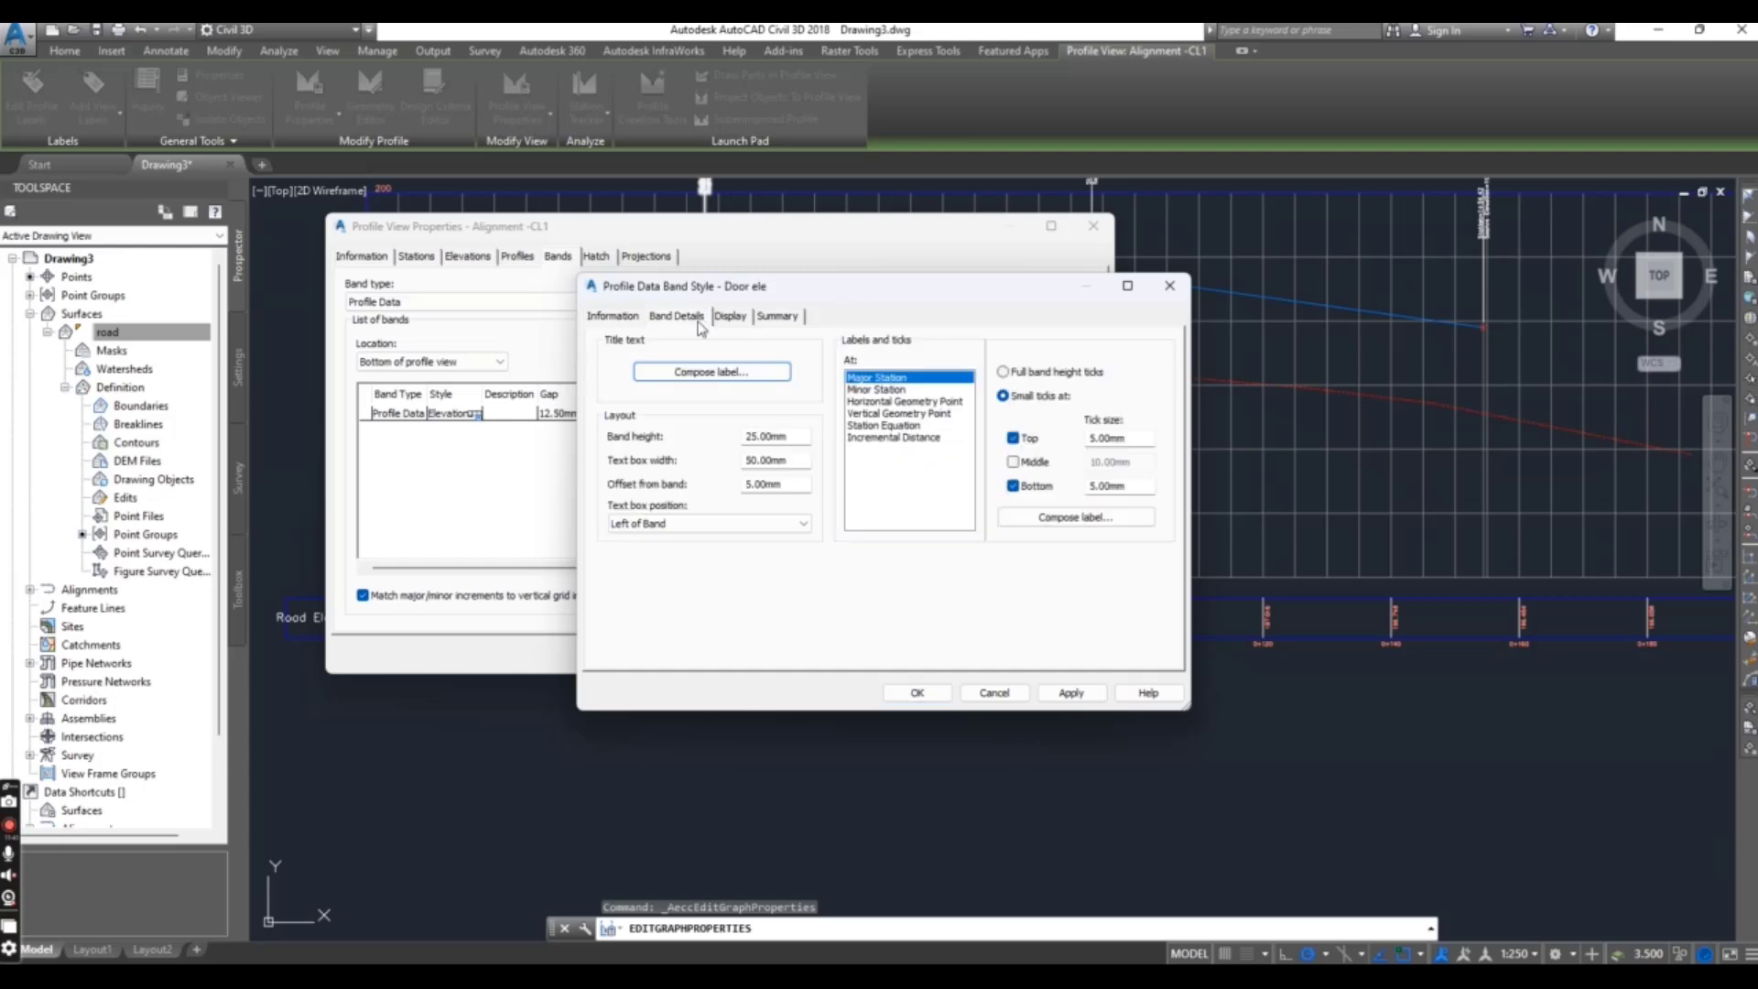
pyautogui.click(712, 377)
pyautogui.click(823, 514)
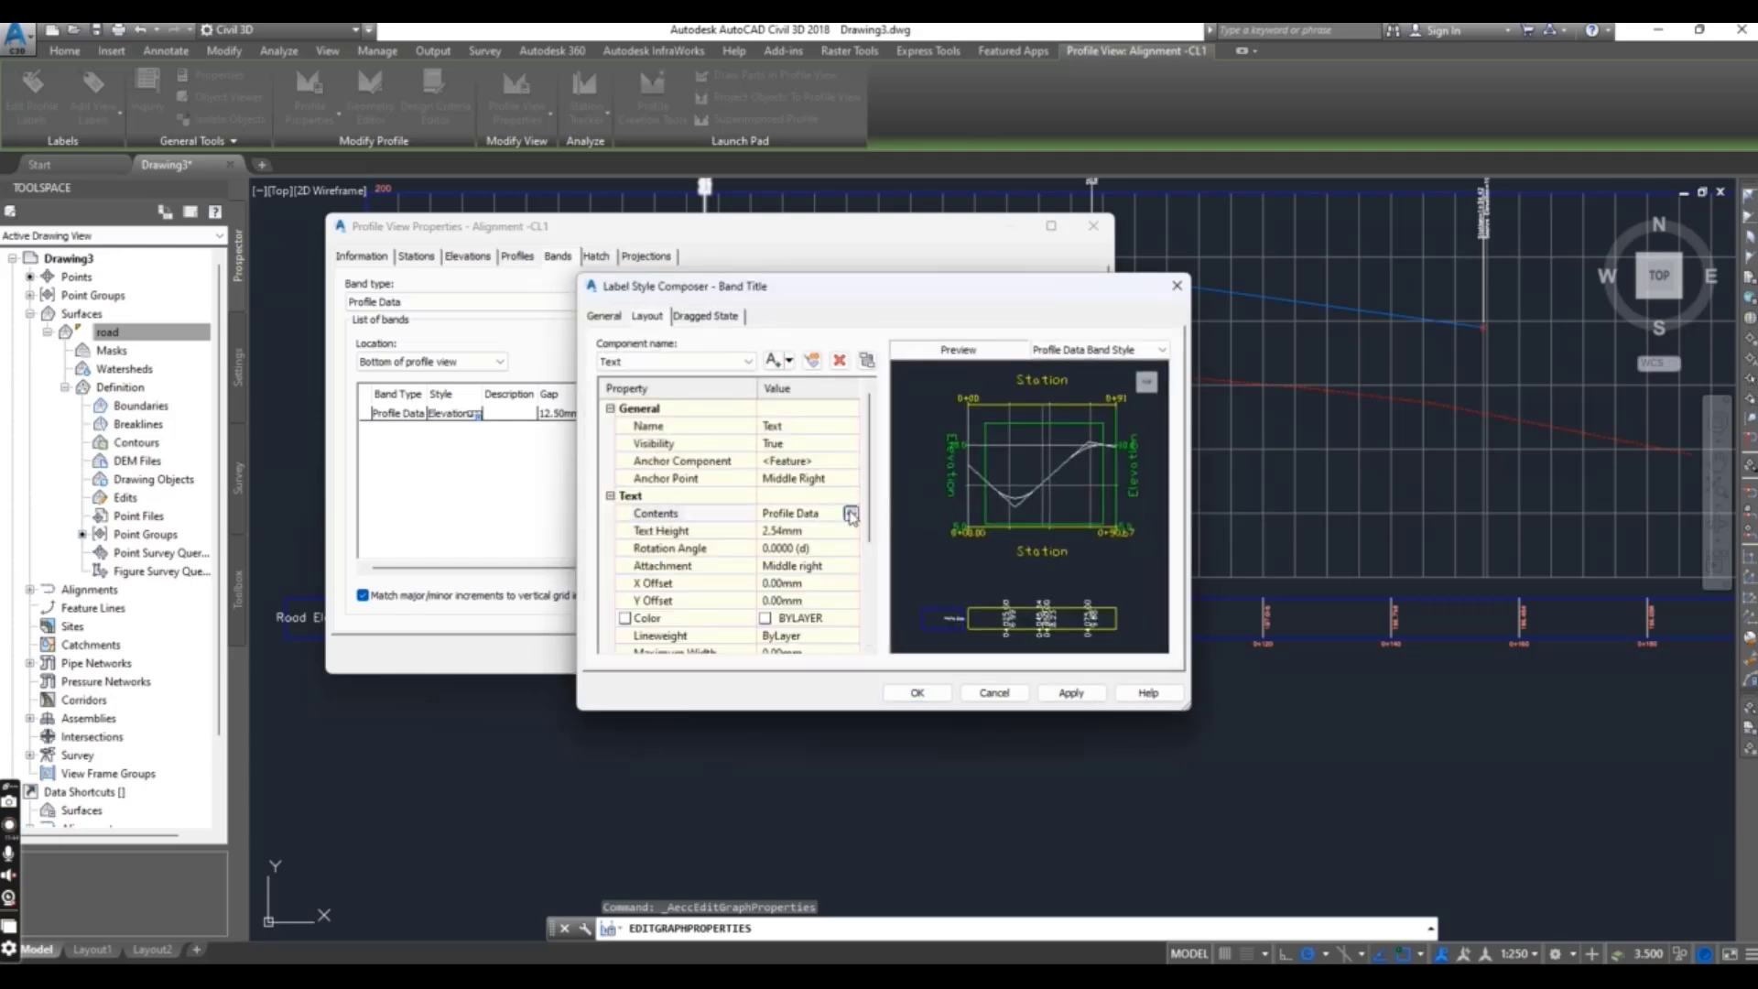
pyautogui.click(849, 512)
pyautogui.tripleClick(1138, 394)
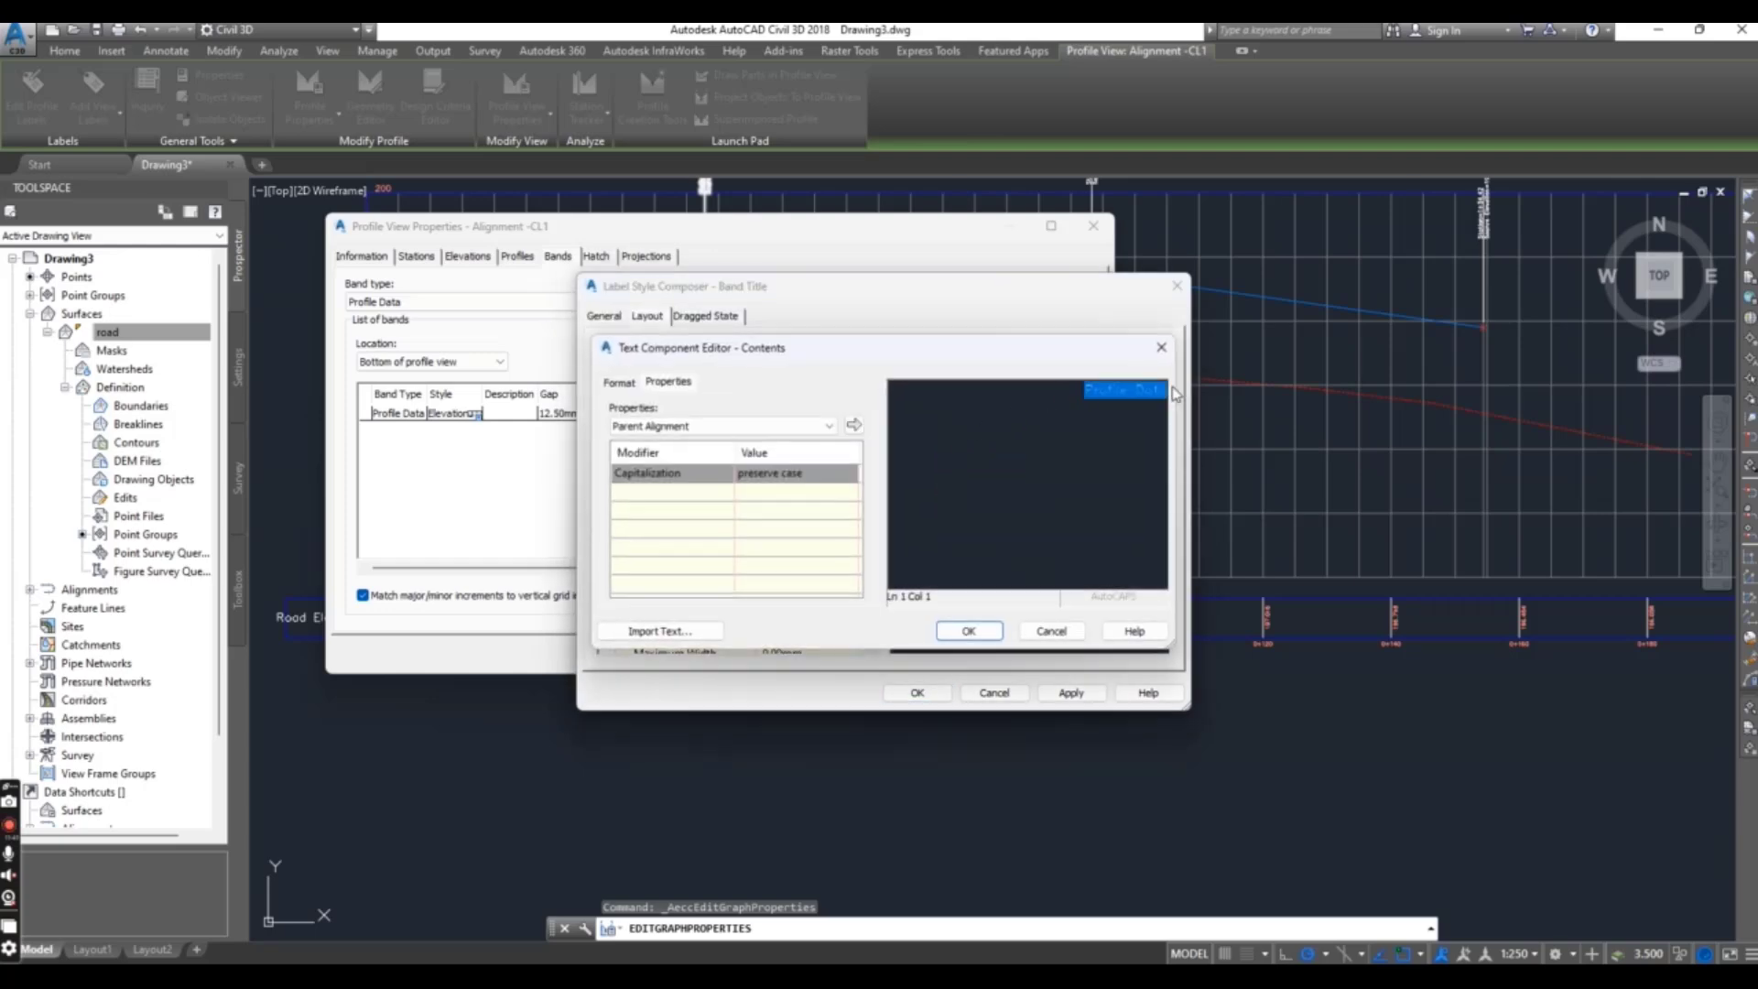
pyautogui.write('Road Elevation')
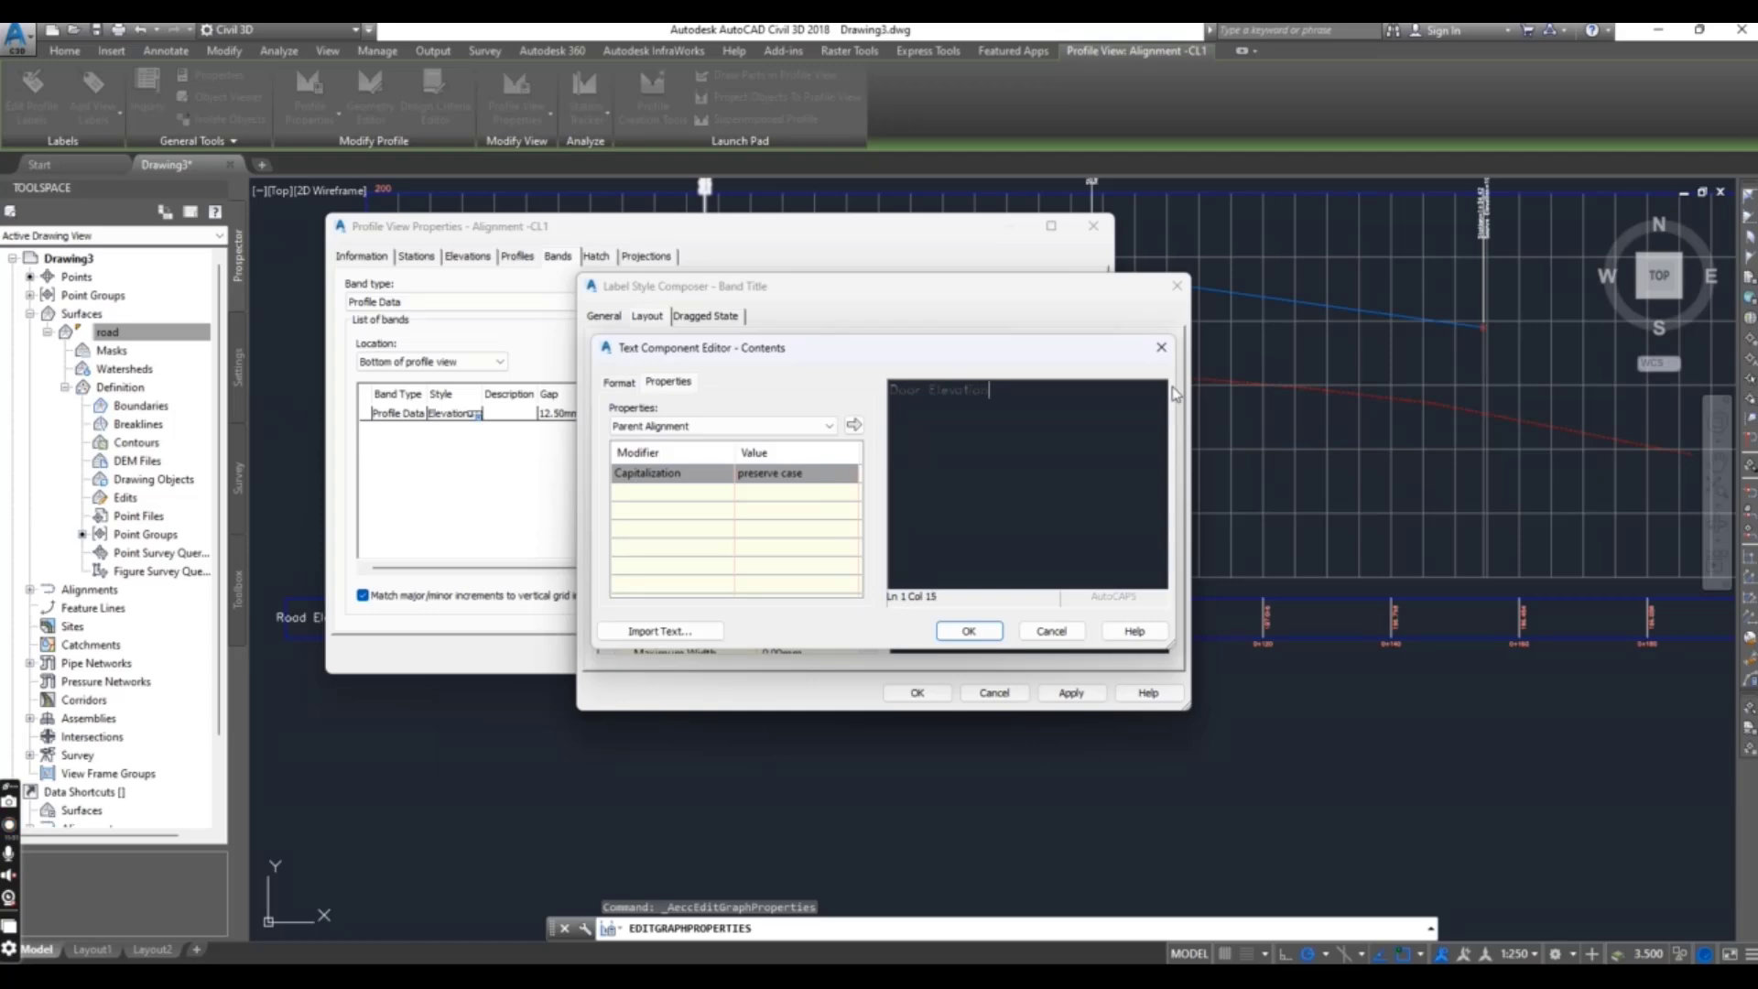
pyautogui.click(967, 631)
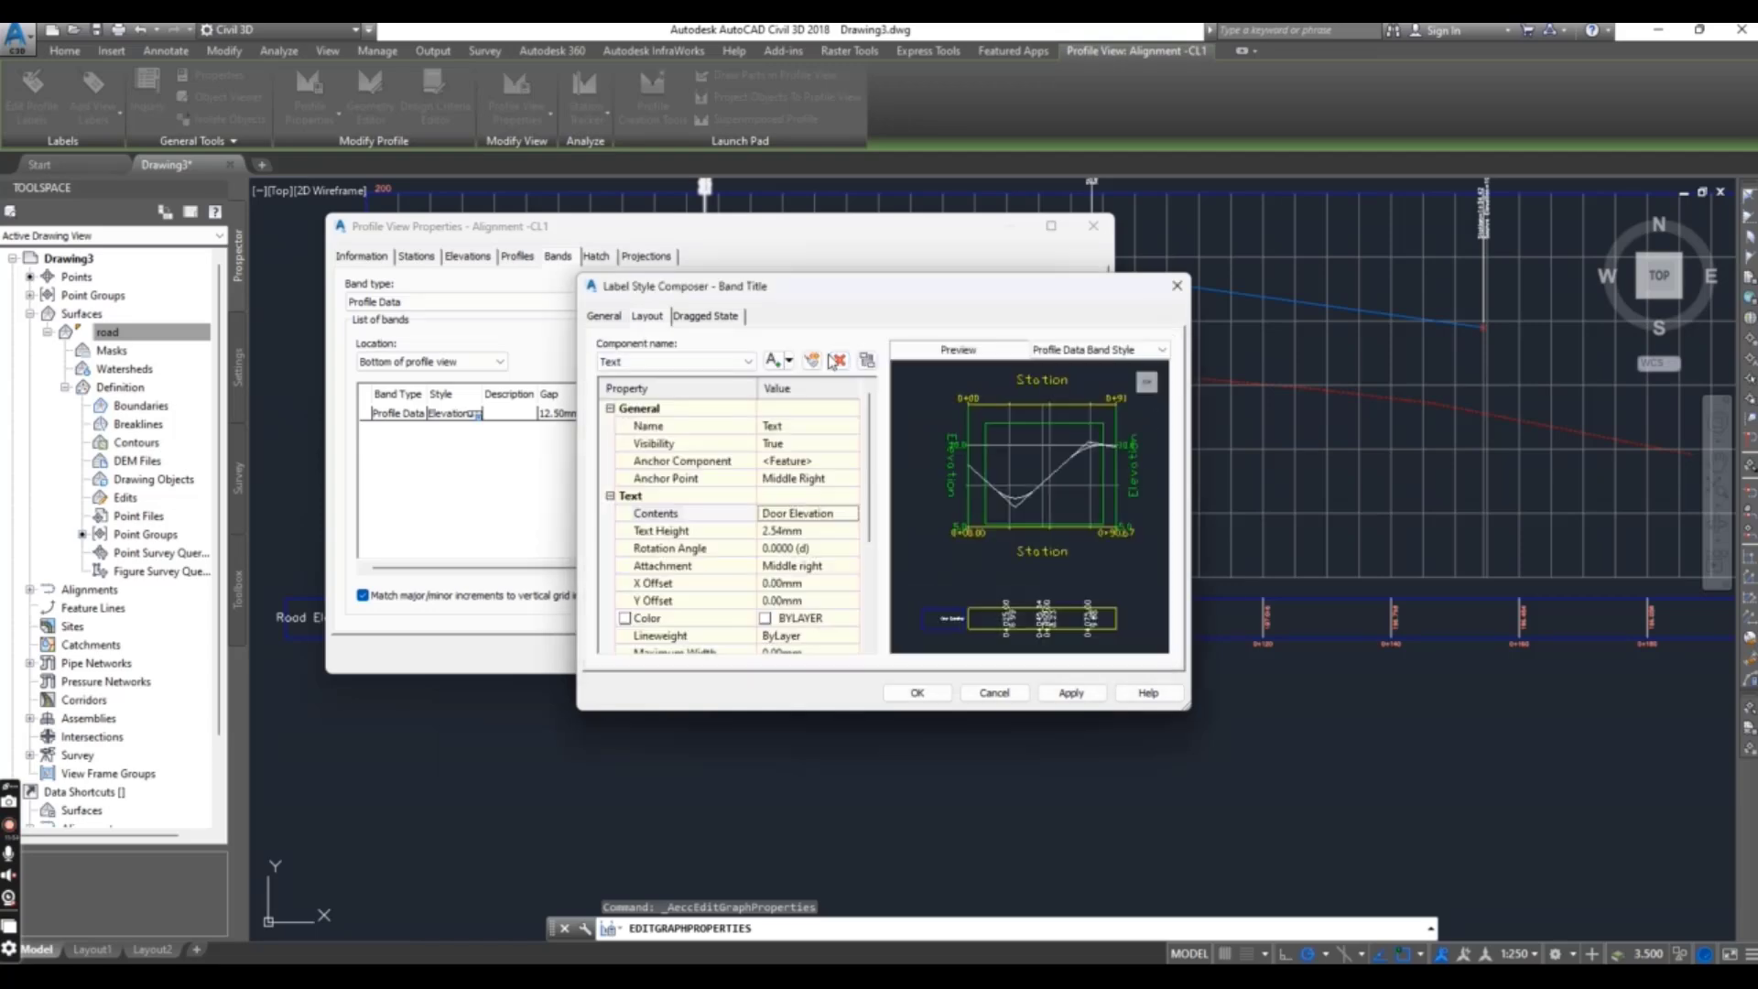
pyautogui.click(917, 694)
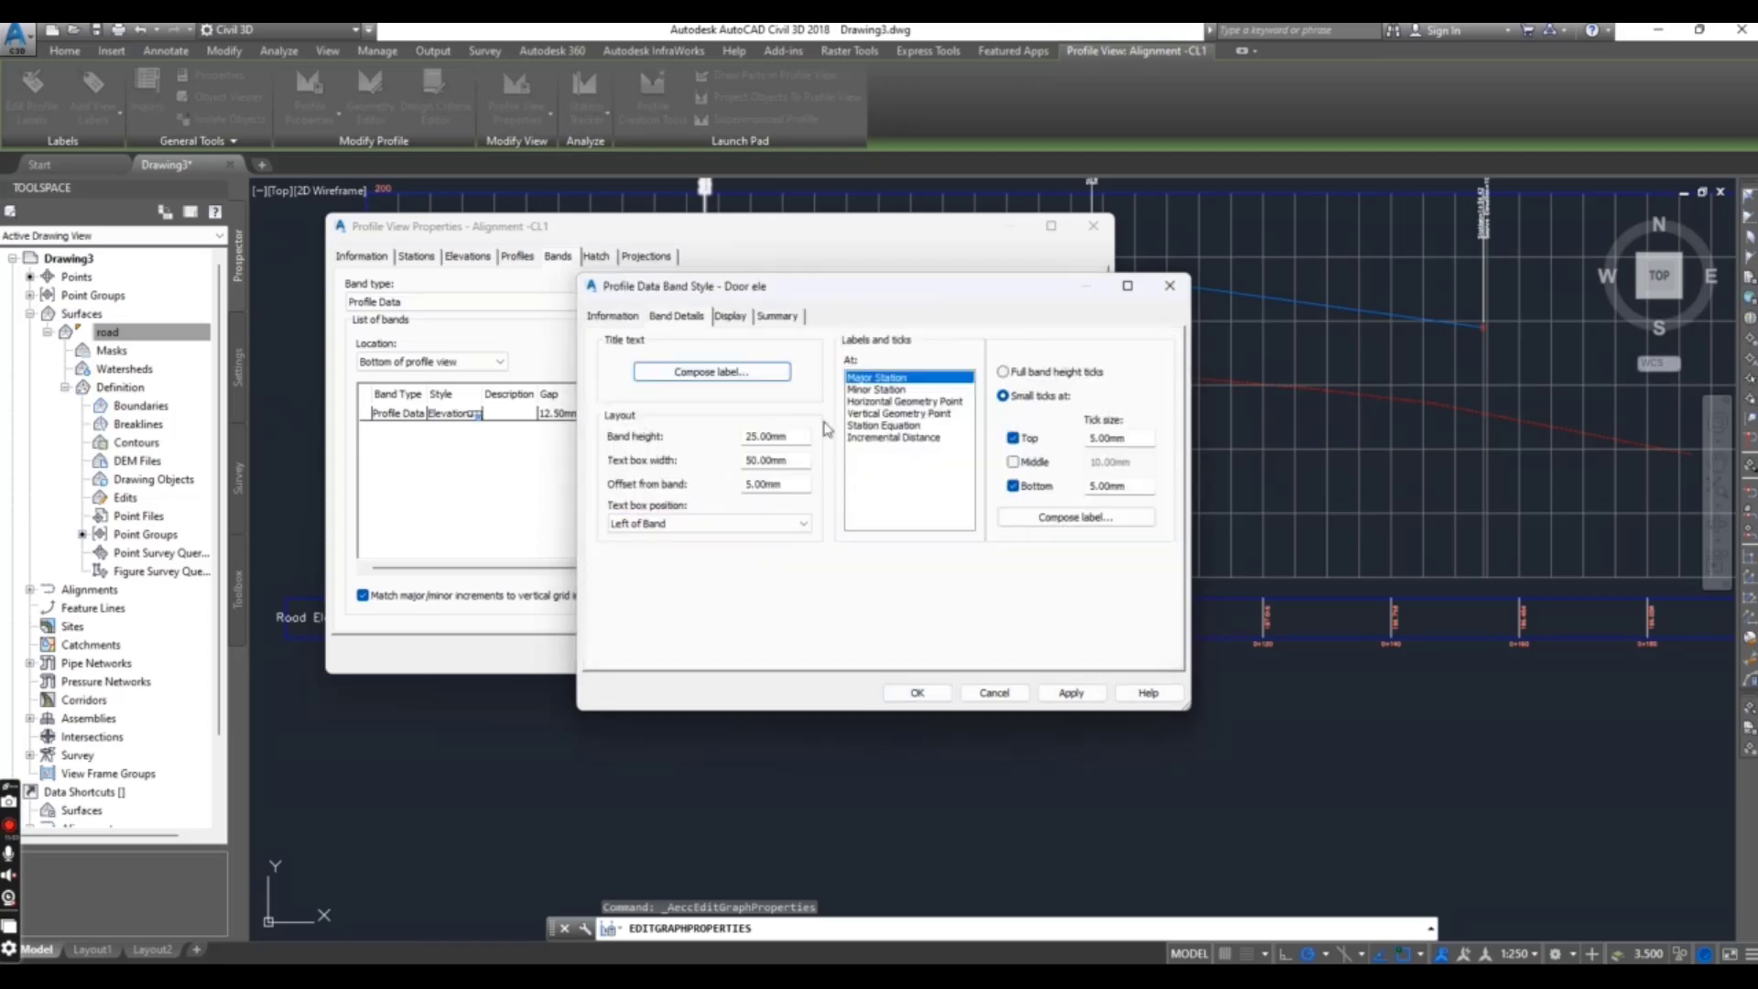
# Delete the component of the "Door ele" style's Major Station label and accept the label.
pyautogui.click(1132, 520)
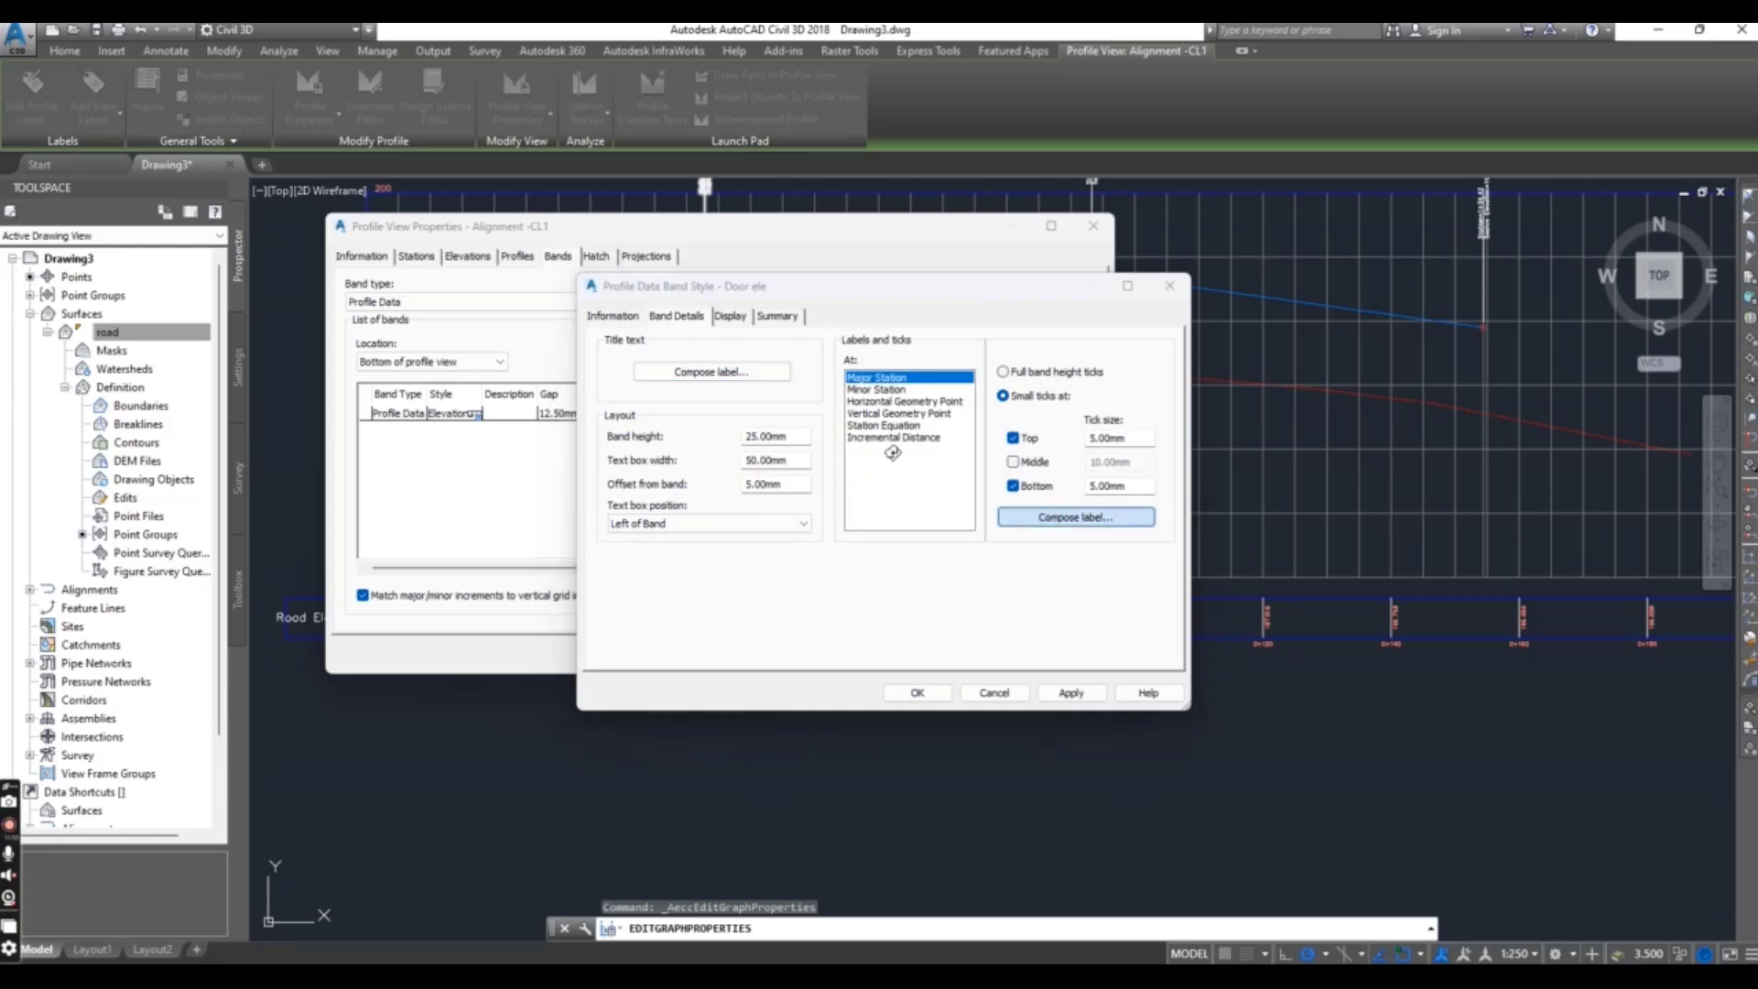
pyautogui.click(840, 360)
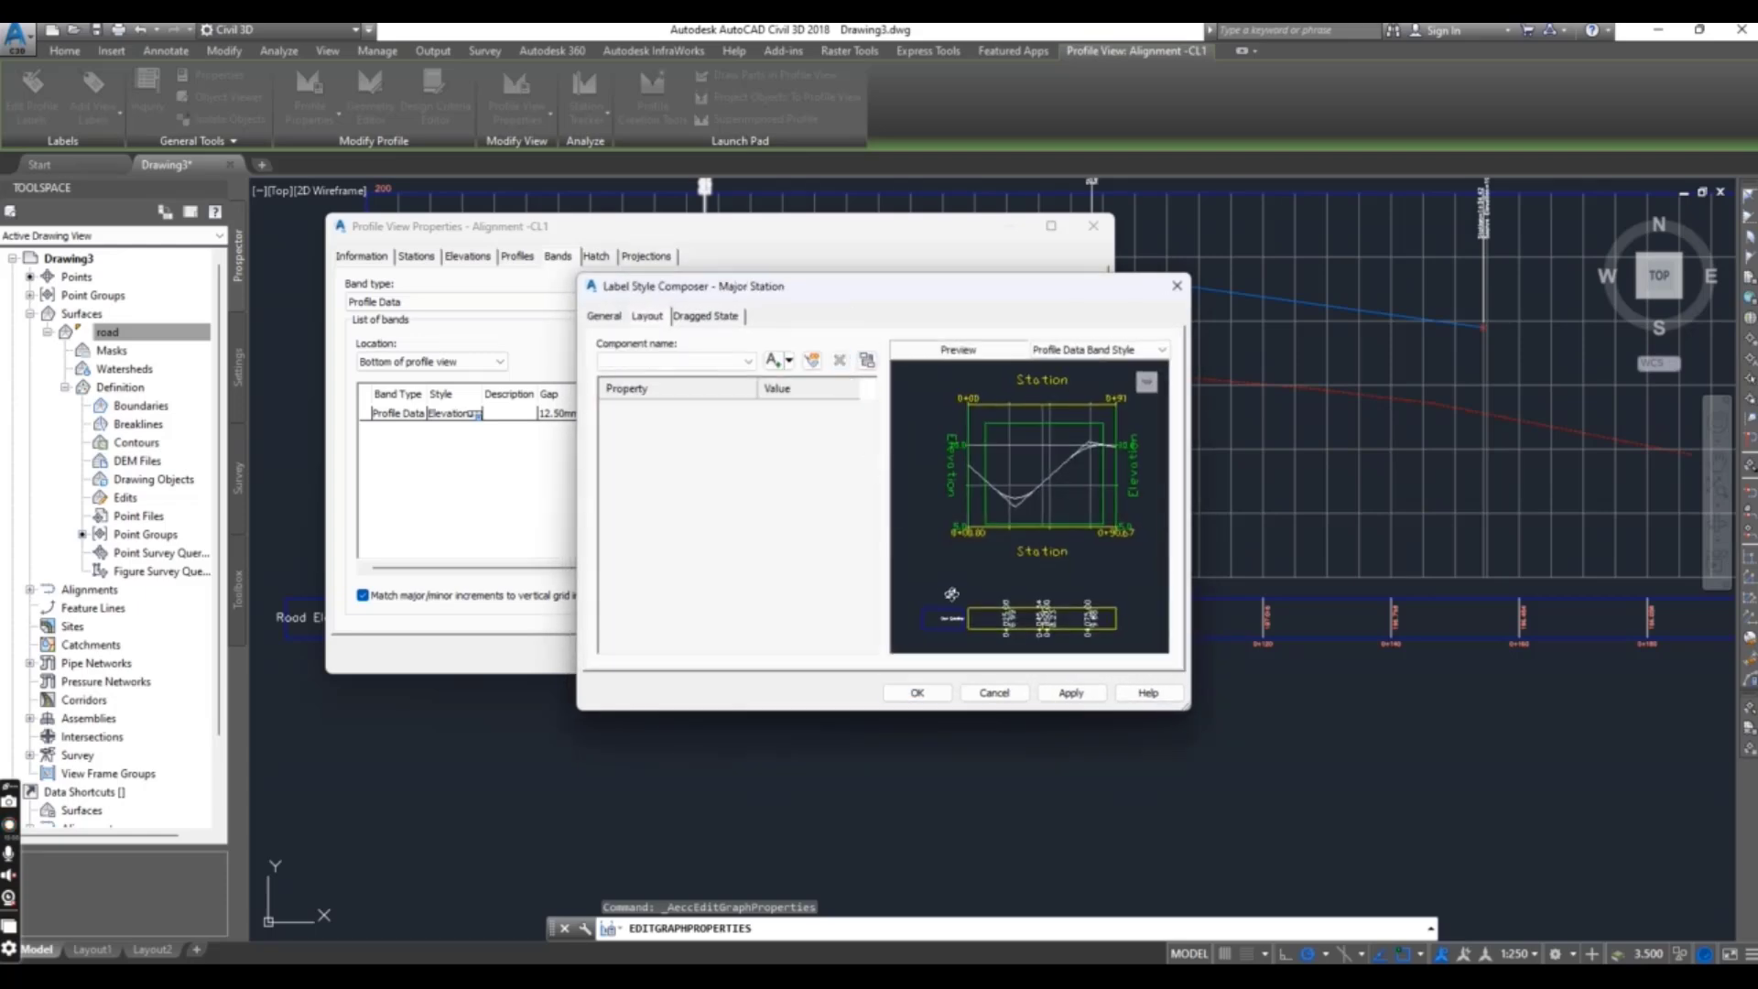
pyautogui.click(934, 702)
# Delete the label components for Minor Station and Horizontal Geometry Point in the "Door ele" band style, accepting each label.
pyautogui.click(902, 391)
pyautogui.click(1085, 520)
pyautogui.click(839, 361)
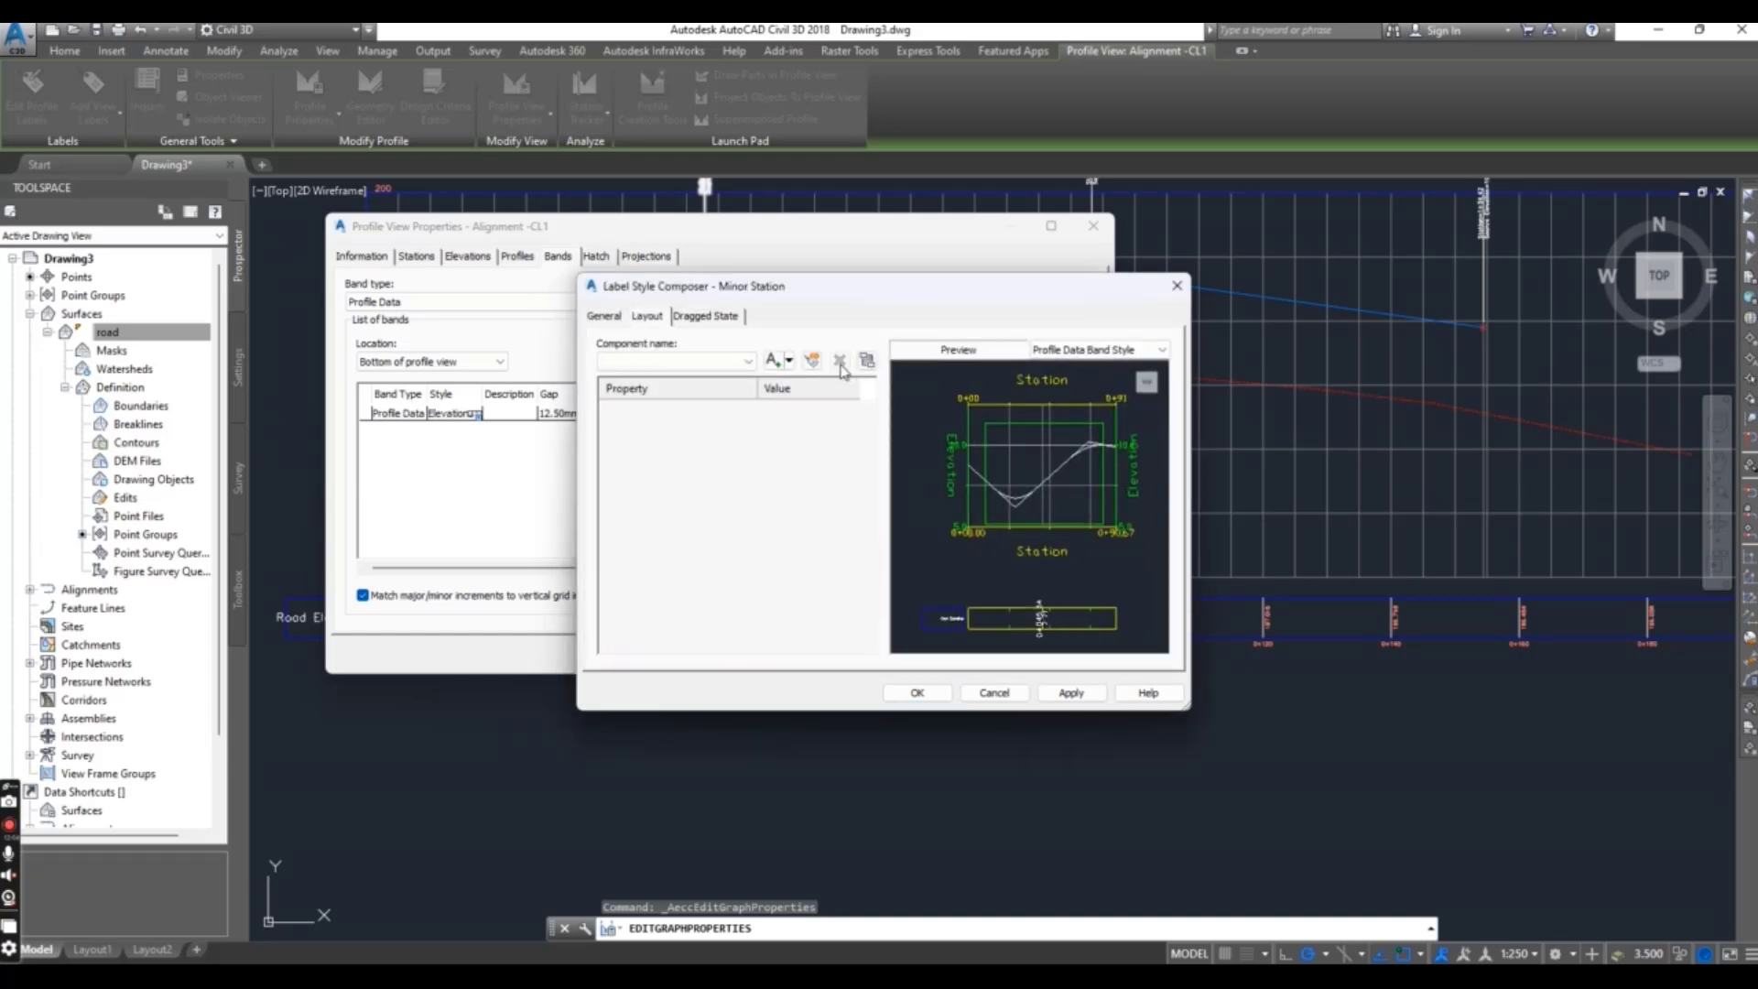
pyautogui.click(917, 694)
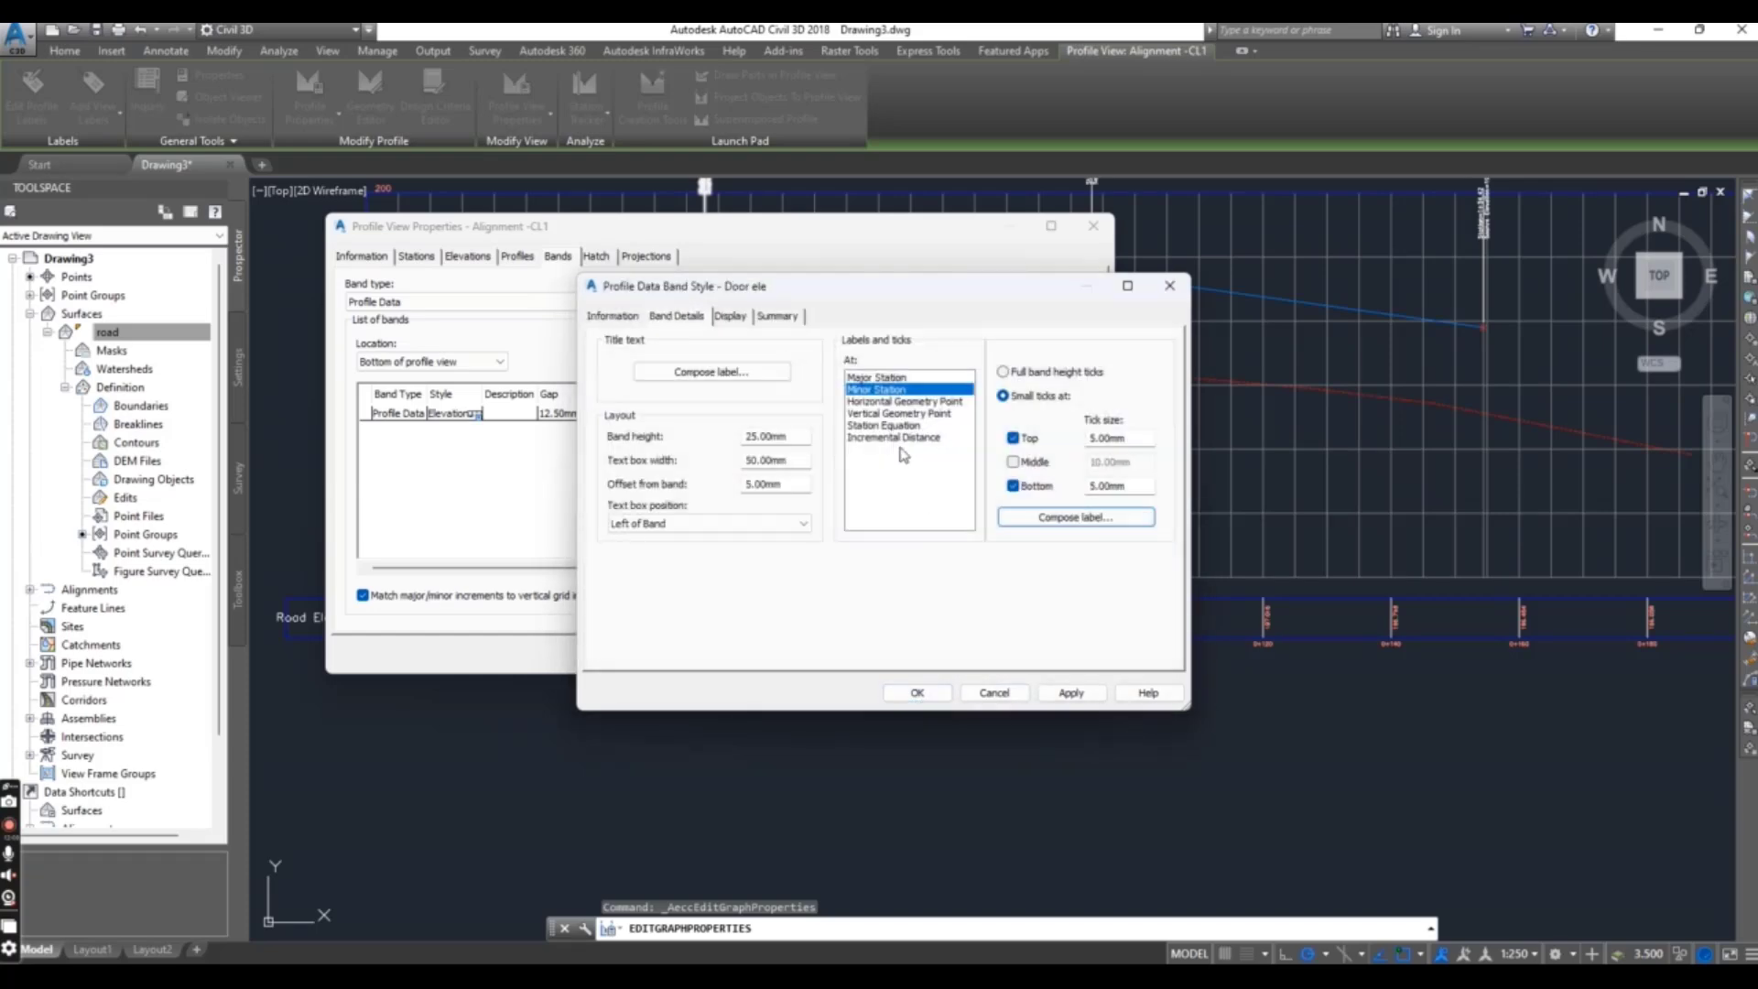
pyautogui.click(901, 402)
pyautogui.click(1076, 517)
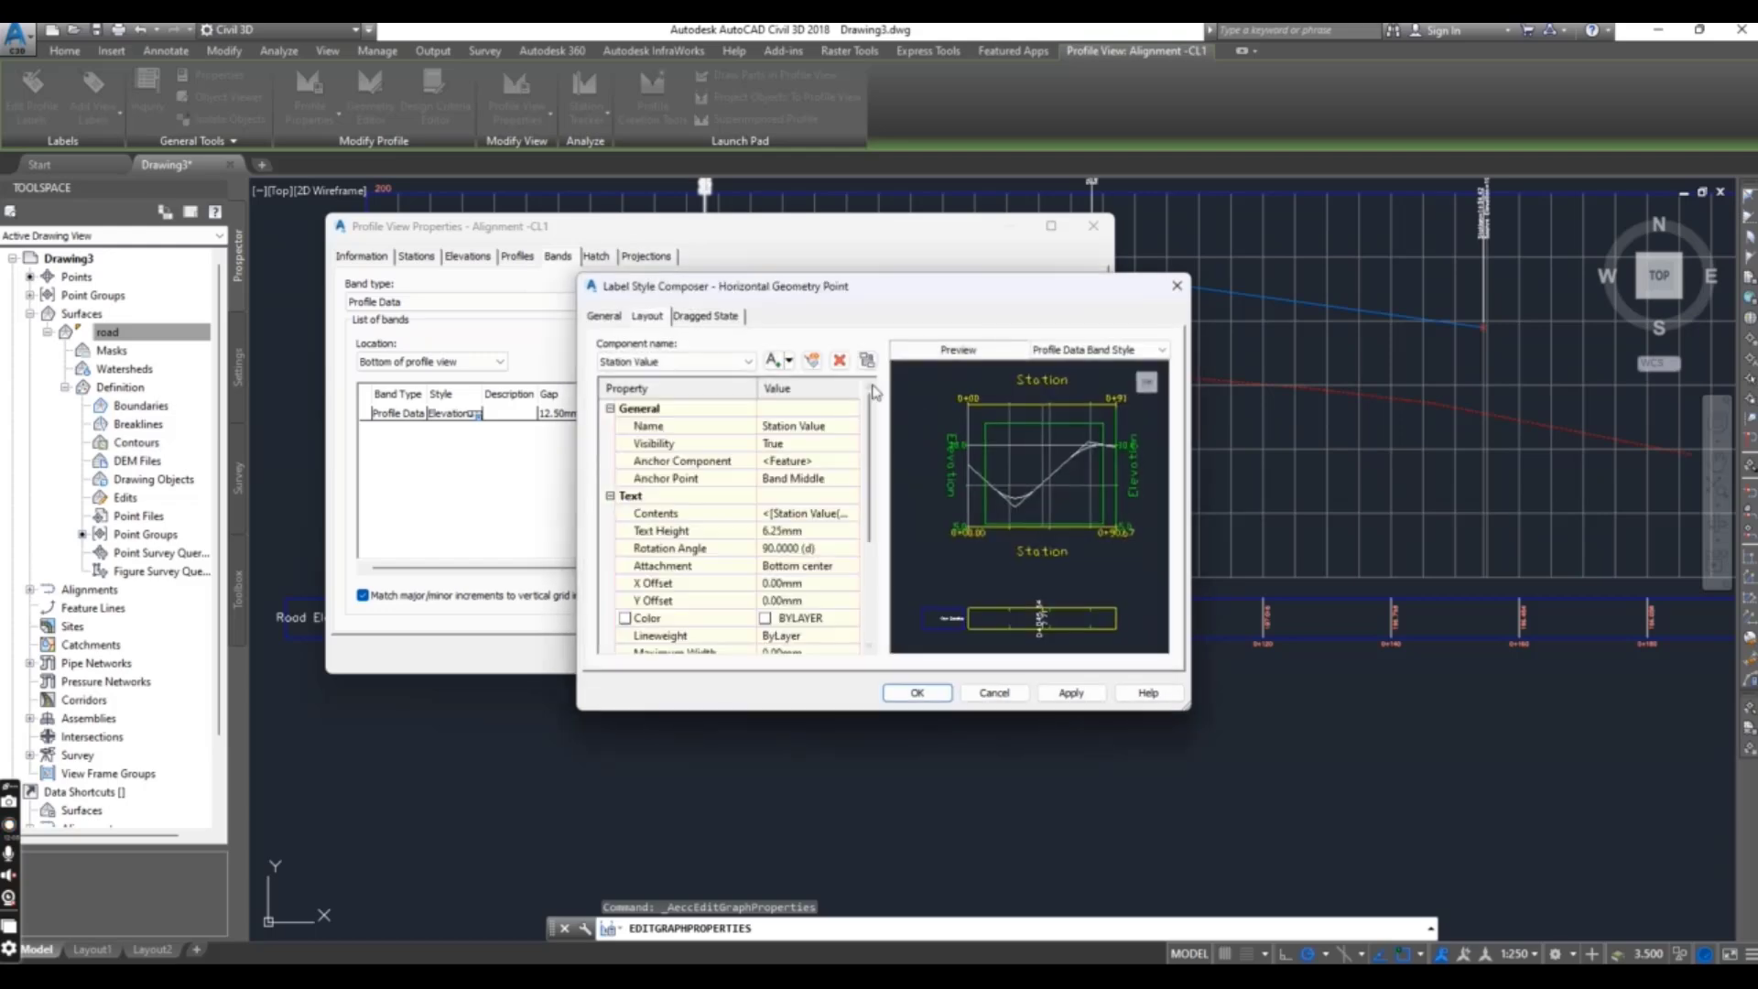
pyautogui.click(839, 361)
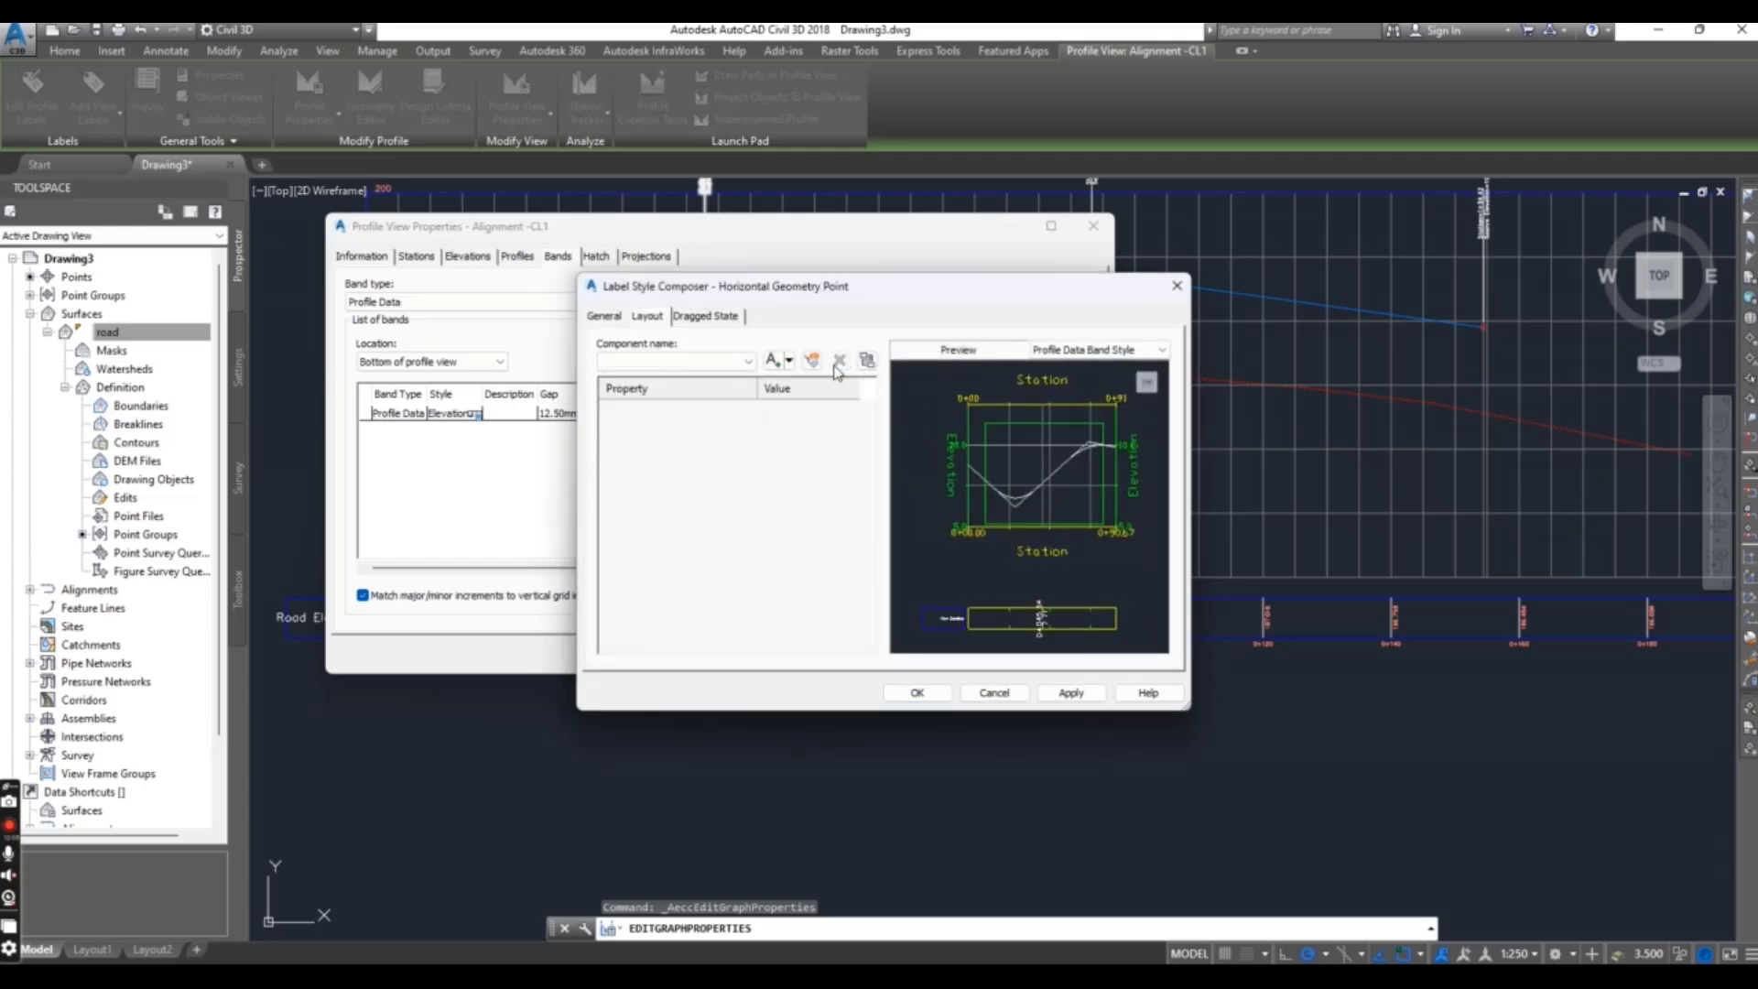
pyautogui.click(920, 693)
# Delete the label components for Vertical Geometry Point and Incremental Distance in the "Door ele" band style, accepting each label.
pyautogui.click(902, 415)
pyautogui.click(1040, 518)
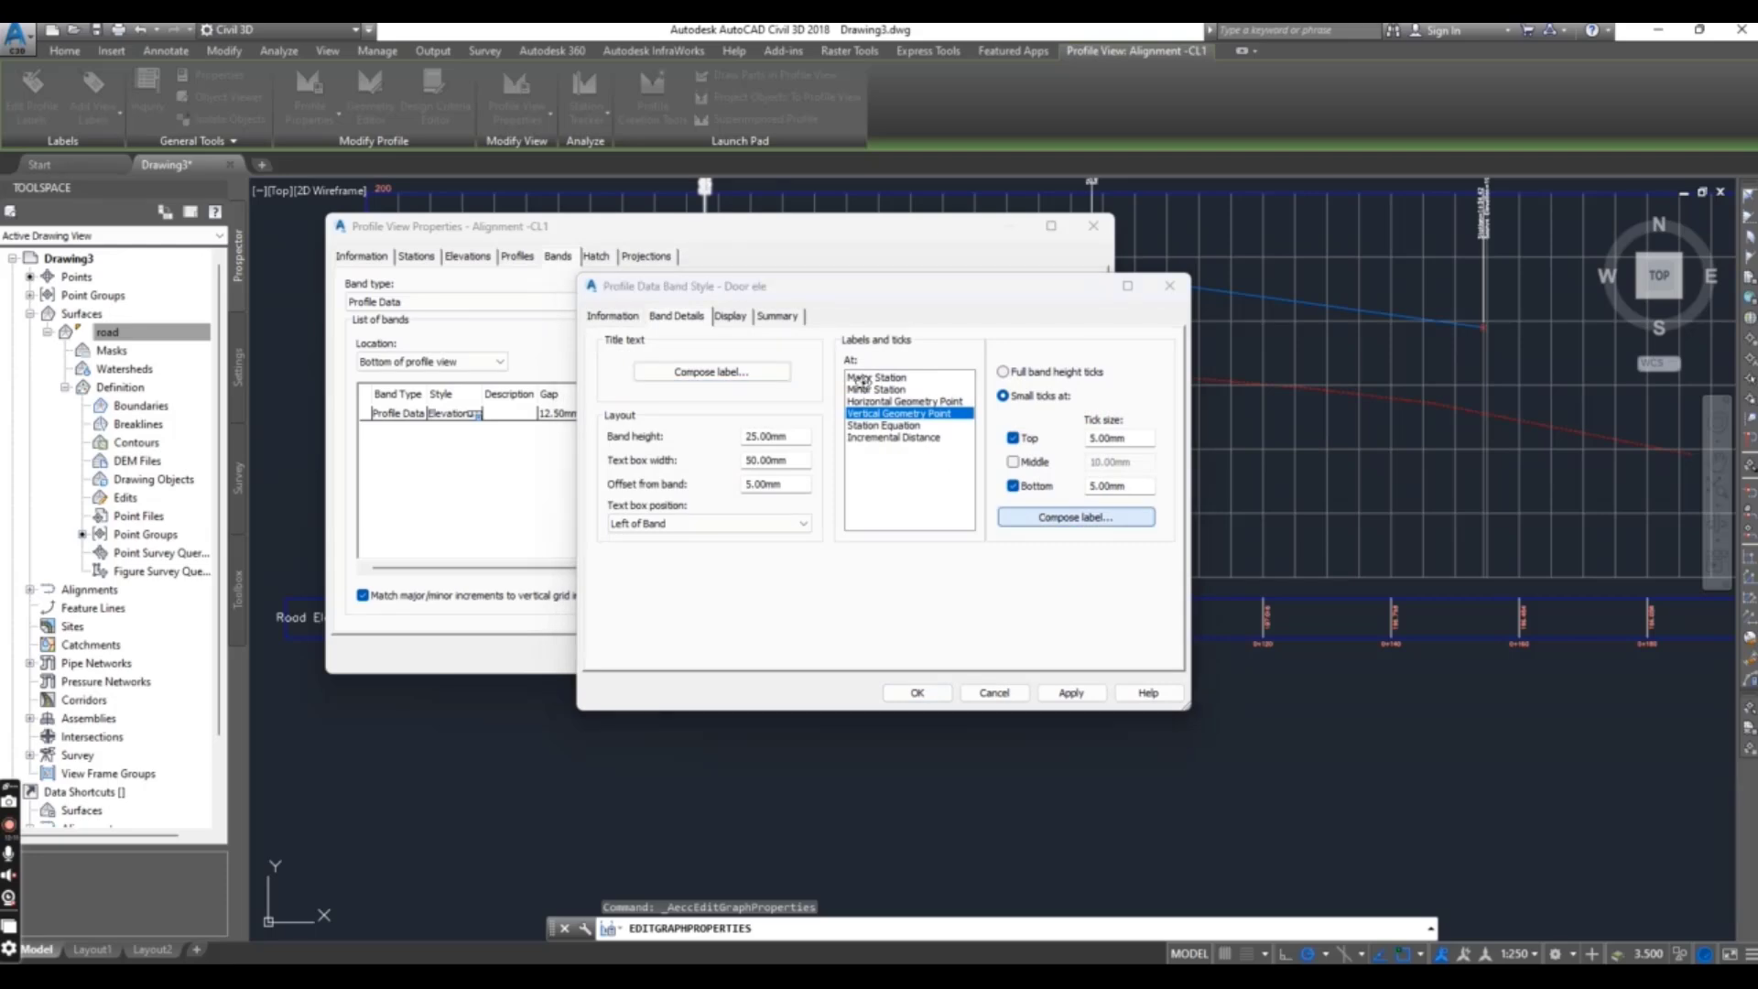
pyautogui.click(841, 361)
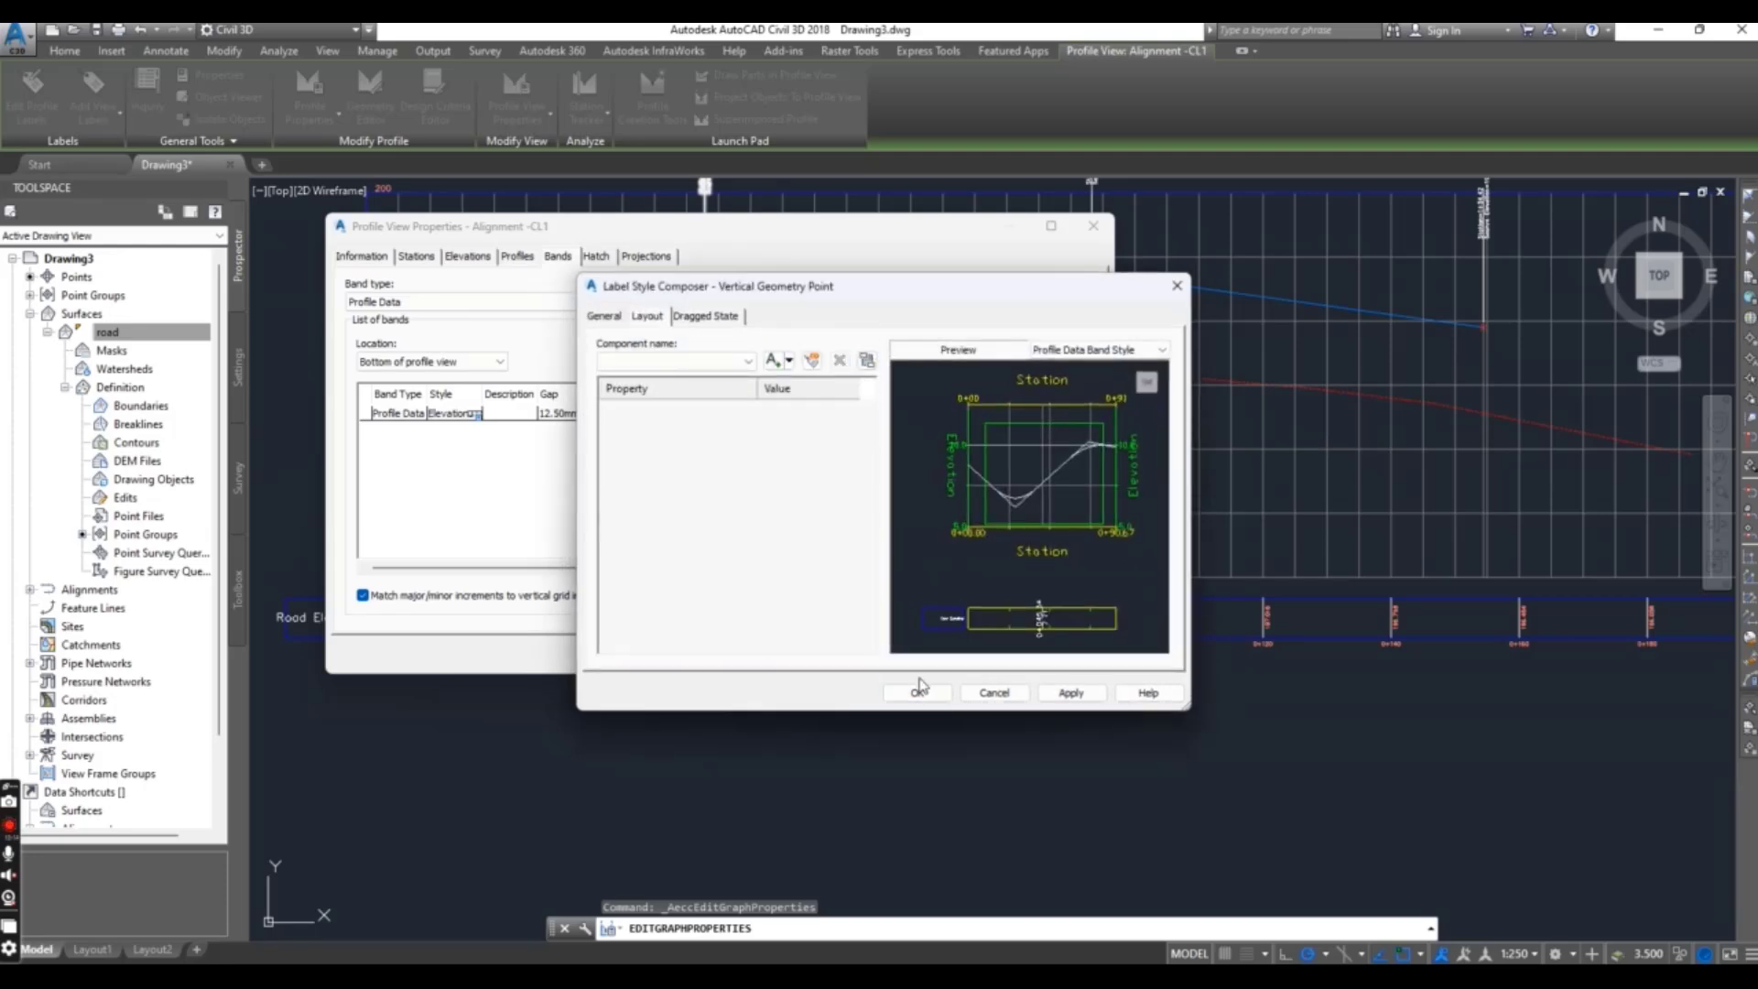
pyautogui.click(918, 693)
pyautogui.click(895, 439)
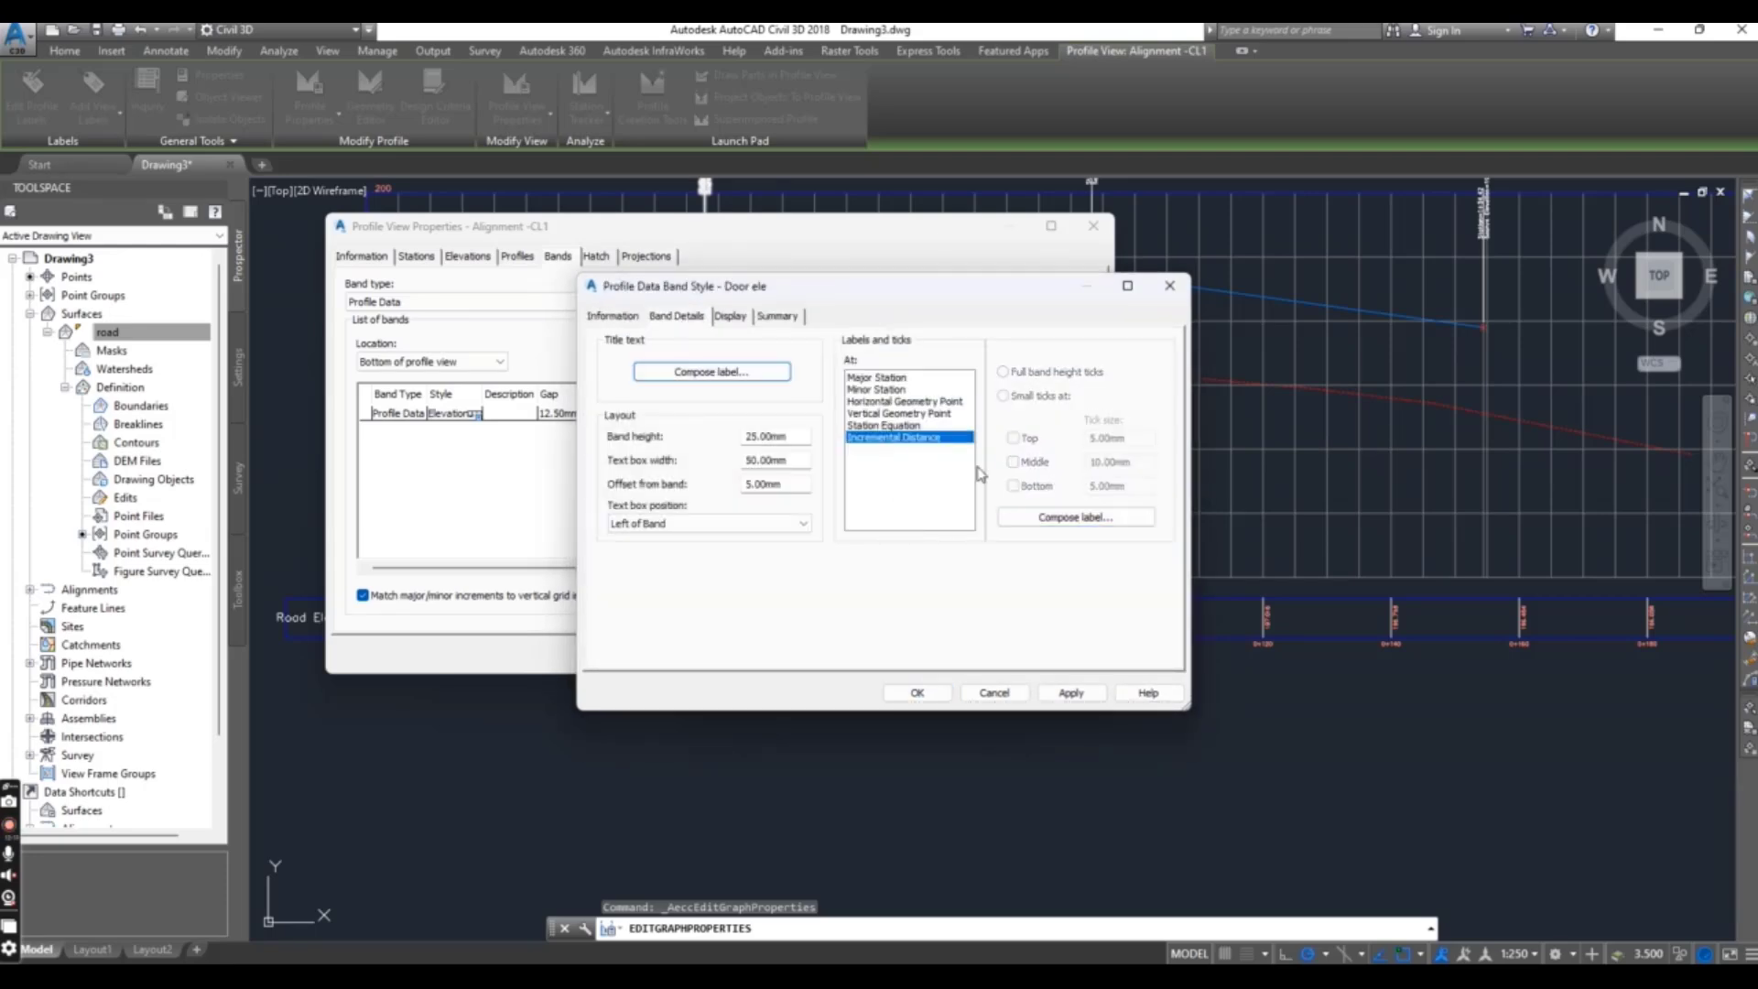
pyautogui.click(1040, 518)
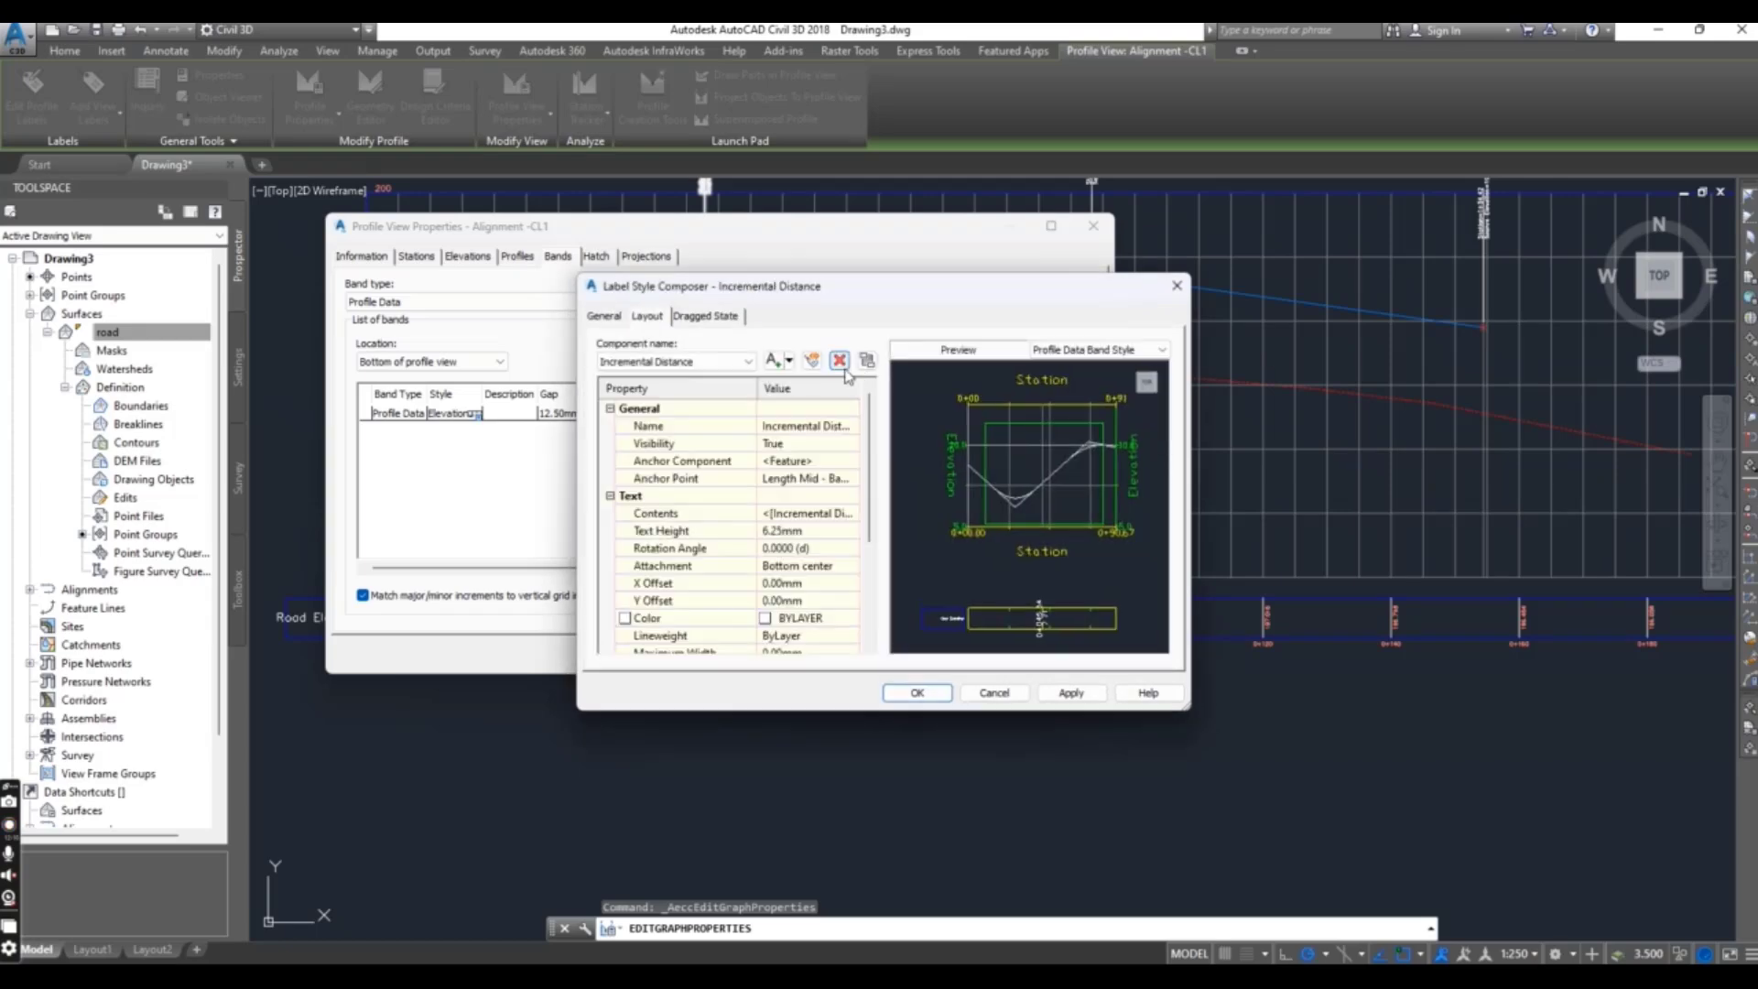
pyautogui.click(892, 694)
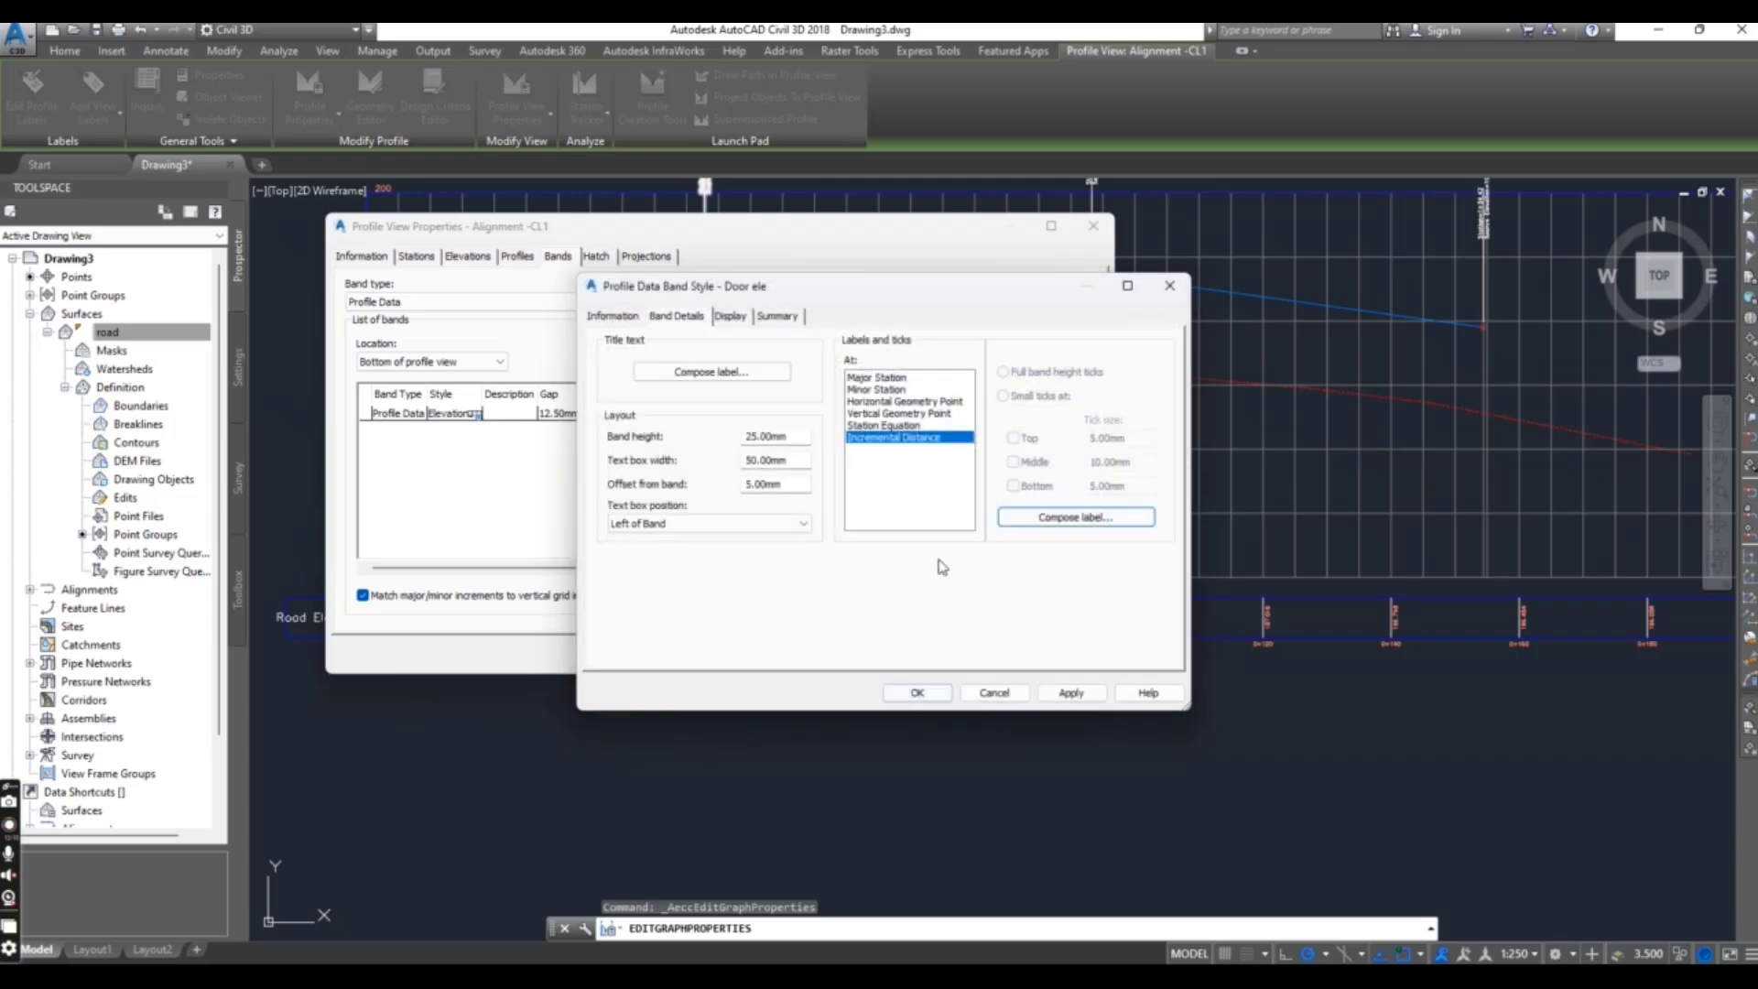
# Clear the contents of the Station Value component in the "Door ele" style's Station Equation label.
pyautogui.click(904, 427)
pyautogui.click(1076, 518)
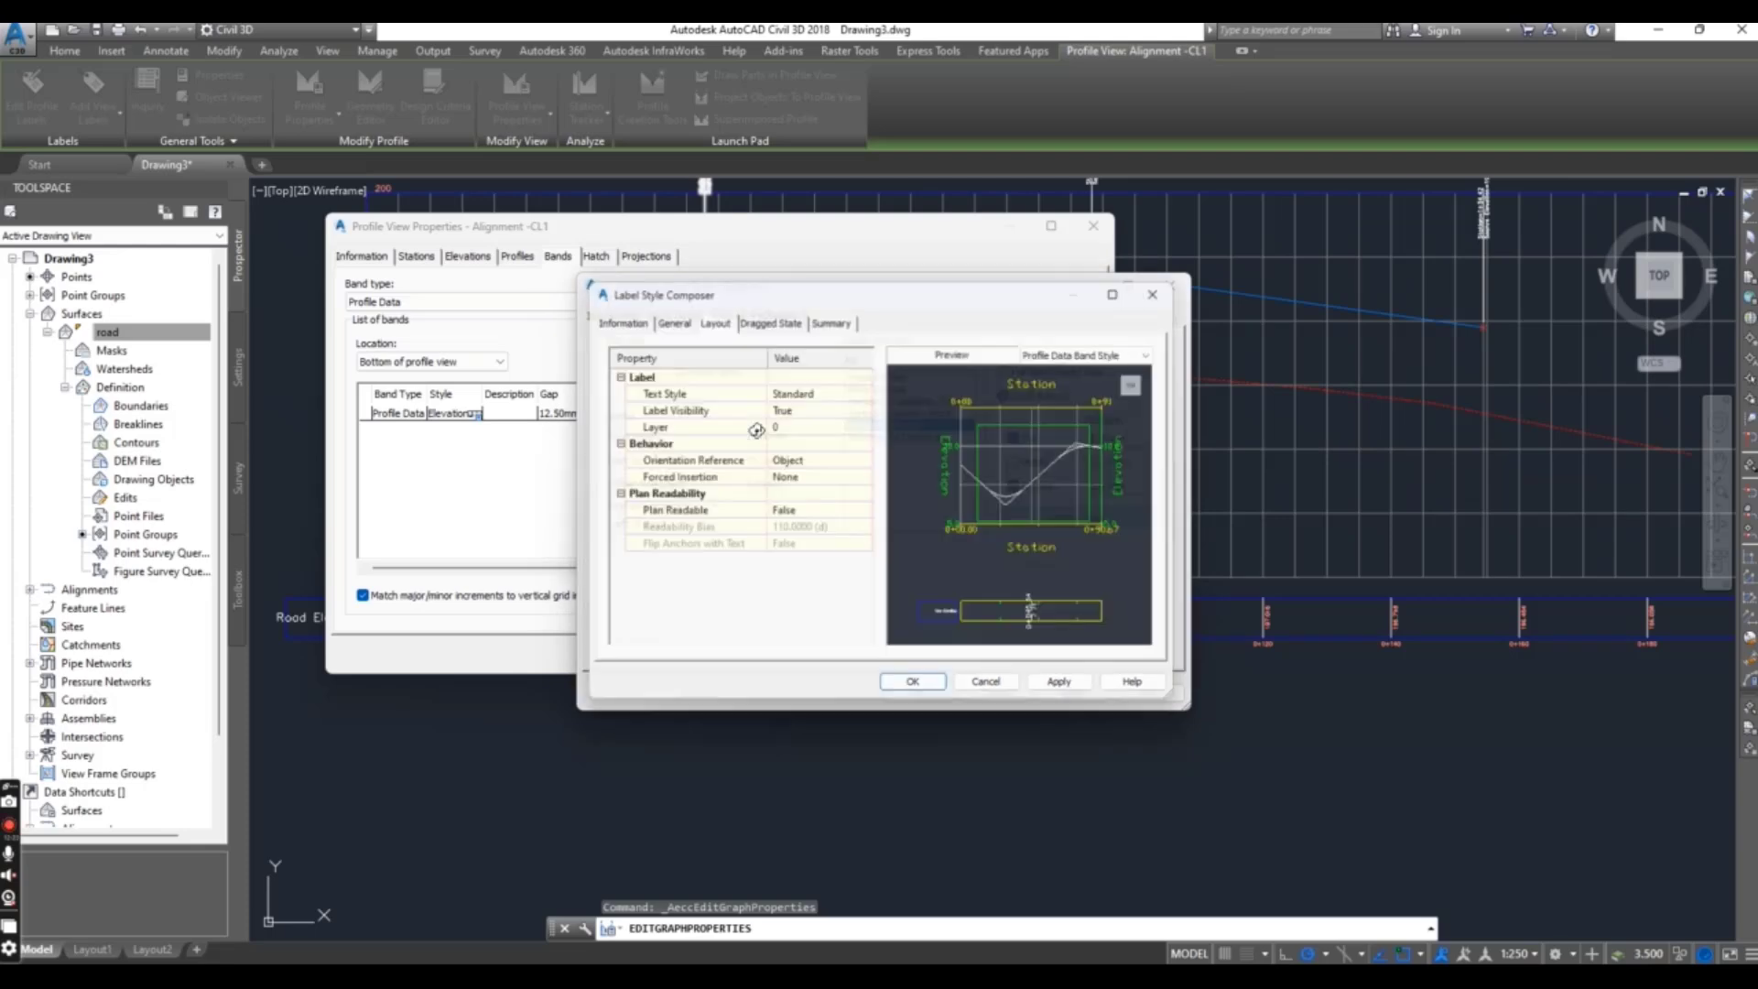
pyautogui.click(801, 513)
pyautogui.click(851, 514)
pyautogui.moveTo(1164, 410); pyautogui.dragTo(882, 386)
pyautogui.press('Delete')
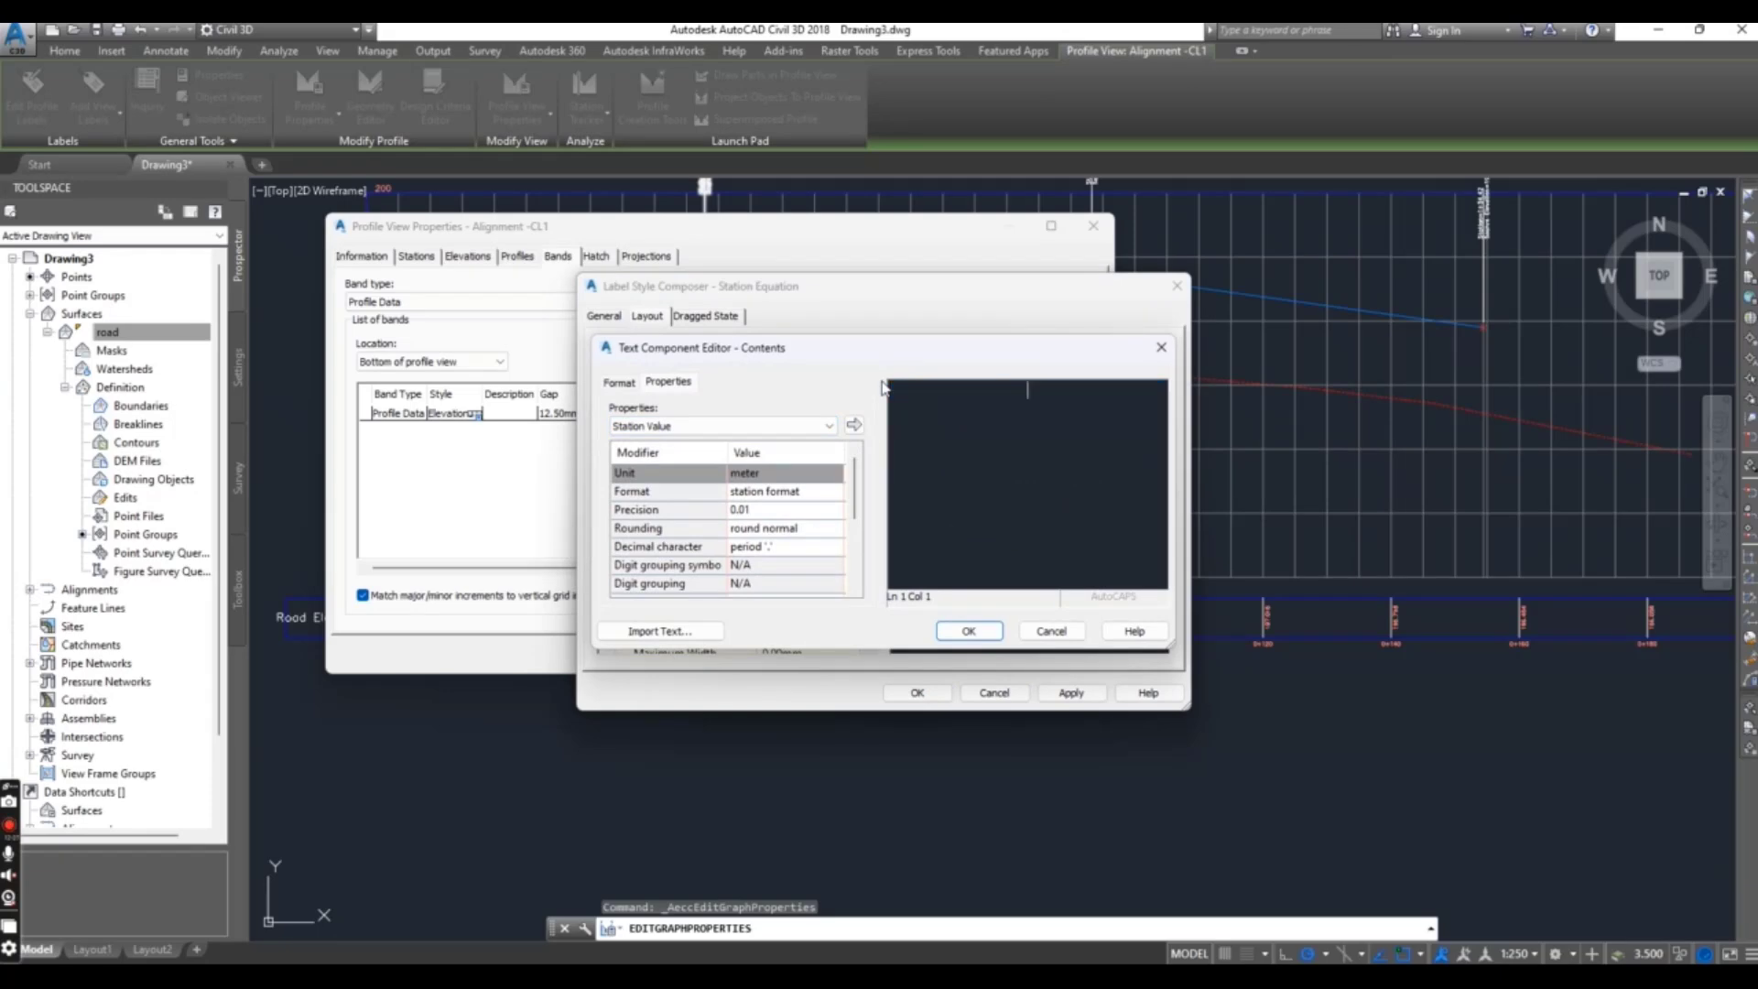
pyautogui.click(671, 427)
pyautogui.click(673, 467)
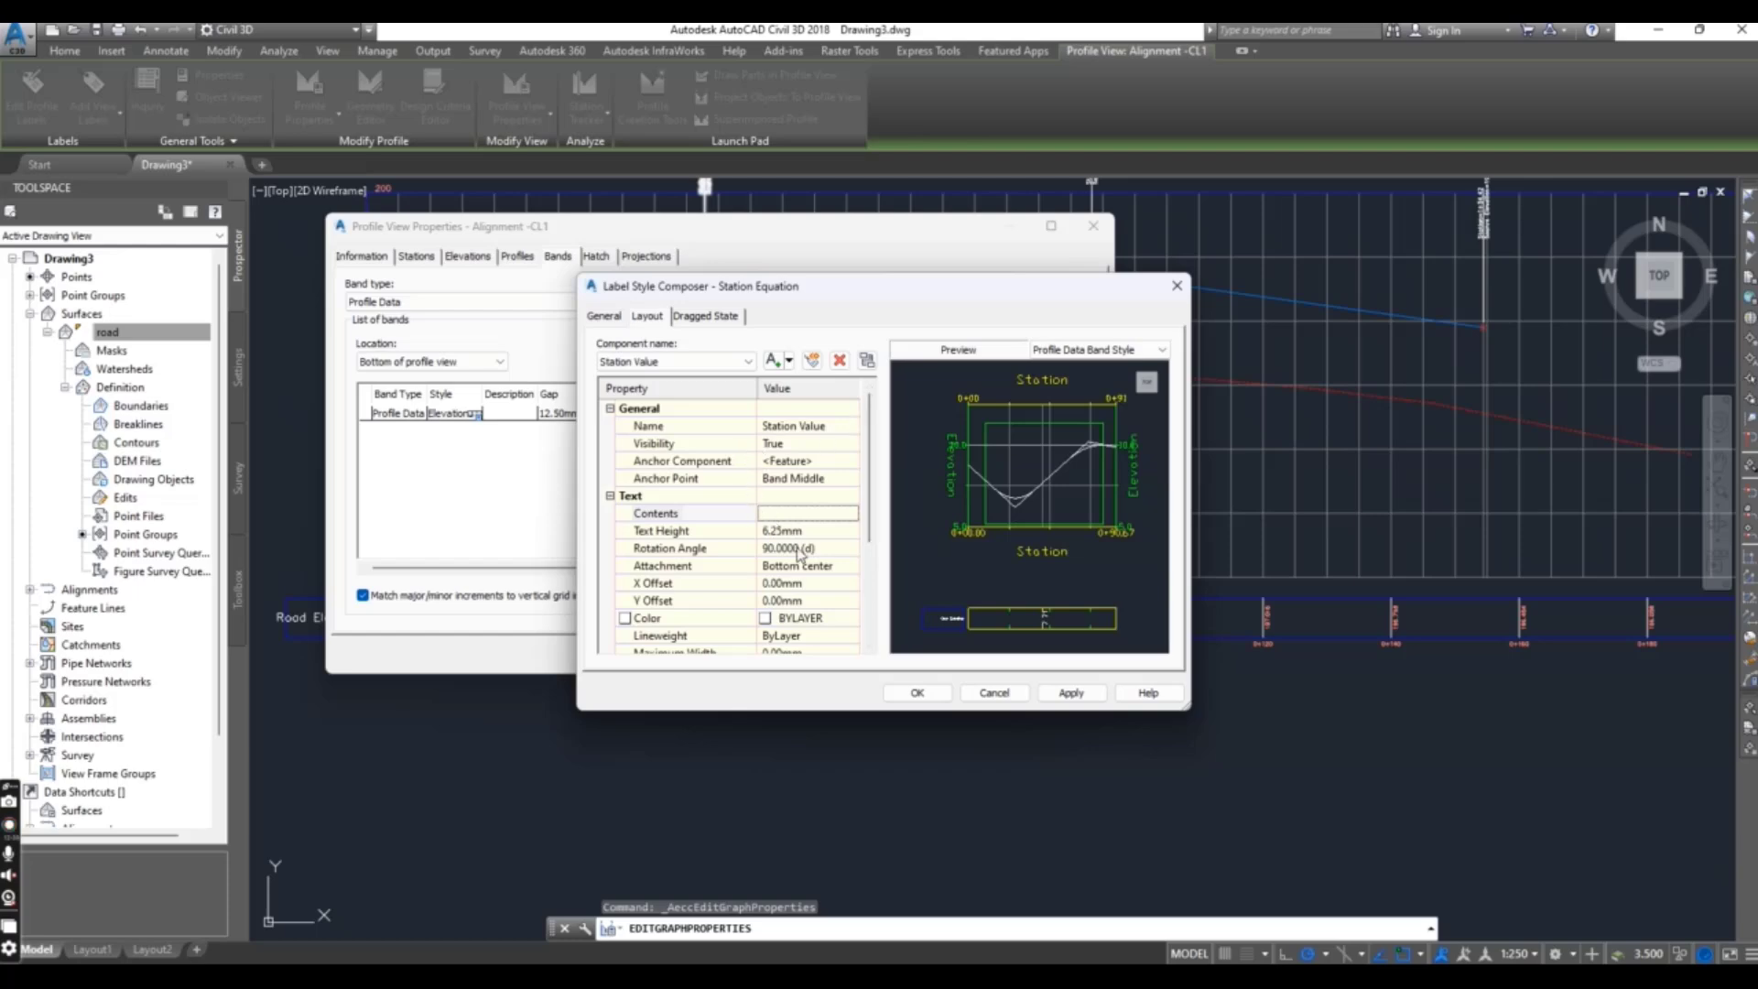
# Replace the contents of the Station Equation label's Profile1 Elevation component with the Profile1 Elevation property and accept the label.
pyautogui.click(651, 361)
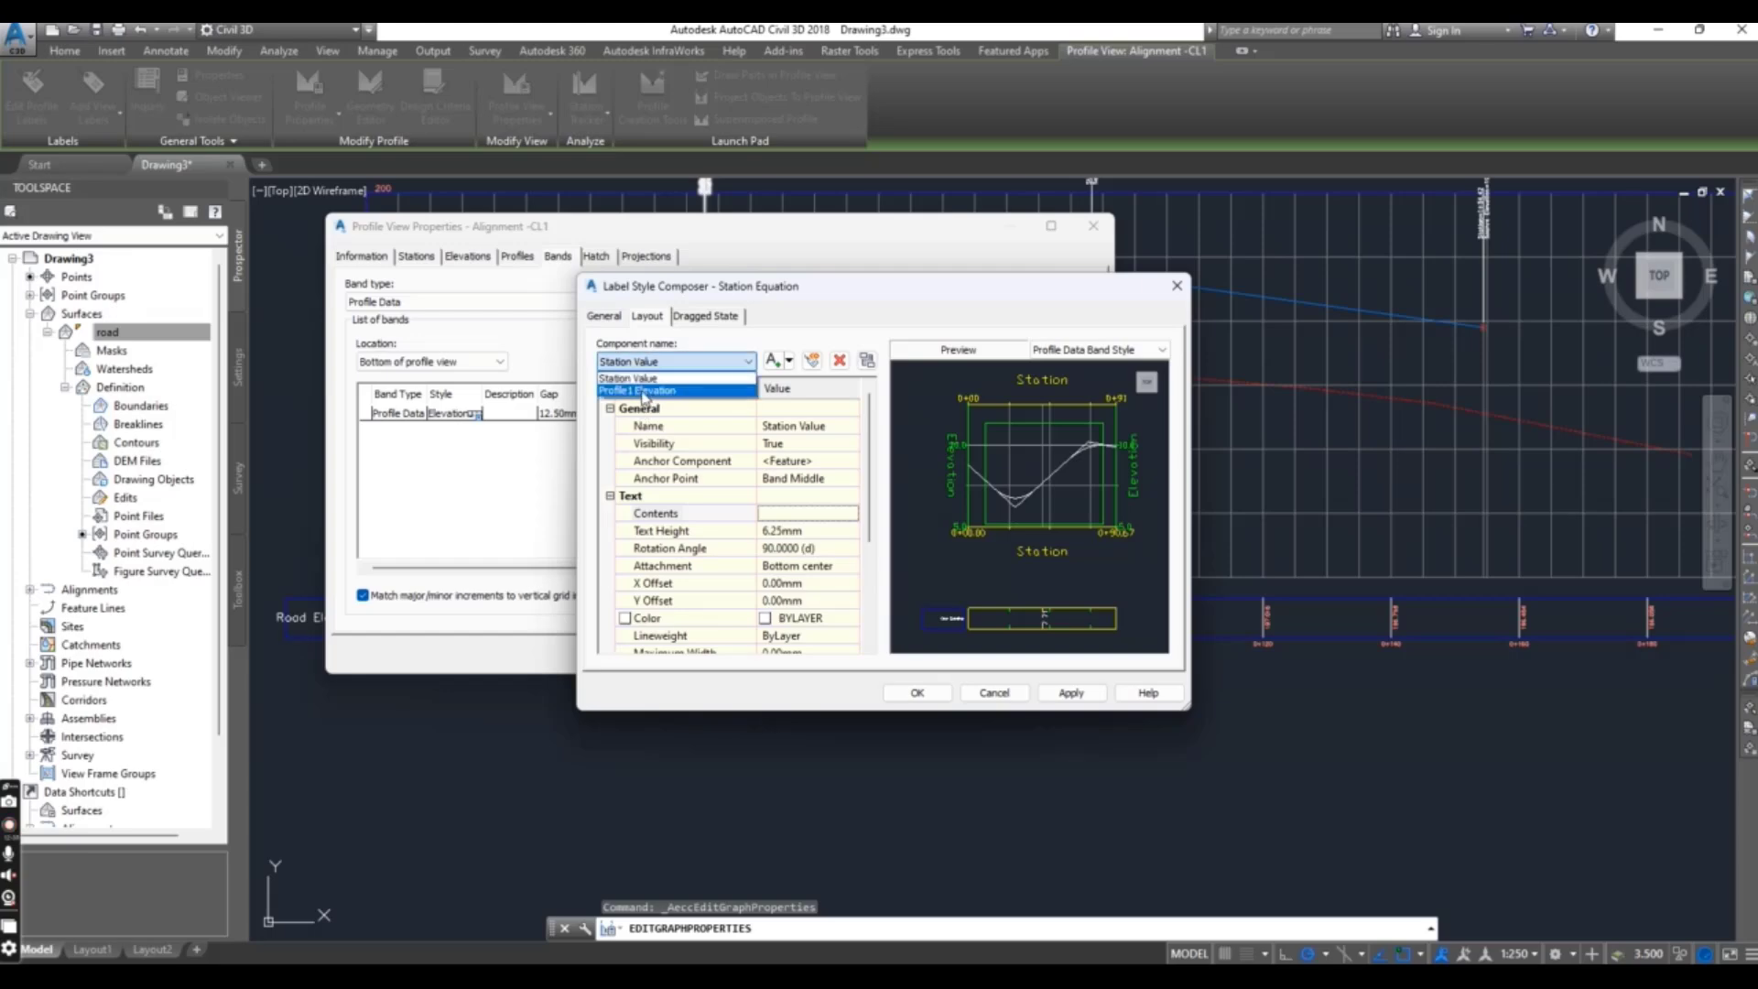
pyautogui.click(645, 392)
pyautogui.click(846, 514)
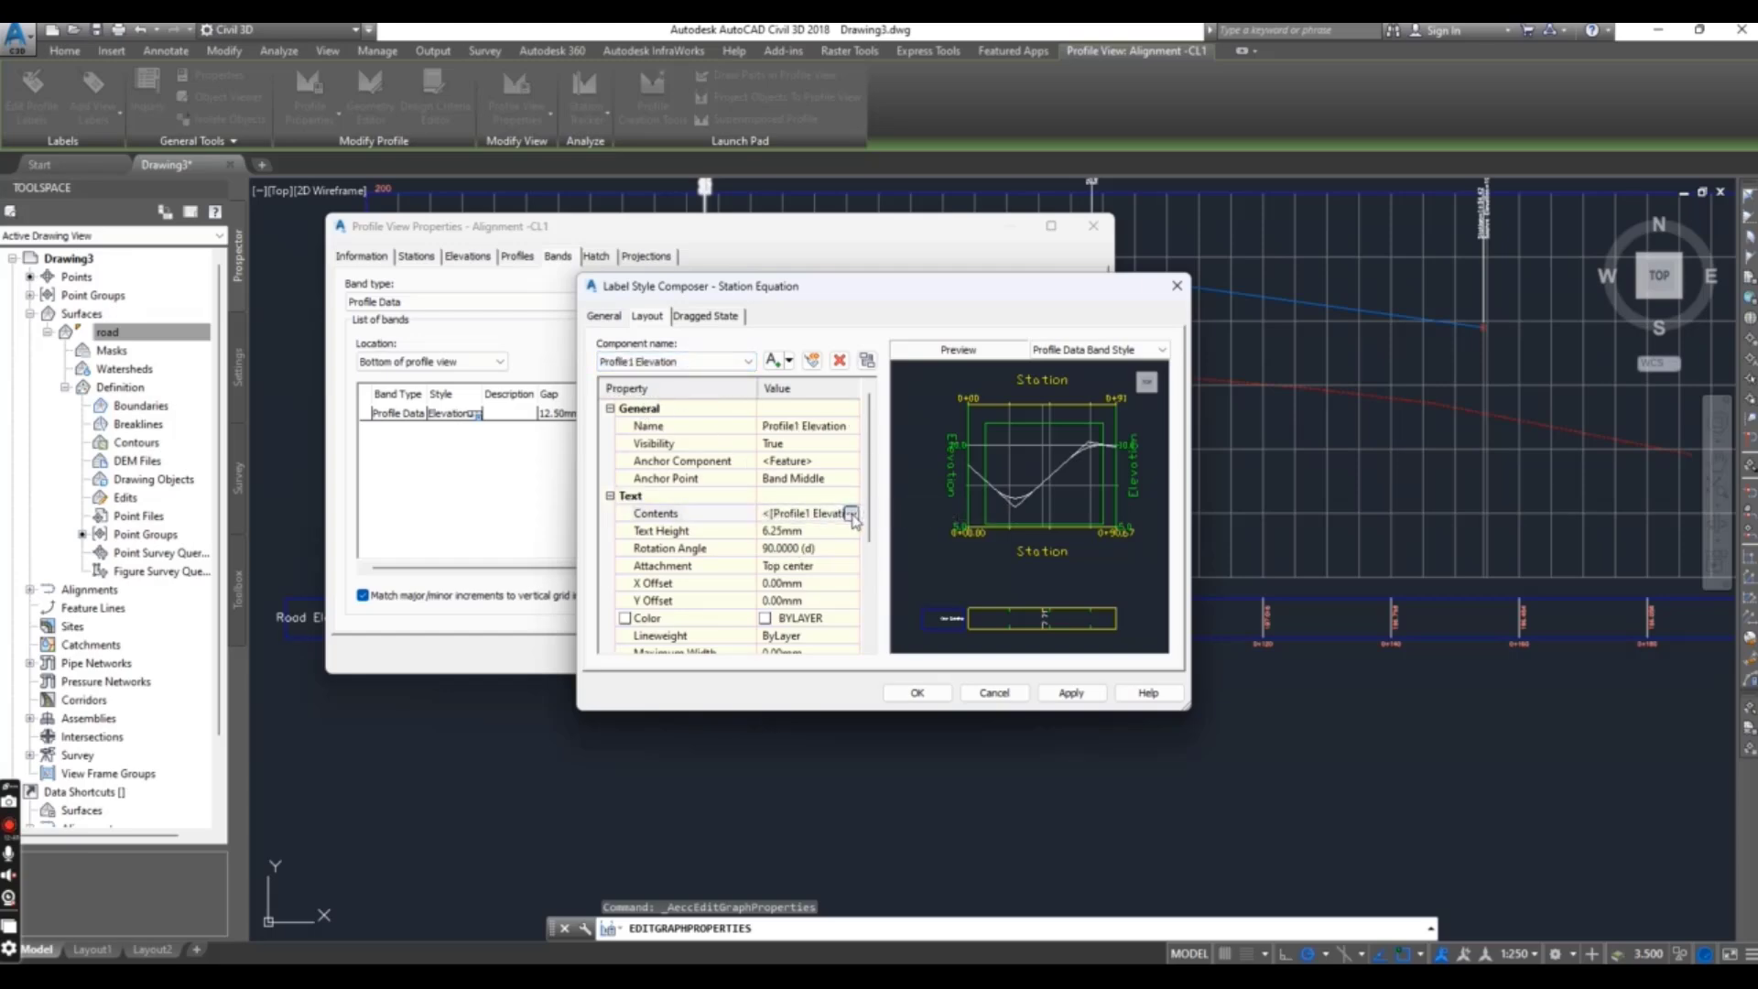
pyautogui.click(851, 514)
pyautogui.moveTo(1103, 409); pyautogui.dragTo(933, 400)
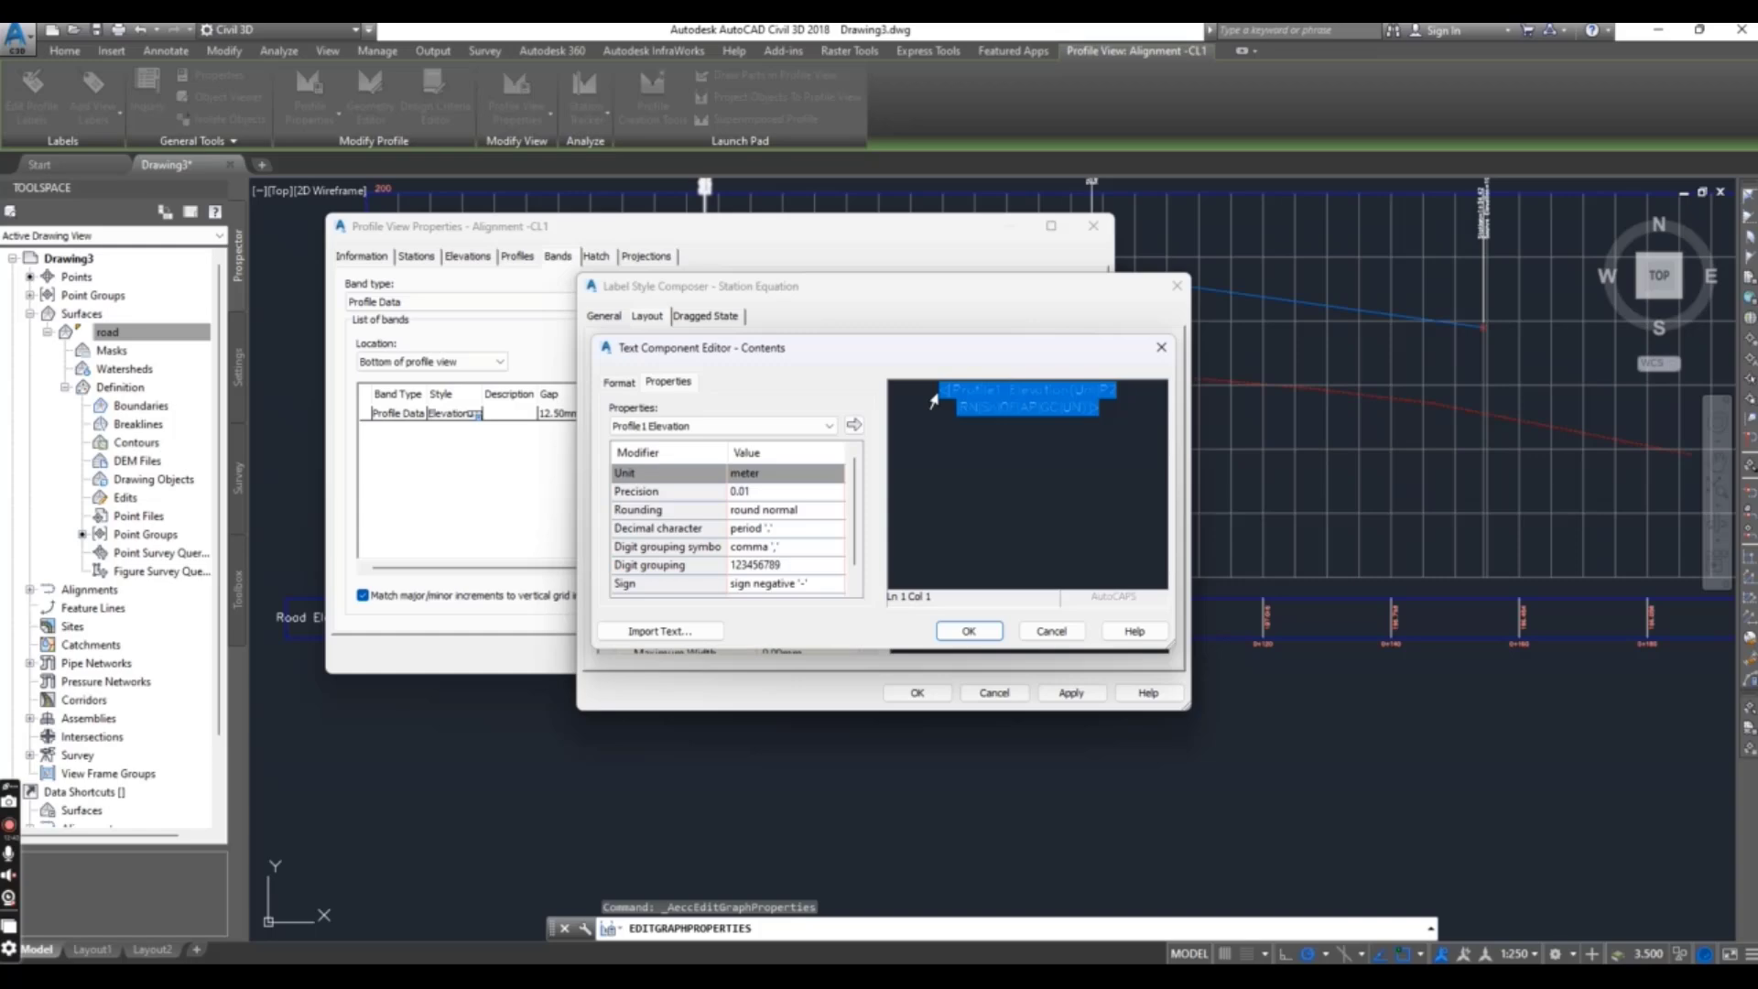
pyautogui.press('Delete')
pyautogui.click(724, 425)
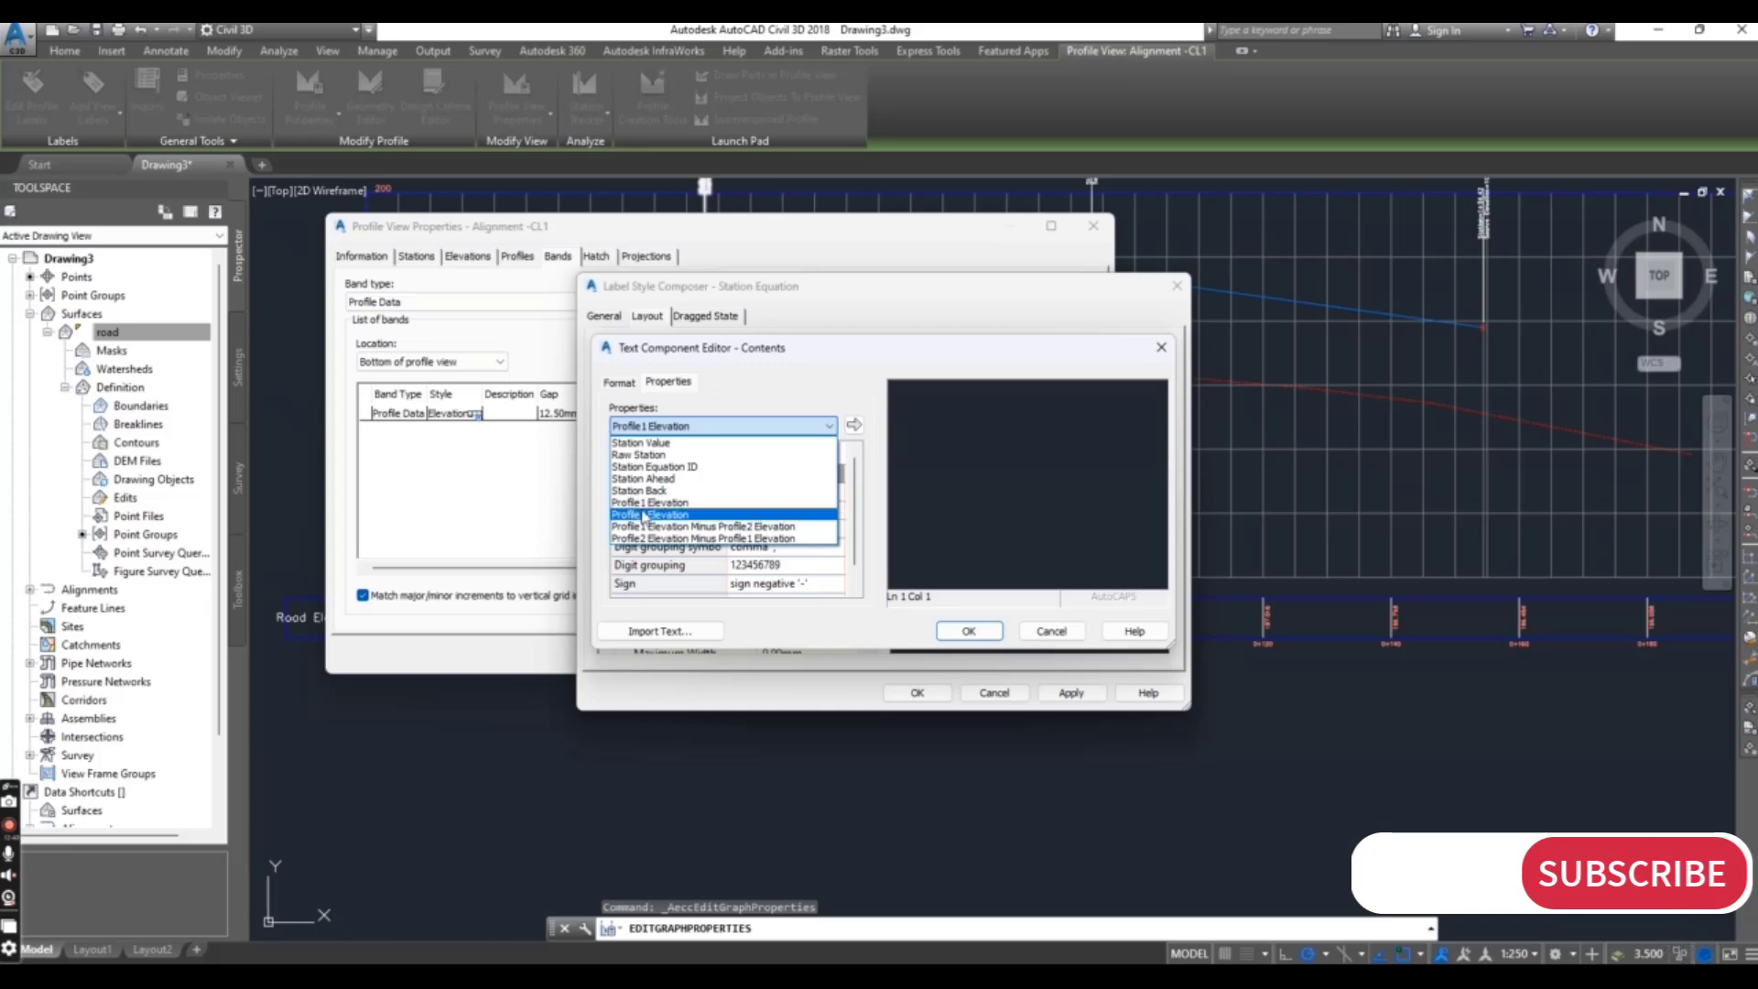
pyautogui.click(645, 503)
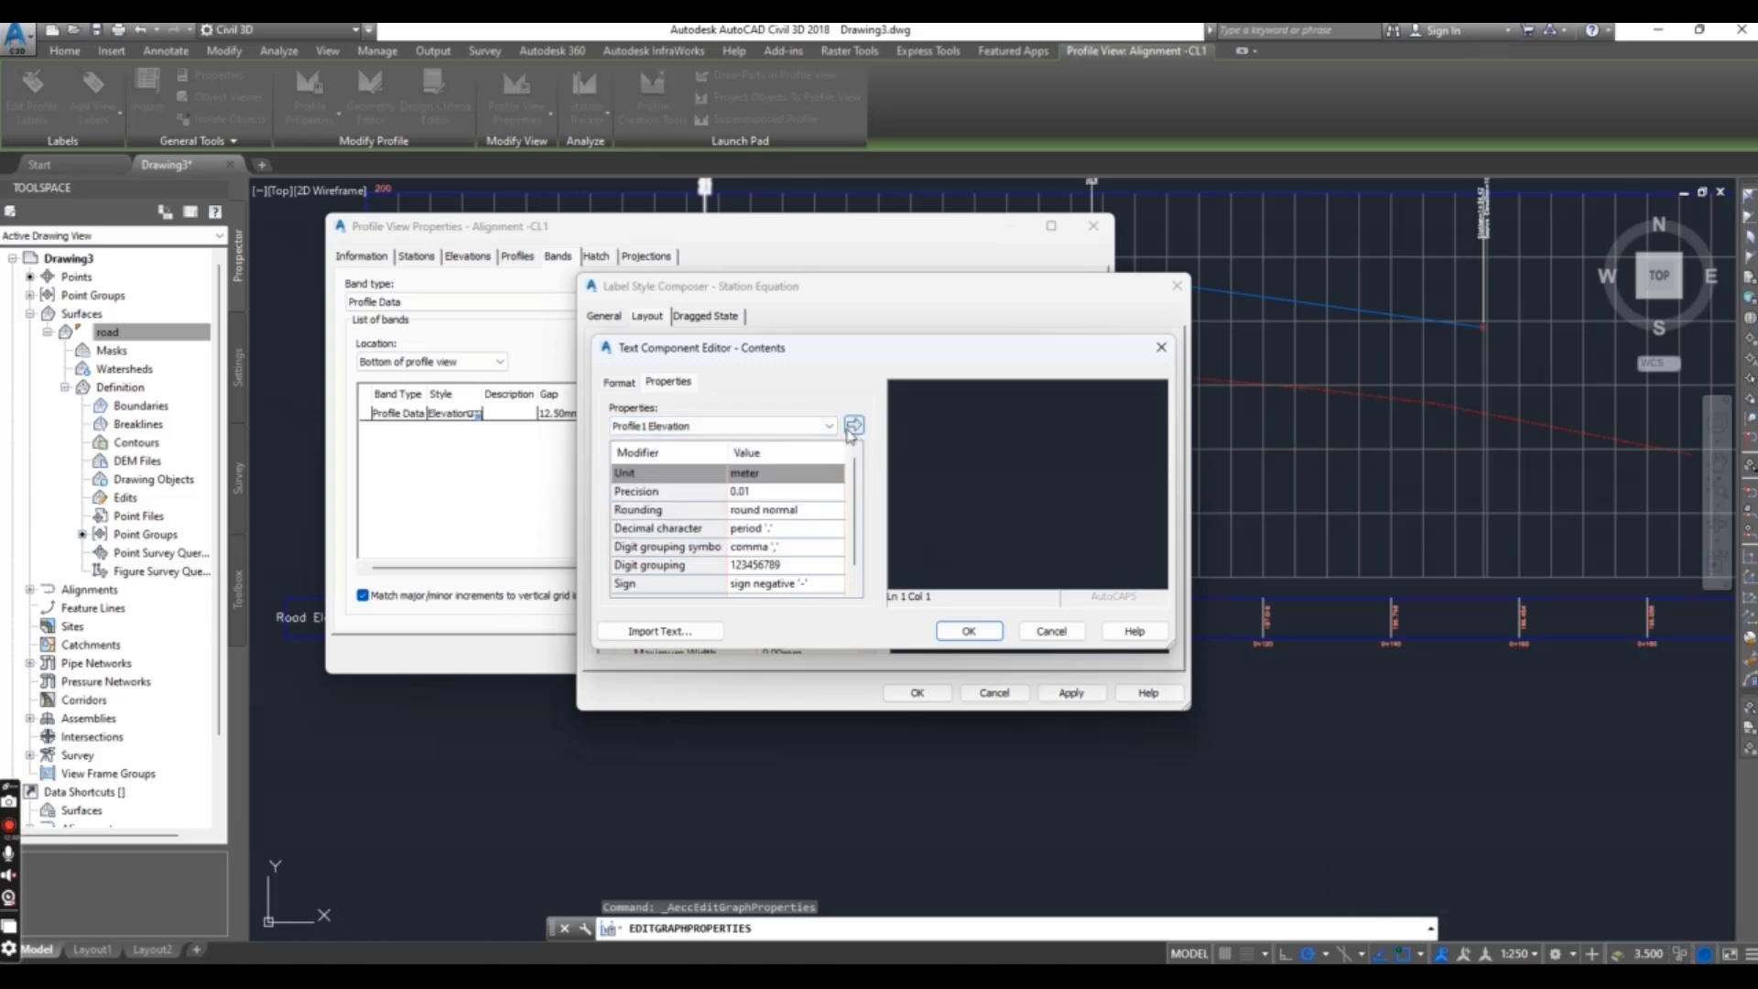
pyautogui.click(853, 425)
pyautogui.click(968, 630)
pyautogui.click(917, 692)
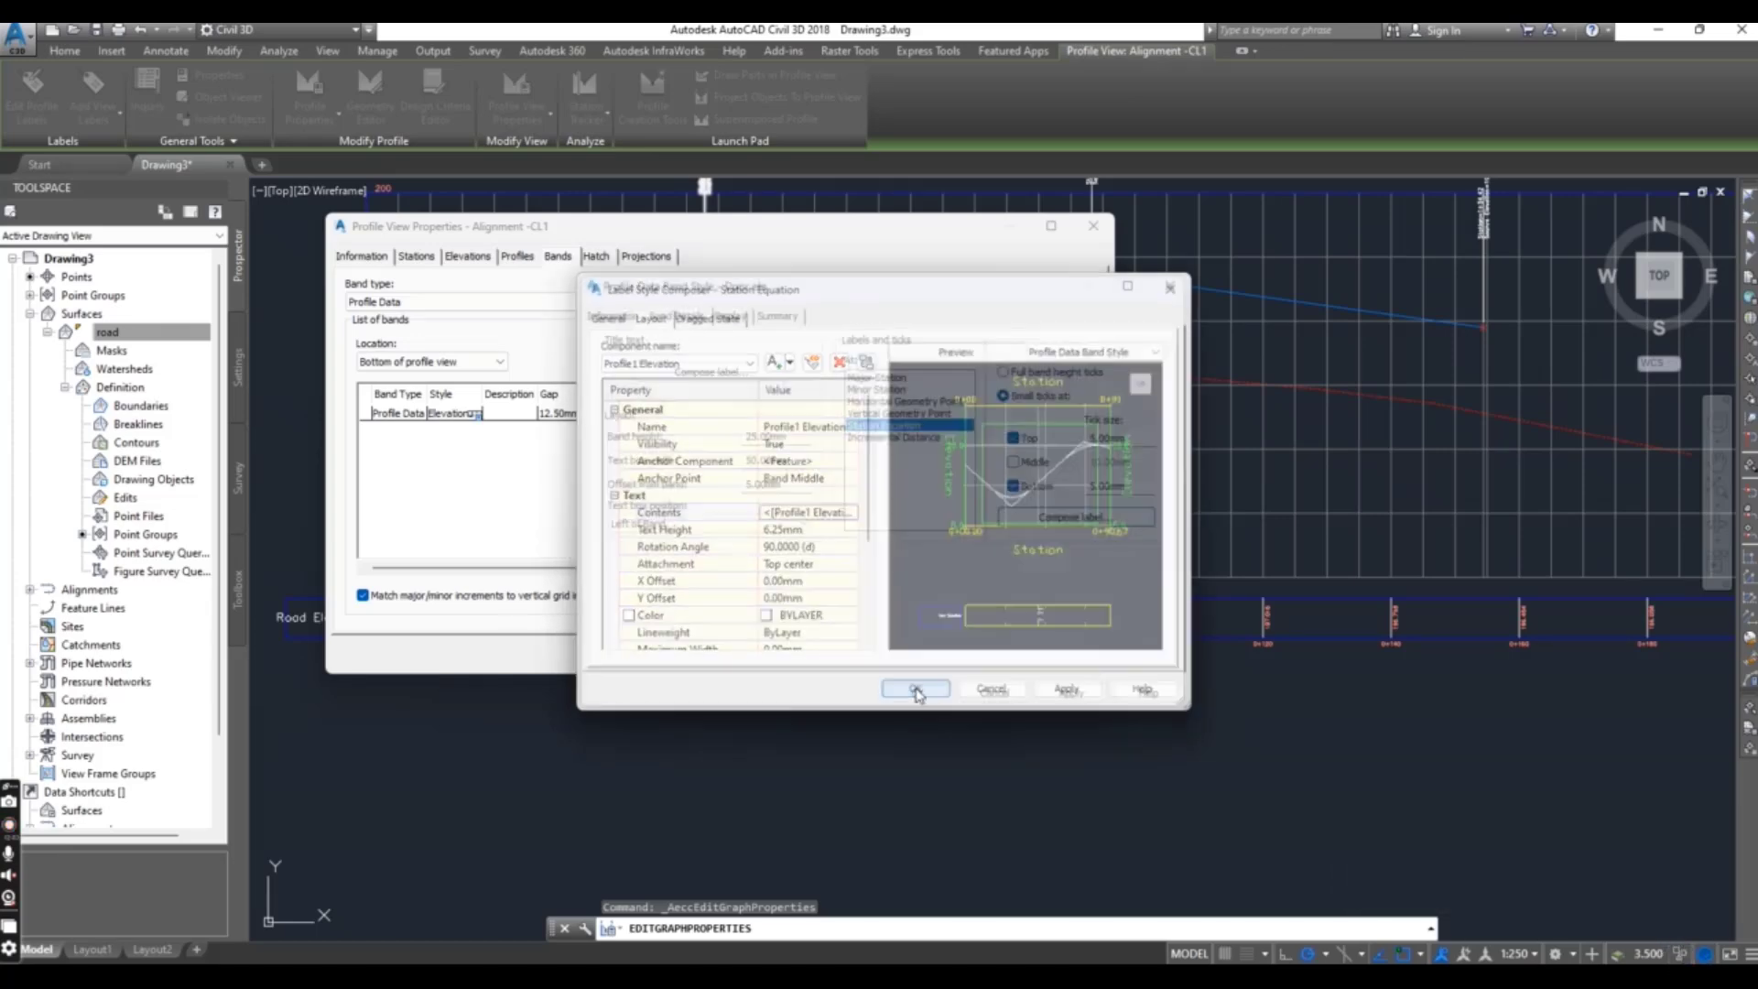
# Accept the "Door ele" band style and add it as a Profile Data band at the bottom of the profile view.
pyautogui.click(918, 693)
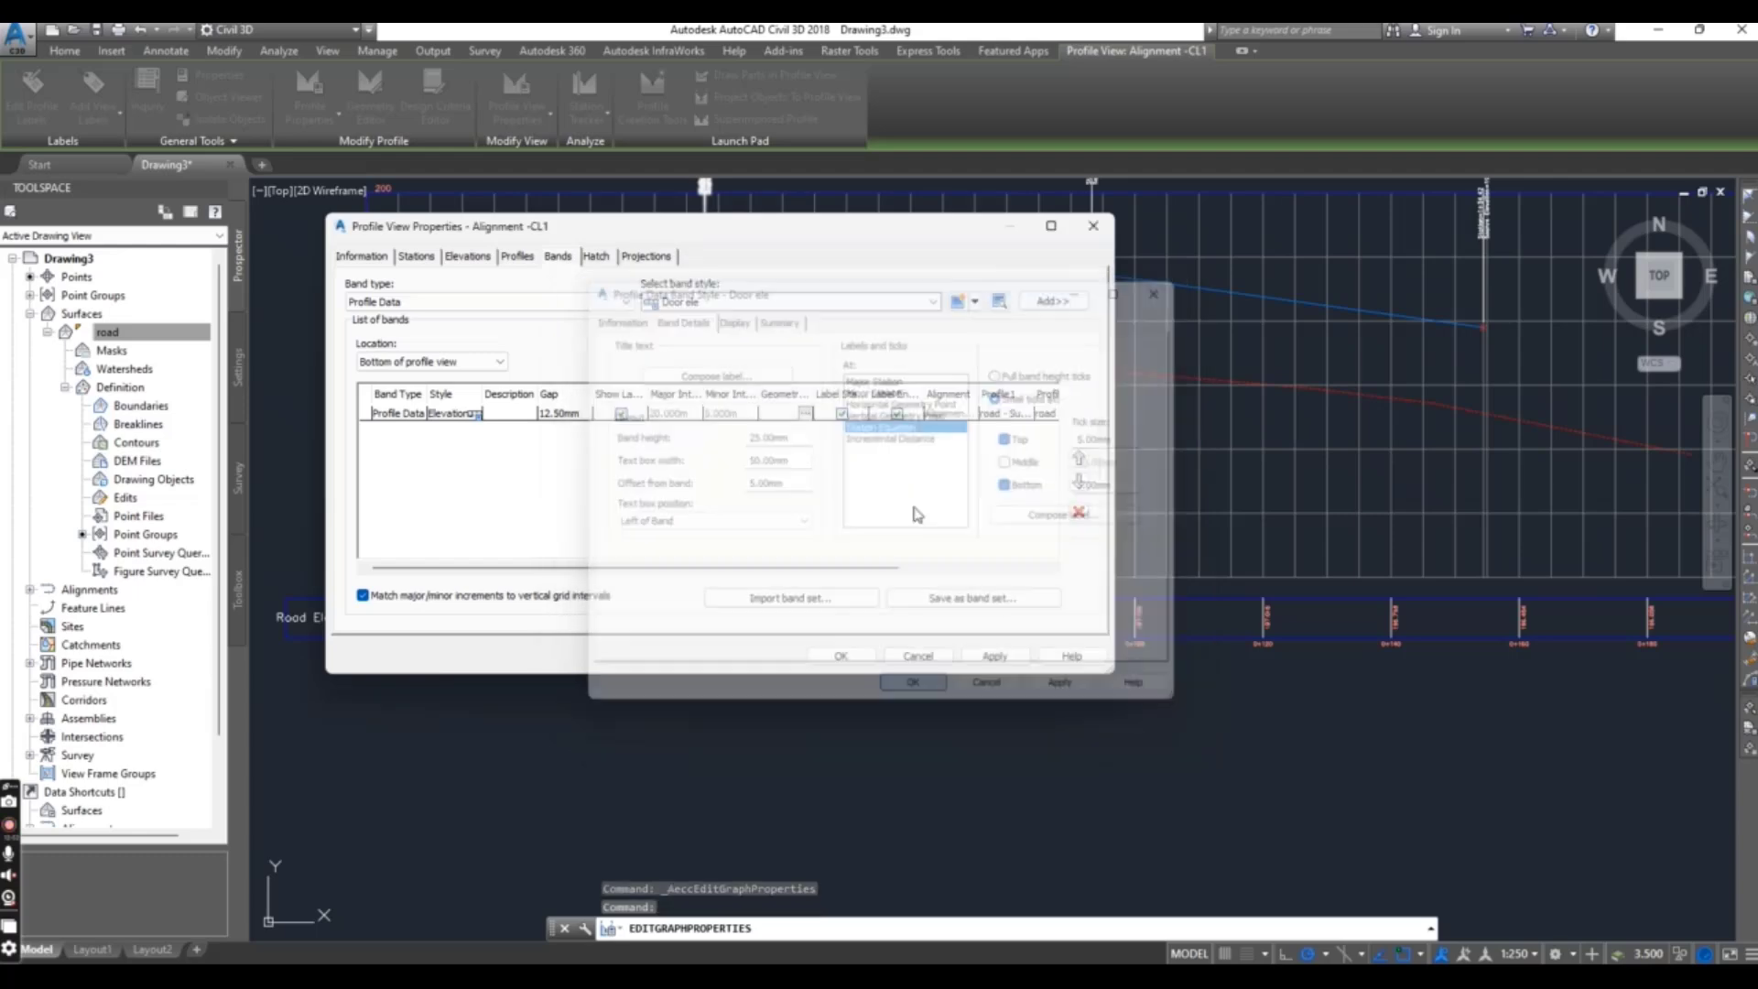
pyautogui.click(1051, 302)
pyautogui.click(802, 722)
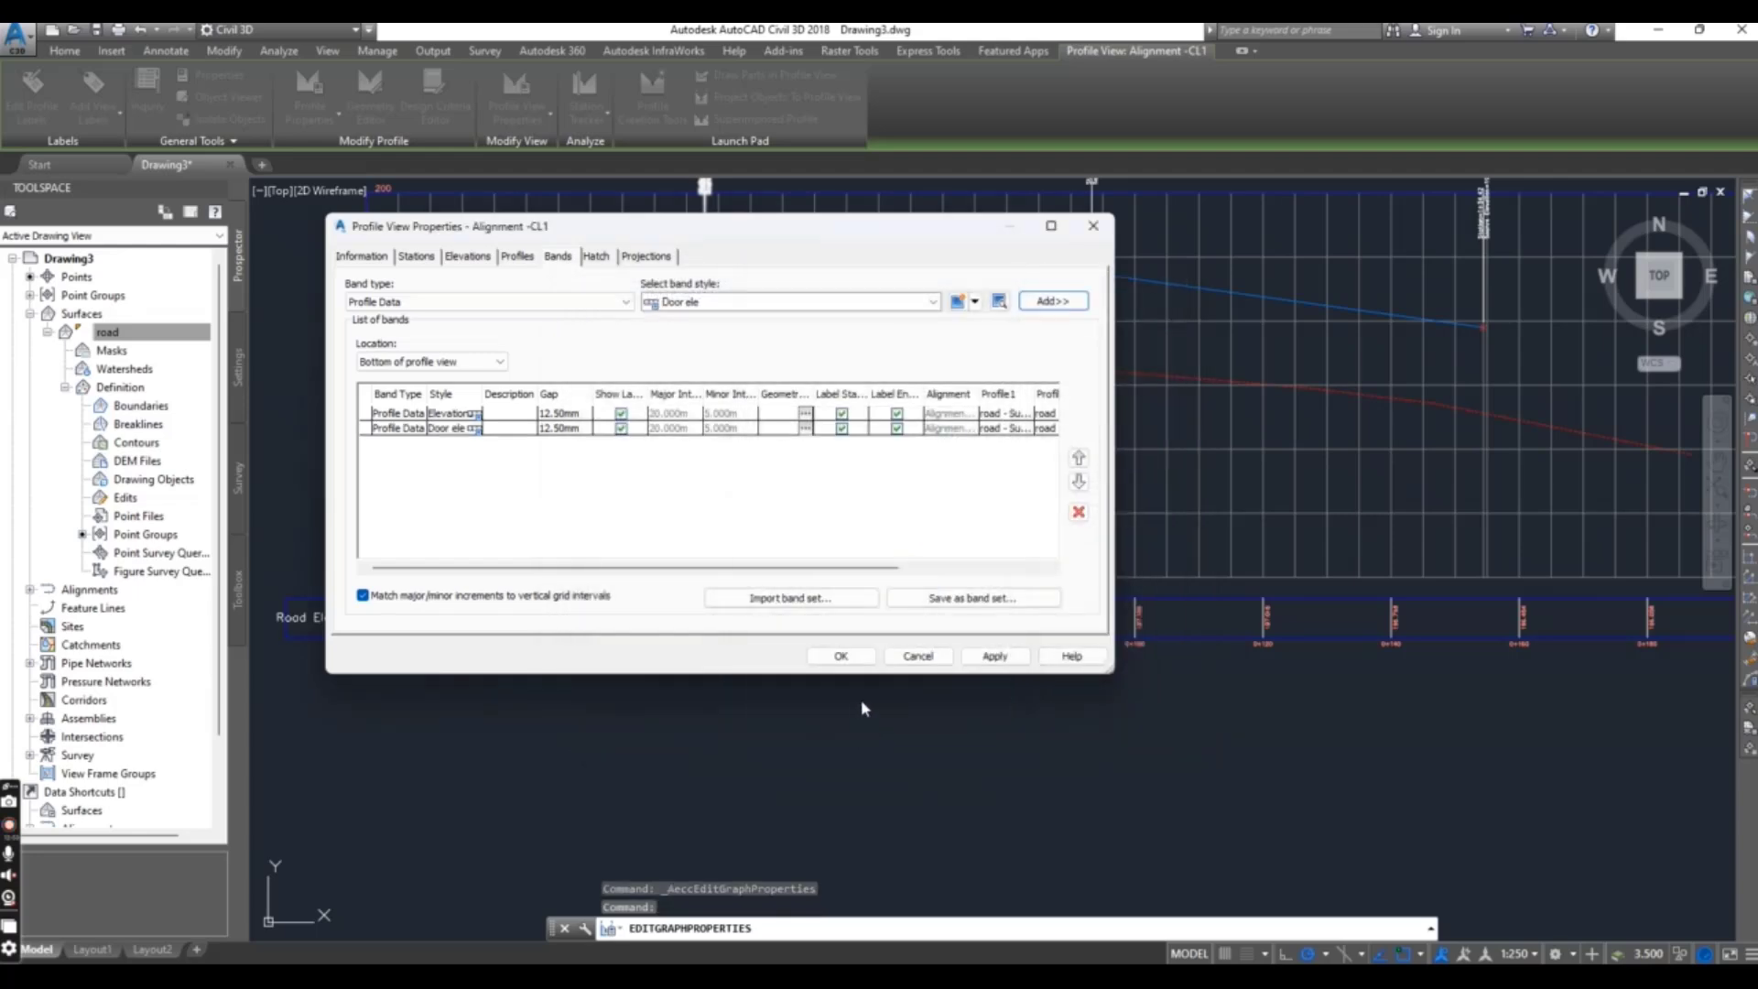
# Set both Profile1 and Profile2 of the "Door ele" band to Door ele and accept the profile view properties.
pyautogui.moveTo(829, 568); pyautogui.dragTo(978, 567)
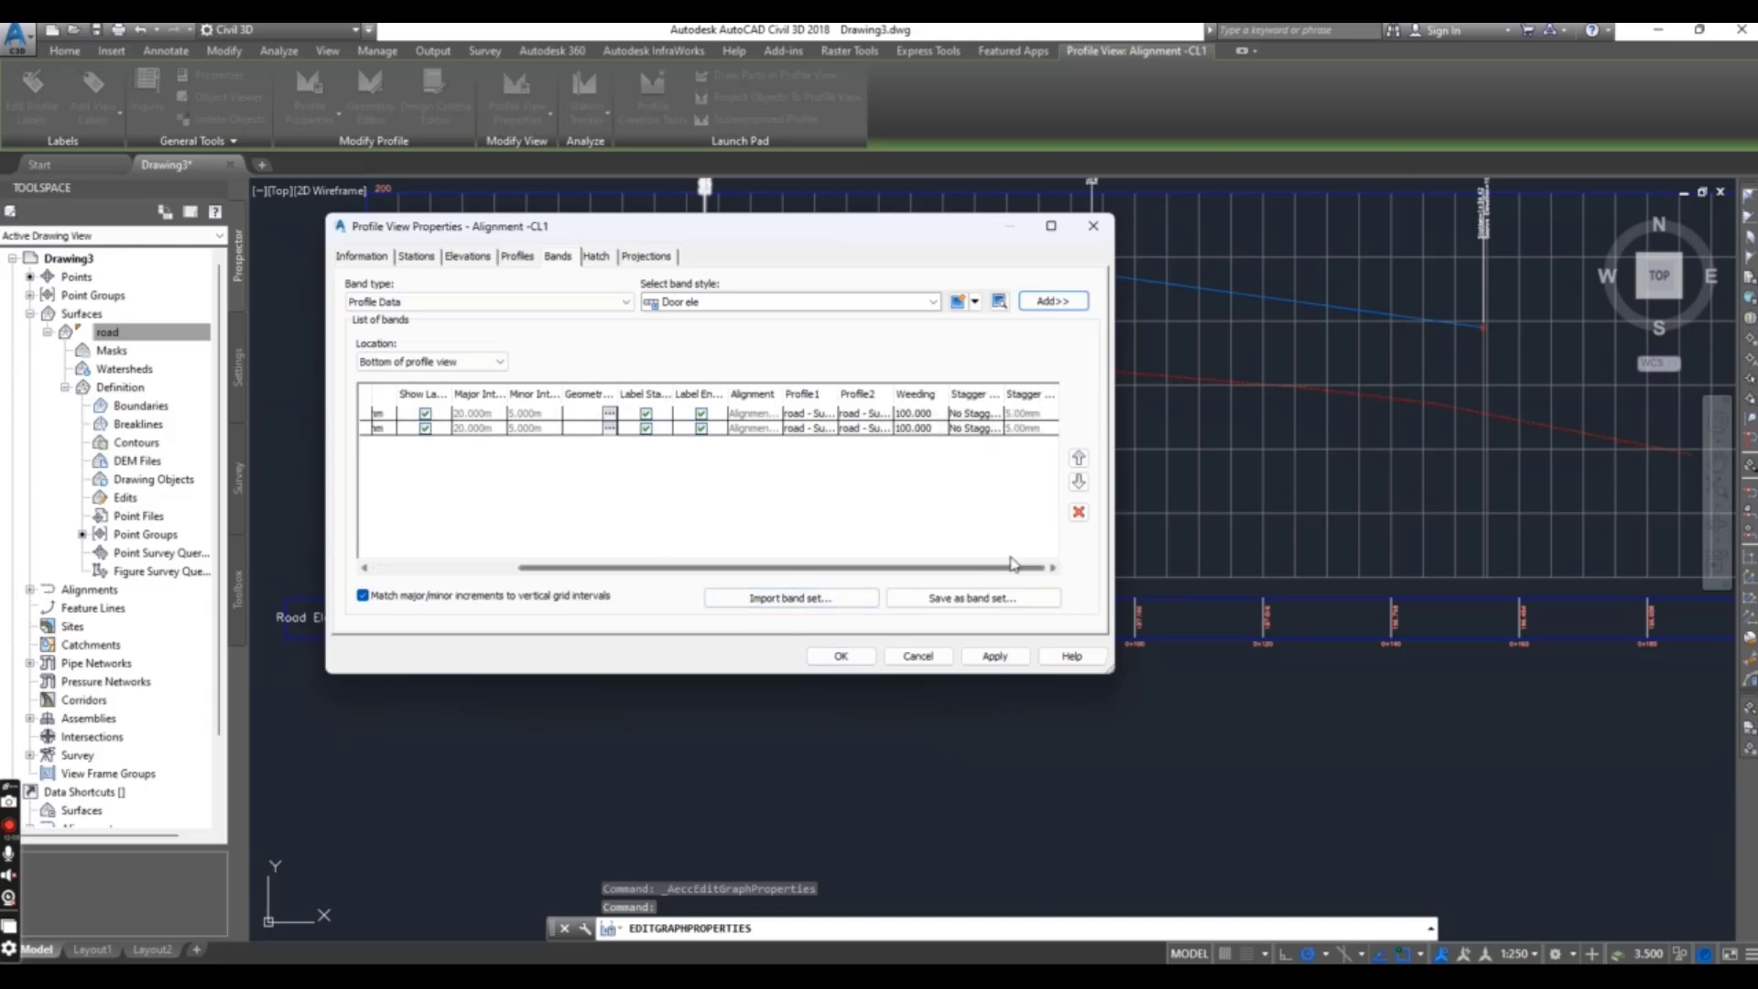
pyautogui.click(806, 430)
pyautogui.click(807, 431)
pyautogui.click(814, 467)
pyautogui.click(862, 429)
pyautogui.click(860, 446)
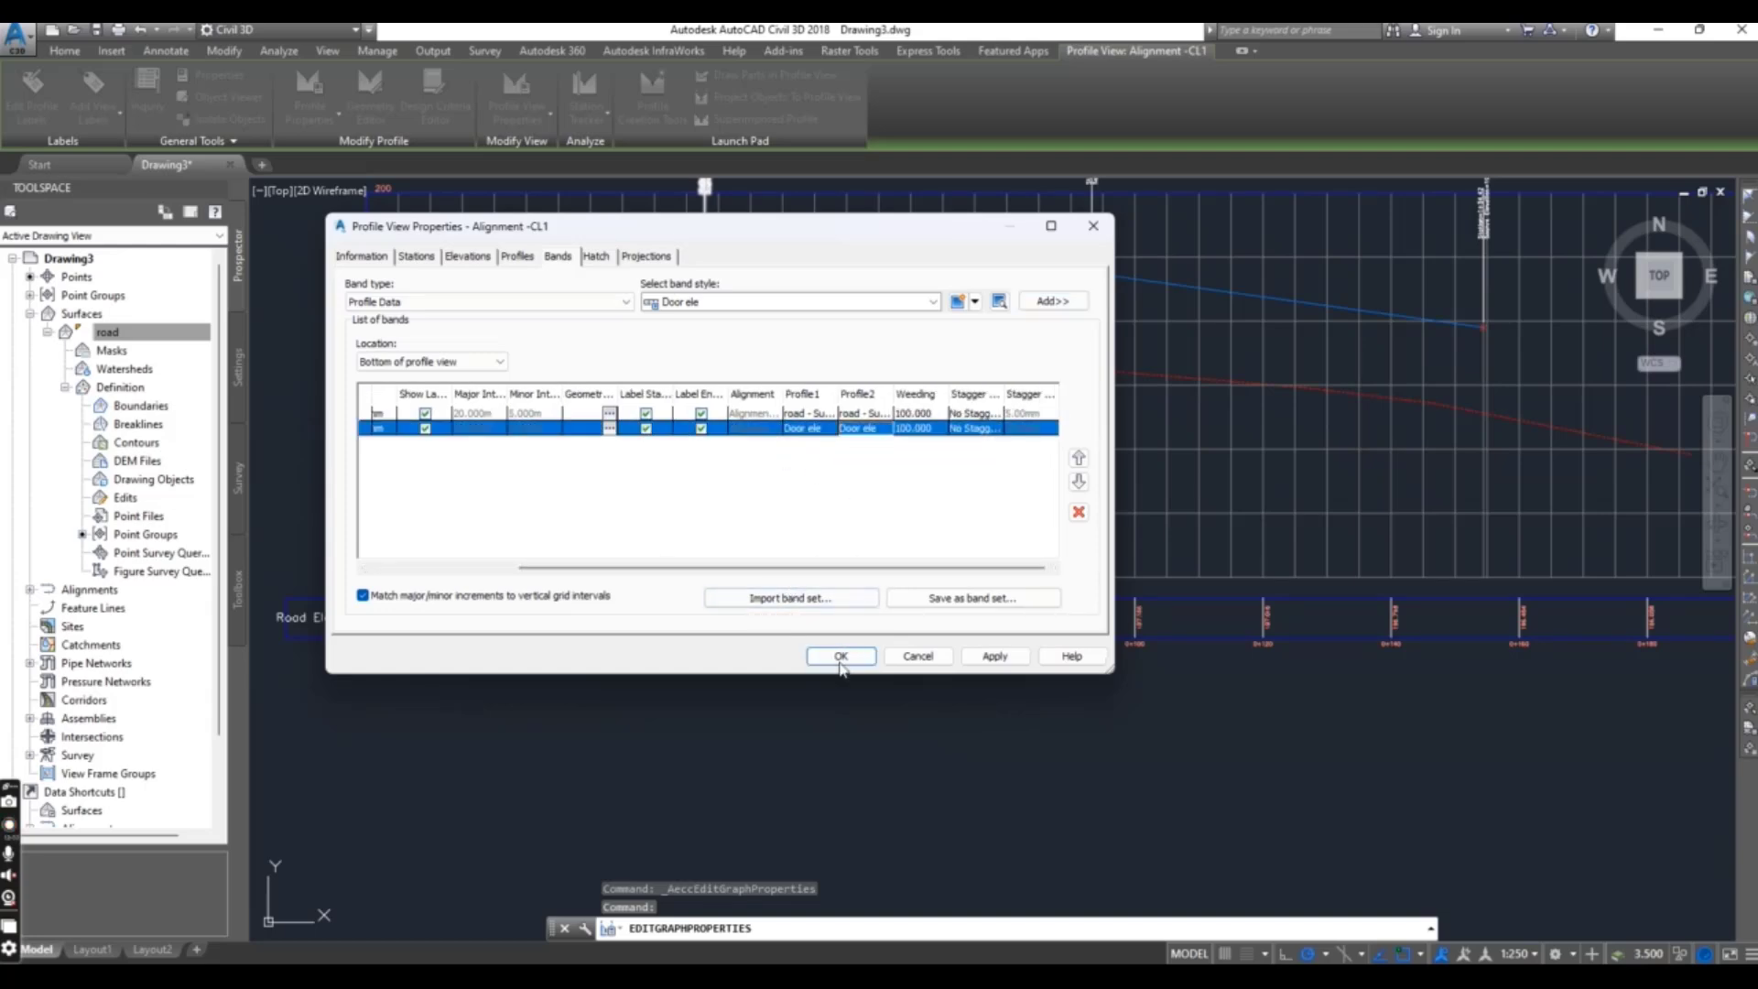
pyautogui.click(841, 658)
# Examine the elevation labels and ticks of the Door Elevation band along the profile view, comparing them with the Road Elevation band.
pyautogui.scroll(5, 906, 609)
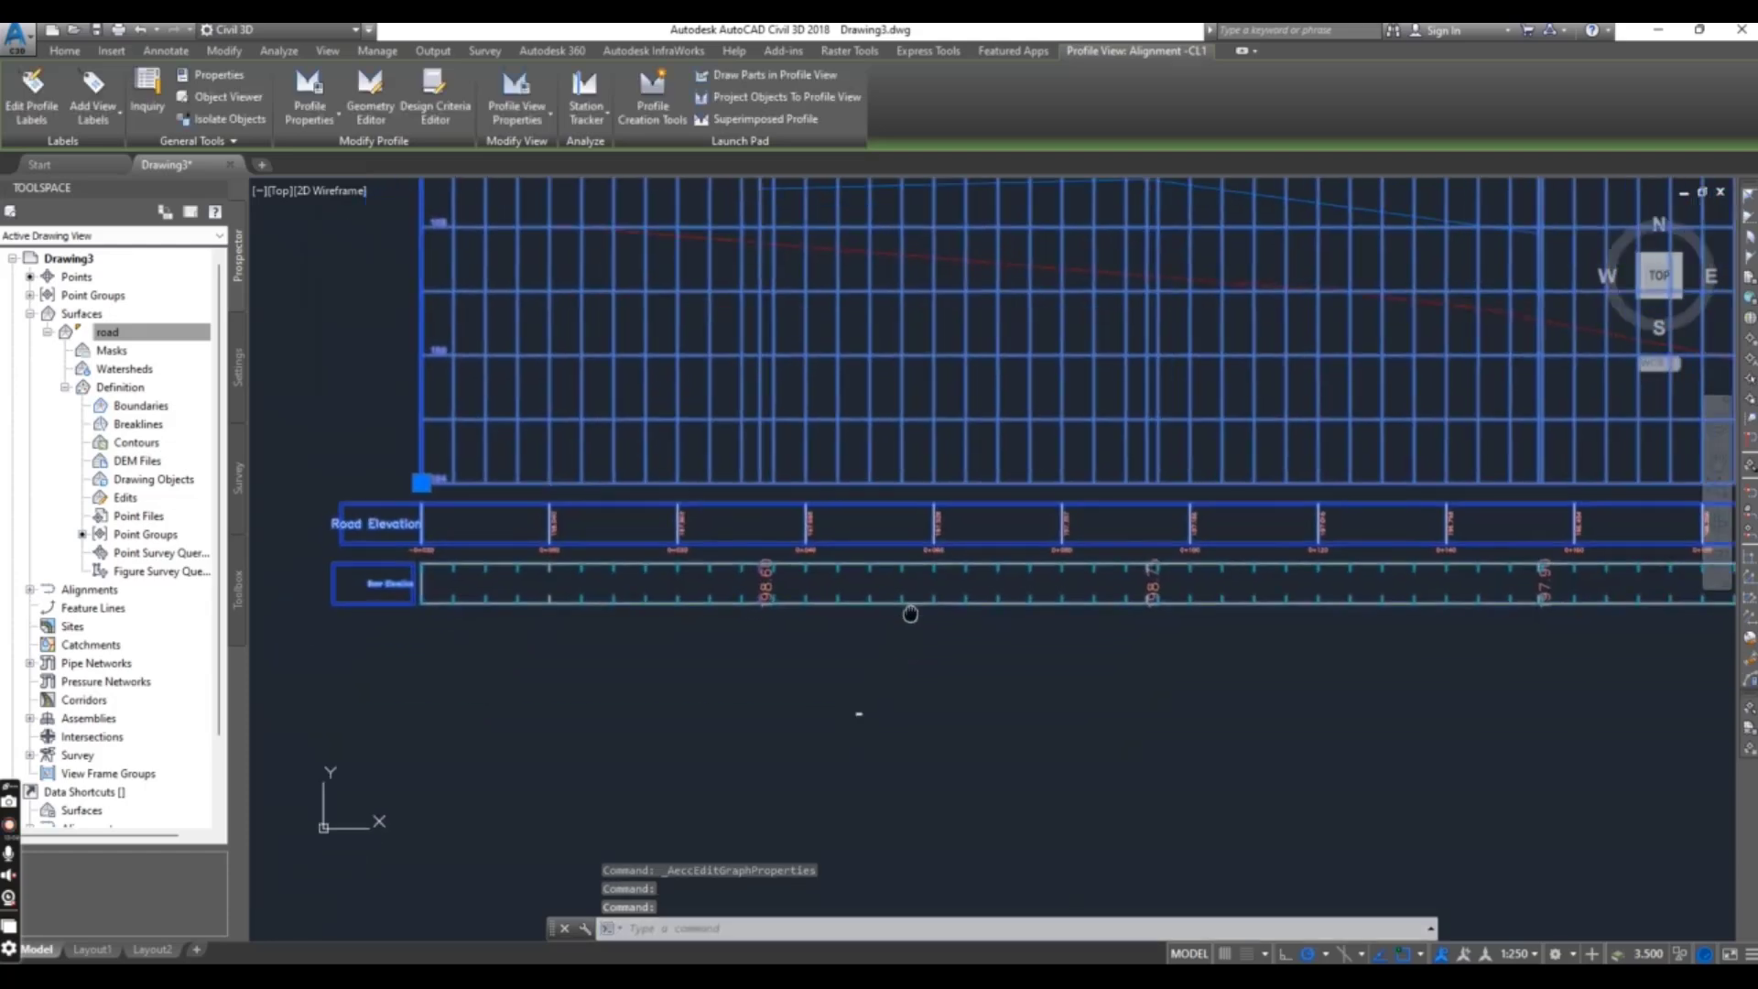
pyautogui.scroll(2, 793, 607)
pyautogui.scroll(-8, 1052, 635)
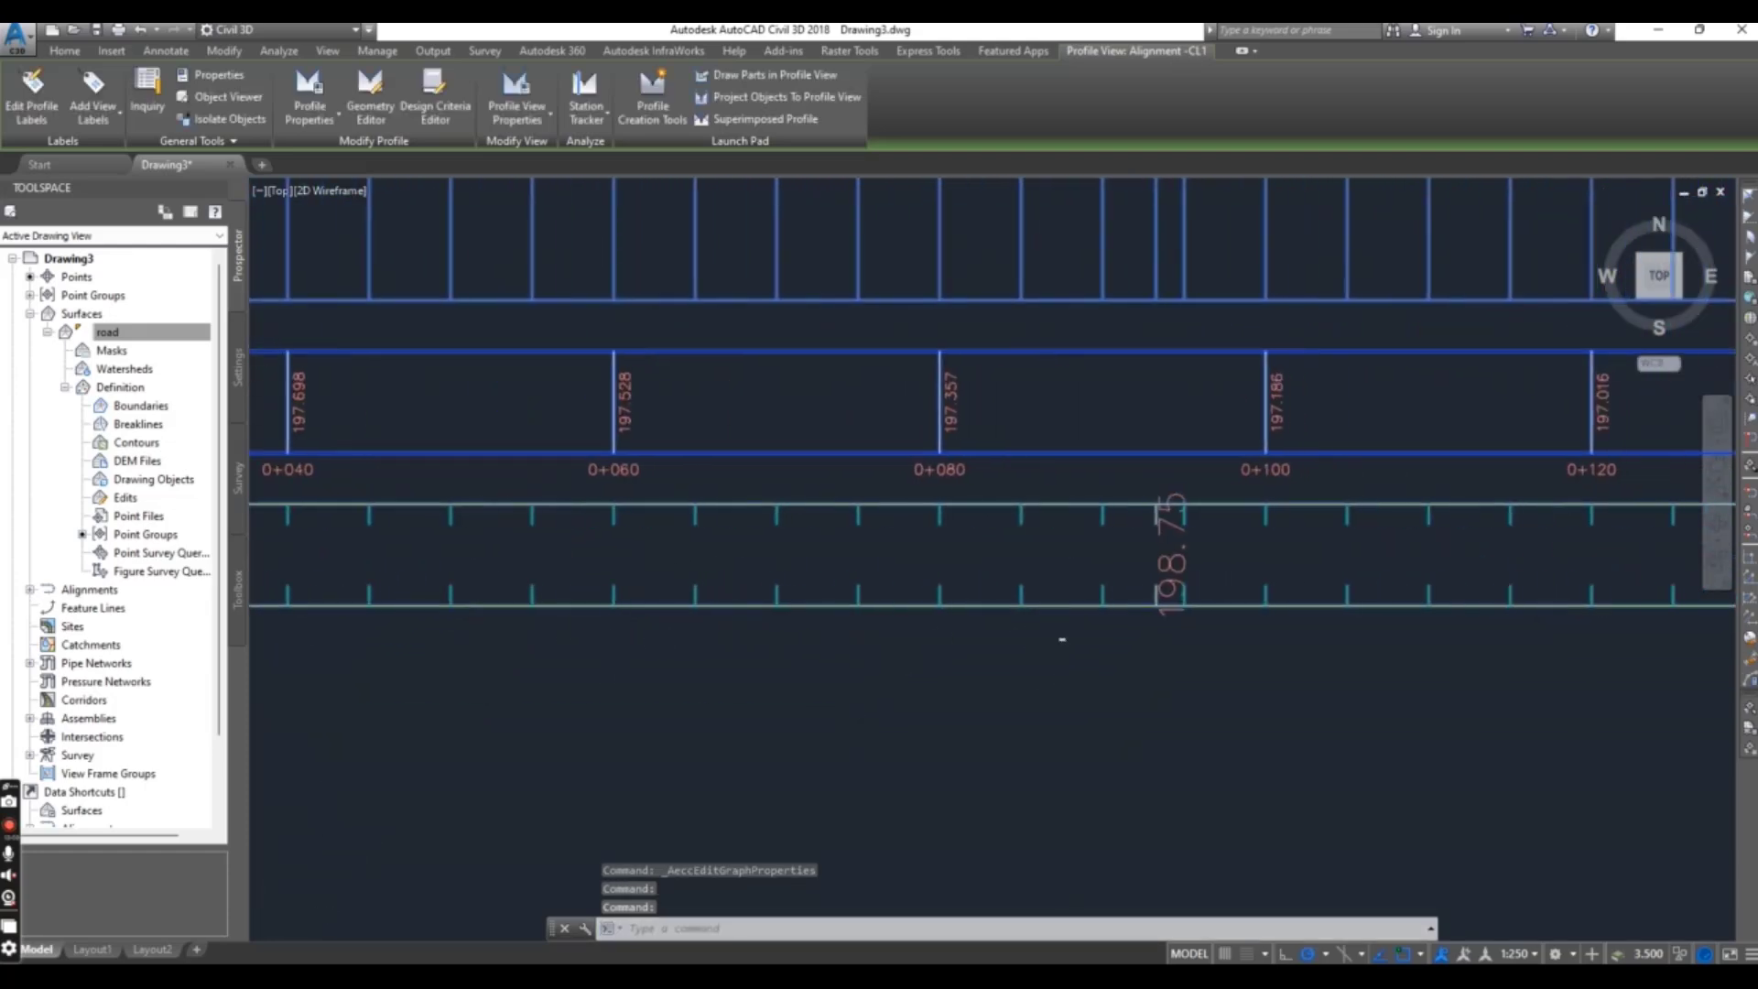
pyautogui.moveTo(1059, 636); pyautogui.dragTo(942, 654, button='middle')
pyautogui.scroll(6, 903, 608)
pyautogui.scroll(-6, 903, 596)
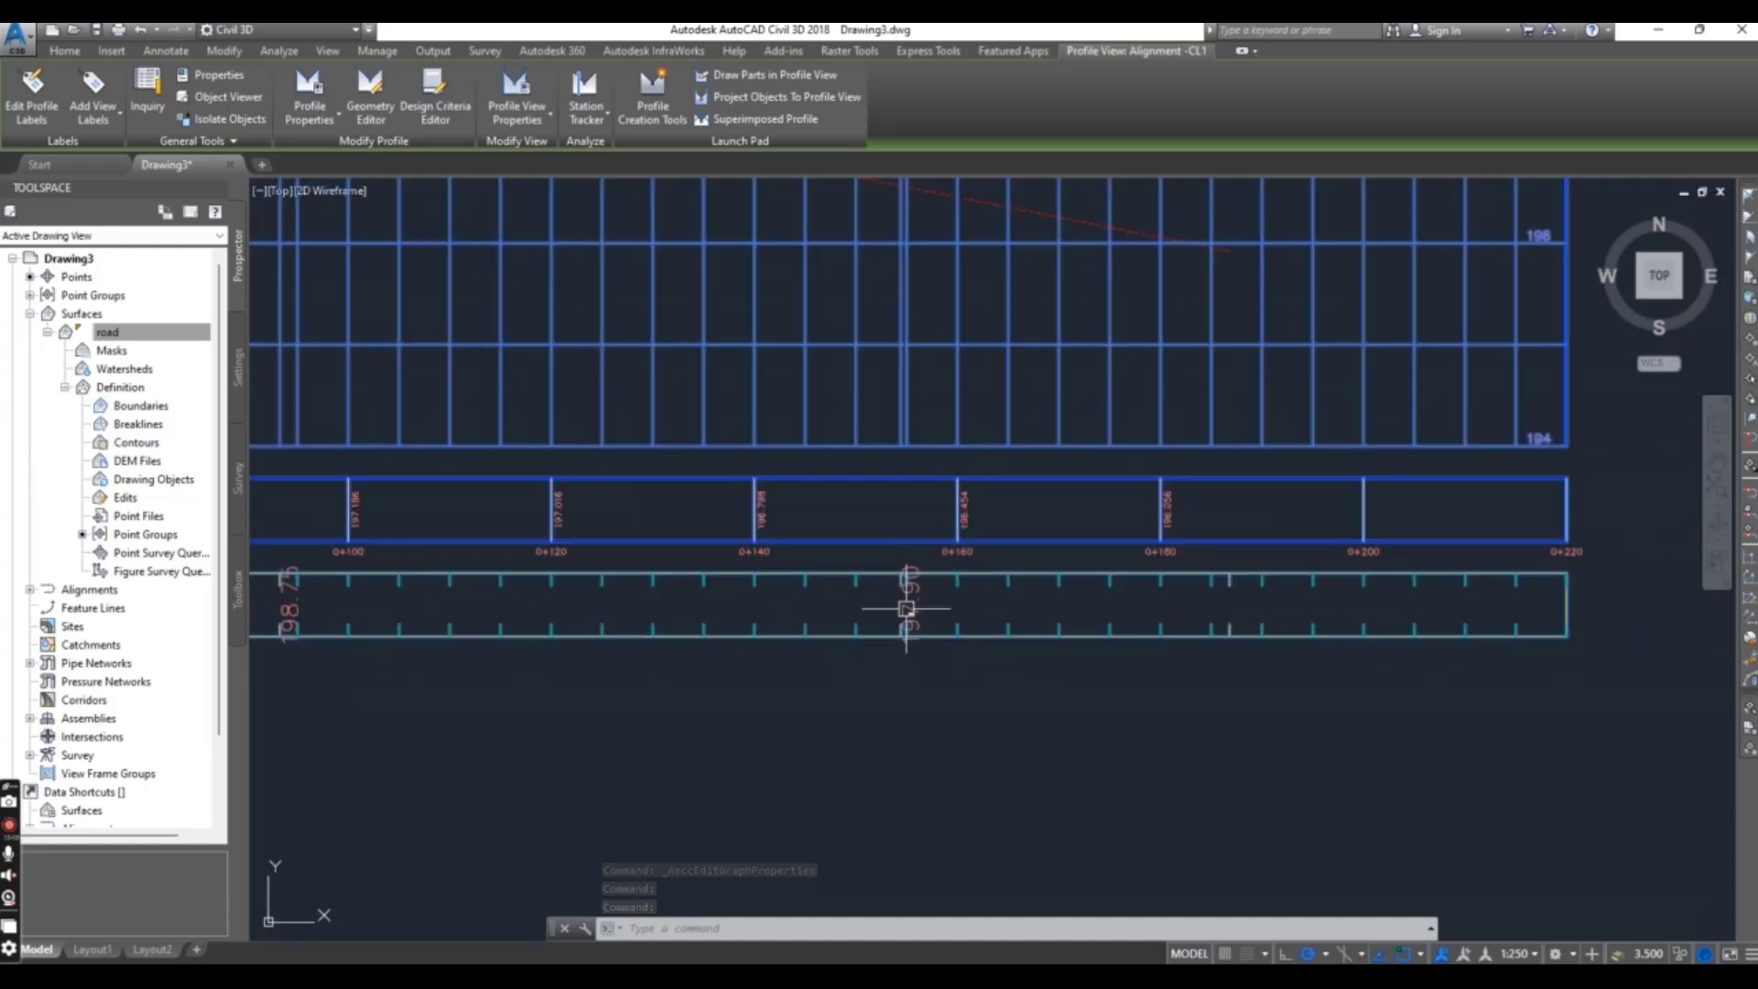
pyautogui.scroll(6, 923, 586)
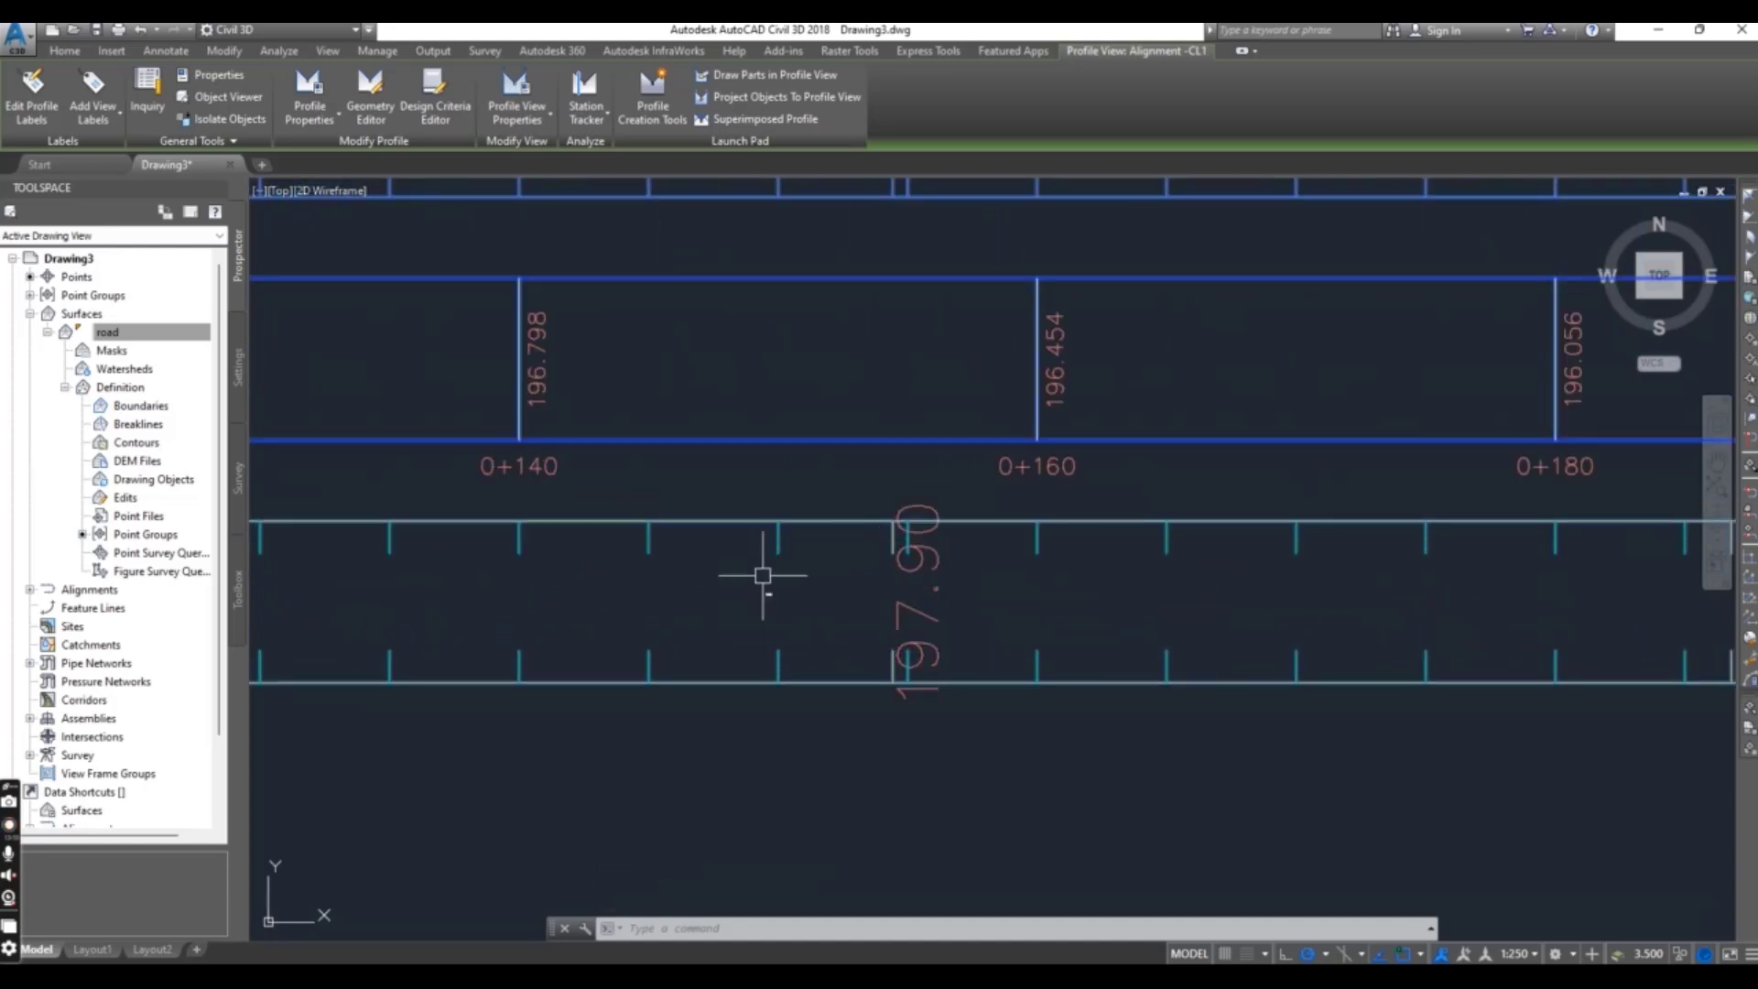
pyautogui.scroll(4, 706, 549)
pyautogui.scroll(-4, 830, 572)
pyautogui.scroll(2, 784, 522)
pyautogui.scroll(-7, 804, 608)
pyautogui.scroll(-1, 861, 673)
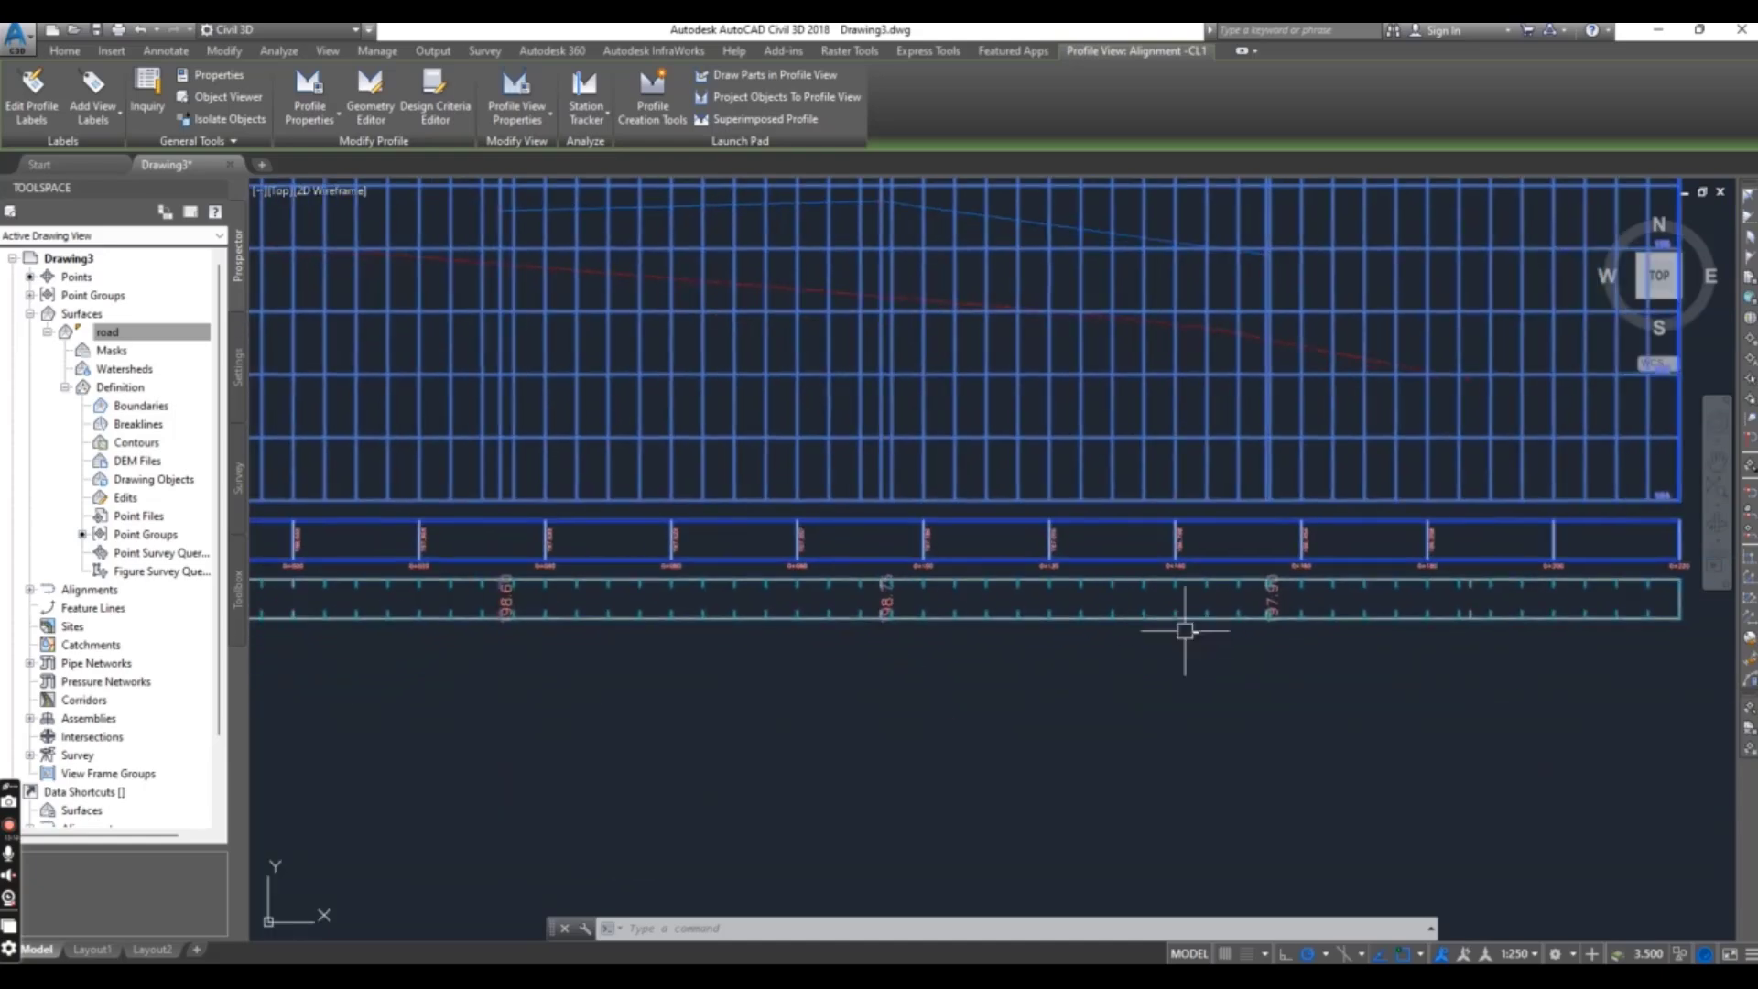
pyautogui.scroll(3, 805, 608)
pyautogui.scroll(-7, 882, 608)
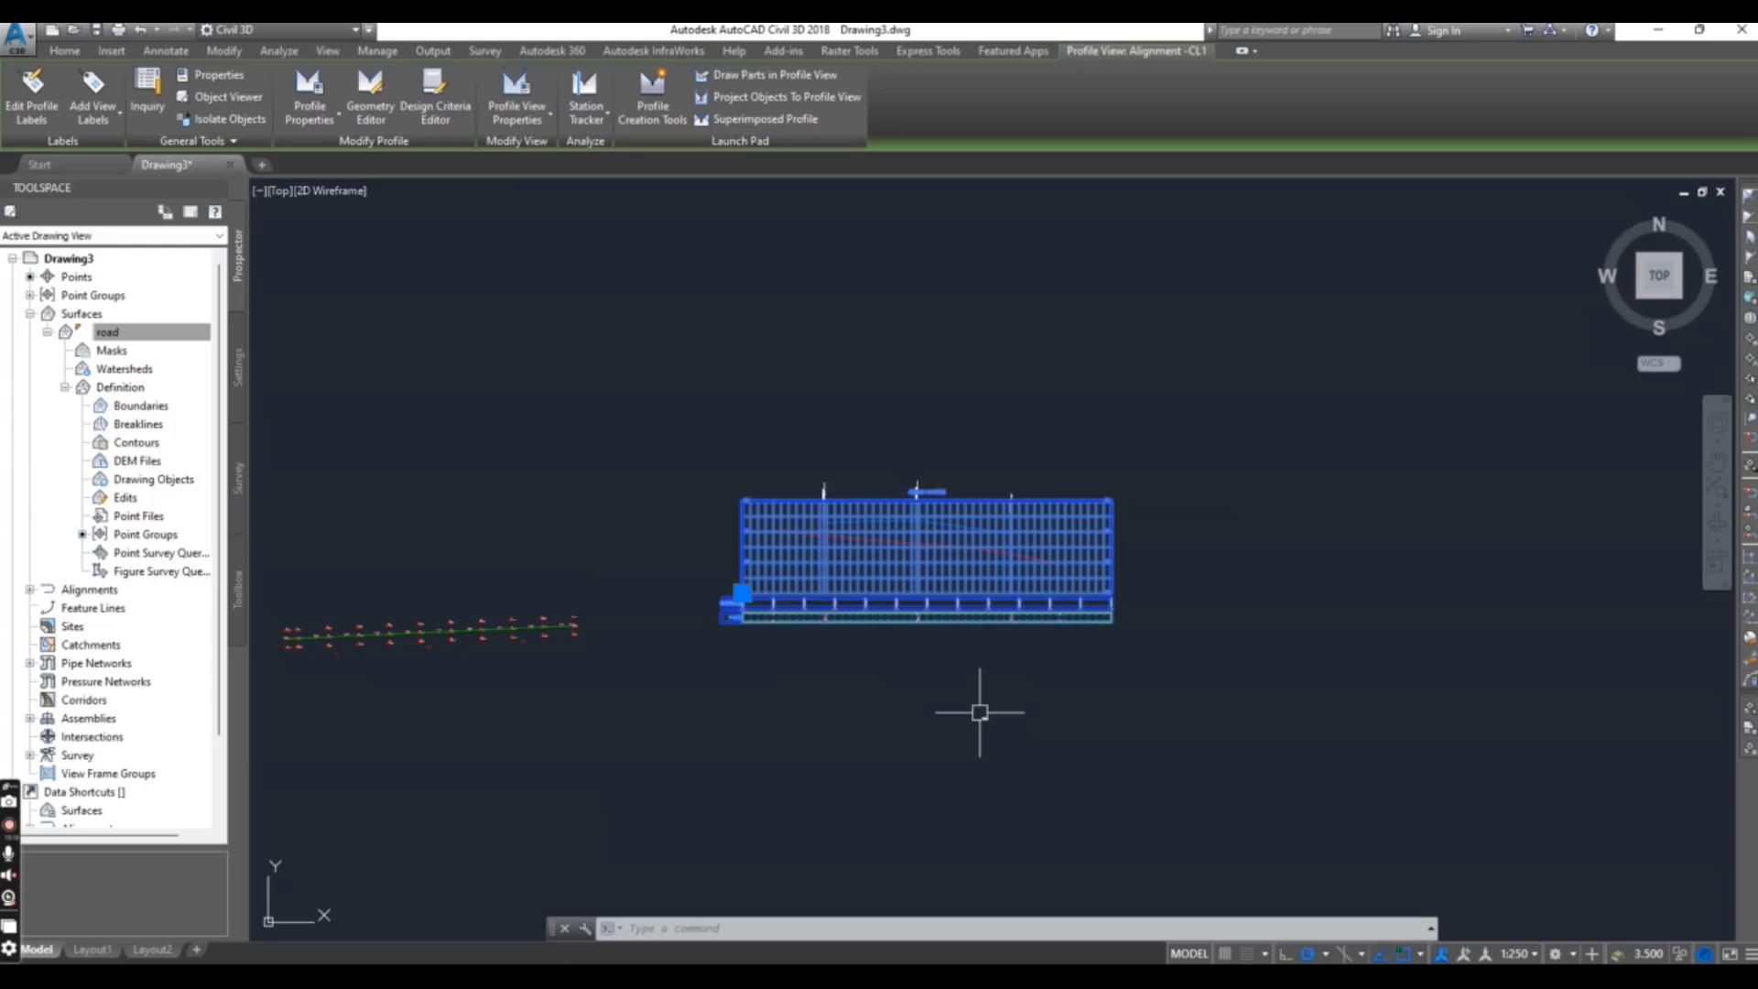
# Deselect the profile view and inspect the data bands, the projected points and the blue door-elevation profile line.
pyautogui.press('Escape')
pyautogui.scroll(4, 882, 608)
pyautogui.scroll(-2, 872, 622)
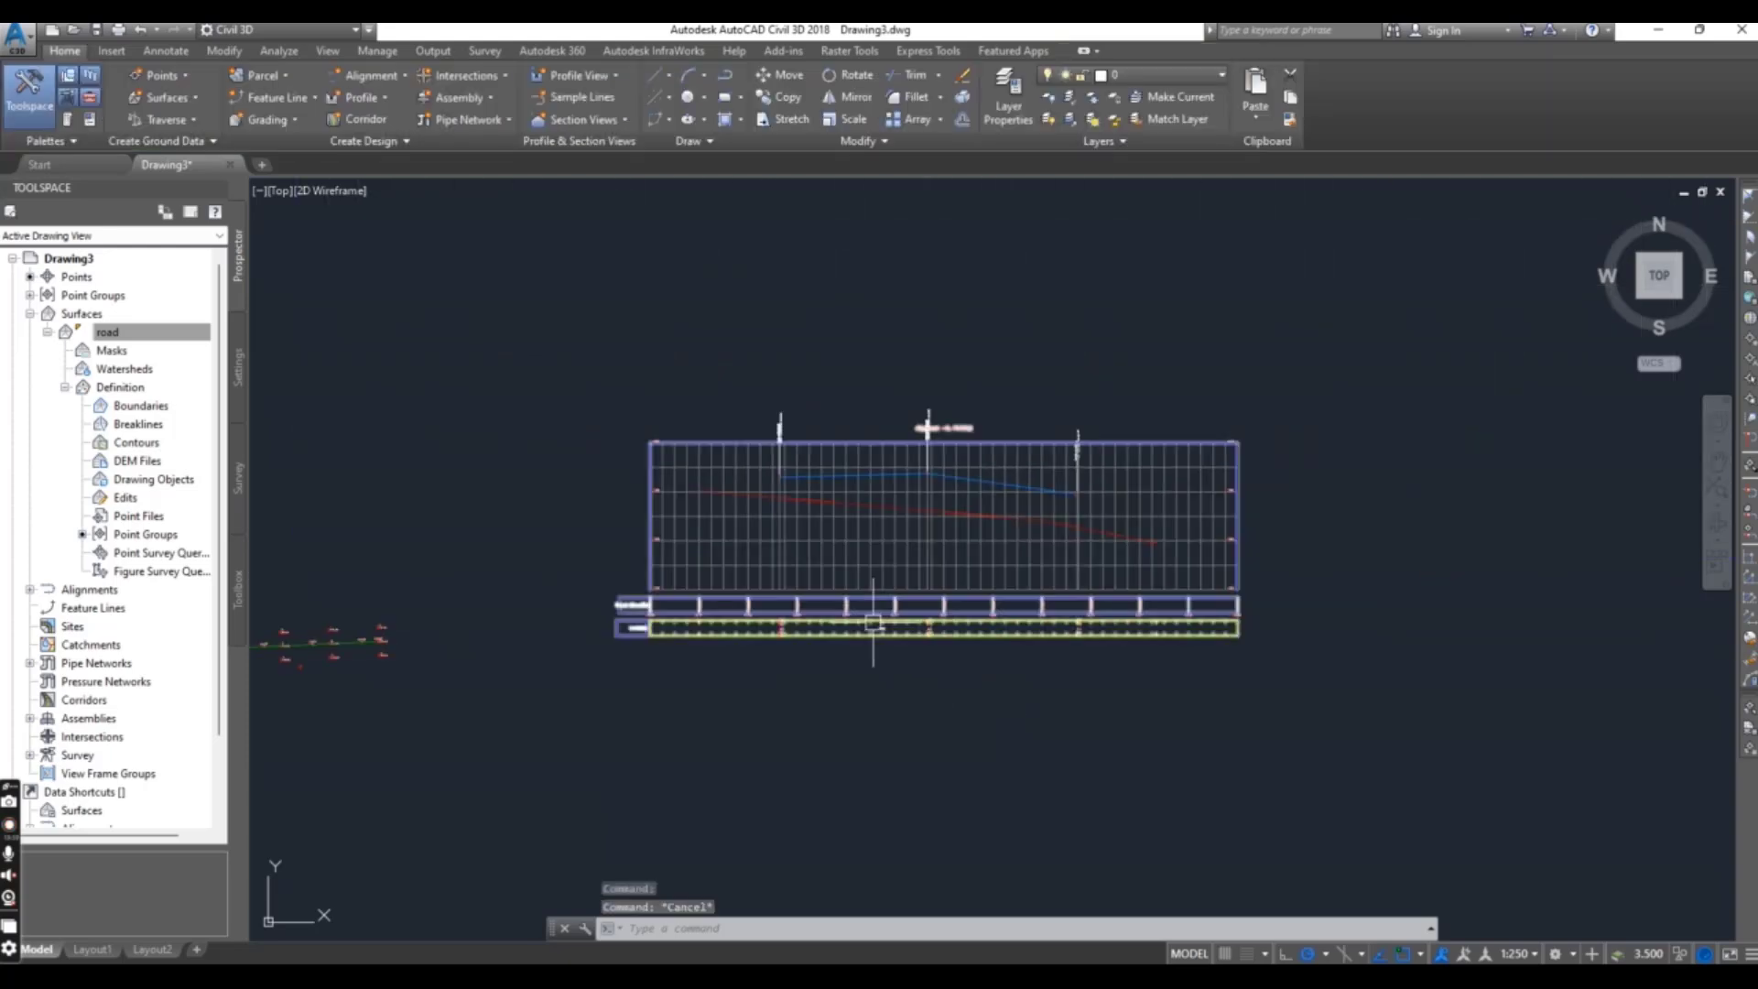
pyautogui.scroll(5, 804, 463)
pyautogui.scroll(-5, 1172, 469)
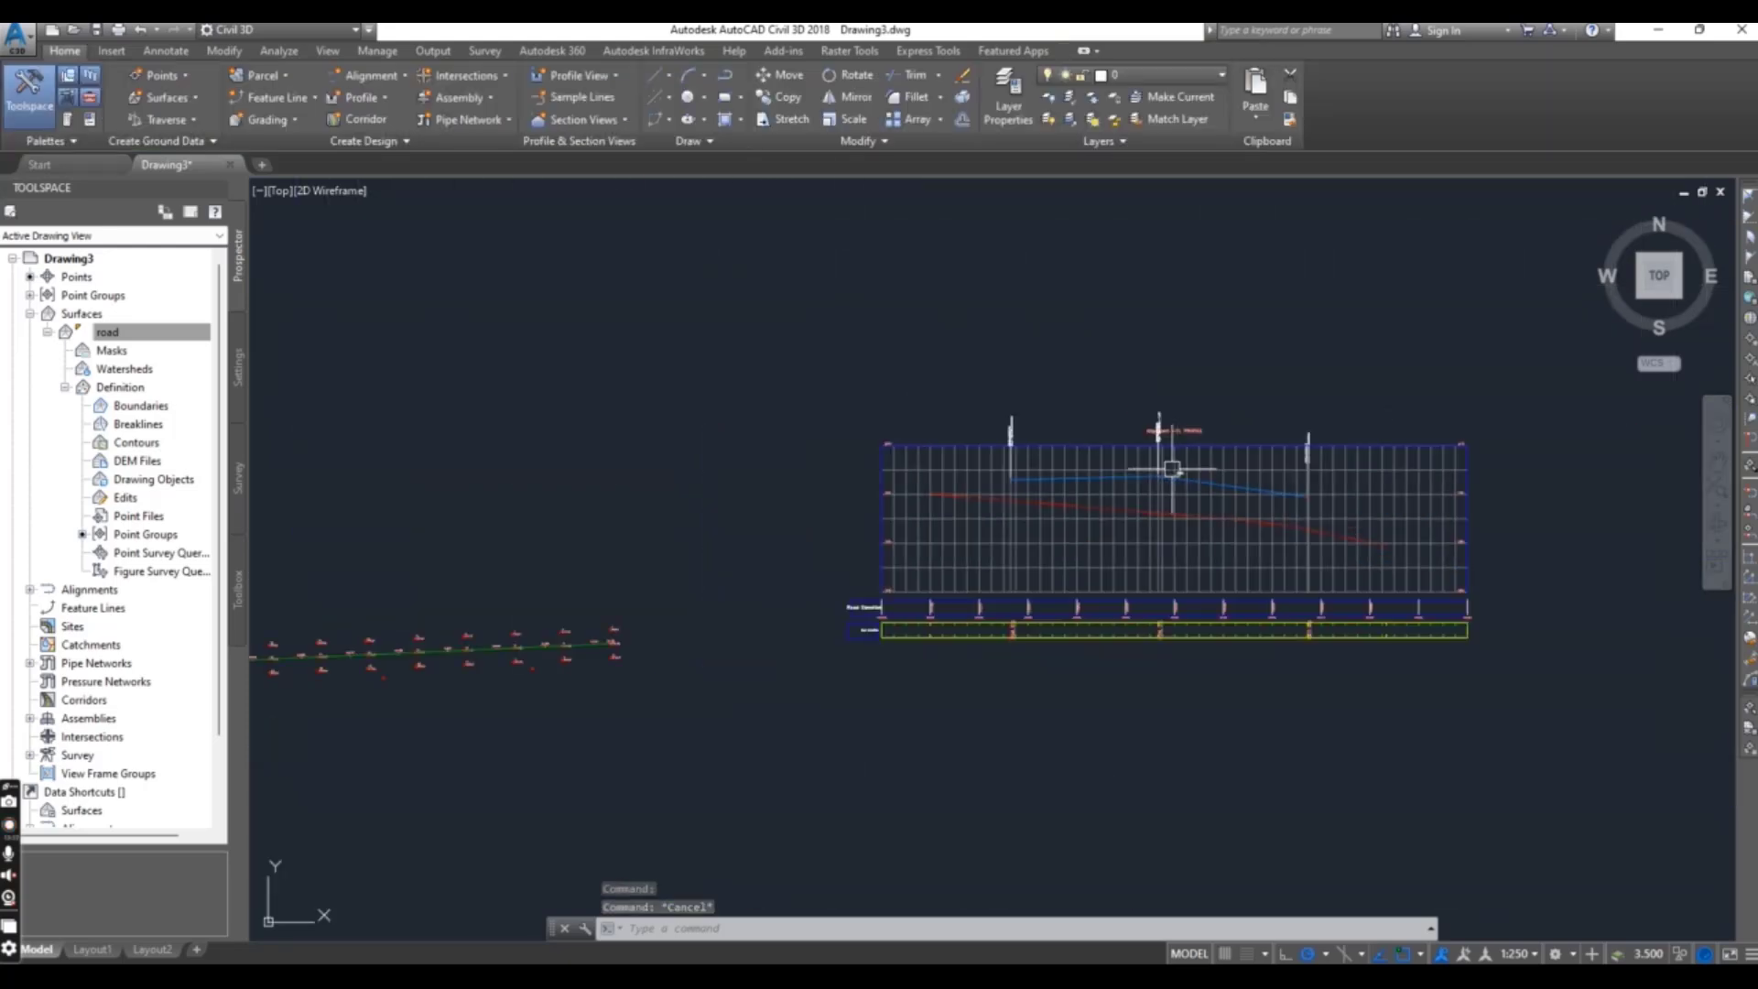
pyautogui.scroll(5, 1172, 468)
pyautogui.scroll(-5, 1020, 600)
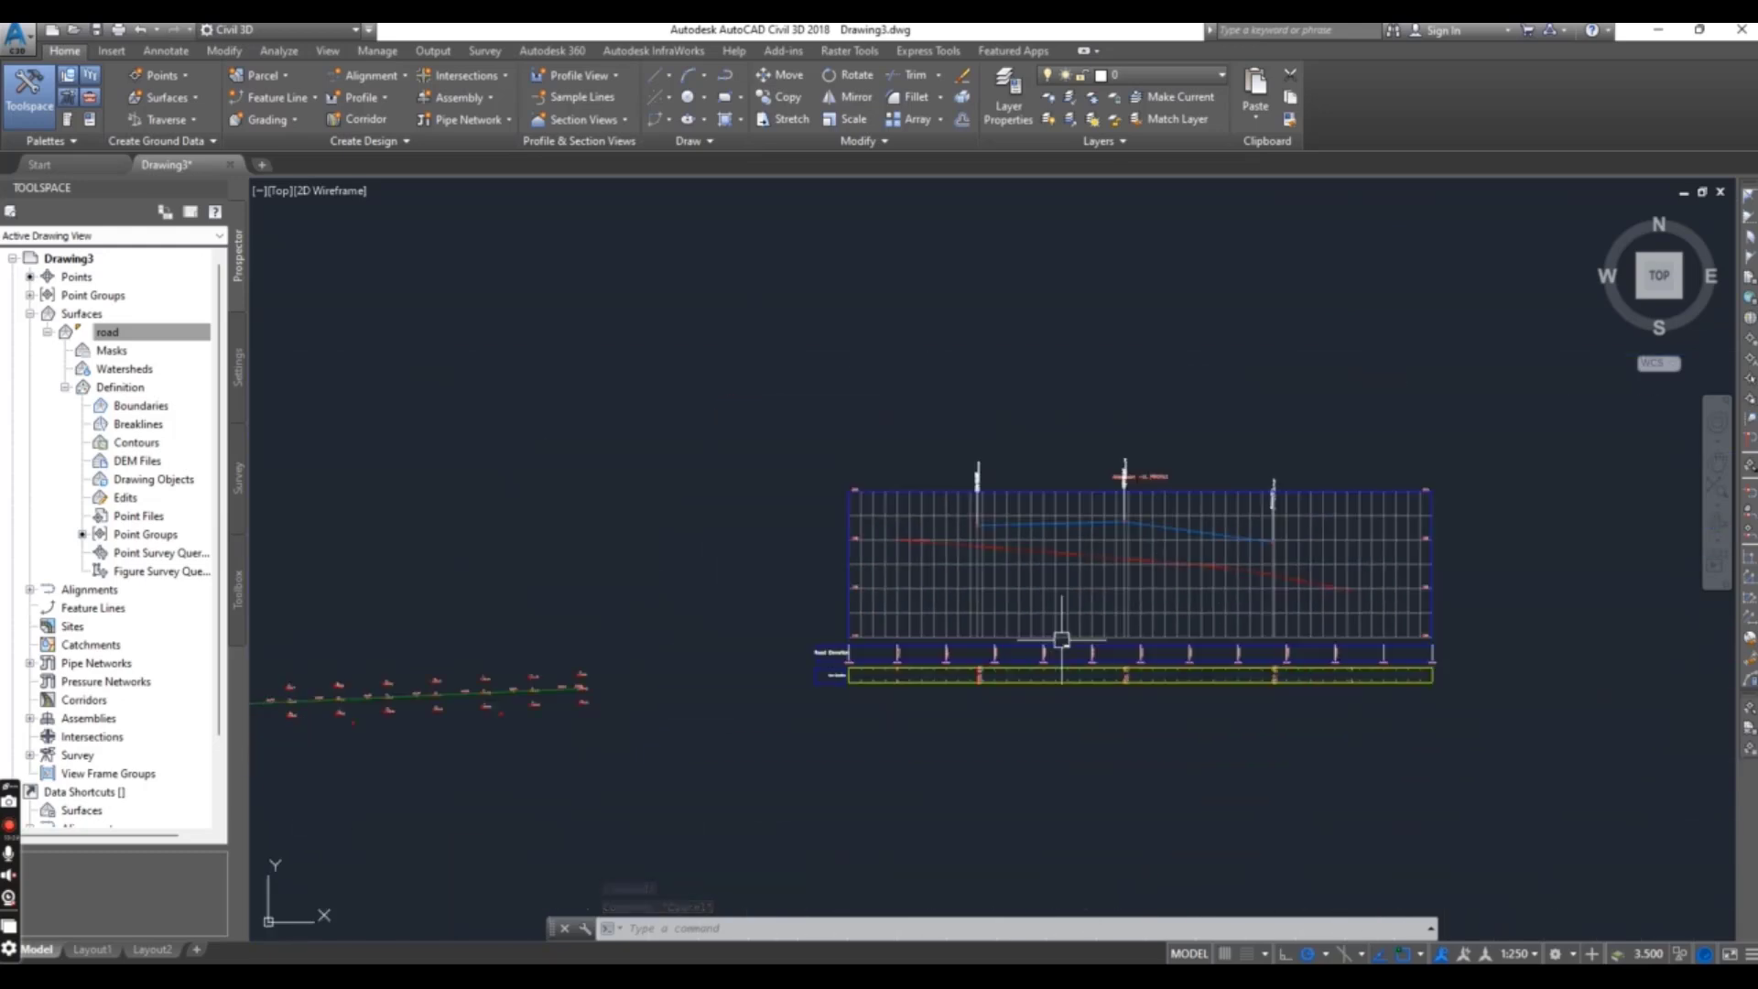
pyautogui.scroll(5, 1596, 601)
pyautogui.moveTo(1597, 601); pyautogui.dragTo(879, 600, button='middle')
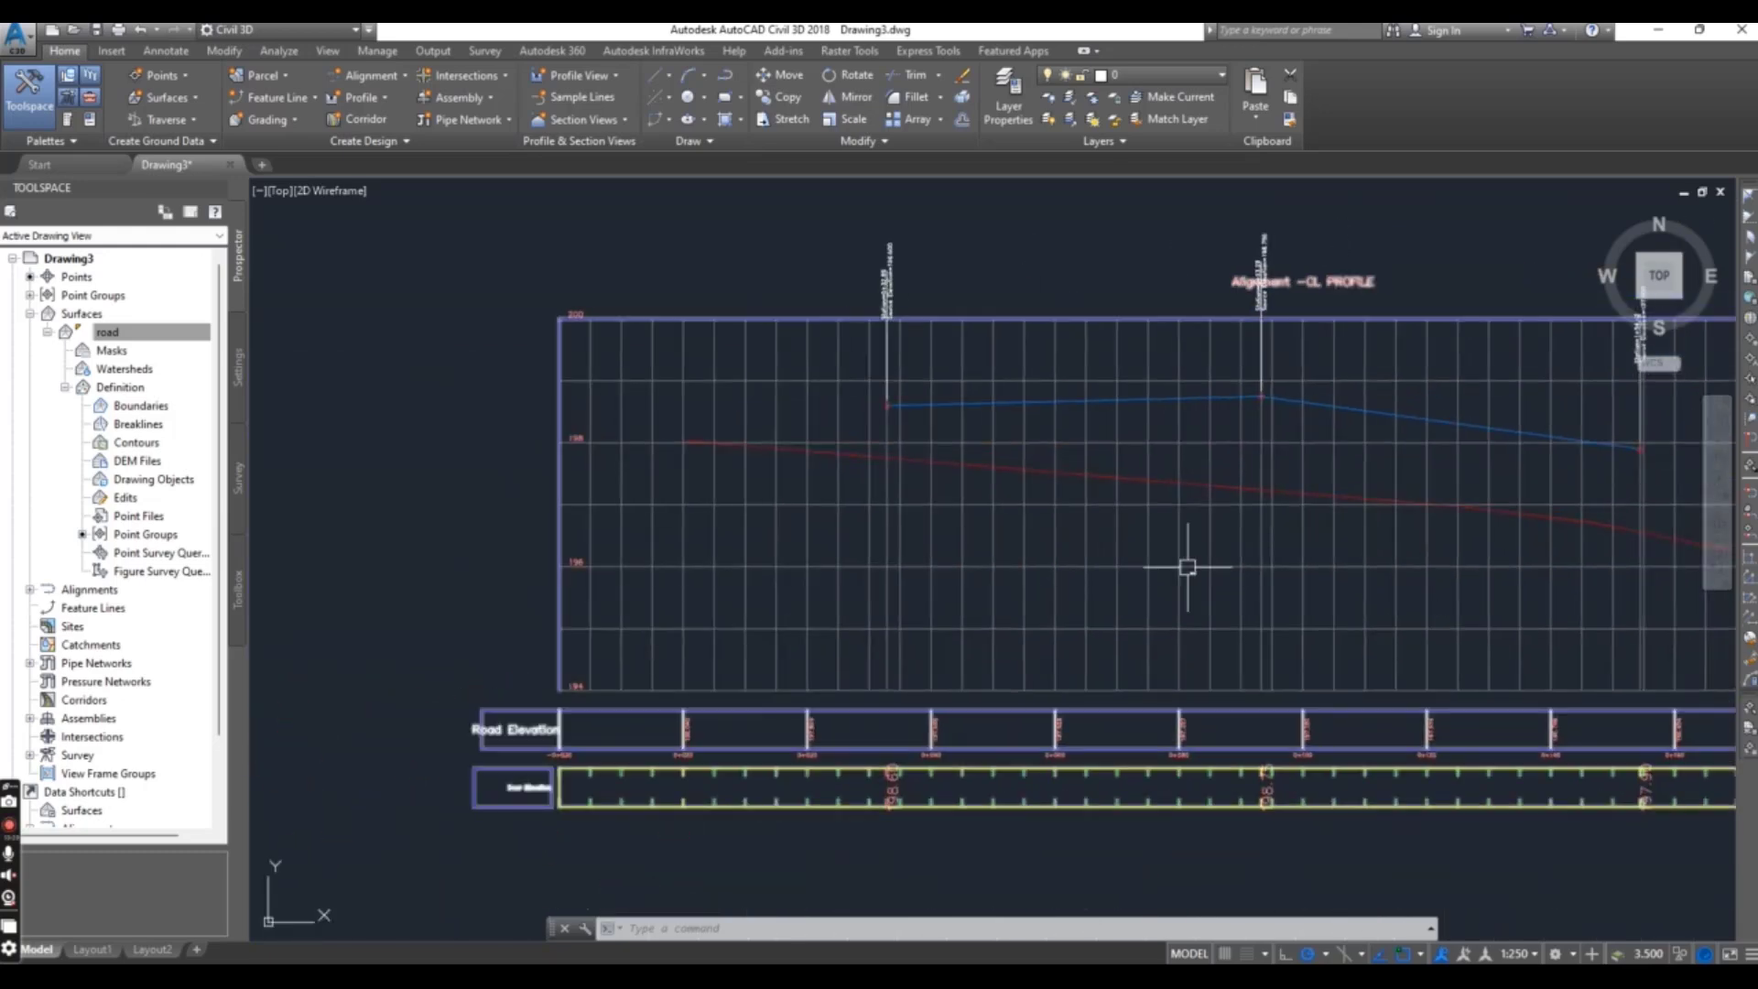
pyautogui.scroll(3, 1043, 459)
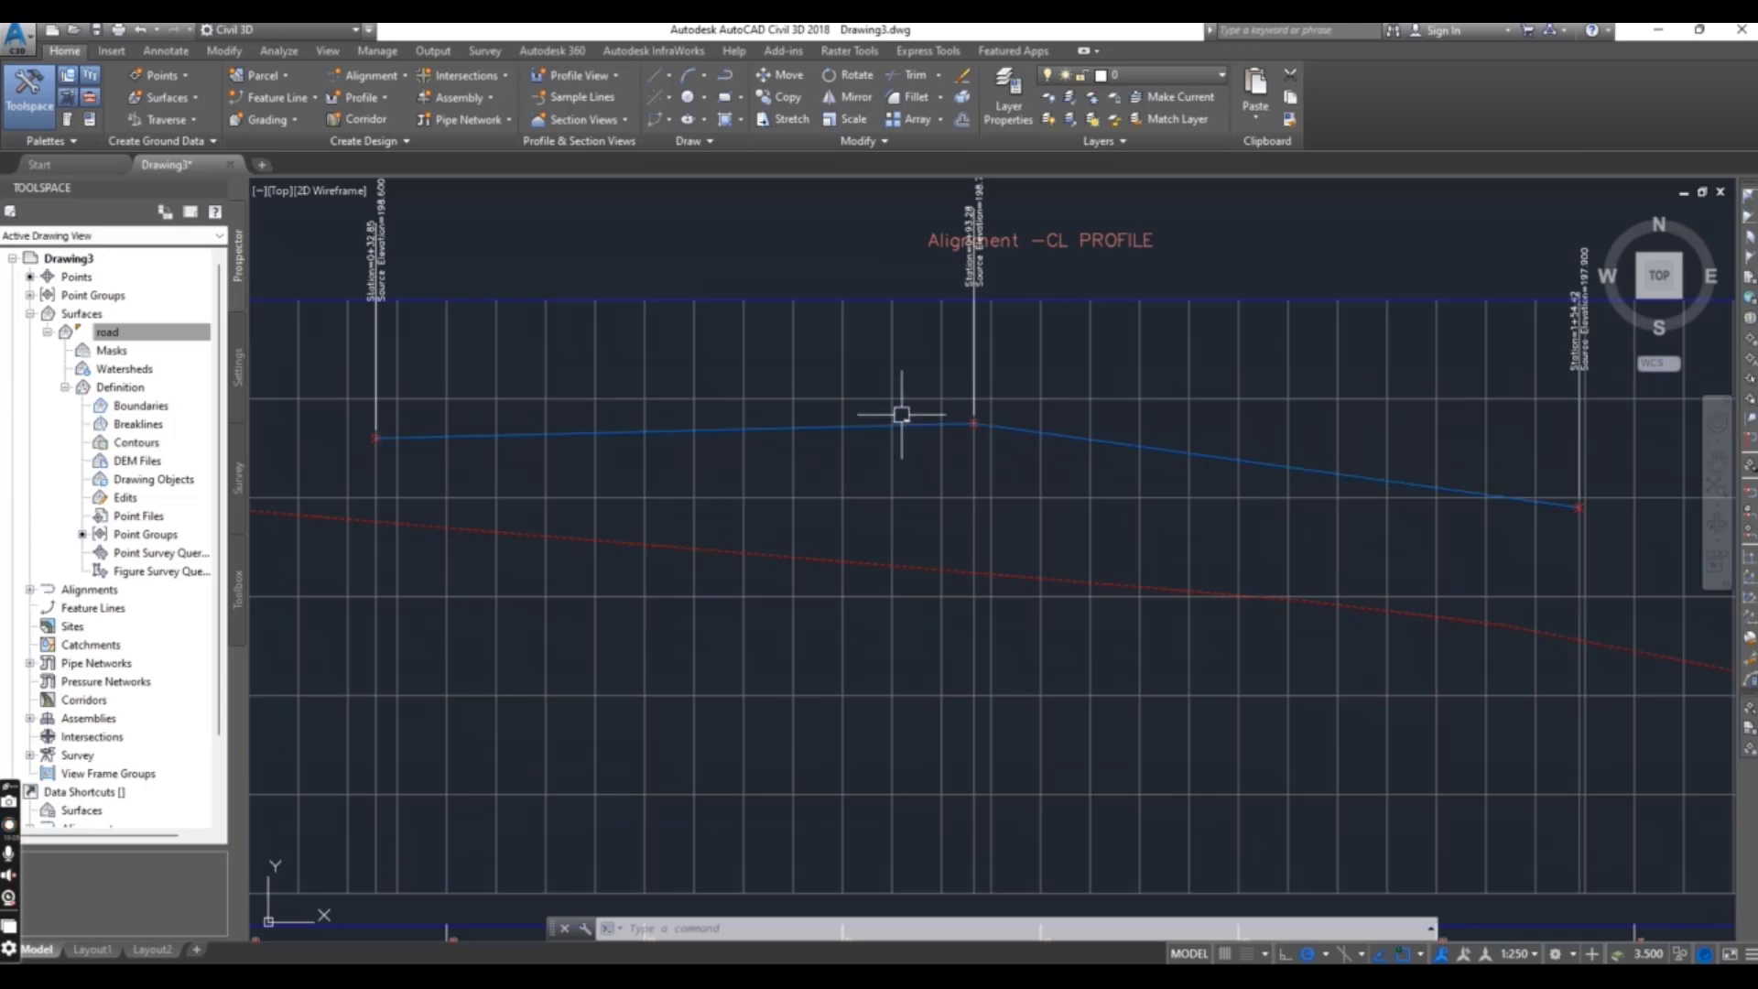
pyautogui.scroll(5, 852, 424)
pyautogui.scroll(-5, 842, 439)
pyautogui.scroll(2, 787, 430)
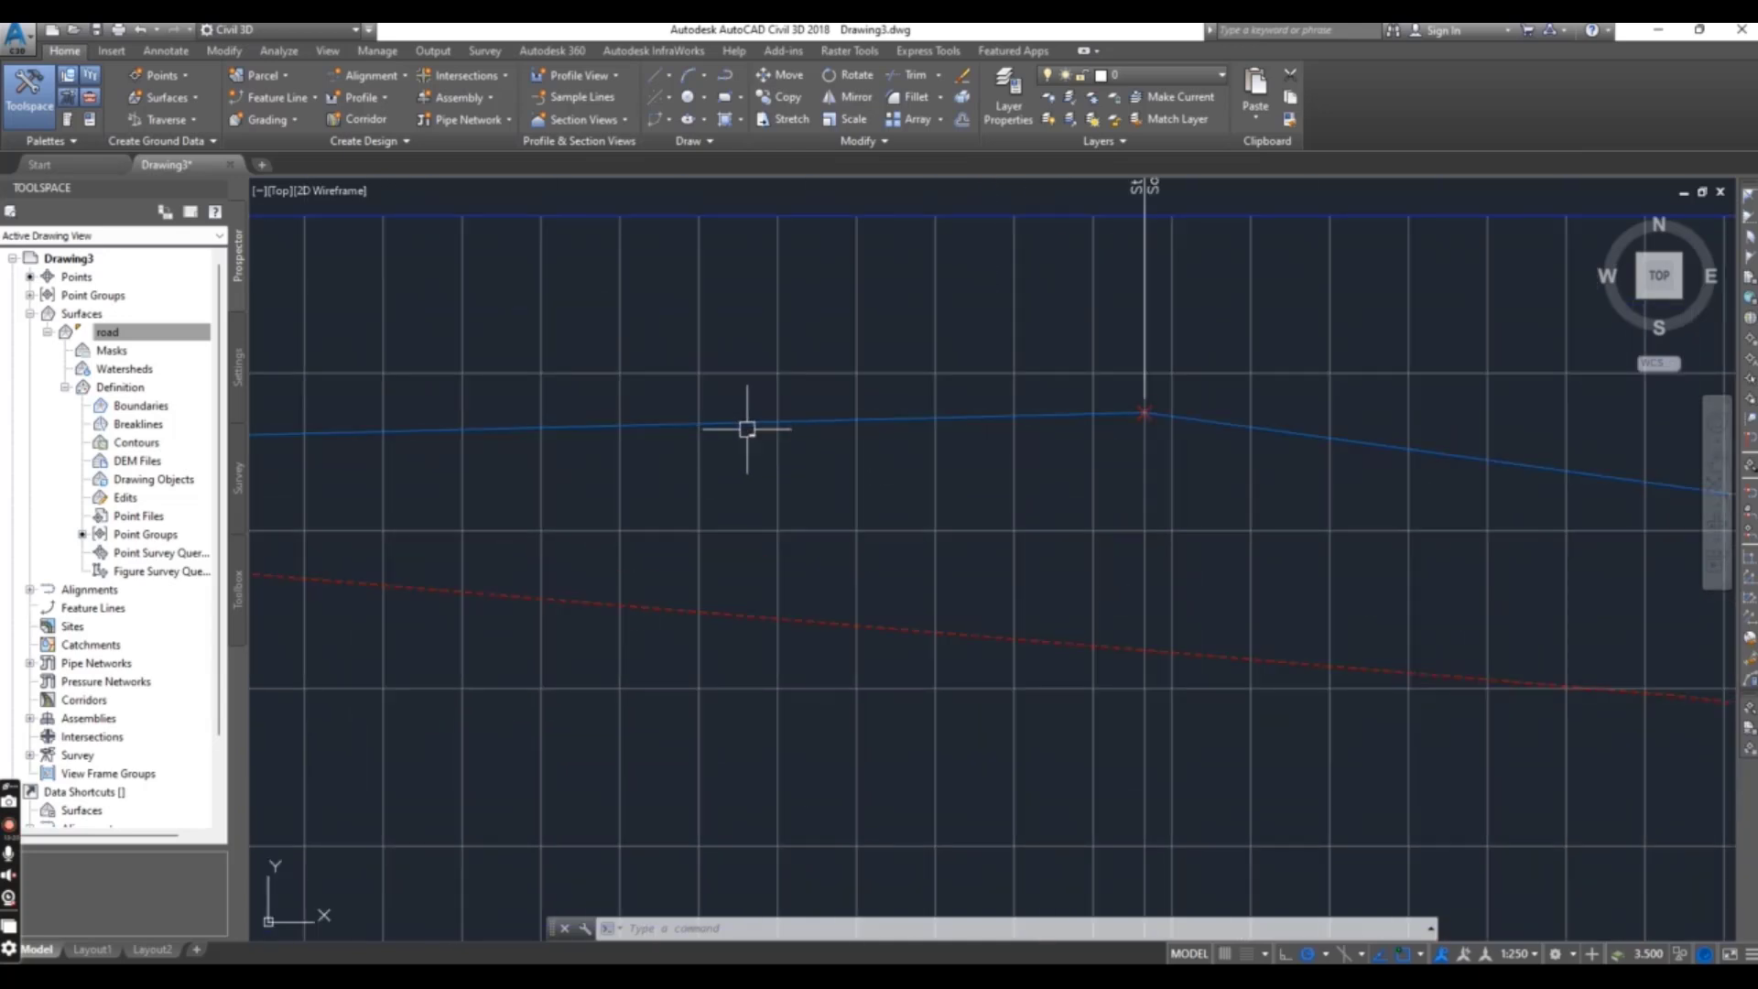
pyautogui.moveTo(746, 426); pyautogui.dragTo(961, 408, button='middle')
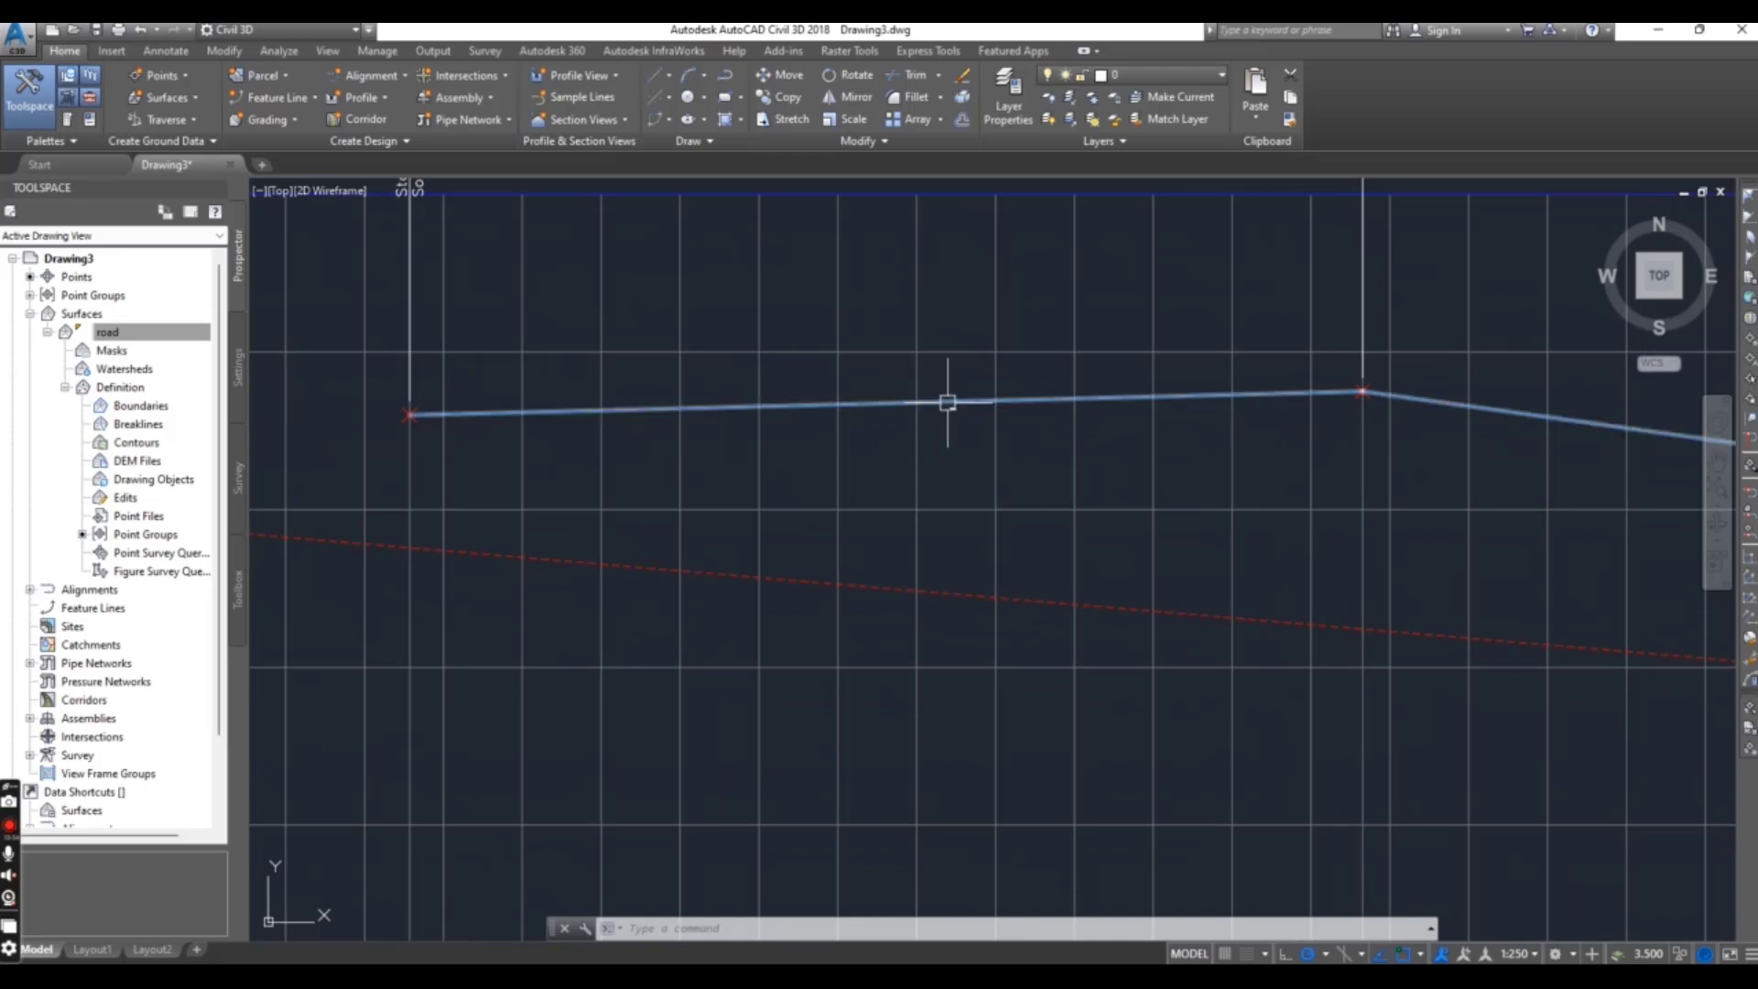
# Turn off the visibility of all components in the Design Profile style of the blue door-elevation profile line, accept it and deselect the profile.
pyautogui.click(947, 402)
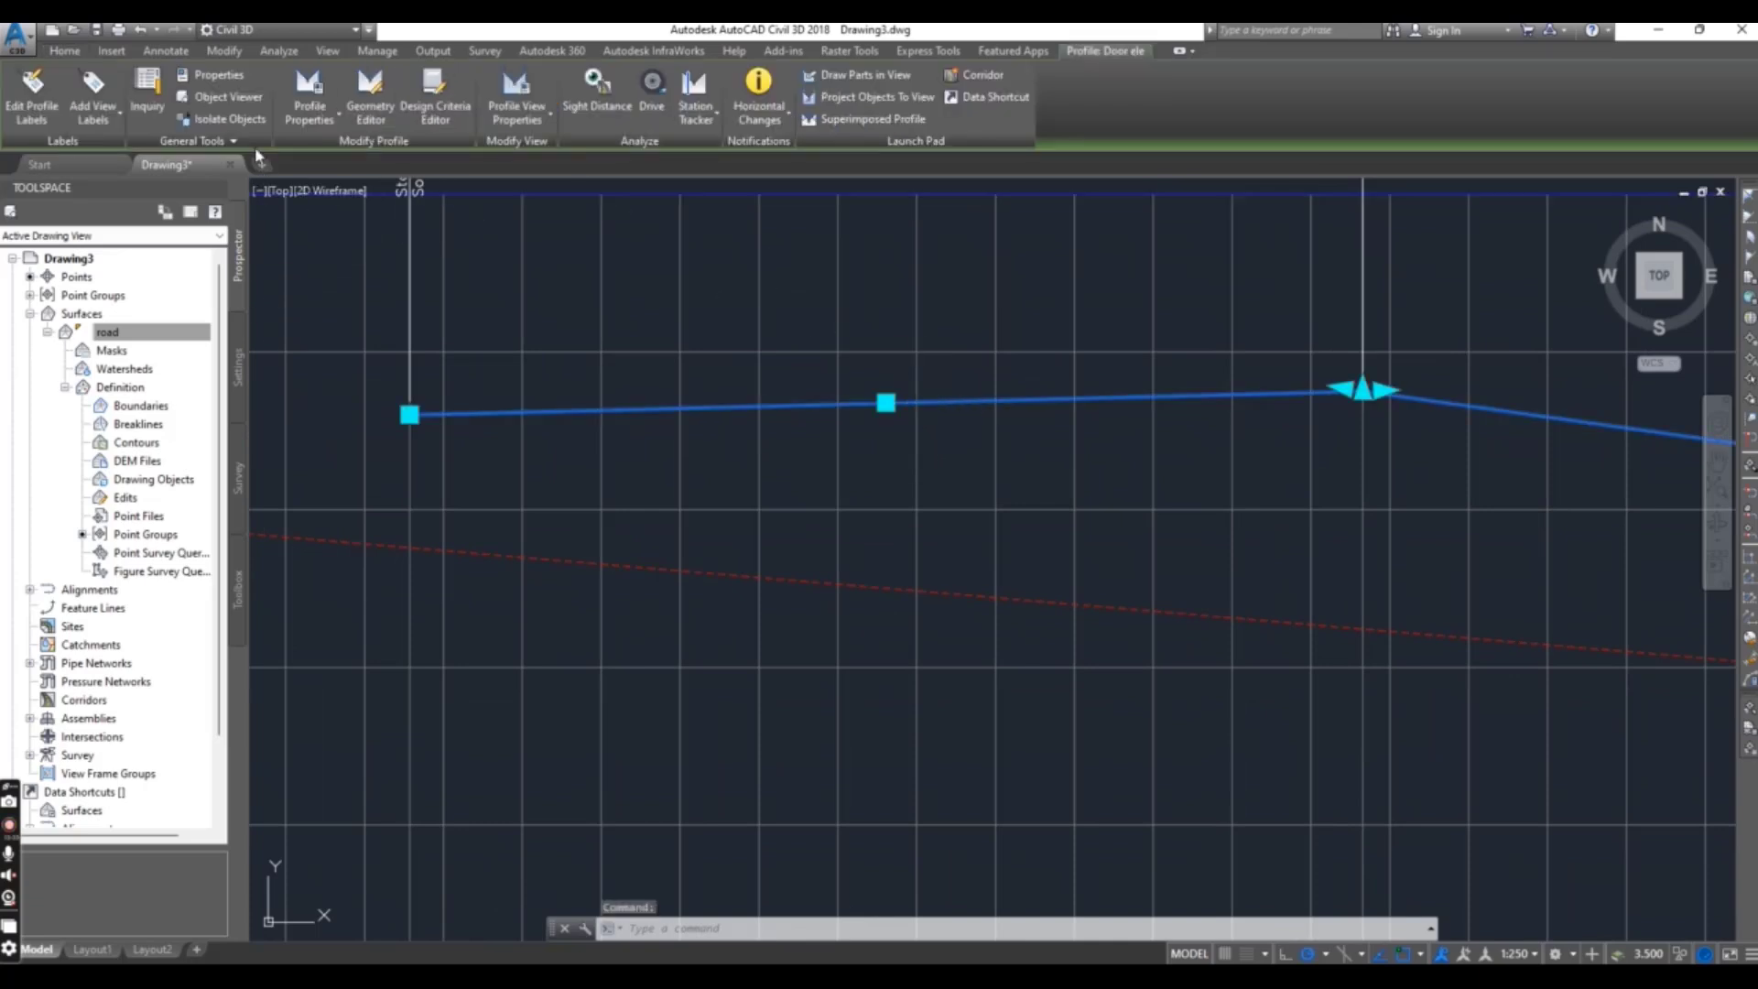
pyautogui.click(301, 125)
pyautogui.click(325, 179)
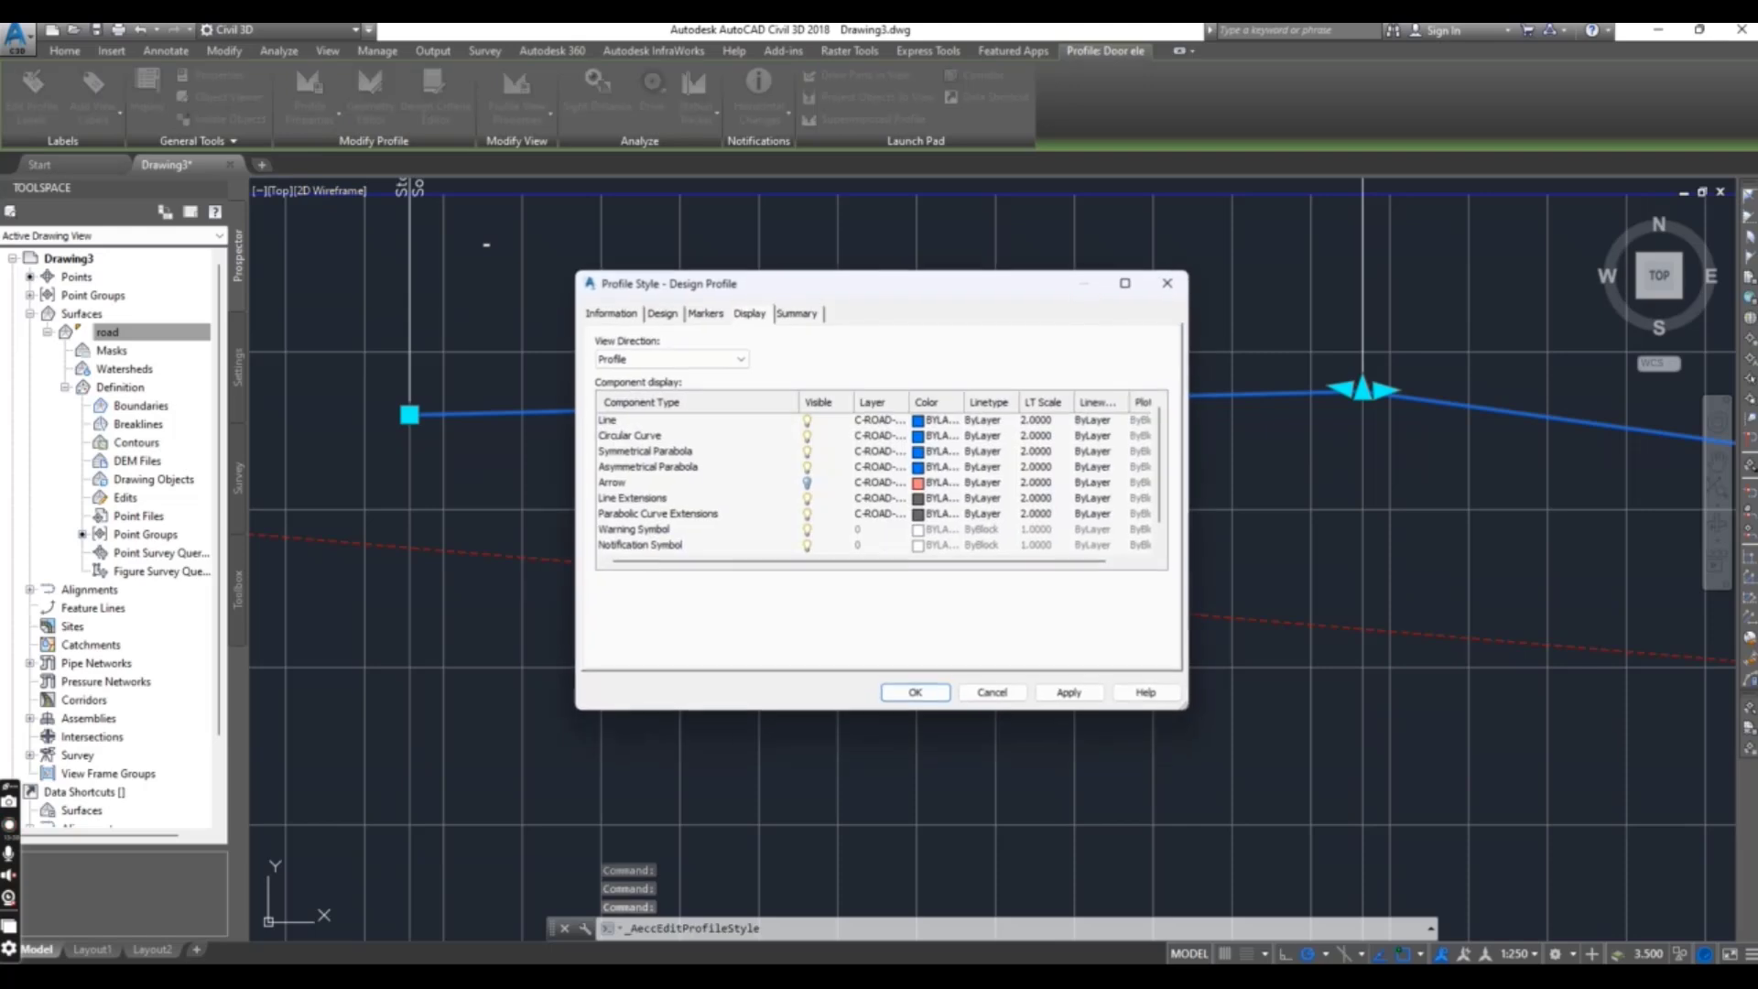
pyautogui.click(806, 420)
pyautogui.click(807, 436)
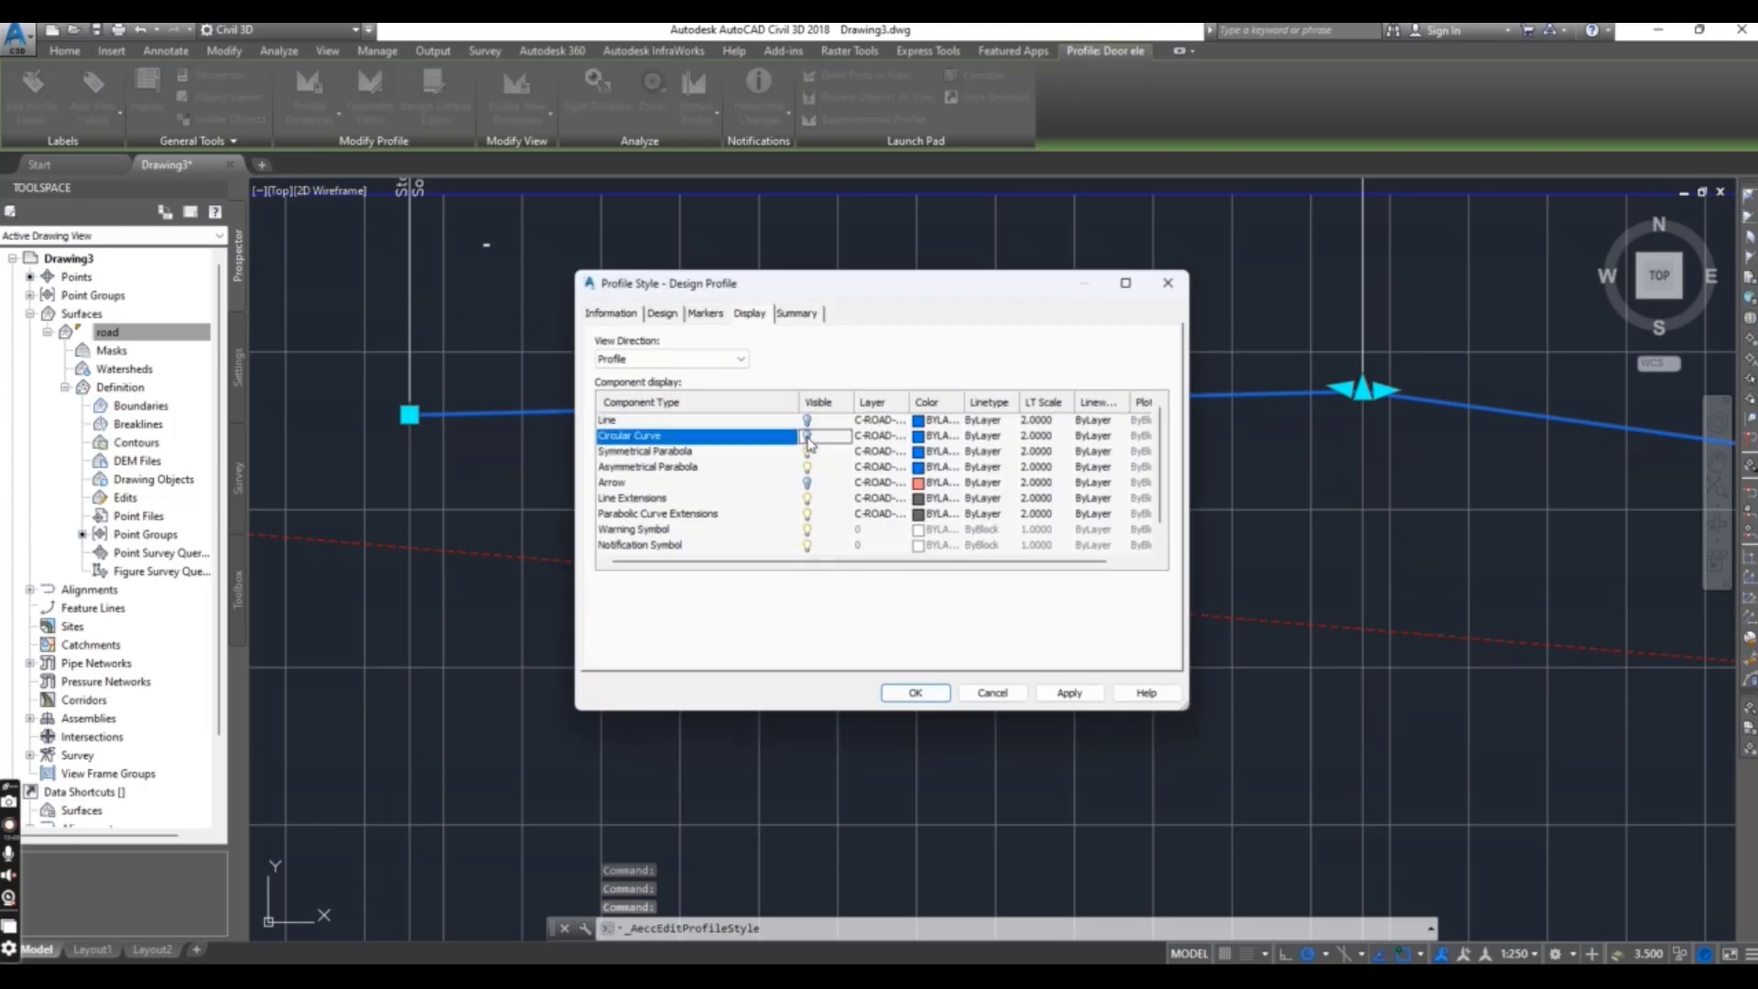
pyautogui.click(807, 467)
pyautogui.click(806, 451)
pyautogui.click(806, 498)
pyautogui.click(806, 513)
pyautogui.click(807, 529)
pyautogui.click(807, 545)
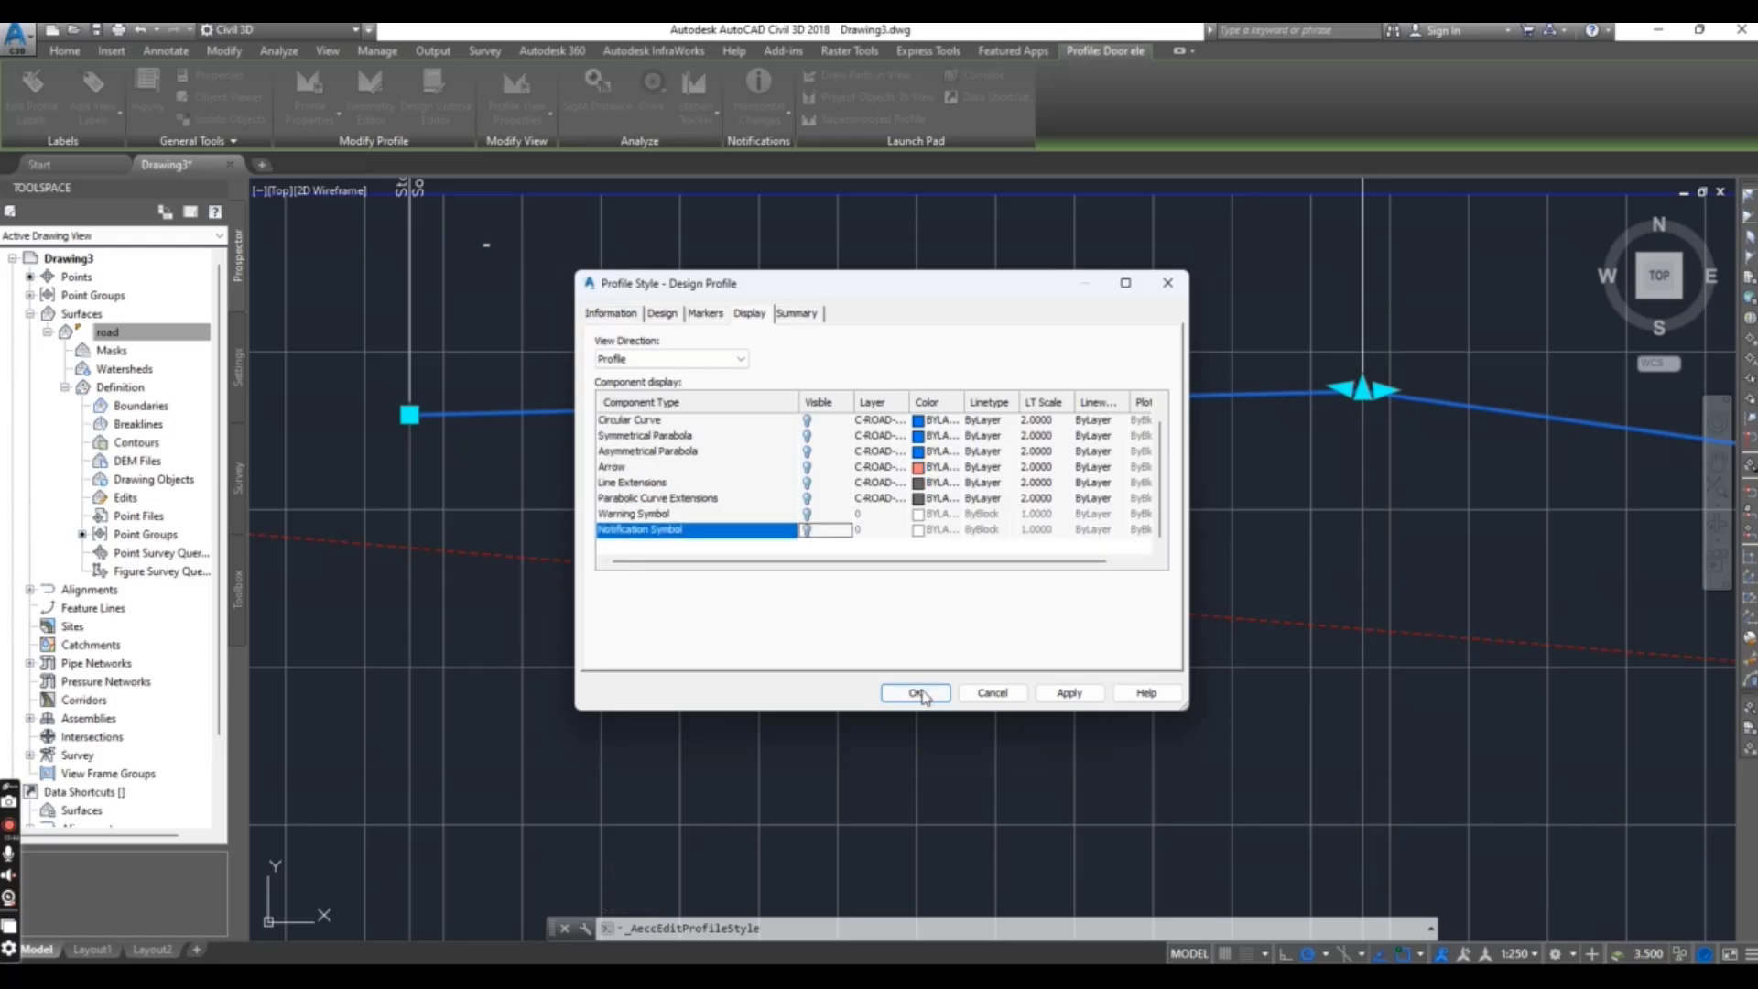
pyautogui.click(914, 692)
pyautogui.scroll(-4, 887, 486)
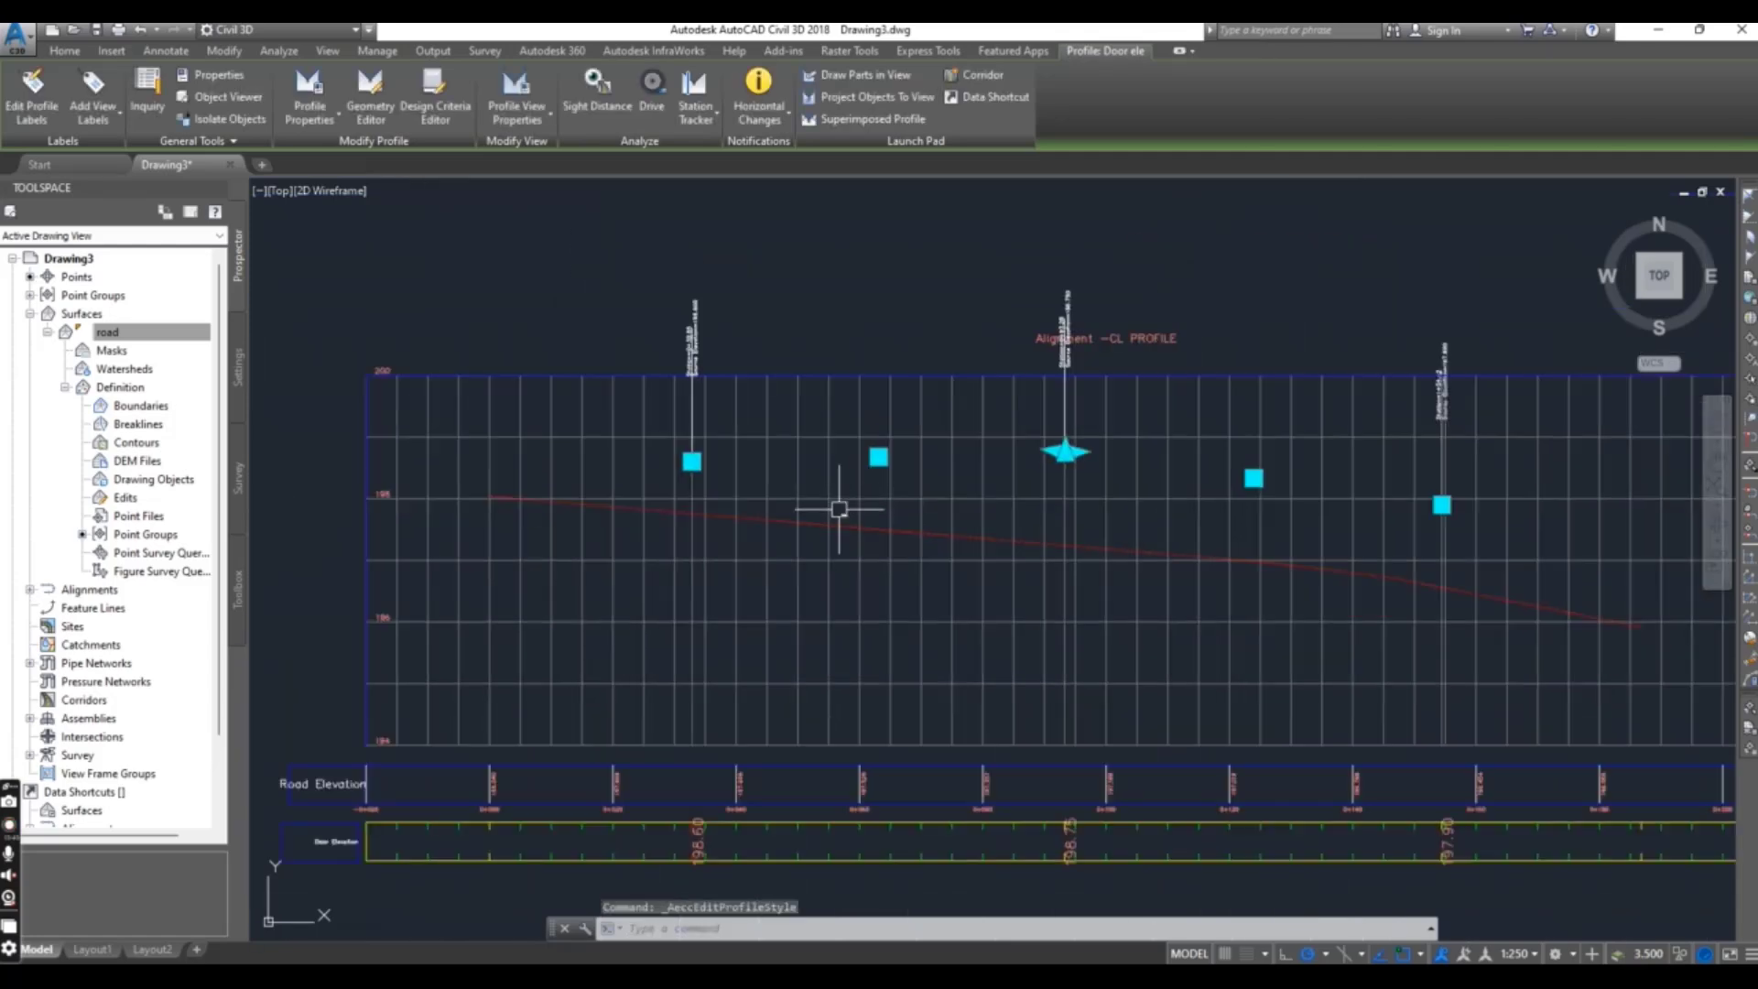
pyautogui.press('Escape')
# Examine the projected door point markers above the road profile, ending close up on the first one.
pyautogui.scroll(3, 961, 498)
pyautogui.scroll(-3, 1099, 476)
pyautogui.scroll(5, 645, 486)
pyautogui.scroll(-3, 673, 487)
pyautogui.scroll(3, 699, 491)
pyautogui.scroll(-1, 667, 501)
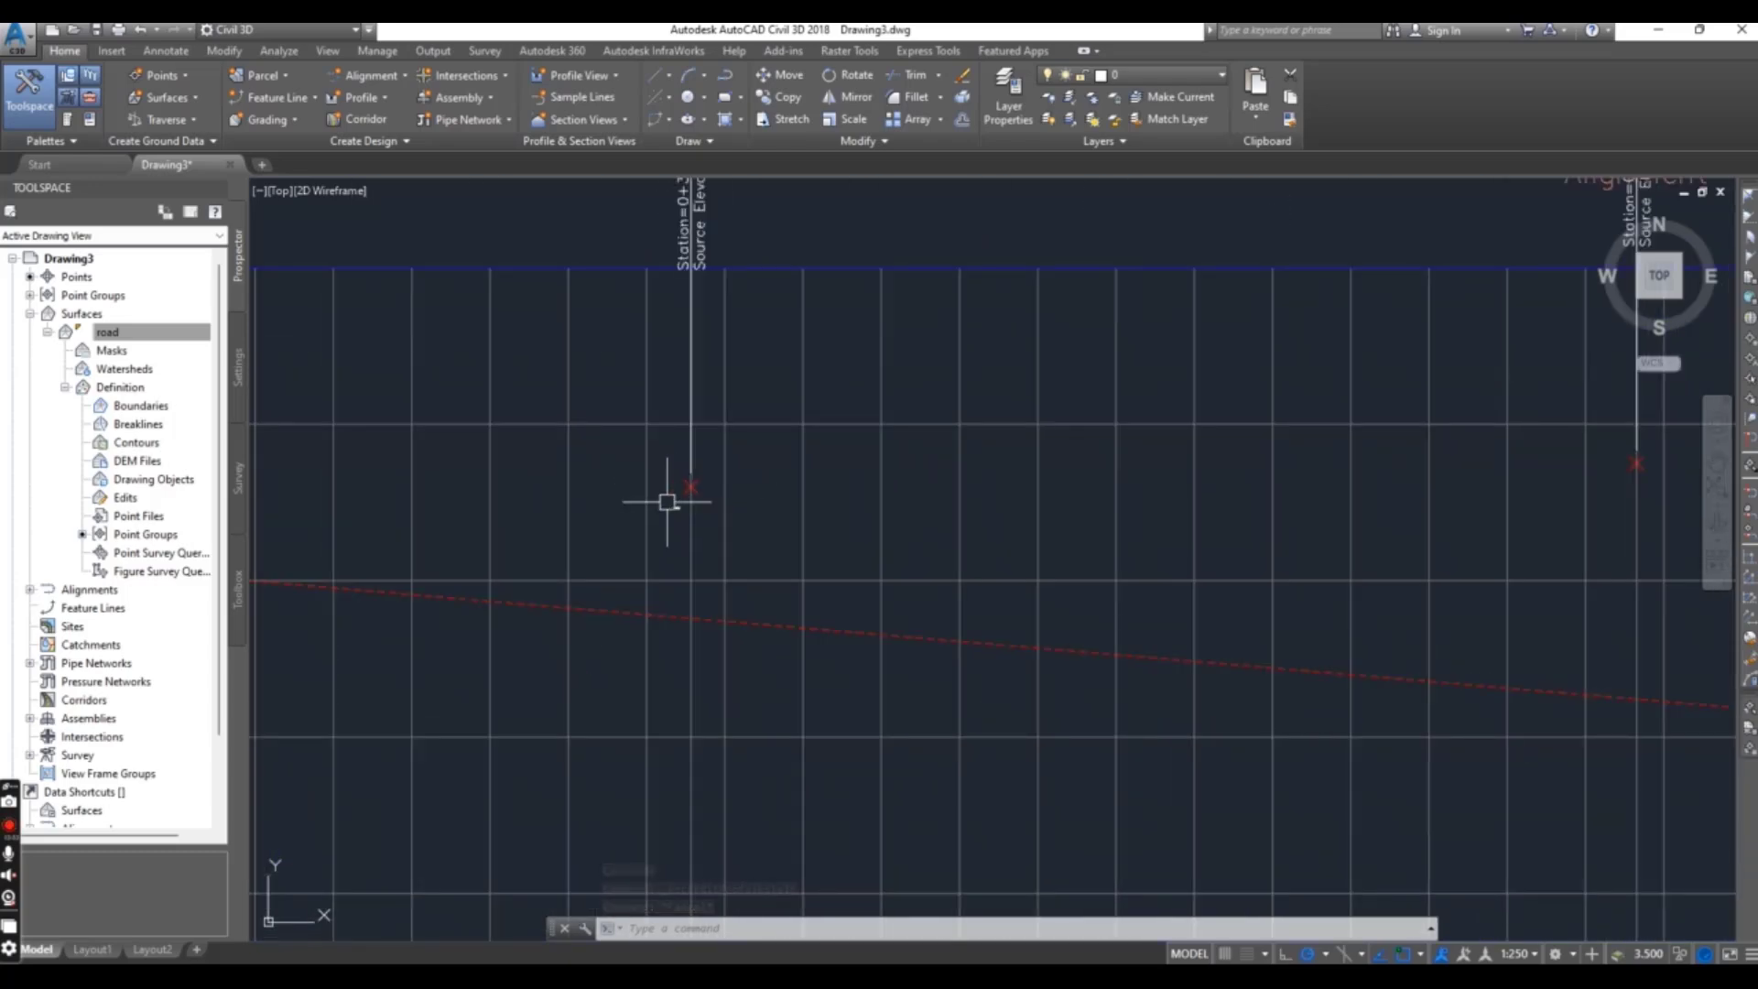
pyautogui.scroll(2, 652, 486)
pyautogui.scroll(-2, 724, 472)
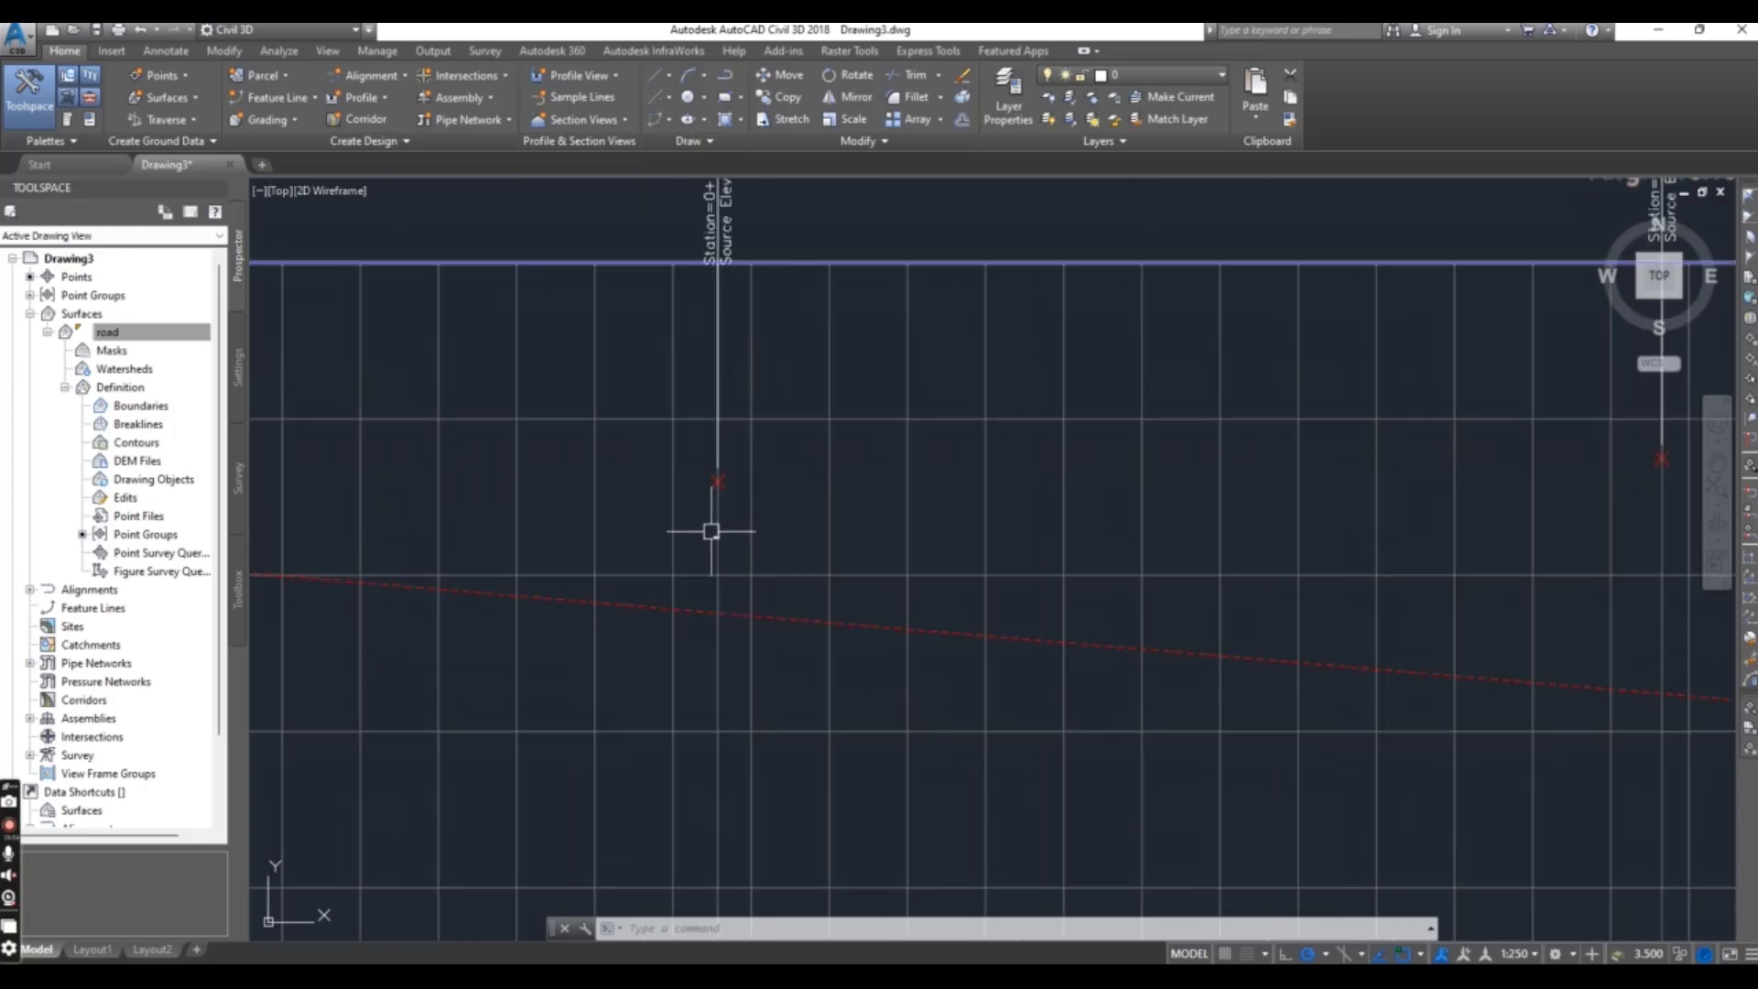
pyautogui.scroll(-2, 706, 502)
pyautogui.scroll(3, 753, 506)
pyautogui.scroll(-1, 767, 492)
pyautogui.scroll(4, 767, 491)
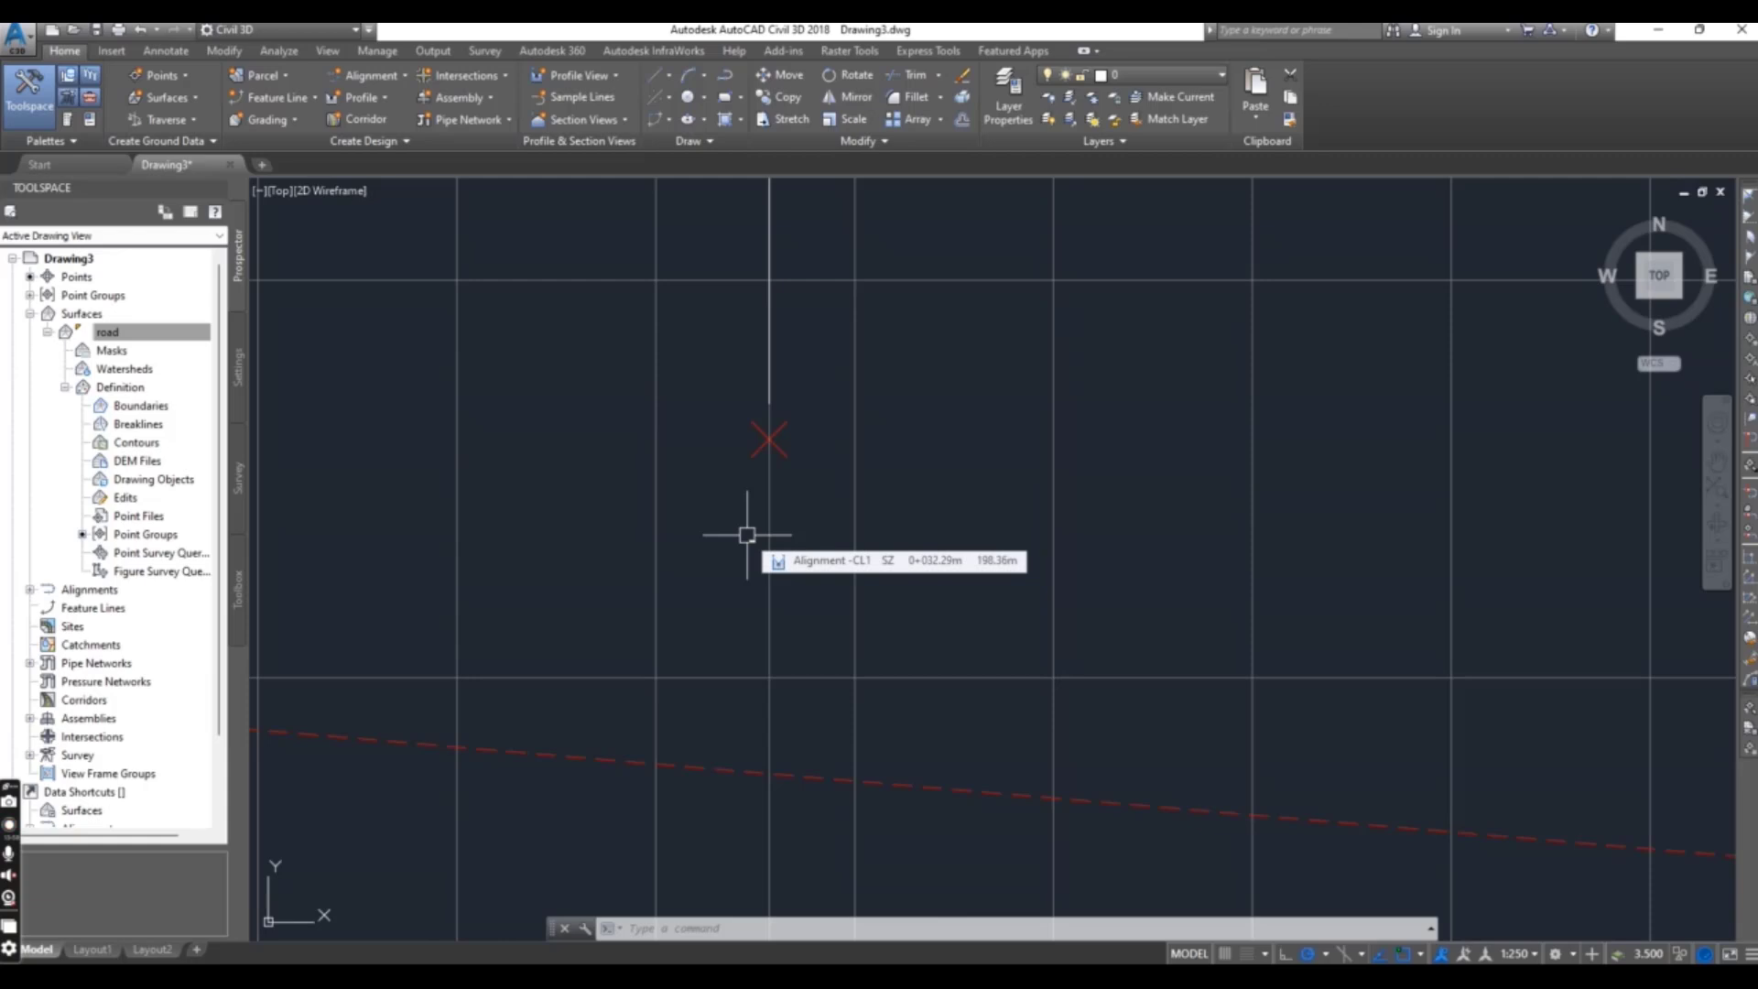
pyautogui.scroll(-1, 747, 531)
pyautogui.scroll(1, 741, 515)
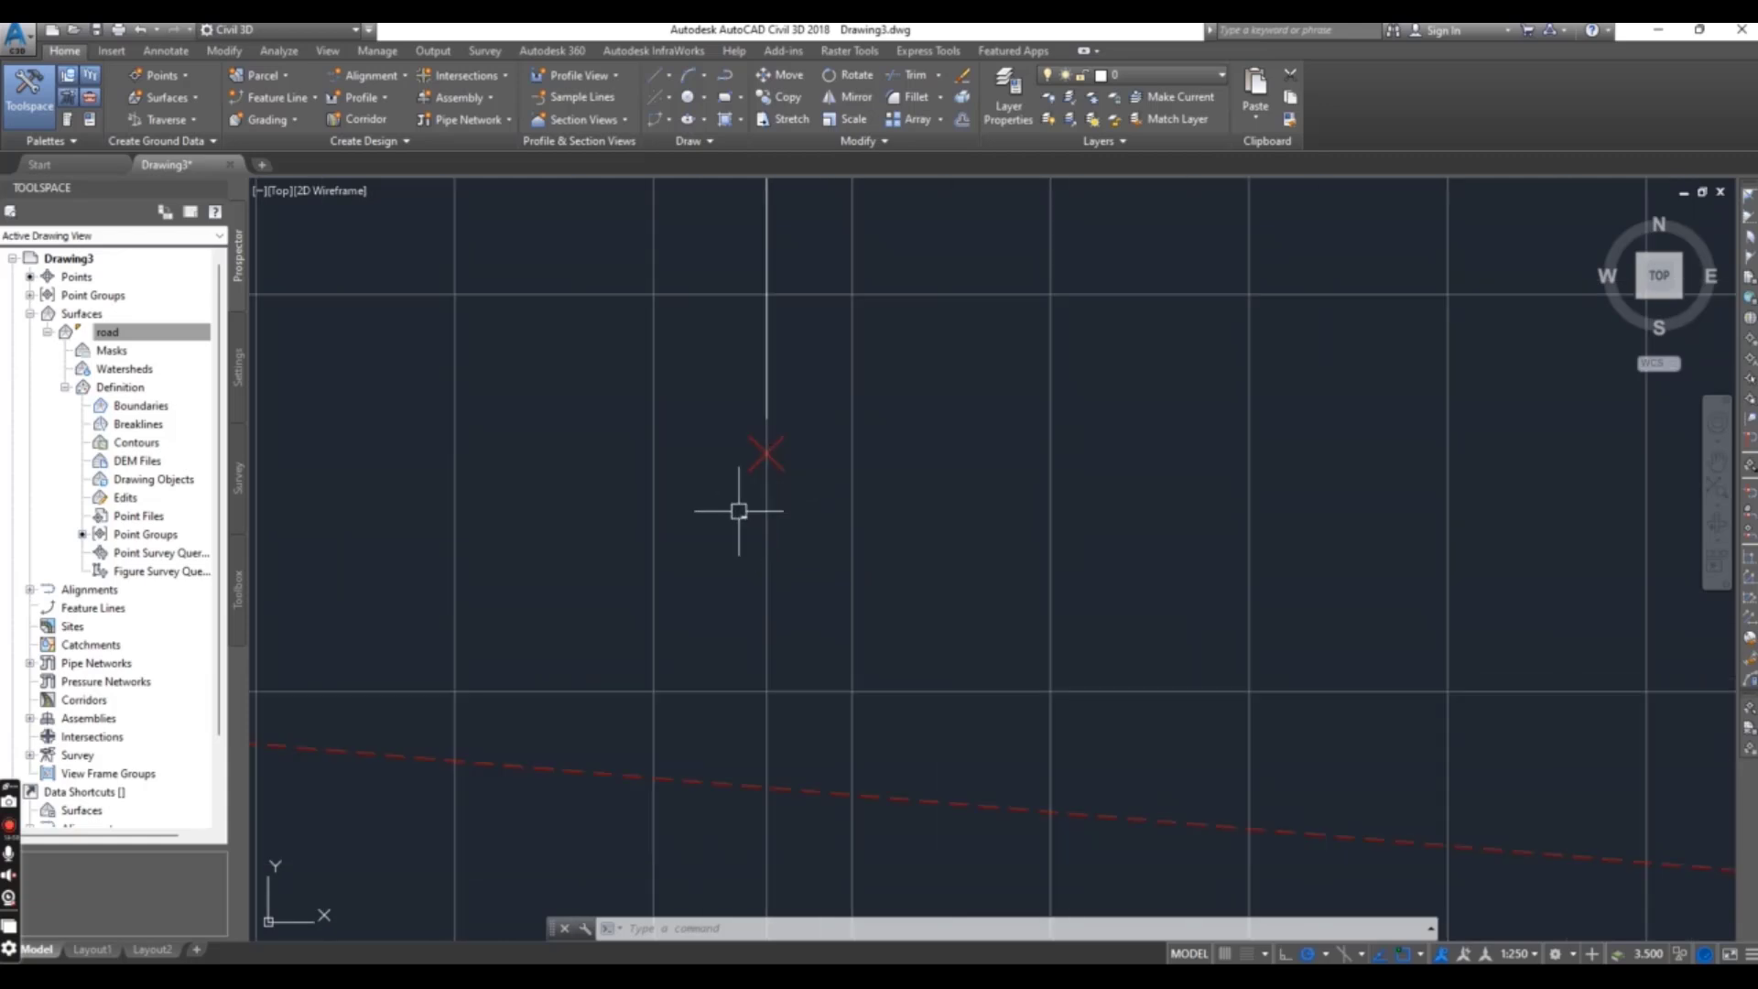
# Start a polyline at the first projected point marker with a 2-unit segment to the right and a 5-unit segment upward.
pyautogui.write('l')
pyautogui.press('Return')
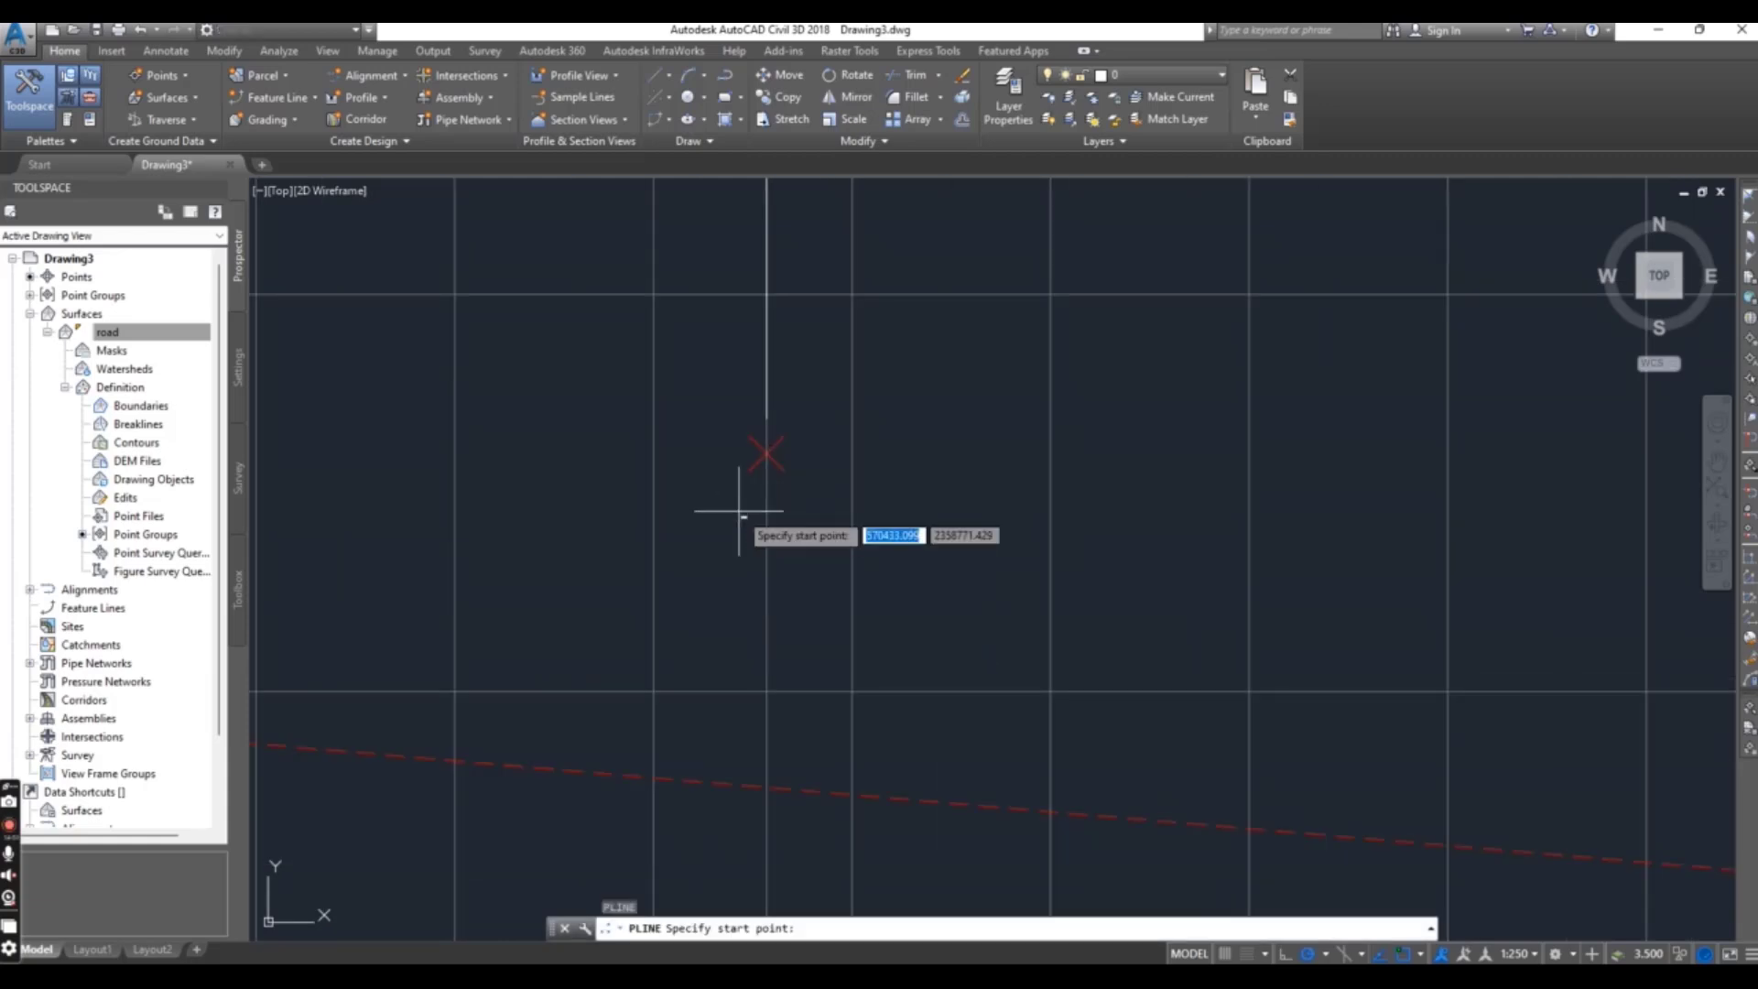
pyautogui.click(765, 452)
pyautogui.write('2')
pyautogui.press('Return')
pyautogui.scroll(2, 811, 248)
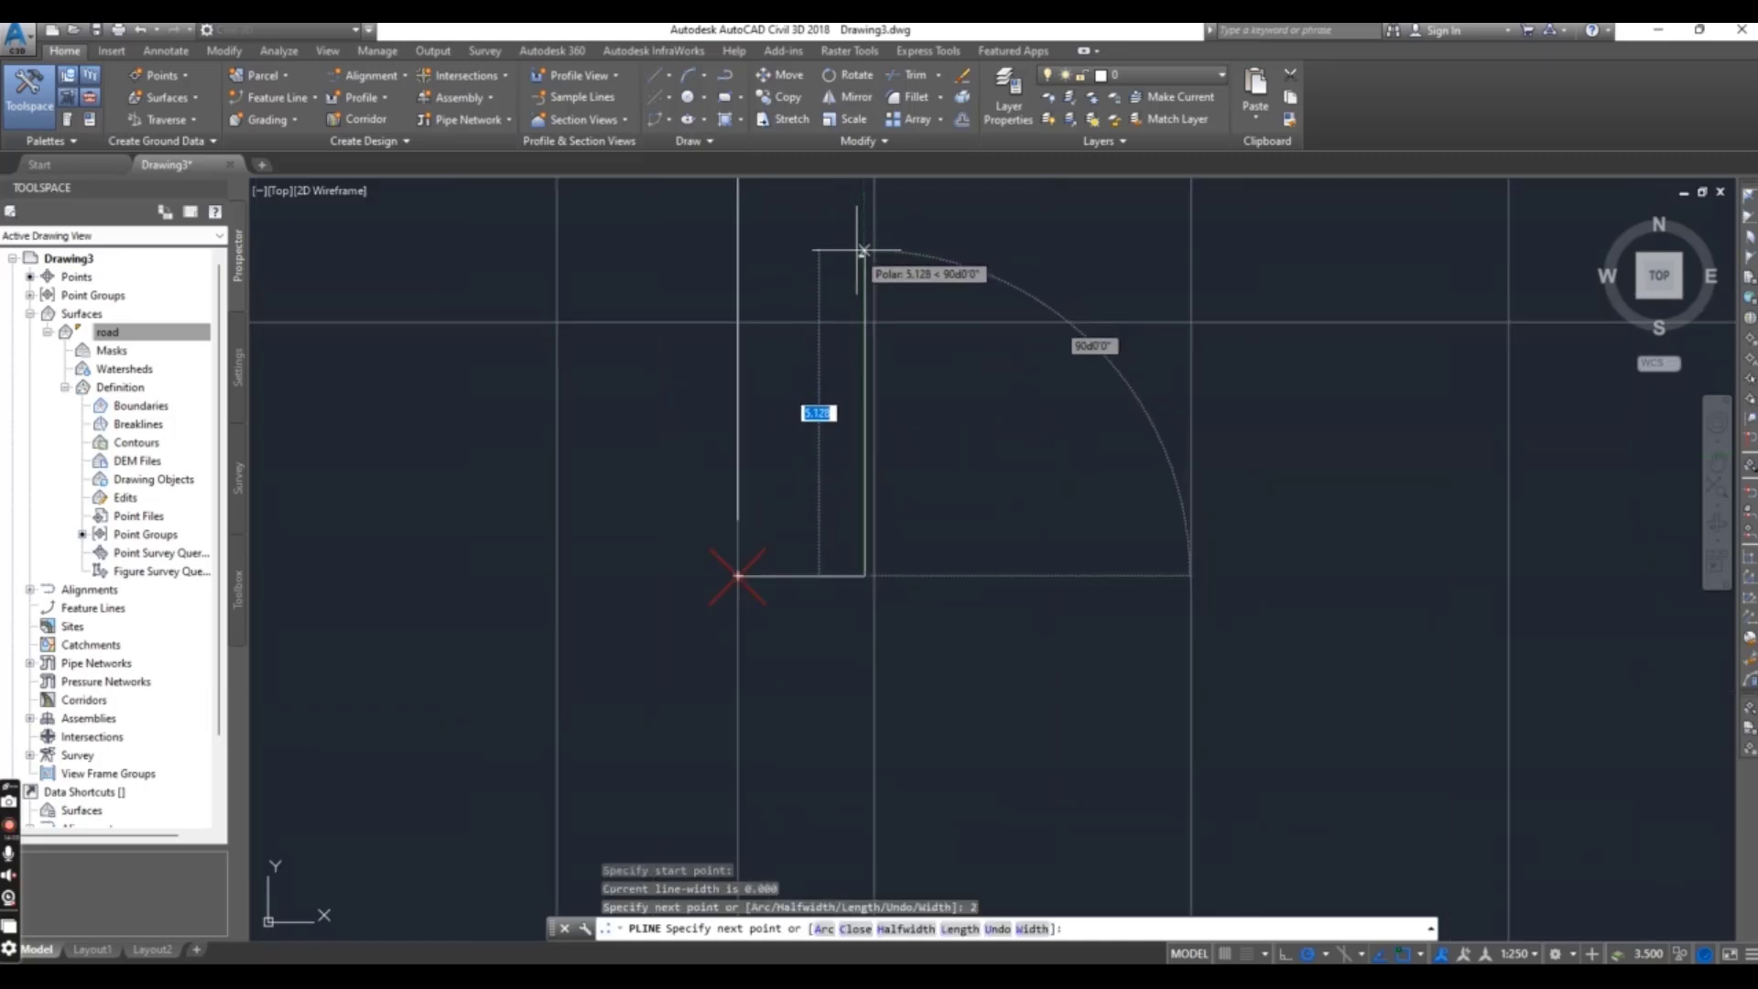
pyautogui.write('5')
pyautogui.press('Return')
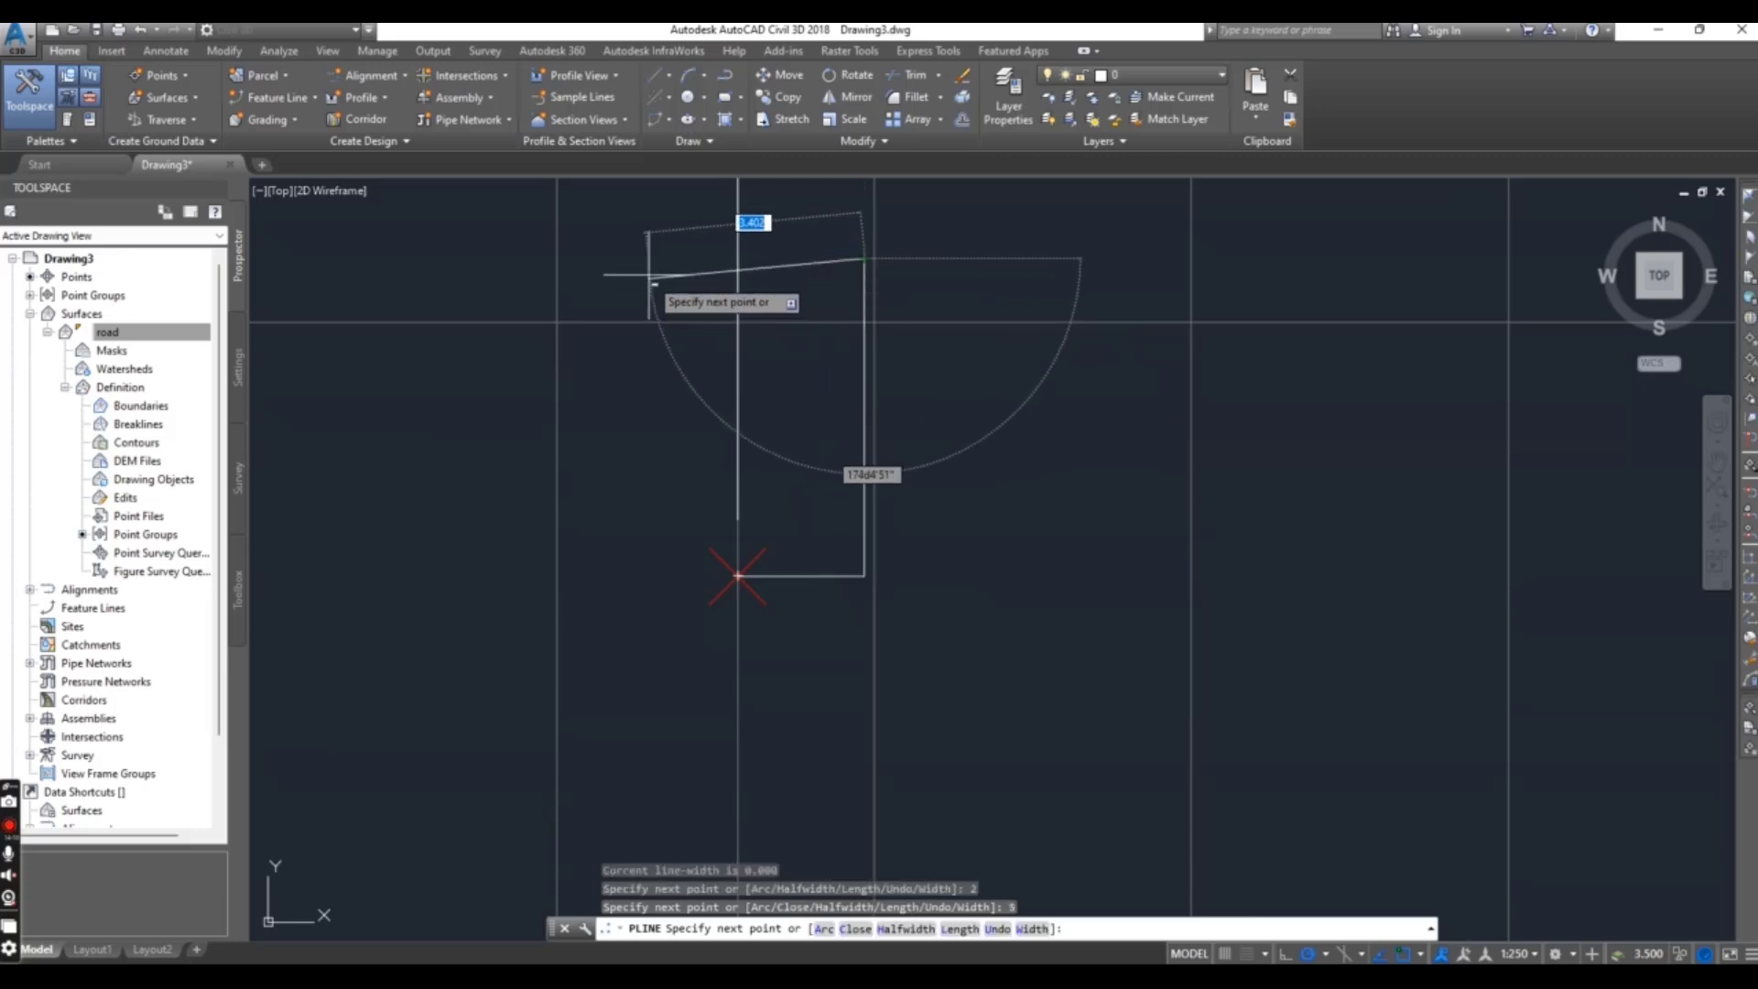
# Complete the door rectangle with 4 units to the left, 4 plus 1 units down, and a segment back to the point marker.
pyautogui.write('4')
pyautogui.press('Return')
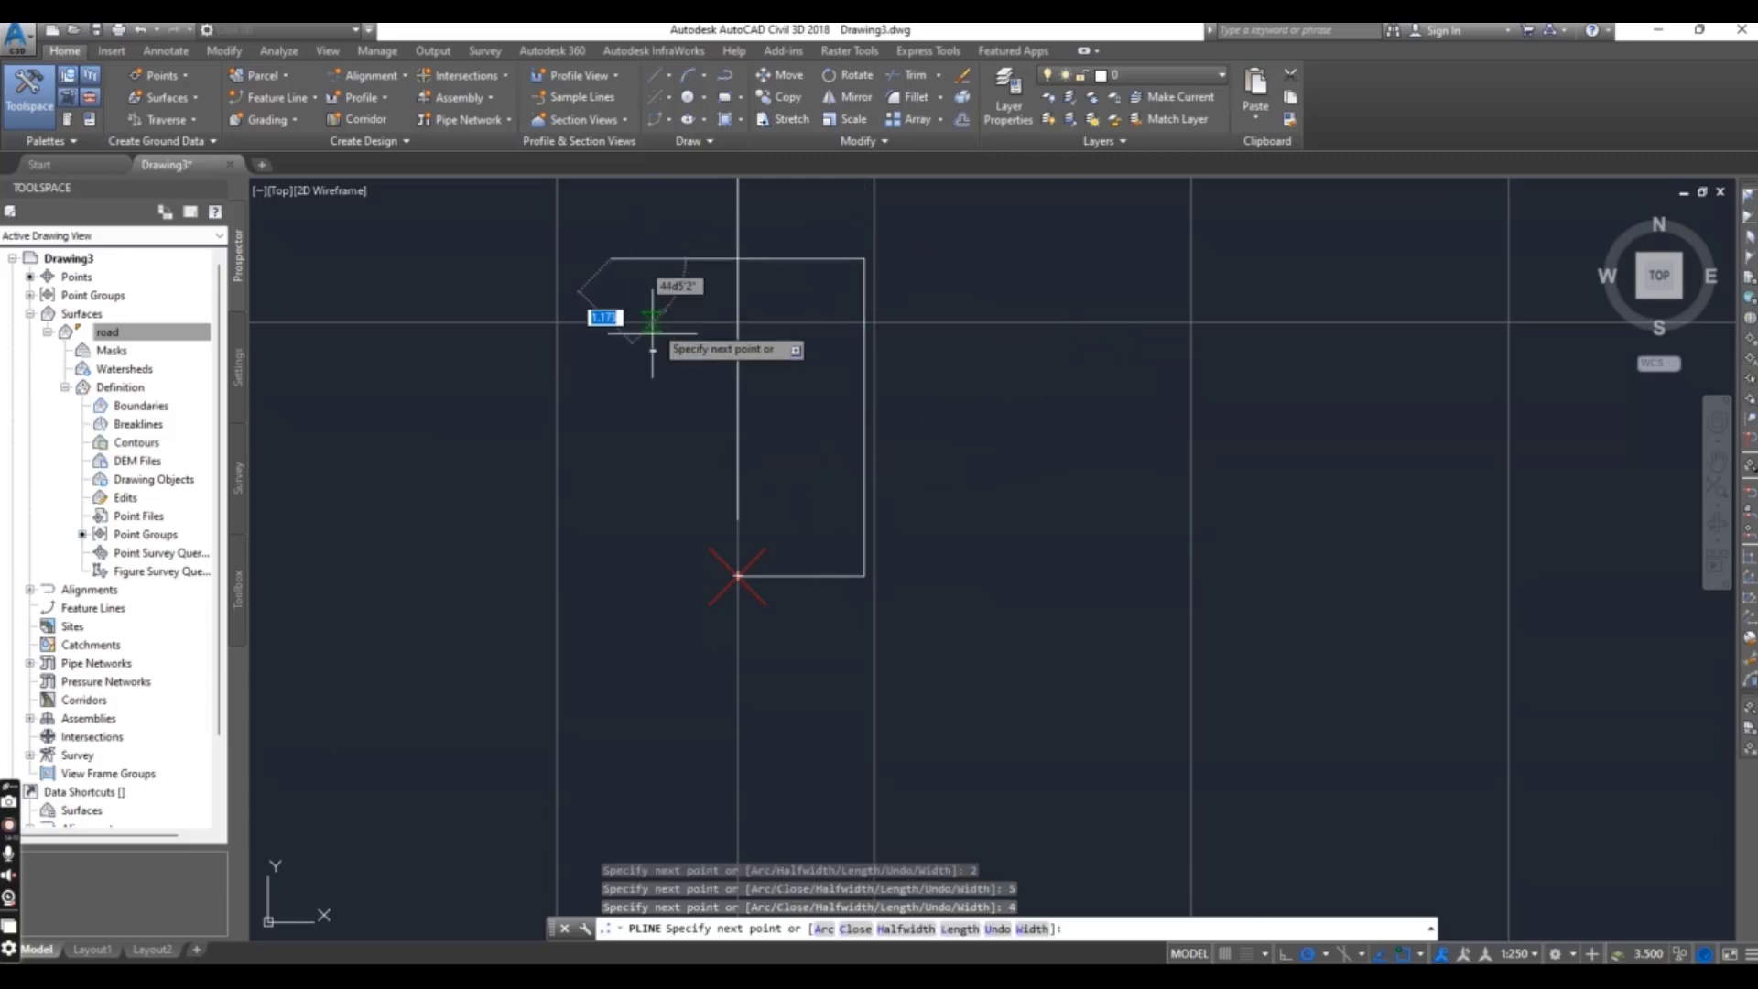
pyautogui.write('4')
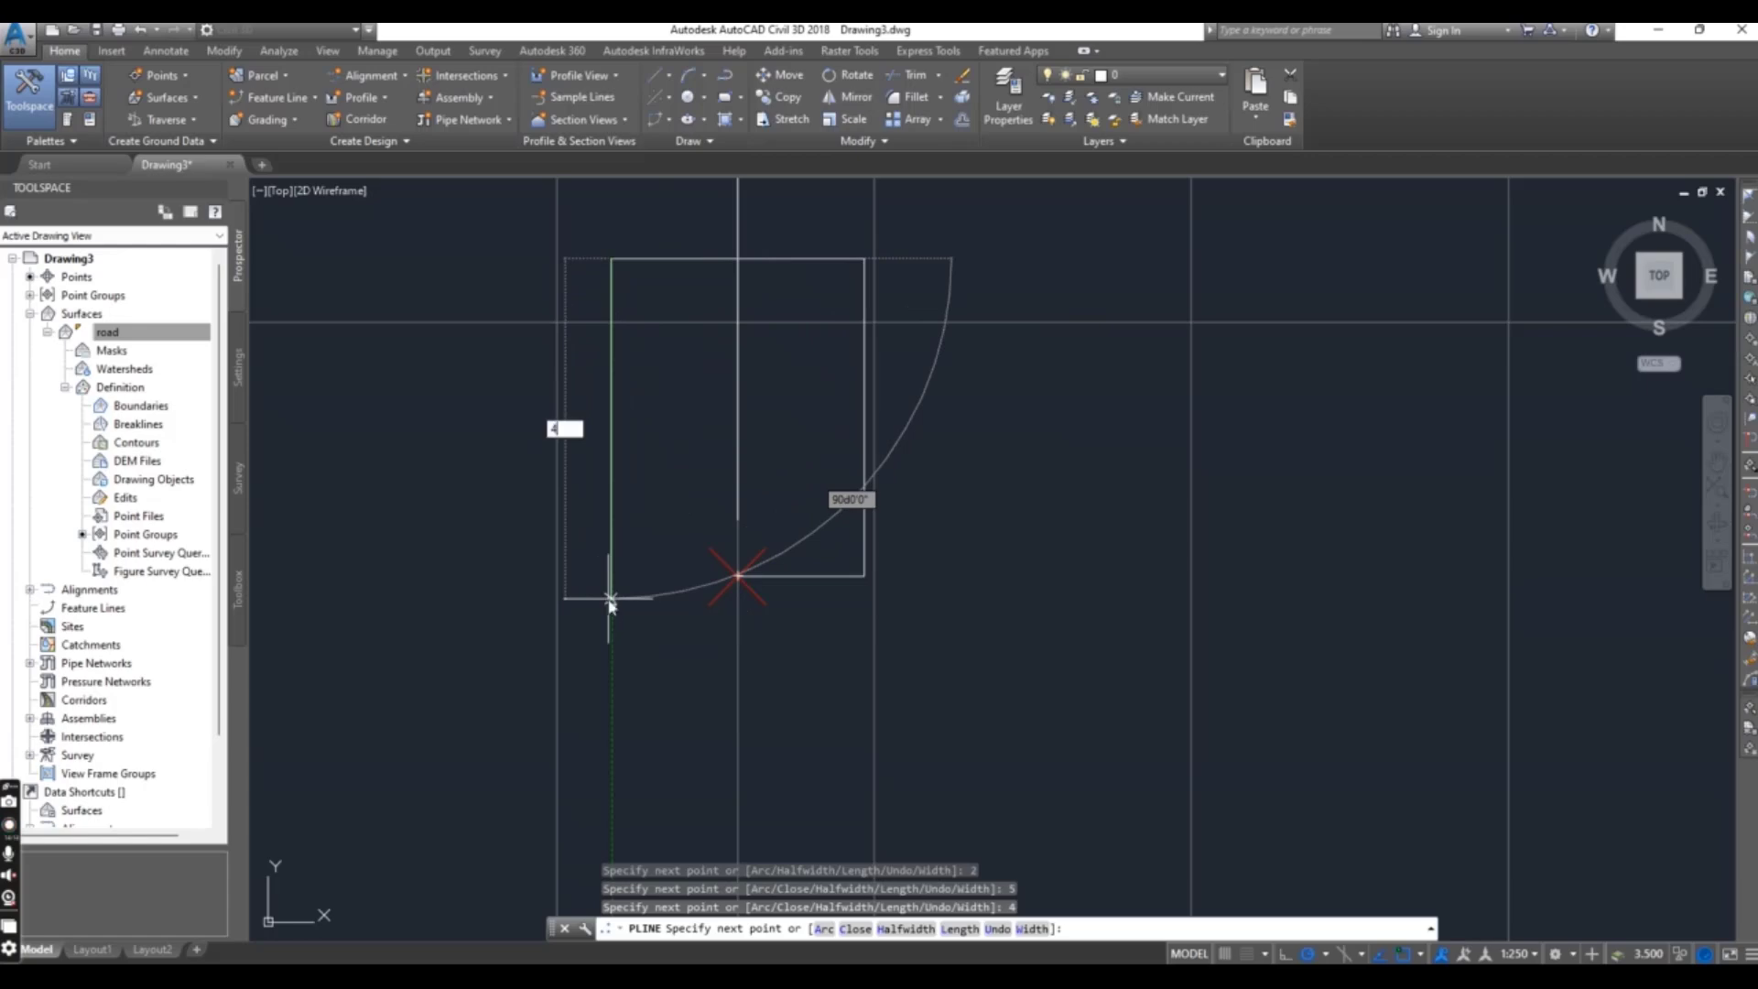
pyautogui.press('Return')
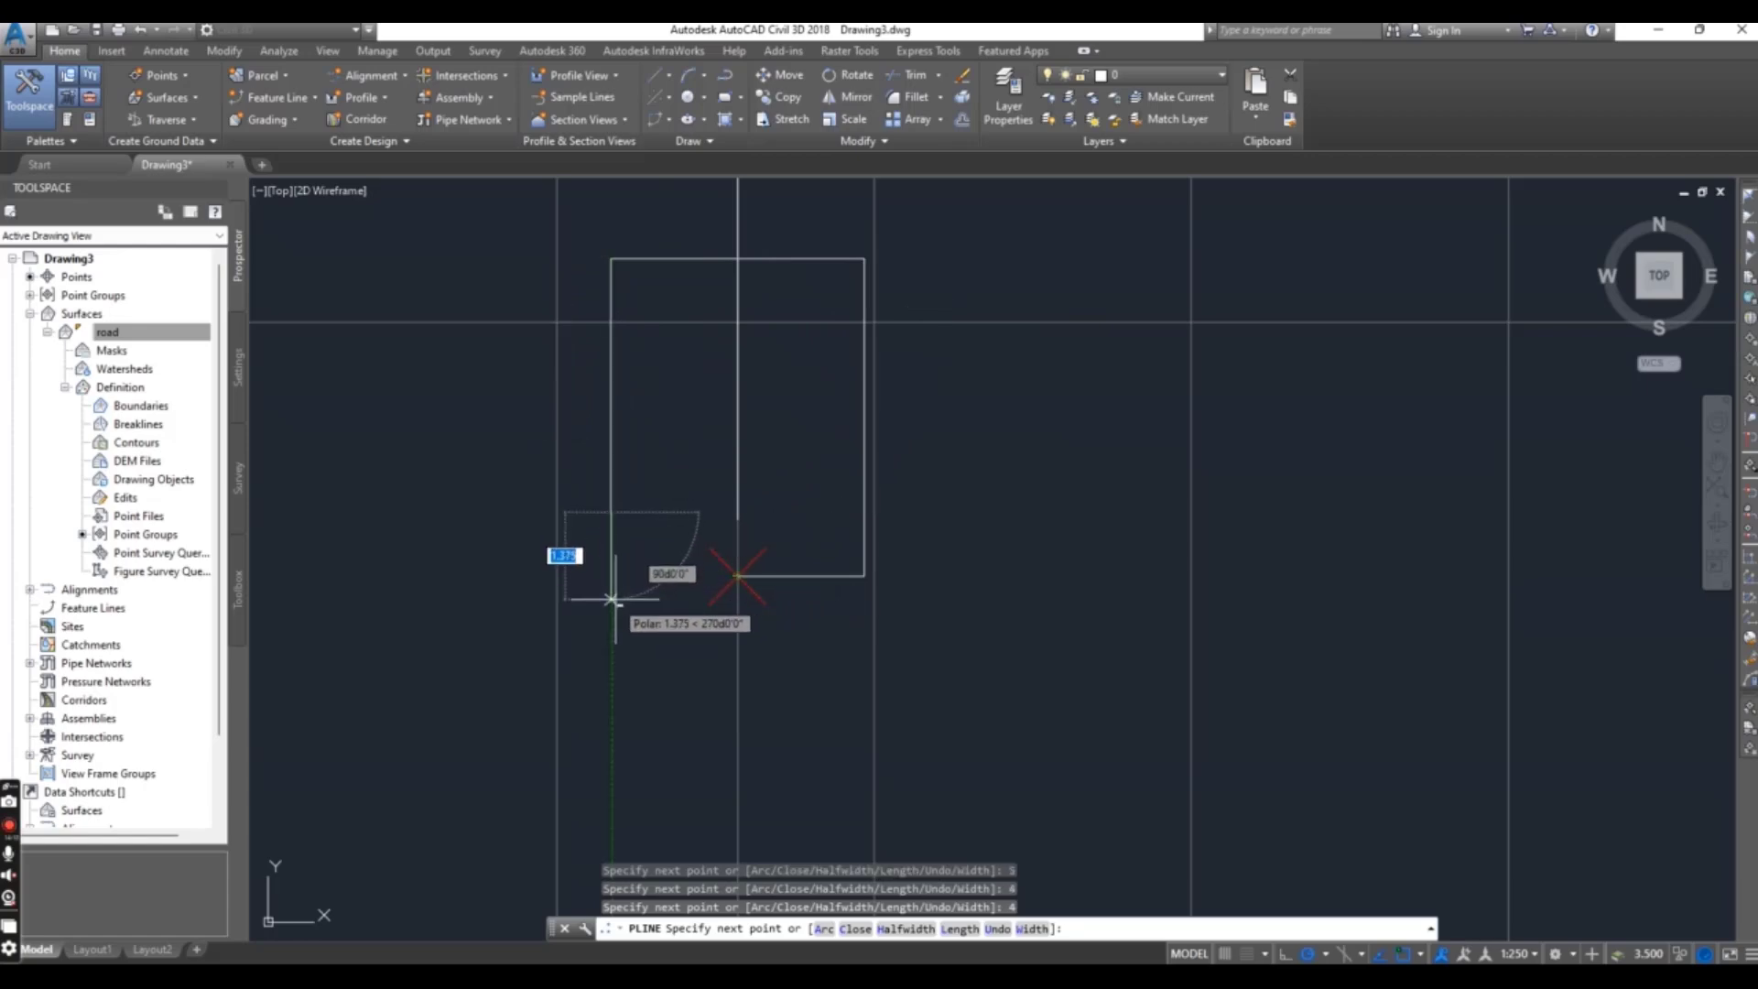
pyautogui.write('1')
pyautogui.press('Return')
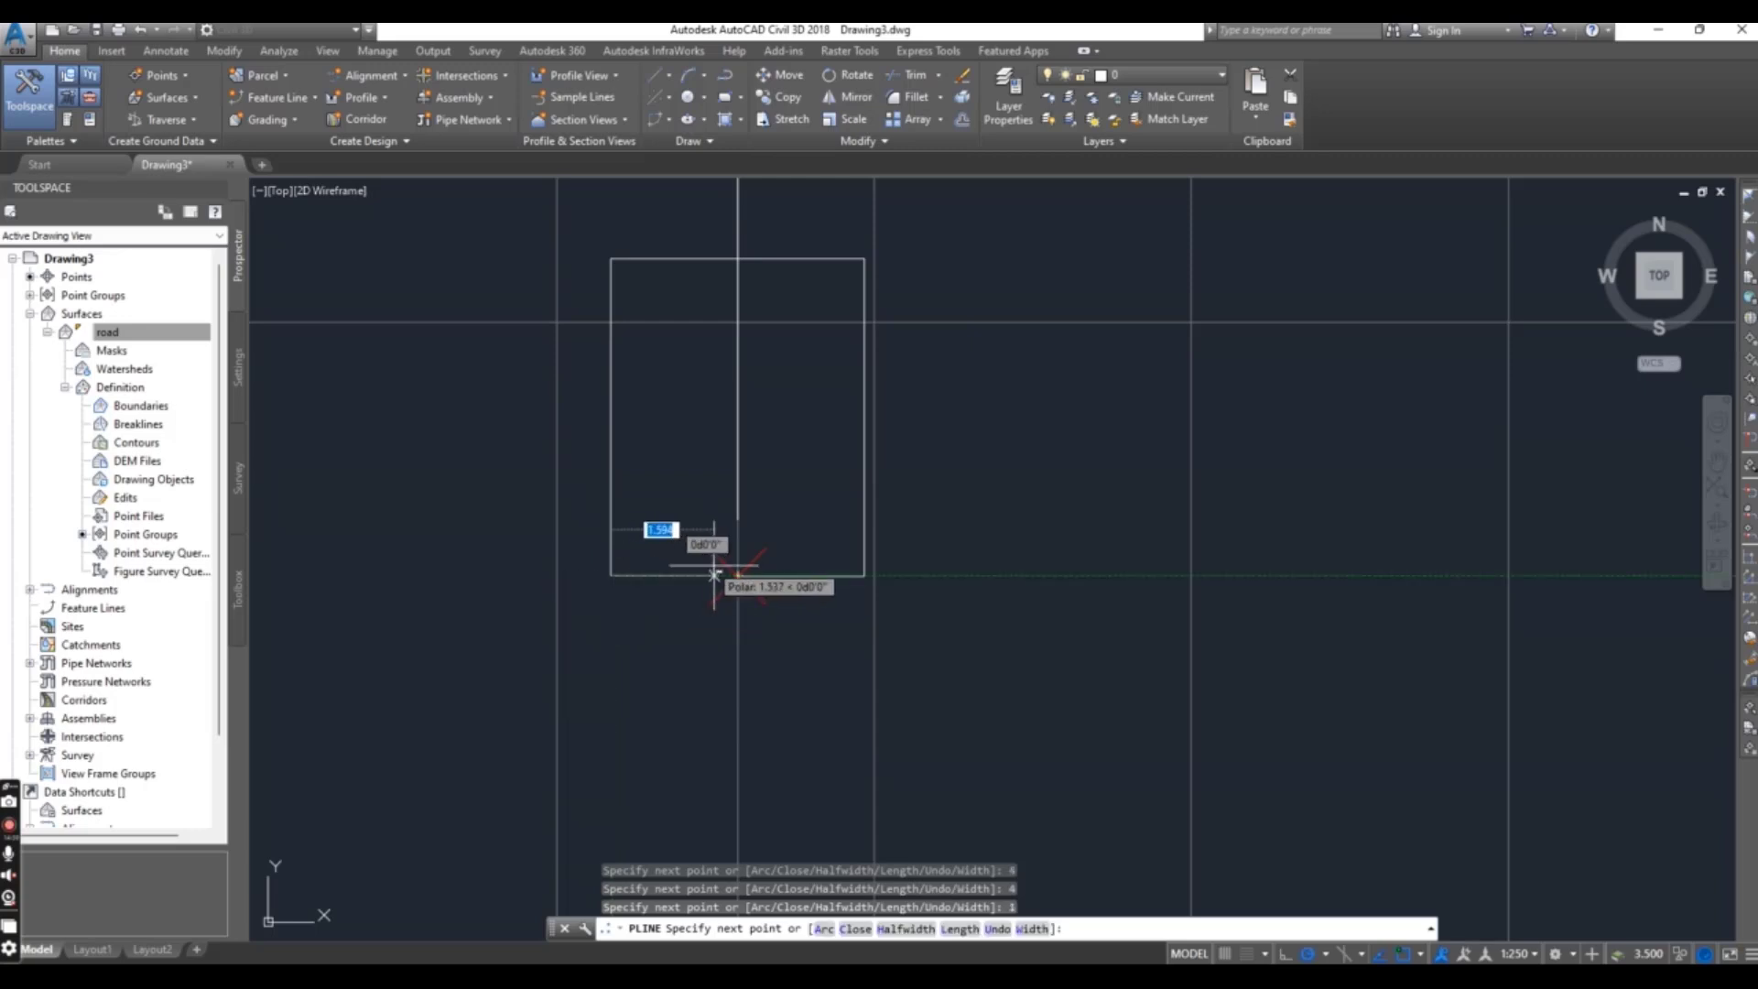
pyautogui.click(737, 577)
pyautogui.press('Return')
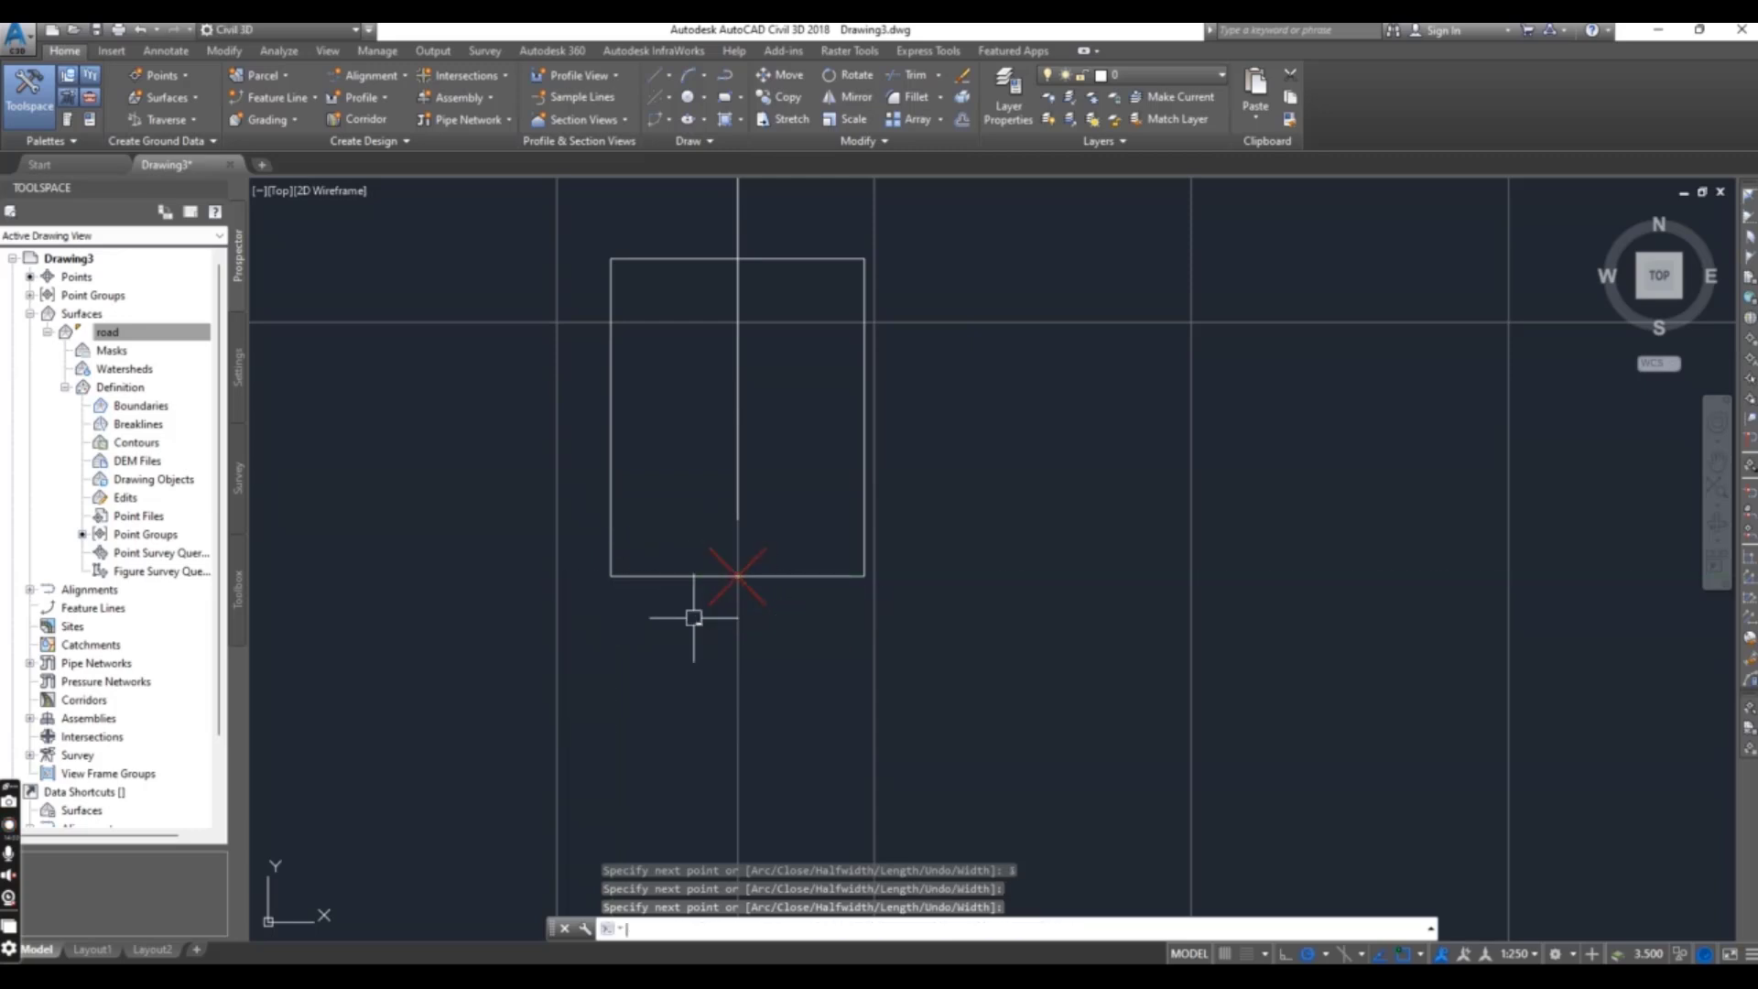
# Draw a 3-point arc over the door rectangle from its upper-left corner, through the vertical marker line, to its upper-right corner.
pyautogui.moveTo(726, 537); pyautogui.dragTo(718, 833, button='middle')
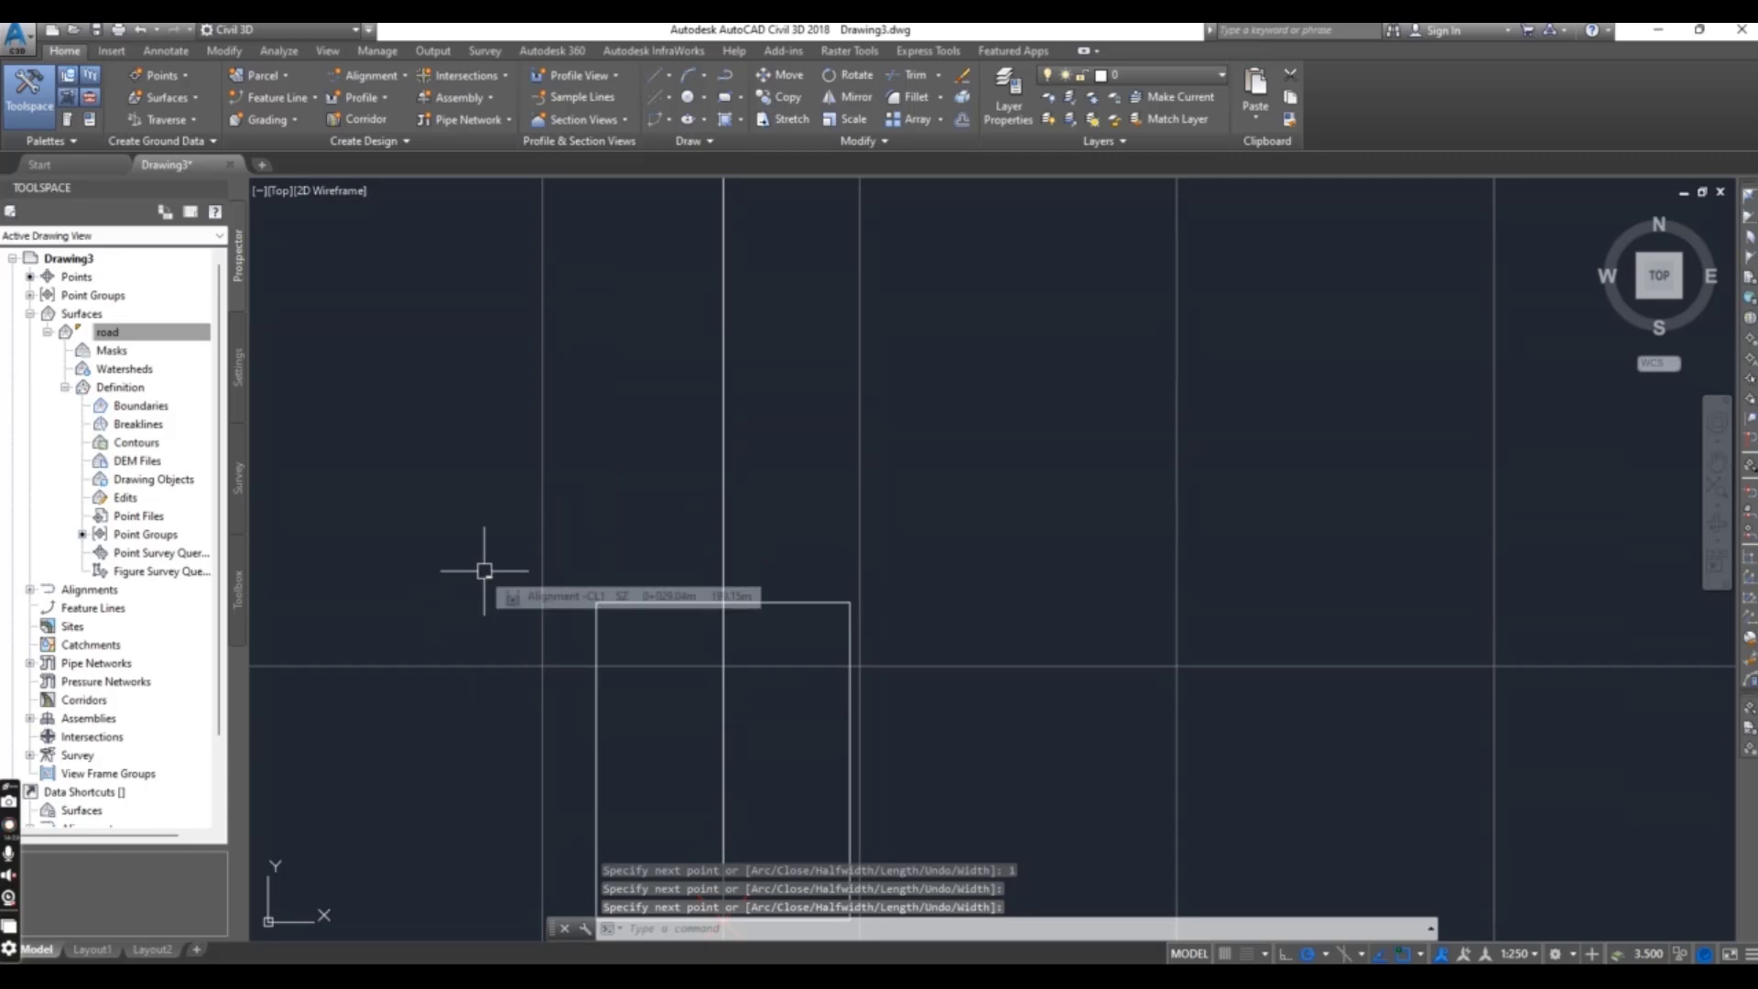
pyautogui.click(704, 74)
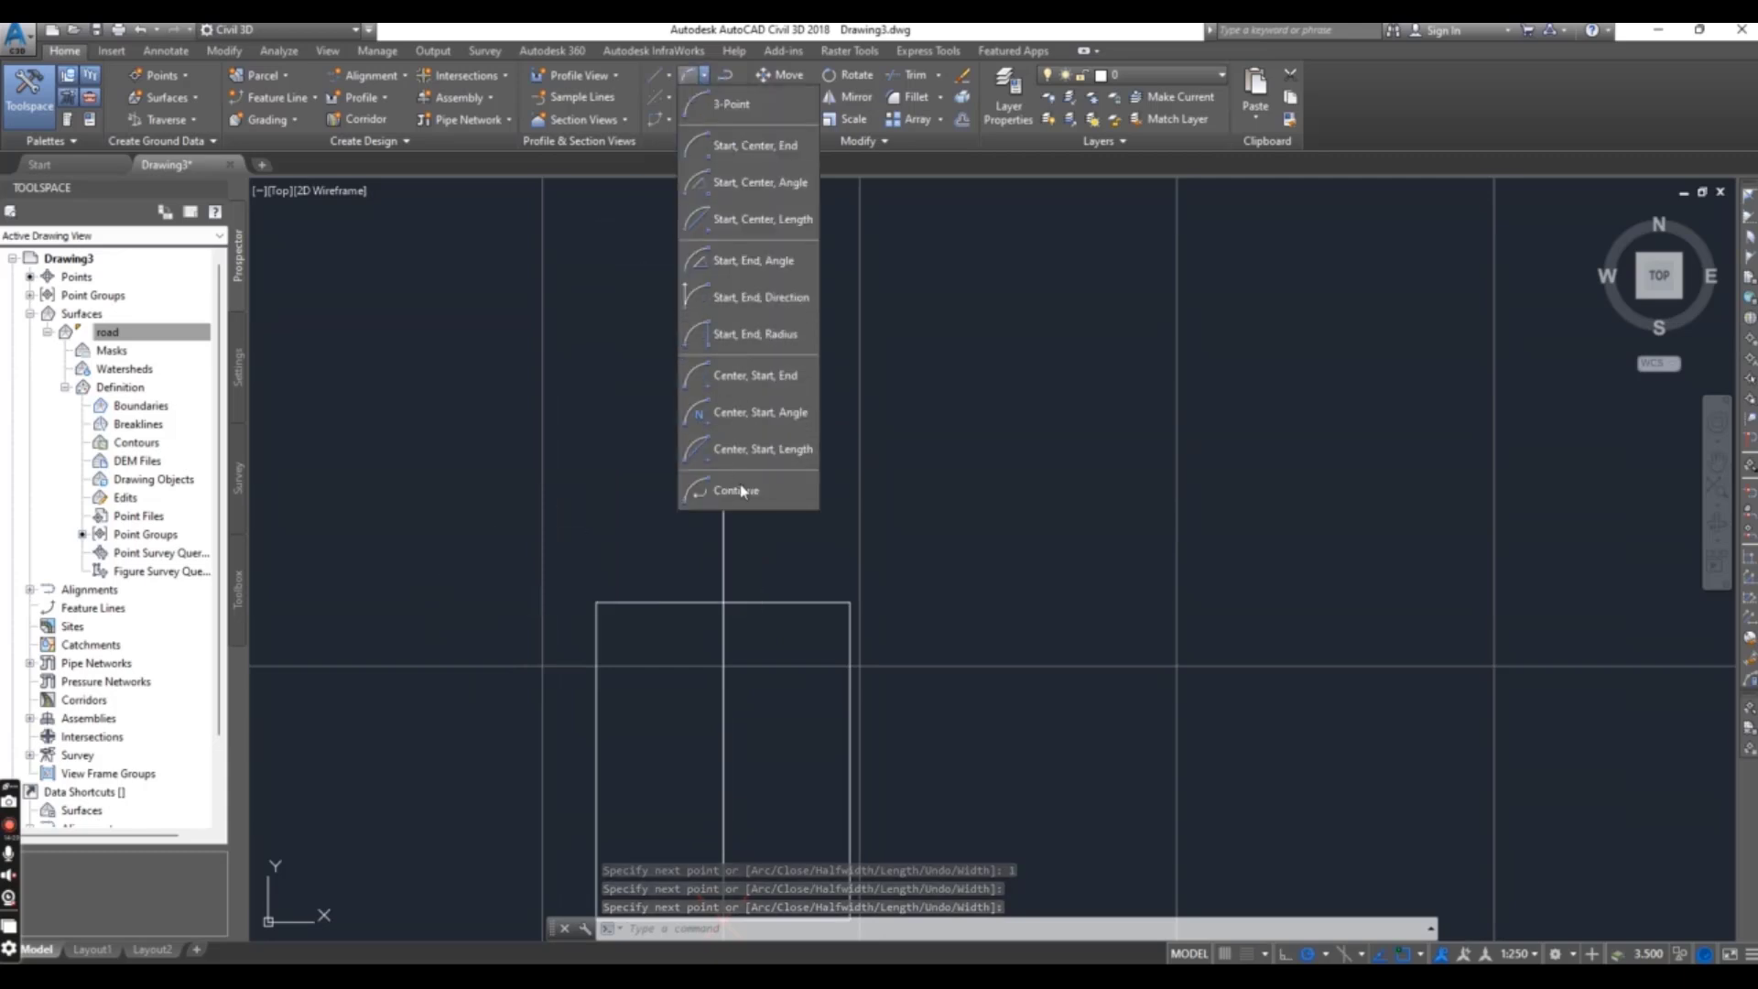
pyautogui.click(732, 103)
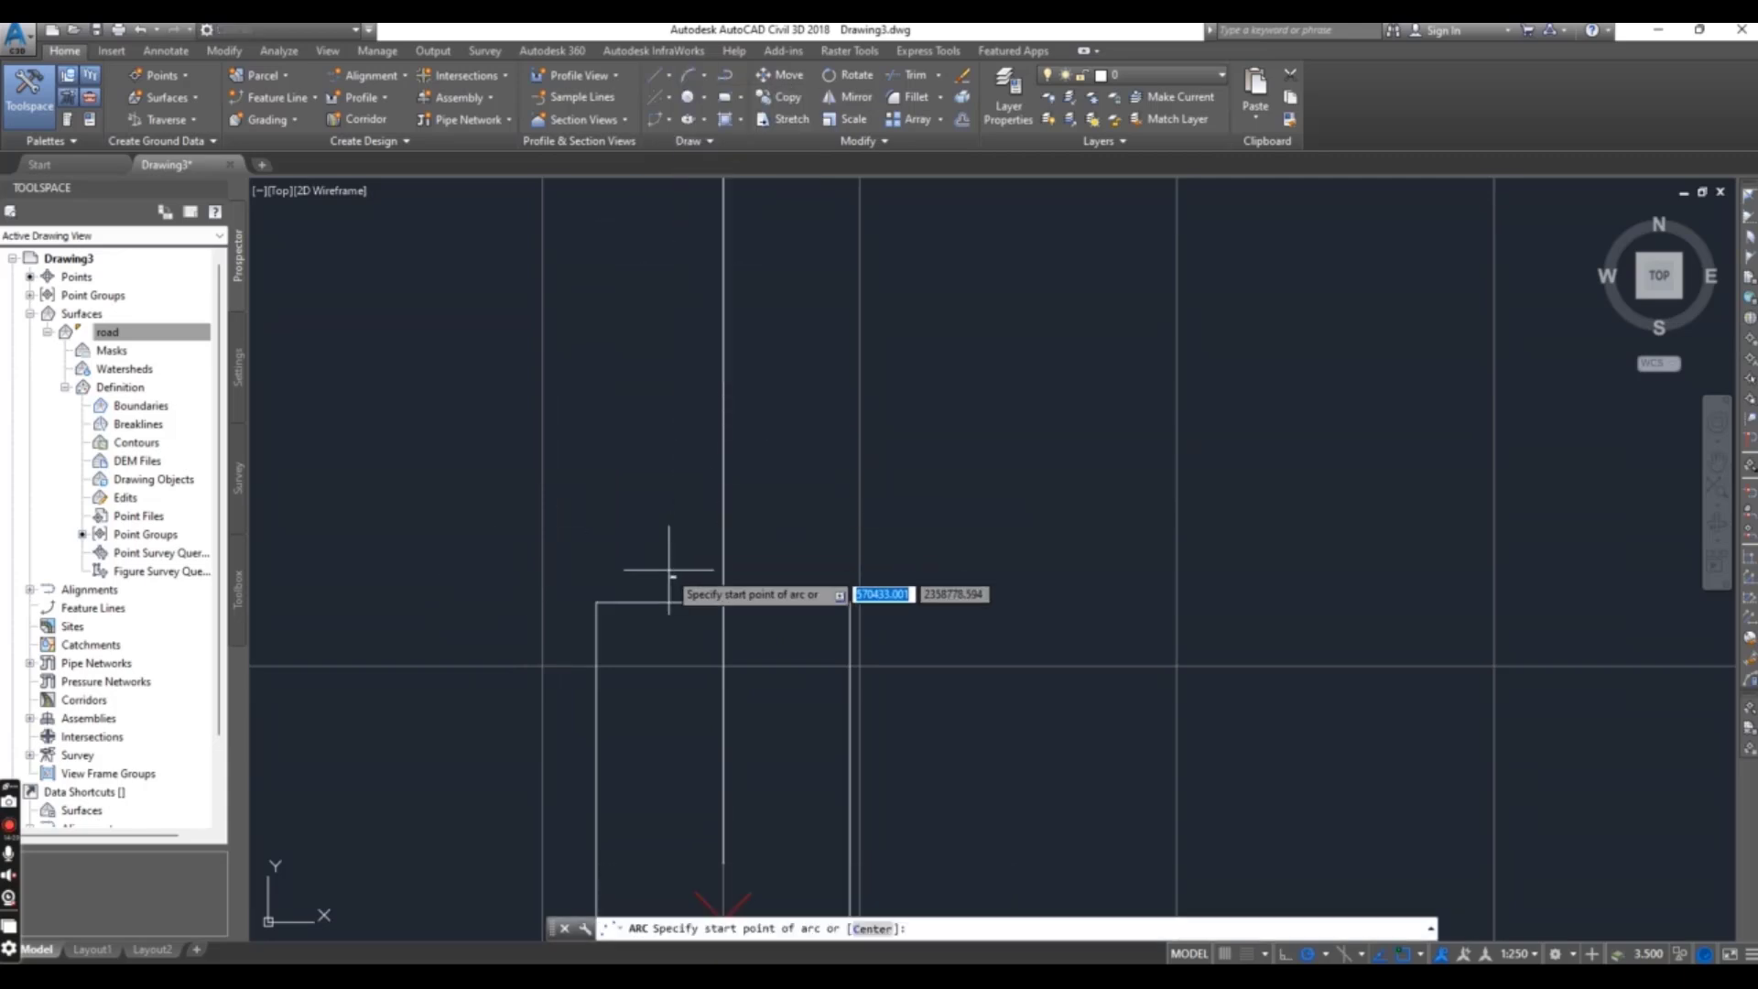
pyautogui.click(597, 601)
pyautogui.click(723, 494)
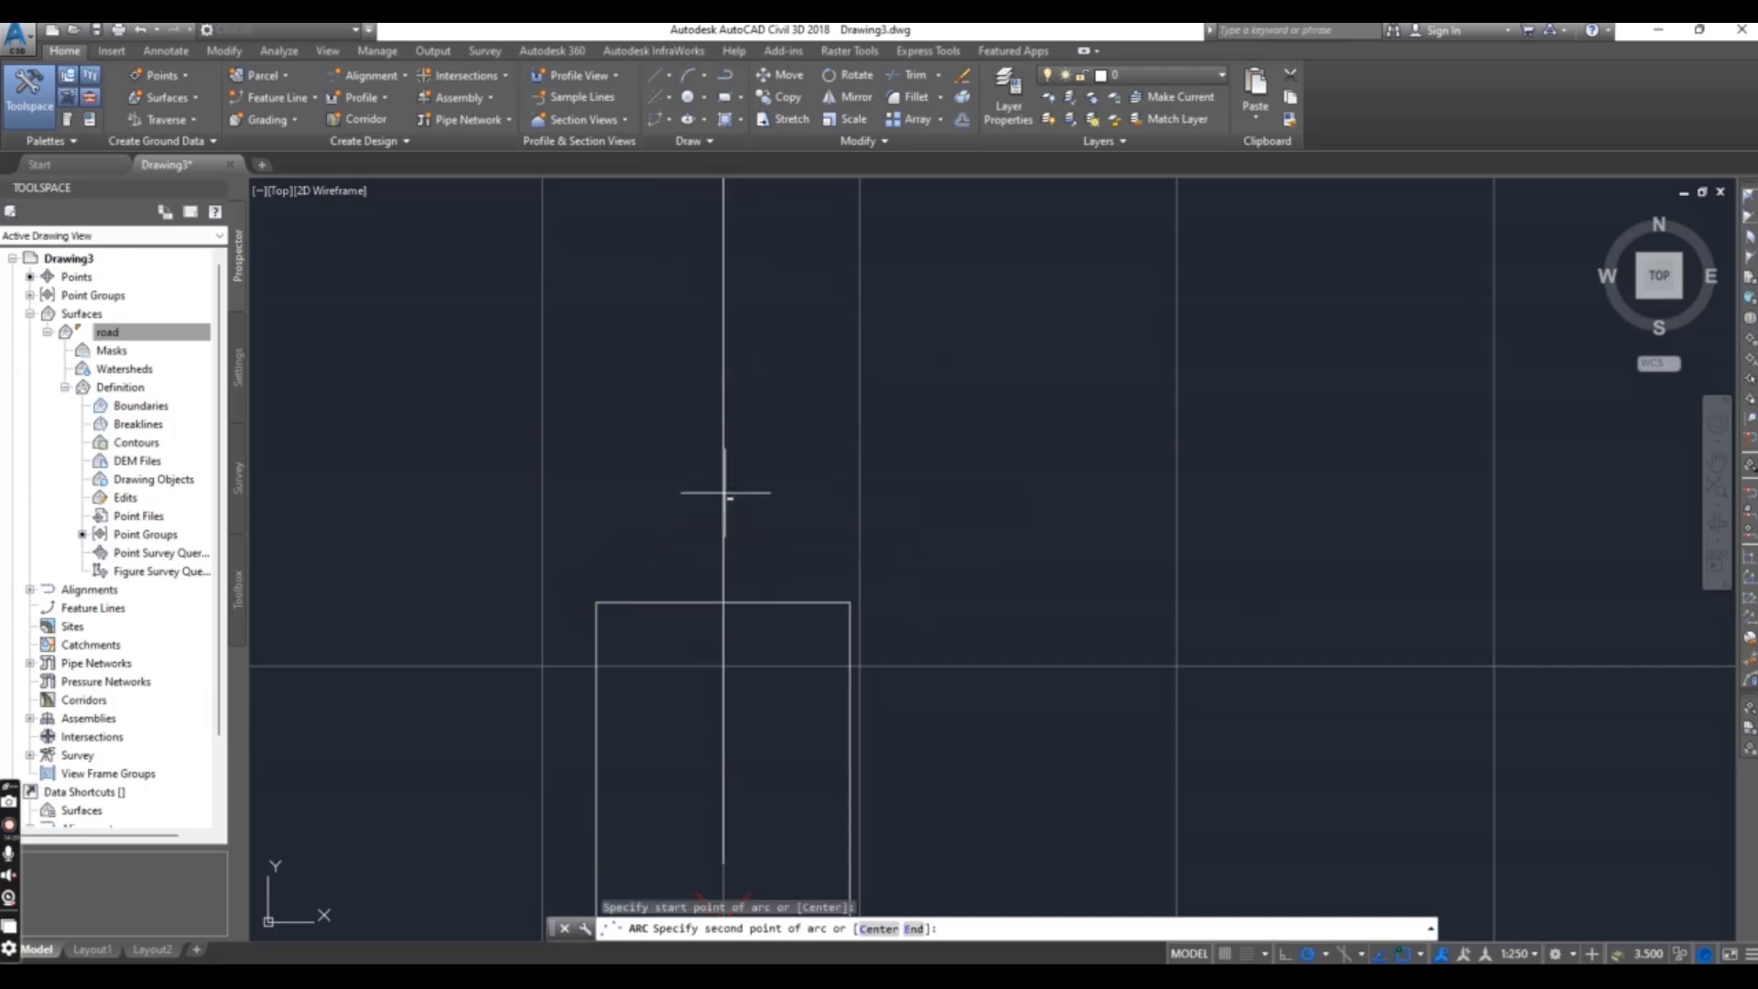
pyautogui.click(849, 602)
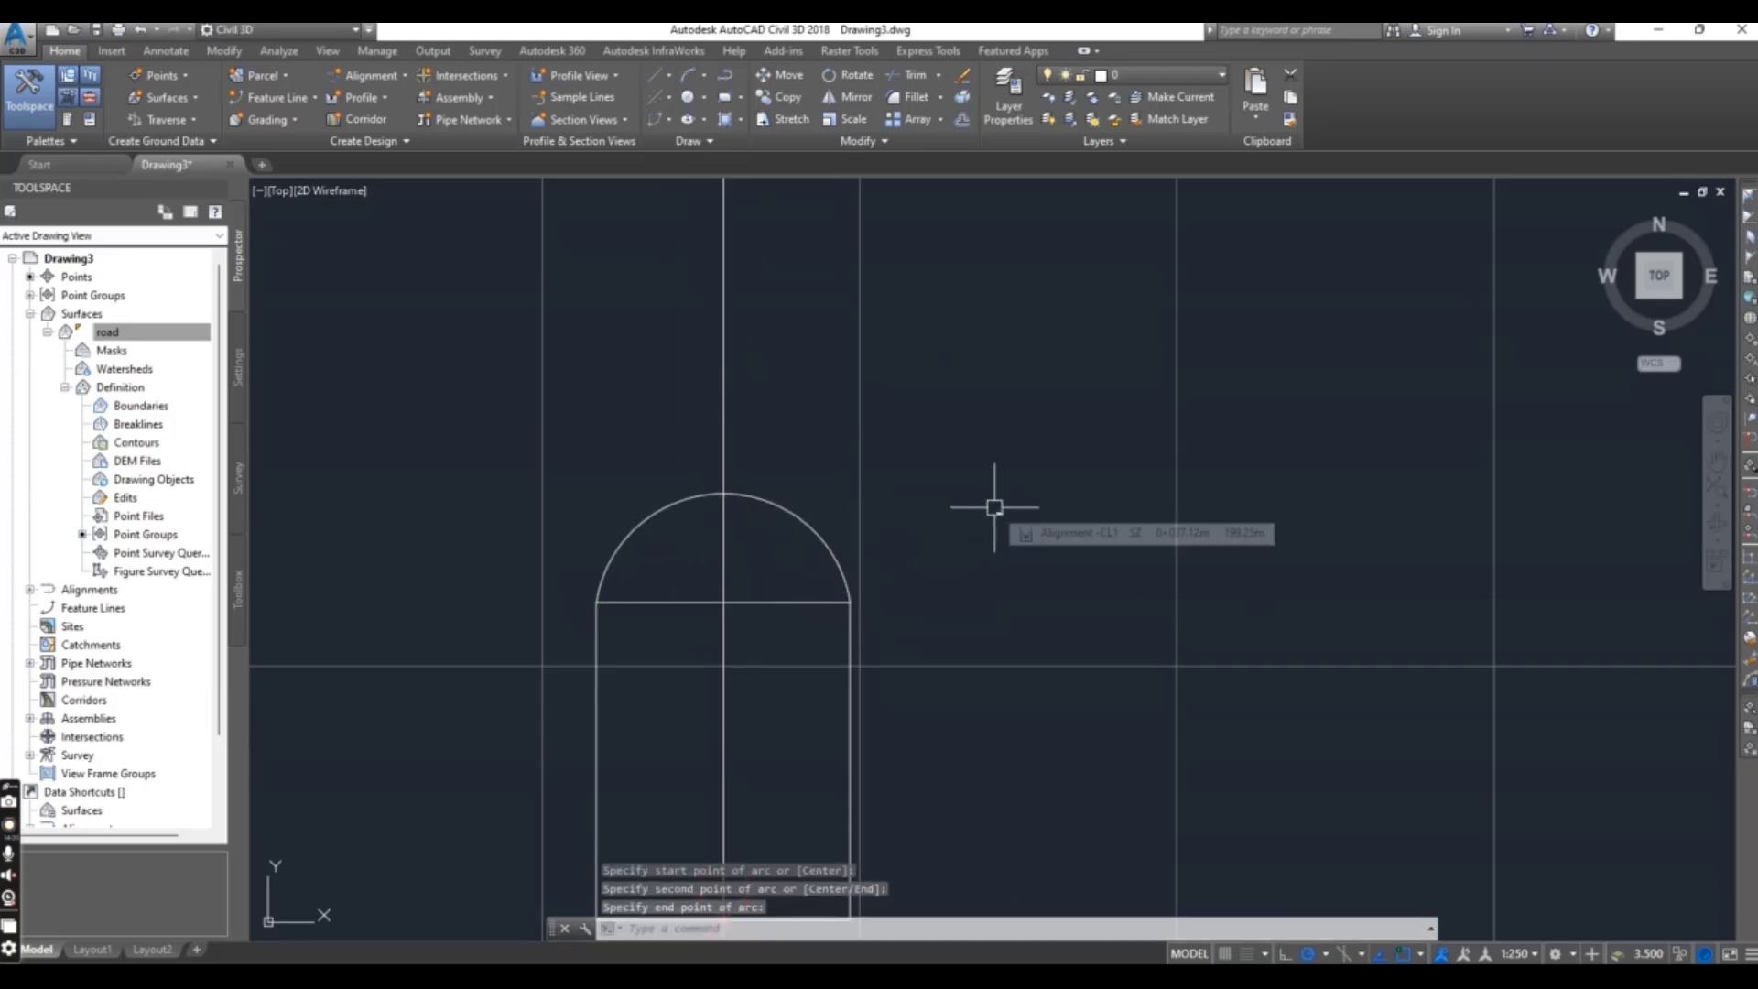
# Copy the door rectangle and arc from the first point marker to the second and third projected point markers.
pyautogui.click(830, 484)
pyautogui.click(611, 681)
pyautogui.moveTo(611, 681); pyautogui.dragTo(601, 449, button='middle')
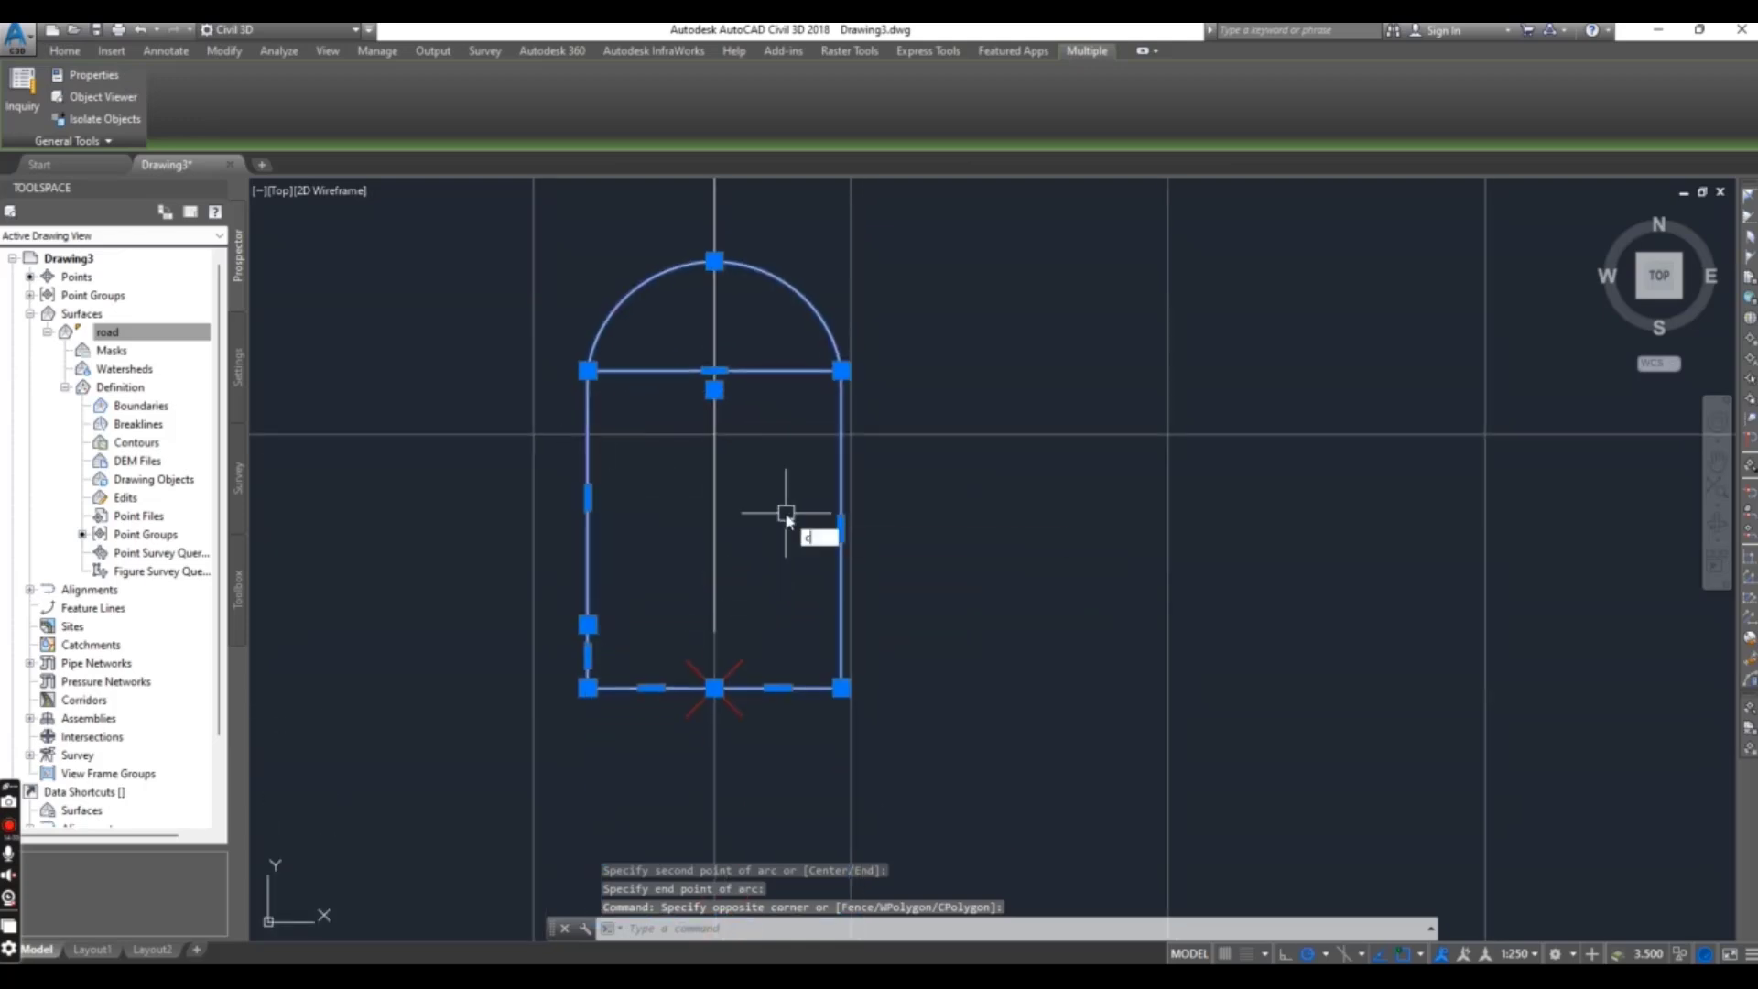
pyautogui.press('Return')
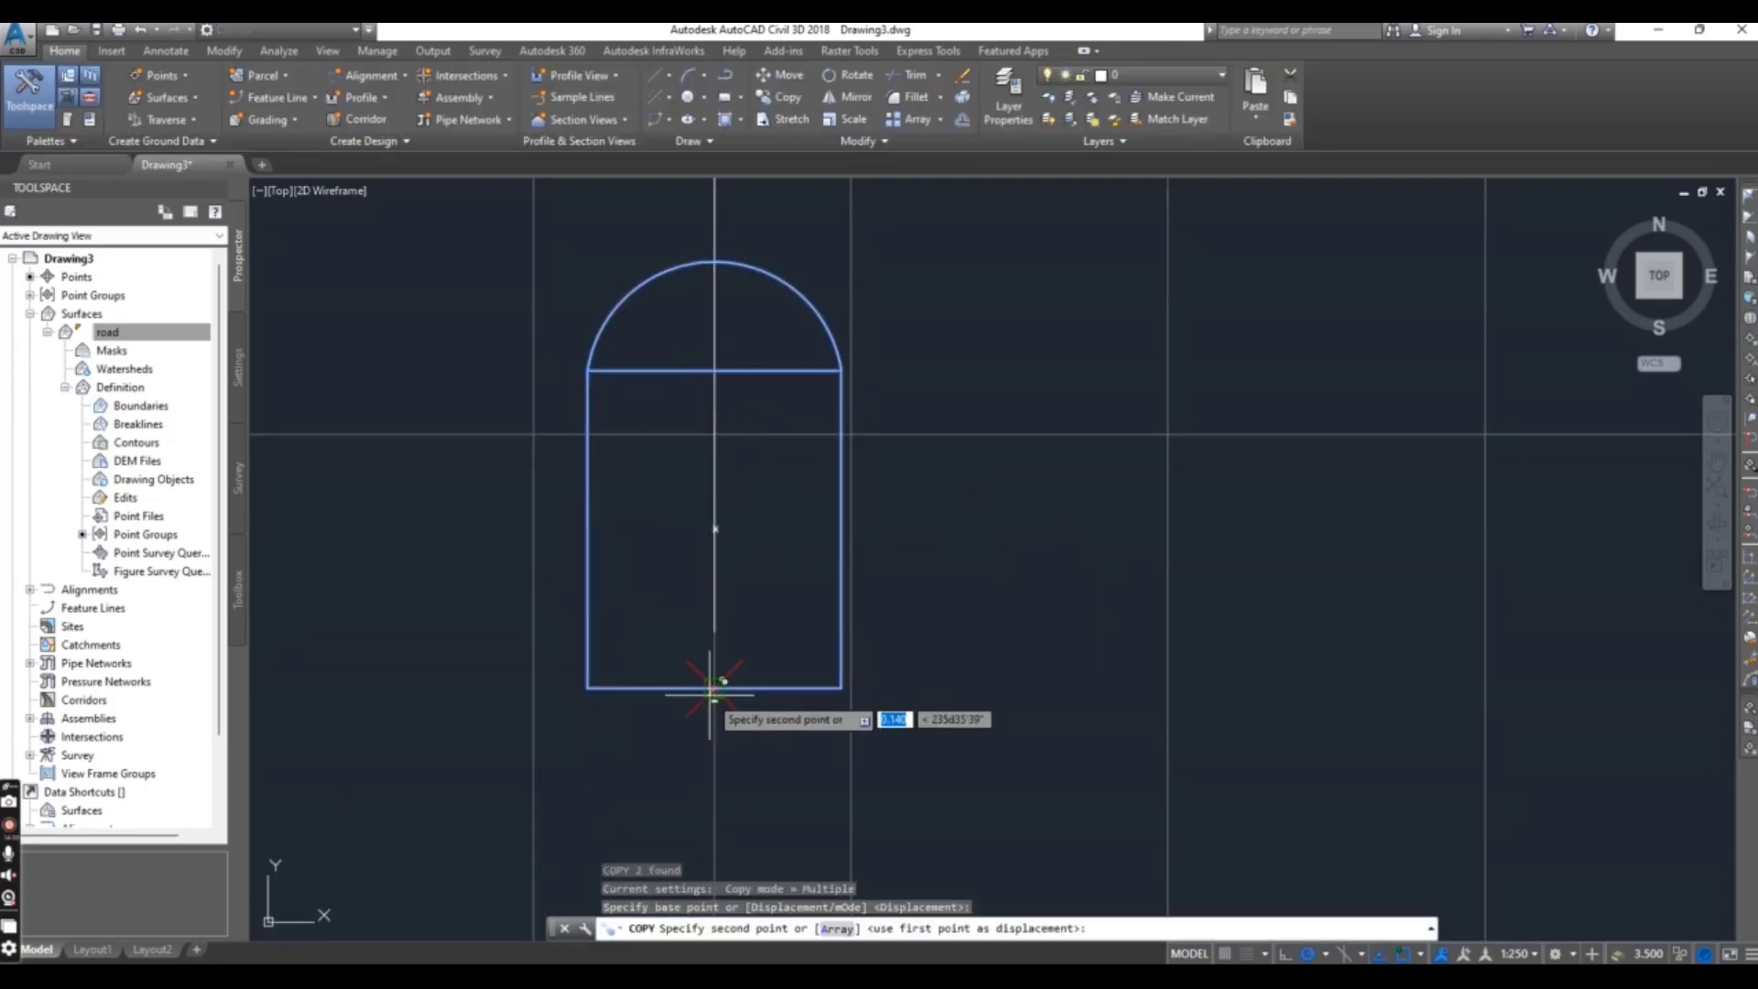
pyautogui.scroll(-8, 715, 686)
pyautogui.scroll(7, 647, 588)
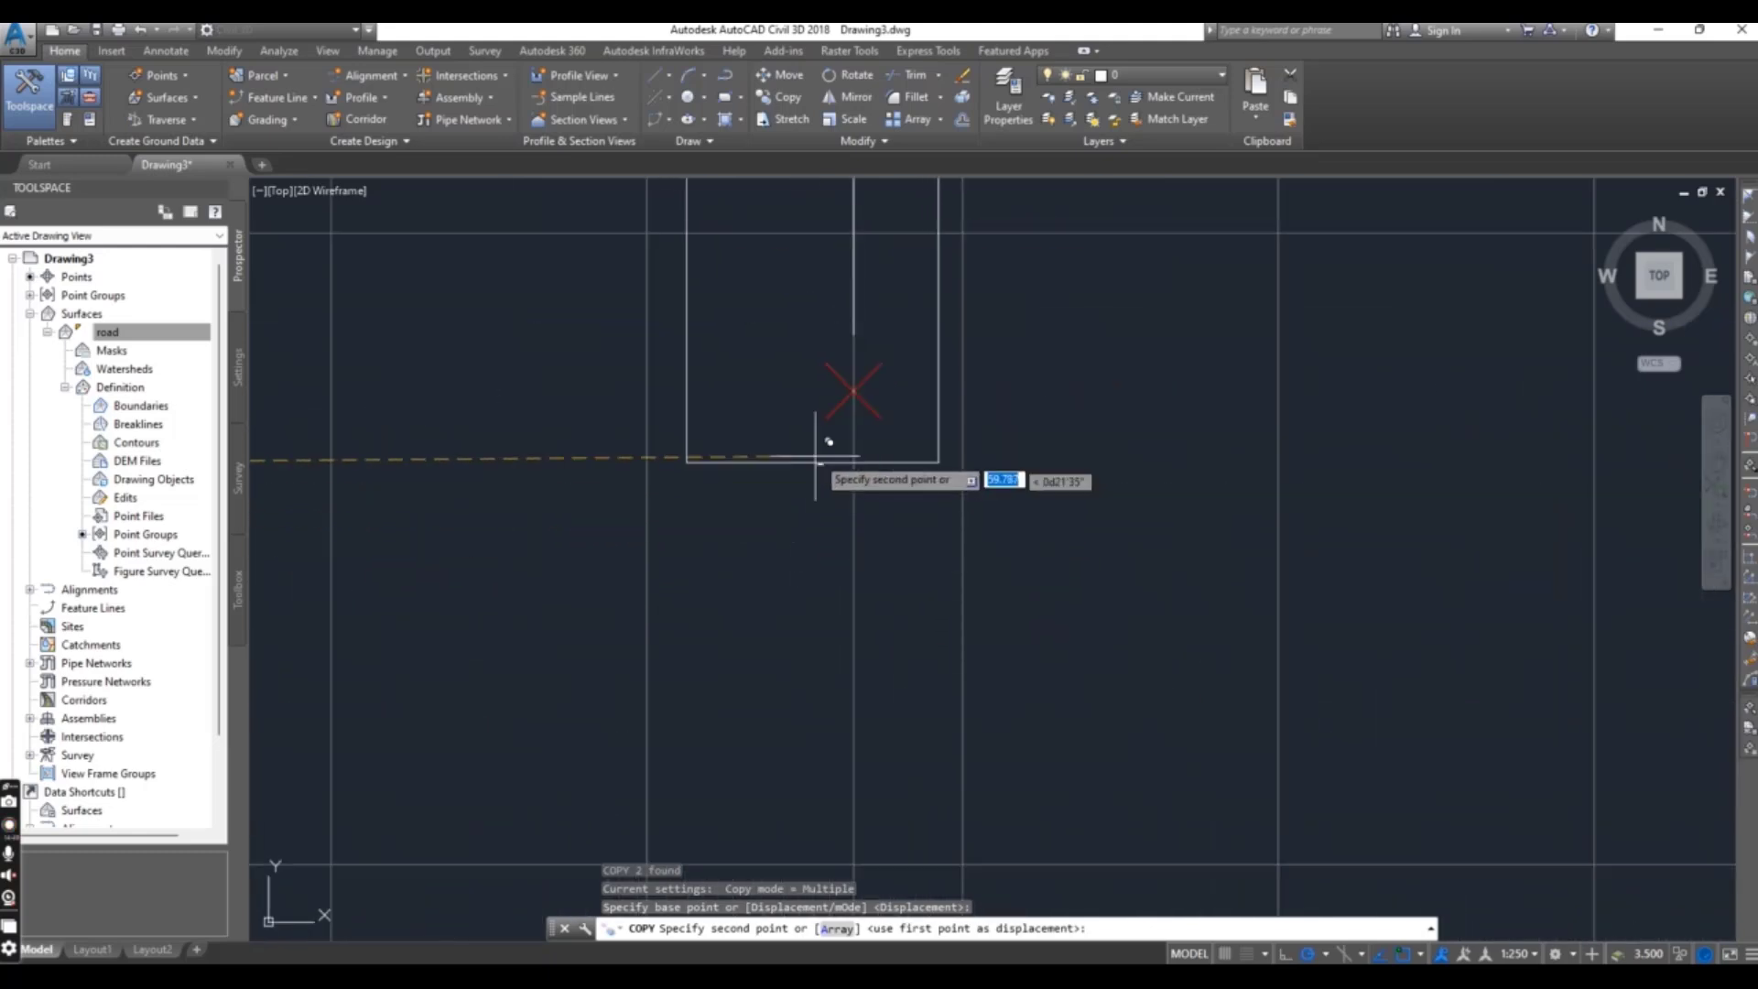
pyautogui.scroll(-5, 887, 440)
pyautogui.click(1268, 510)
pyautogui.scroll(5, 1241, 574)
pyautogui.click(1067, 441)
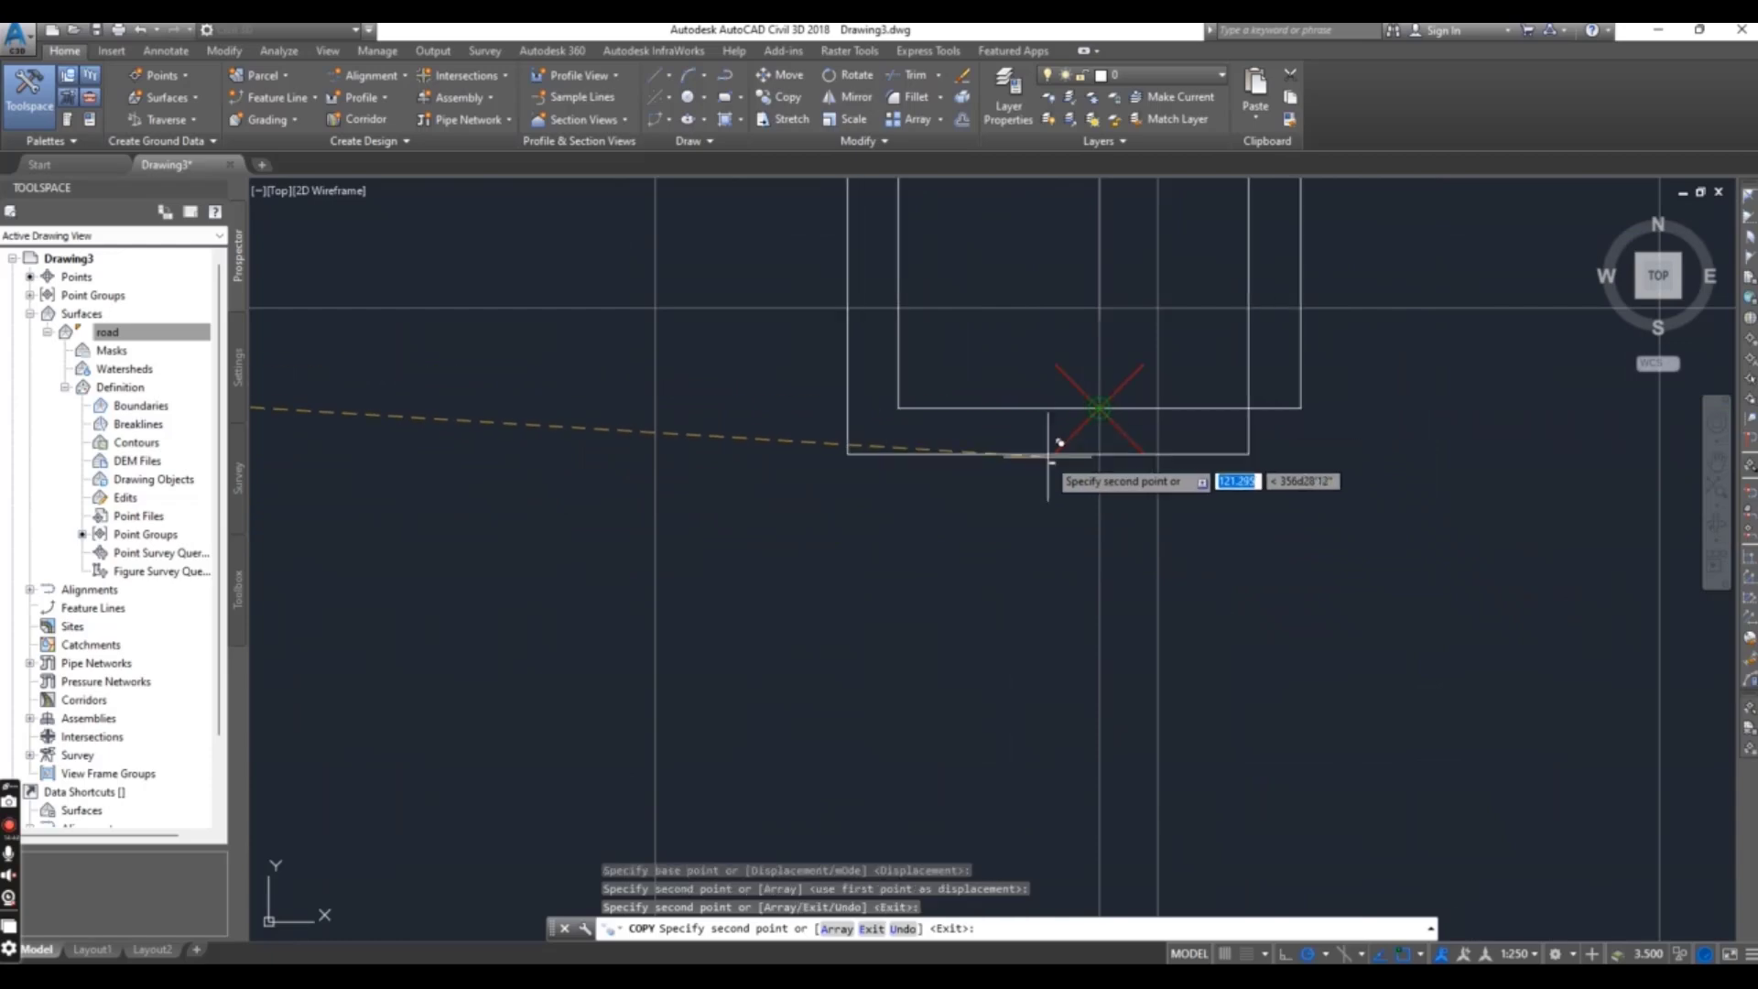
pyautogui.scroll(-5, 1020, 508)
pyautogui.press('Return')
# Inspect the three door symbols against the road profile line and the Road and Door Elevation bands.
pyautogui.scroll(-6, 1020, 513)
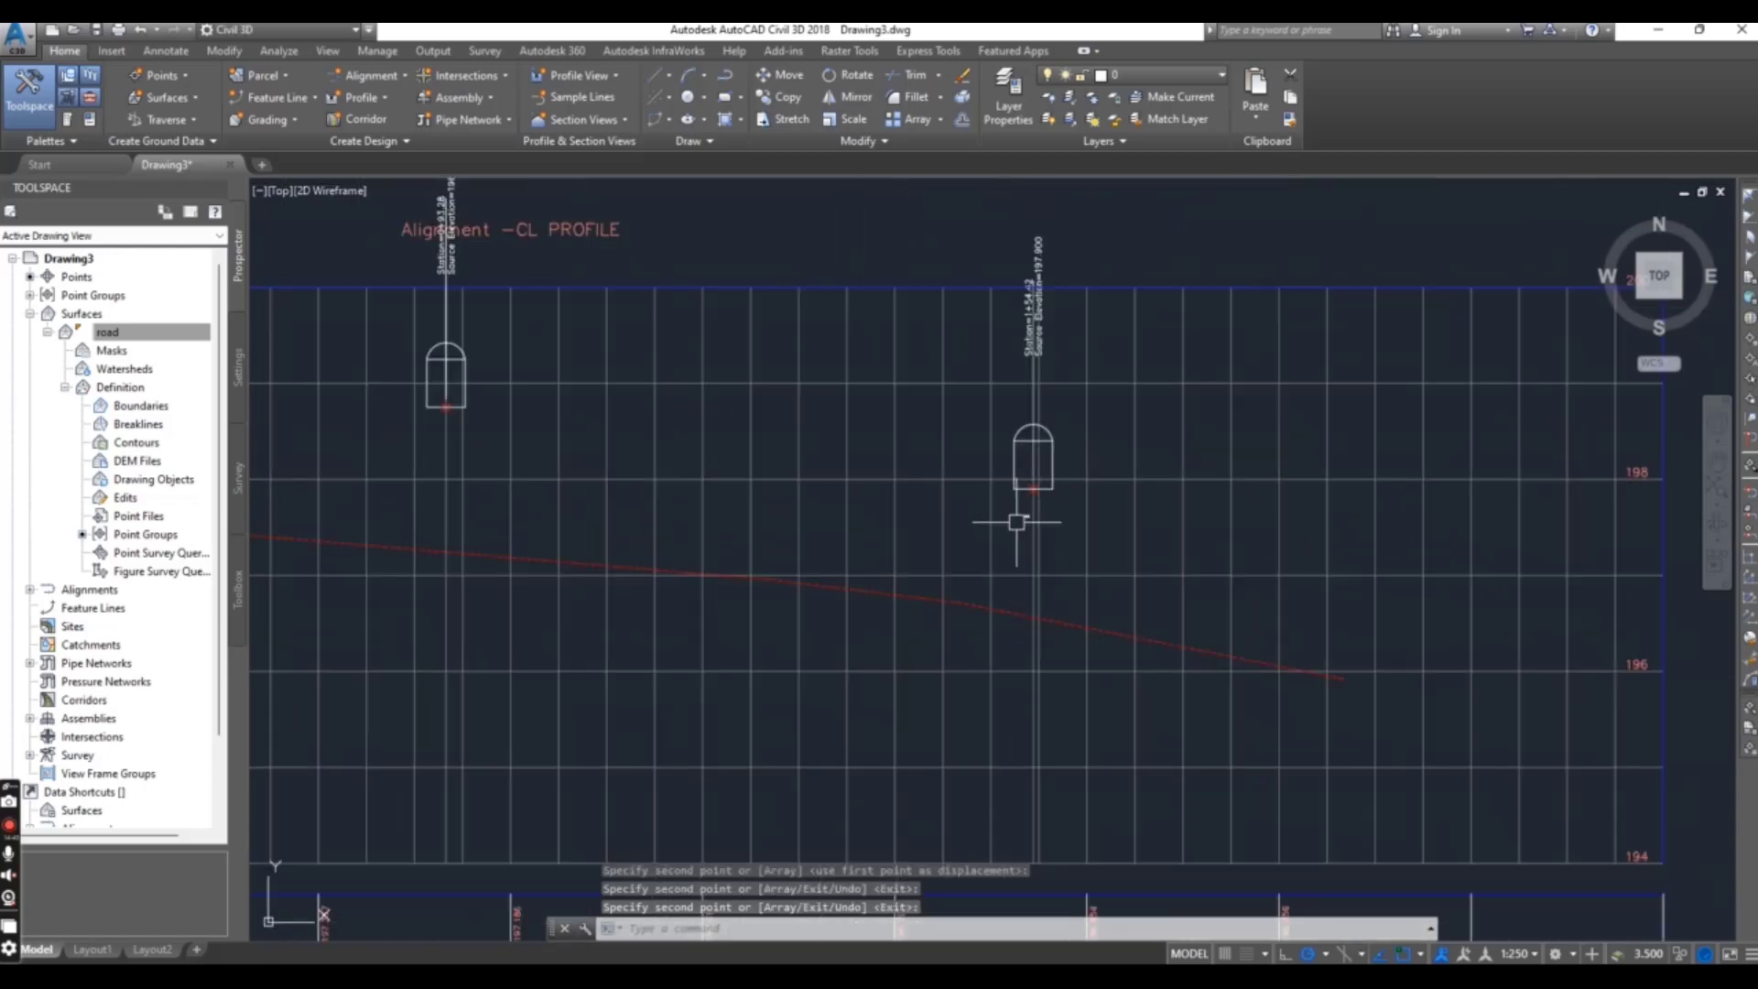
pyautogui.scroll(10, 632, 449)
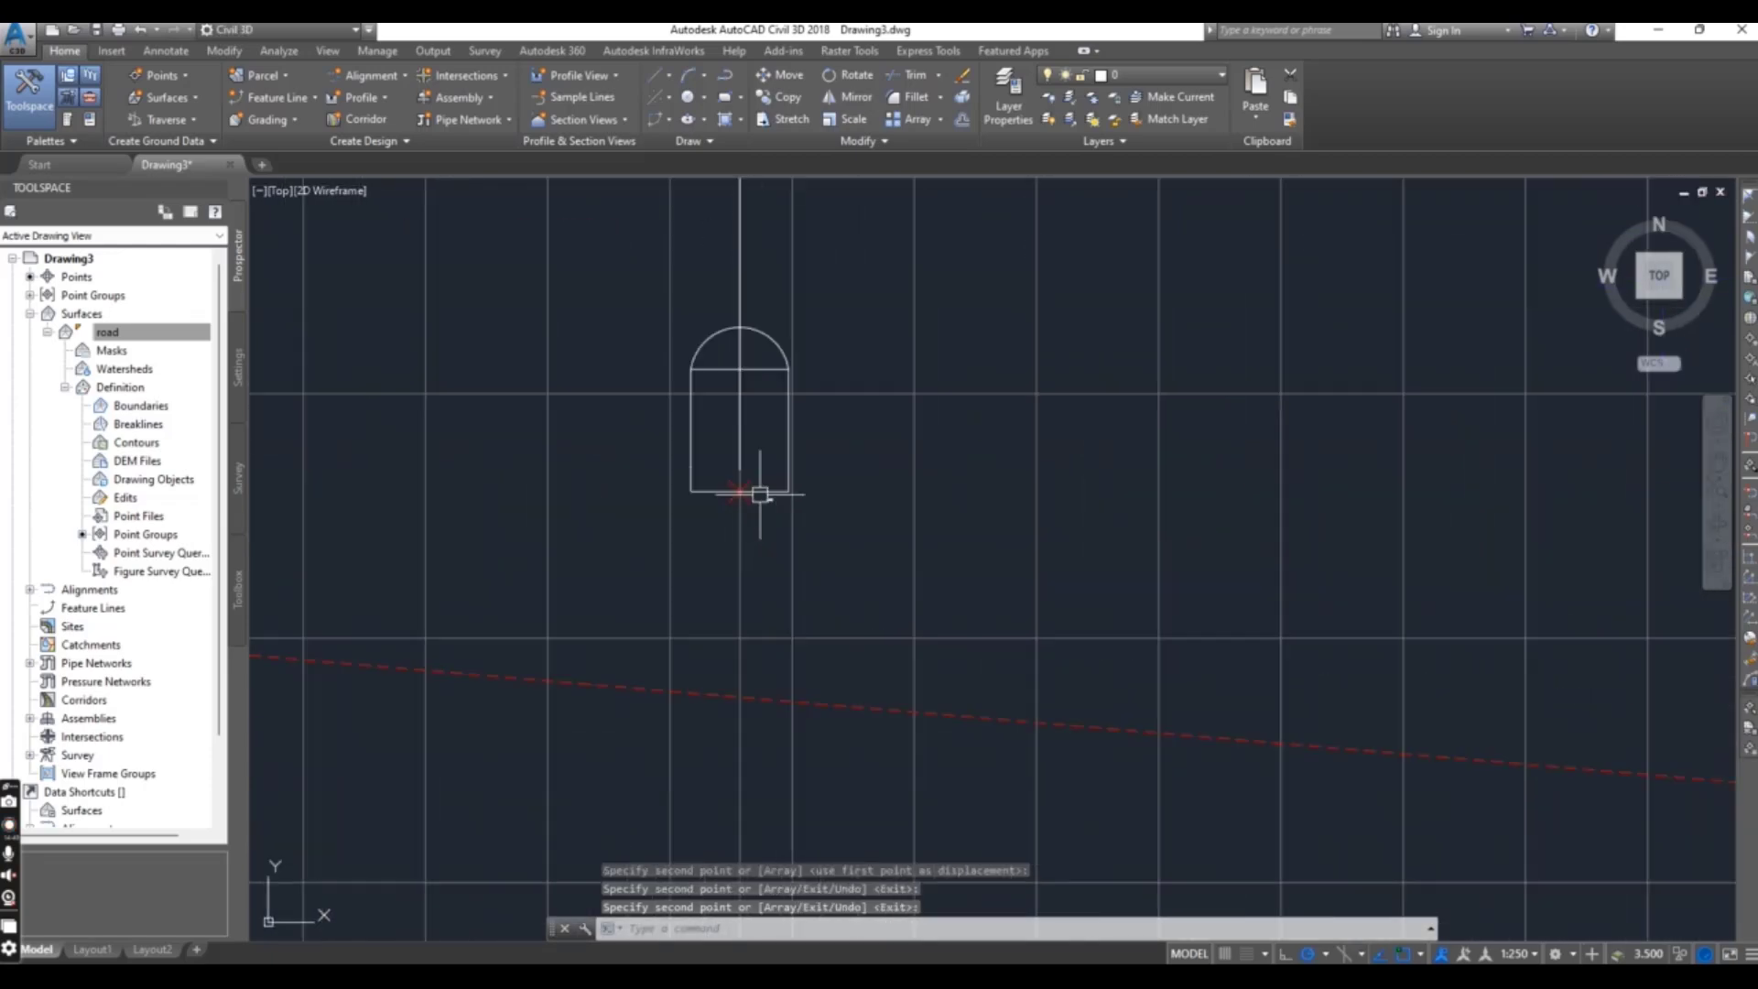
pyautogui.scroll(-7, 757, 505)
pyautogui.moveTo(786, 507); pyautogui.dragTo(758, 447, button='middle')
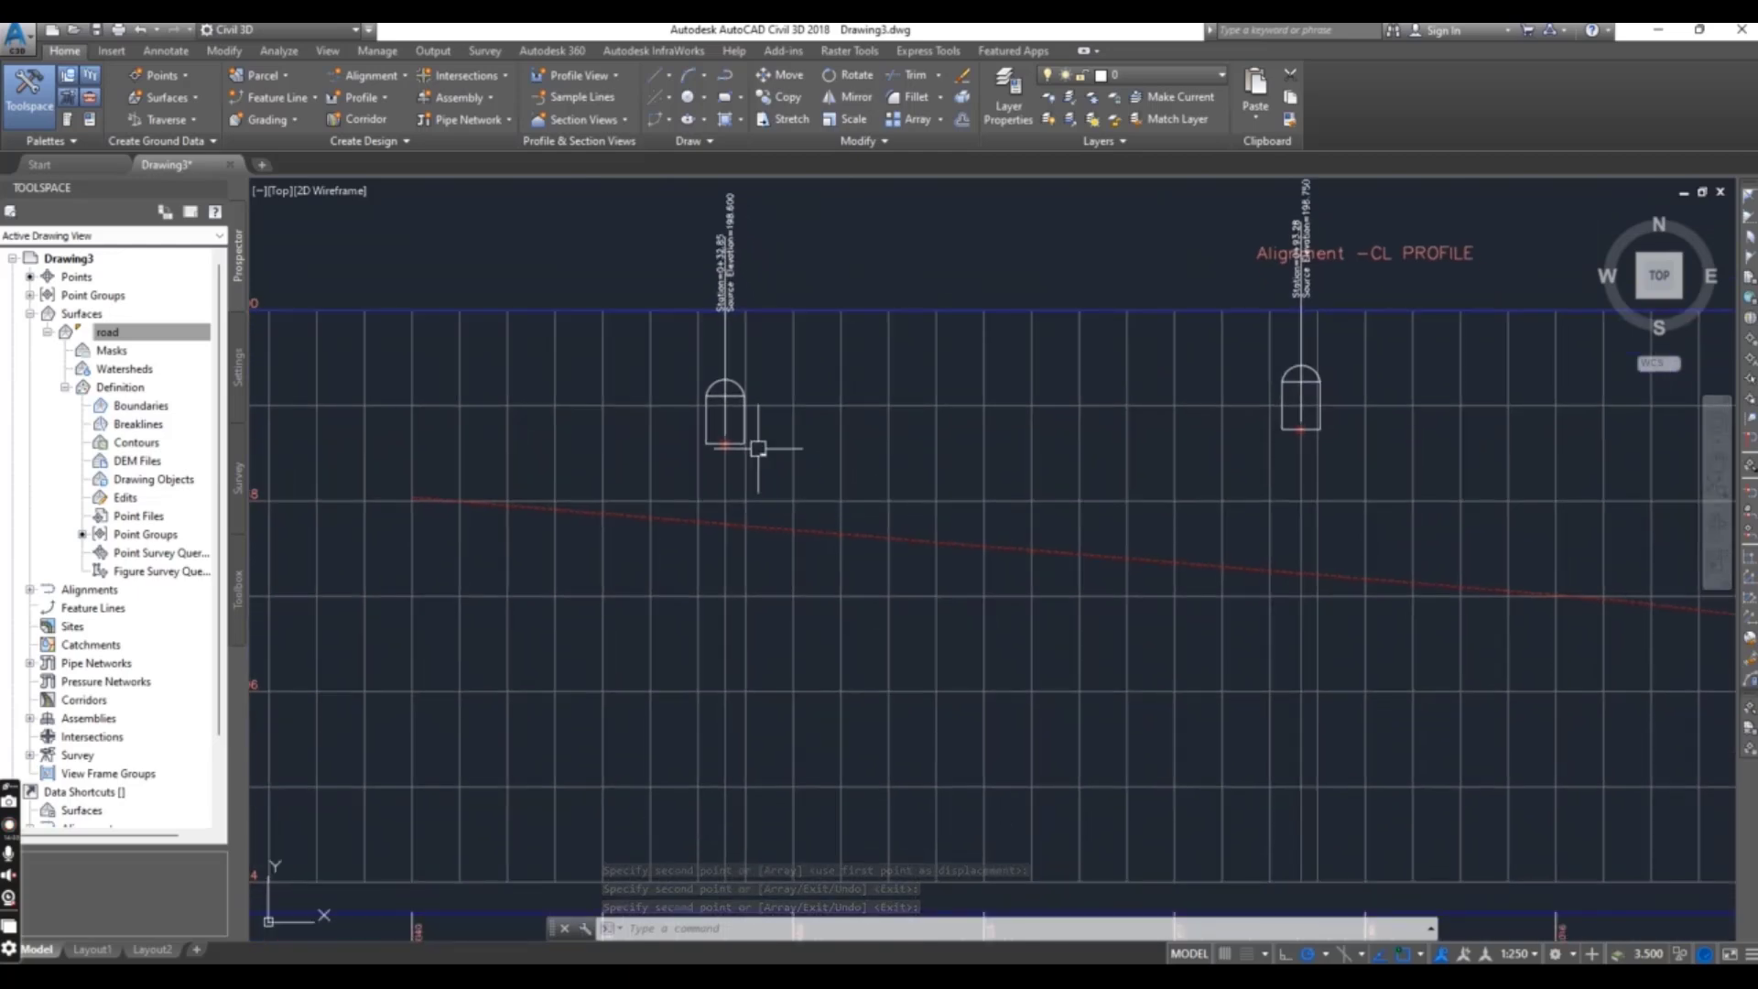
pyautogui.scroll(-5, 872, 518)
pyautogui.scroll(1, 848, 659)
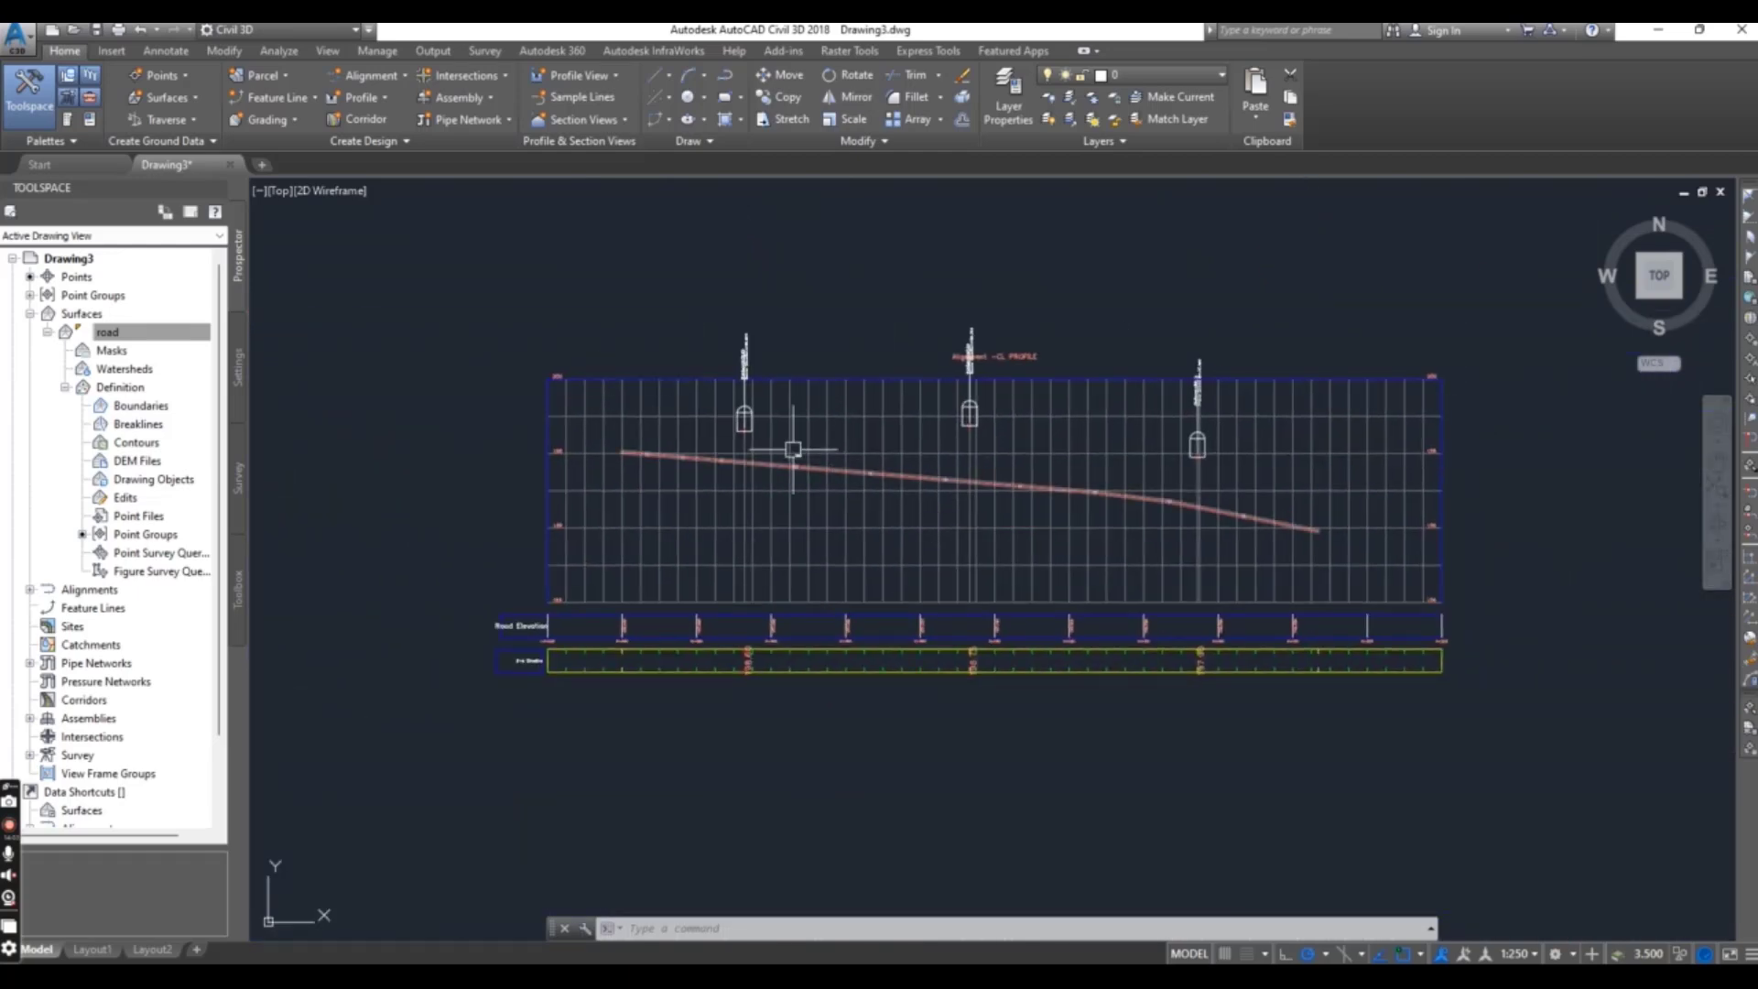
pyautogui.scroll(4, 793, 449)
pyautogui.scroll(-2, 941, 461)
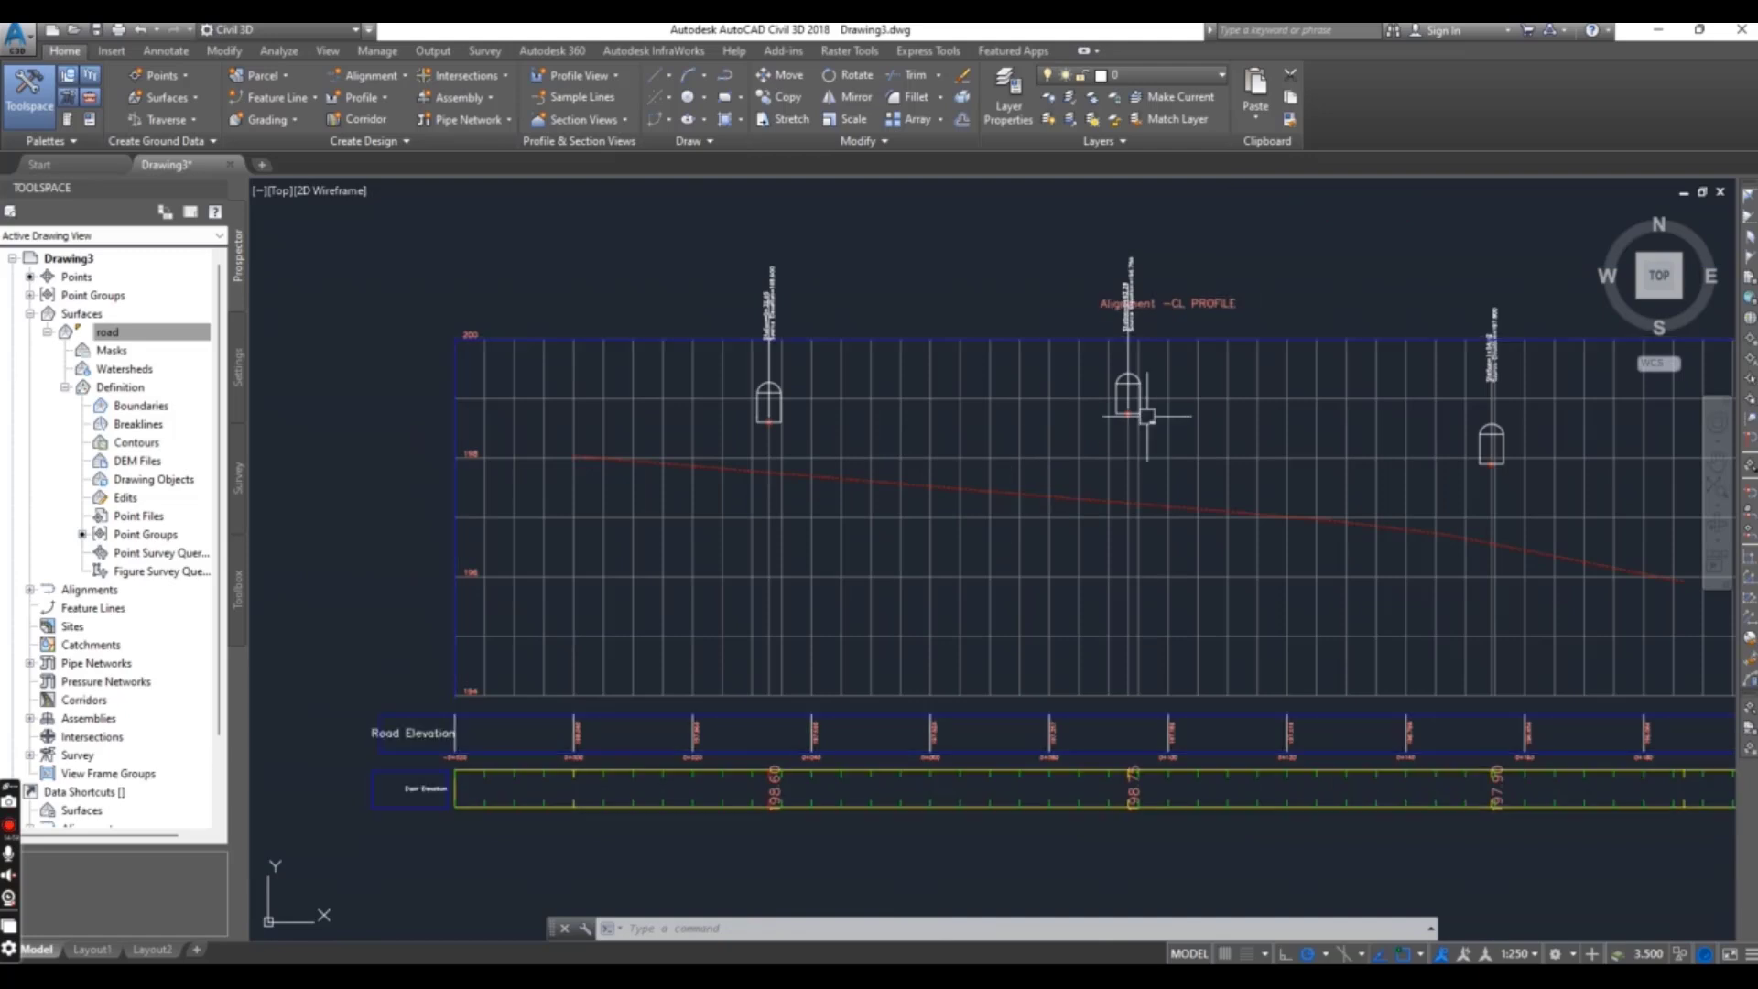
pyautogui.scroll(4, 1146, 416)
pyautogui.scroll(-5, 1165, 440)
pyautogui.scroll(1, 1012, 540)
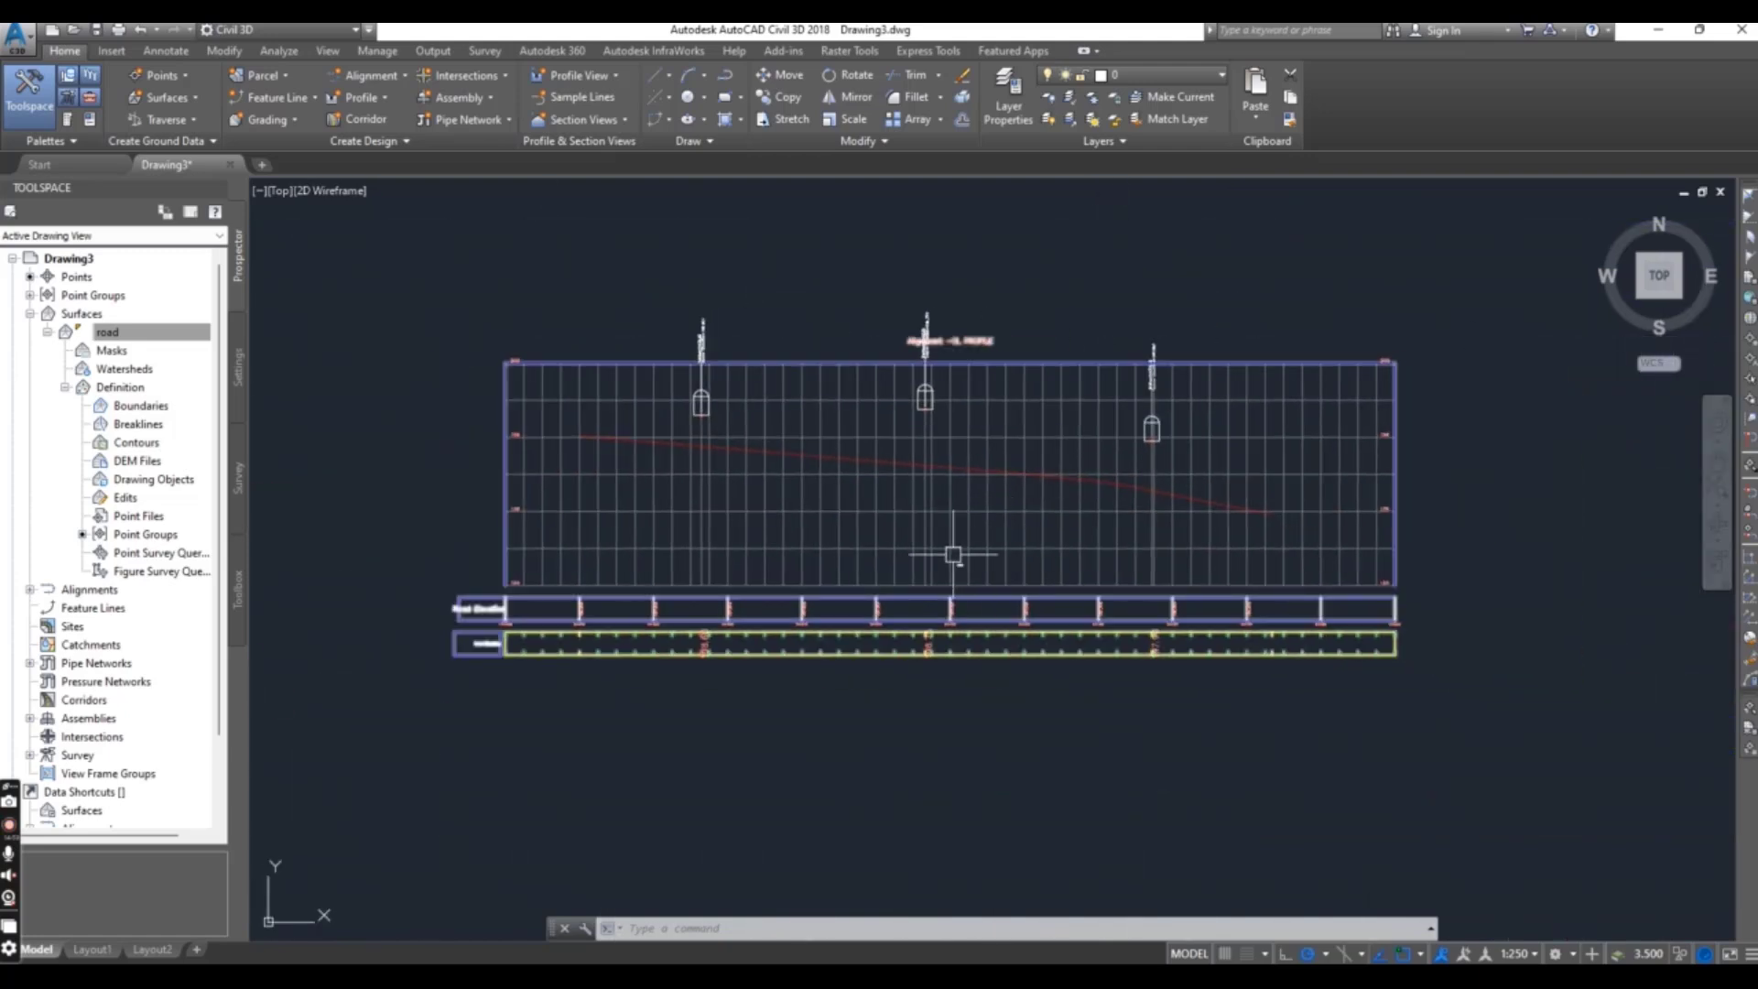
pyautogui.scroll(-4, 820, 686)
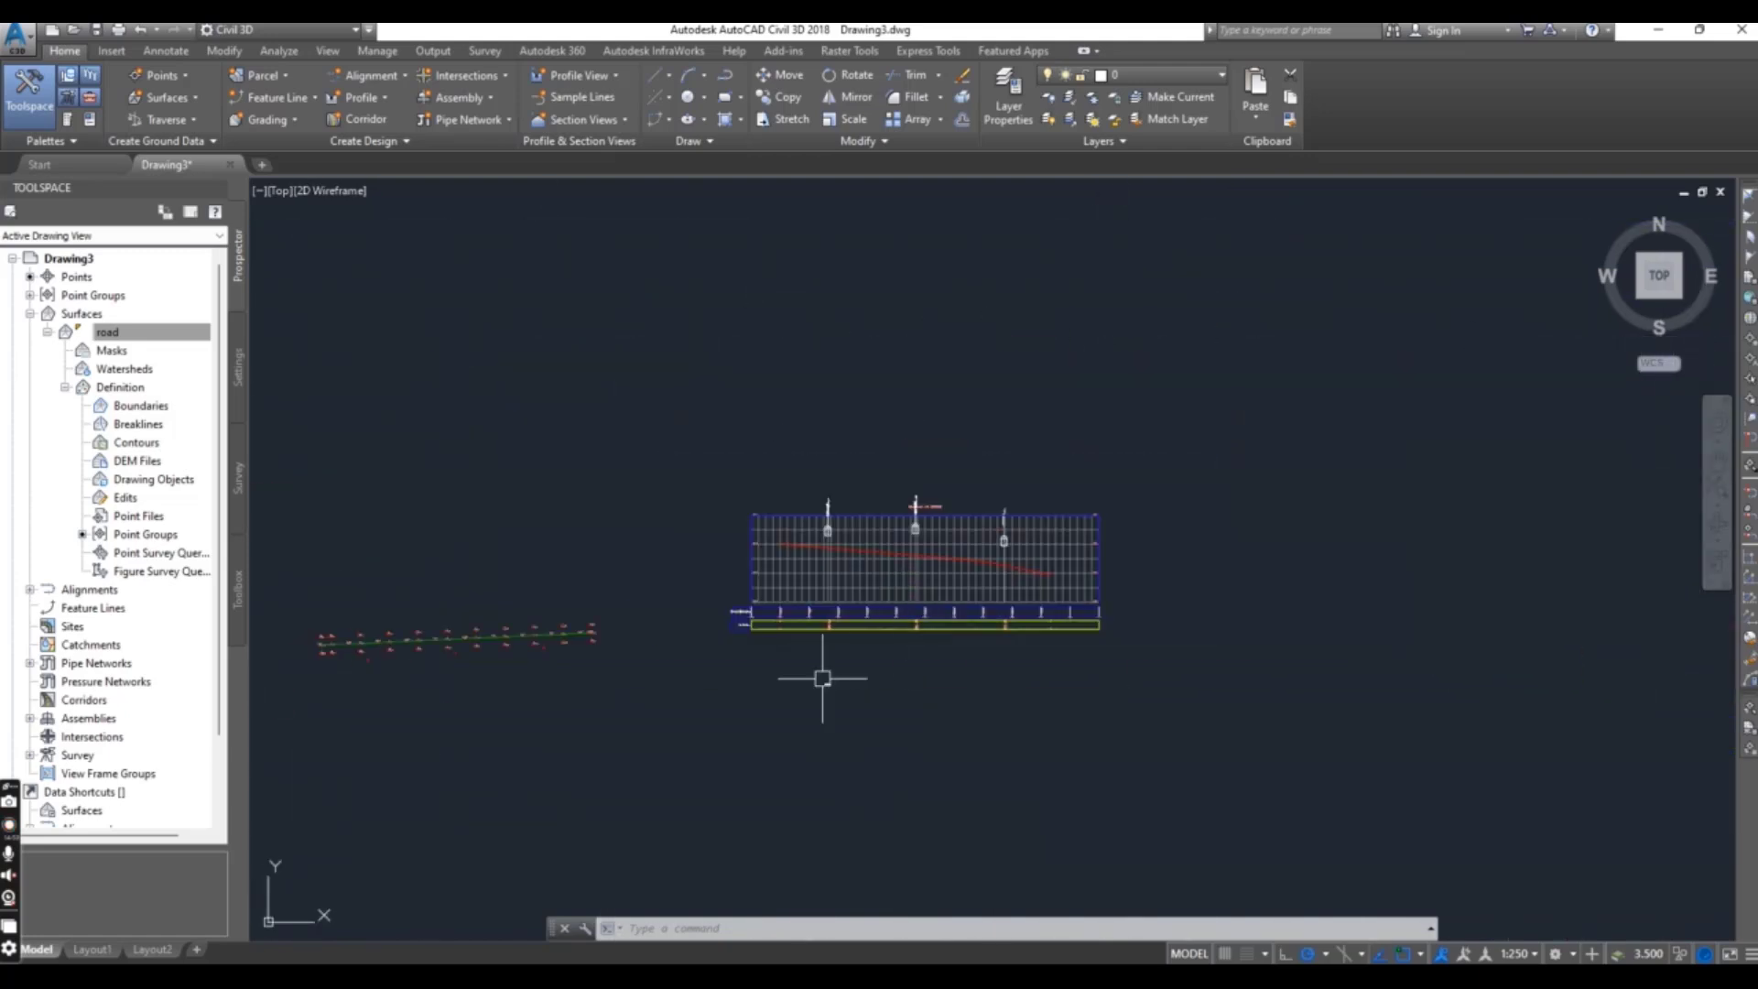